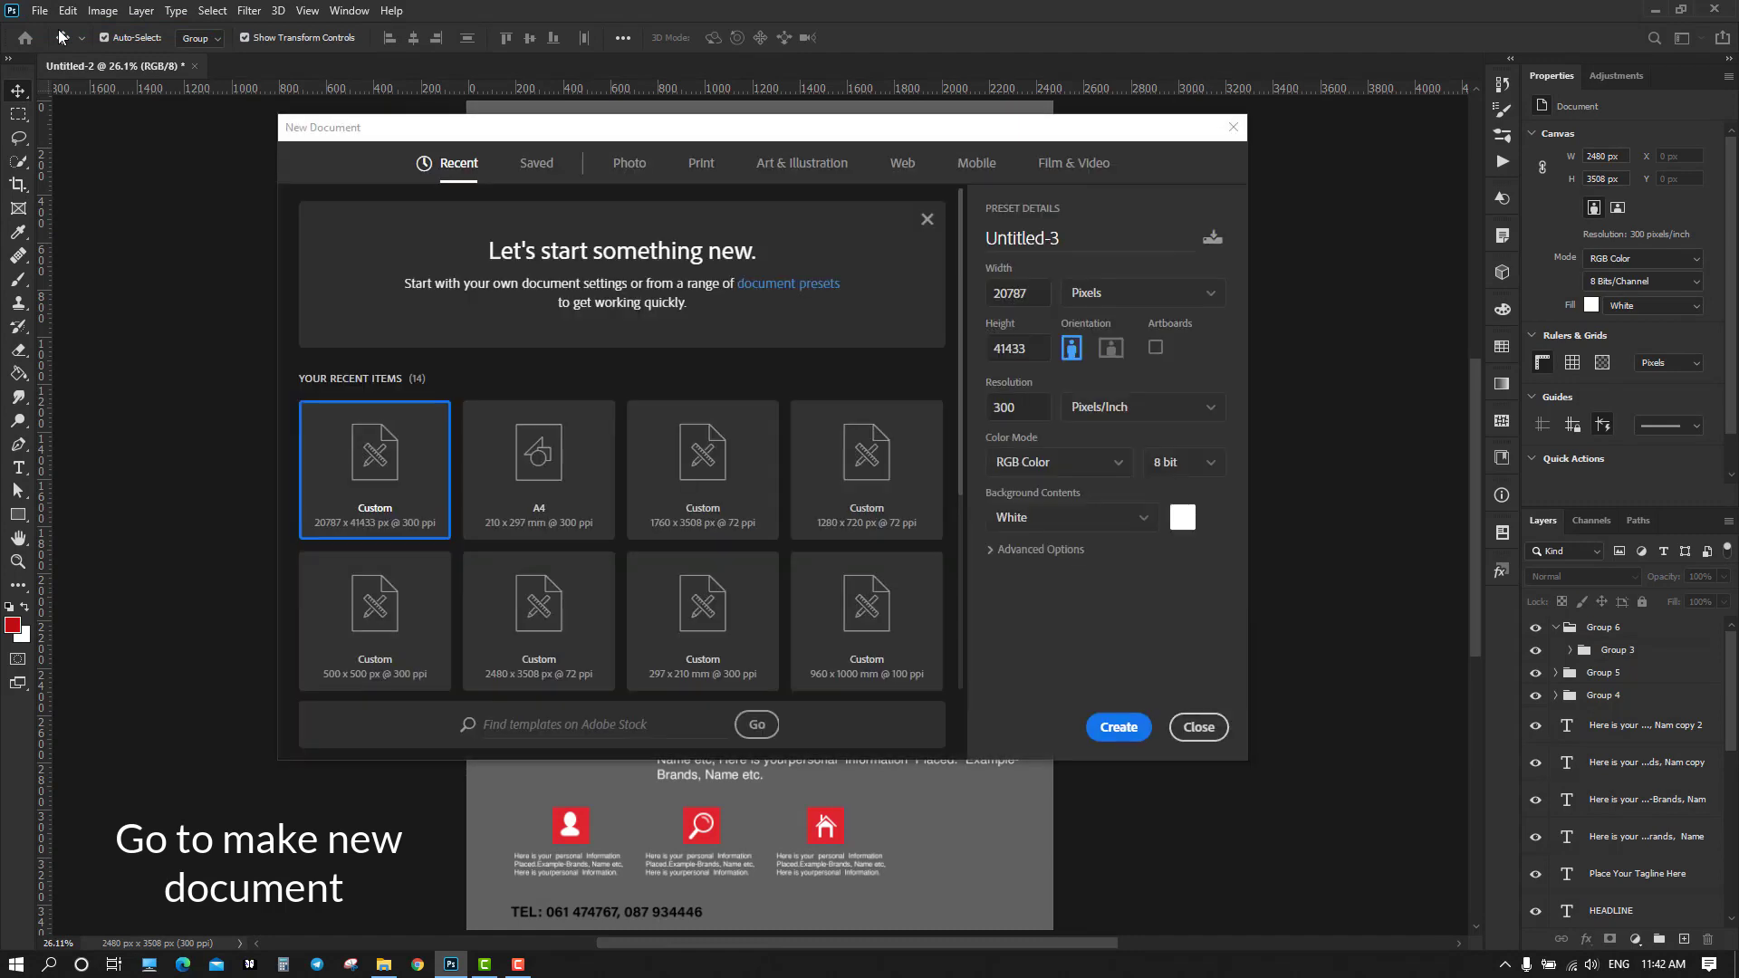
Create a new portrait document 1750 × 3508 pixels at 300 pixels/inch in RGB Color with a white background
{"action": "left_click", "coordinate": [1039, 294]}
{"action": "key", "text": "Tab"}
{"action": "left_click", "coordinate": [1035, 292]}
{"action": "type", "text": "1750"}
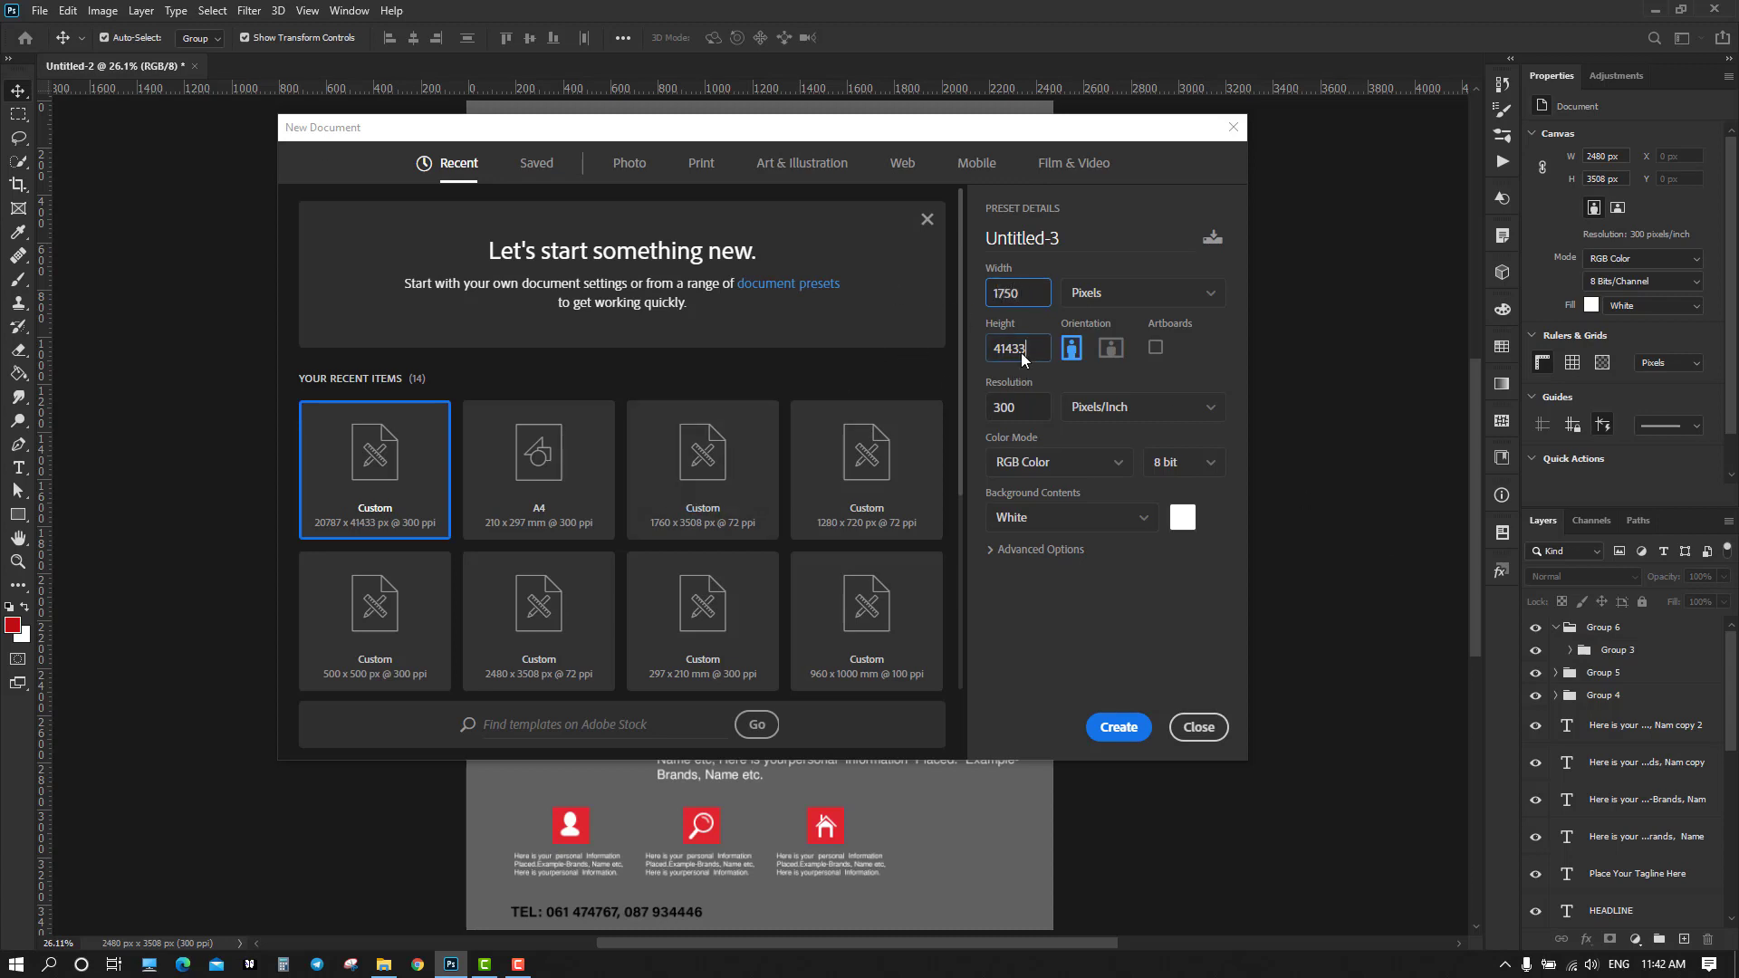
{"action": "left_click", "coordinate": [1021, 354]}
{"action": "type", "text": "3508"}
{"action": "left_click", "coordinate": [1072, 351]}
{"action": "left_click", "coordinate": [1108, 290]}
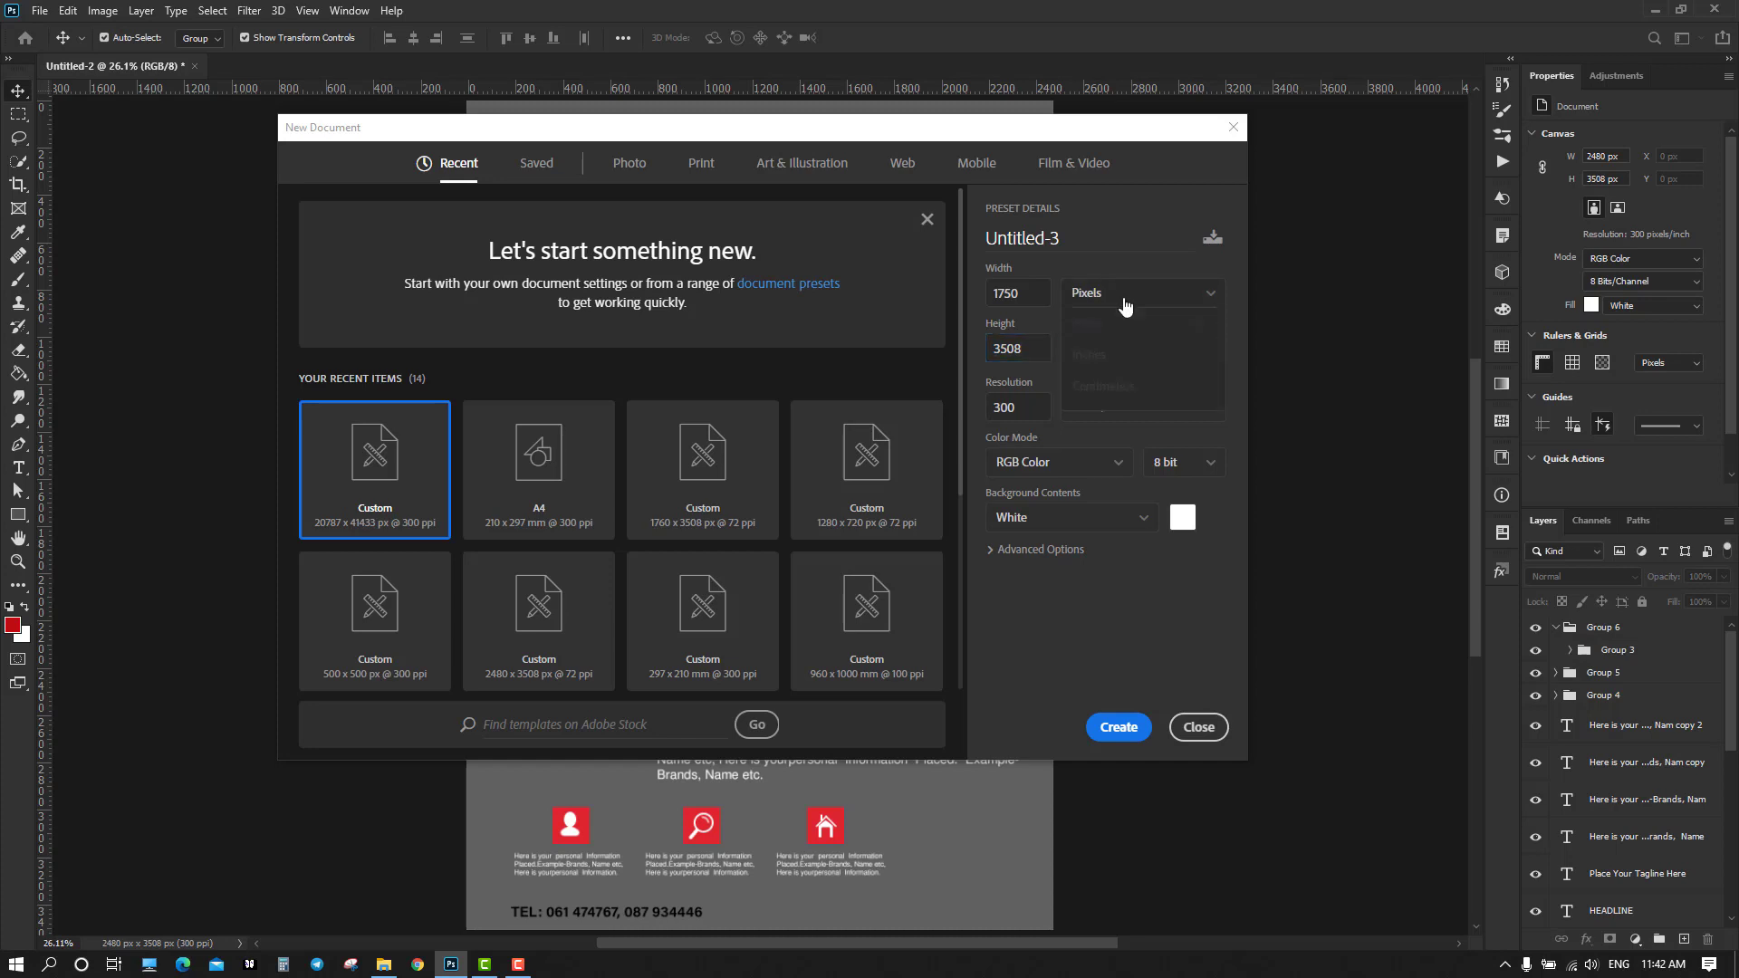
{"action": "left_click", "coordinate": [1101, 331]}
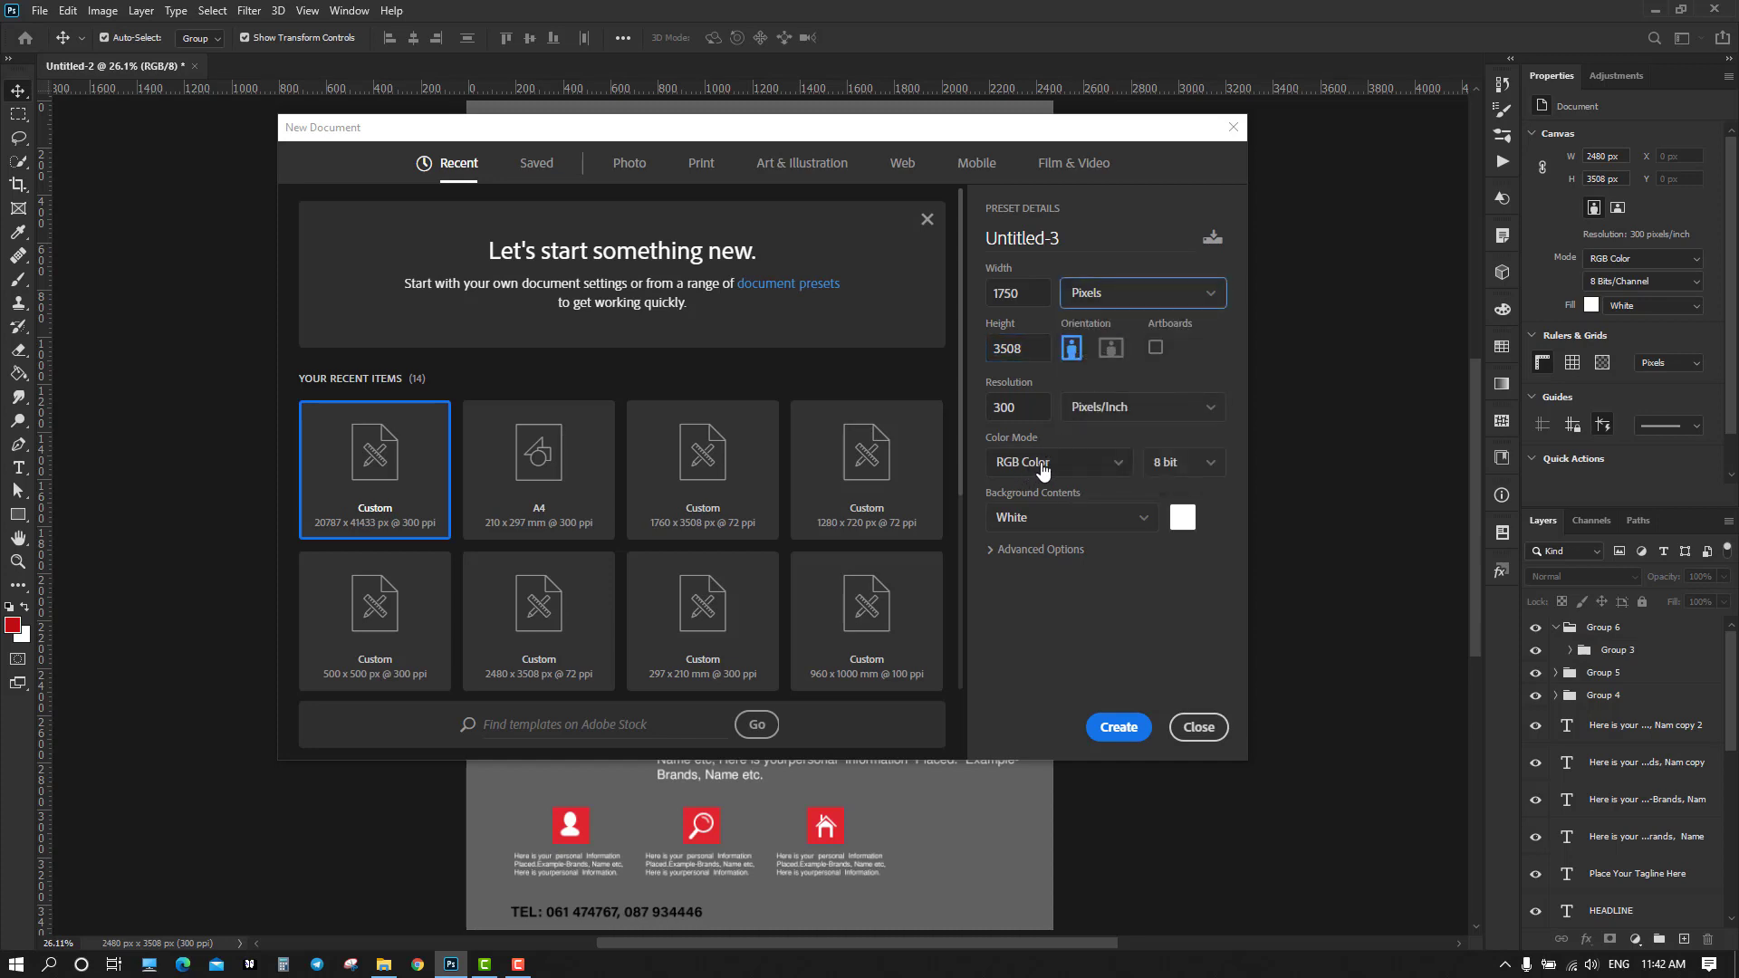
{"action": "left_click", "coordinate": [1118, 730]}
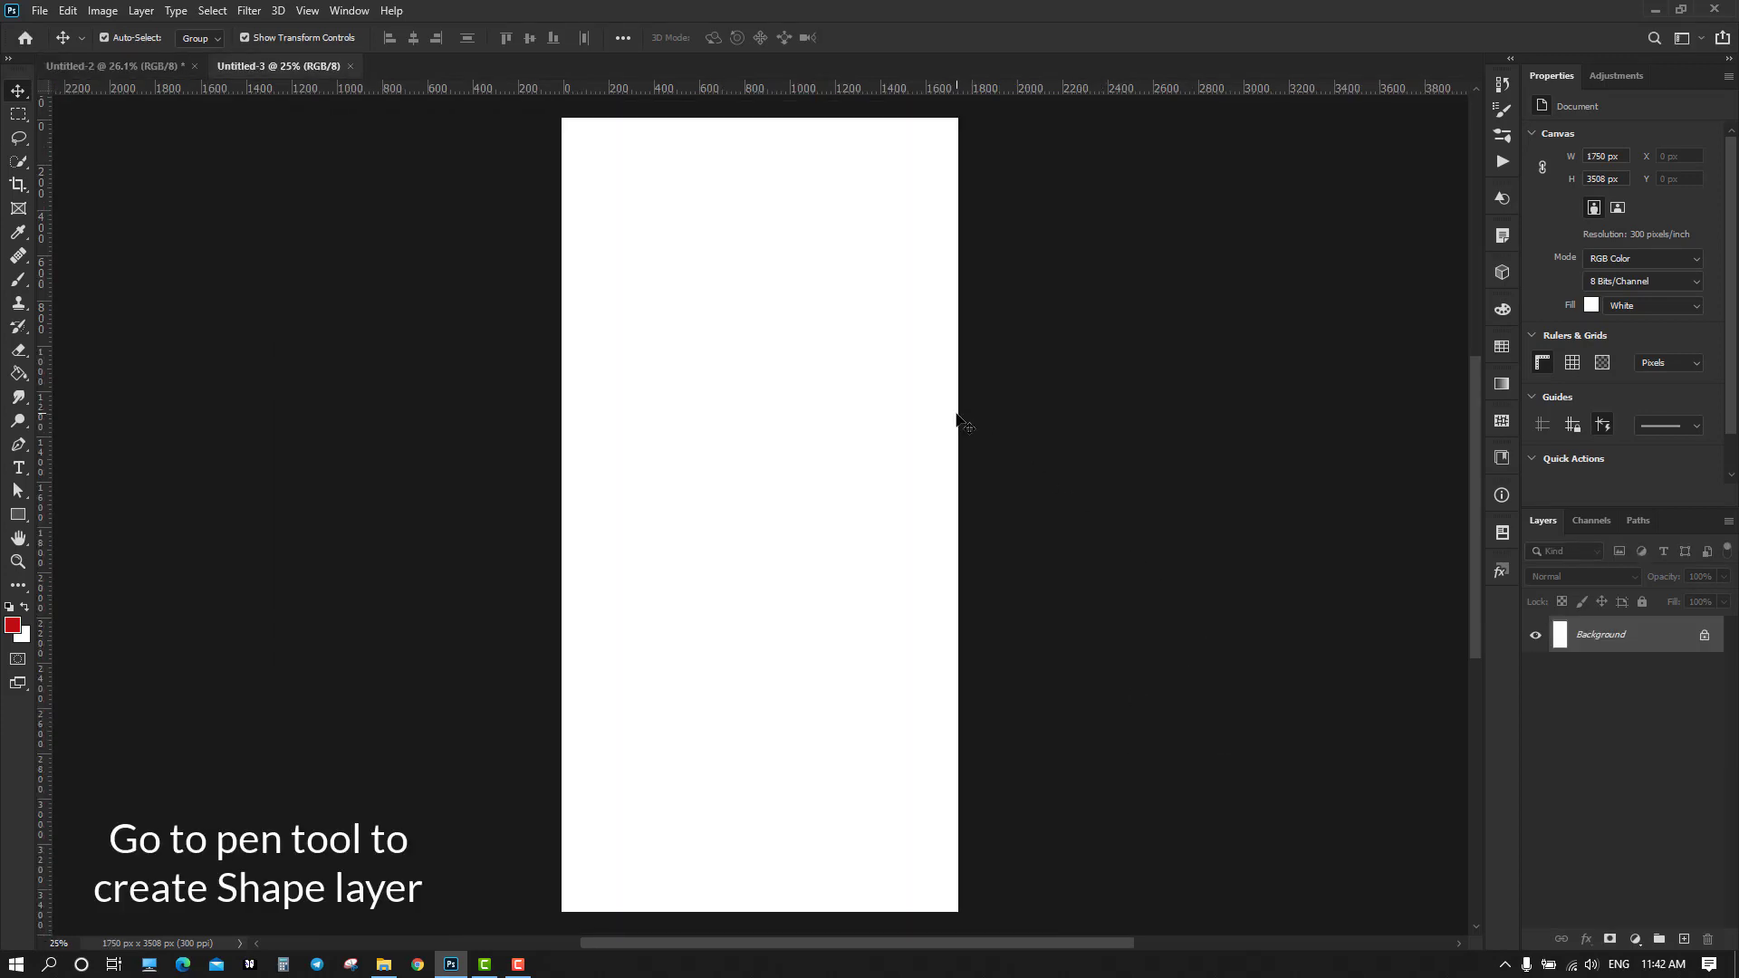
Draw a triangular shape about 1746 × 550 px with the Pen tool, spanning the canvas's top edge and running down its left edge
{"action": "scroll", "coordinate": [1055, 349], "scroll_direction": "up", "scroll_amount": 1}
{"action": "left_click_drag", "start_coordinate": [688, 243], "coordinate": [766, 384]}
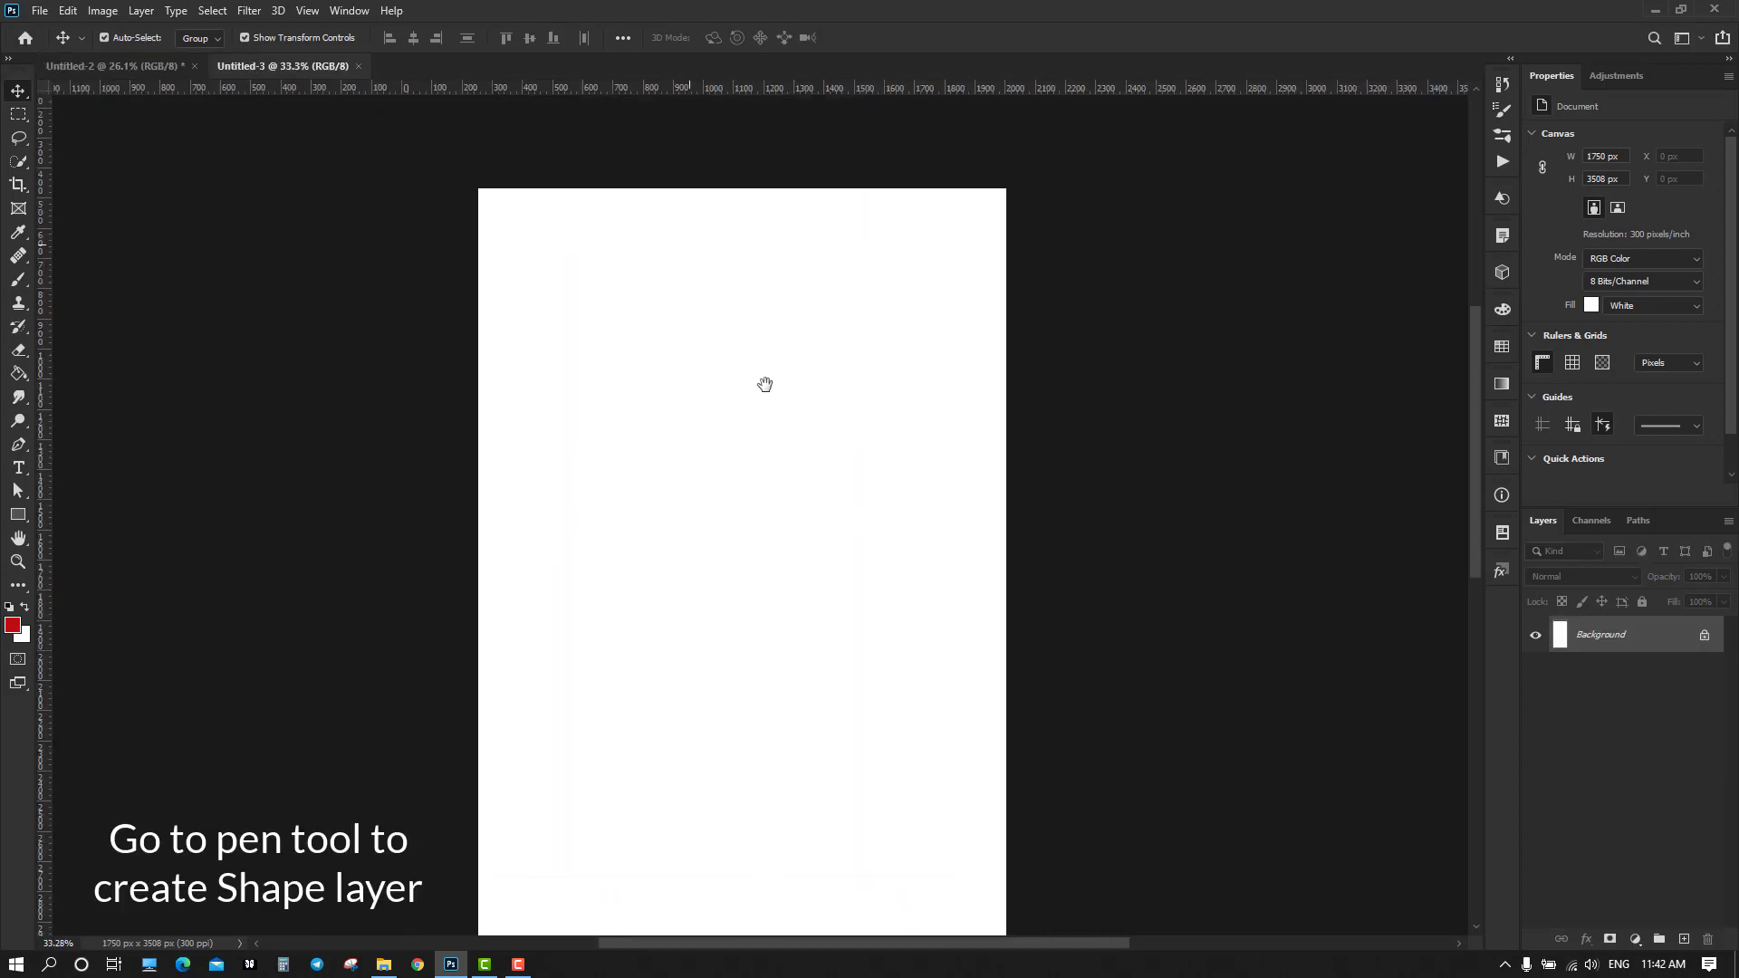
{"action": "left_click", "coordinate": [18, 445]}
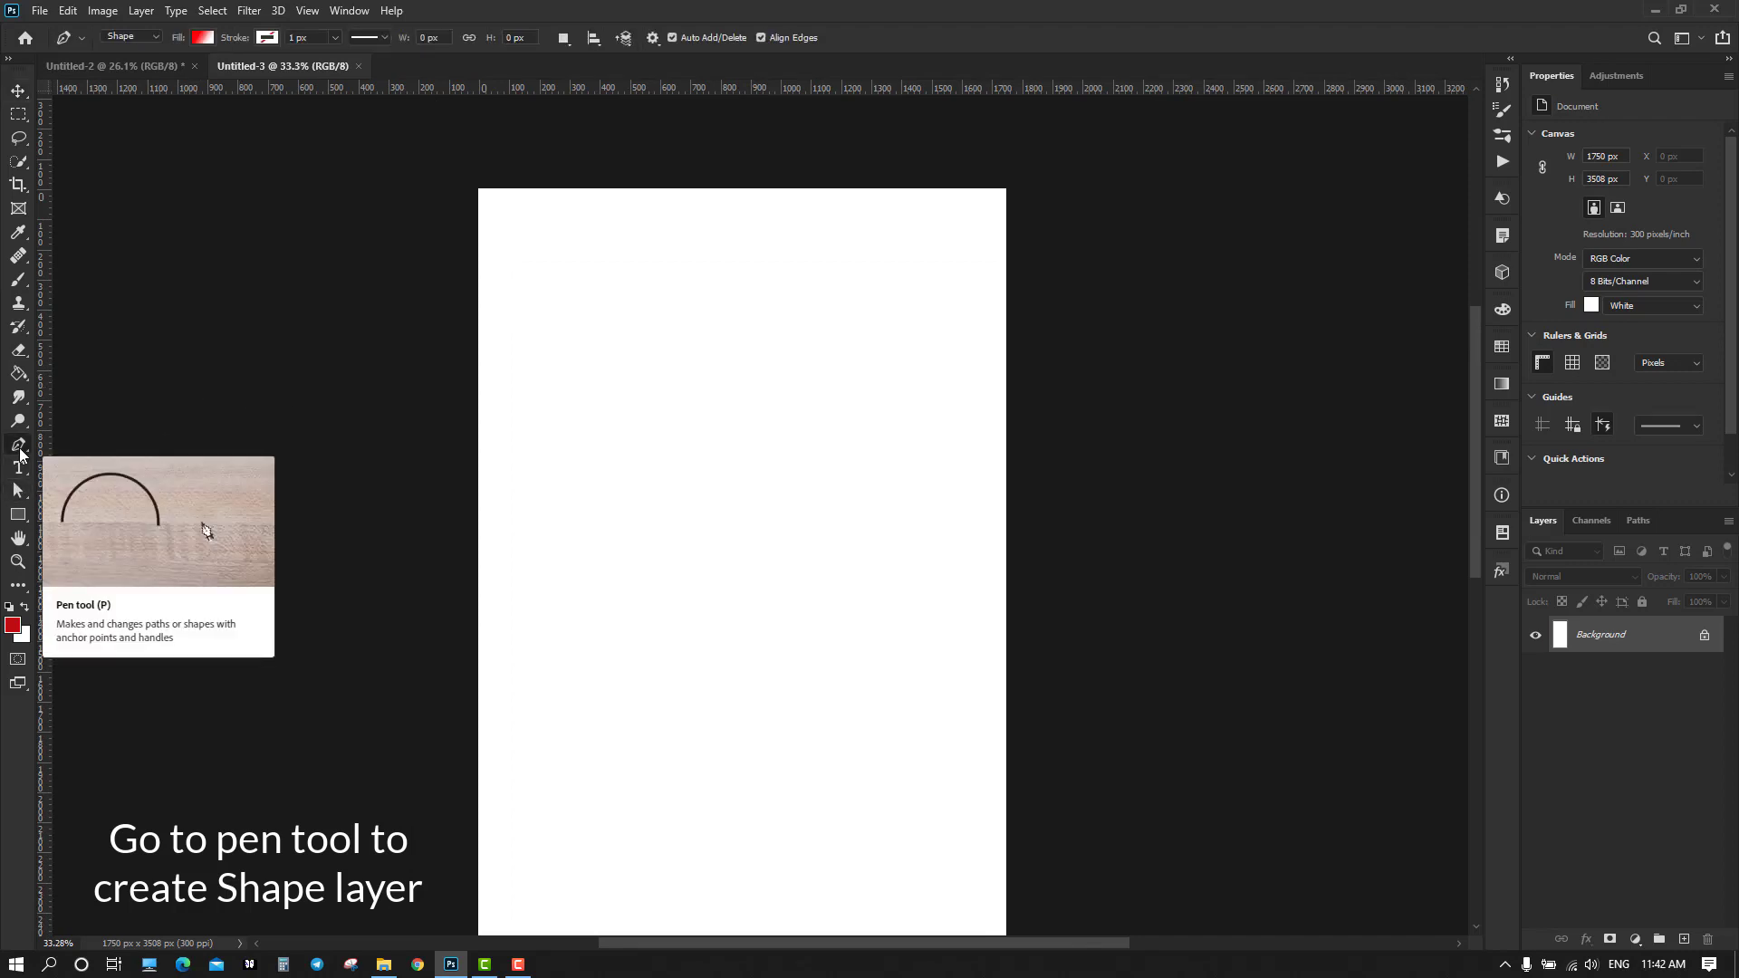
{"action": "scroll", "coordinate": [505, 334], "scroll_direction": "up", "scroll_amount": 1}
{"action": "scroll", "coordinate": [500, 266], "scroll_direction": "up", "scroll_amount": 2}
{"action": "scroll", "coordinate": [500, 265], "scroll_direction": "up", "scroll_amount": 1}
{"action": "left_click_drag", "start_coordinate": [936, 353], "coordinate": [656, 353]}
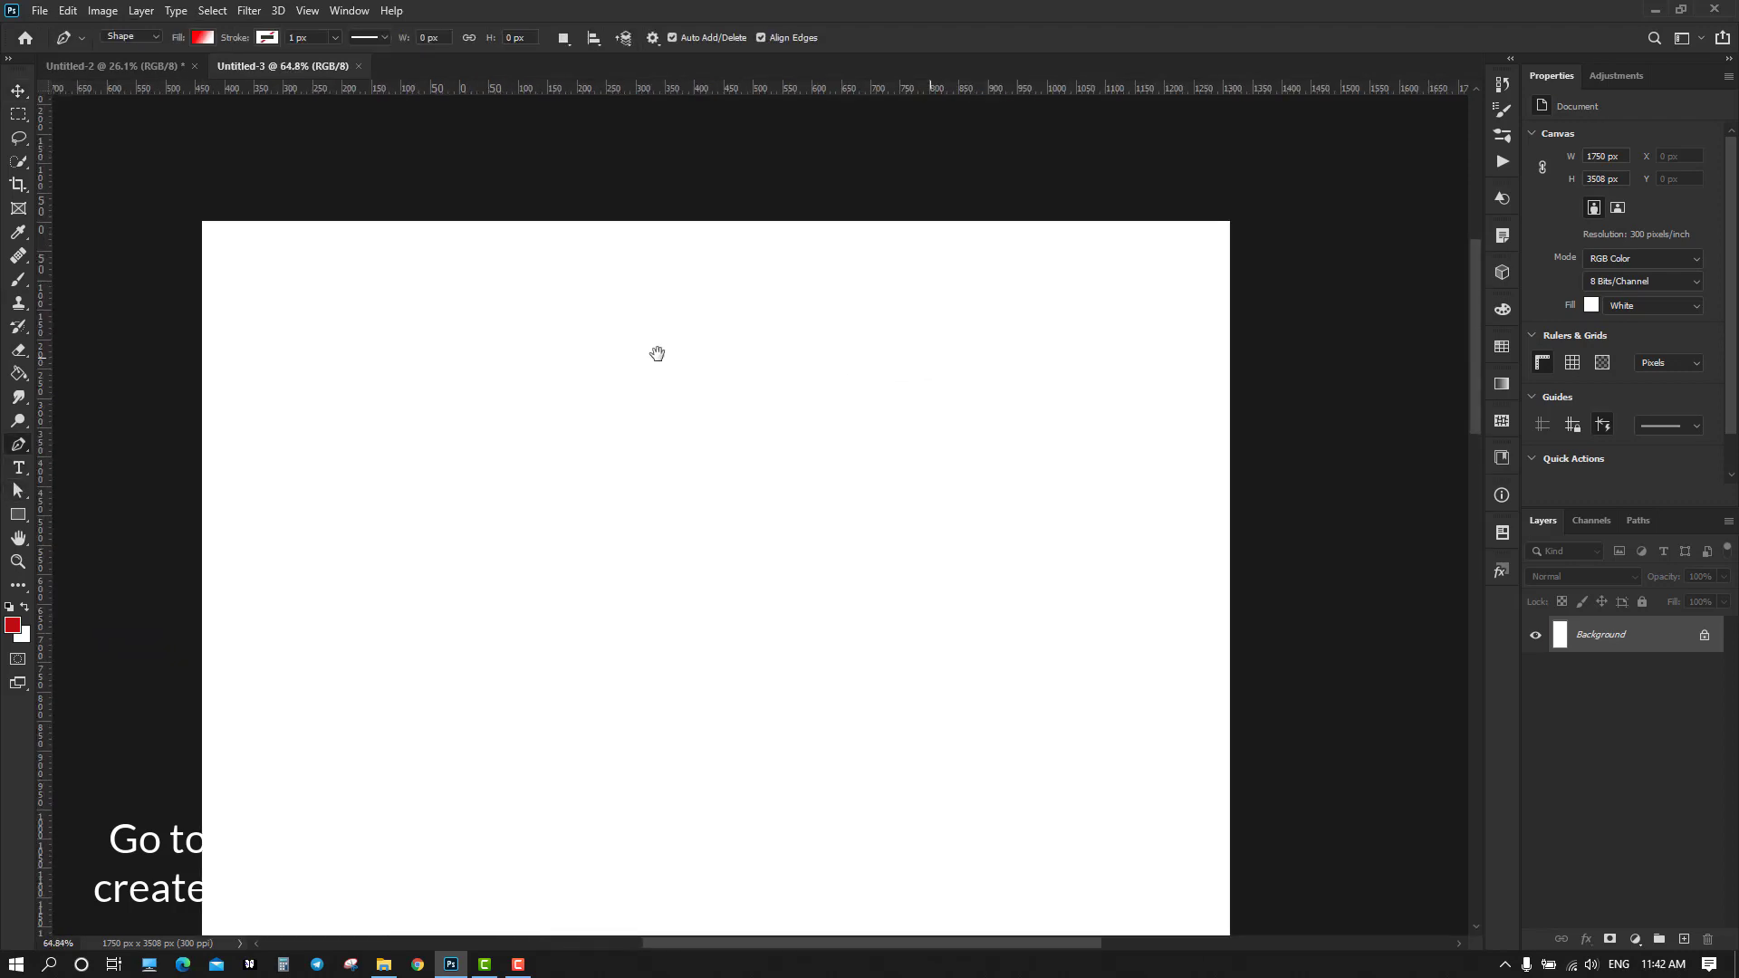
{"action": "left_click", "coordinate": [202, 222]}
{"action": "scroll", "coordinate": [202, 222], "scroll_direction": "up", "scroll_amount": 7}
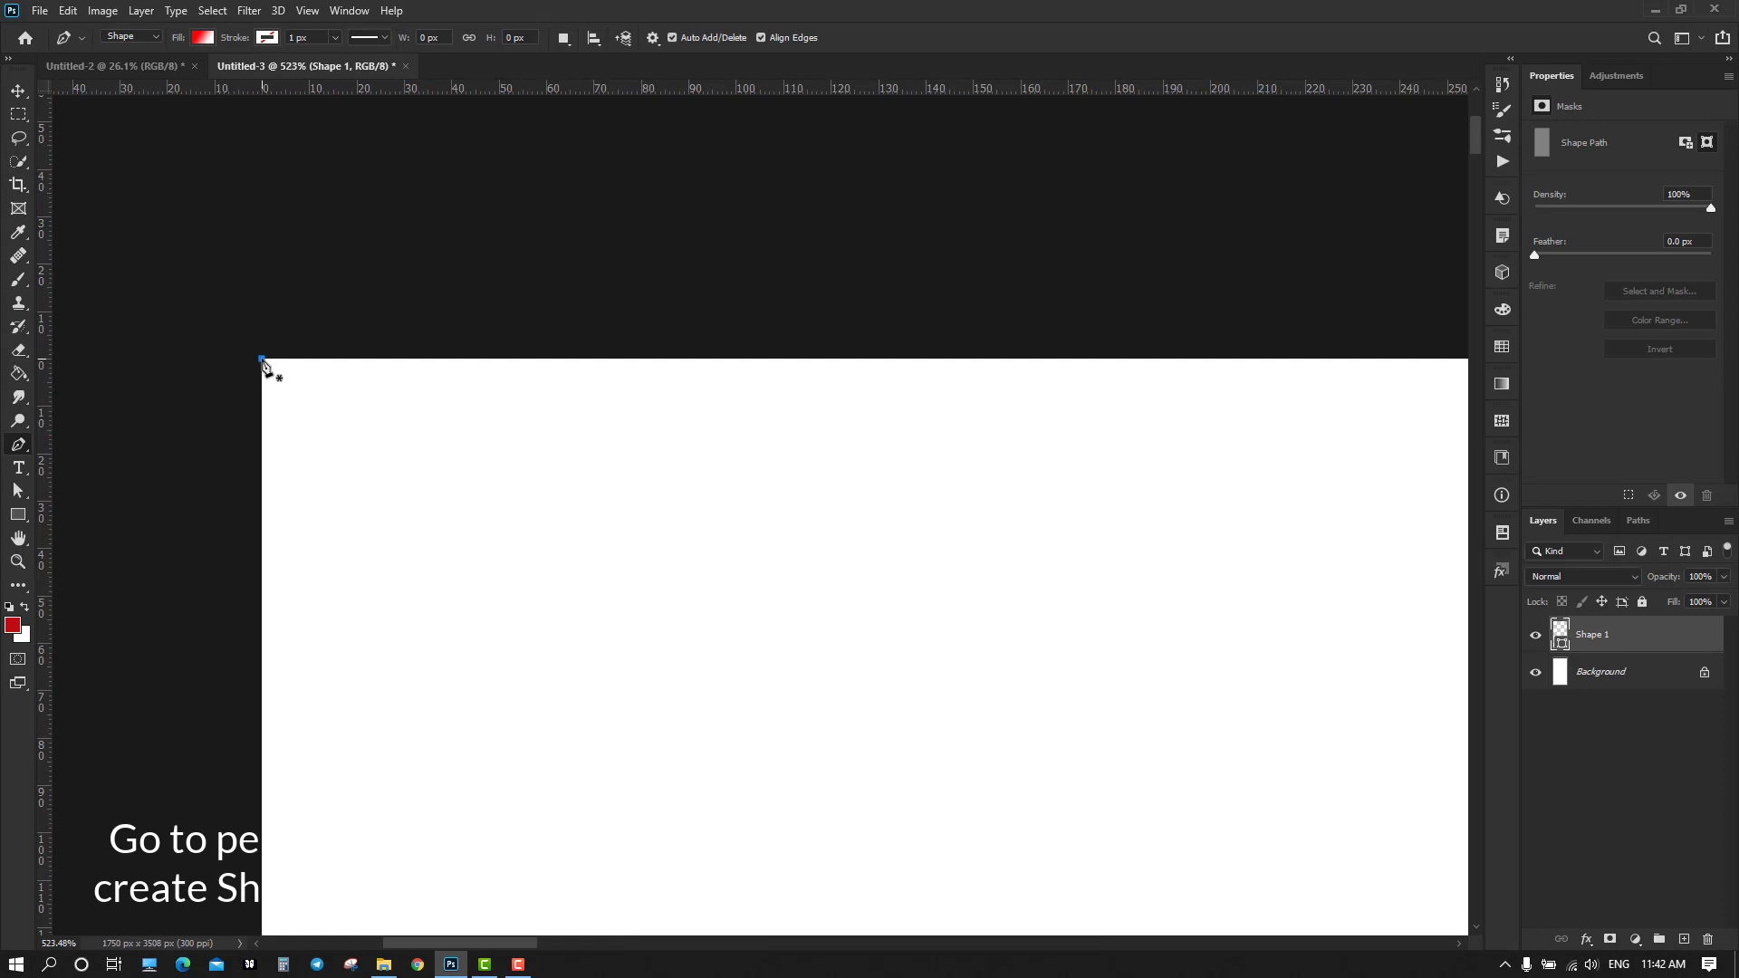
{"action": "scroll", "coordinate": [263, 362], "scroll_direction": "down", "scroll_amount": 7}
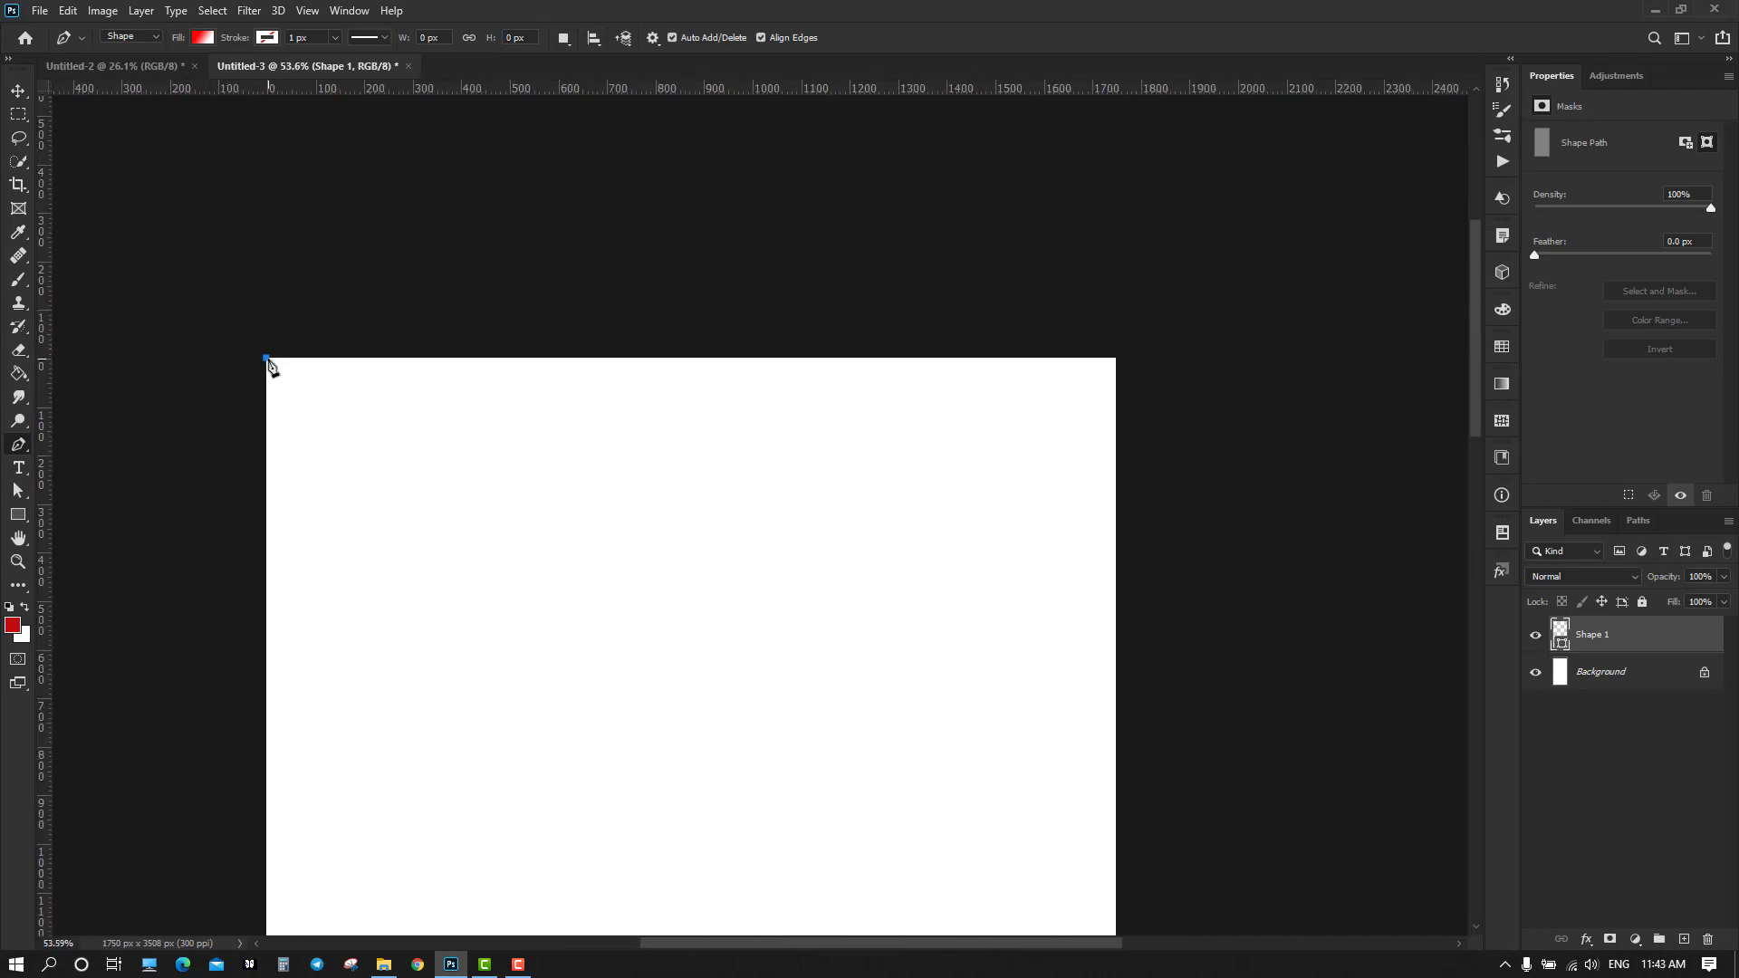
{"action": "left_click", "coordinate": [1116, 361]}
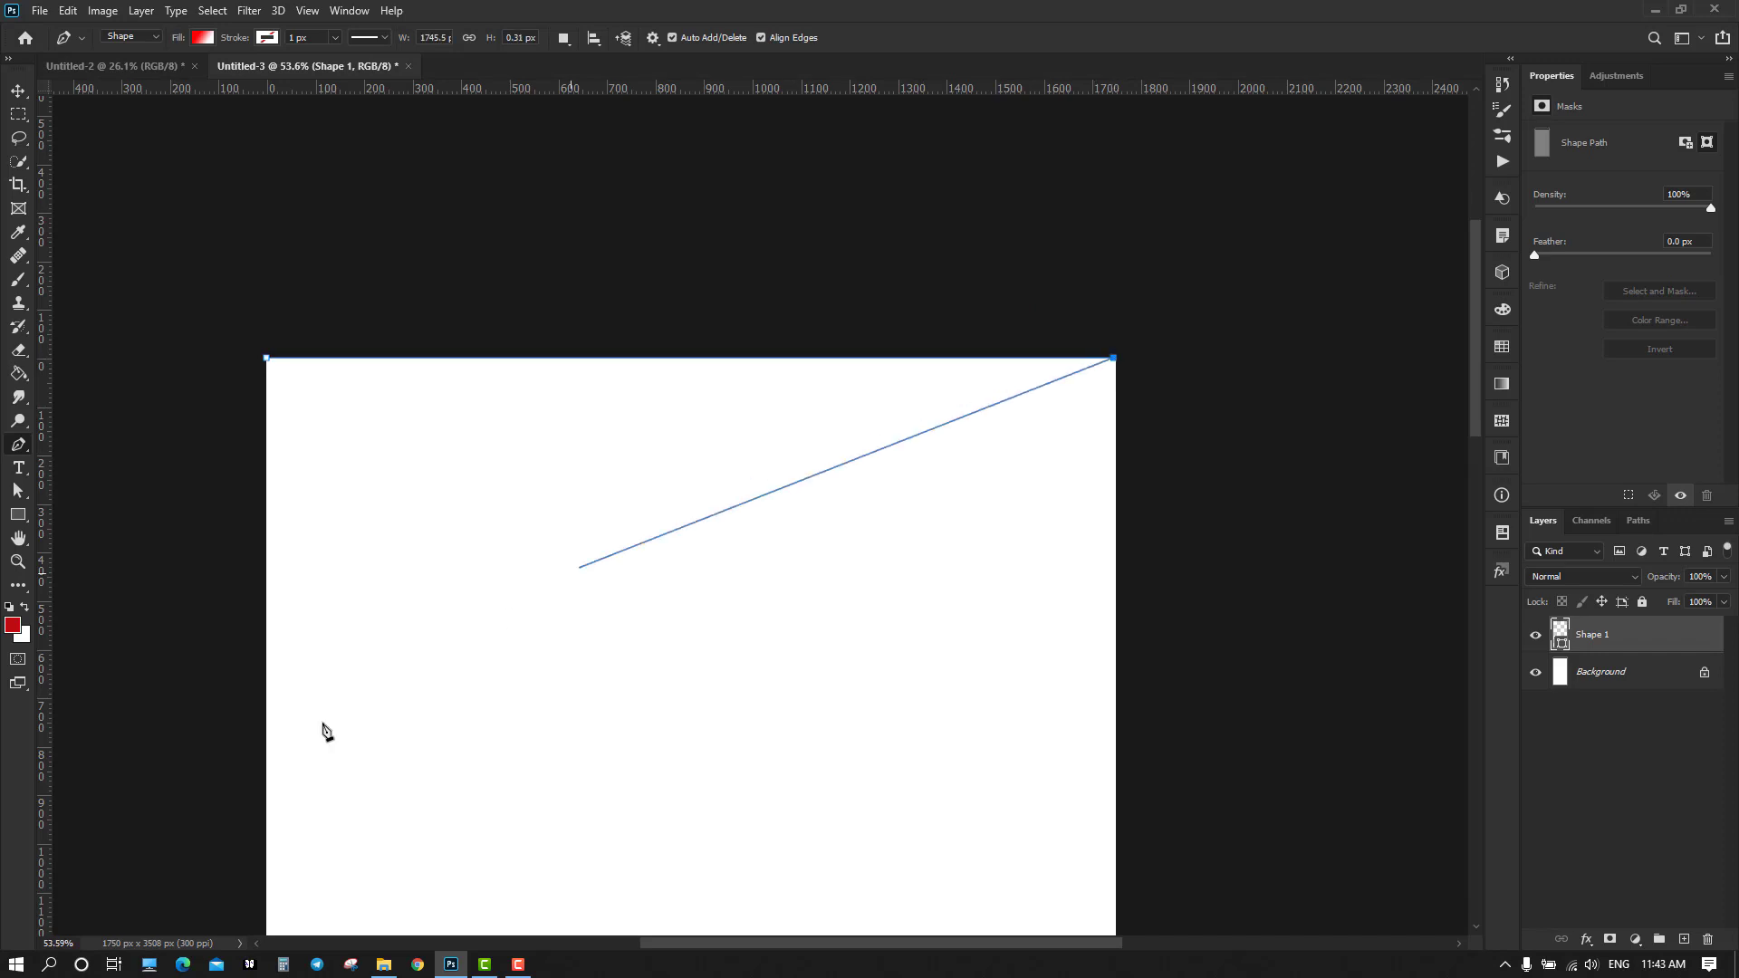
{"action": "scroll", "coordinate": [548, 391], "scroll_direction": "down", "scroll_amount": 2}
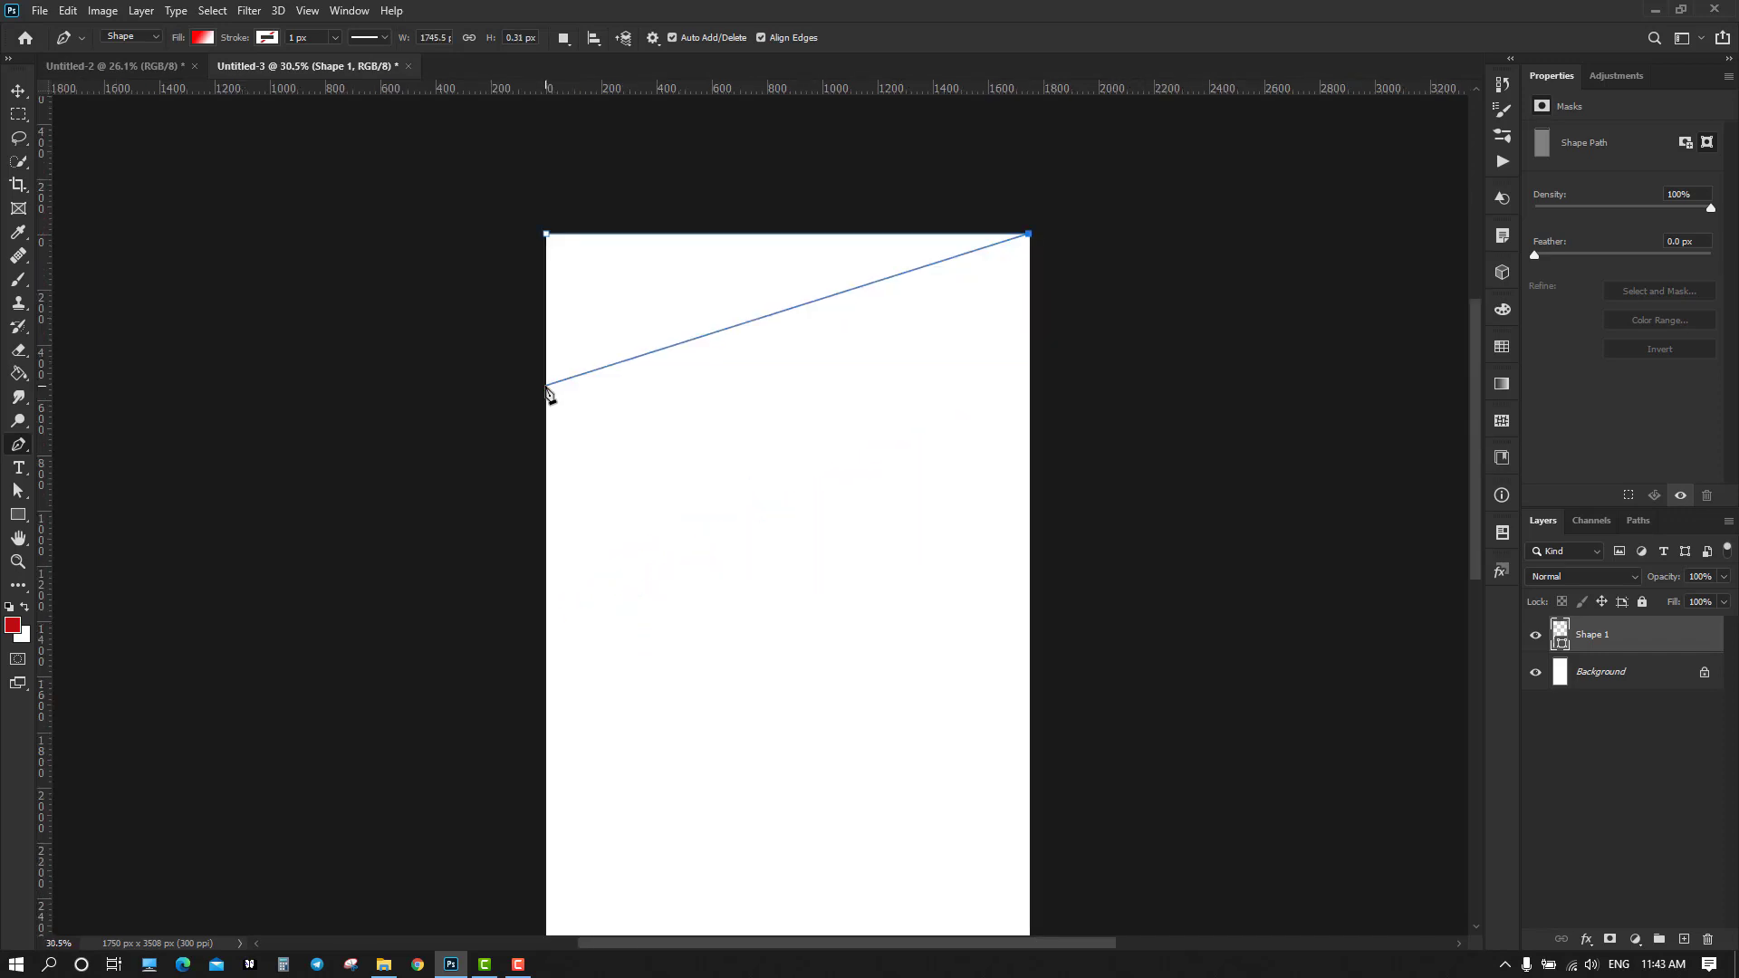
{"action": "left_click", "coordinate": [547, 387]}
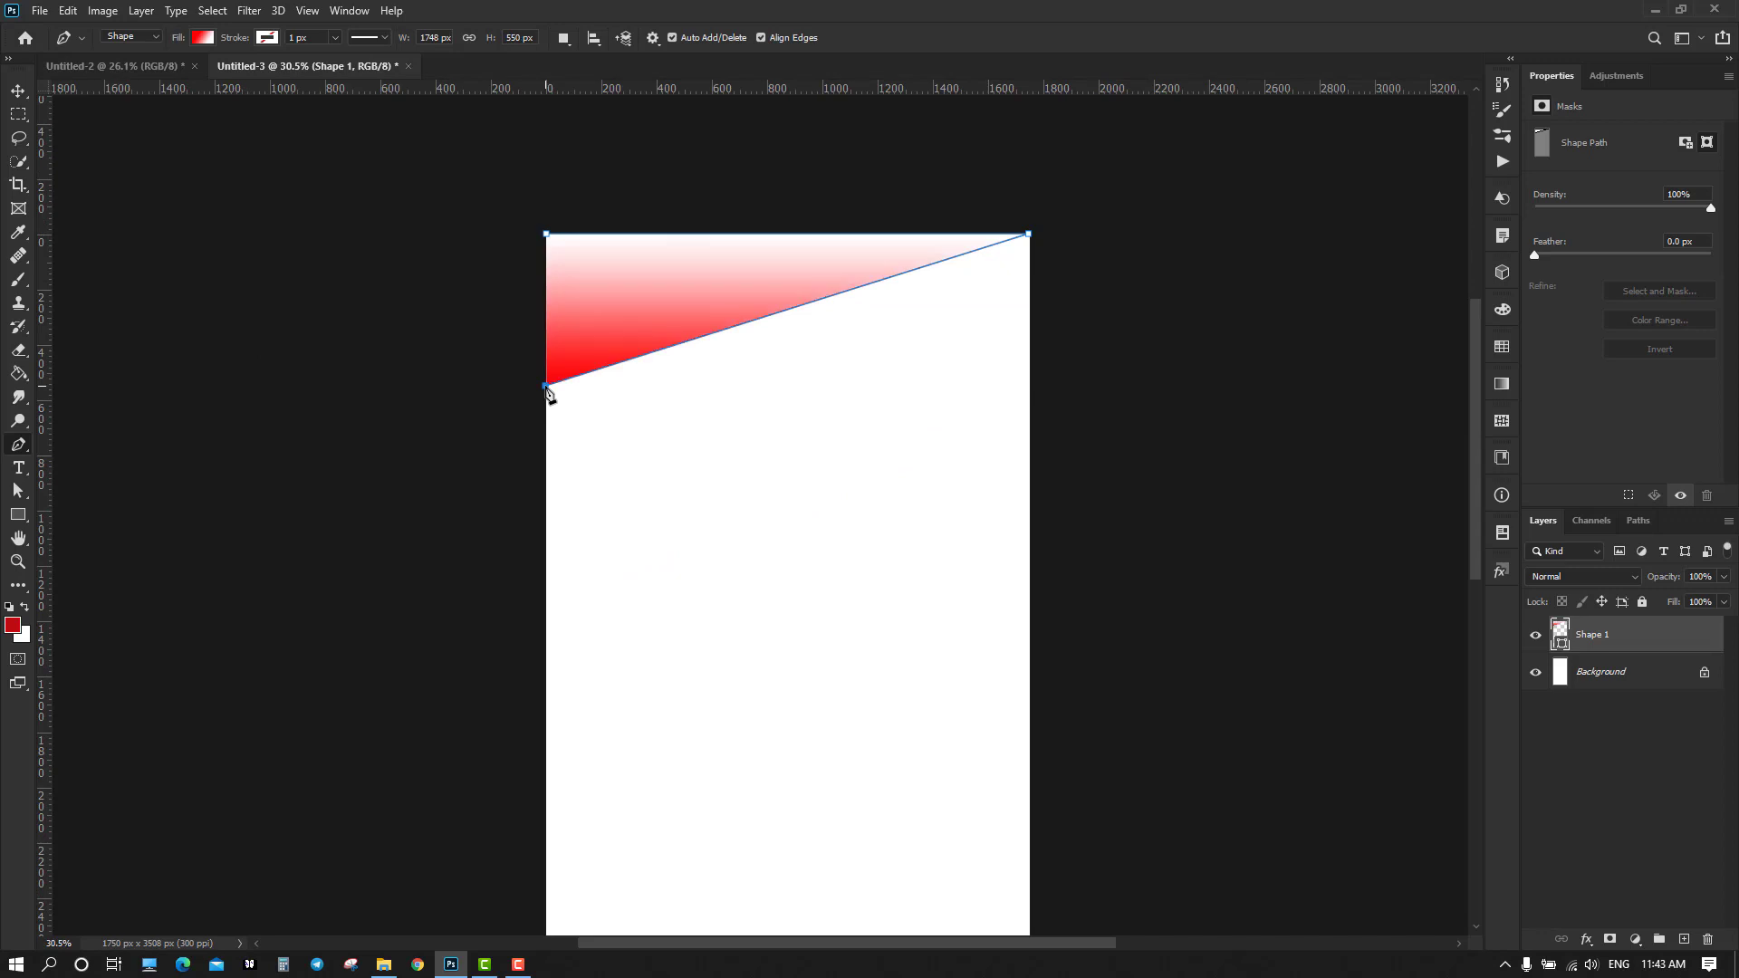
{"action": "left_click", "coordinate": [547, 235]}
{"action": "left_click", "coordinate": [18, 90]}
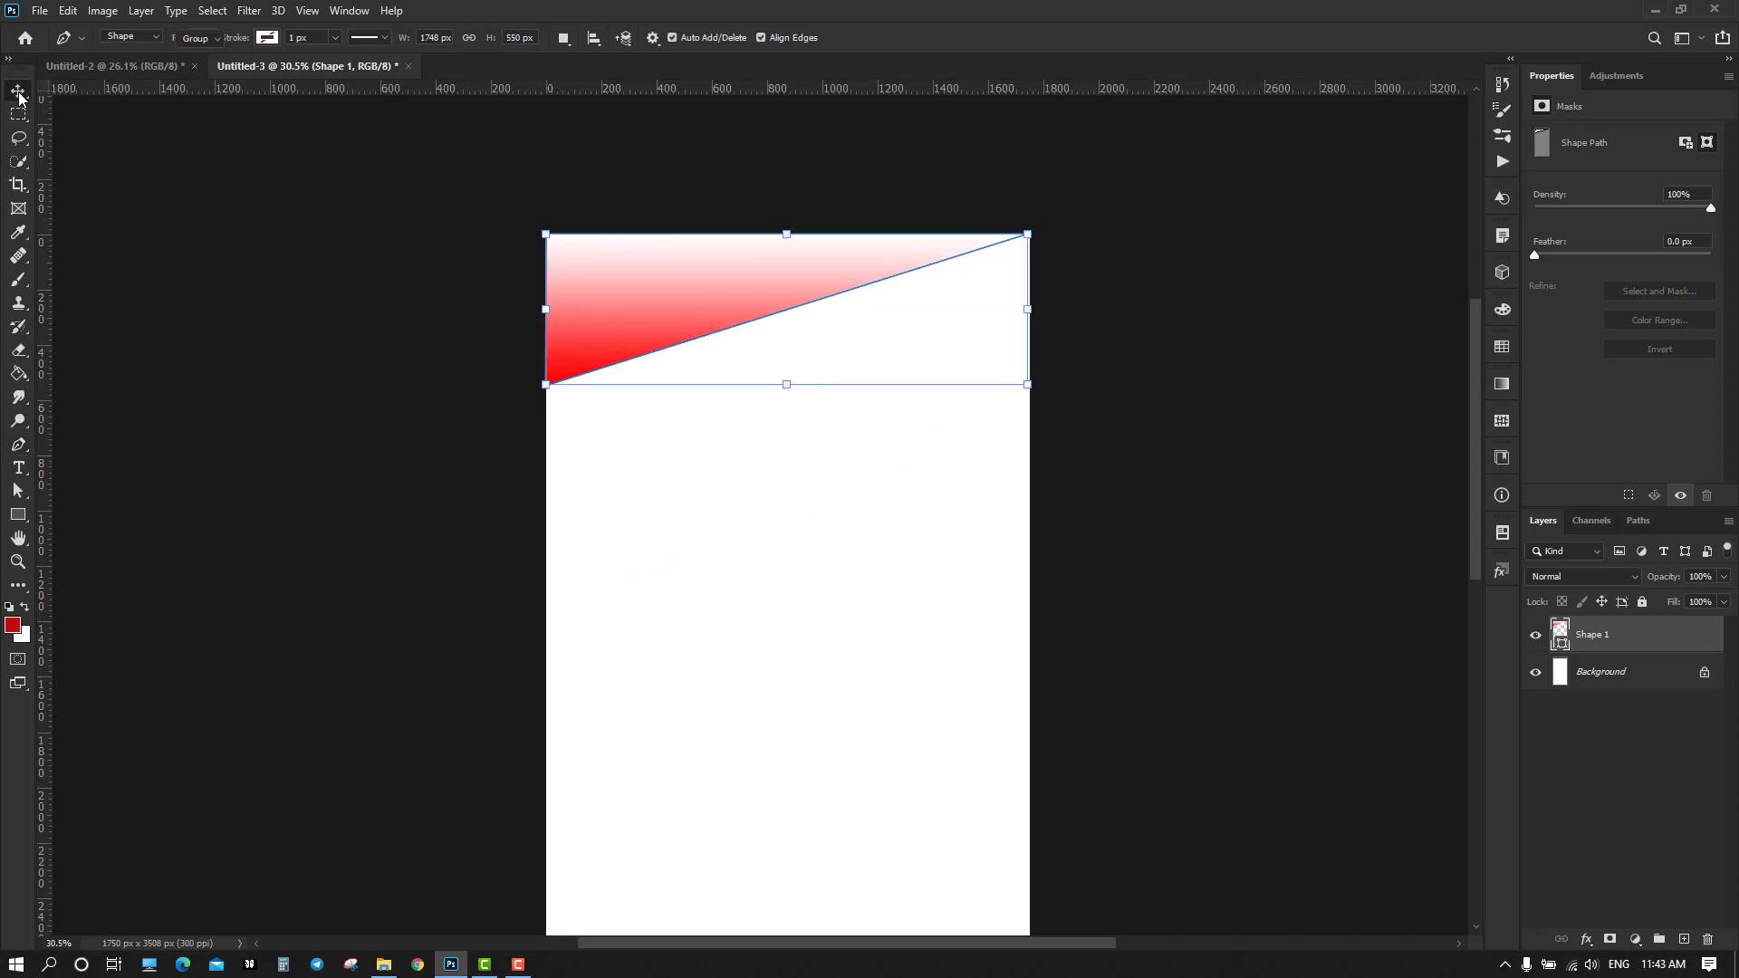
{"action": "left_click", "coordinate": [371, 309]}
Sample the dark 060606 swatch in Untitled-2 as the foreground color and return to Untitled-3
{"action": "left_click", "coordinate": [140, 67]}
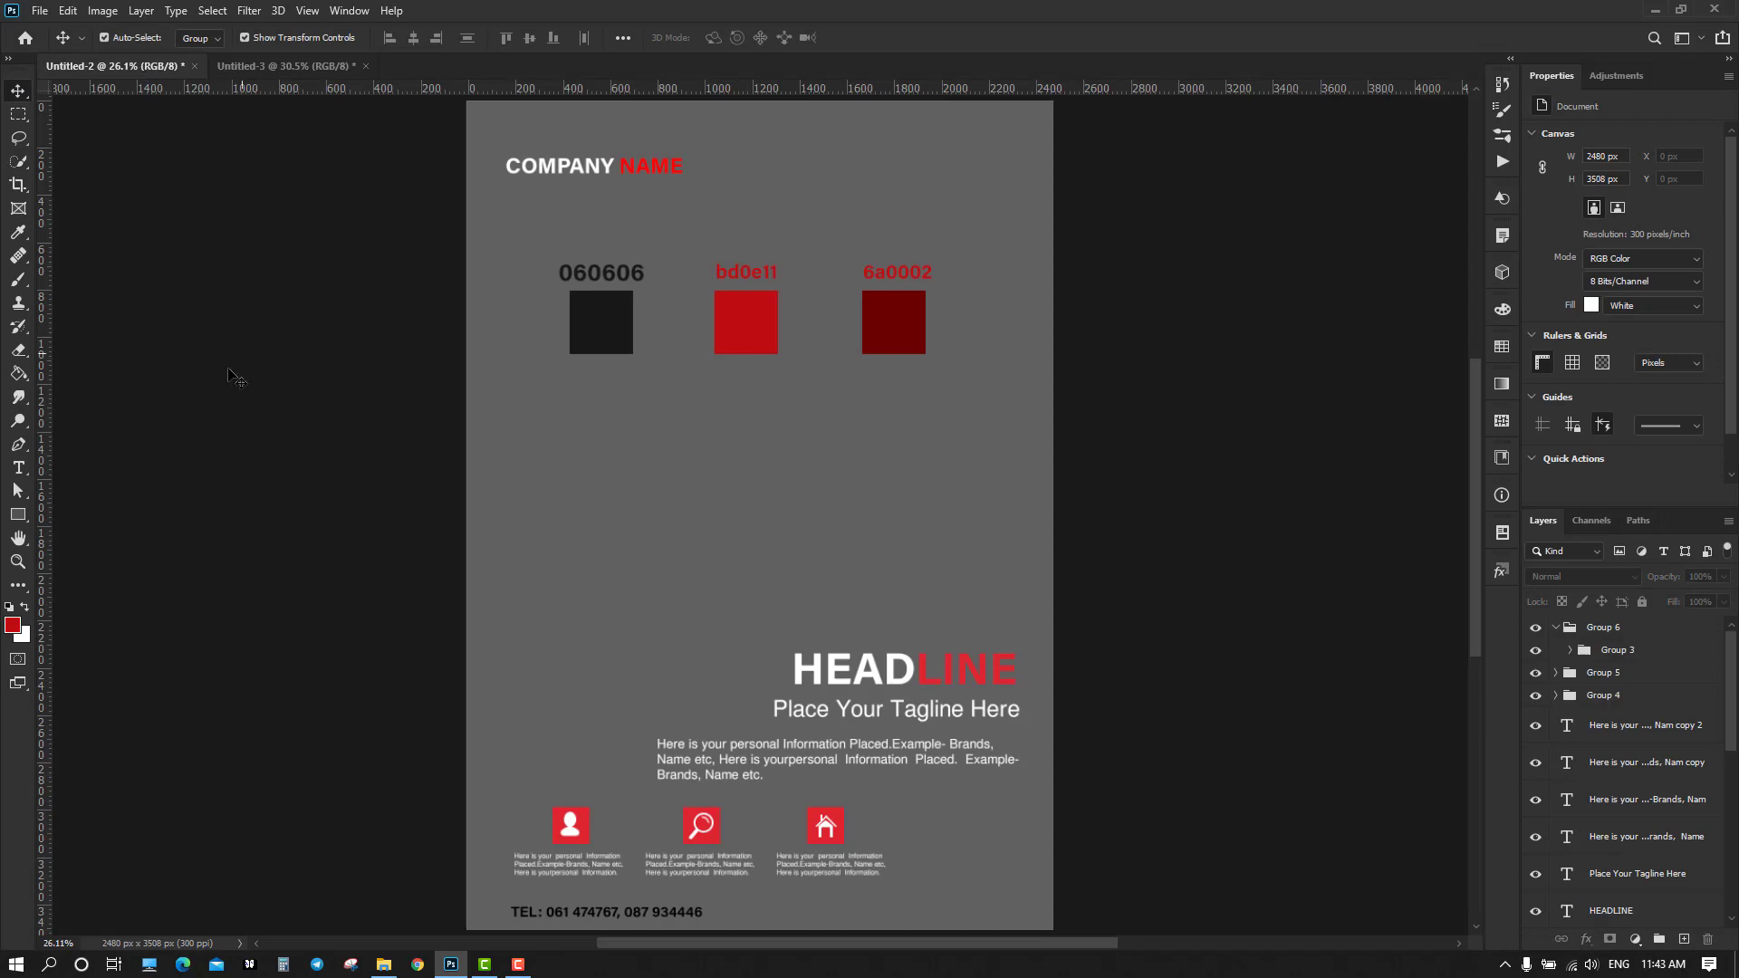
{"action": "left_click", "coordinate": [18, 233]}
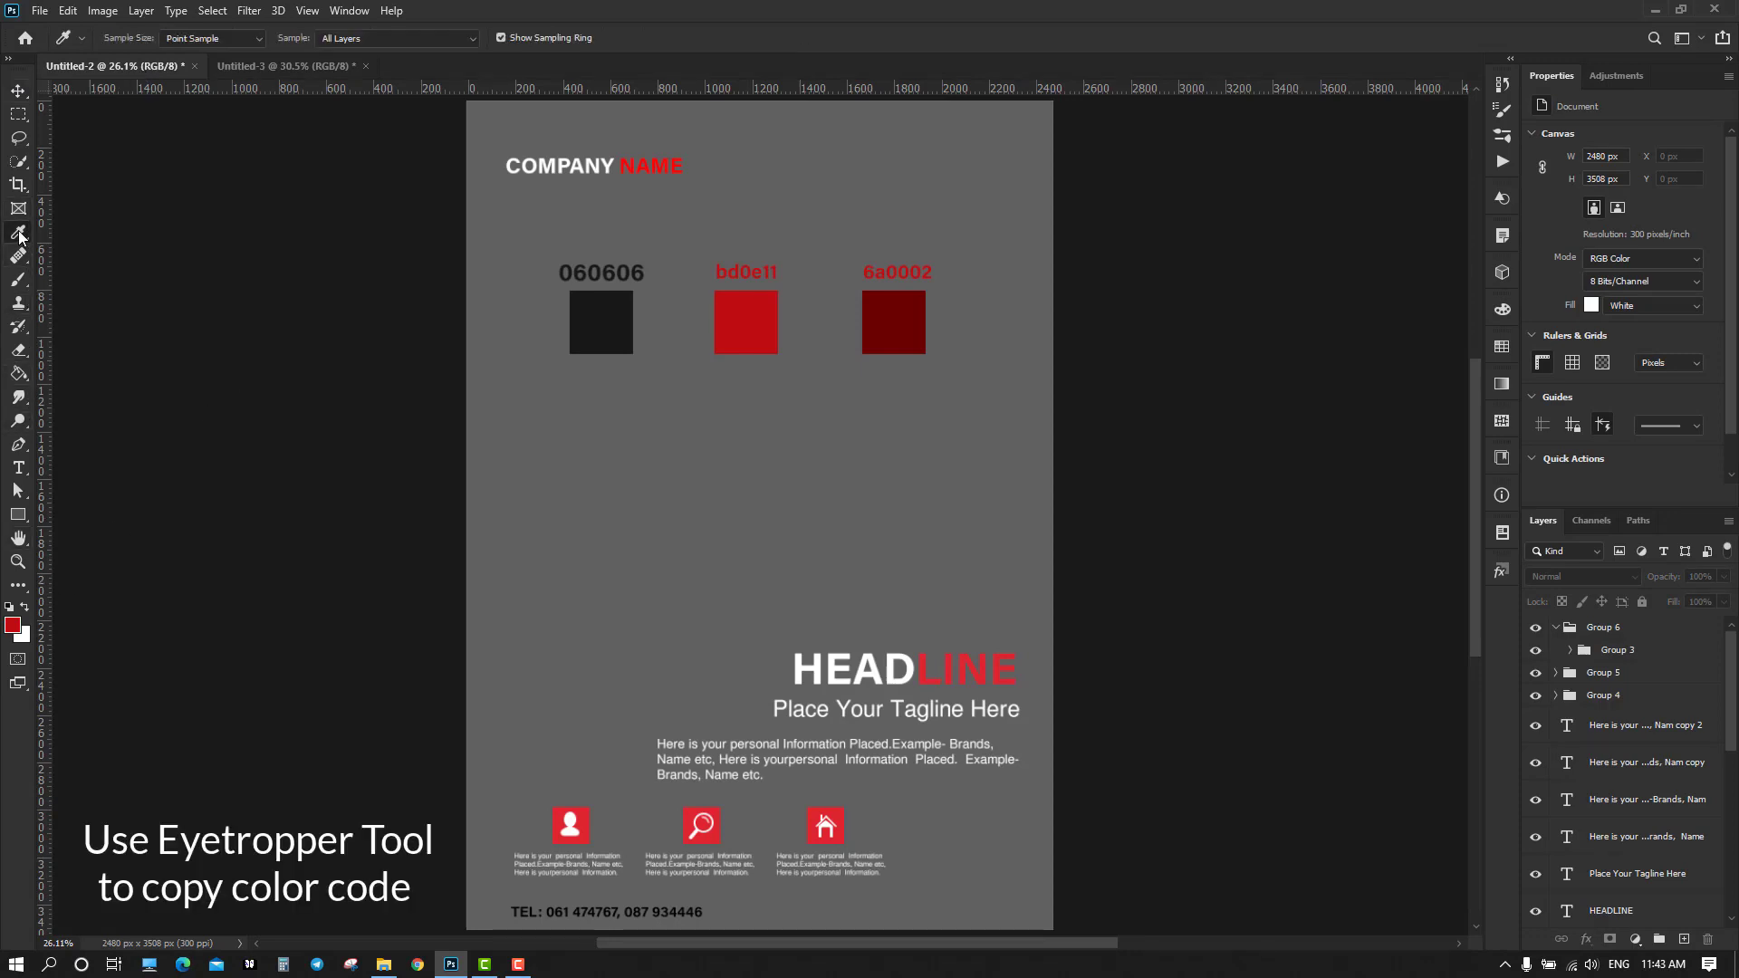
{"action": "left_click", "coordinate": [609, 316]}
{"action": "left_click", "coordinate": [19, 91]}
{"action": "left_click", "coordinate": [285, 67]}
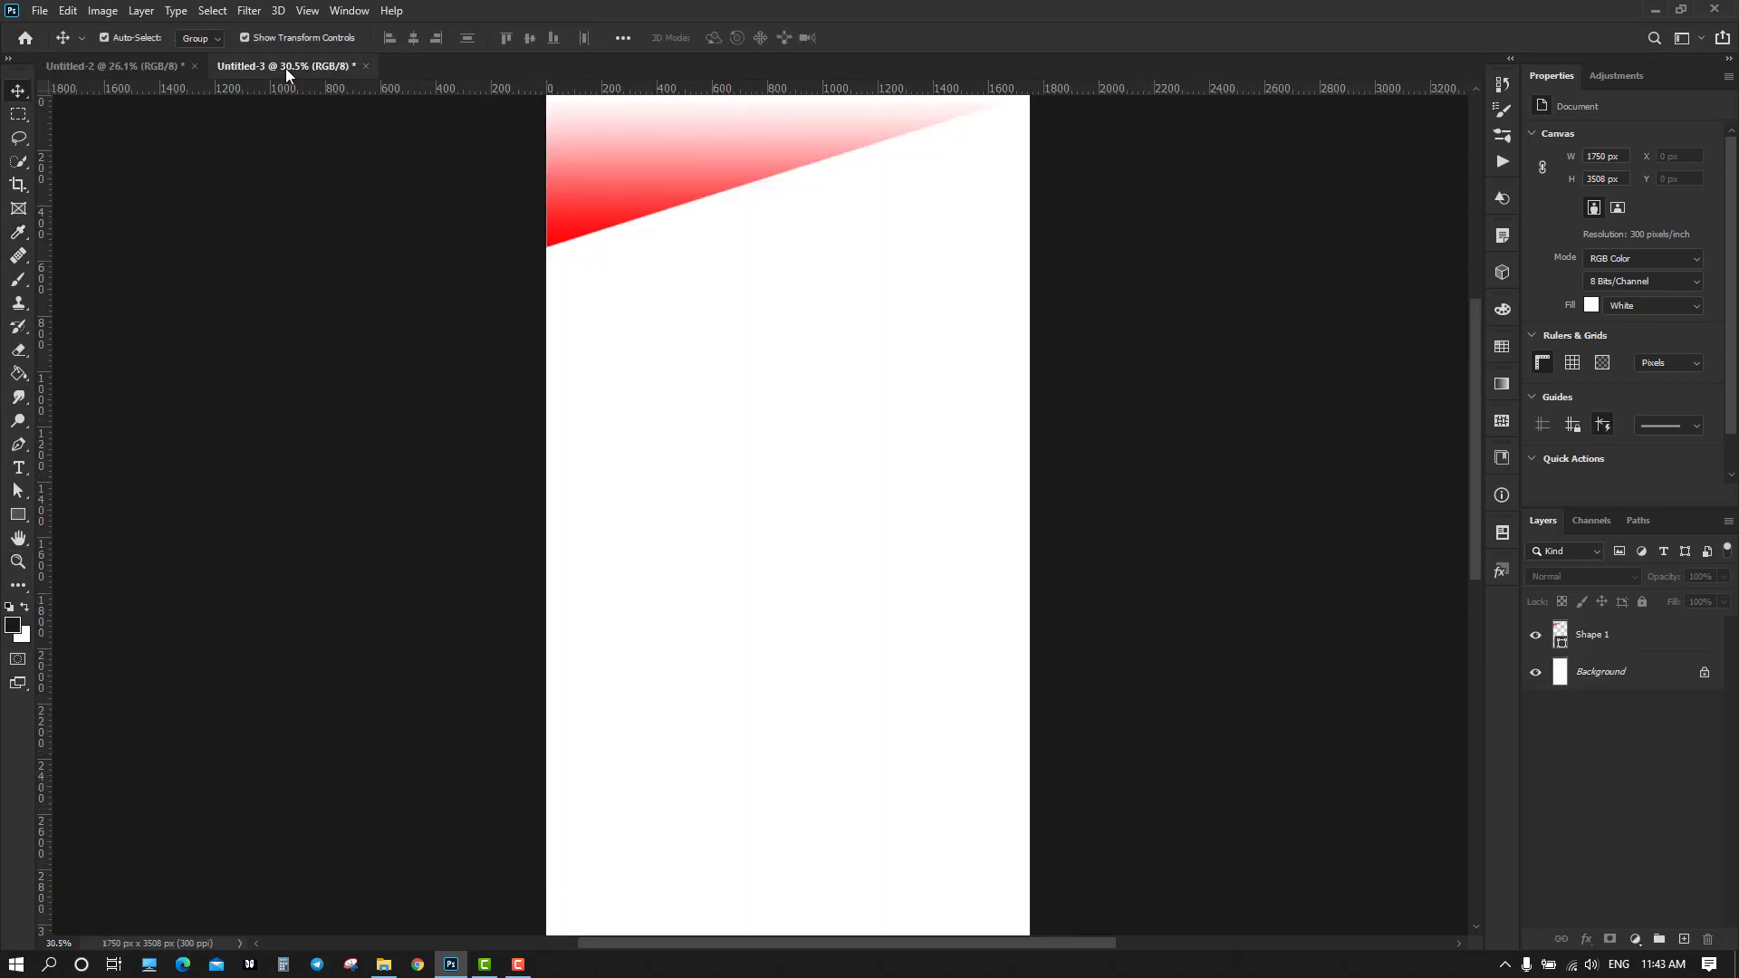
Fill the triangular shape at the top of the canvas with the dark foreground color
{"action": "left_click", "coordinate": [680, 175]}
{"action": "scroll", "coordinate": [800, 419], "scroll_direction": "up", "scroll_amount": 3}
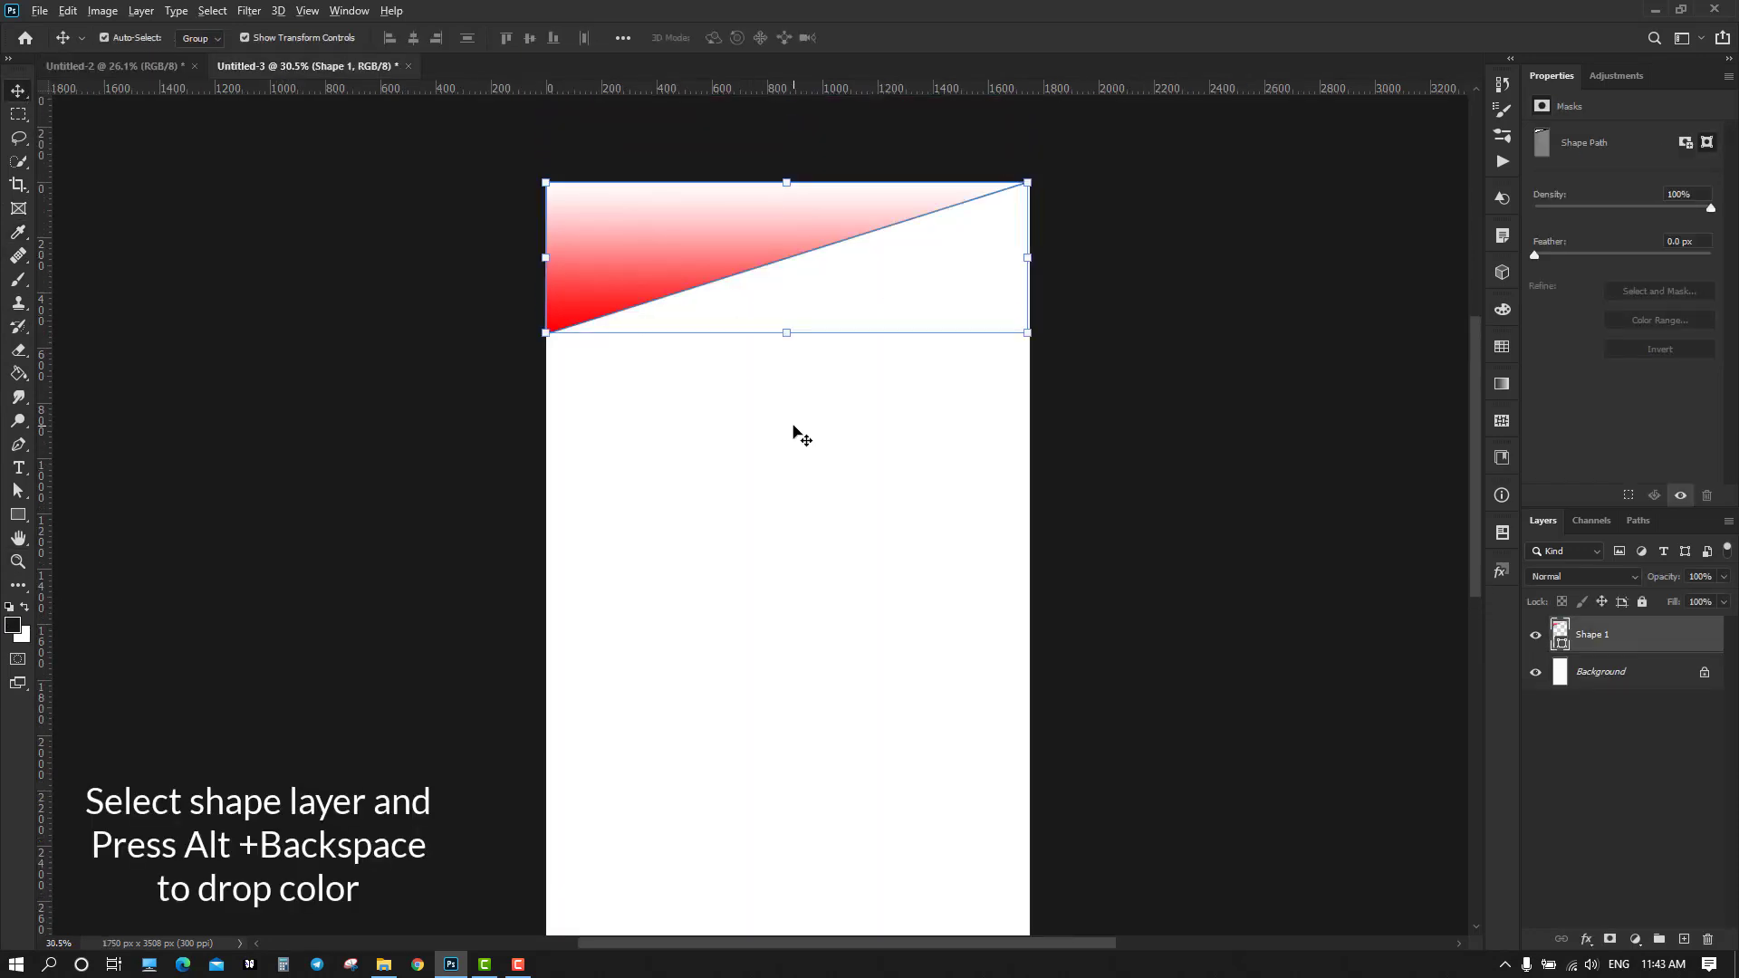
{"action": "key", "text": "alt+BackSpace"}
{"action": "left_click", "coordinate": [354, 419]}
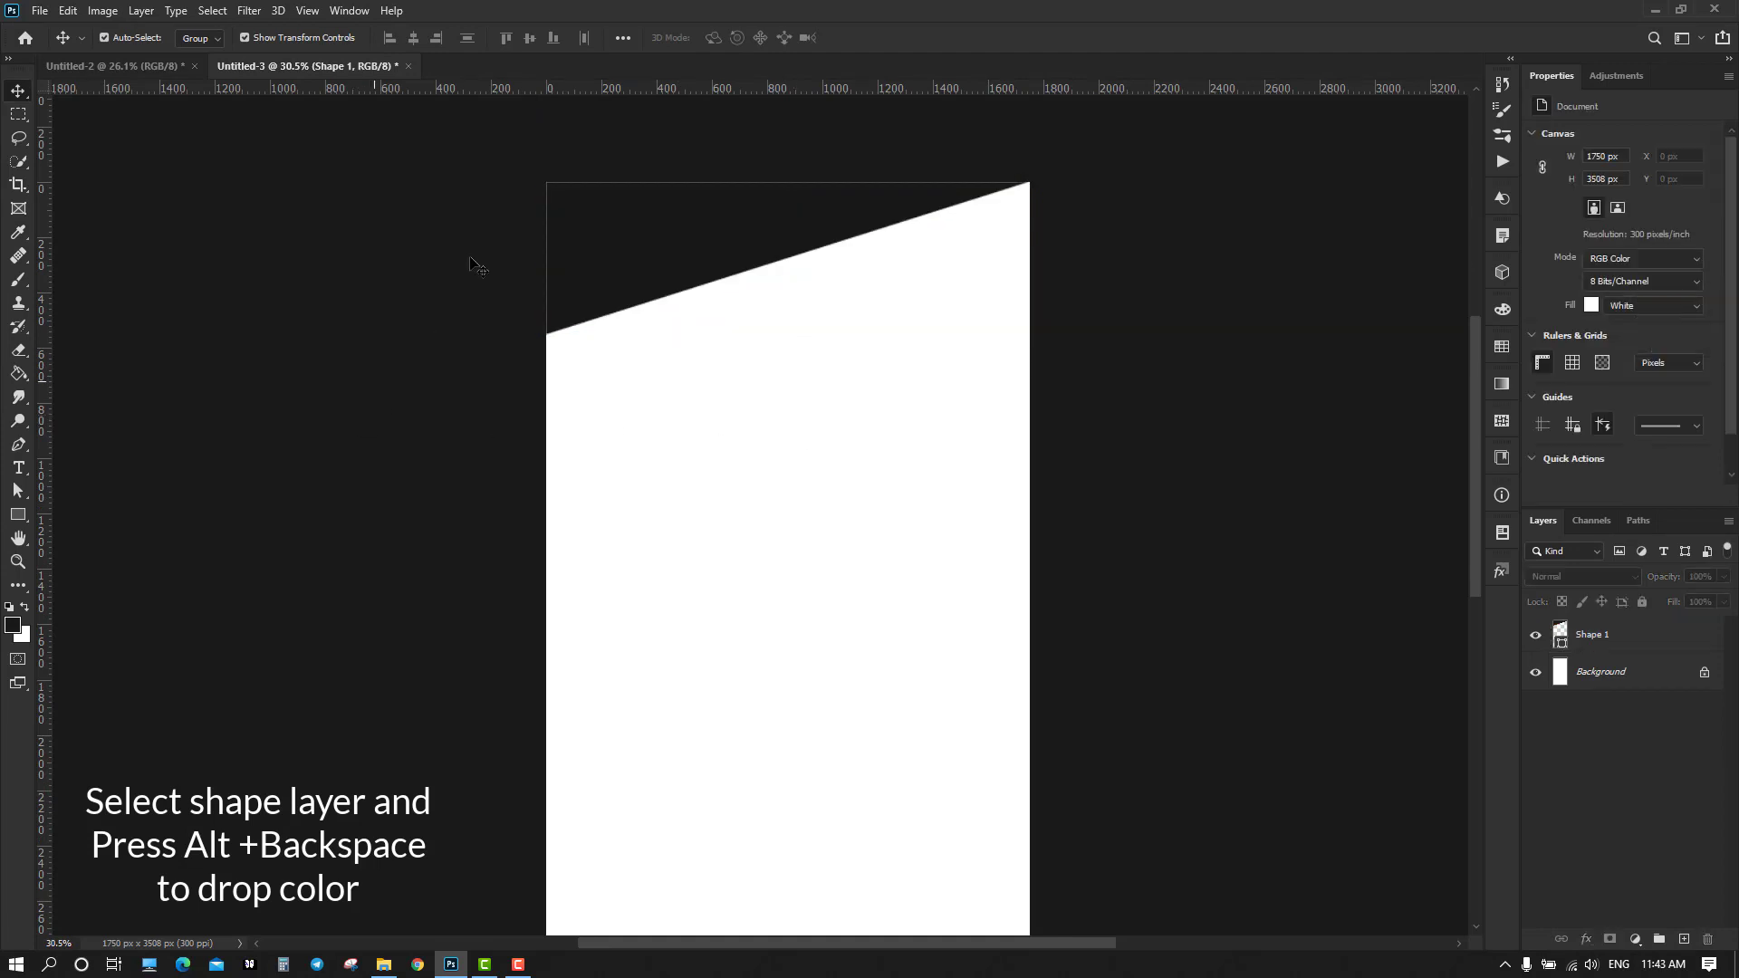
Duplicate the dark triangle's Shape 1 layer
{"action": "scroll", "coordinate": [938, 500], "scroll_direction": "up", "scroll_amount": 5}
{"action": "left_click", "coordinate": [537, 345]}
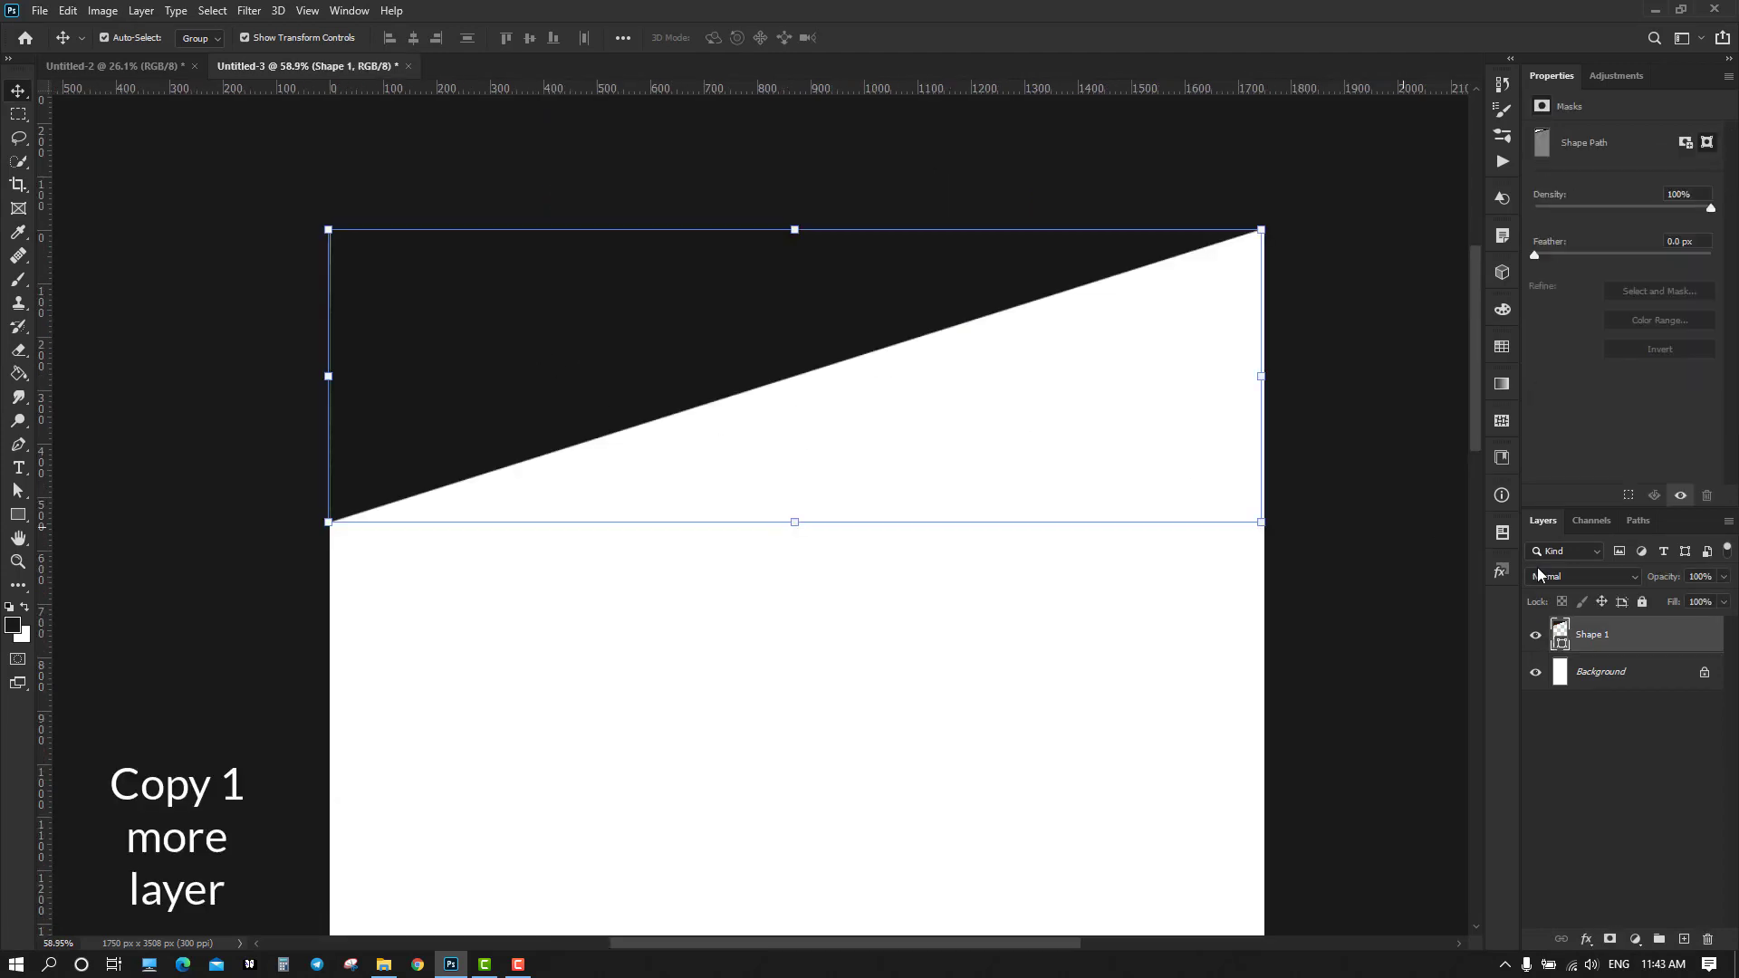
{"action": "left_click_drag", "start_coordinate": [1652, 648], "coordinate": [1684, 939]}
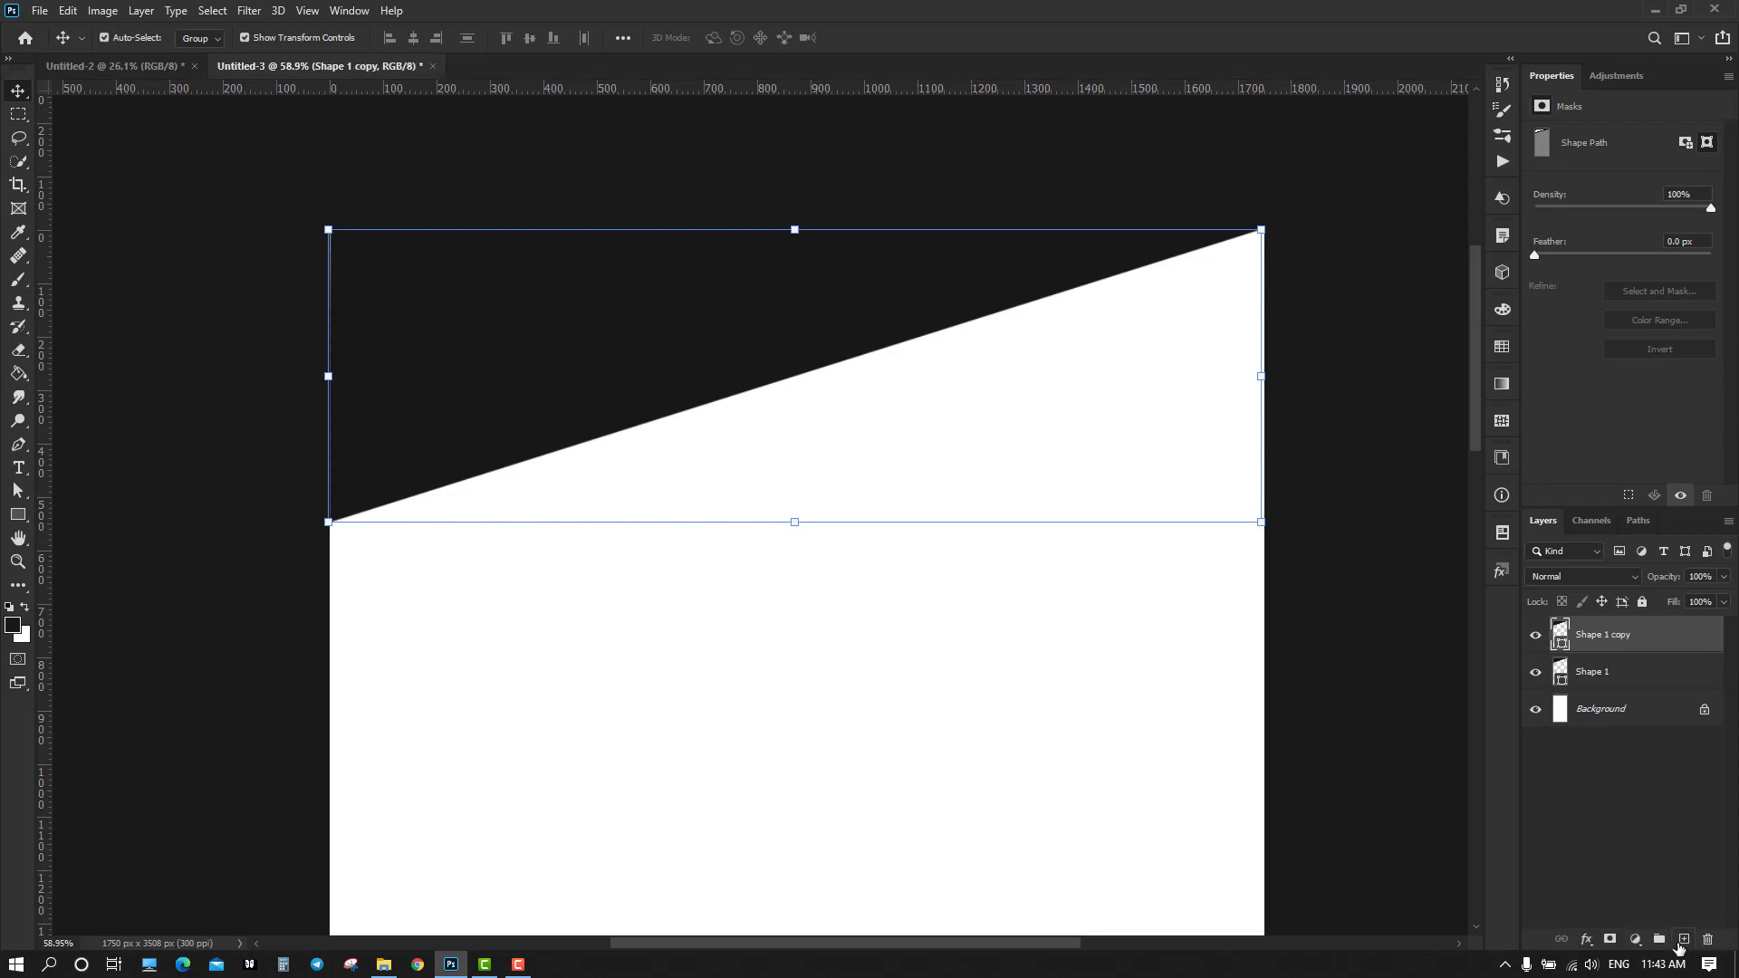
Sample the bd0e11 red swatch in Untitled-2 and fill the original Shape 1 layer in Untitled-3 with it
{"action": "left_click", "coordinate": [1660, 683]}
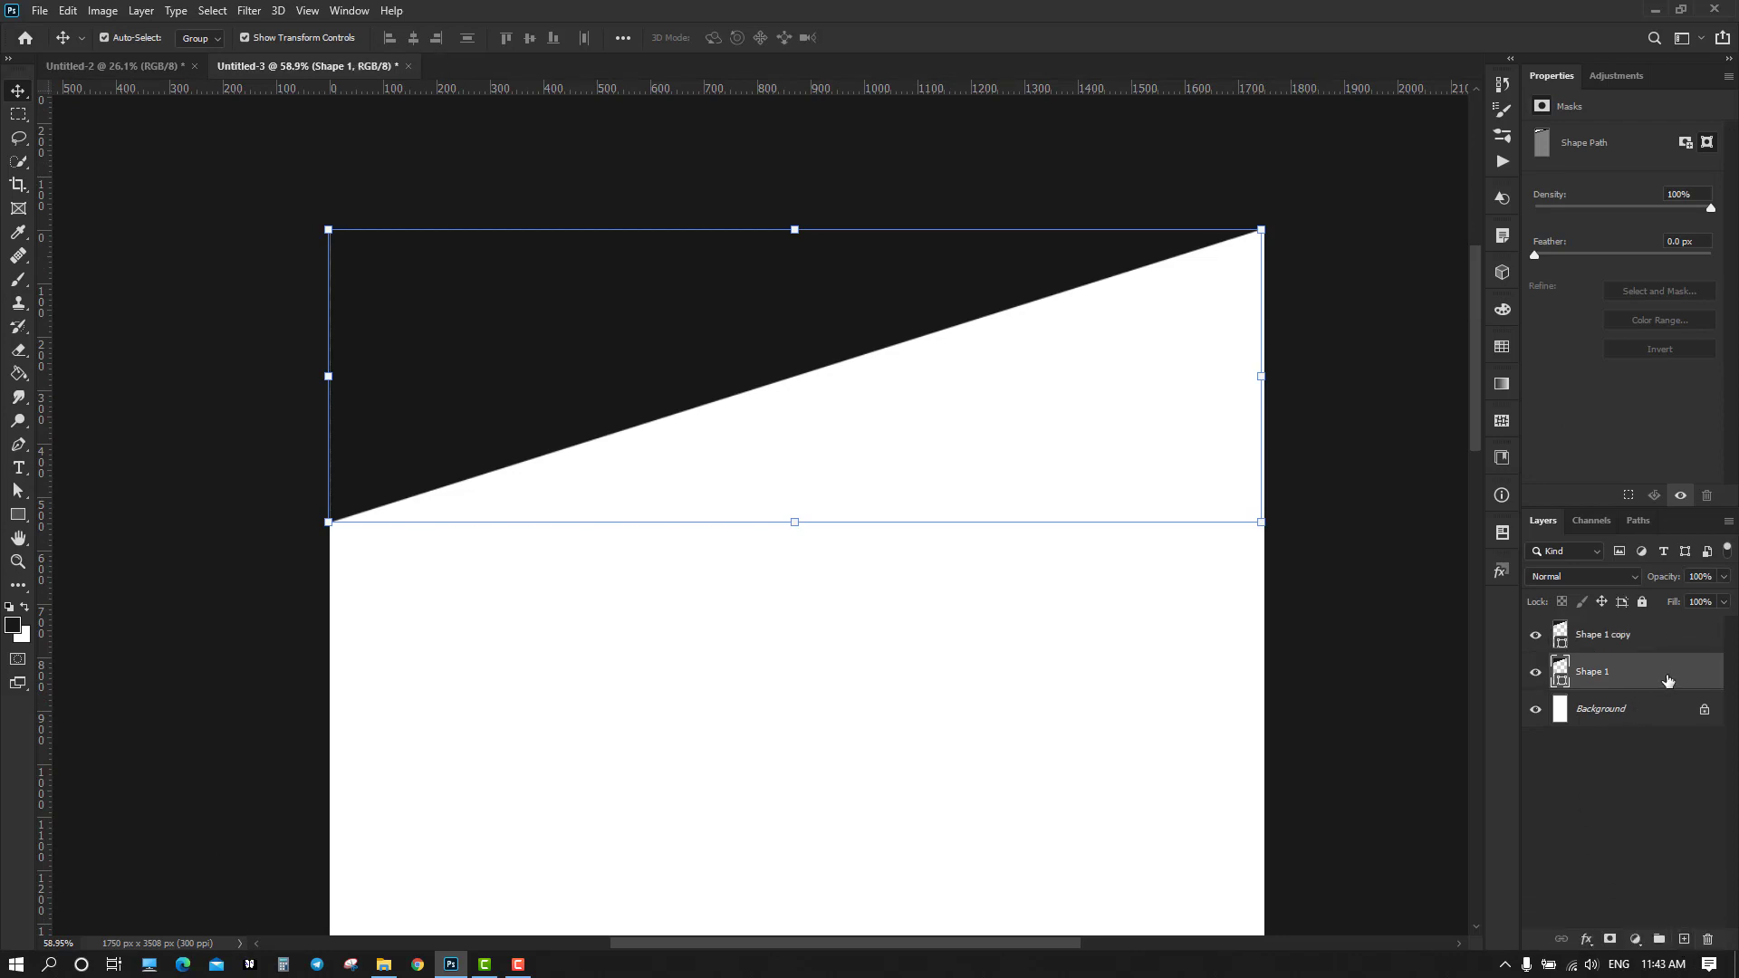
{"action": "left_click", "coordinate": [107, 69]}
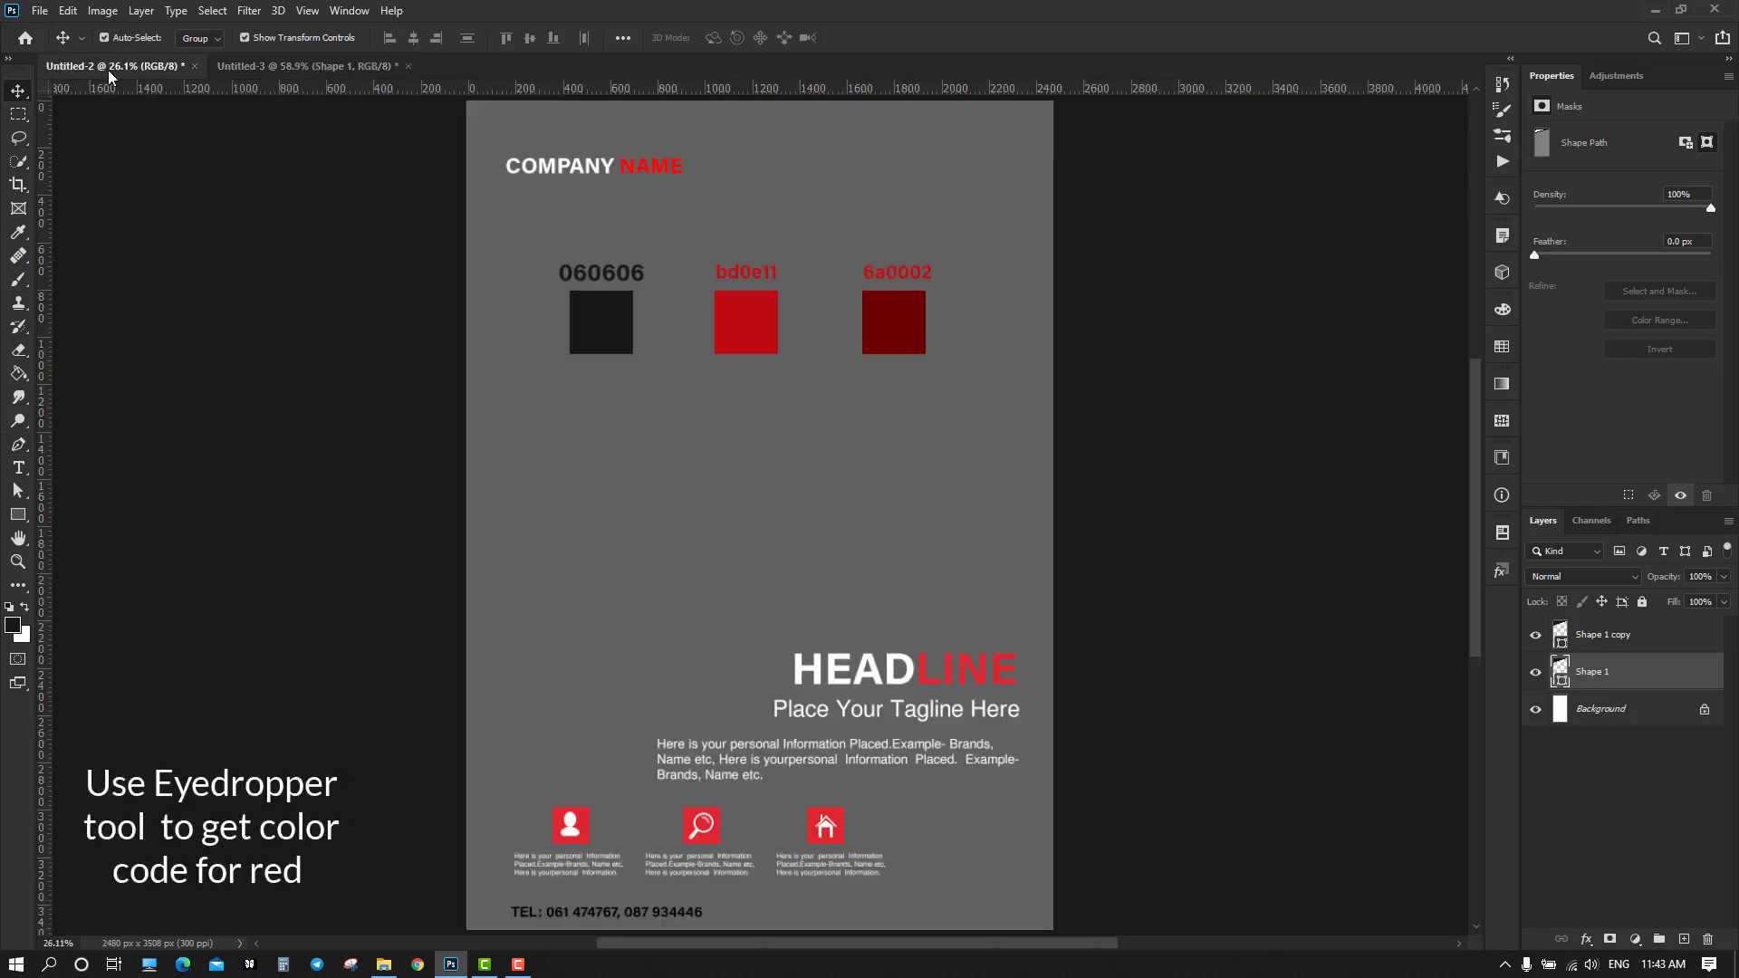
{"action": "left_click", "coordinate": [18, 232]}
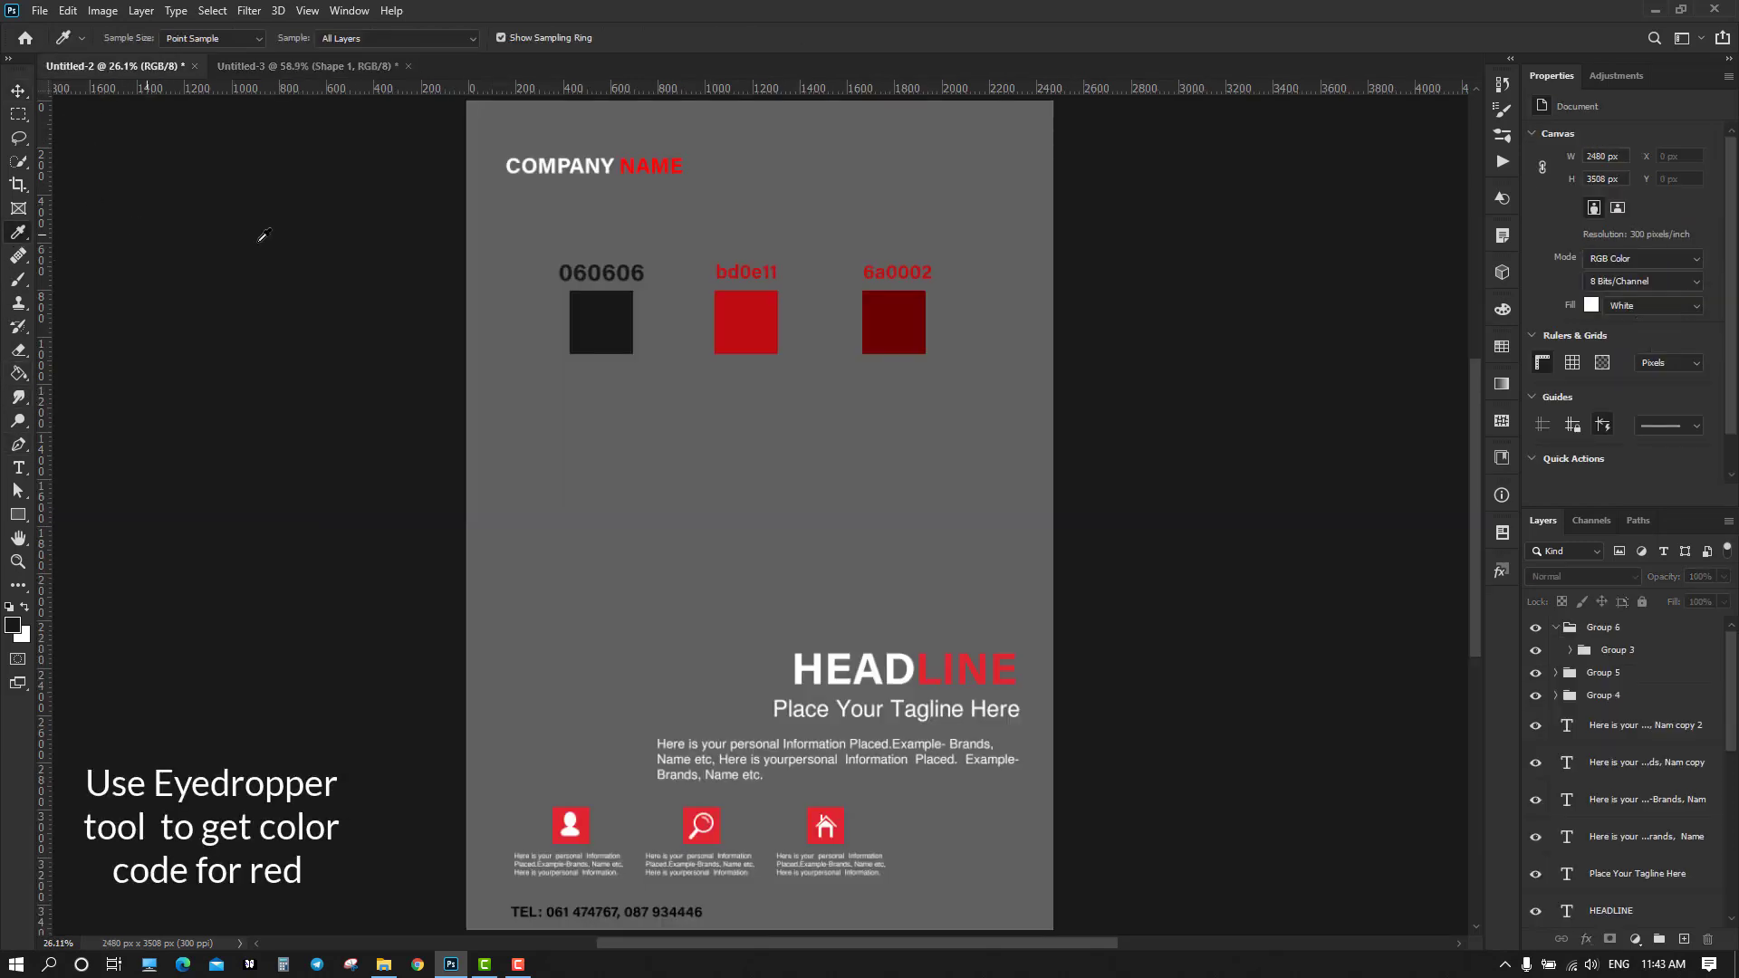
{"action": "left_click", "coordinate": [757, 327]}
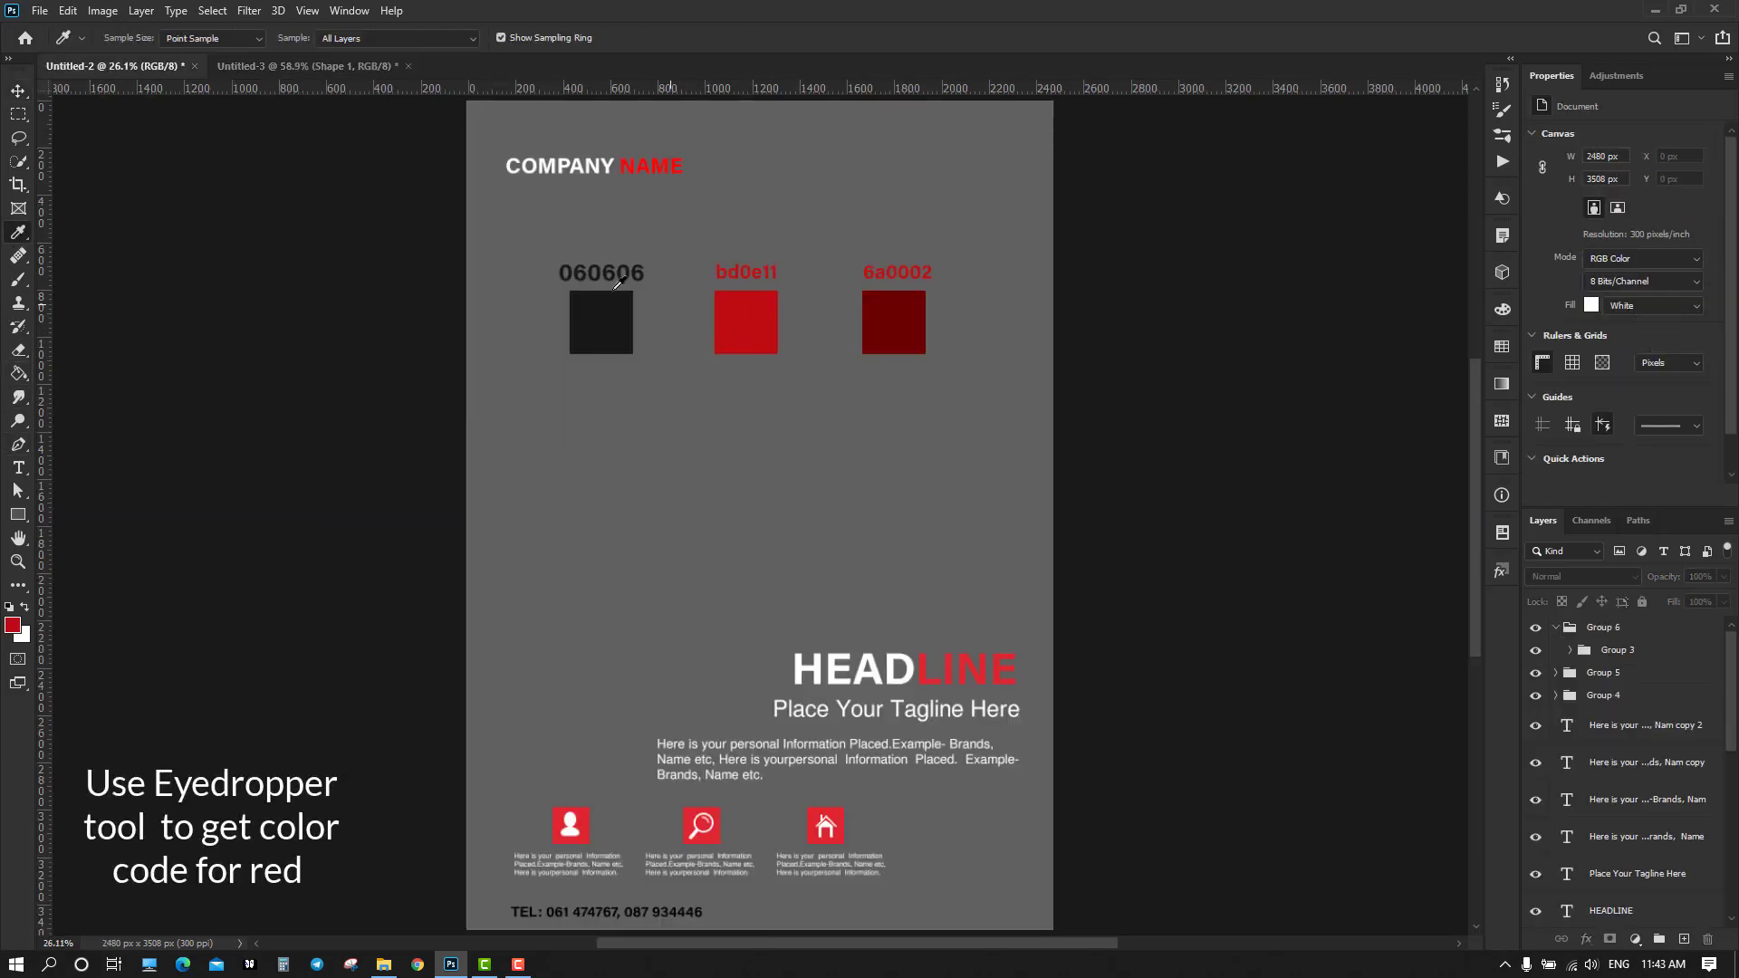
{"action": "left_click", "coordinate": [303, 69]}
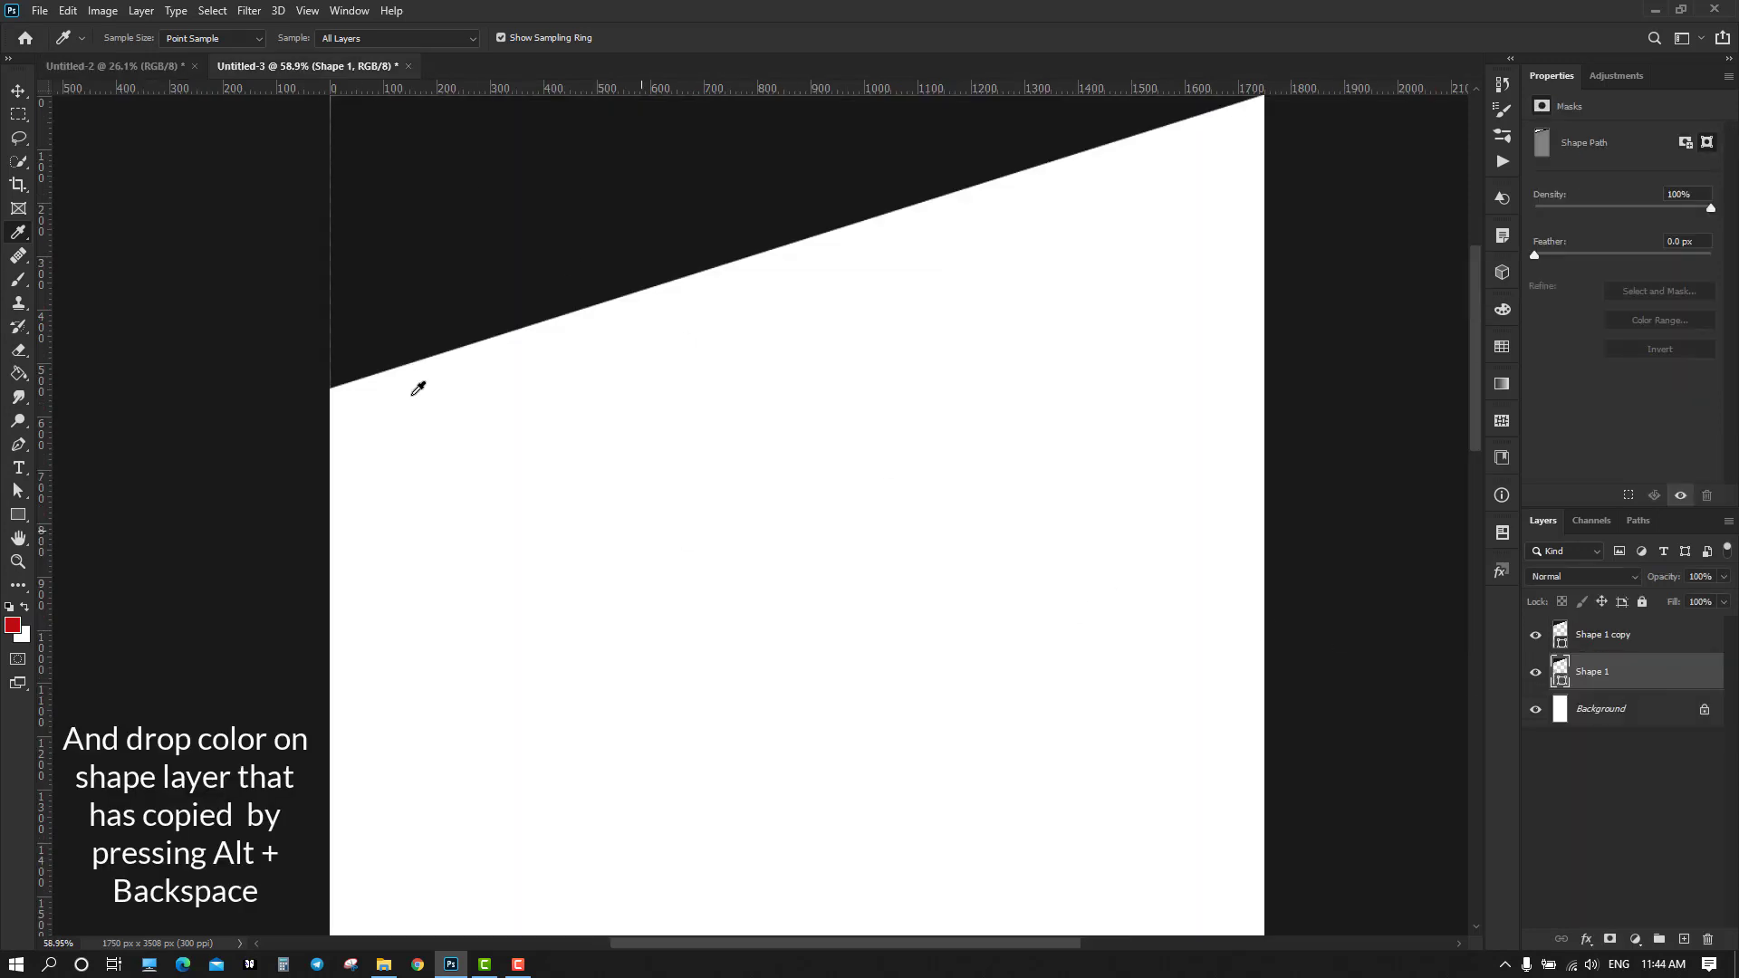
{"action": "left_click", "coordinate": [24, 90]}
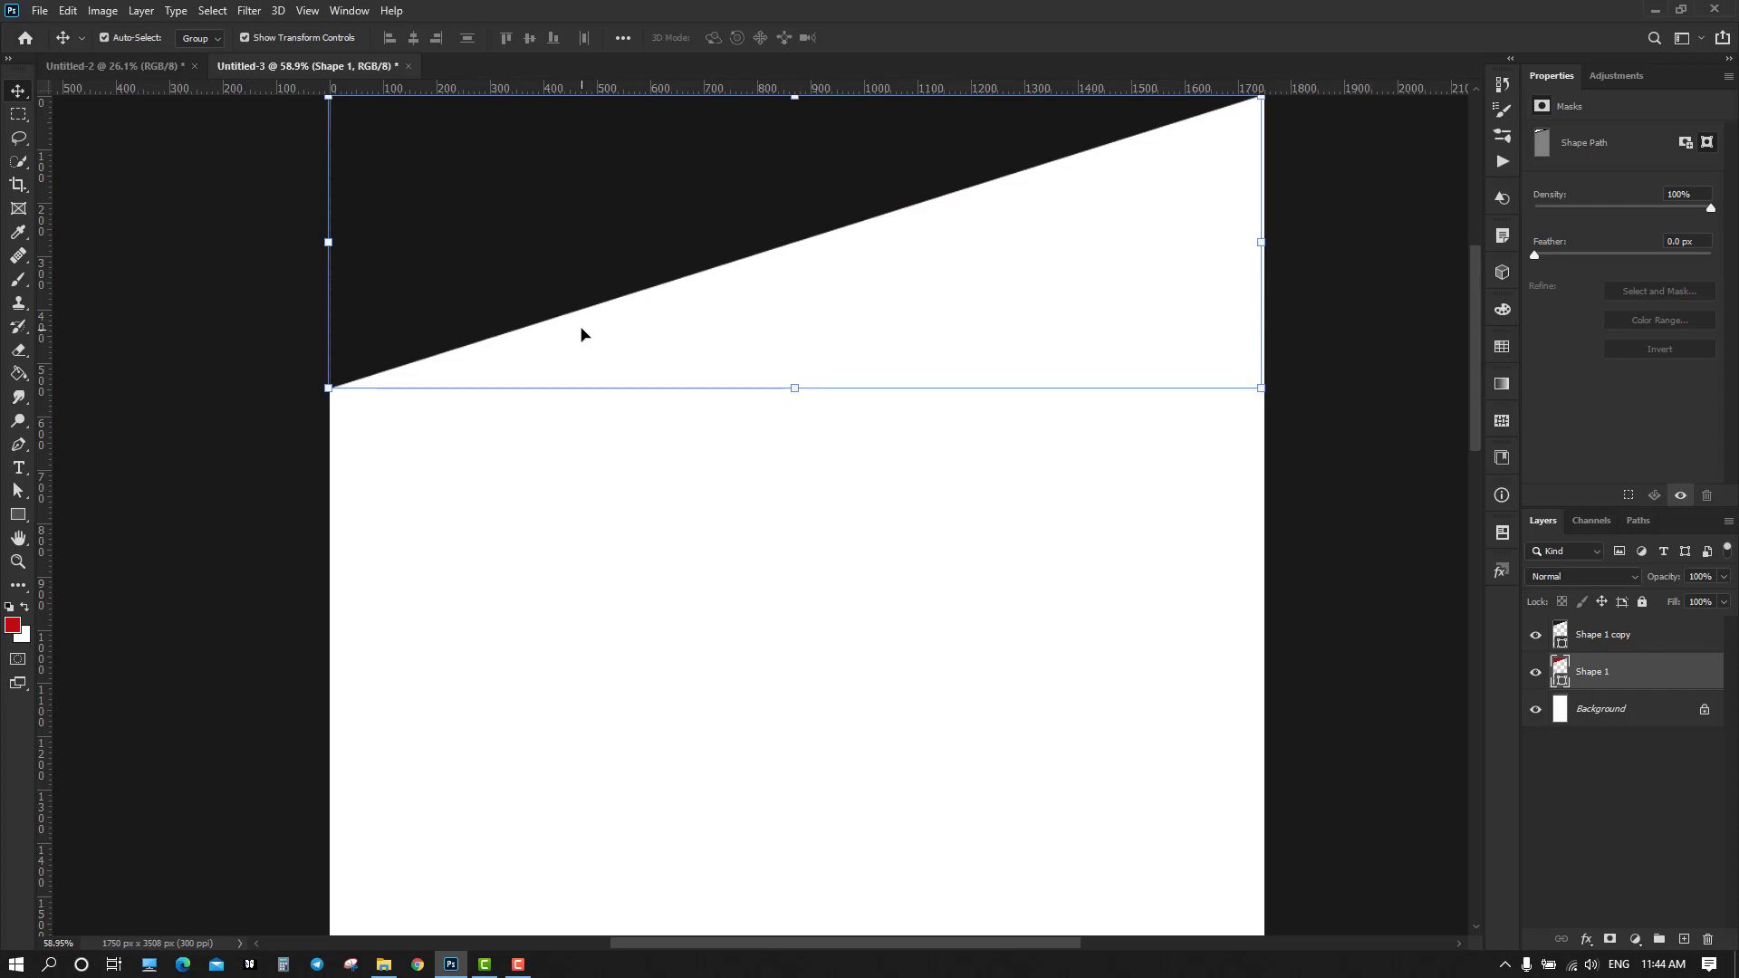
Nudge the red Shape 1 triangle straight down about 55 px from behind the dark triangle
{"action": "key", "text": "Down"}
{"action": "key", "text": "Down"}
{"action": "key", "text": "Down"}
{"action": "key", "text": "Down"}
{"action": "key", "text": "Down"}
{"action": "key", "text": "Down"}
{"action": "key", "text": "Down"}
{"action": "key", "text": "Down"}
{"action": "key", "text": "Down"}
{"action": "key", "text": "Down"}
{"action": "key", "text": "Down"}
{"action": "key", "text": "Down"}
{"action": "key", "text": "Down"}
{"action": "key", "text": "Down"}
{"action": "key", "text": "Down"}
{"action": "key", "text": "Down"}
{"action": "key", "text": "Down"}
{"action": "key", "text": "Down"}
{"action": "key", "text": "Down"}
{"action": "key", "text": "Down"}
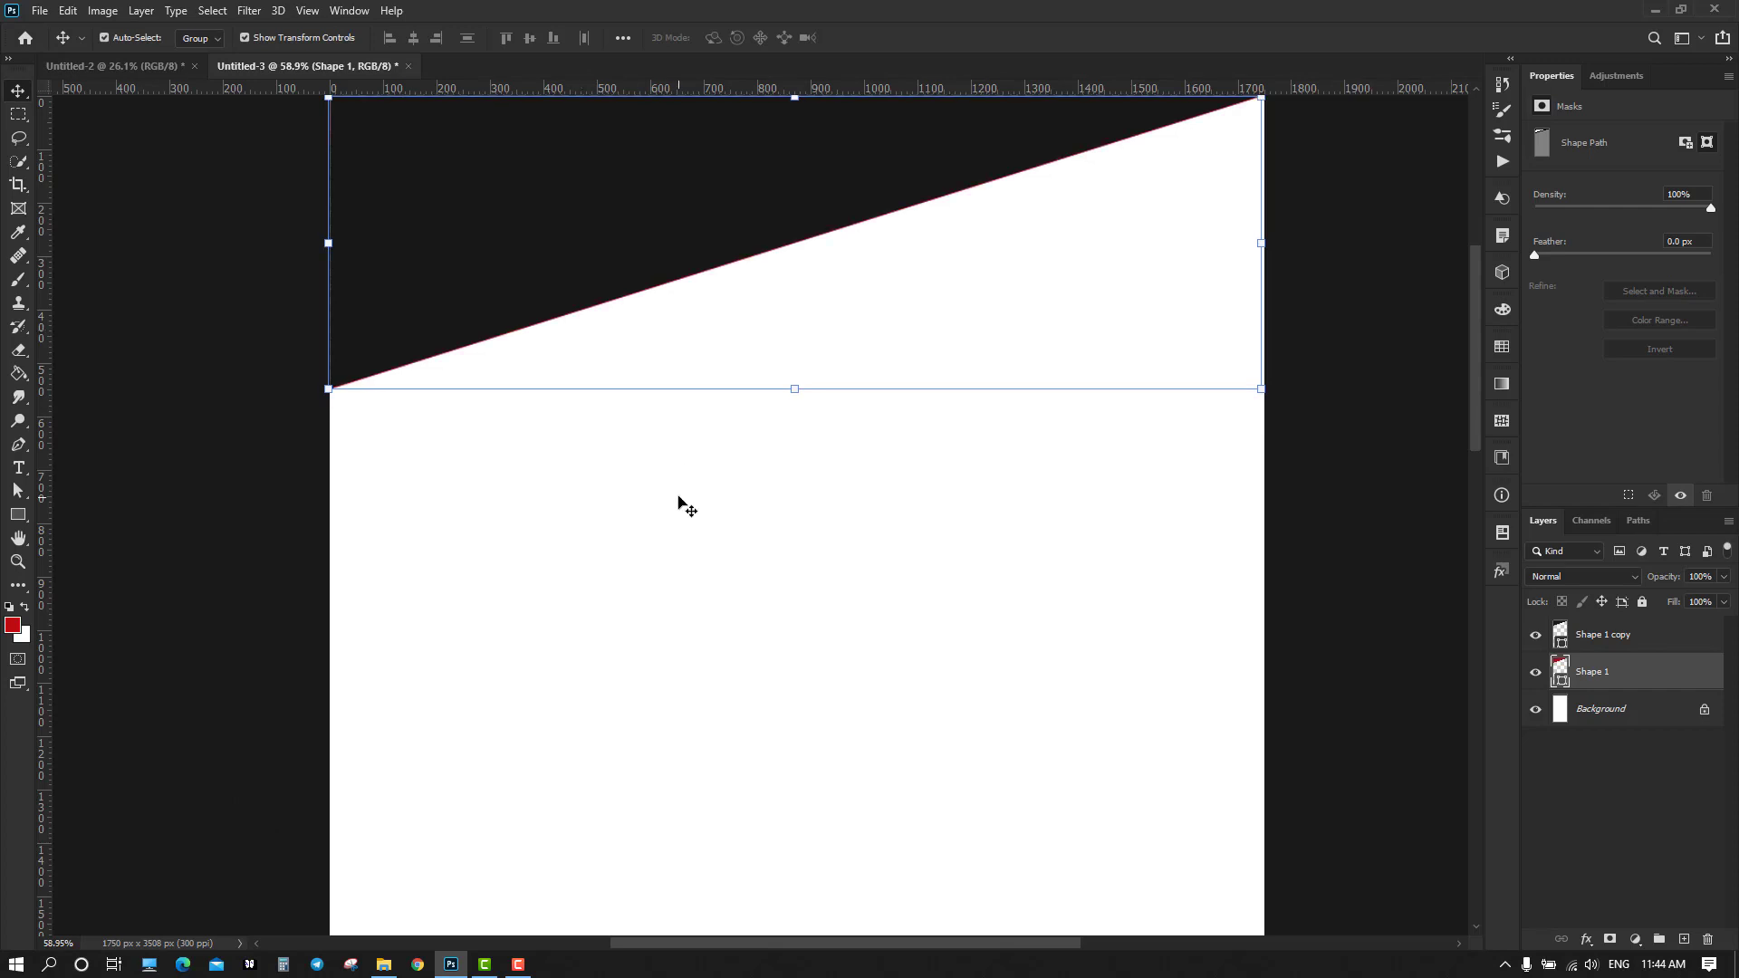
{"action": "key", "text": "Down"}
{"action": "key", "text": "Down"}
{"action": "key", "text": "Down"}
{"action": "key", "text": "Down"}
{"action": "key", "text": "Down"}
{"action": "key", "text": "Down"}
{"action": "key", "text": "Down"}
{"action": "key", "text": "Down"}
{"action": "key", "text": "Down"}
{"action": "key", "text": "Down"}
{"action": "key", "text": "Down"}
{"action": "key", "text": "Down"}
{"action": "key", "text": "Down"}
{"action": "key", "text": "Down"}
{"action": "key", "text": "Down"}
{"action": "key", "text": "Down"}
{"action": "key", "text": "Down"}
{"action": "key", "text": "Down"}
{"action": "key", "text": "Down"}
{"action": "key", "text": "Down"}
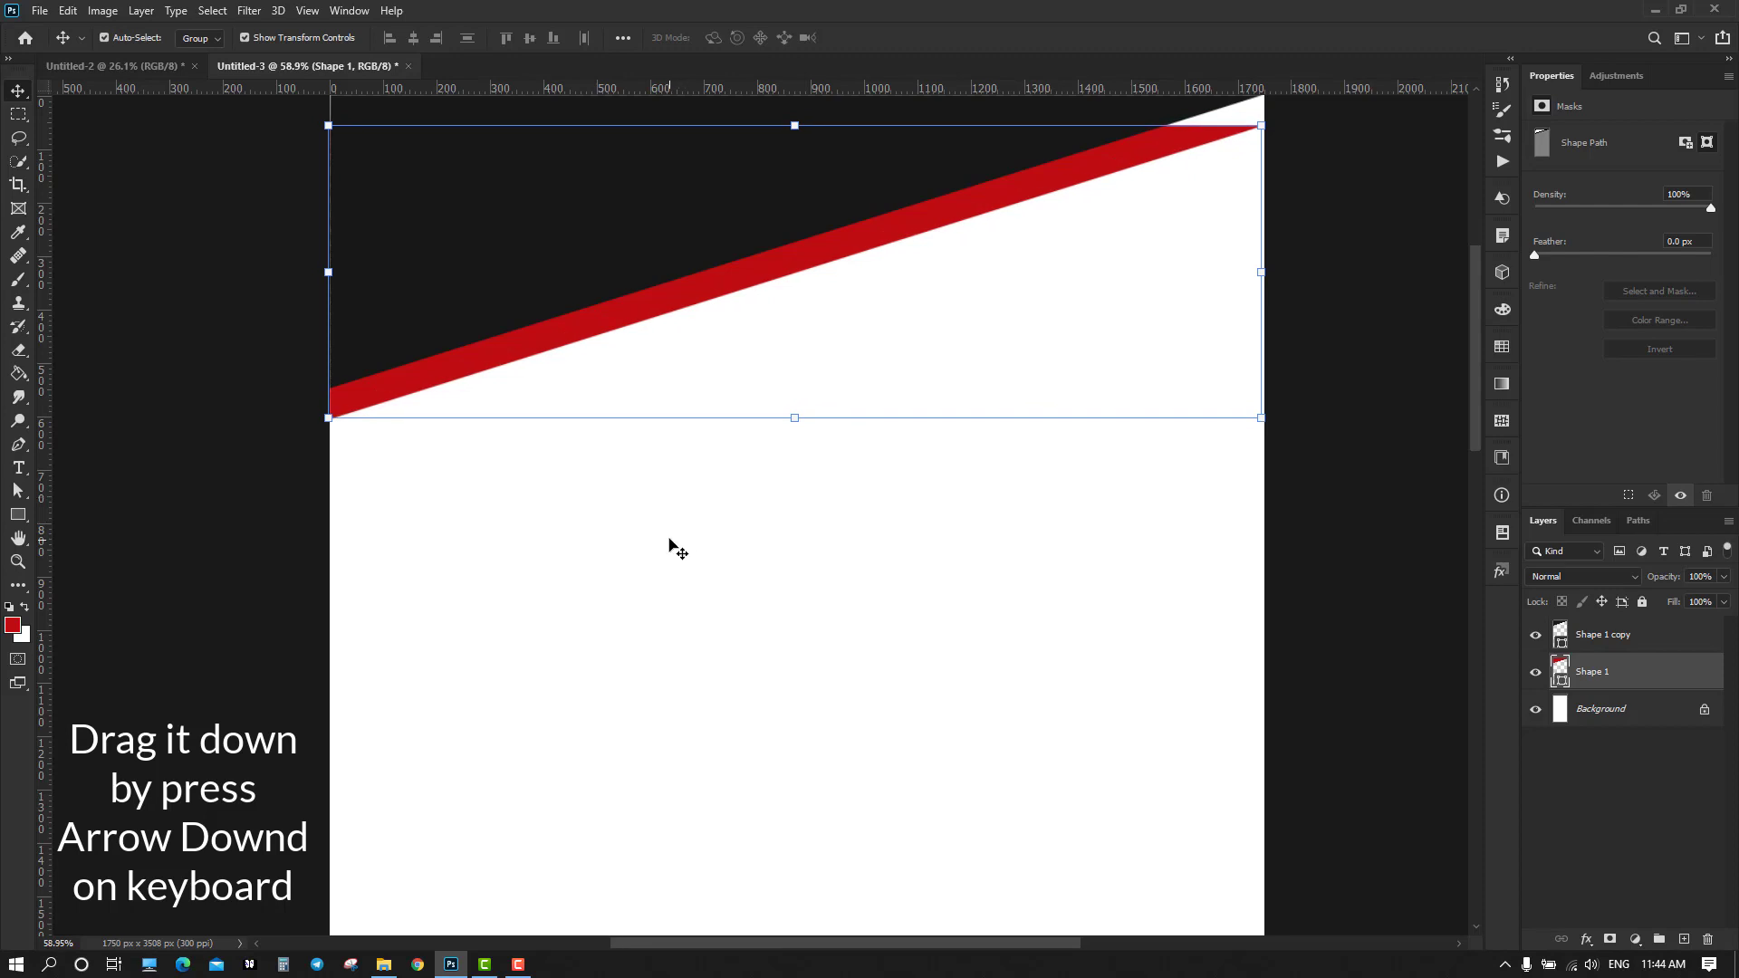
Move the red triangle further down to about 215 px below the canvas top, keeping it on the left canvas edge
{"action": "left_click_drag", "start_coordinate": [583, 335], "coordinate": [576, 403]}
{"action": "left_click", "coordinate": [328, 463]}
{"action": "scroll", "coordinate": [329, 463], "scroll_direction": "up", "scroll_amount": 6}
{"action": "scroll", "coordinate": [334, 471], "scroll_direction": "up", "scroll_amount": 2}
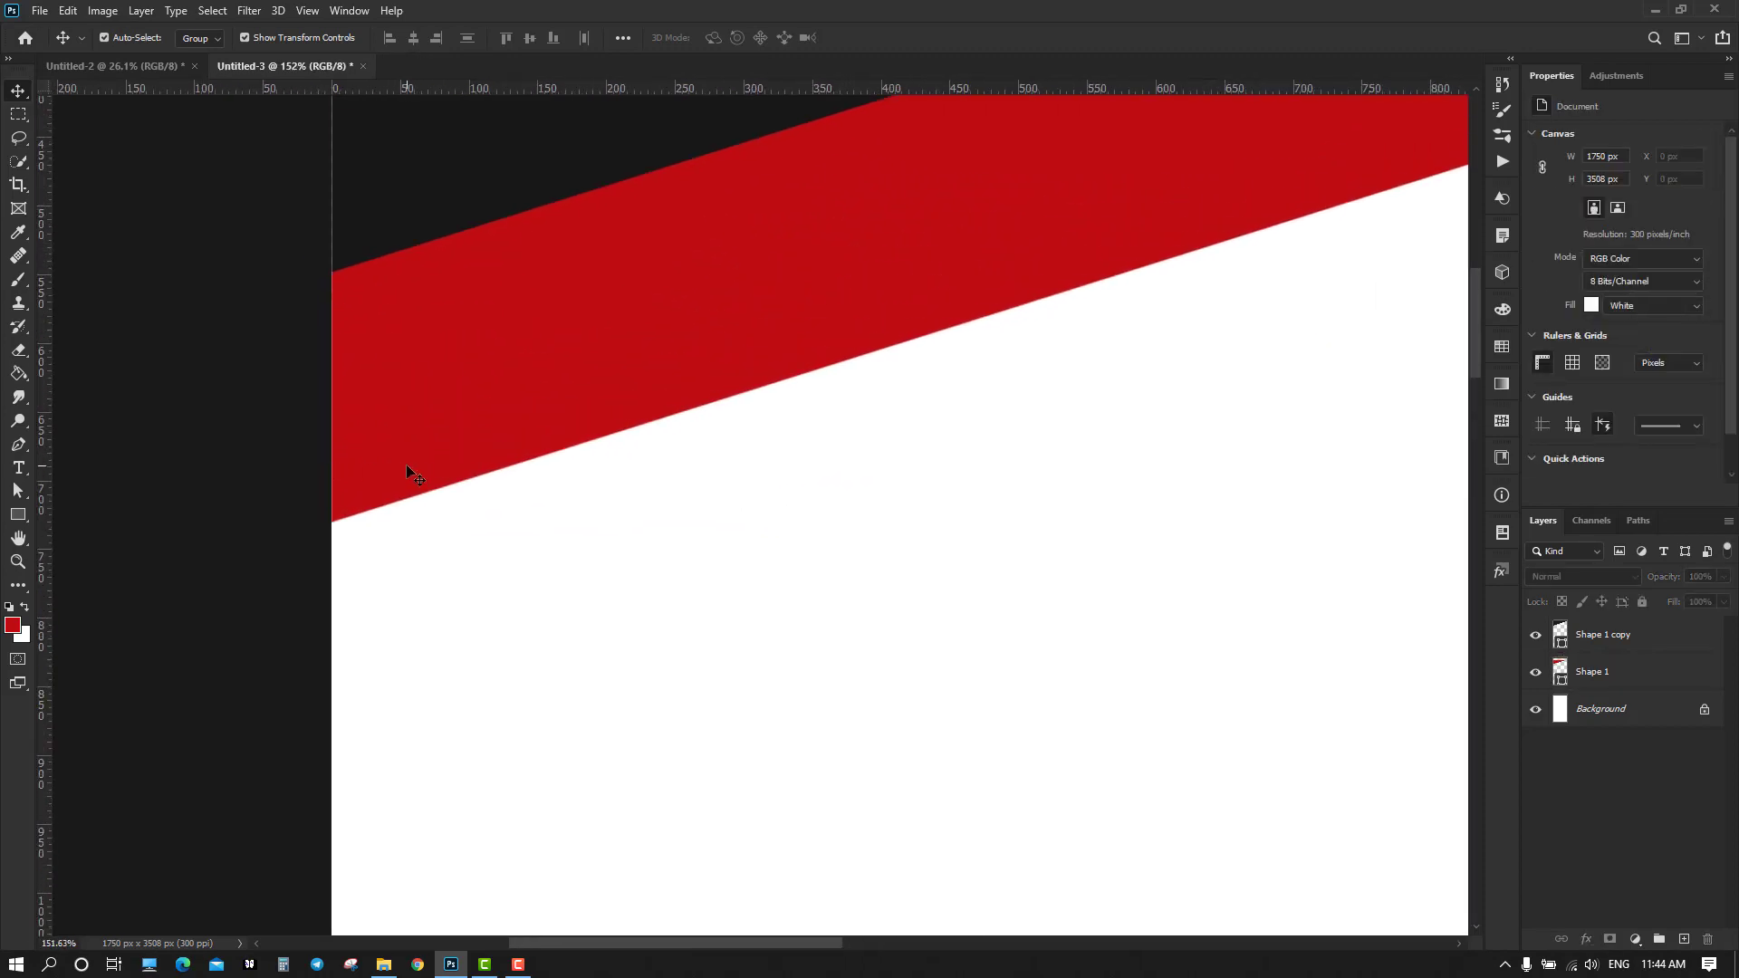
{"action": "left_click_drag", "start_coordinate": [406, 467], "coordinate": [404, 513]}
{"action": "left_click", "coordinate": [544, 707]}
{"action": "scroll", "coordinate": [942, 530], "scroll_direction": "down", "scroll_amount": 5}
{"action": "scroll", "coordinate": [1054, 398], "scroll_direction": "down", "scroll_amount": 6}
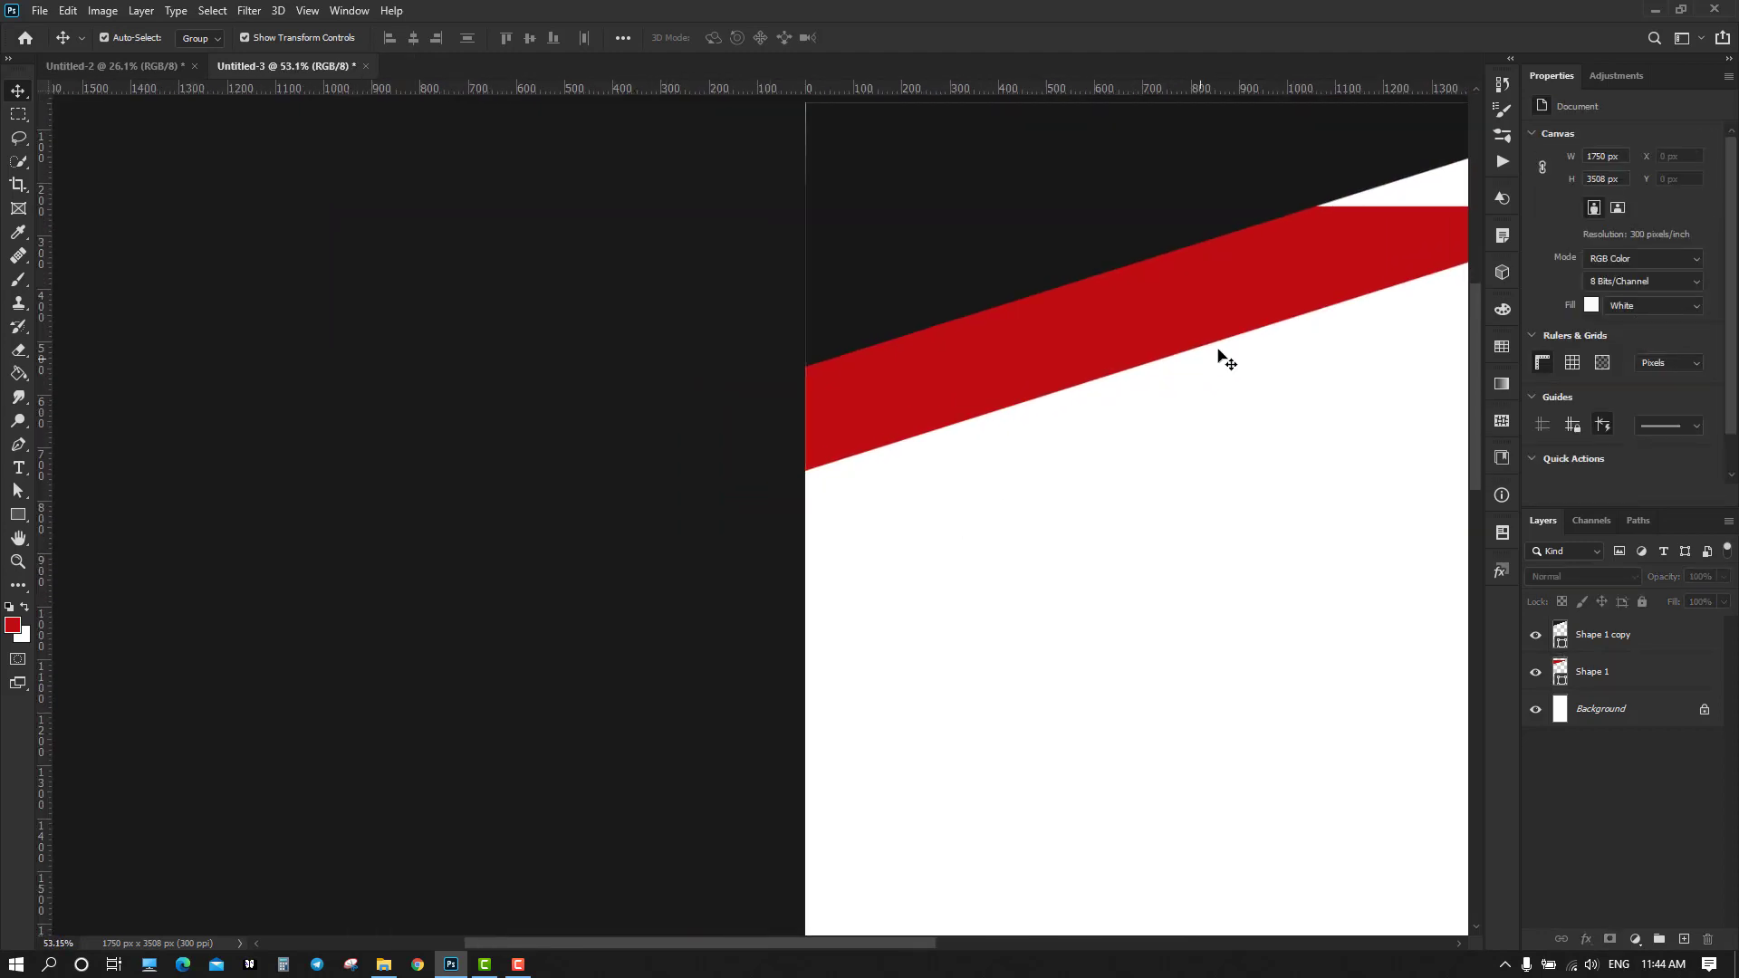
Pull the red triangle's right corner point up close to the canvas's top-right corner with the Direct Selection tool
{"action": "left_click", "coordinate": [771, 431]}
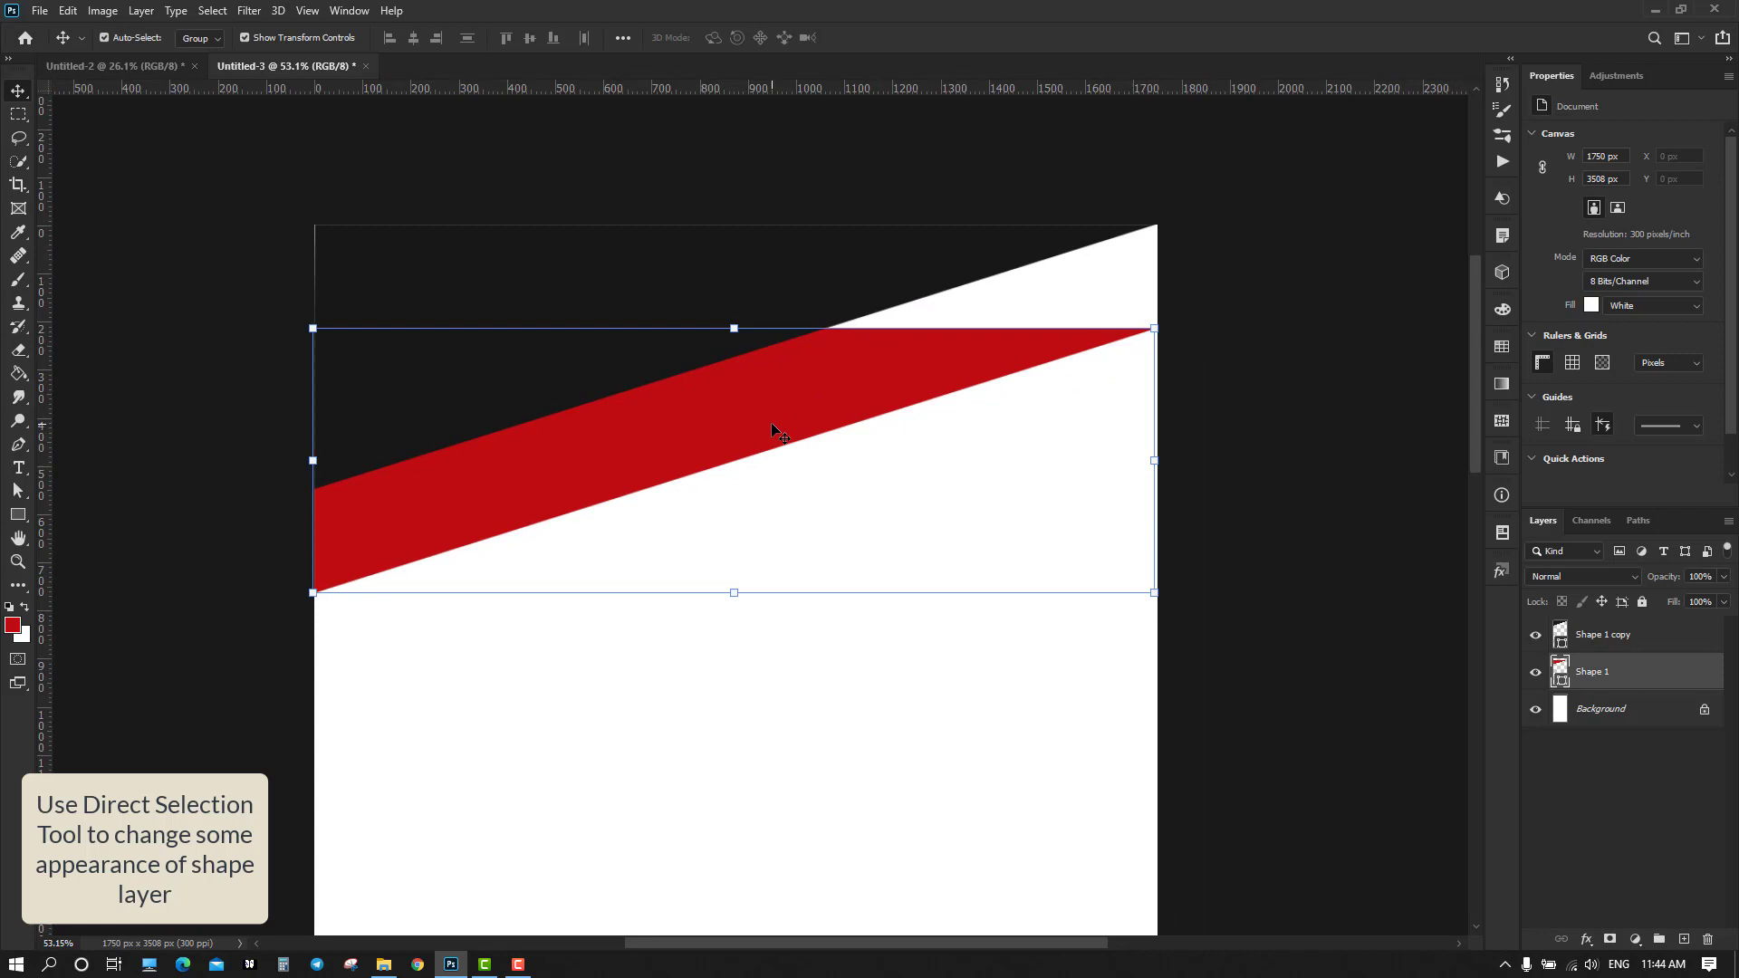
{"action": "left_click", "coordinate": [18, 490]}
{"action": "scroll", "coordinate": [1175, 297], "scroll_direction": "up", "scroll_amount": 8}
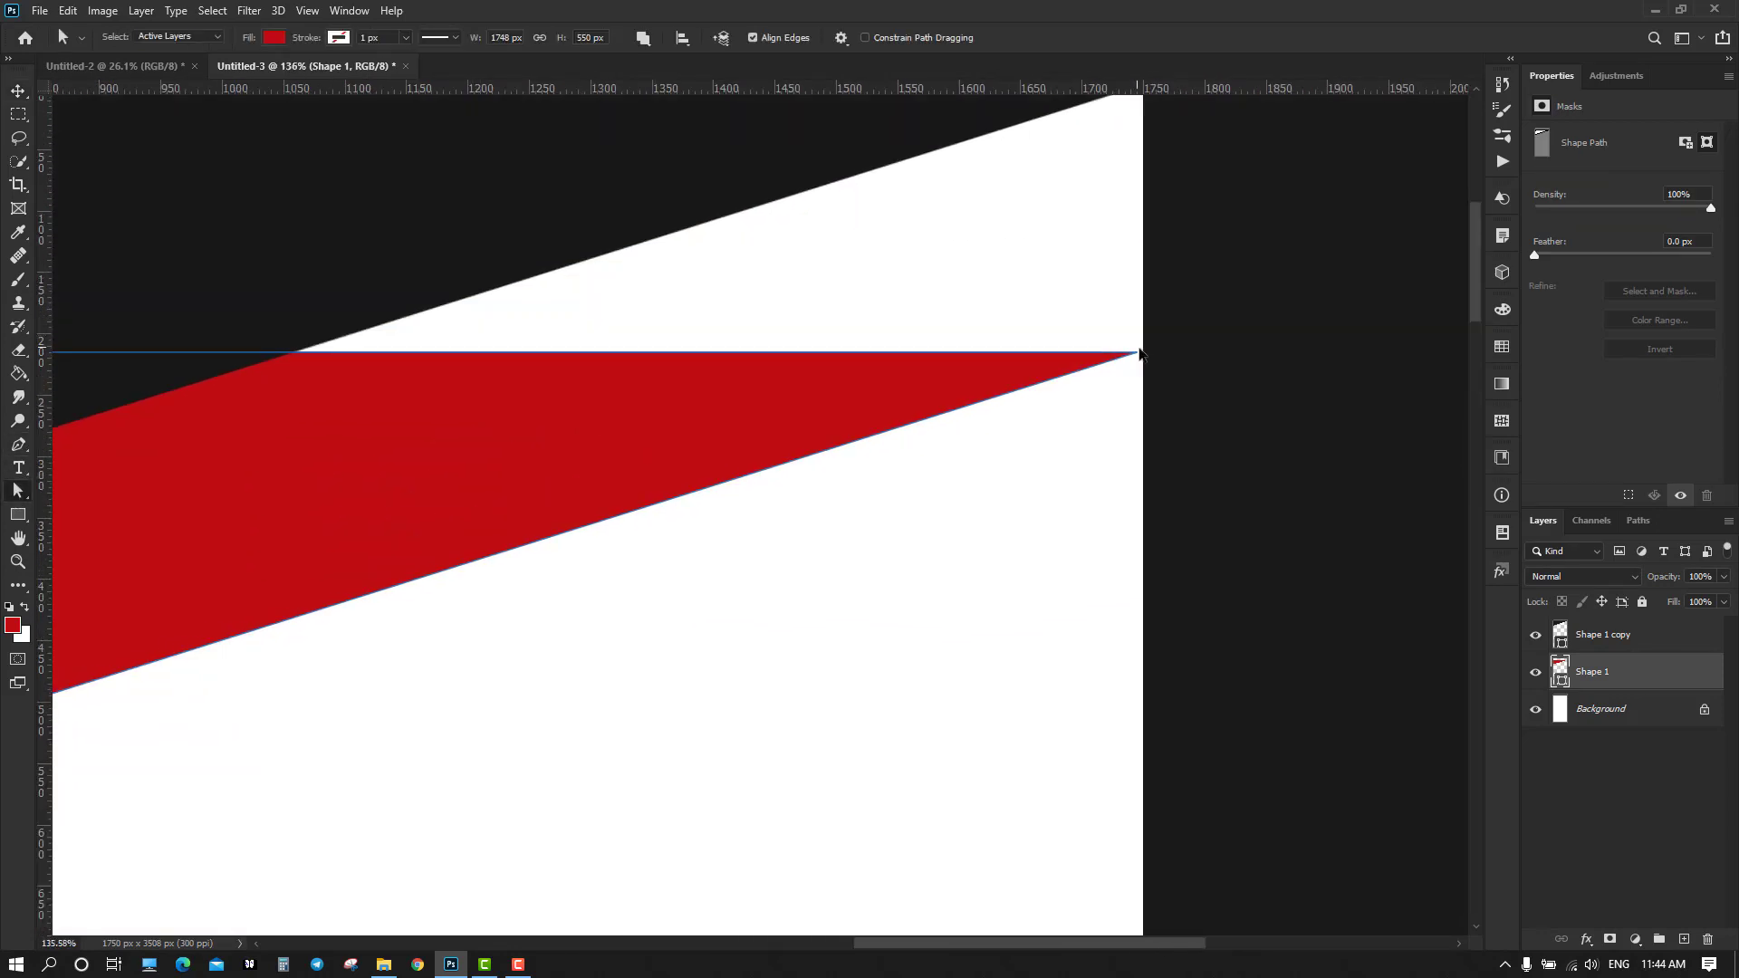
{"action": "left_click_drag", "start_coordinate": [1129, 438], "coordinate": [1134, 441]}
{"action": "scroll", "coordinate": [1171, 437], "scroll_direction": "up", "scroll_amount": 4}
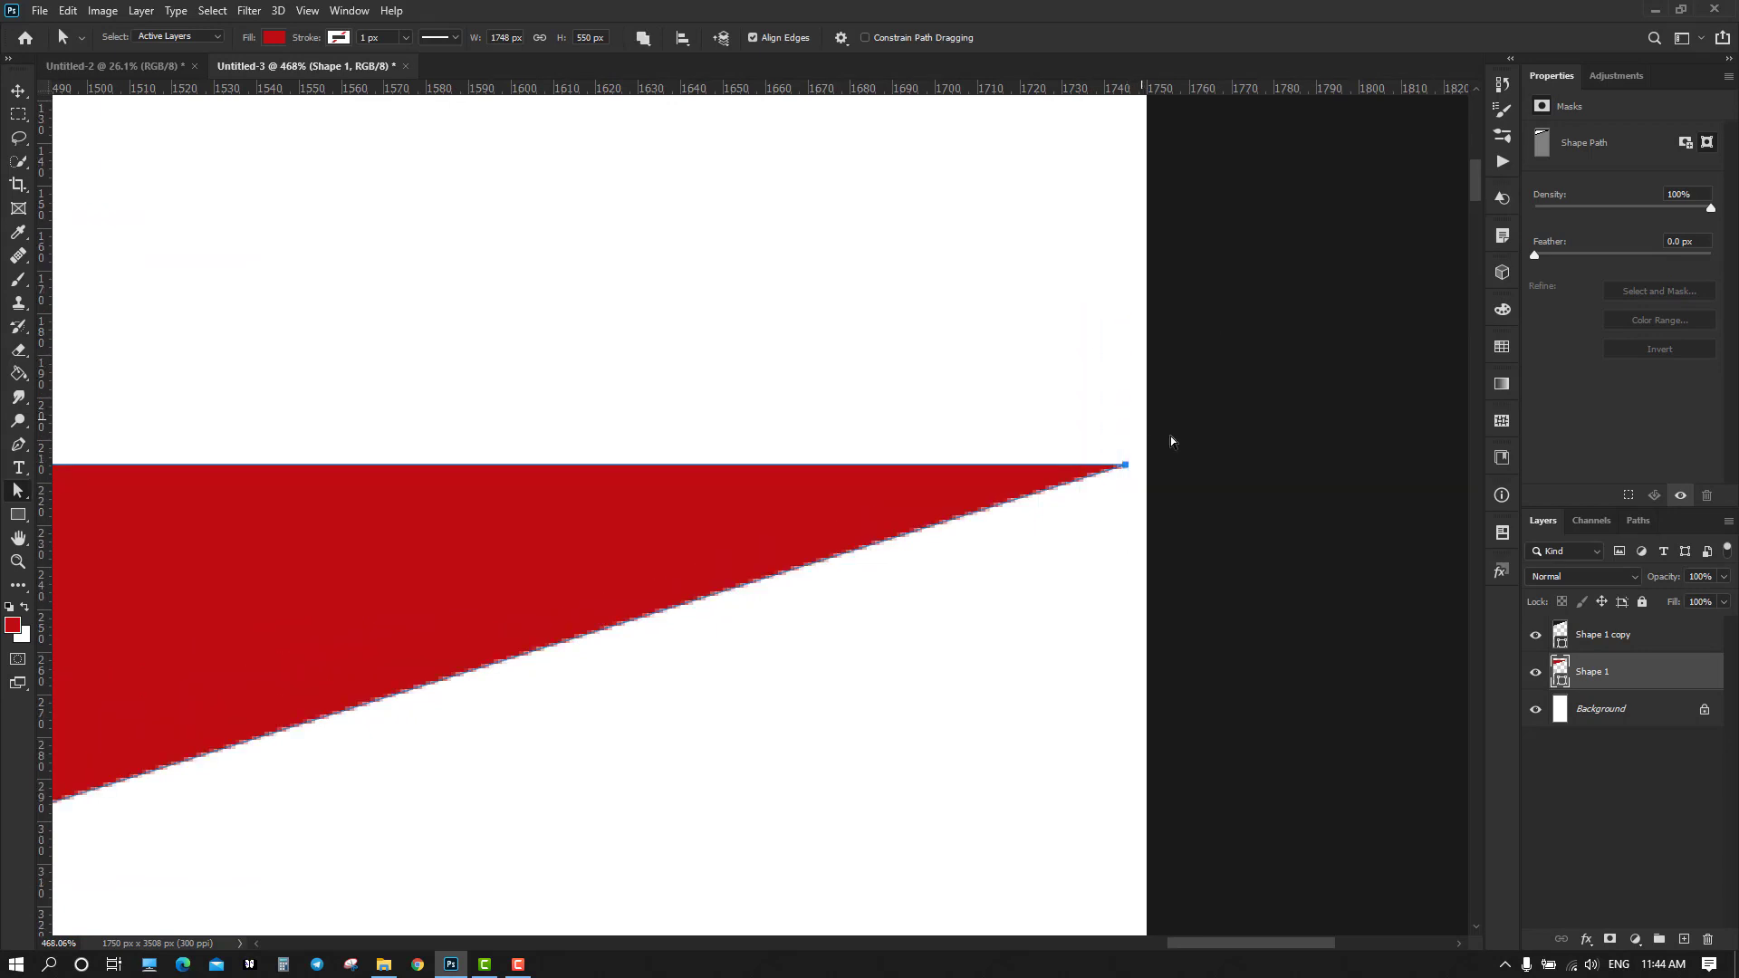
{"action": "scroll", "coordinate": [1230, 536], "scroll_direction": "down", "scroll_amount": 1}
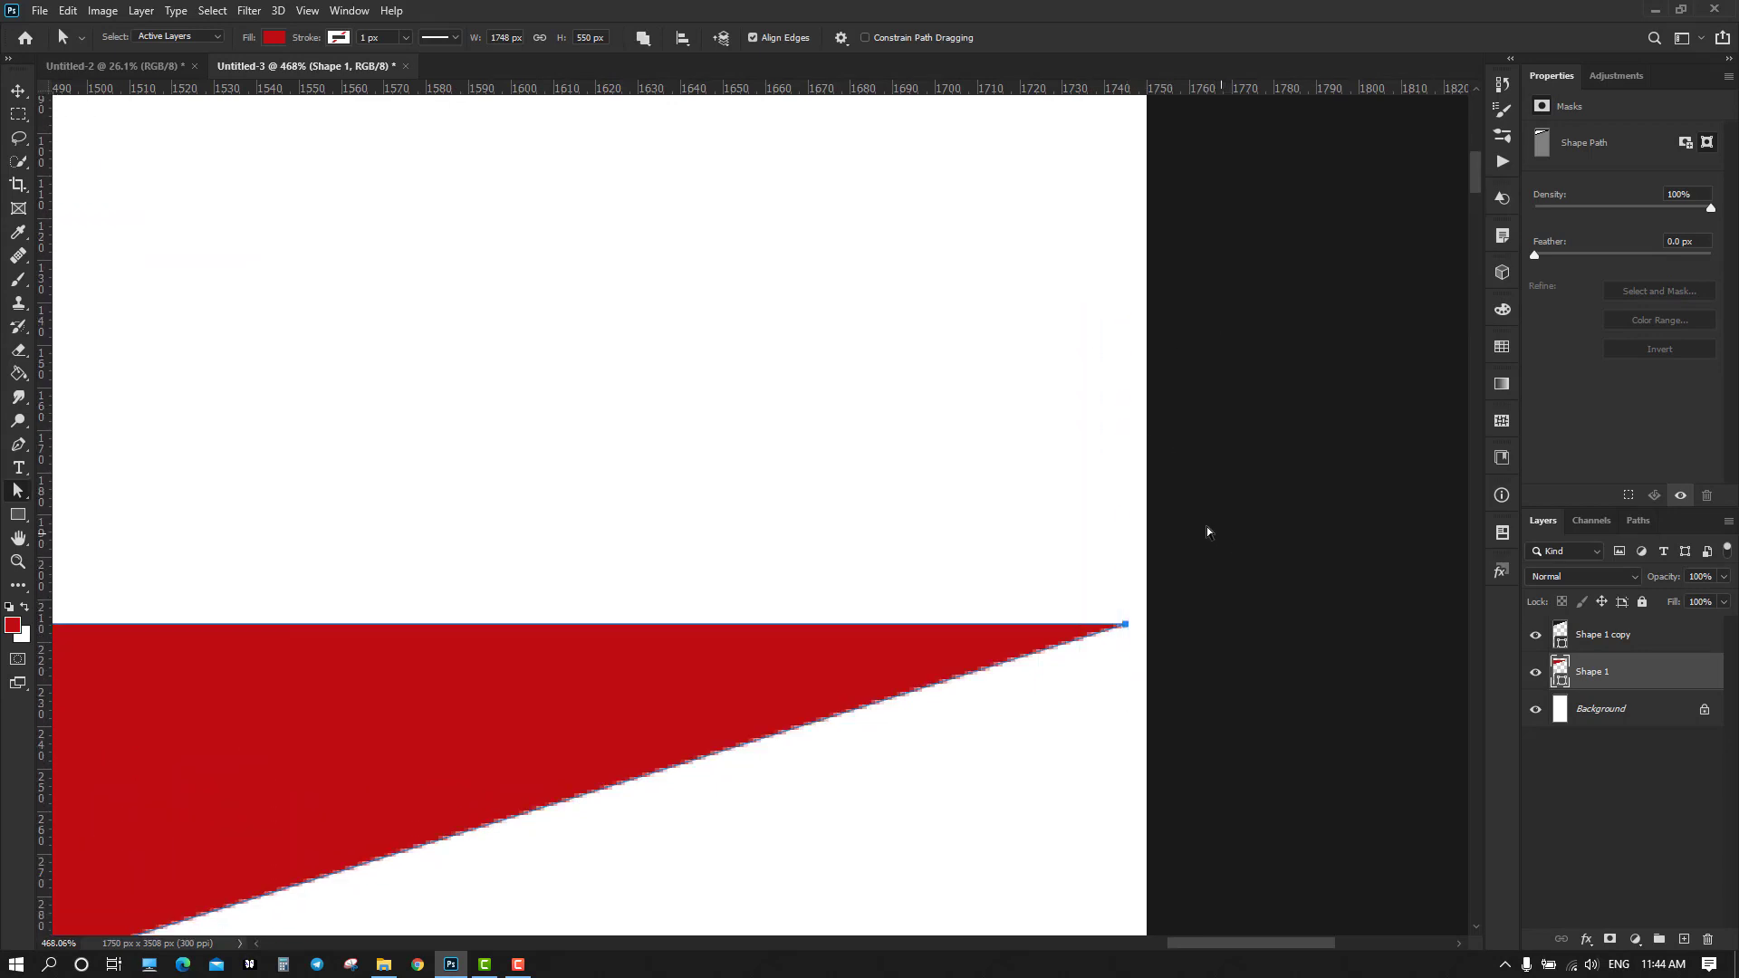
{"action": "scroll", "coordinate": [1156, 608], "scroll_direction": "down", "scroll_amount": 4}
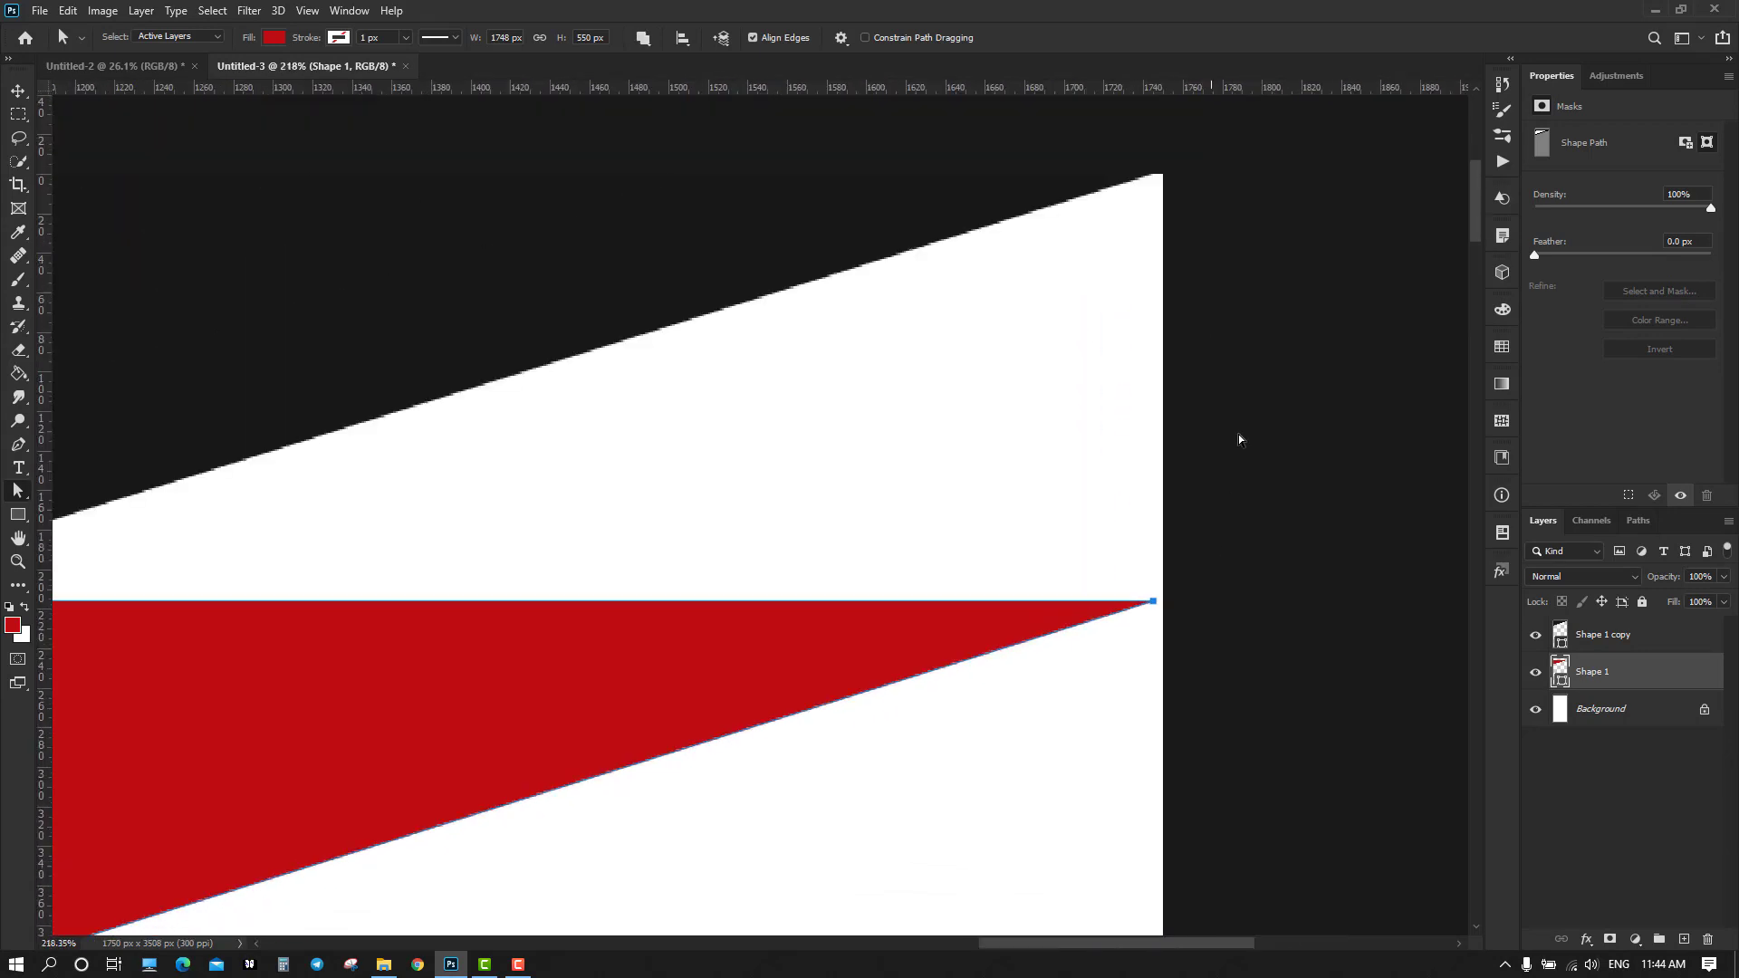
{"action": "left_click_drag", "start_coordinate": [1053, 719], "coordinate": [1064, 293]}
Align the red shape's right anchor point exactly with the canvas's top-right corner
{"action": "scroll", "coordinate": [1041, 326], "scroll_direction": "up", "scroll_amount": 10}
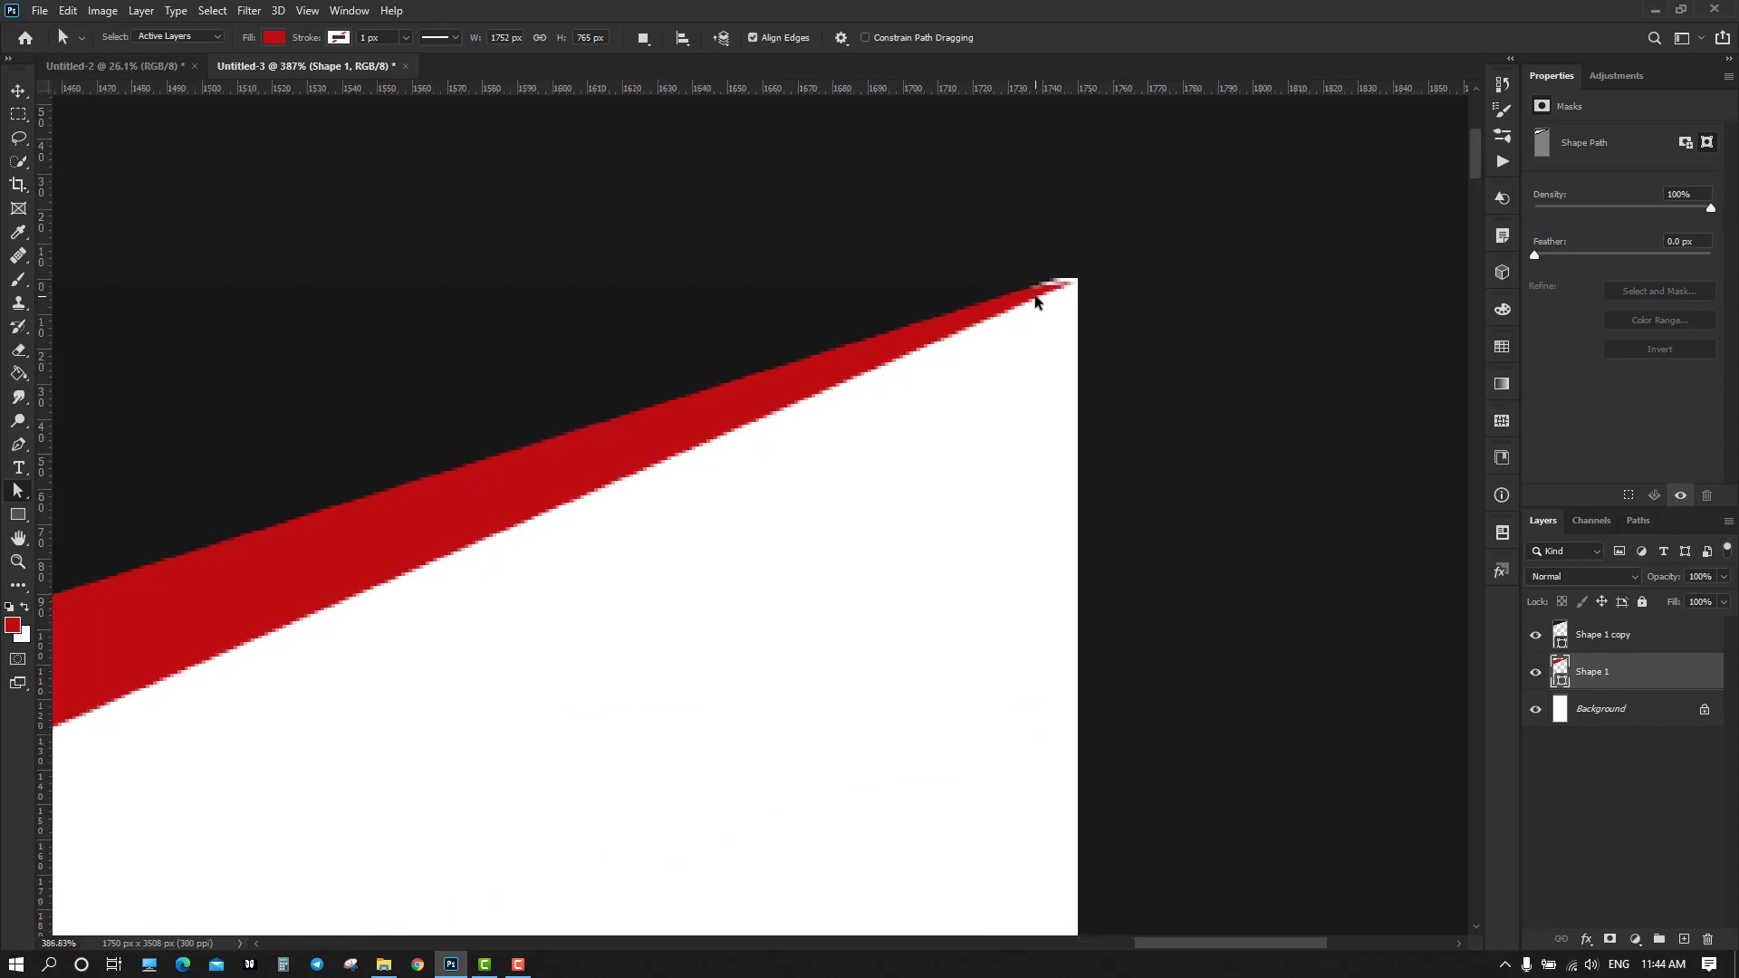
{"action": "left_click_drag", "start_coordinate": [1048, 477], "coordinate": [1040, 523]}
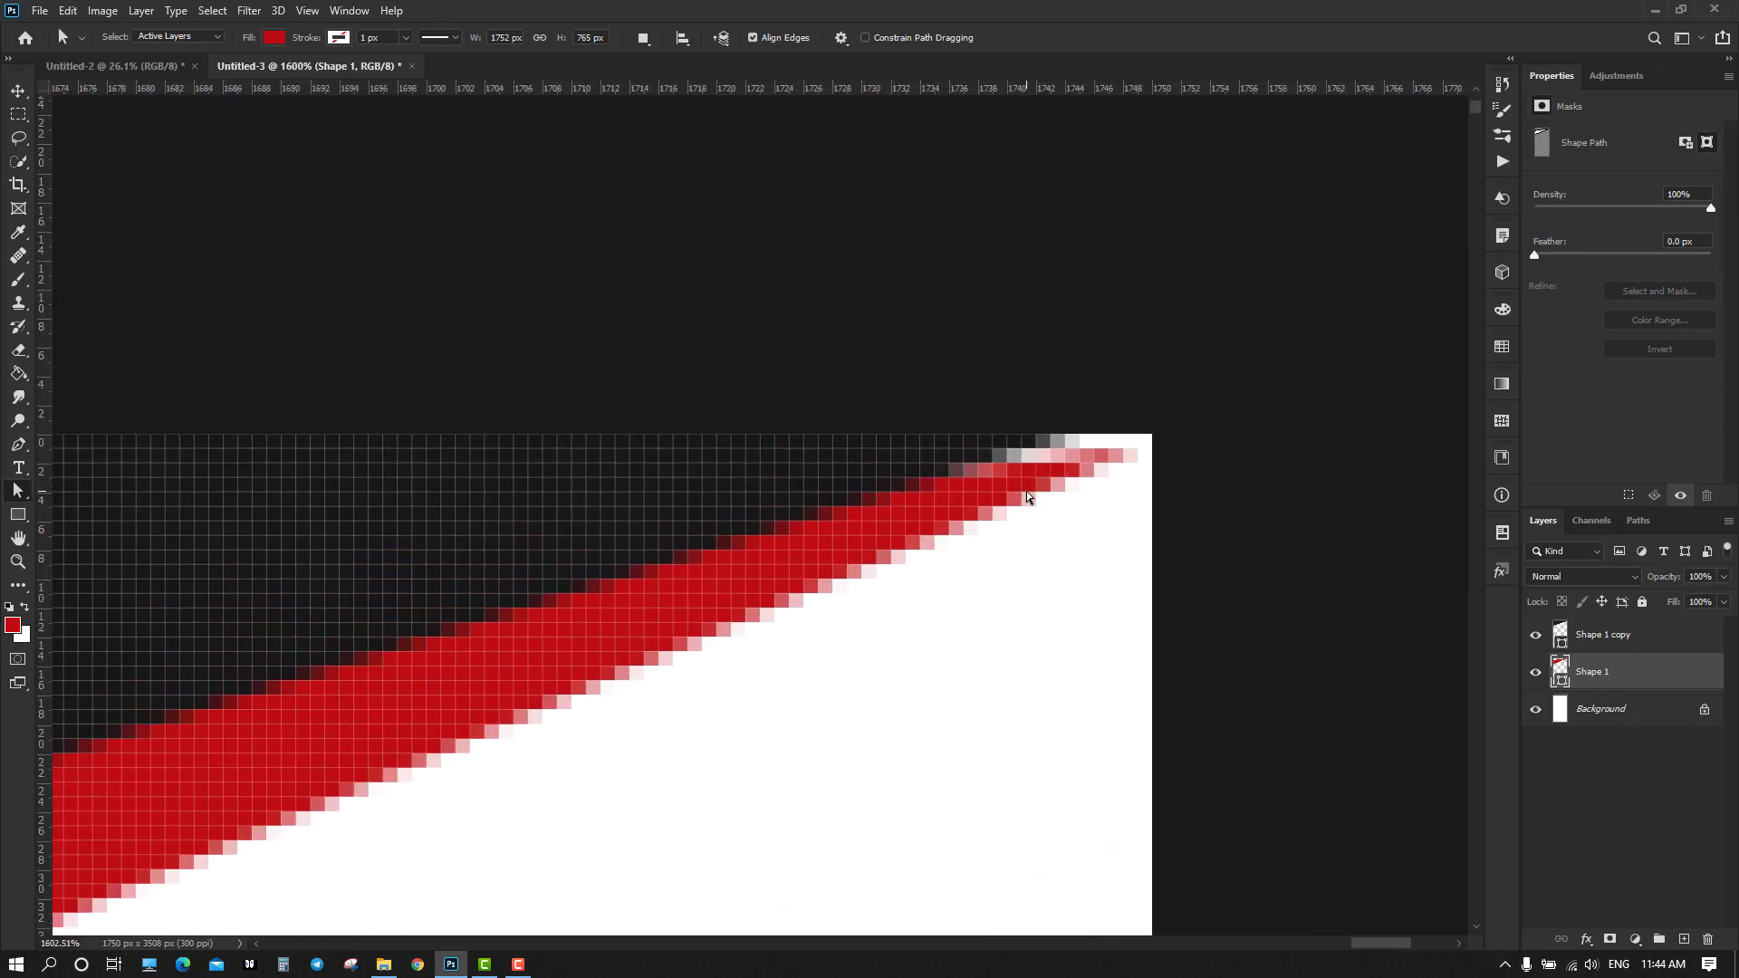
{"action": "left_click", "coordinate": [1151, 435]}
{"action": "left_click_drag", "start_coordinate": [1151, 437], "coordinate": [1242, 434]}
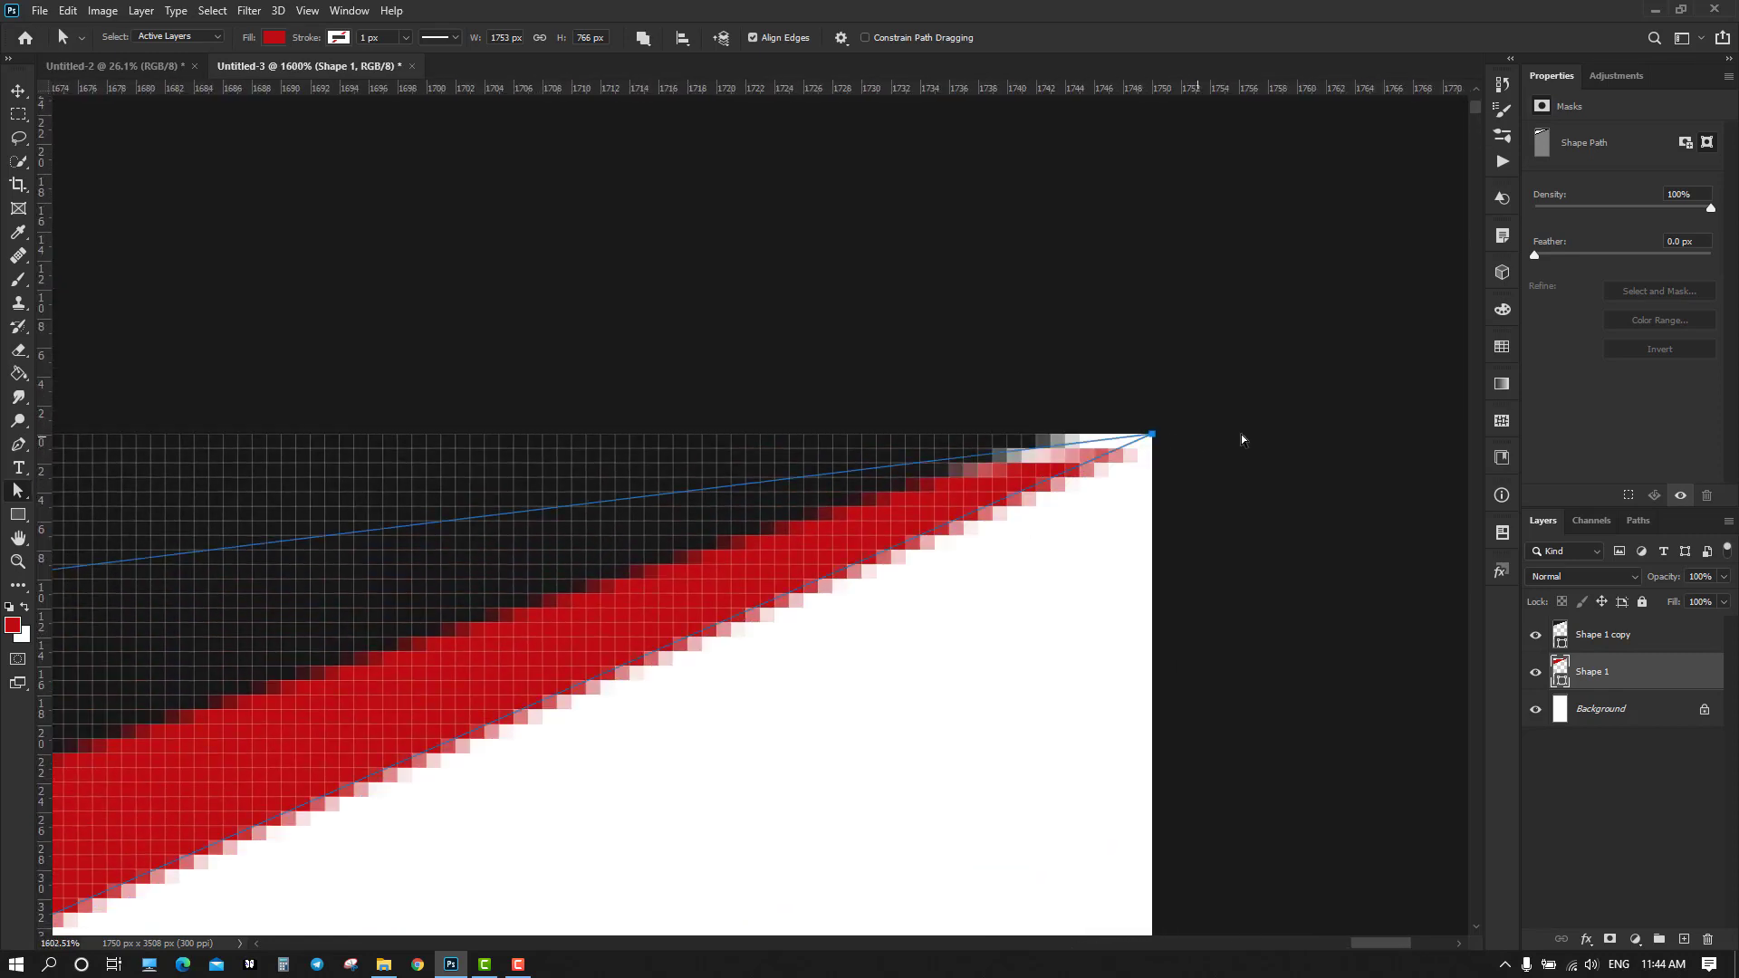
{"action": "scroll", "coordinate": [1236, 443], "scroll_direction": "down", "scroll_amount": 9}
{"action": "scroll", "coordinate": [996, 621], "scroll_direction": "down", "scroll_amount": 5}
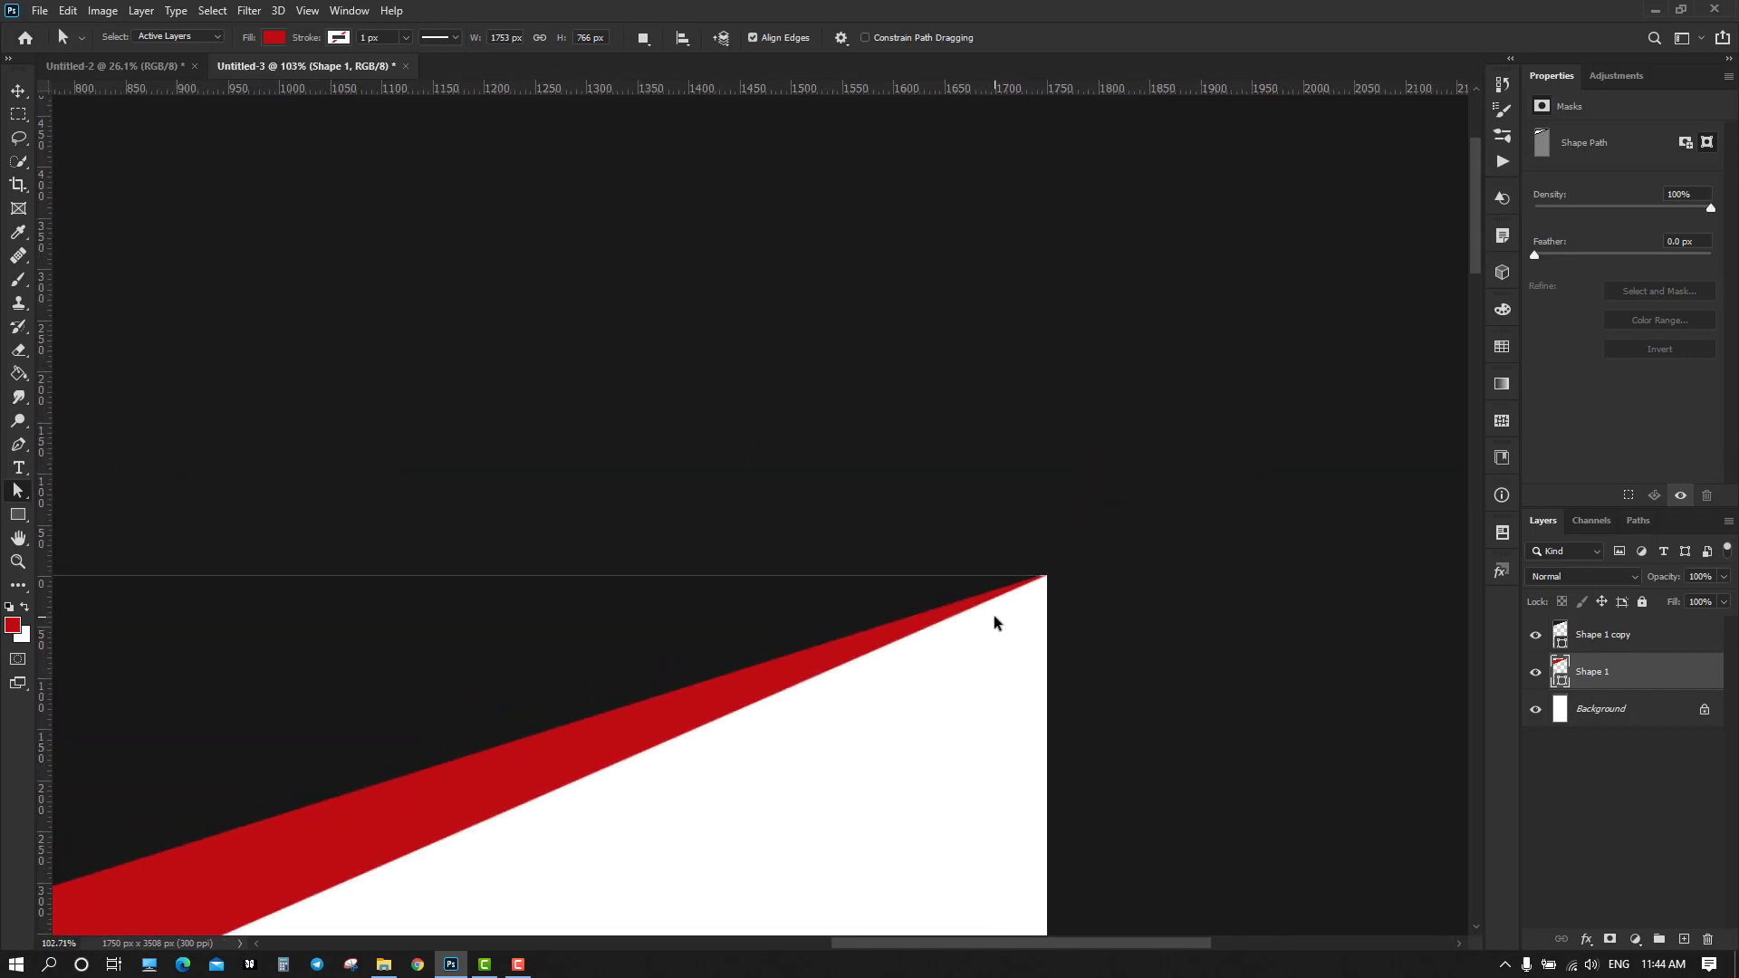
{"action": "left_click_drag", "start_coordinate": [807, 764], "coordinate": [970, 438]}
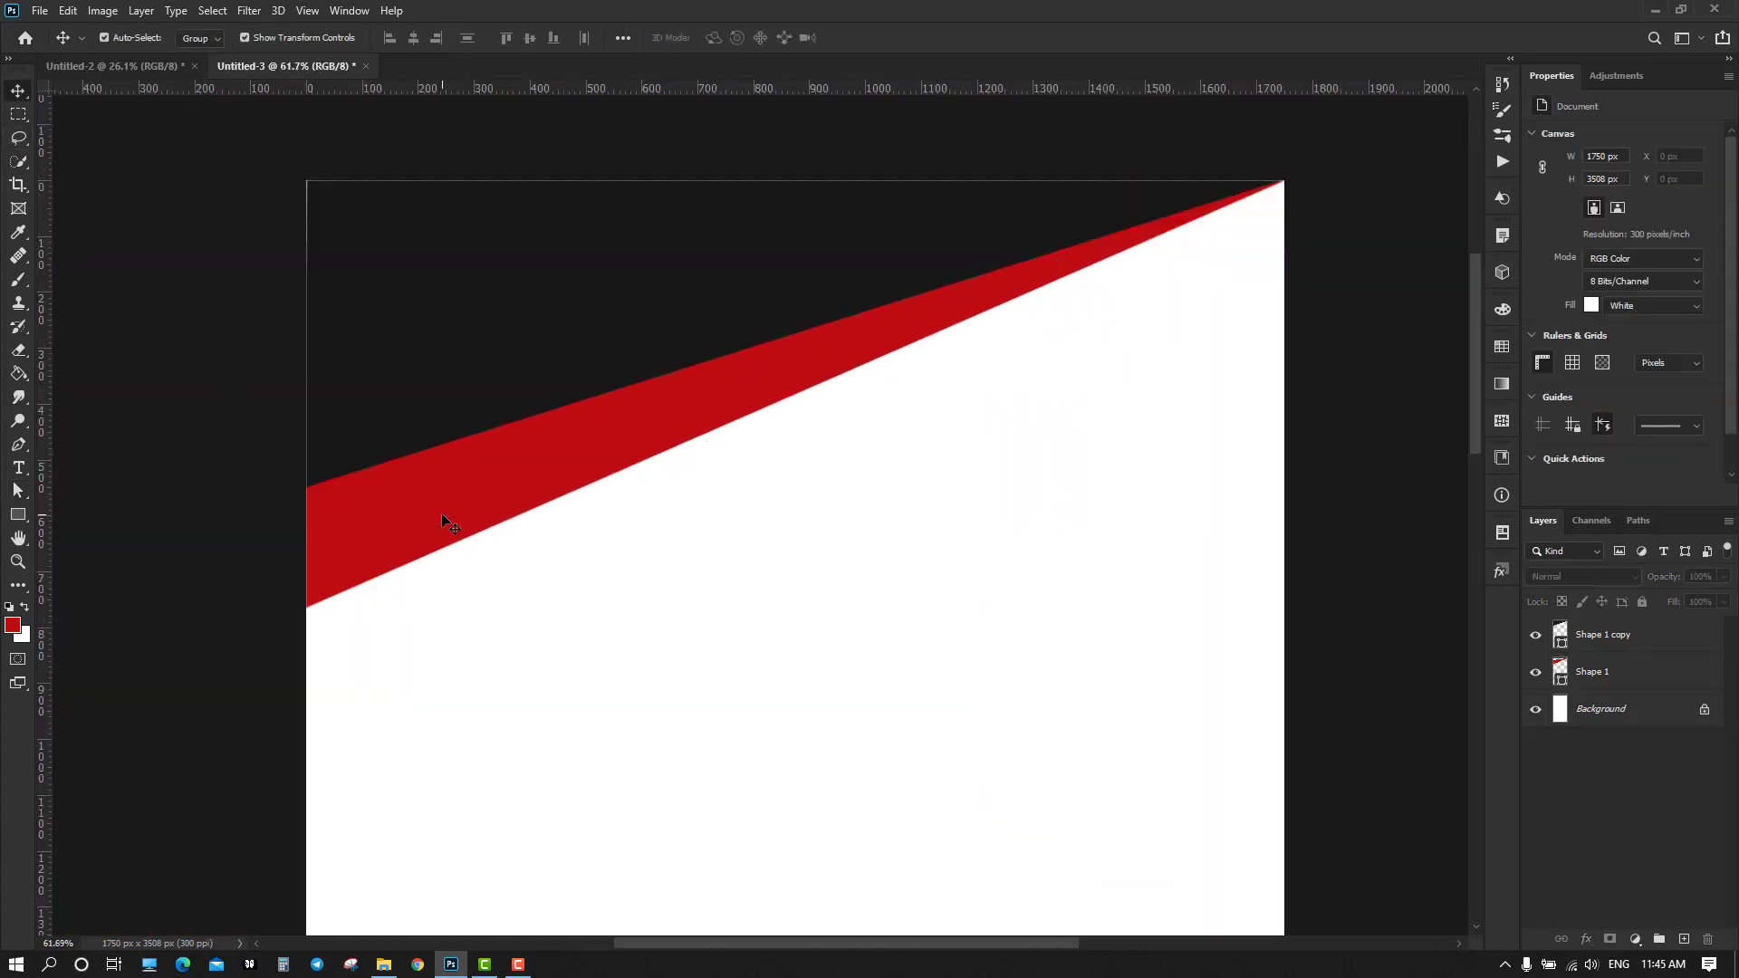
Add an Inner Shadow layer style to the red Shape 1 layer with Multiply blending and 49% opacity
{"action": "left_click", "coordinate": [442, 513]}
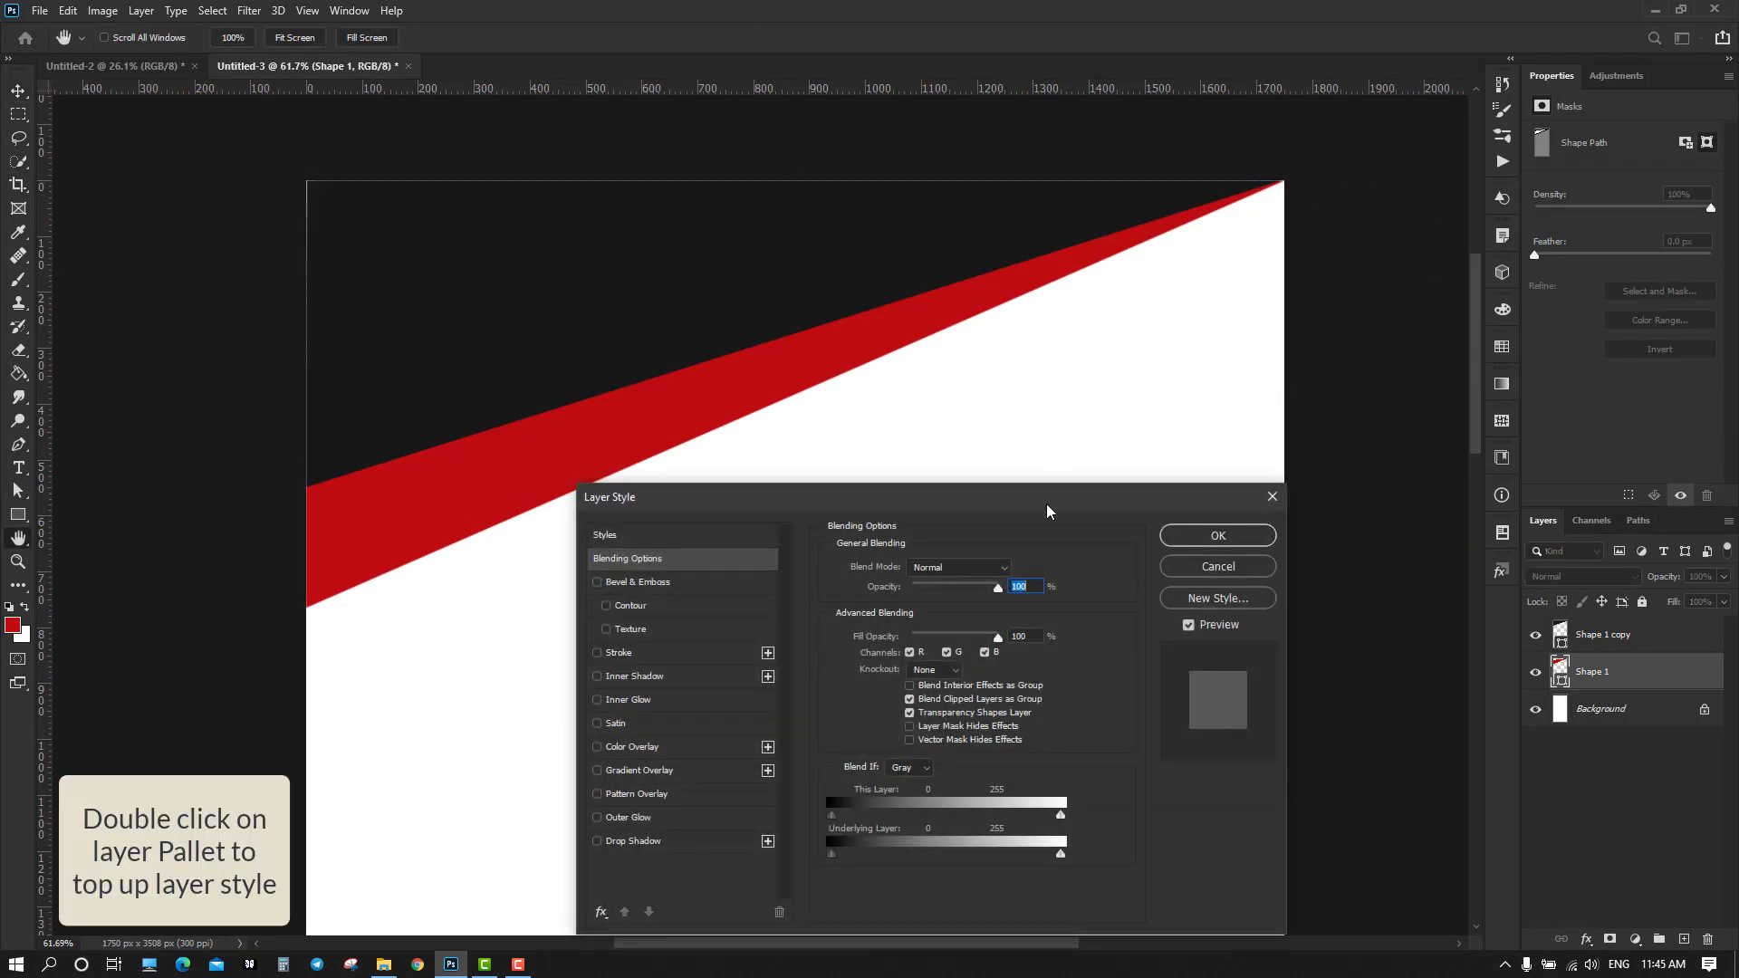
{"action": "left_click_drag", "start_coordinate": [1050, 509], "coordinate": [1399, 390]}
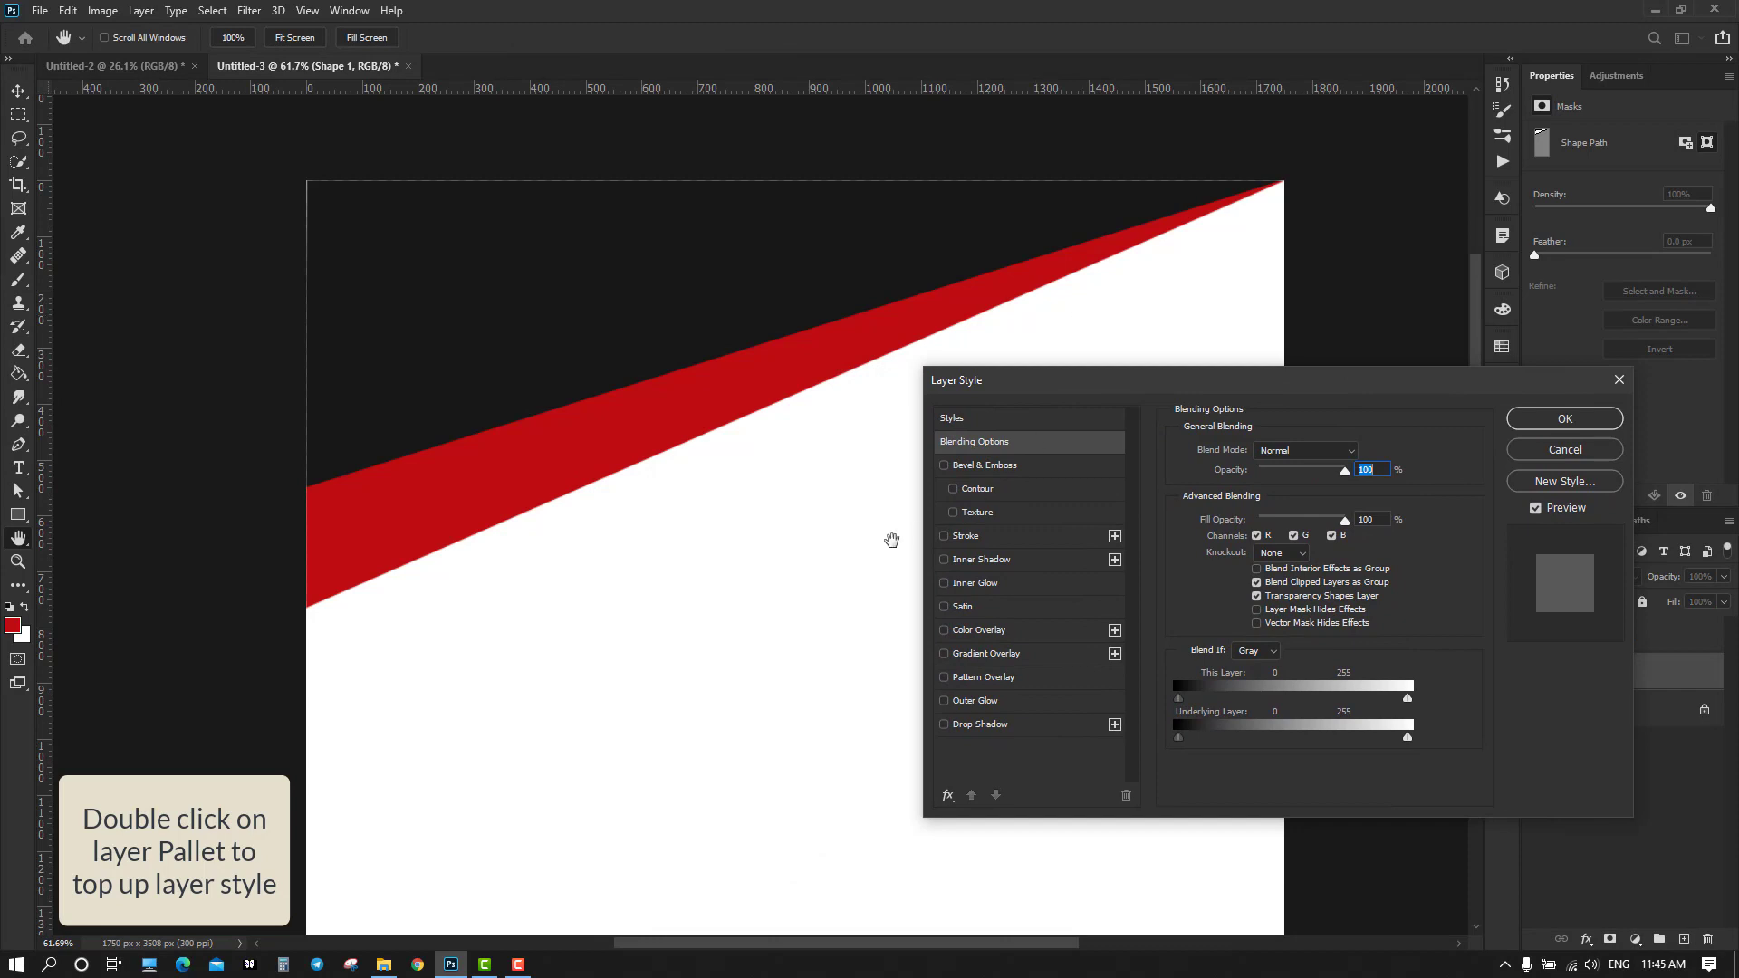
{"action": "left_click", "coordinate": [967, 560]}
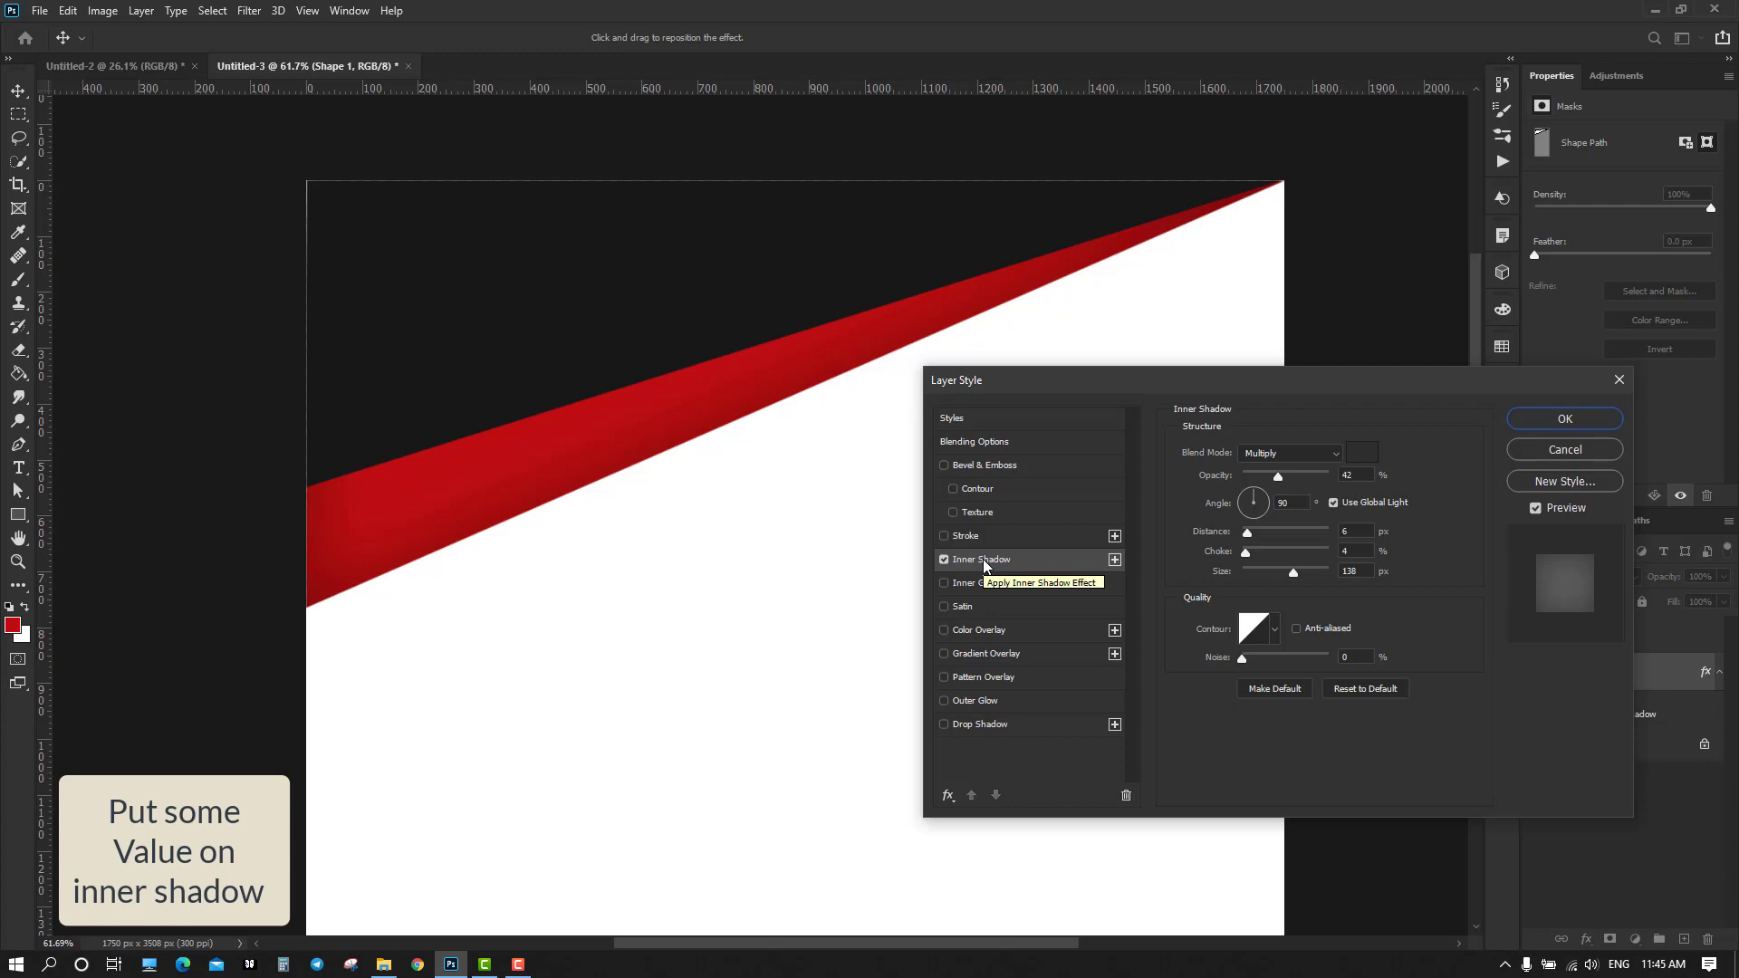
{"action": "left_click", "coordinate": [1334, 454]}
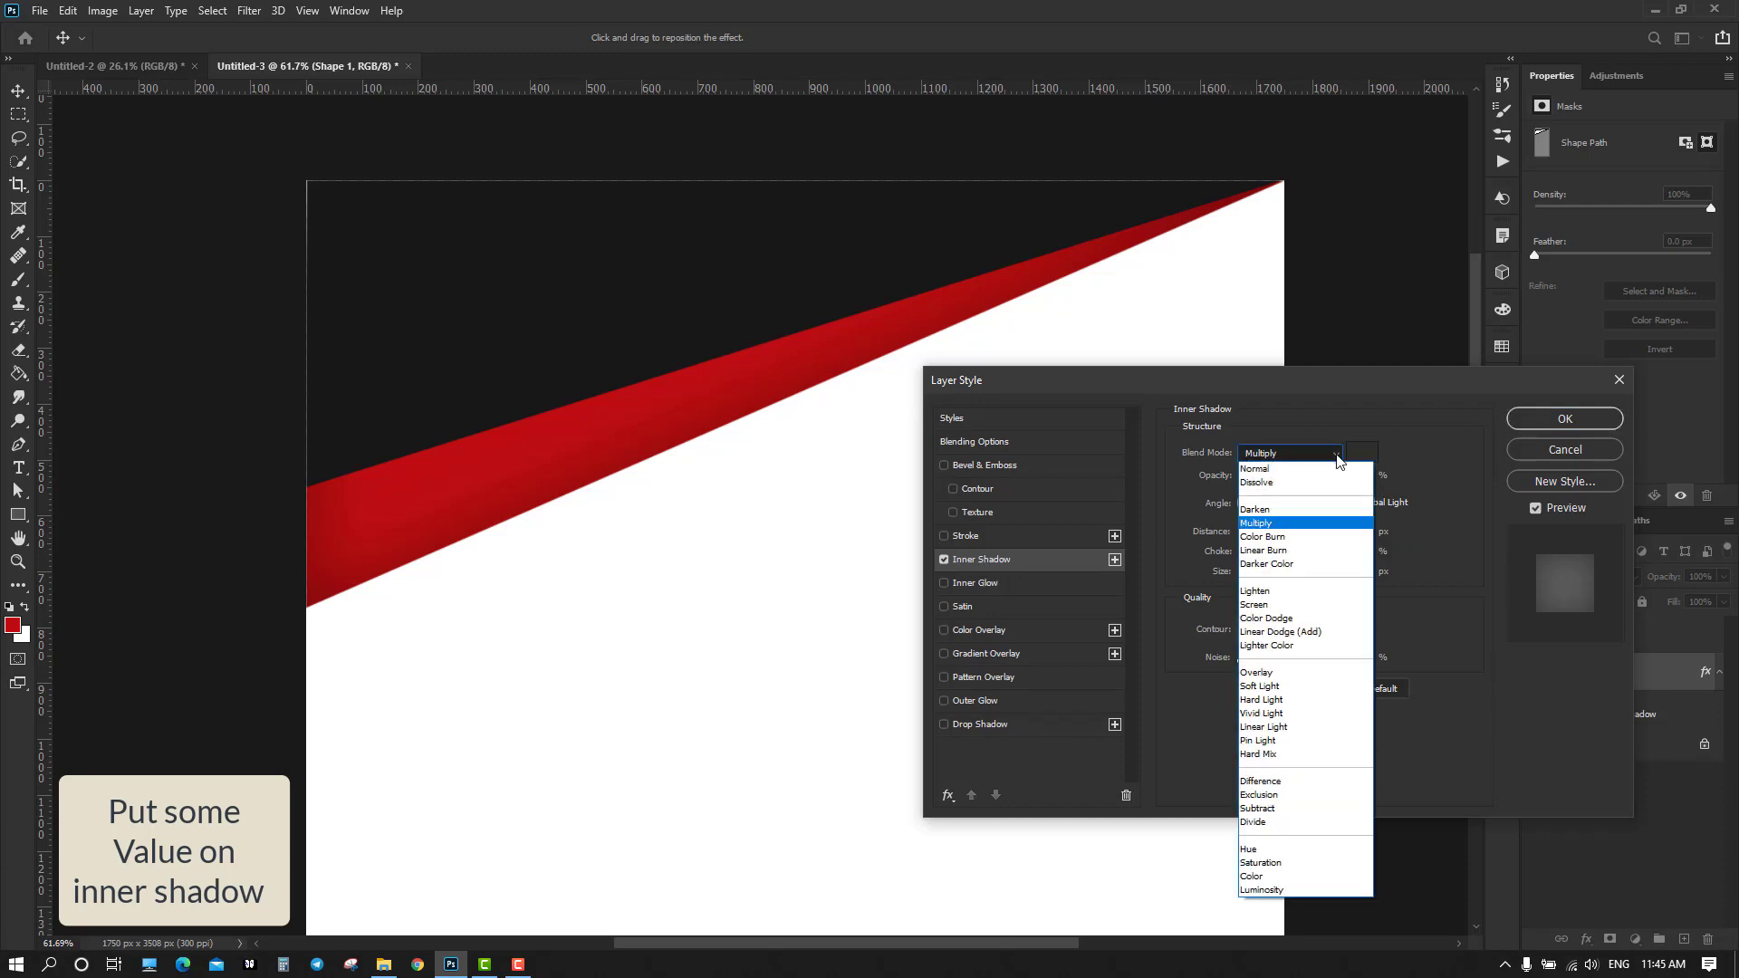
{"action": "left_click", "coordinate": [1259, 523]}
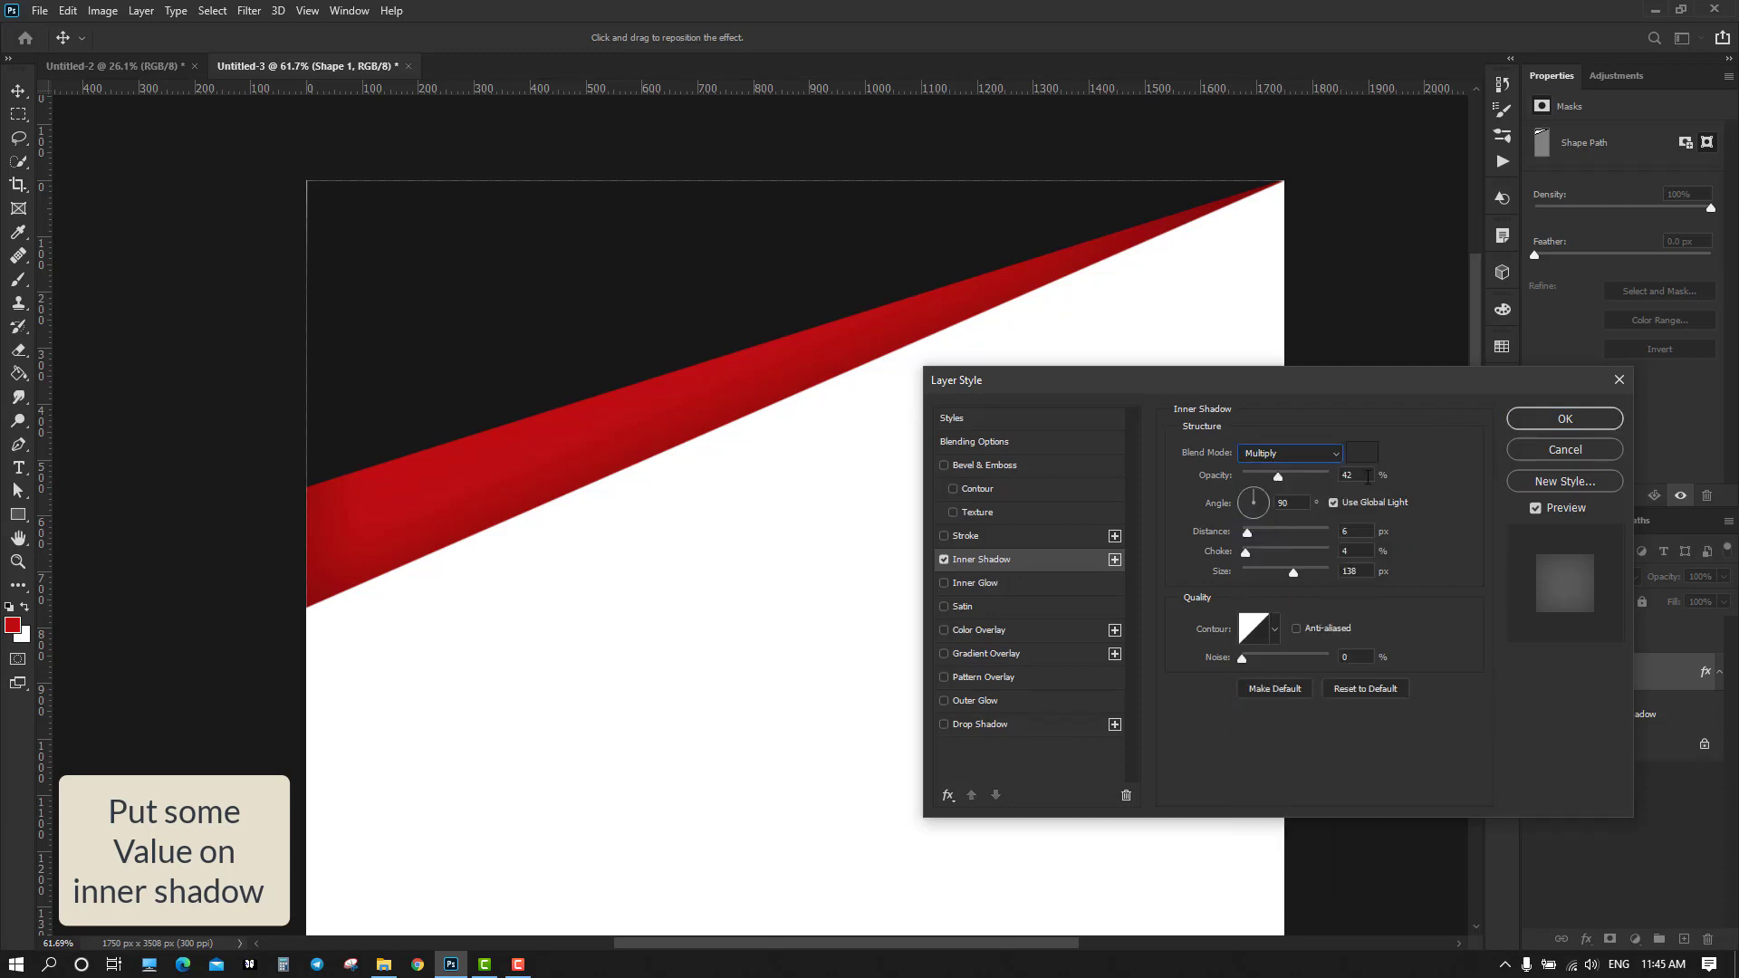
{"action": "key", "text": "Up"}
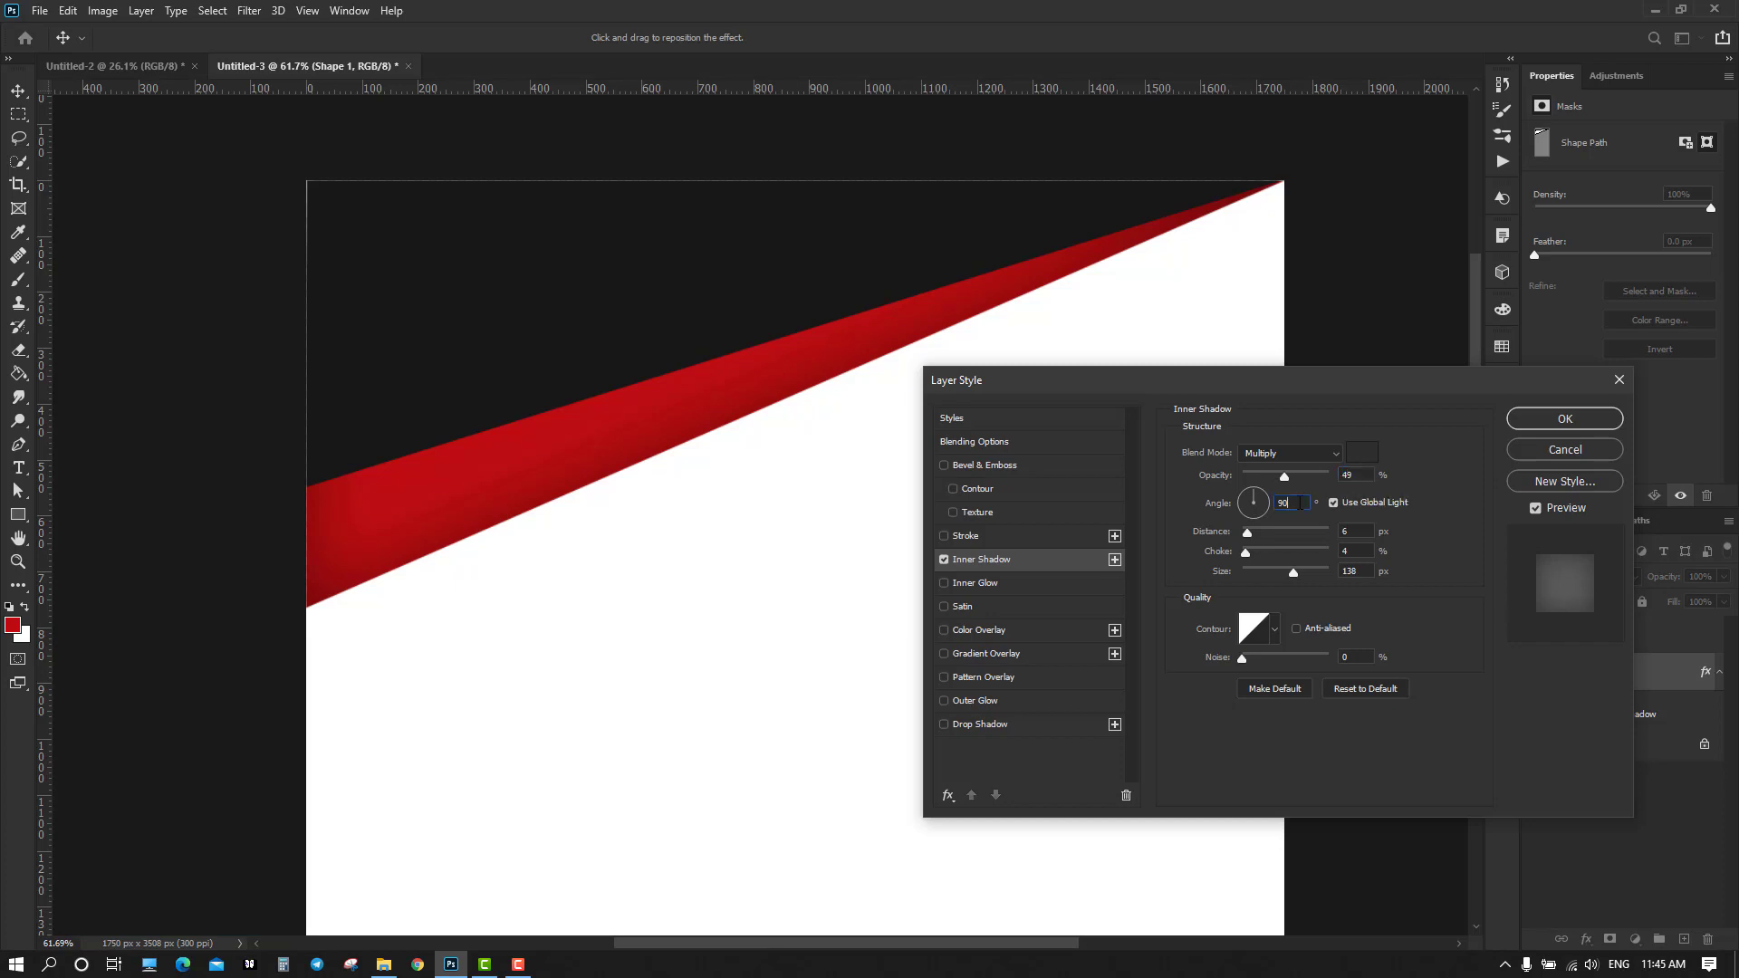
Set the inner shadow's angle to 173°, distance to 1 px, choke to 1% and size to 148 px, and apply the style
{"action": "left_click_drag", "start_coordinate": [1303, 503], "coordinate": [1242, 509]}
{"action": "key", "text": "Down"}
{"action": "left_click", "coordinate": [1366, 532]}
{"action": "key", "text": "Down"}
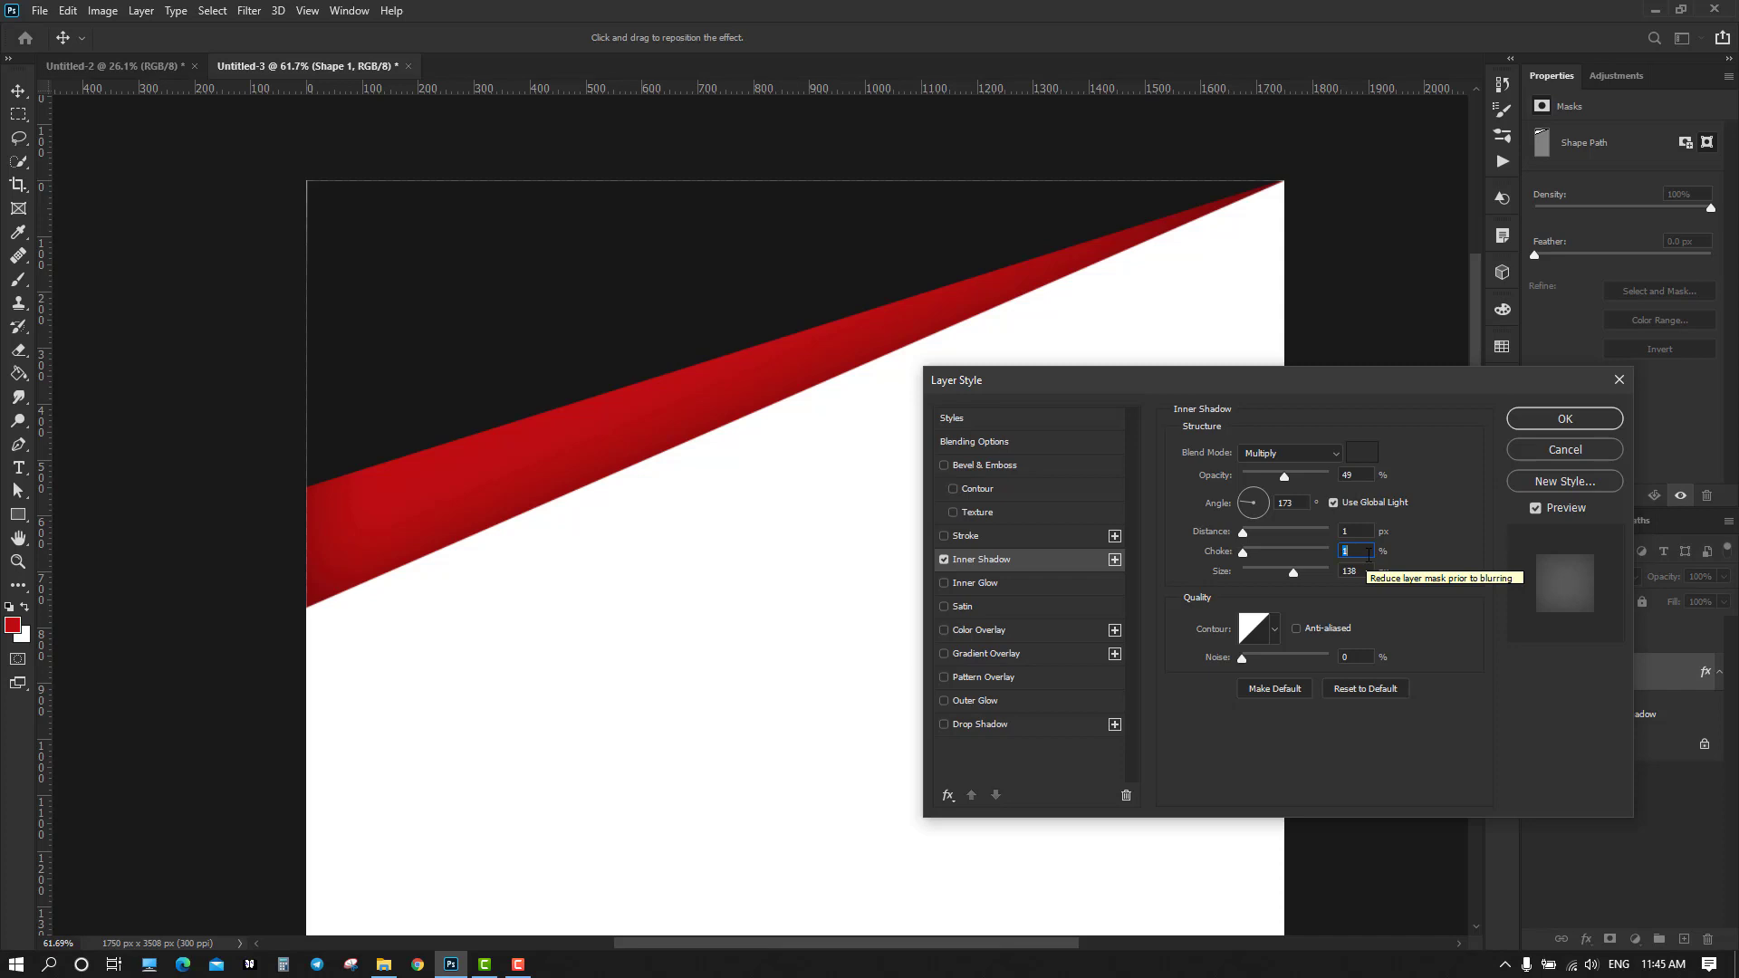
{"action": "left_click", "coordinate": [1367, 555]}
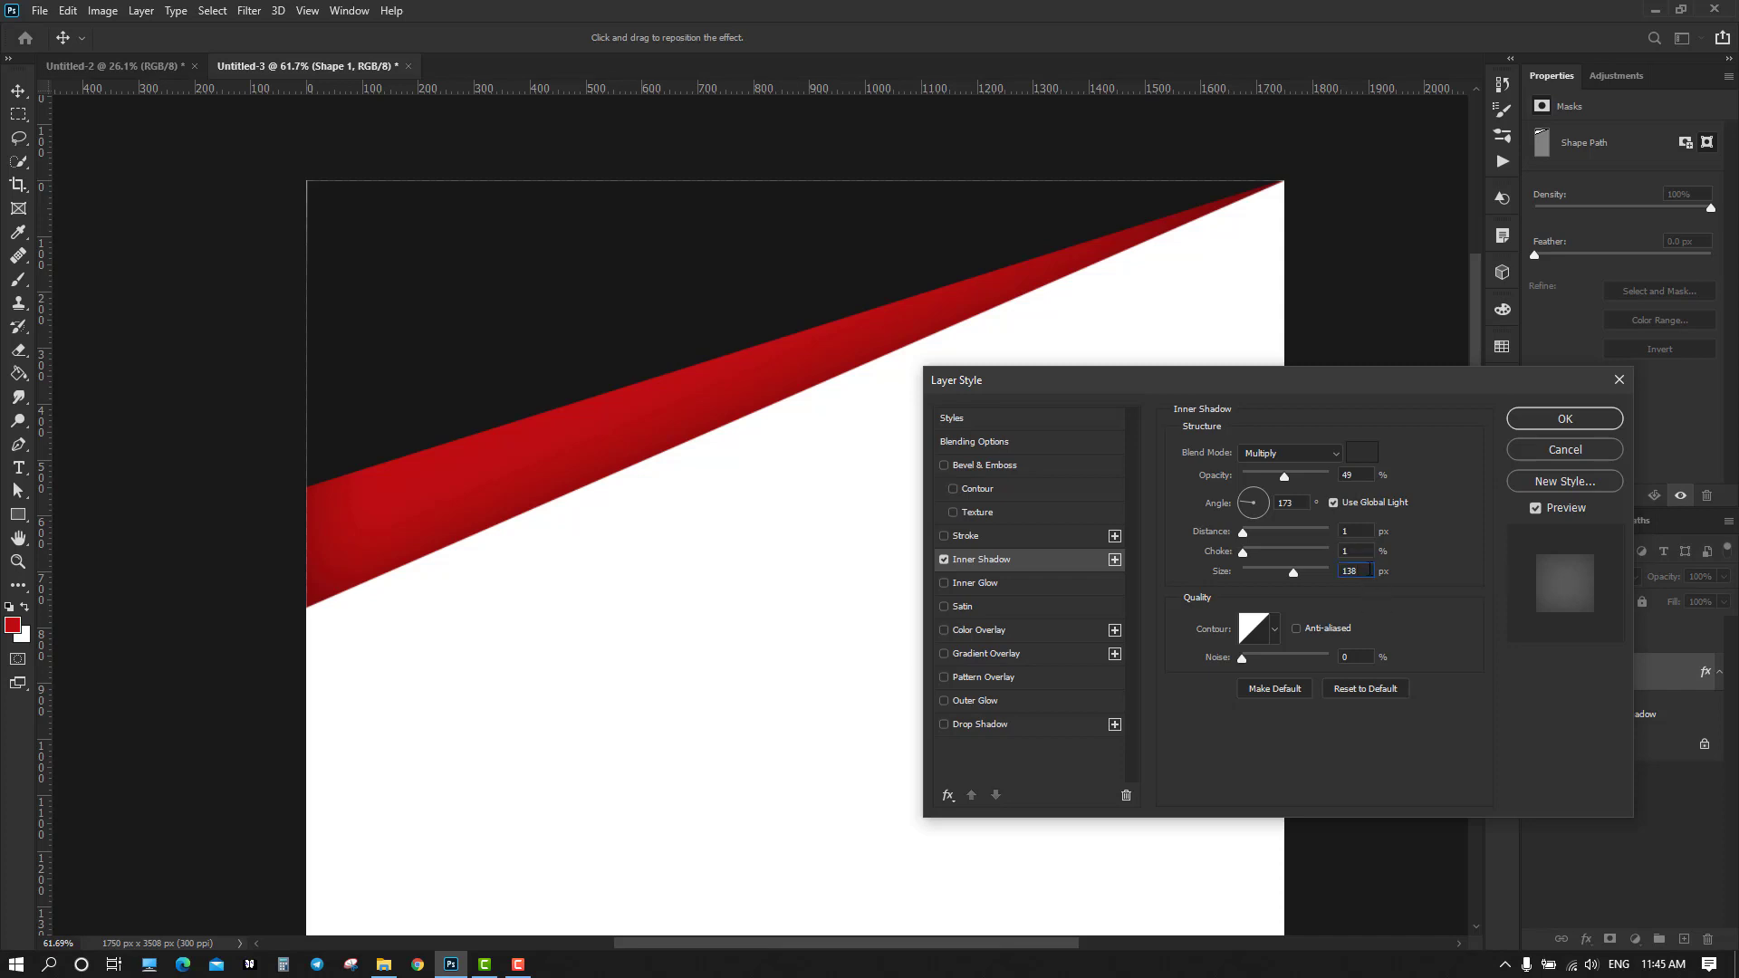
{"action": "key", "text": "Up"}
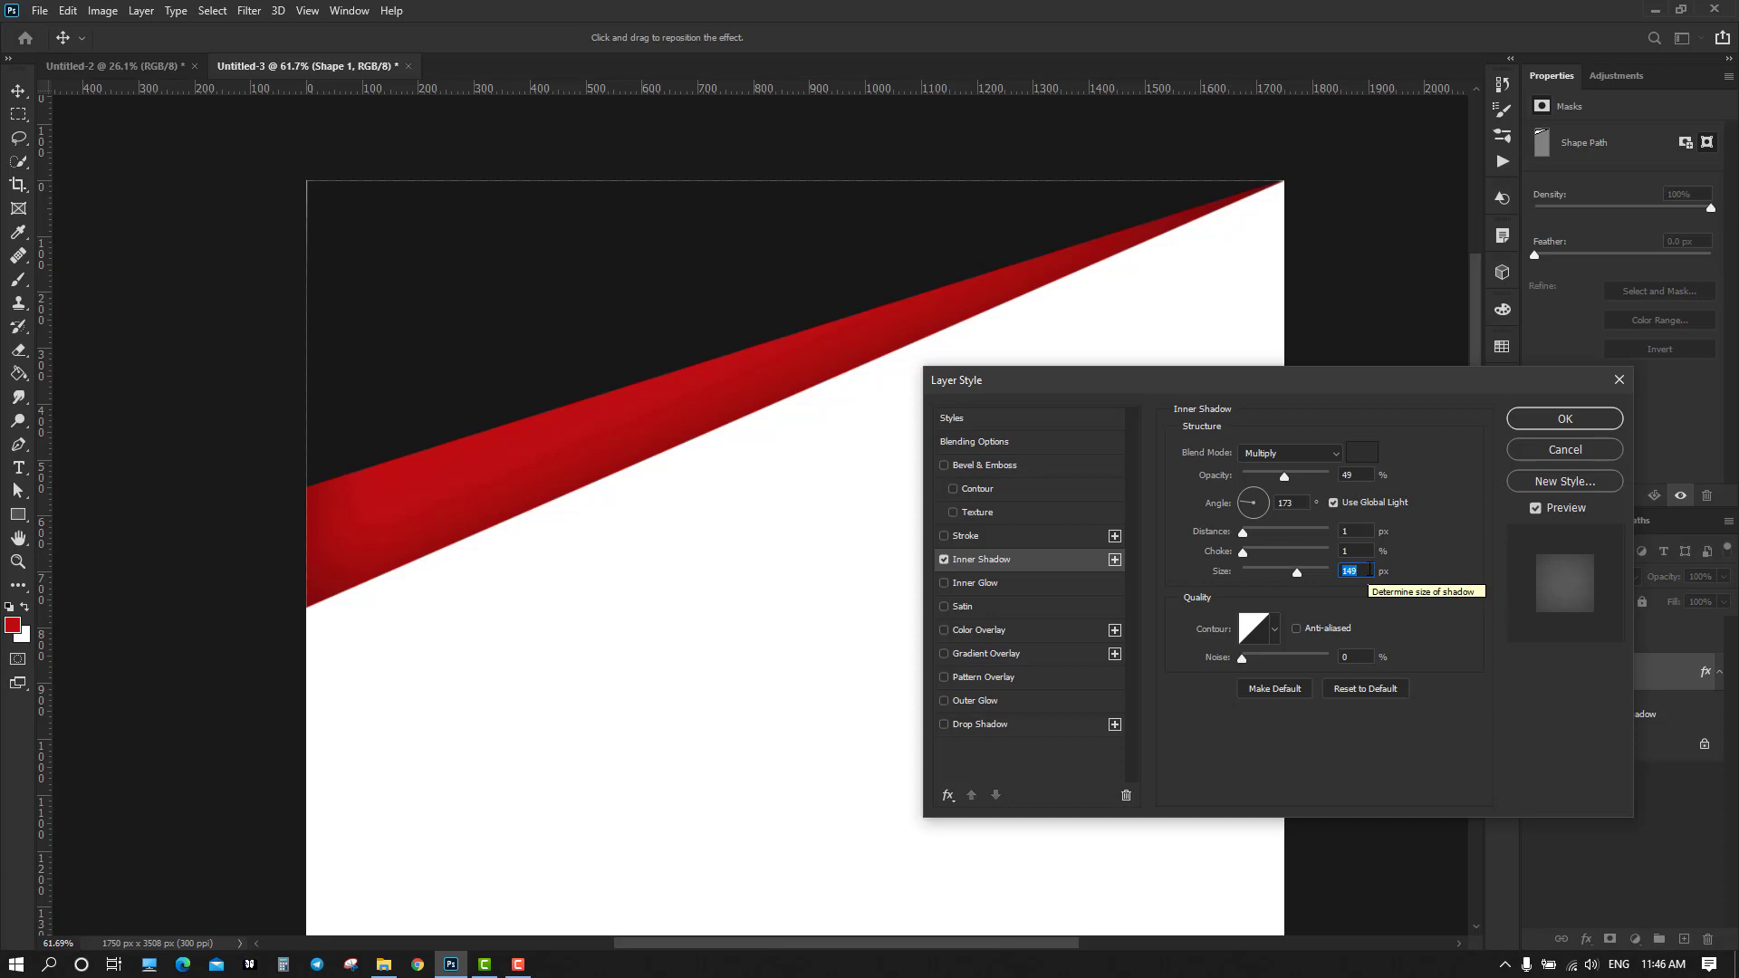
{"action": "key", "text": "Up"}
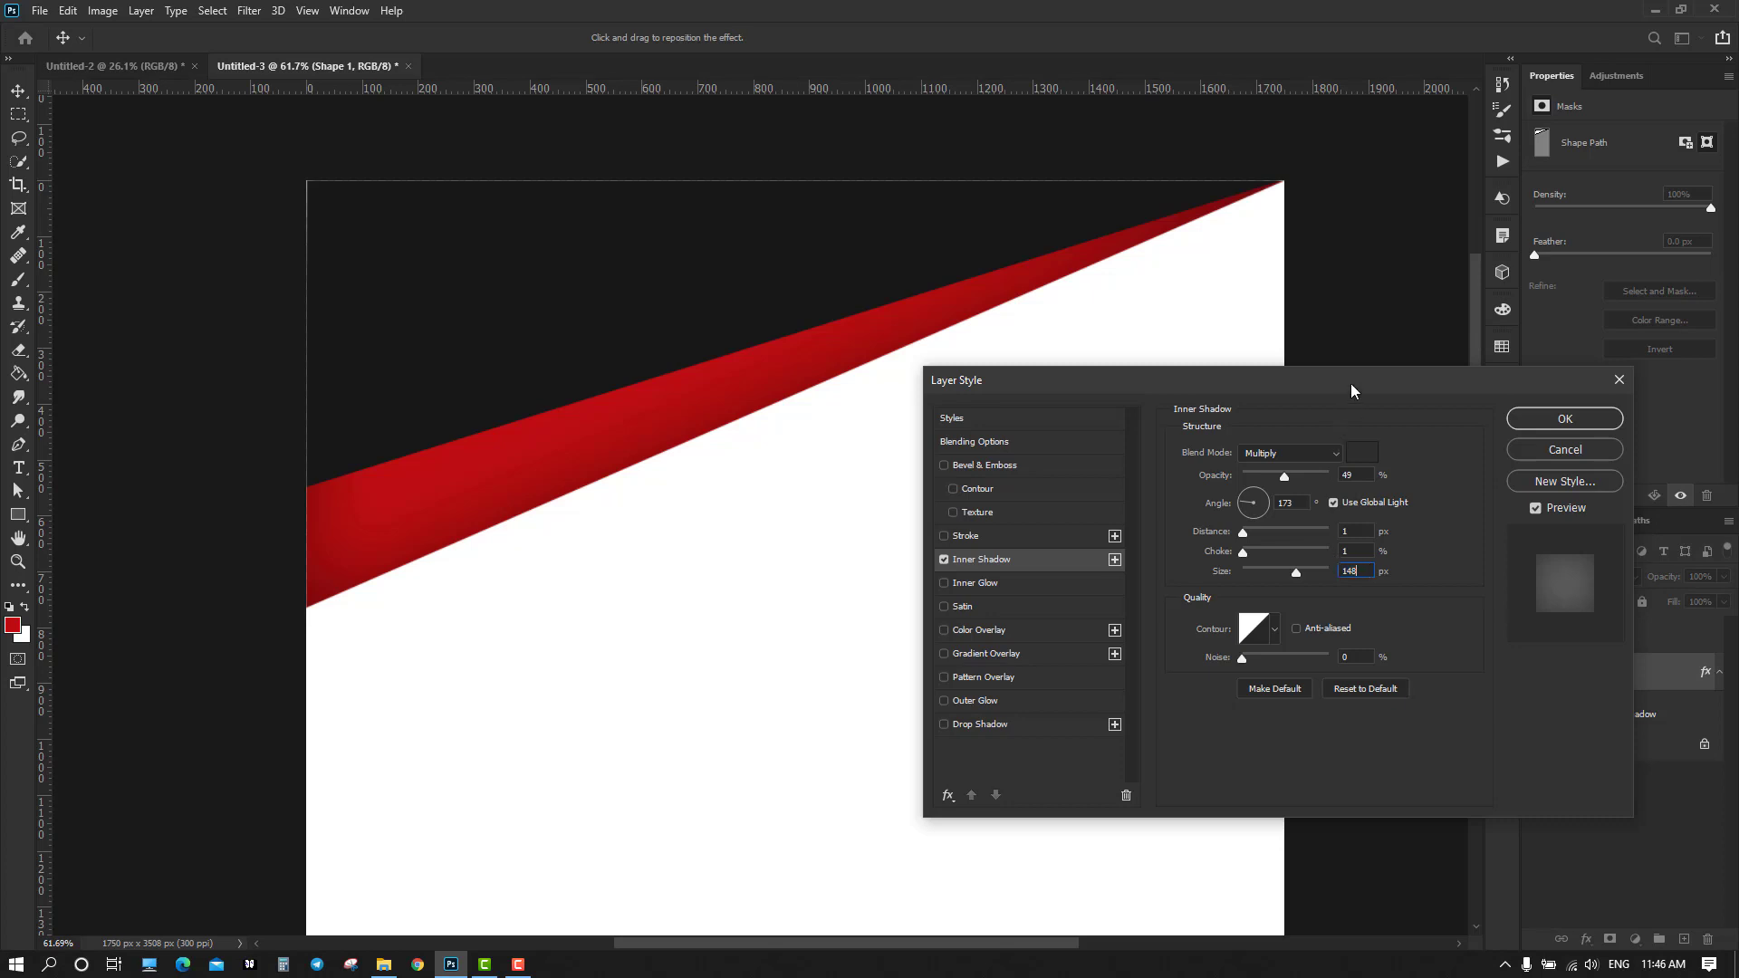
{"action": "left_click_drag", "start_coordinate": [1351, 383], "coordinate": [1298, 385]}
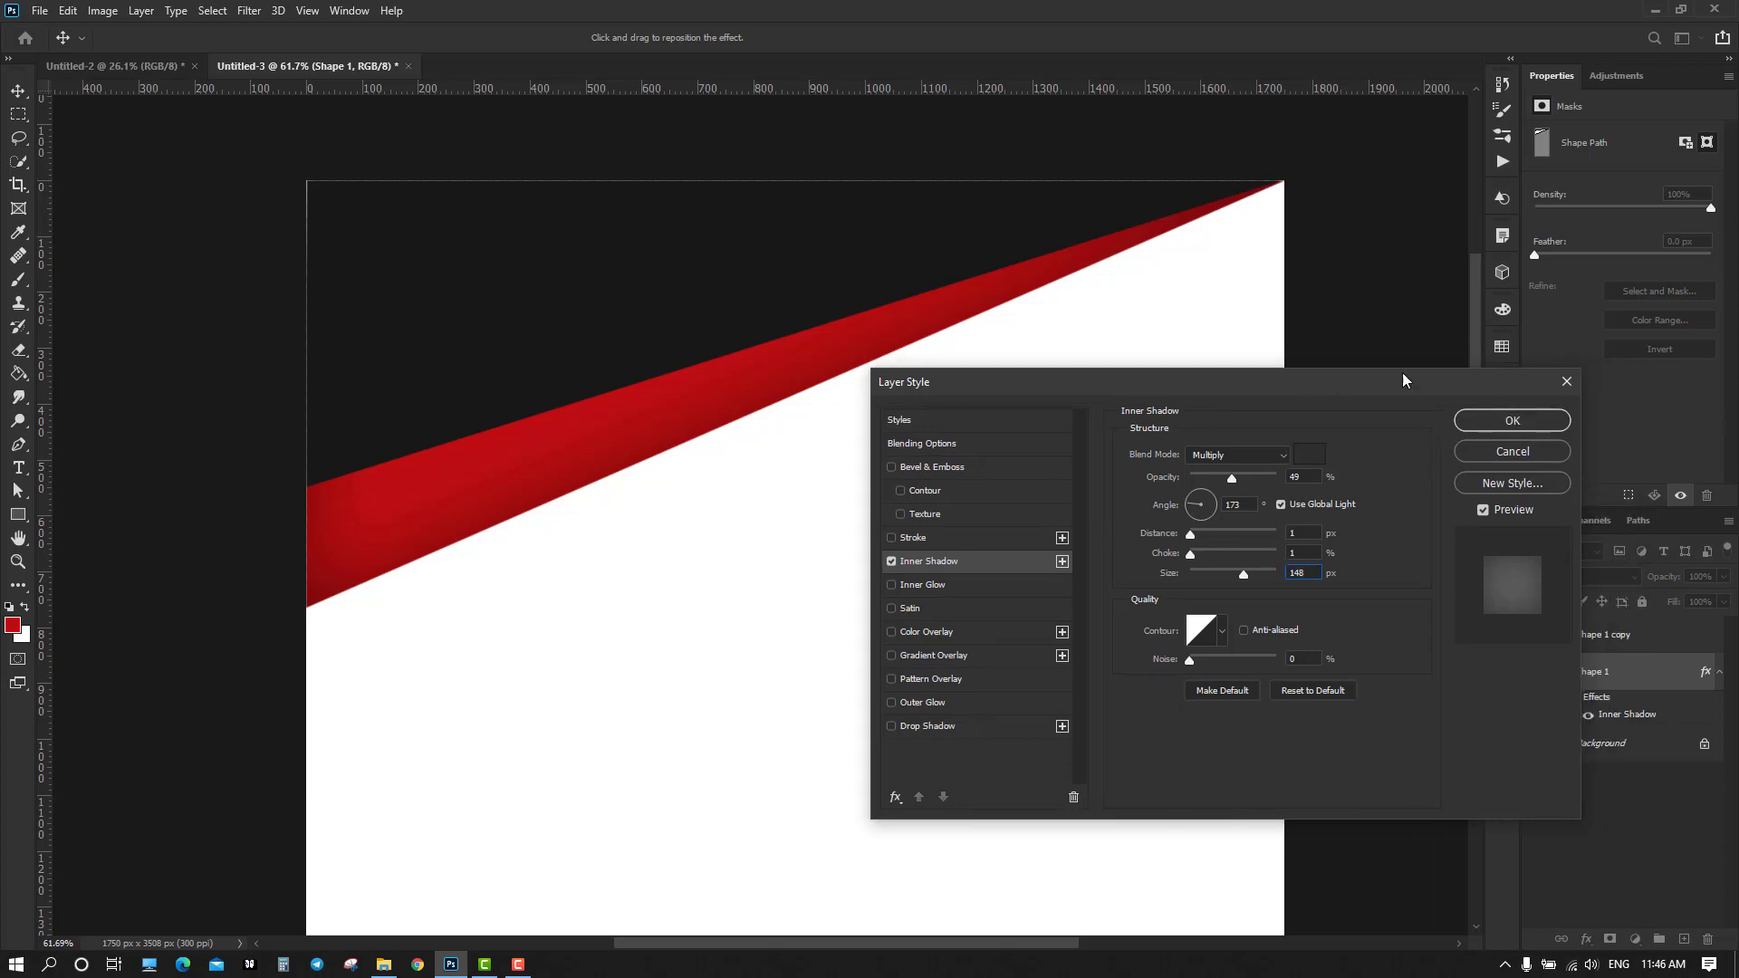
{"action": "left_click", "coordinate": [1520, 420]}
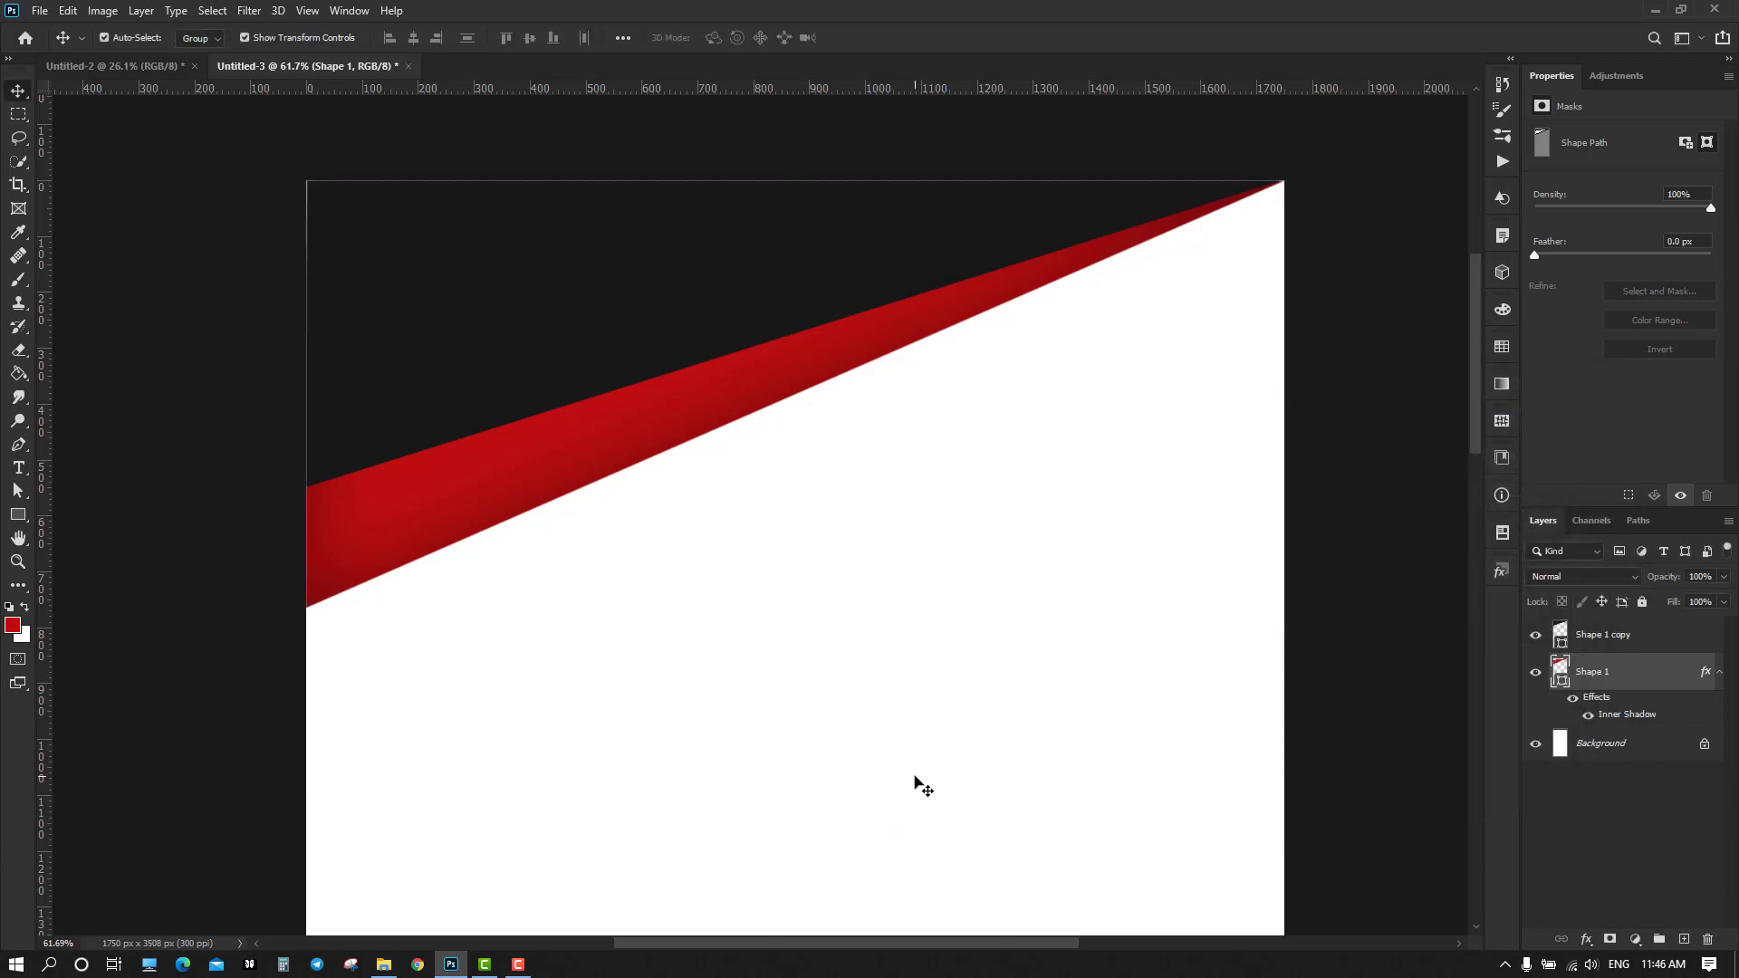
Lock the red Shape 1 layer completely and deselect it
{"action": "left_click", "coordinate": [923, 787]}
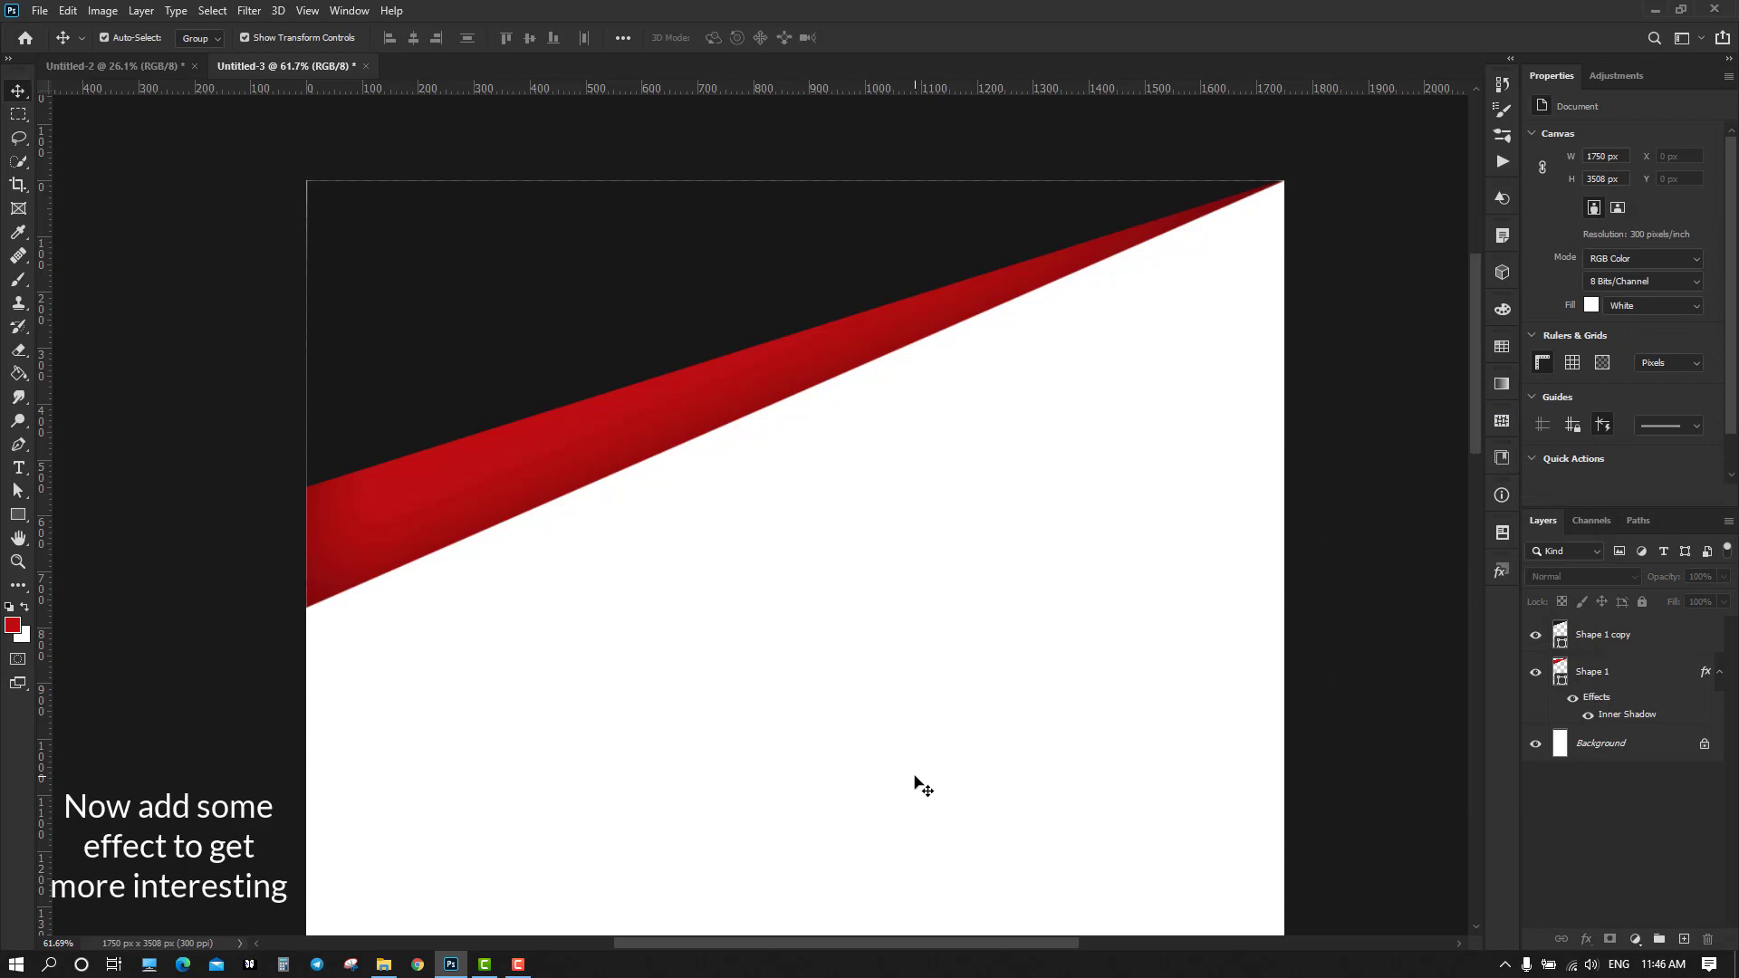
{"action": "left_click", "coordinate": [524, 455]}
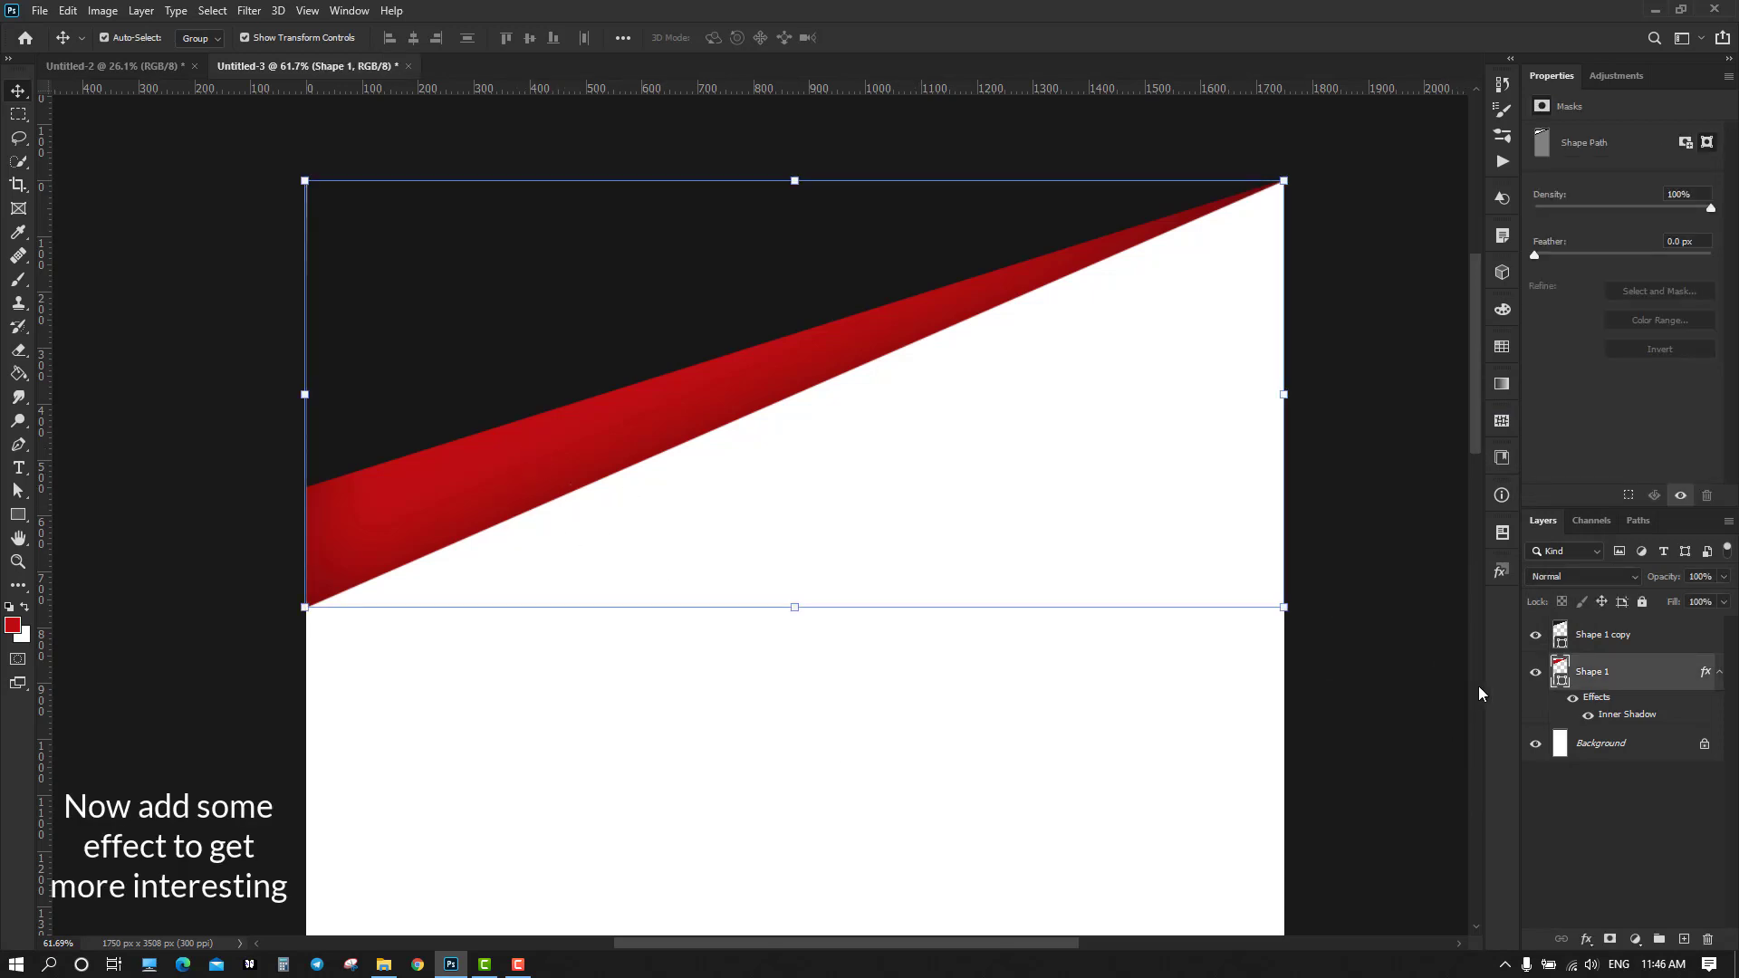
{"action": "left_click", "coordinate": [1642, 603]}
{"action": "left_click", "coordinate": [1087, 740]}
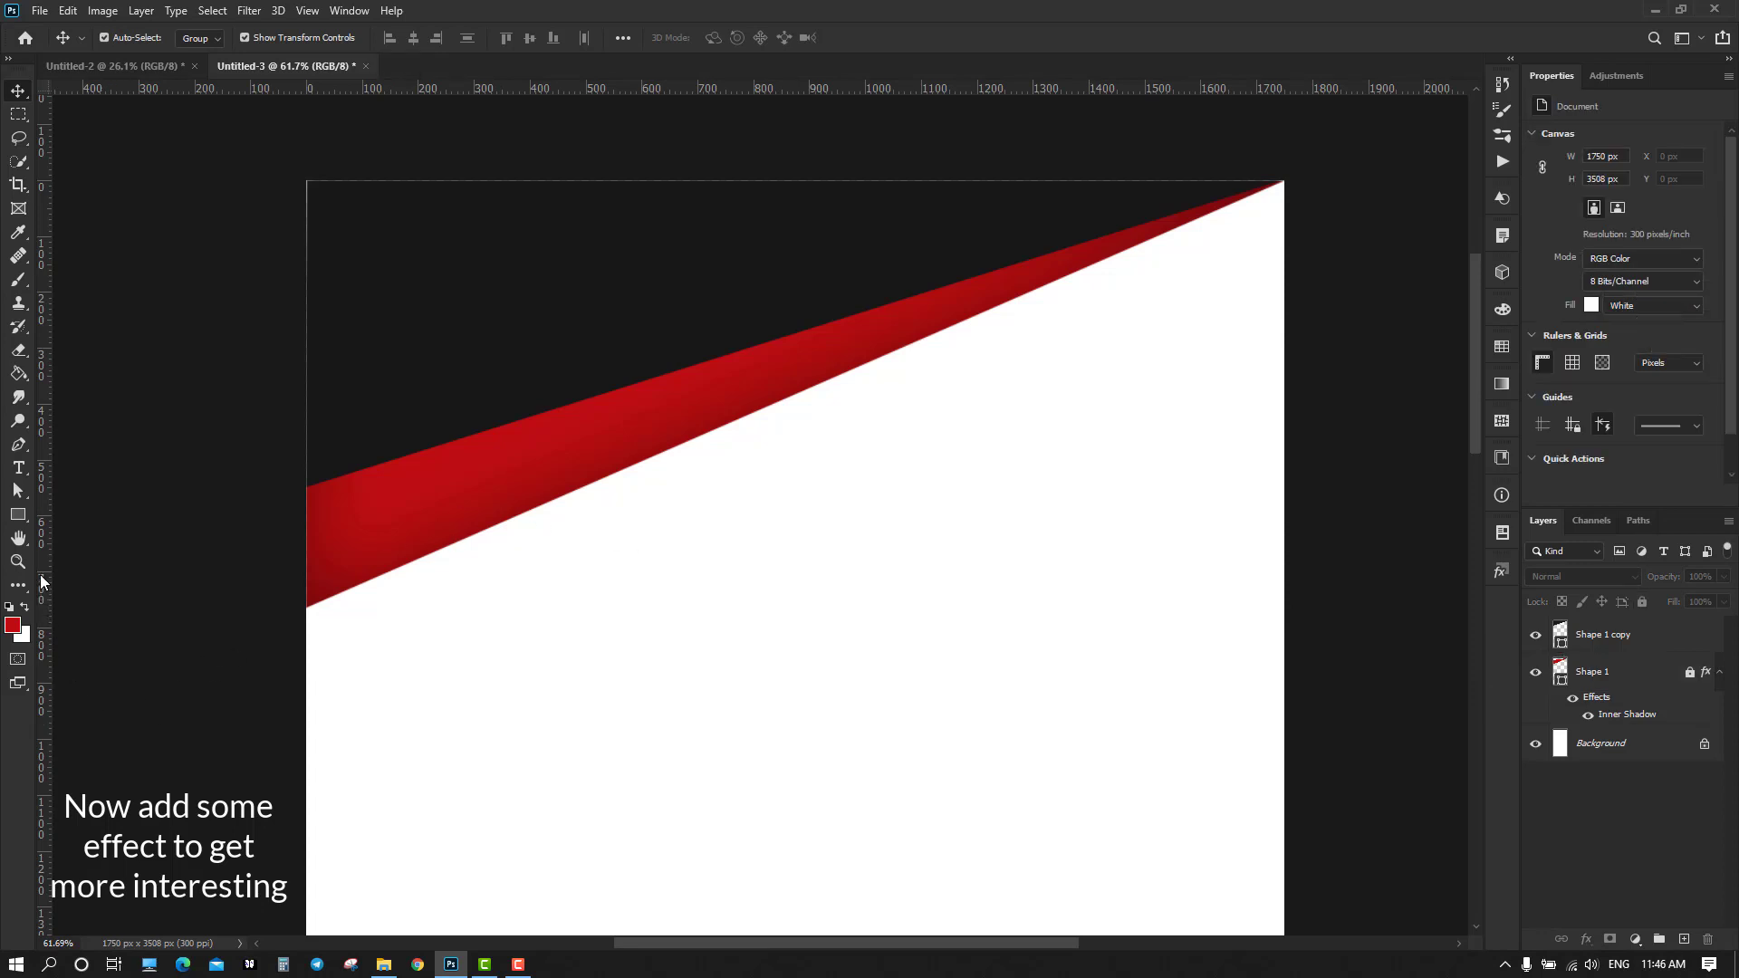
Draw a thin tapering off-white strip, about 1583 × 603 px overall, with the Pen tool along the middle of the red band
{"action": "left_click", "coordinate": [18, 445]}
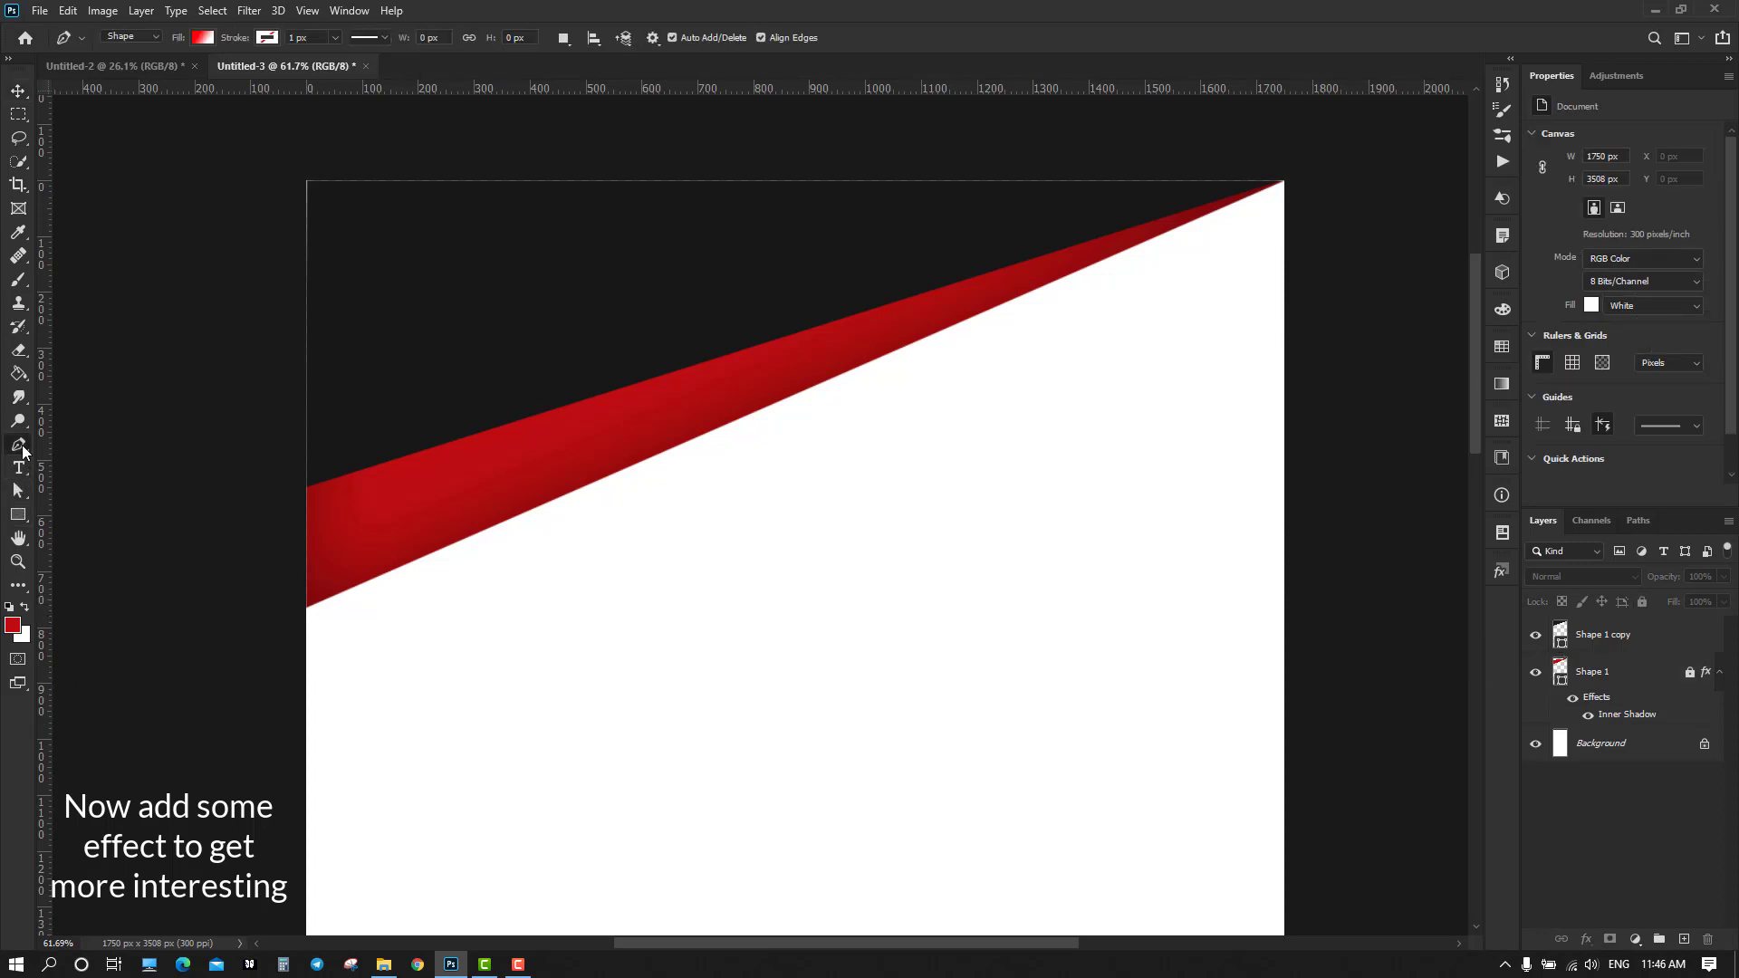
{"action": "left_click", "coordinate": [307, 535]}
{"action": "left_click", "coordinate": [1182, 231]}
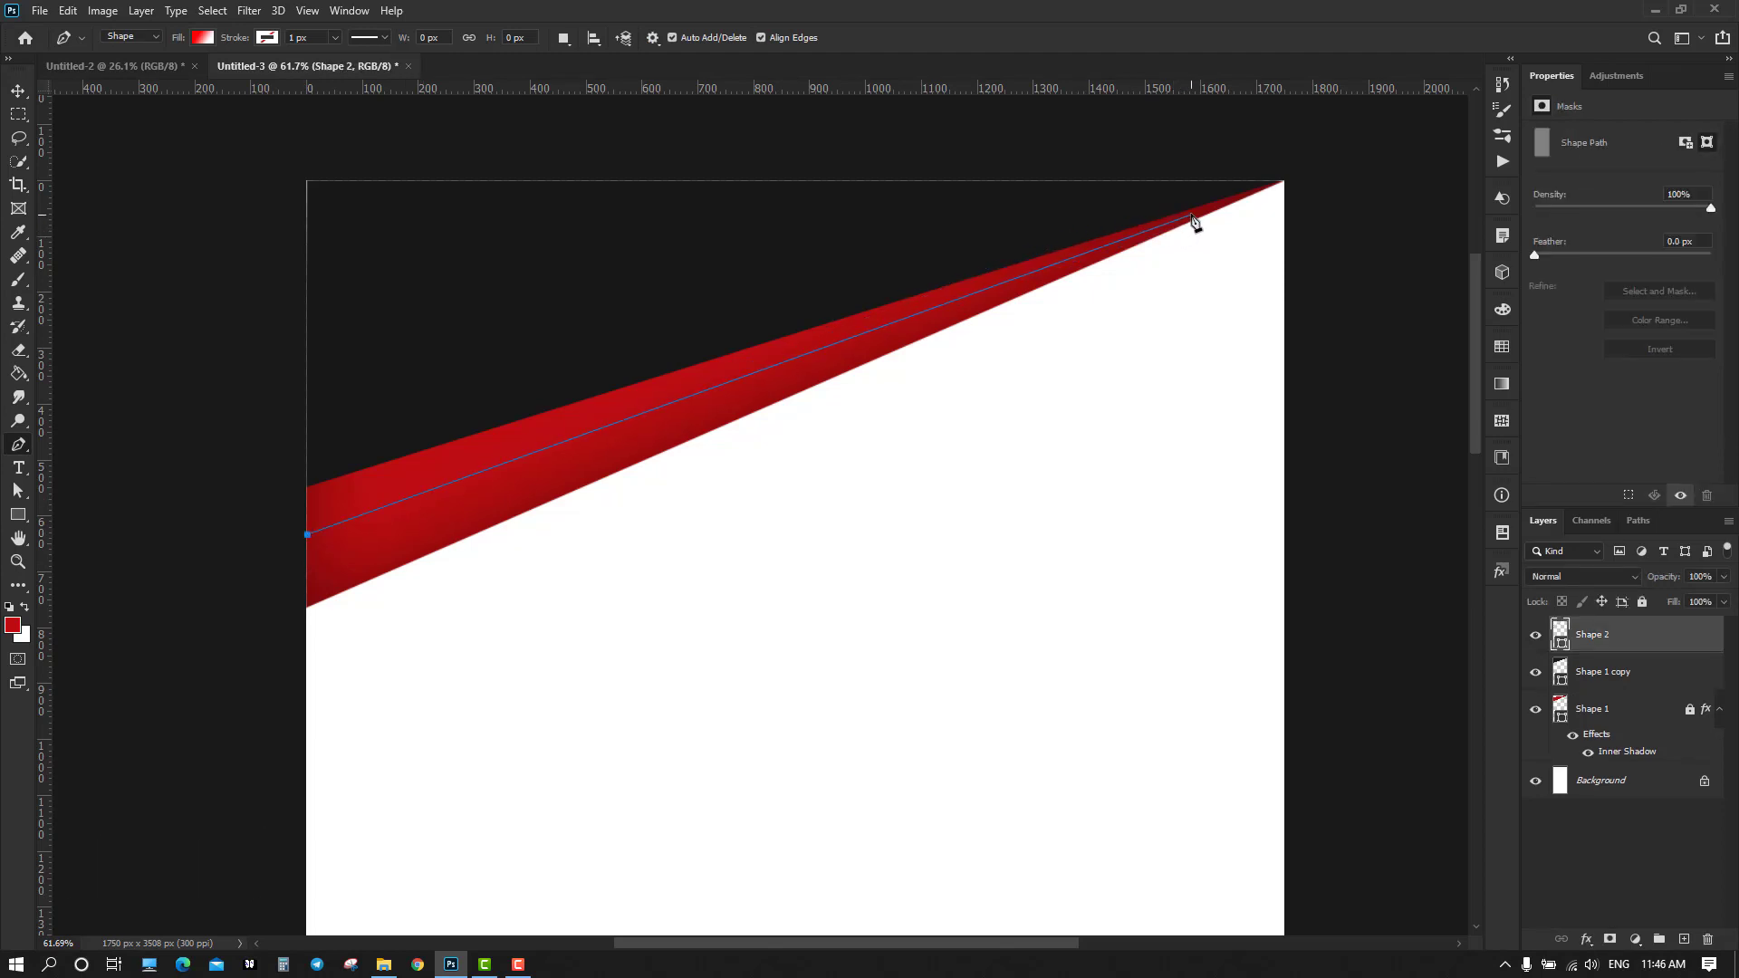
{"action": "left_click", "coordinate": [1192, 215]}
{"action": "left_click", "coordinate": [309, 552]}
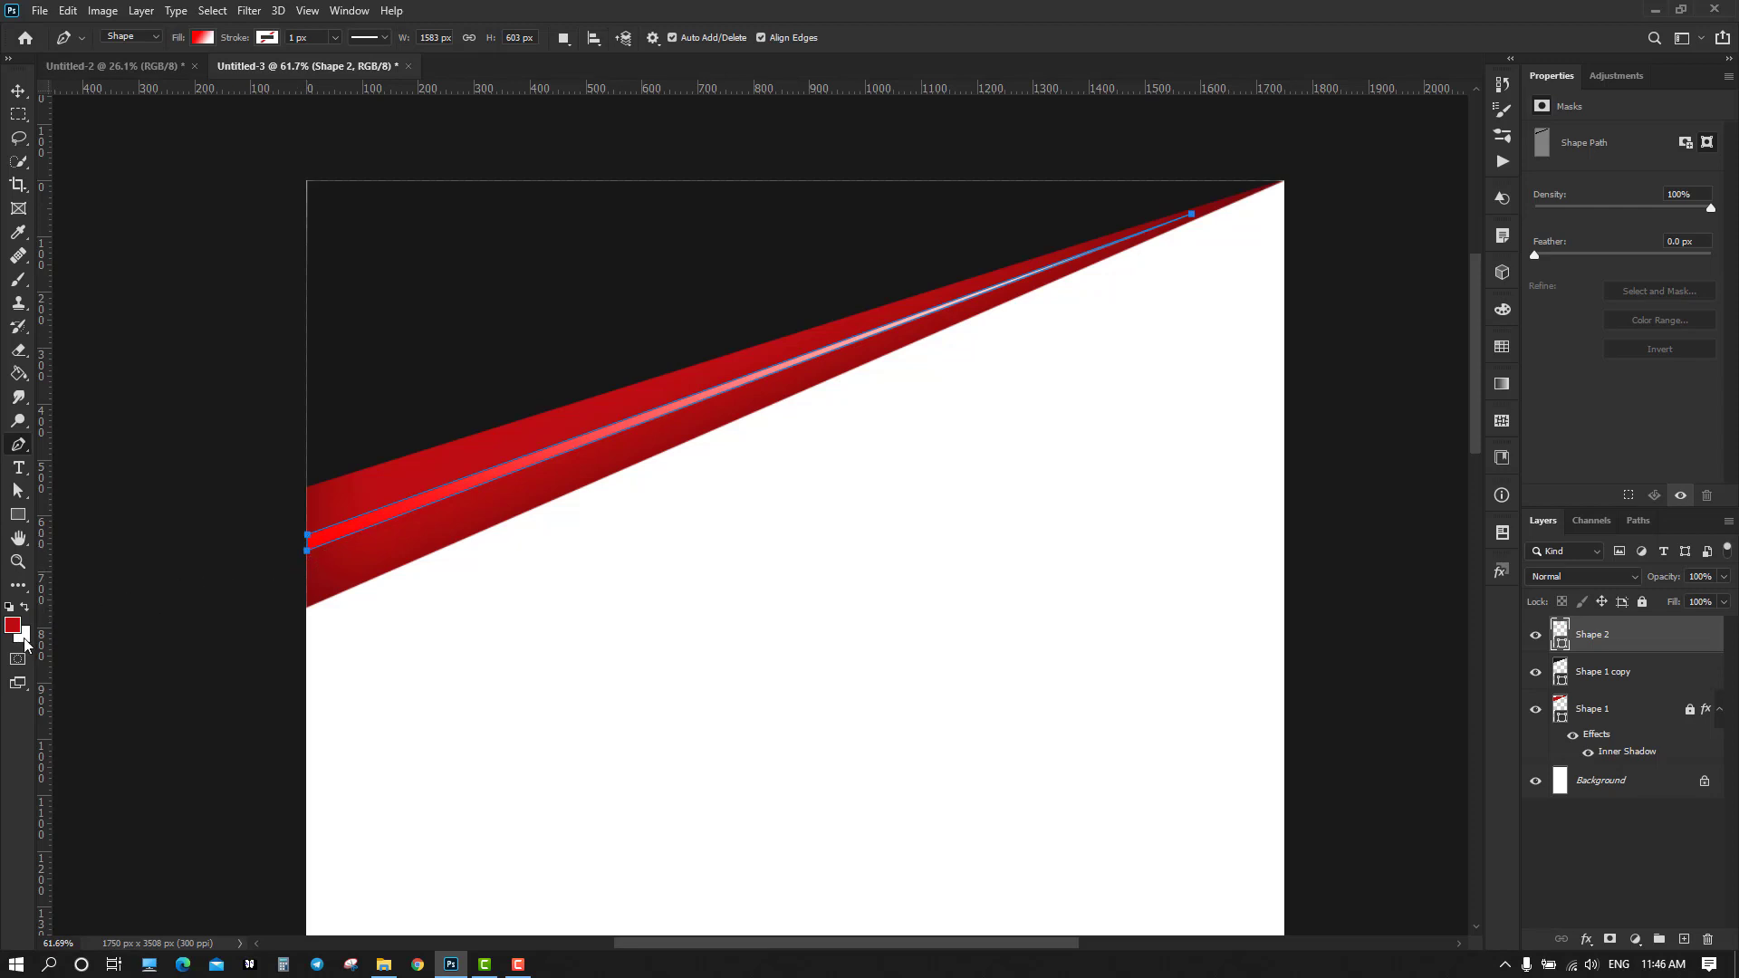
{"action": "left_click", "coordinate": [19, 93]}
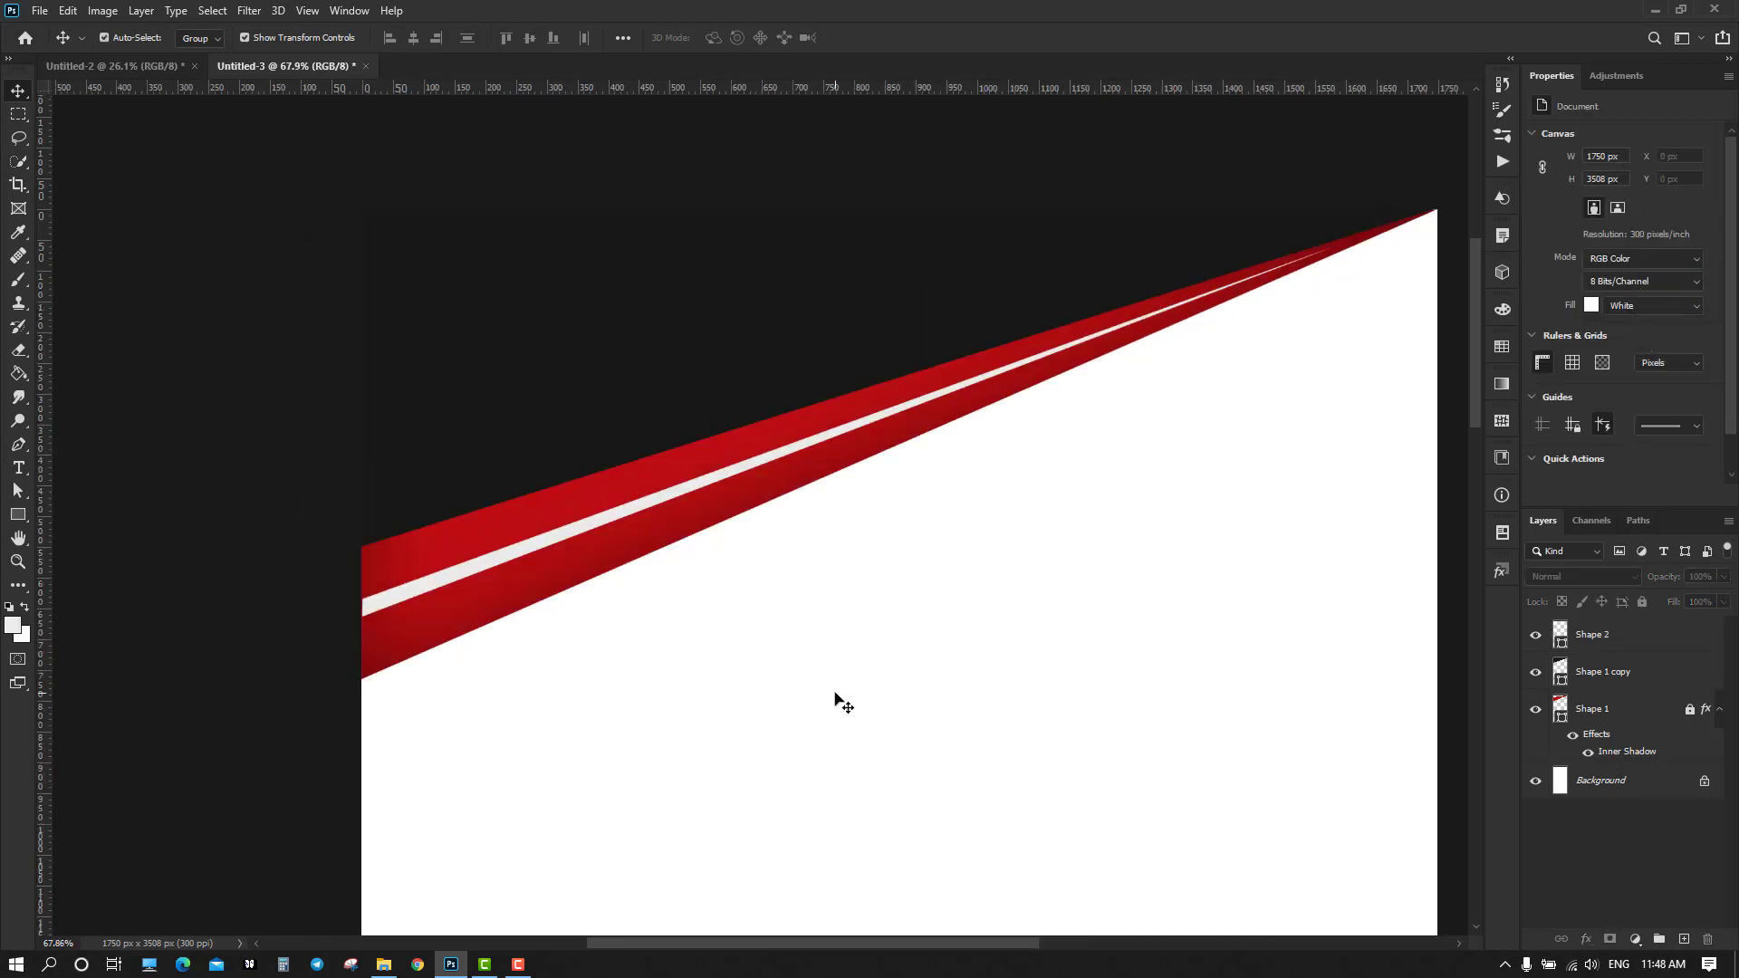
Lower the off-white strip's upper-left anchor point so its left end is vertical and about 18 px high
{"action": "scroll", "coordinate": [833, 693], "scroll_direction": "down", "scroll_amount": 3}
{"action": "scroll", "coordinate": [842, 677], "scroll_direction": "up", "scroll_amount": 1}
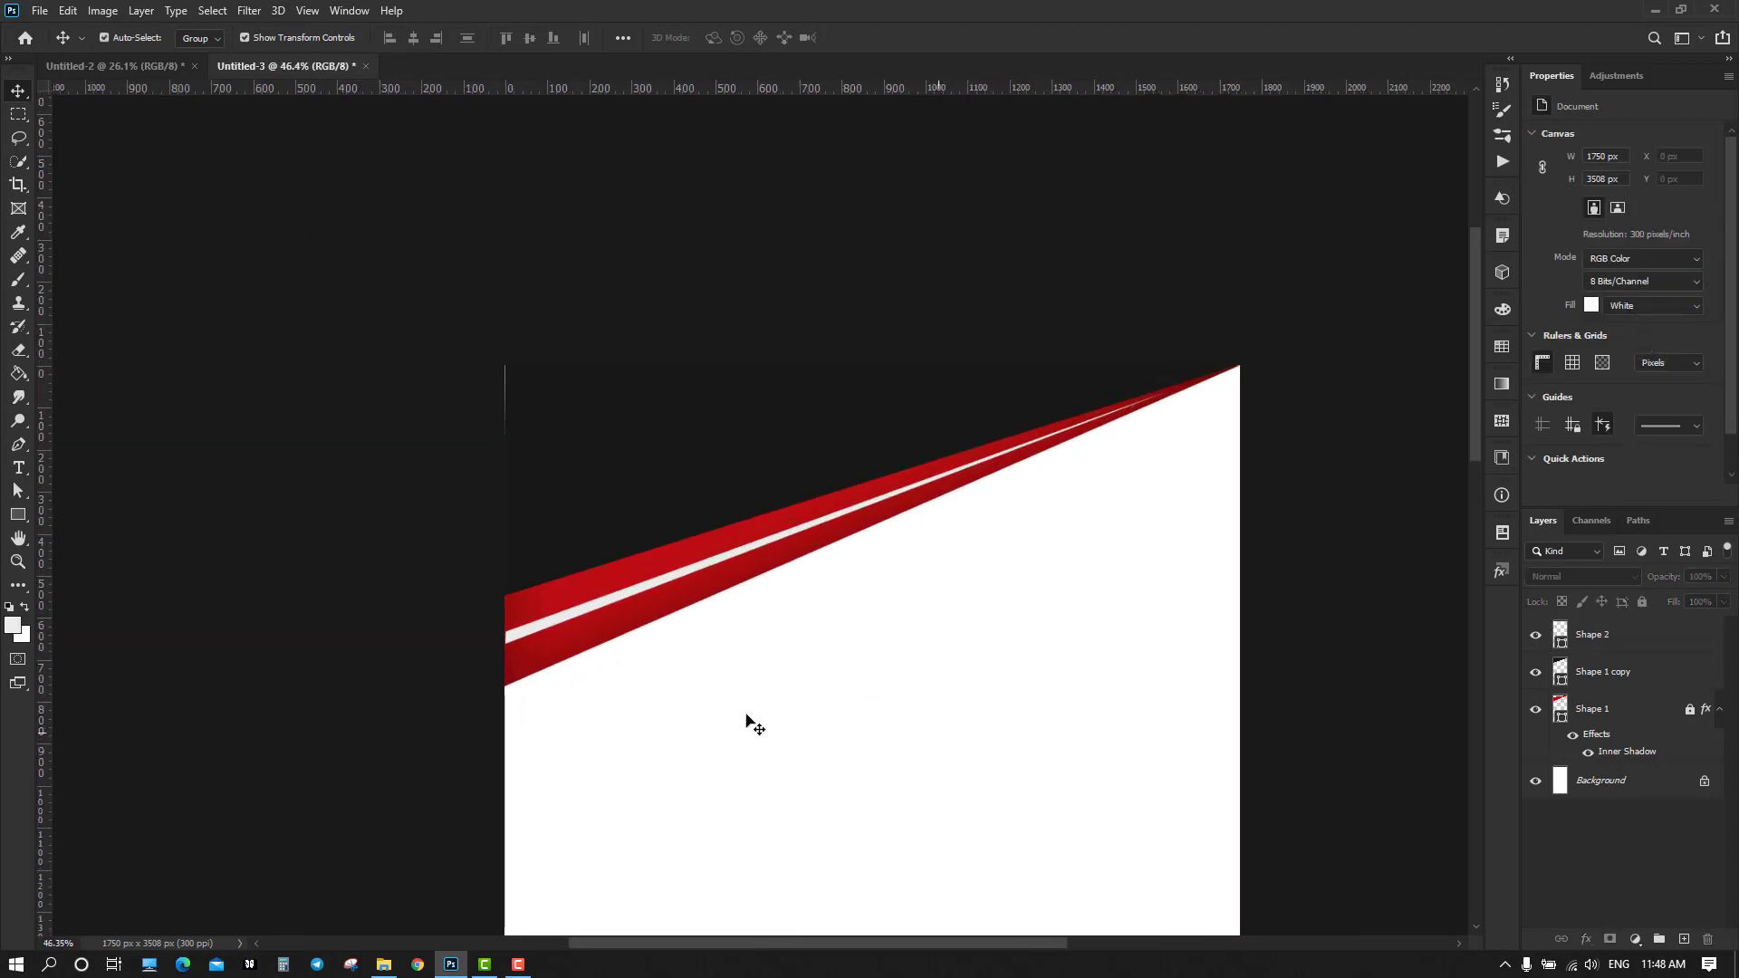
{"action": "scroll", "coordinate": [508, 632], "scroll_direction": "up", "scroll_amount": 5}
{"action": "left_click", "coordinate": [509, 633]}
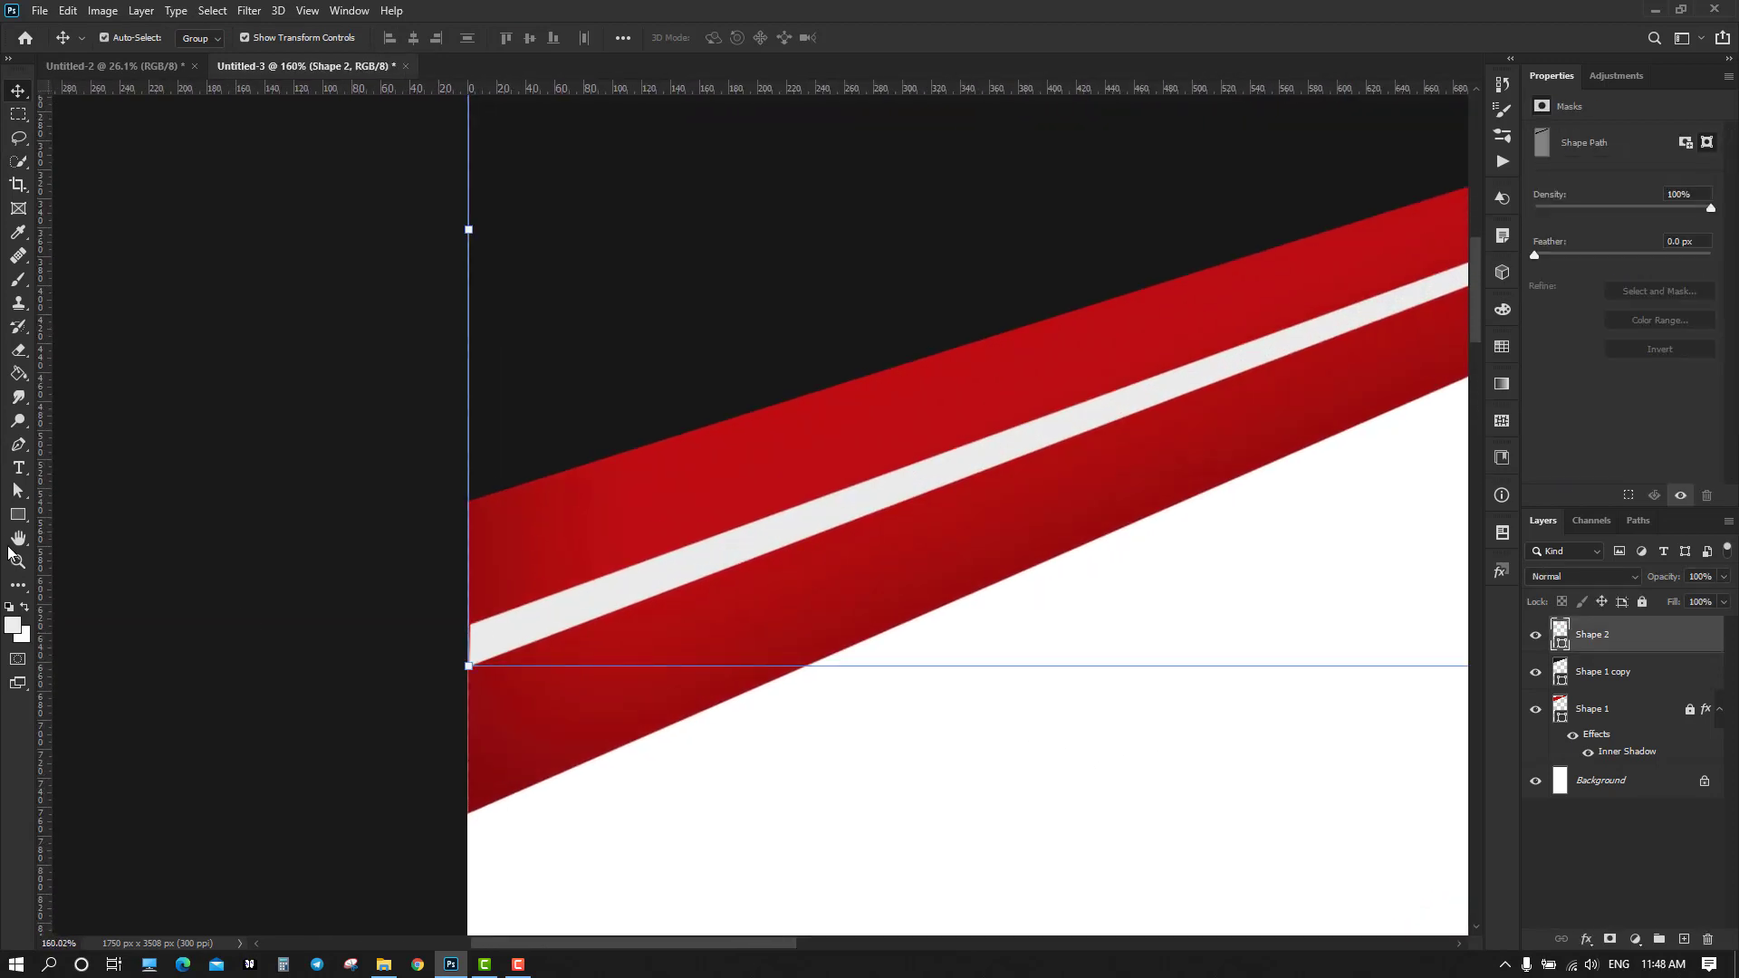
{"action": "left_click", "coordinate": [18, 490]}
{"action": "scroll", "coordinate": [520, 549], "scroll_direction": "up", "scroll_amount": 3}
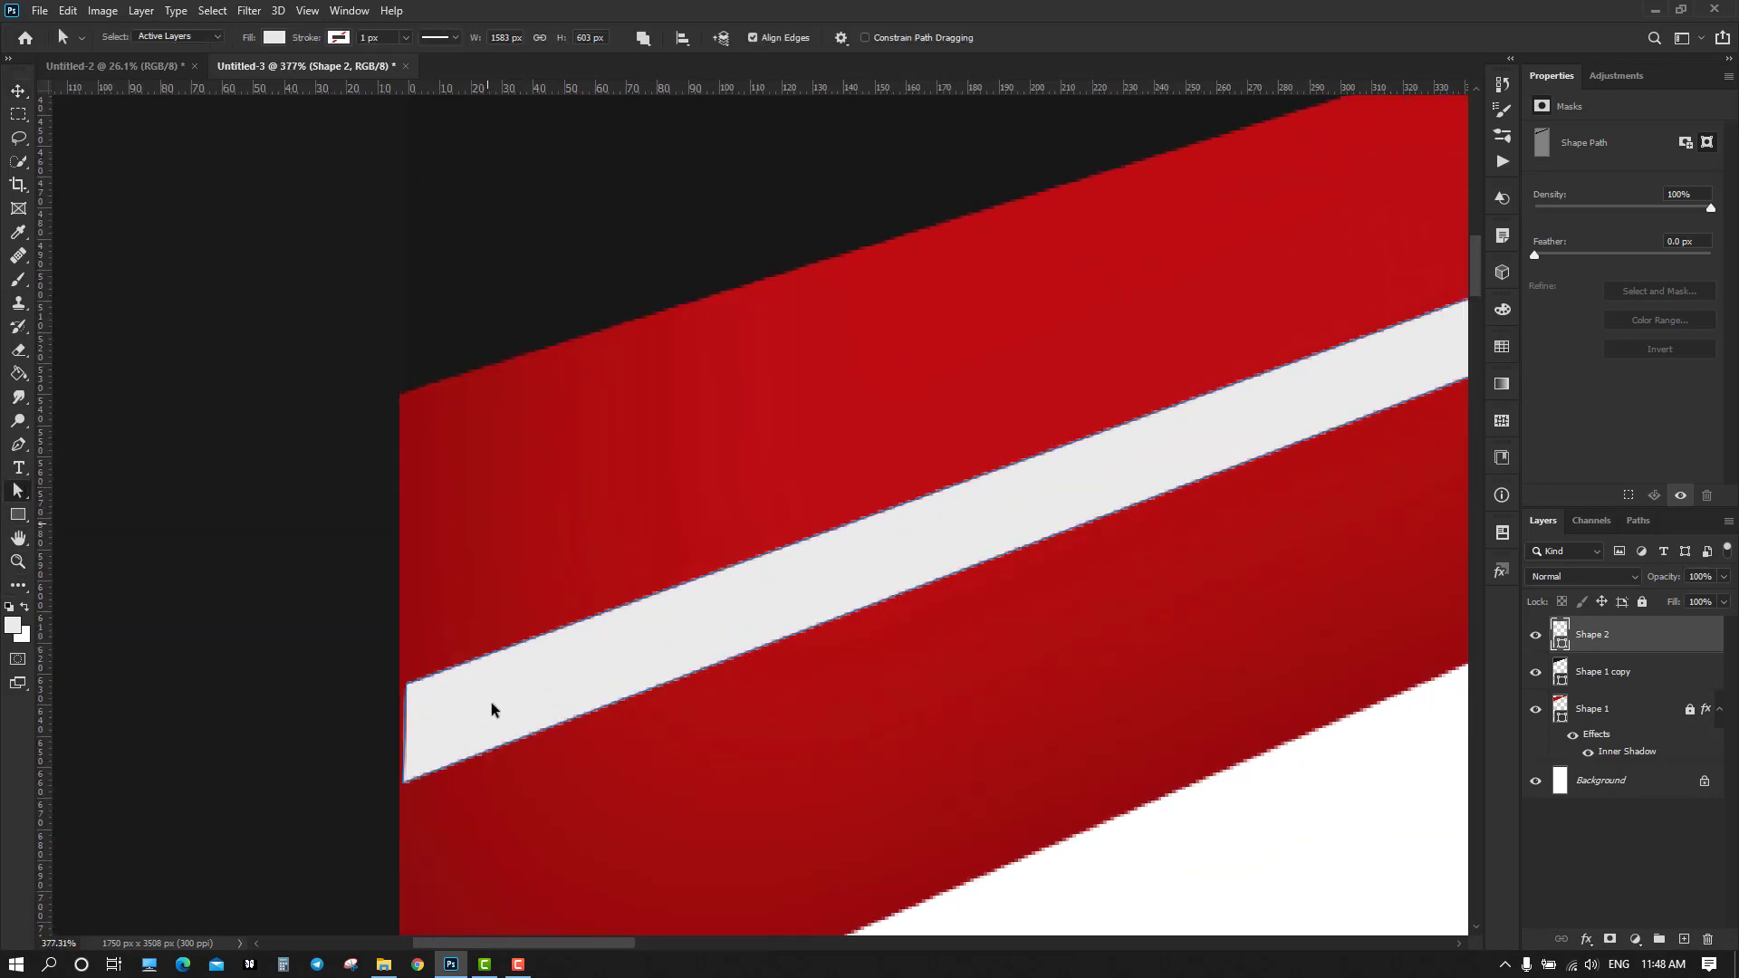
{"action": "scroll", "coordinate": [491, 703], "scroll_direction": "up", "scroll_amount": 3}
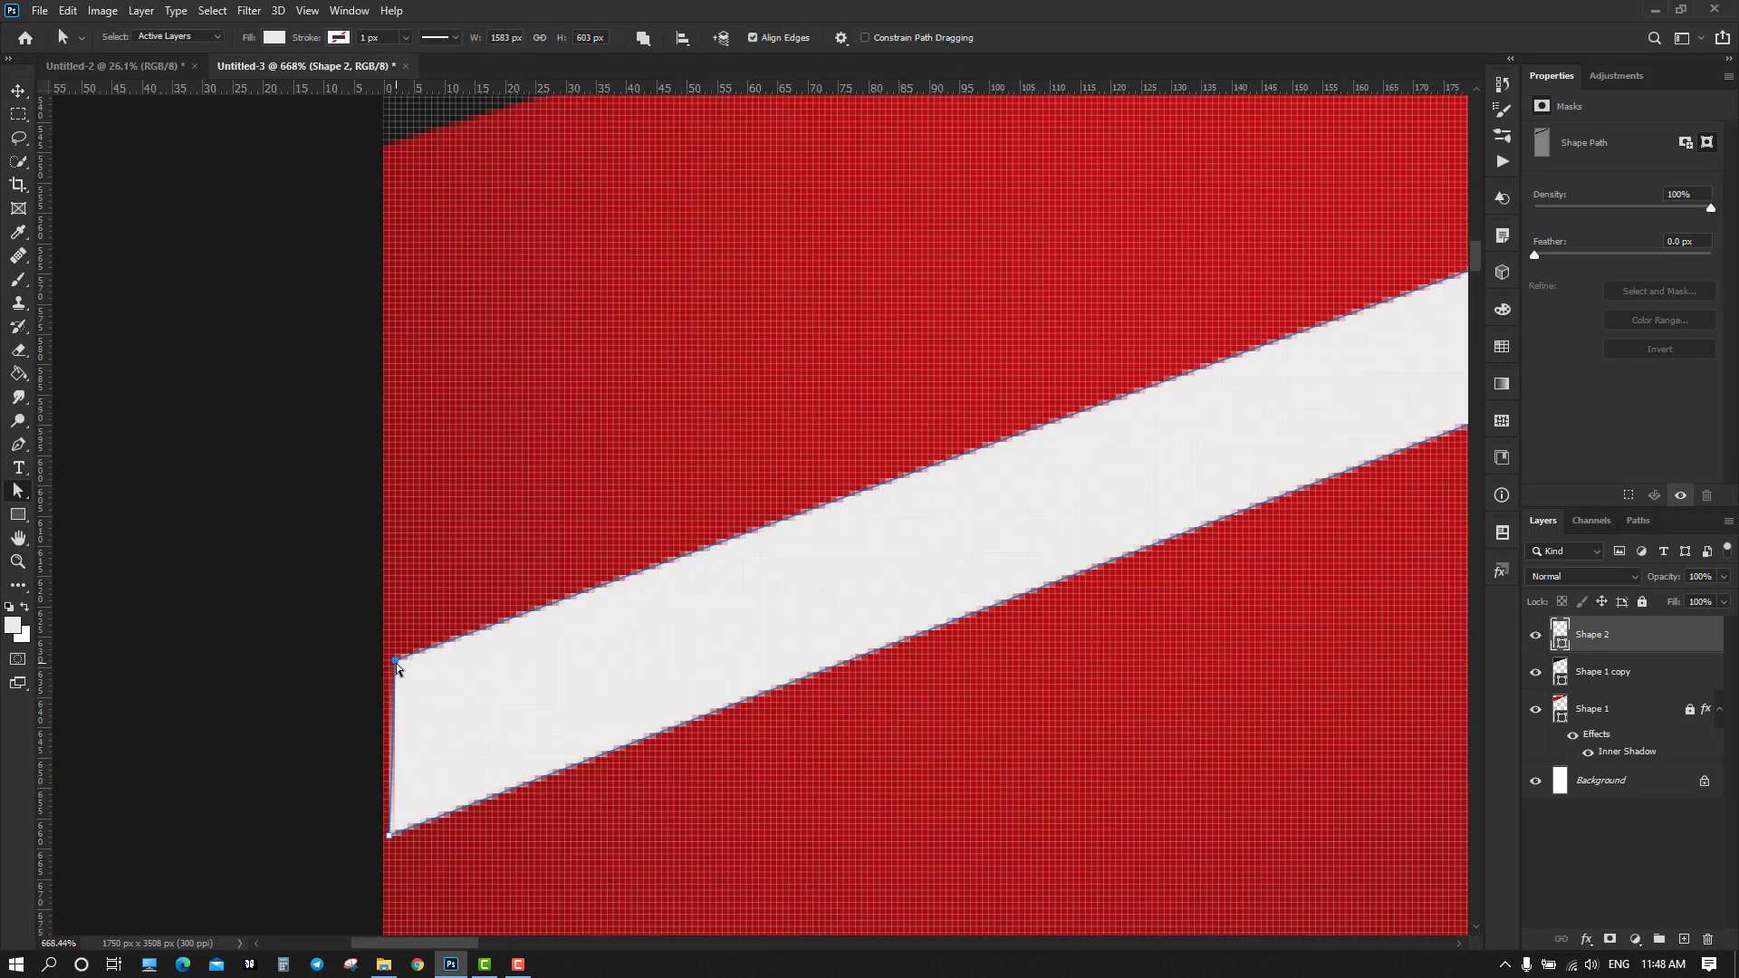
{"action": "left_click_drag", "start_coordinate": [395, 663], "coordinate": [389, 731]}
{"action": "scroll", "coordinate": [891, 468], "scroll_direction": "down", "scroll_amount": 5}
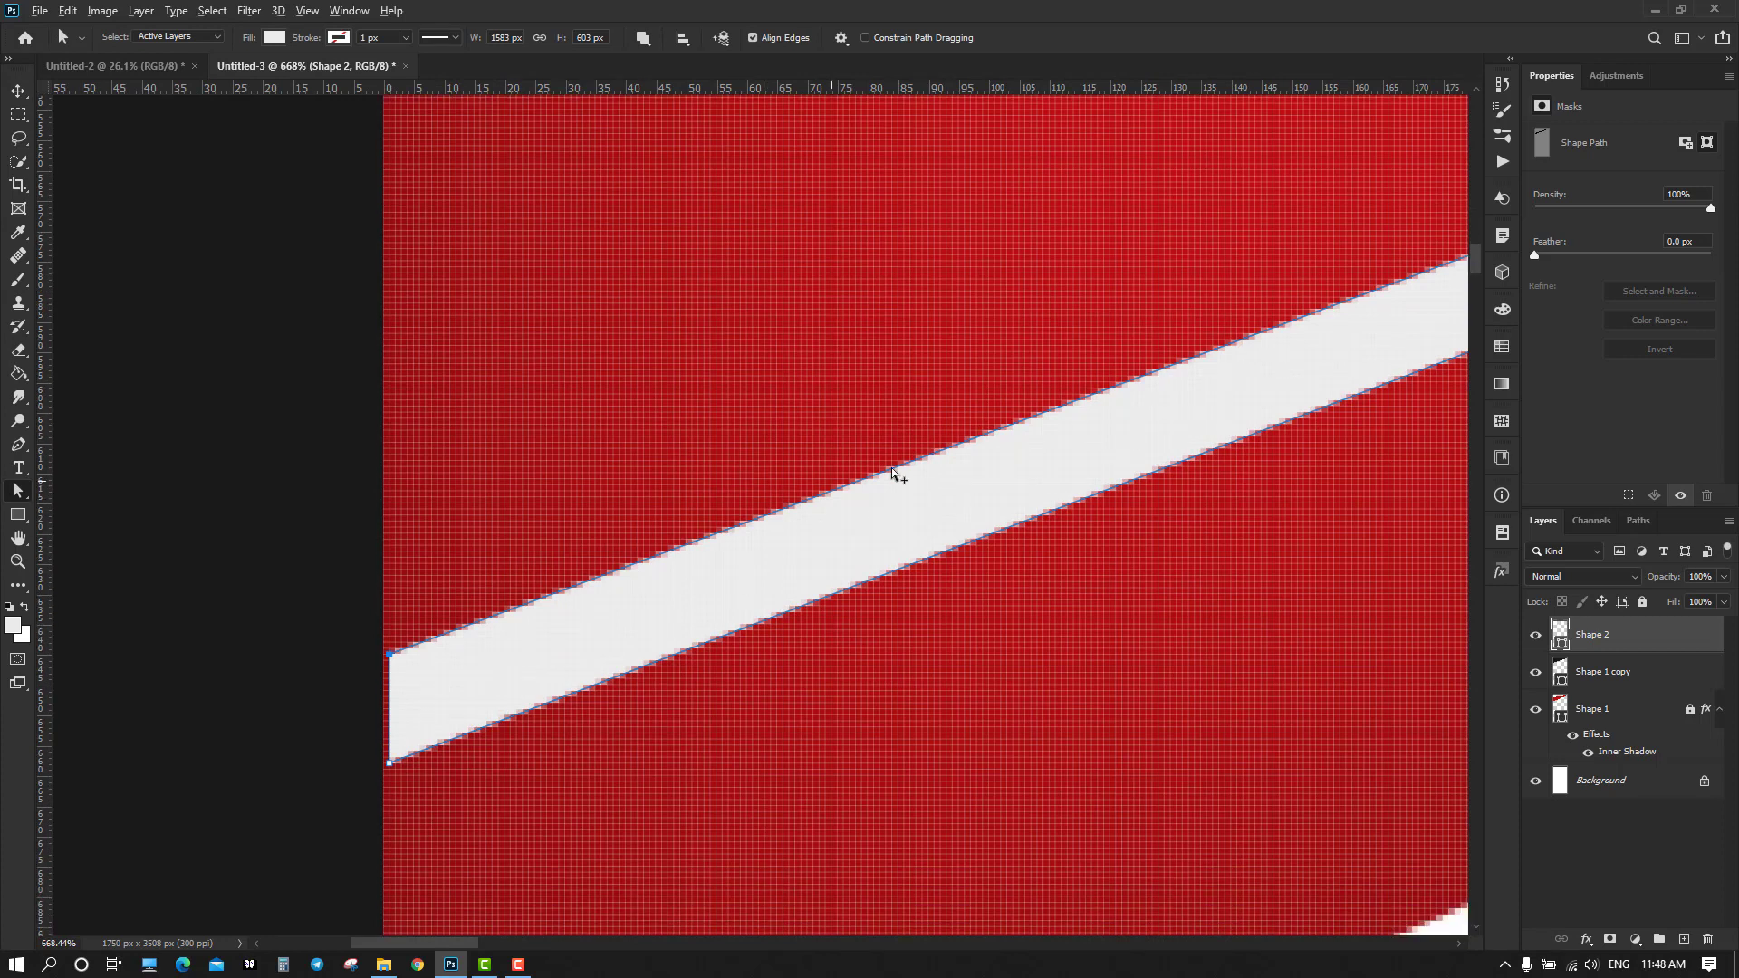
{"action": "scroll", "coordinate": [1155, 470], "scroll_direction": "up", "scroll_amount": 5}
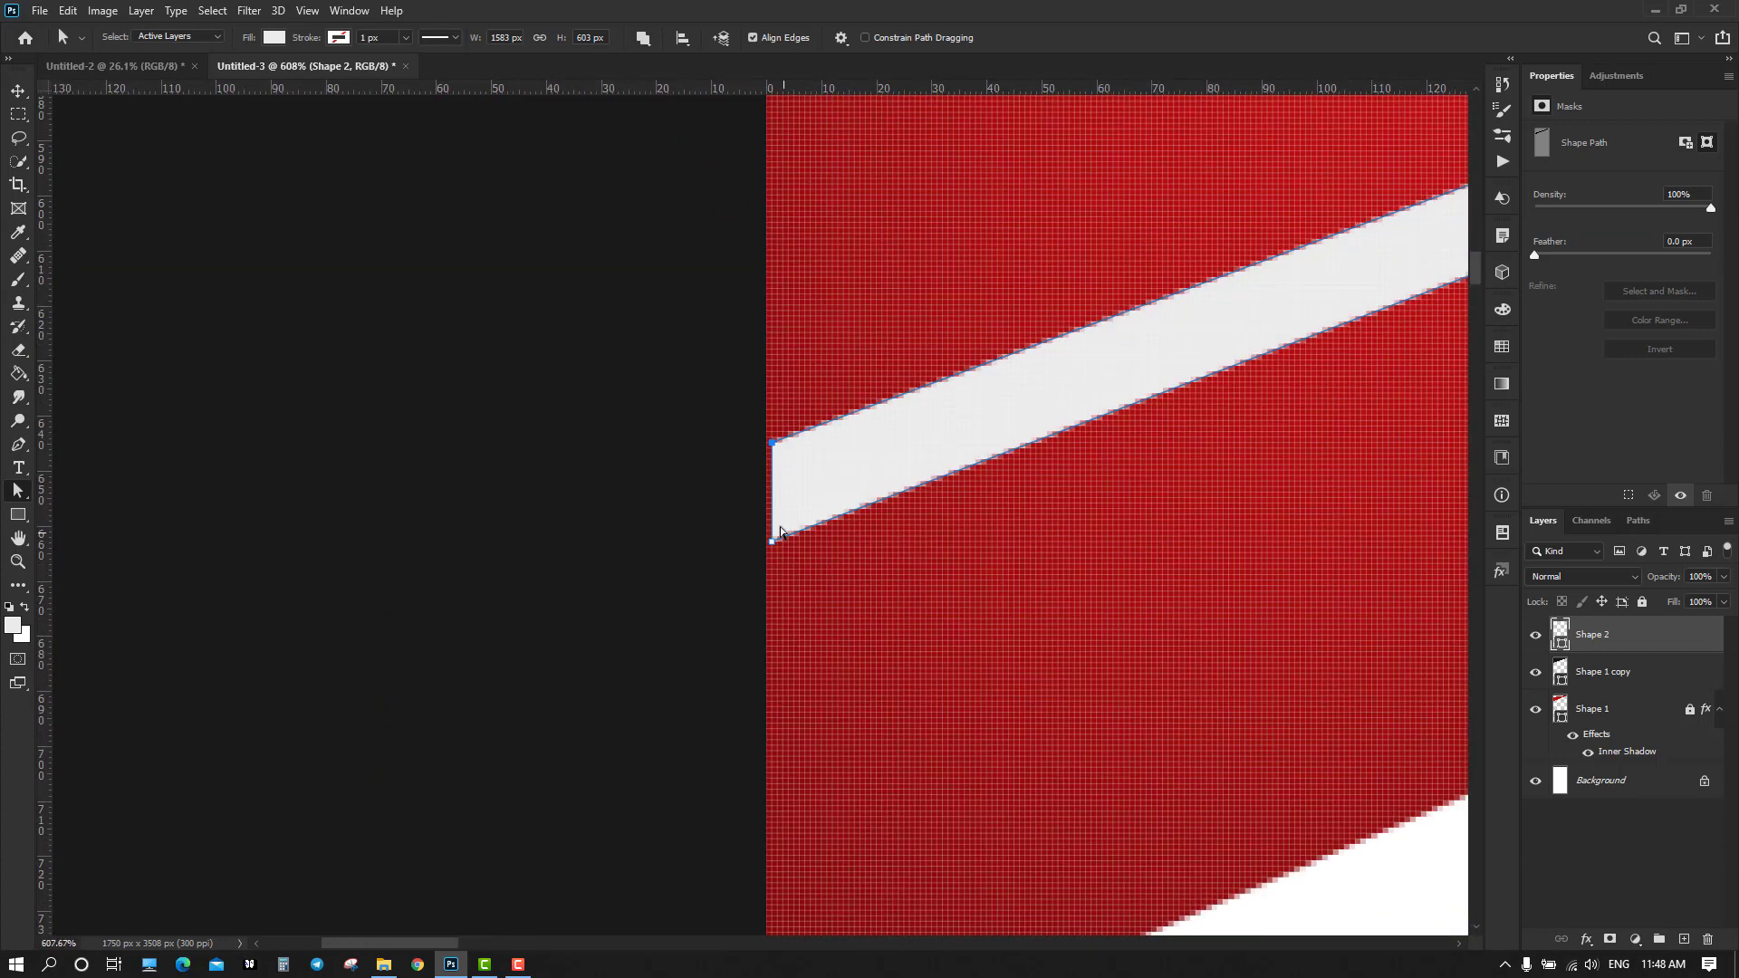
Lower the off-white strip's upper-left anchor point slightly more to thin its left end, and deselect the strip
{"action": "left_click_drag", "start_coordinate": [775, 445], "coordinate": [775, 469]}
{"action": "scroll", "coordinate": [1011, 618], "scroll_direction": "down", "scroll_amount": 7}
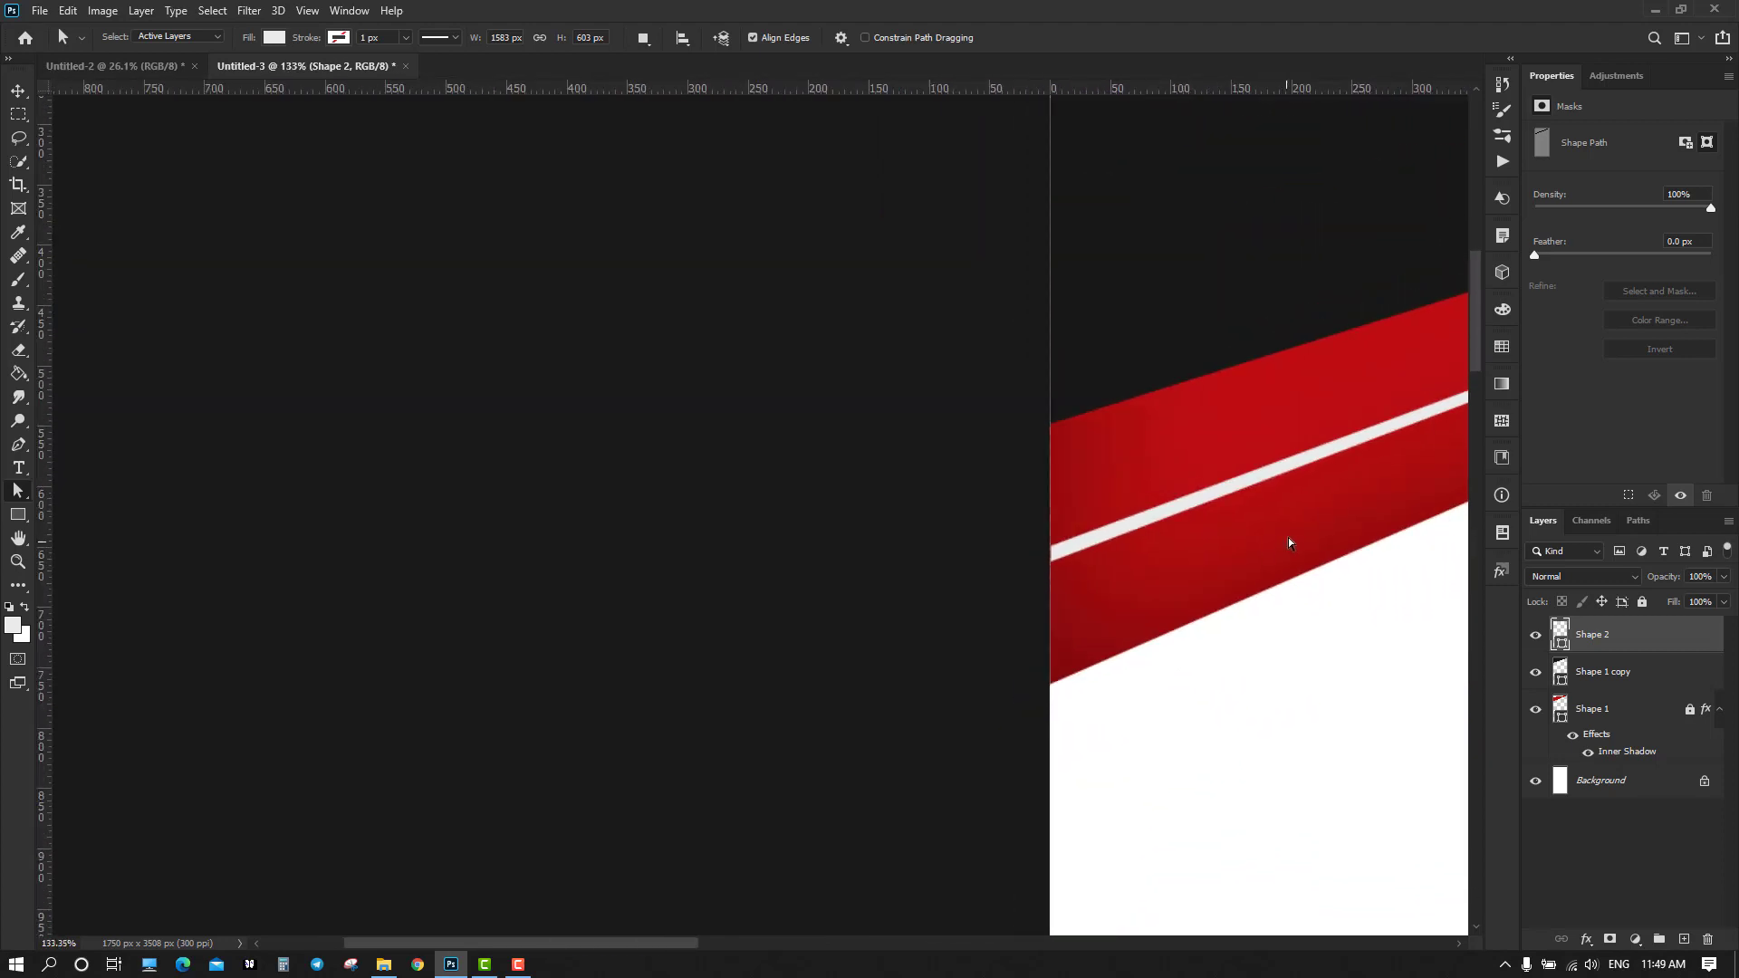
{"action": "scroll", "coordinate": [910, 476], "scroll_direction": "down", "scroll_amount": 5}
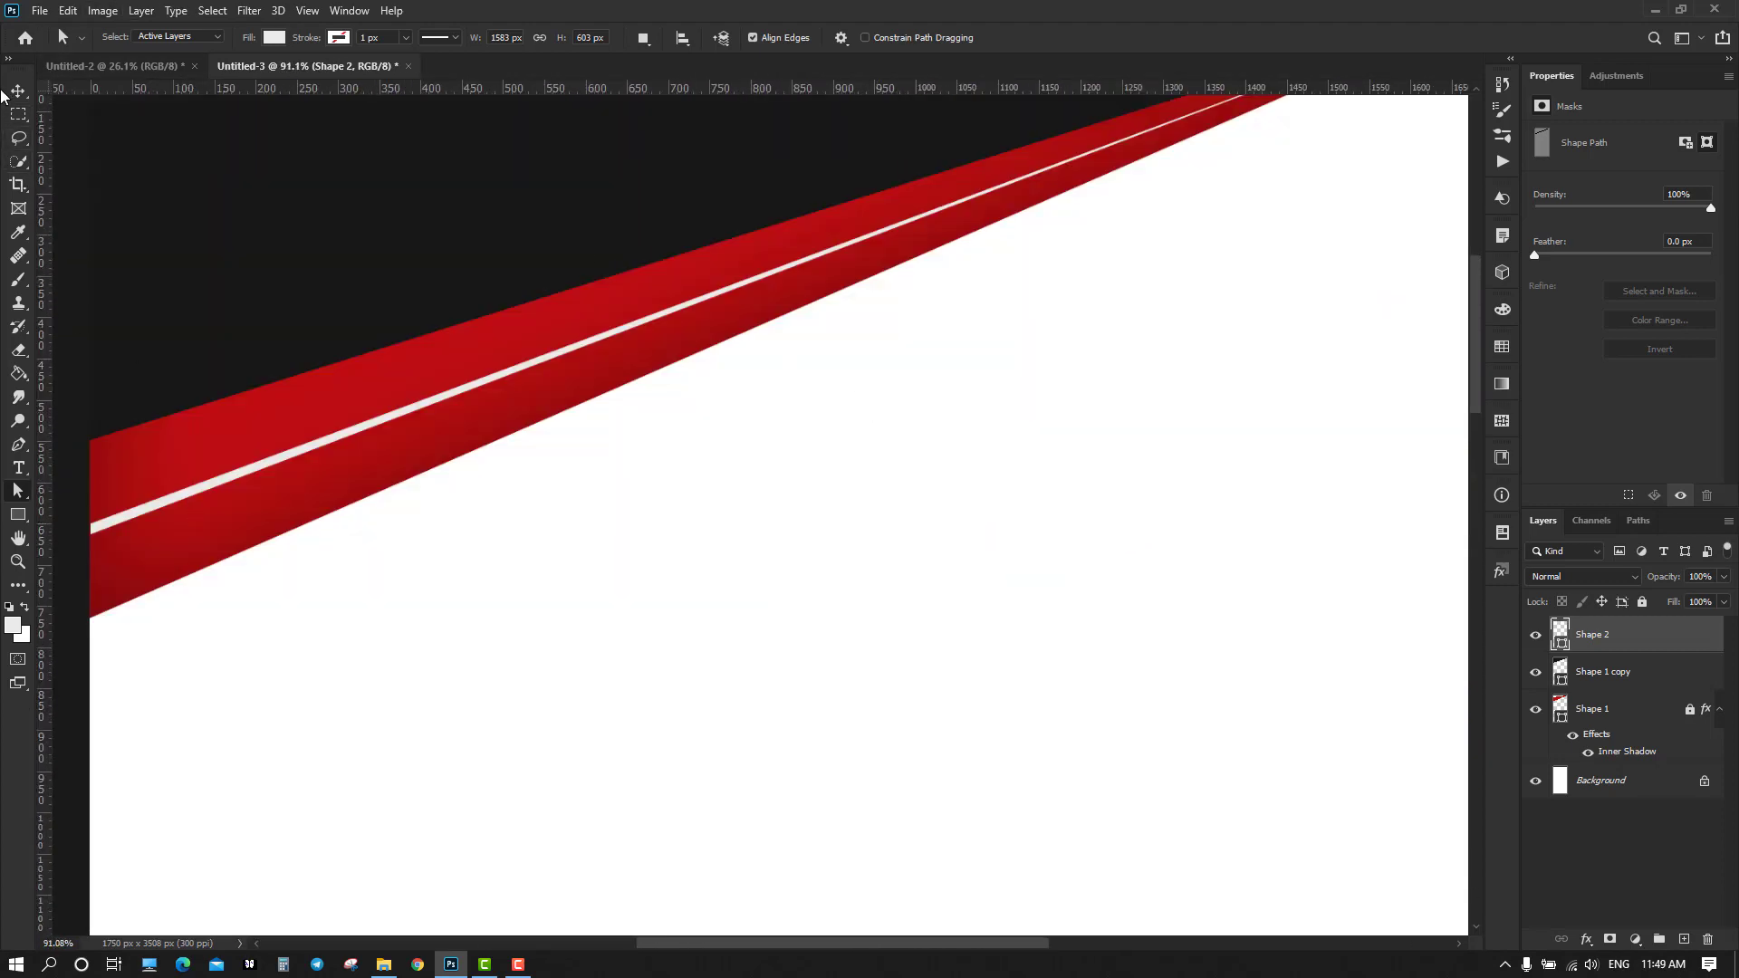
{"action": "left_click", "coordinate": [18, 90]}
{"action": "left_click", "coordinate": [269, 598]}
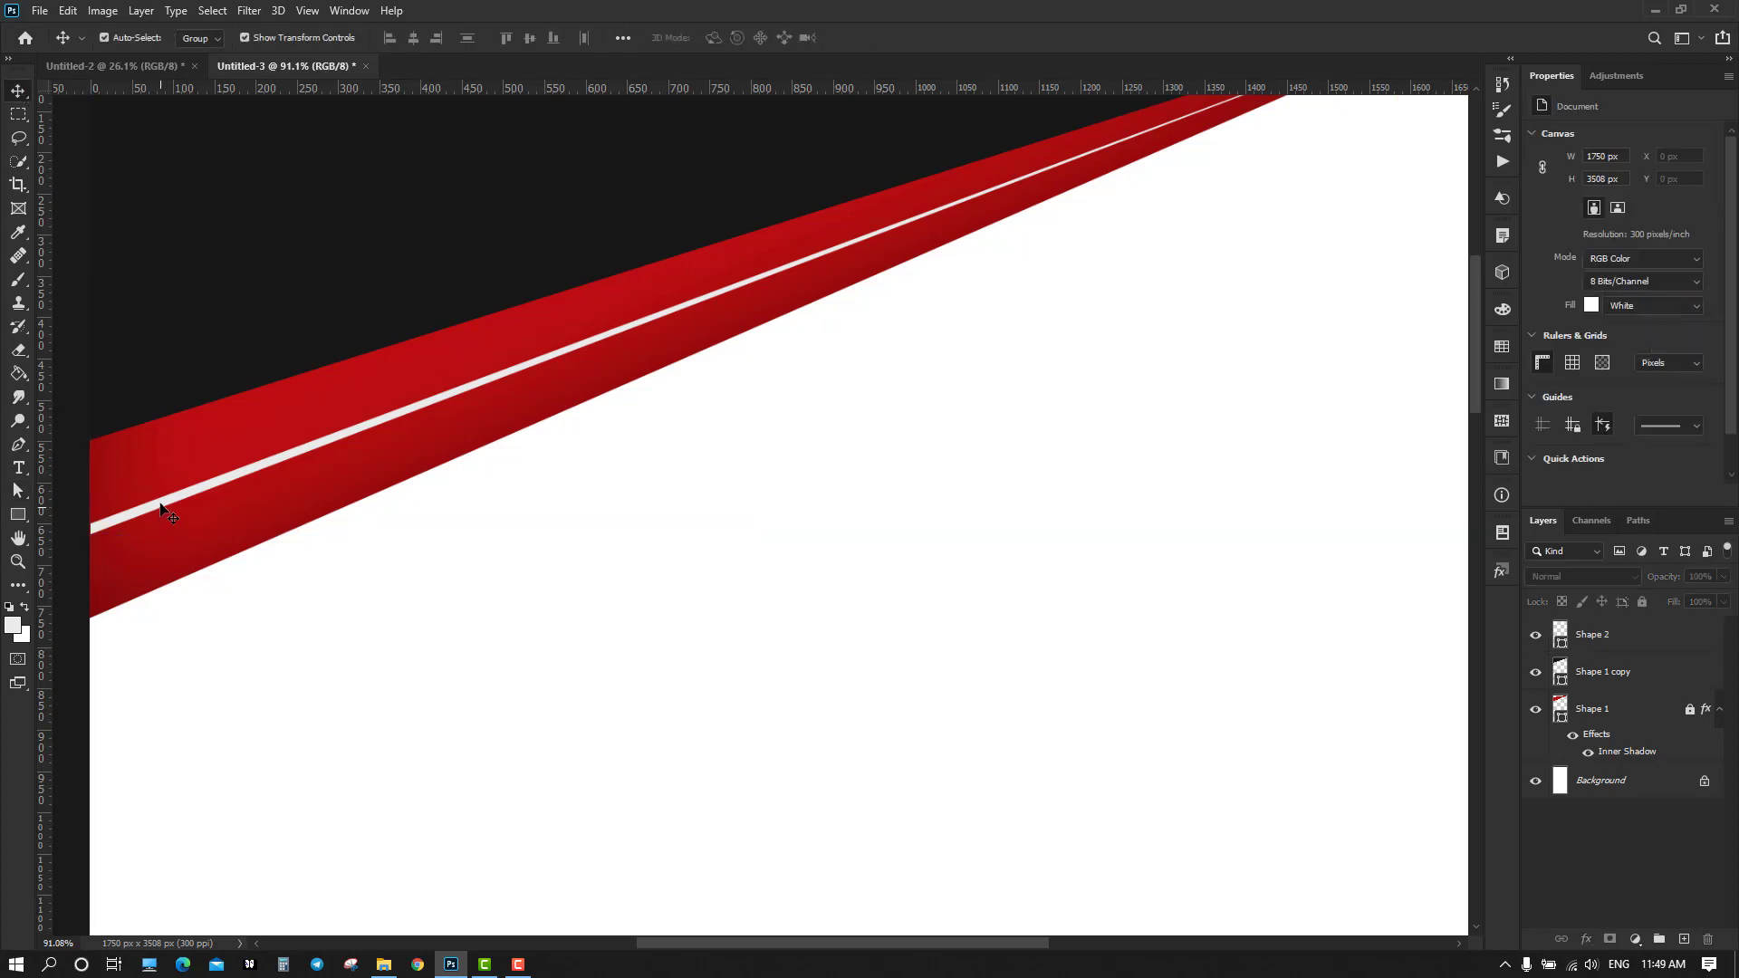
Select the off-white Shape 2 strip and set the foreground color to light gray dddada
{"action": "left_click", "coordinate": [161, 510]}
{"action": "left_click", "coordinate": [13, 624]}
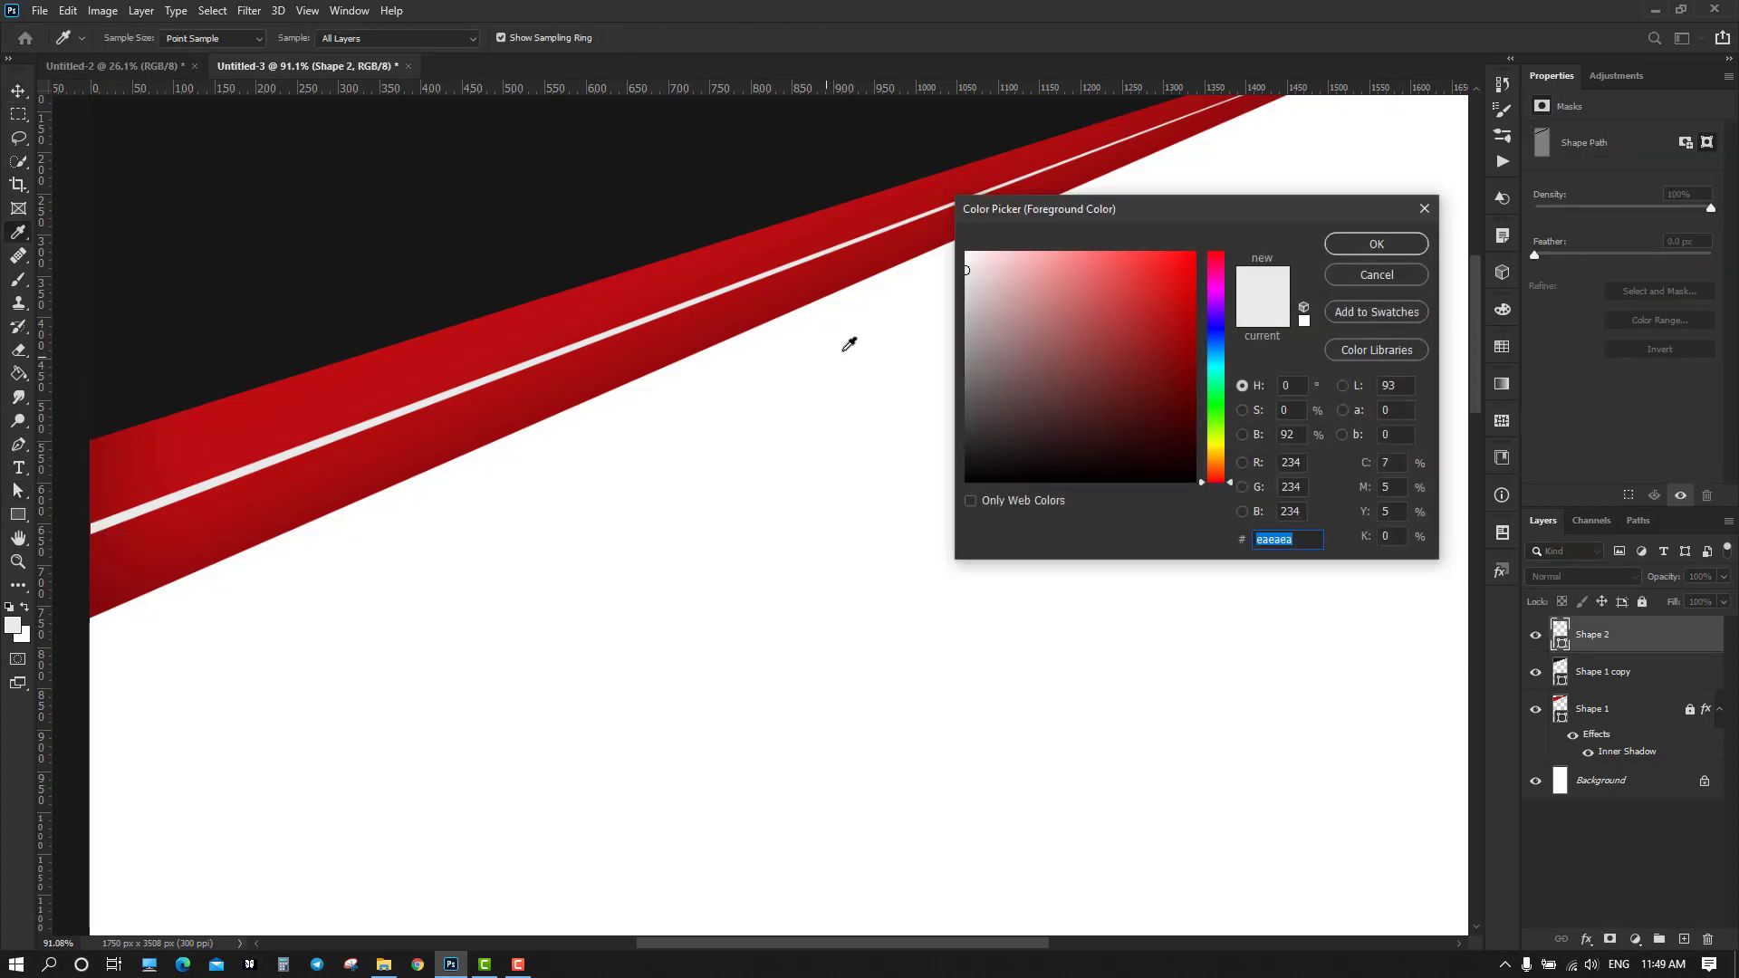
{"action": "left_click", "coordinate": [968, 281]}
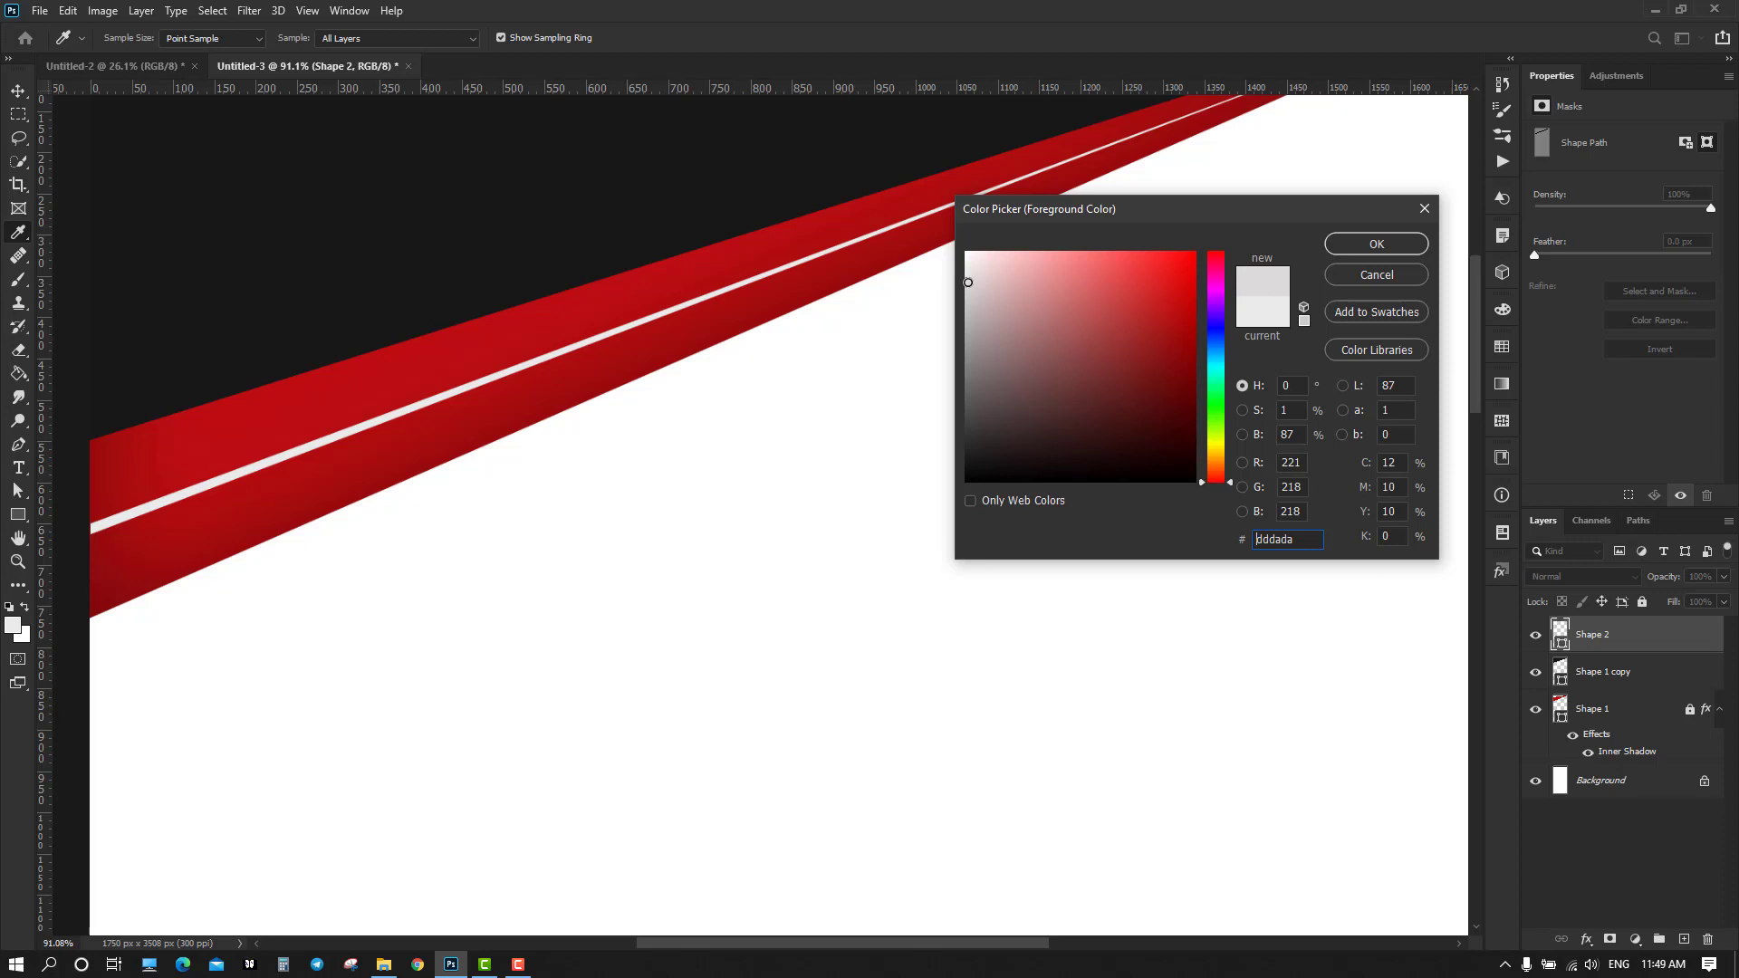
{"action": "left_click", "coordinate": [1376, 245]}
{"action": "key", "text": "v"}
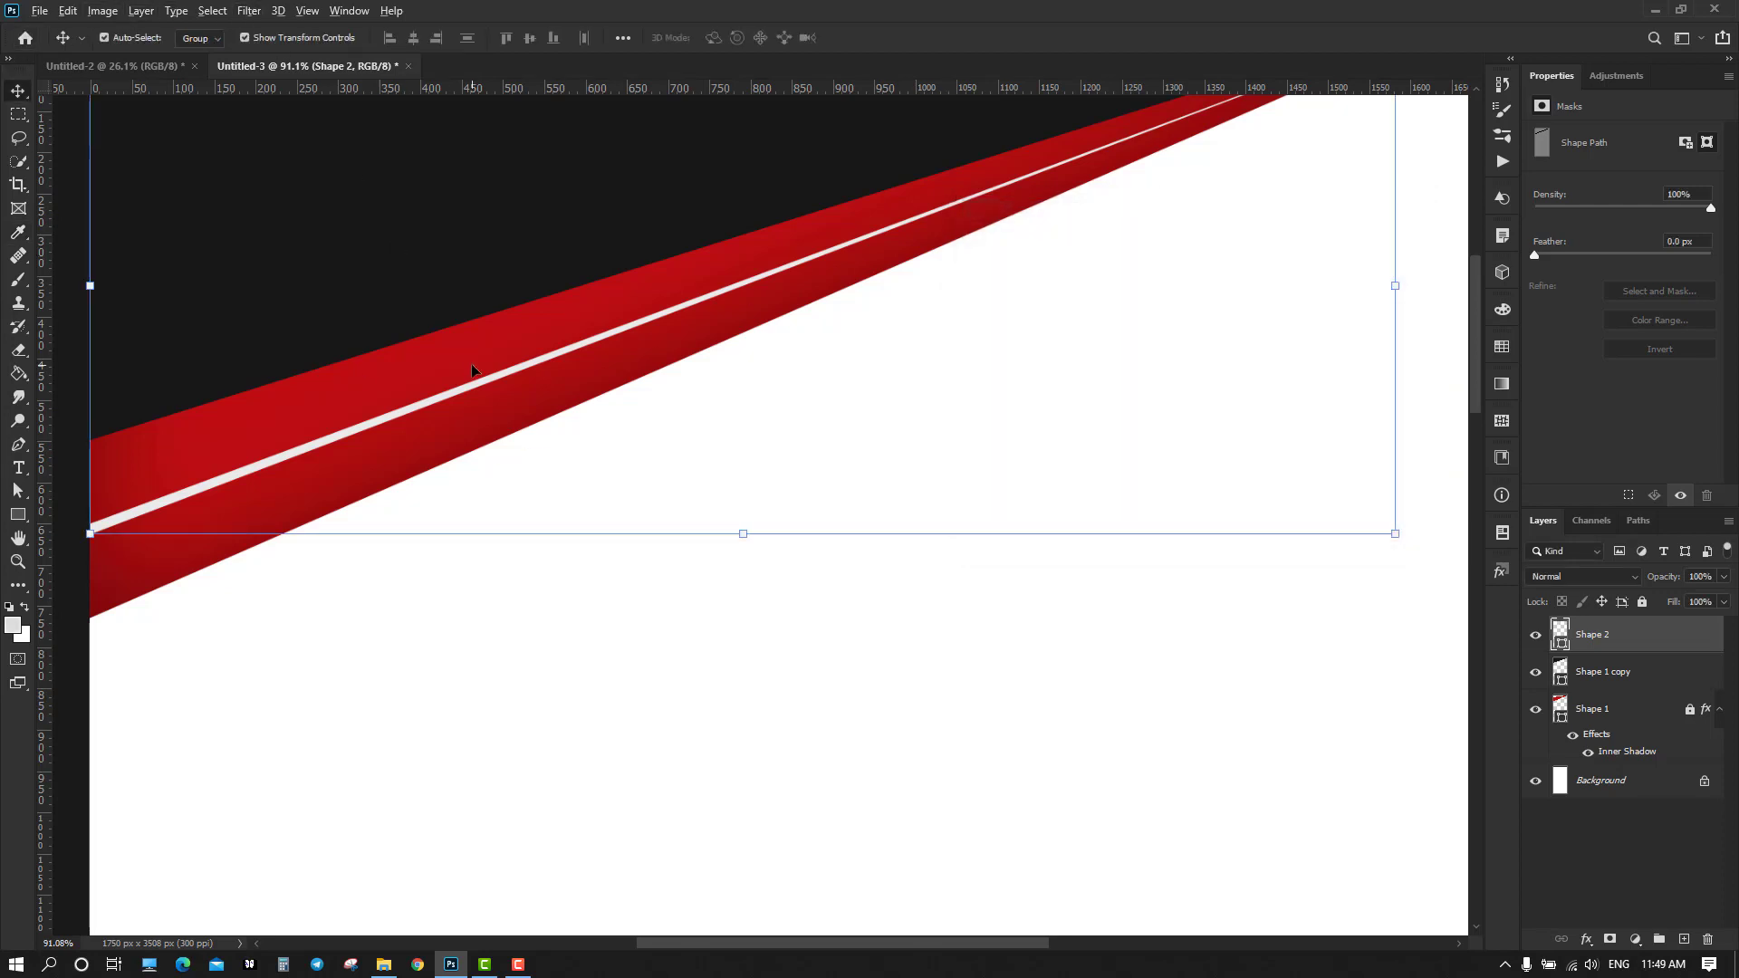
Rasterize the off-white strip and apply a wide Box Blur, turning it into a soft glow along the red band
{"action": "scroll", "coordinate": [472, 370], "scroll_direction": "down", "scroll_amount": 1}
{"action": "left_click", "coordinate": [259, 16]}
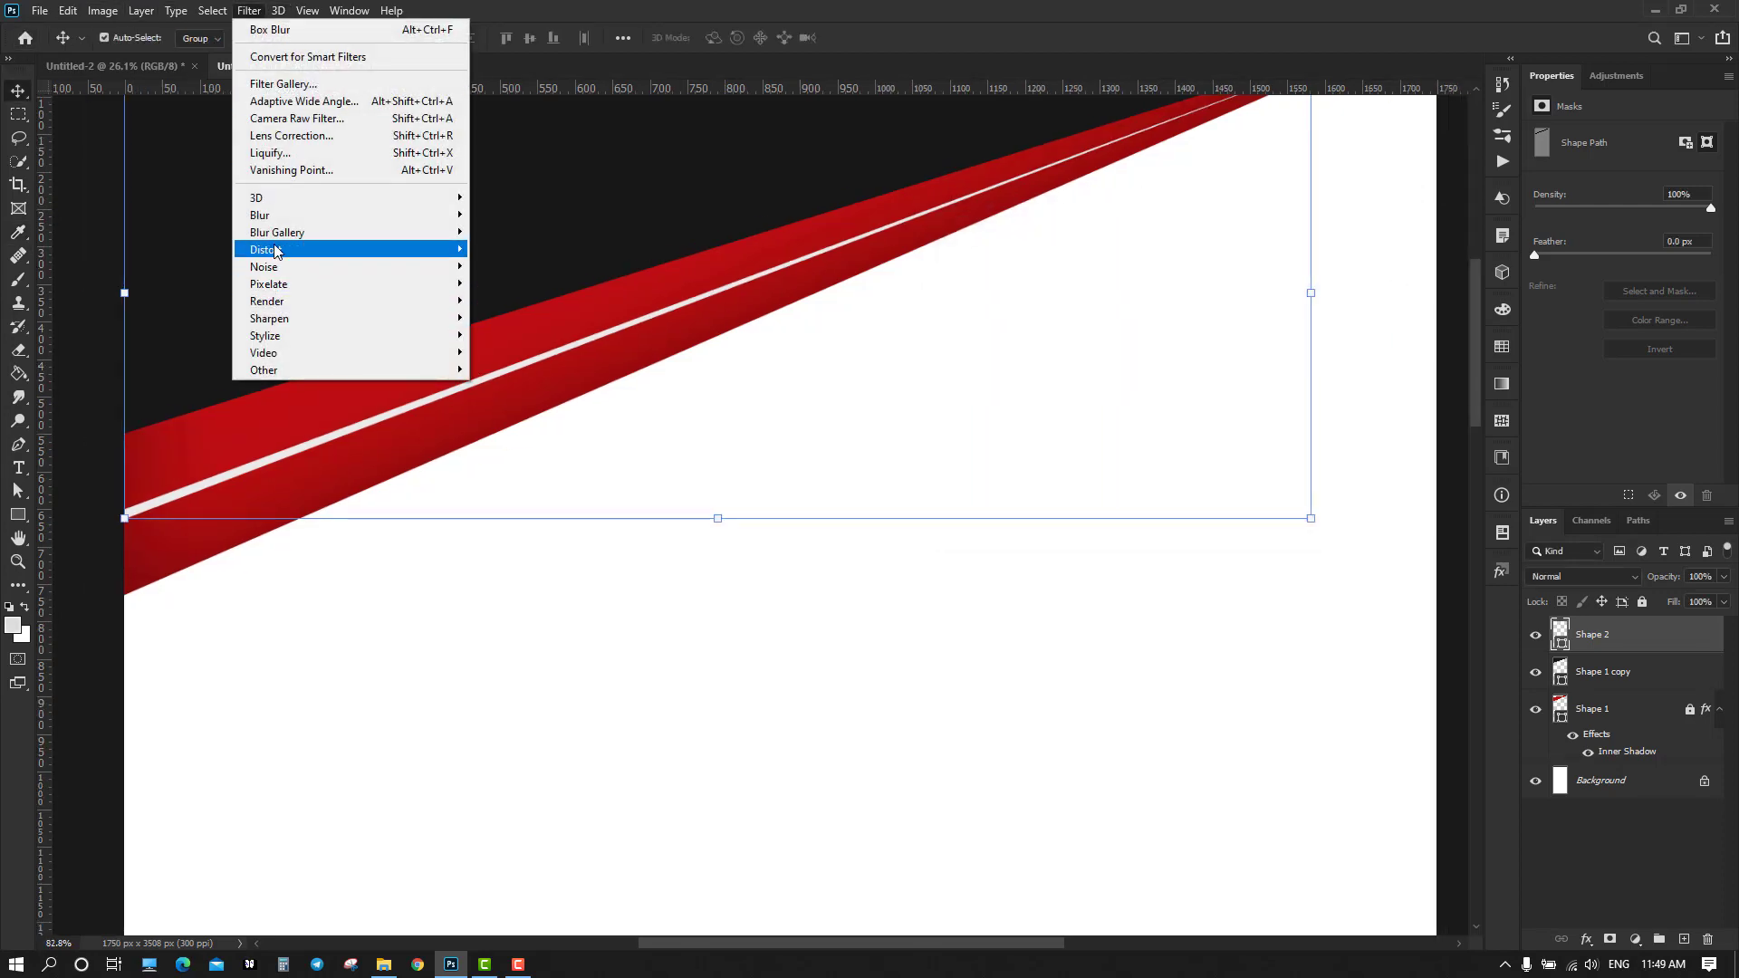
{"action": "mouse_move", "coordinate": [380, 215]}
{"action": "left_click", "coordinate": [550, 268]}
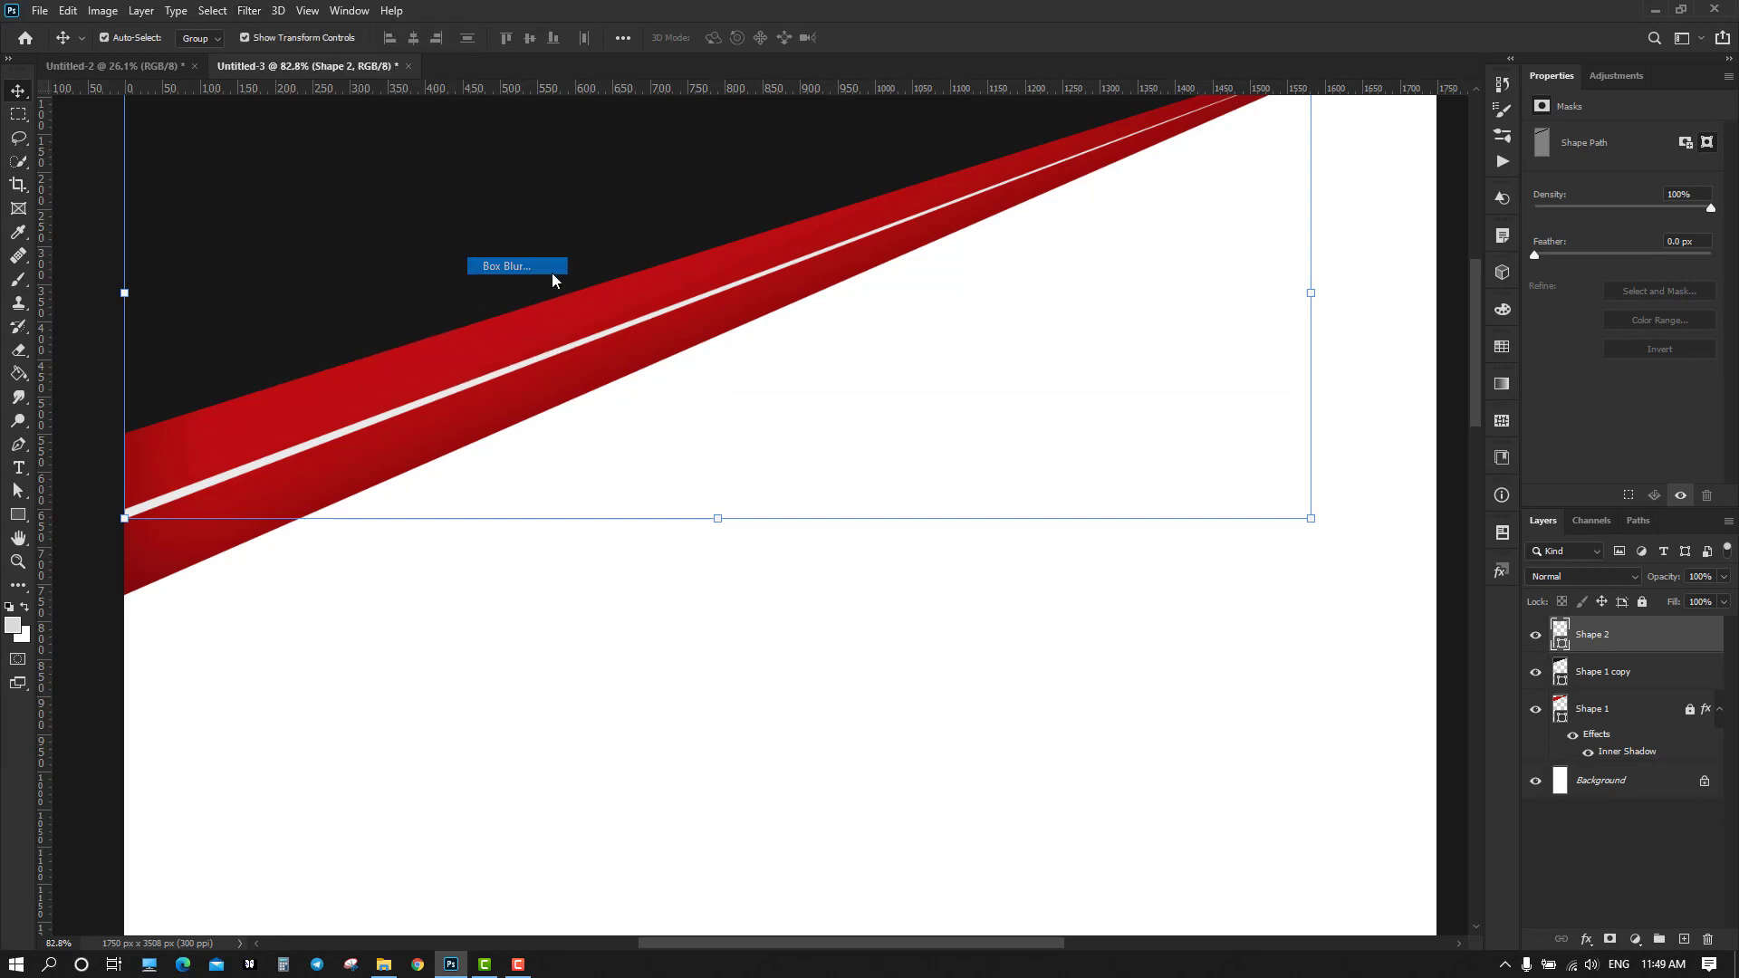
{"action": "left_click", "coordinate": [1000, 360]}
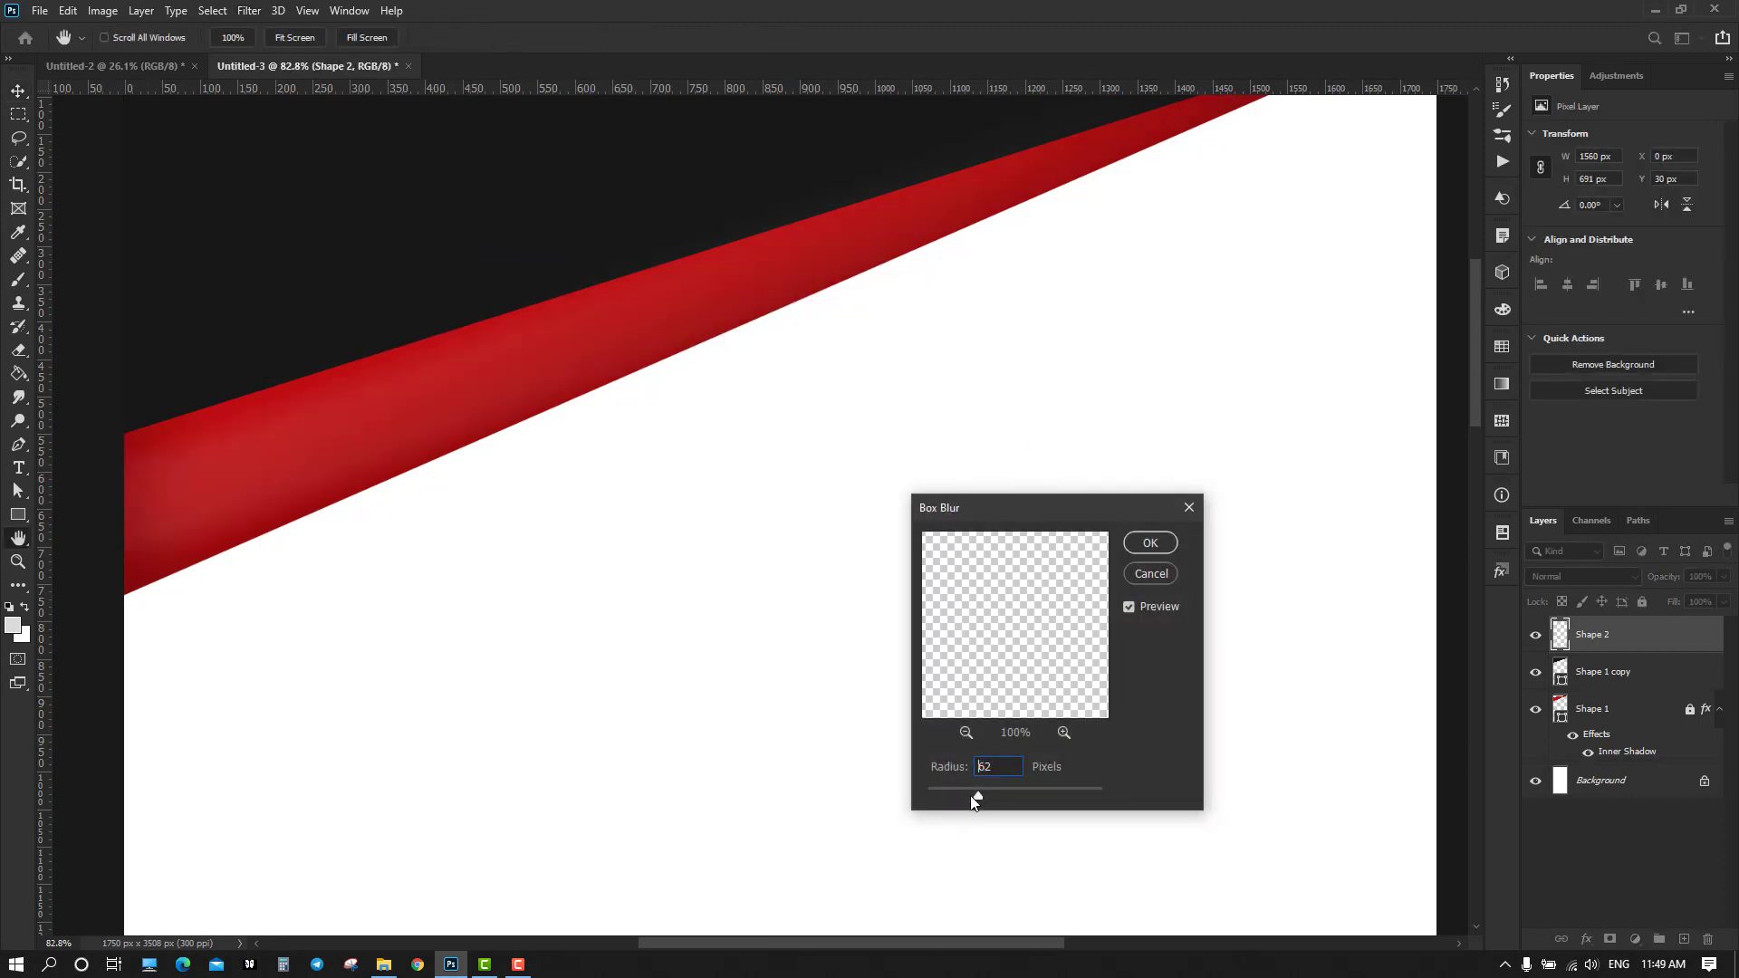
{"action": "left_click_drag", "start_coordinate": [973, 800], "coordinate": [965, 797]}
{"action": "left_click", "coordinate": [1150, 542]}
{"action": "left_click", "coordinate": [927, 659]}
Add a drop shadow effect to the dark Shape 1 copy layer
{"action": "scroll", "coordinate": [1036, 540], "scroll_direction": "down", "scroll_amount": 3}
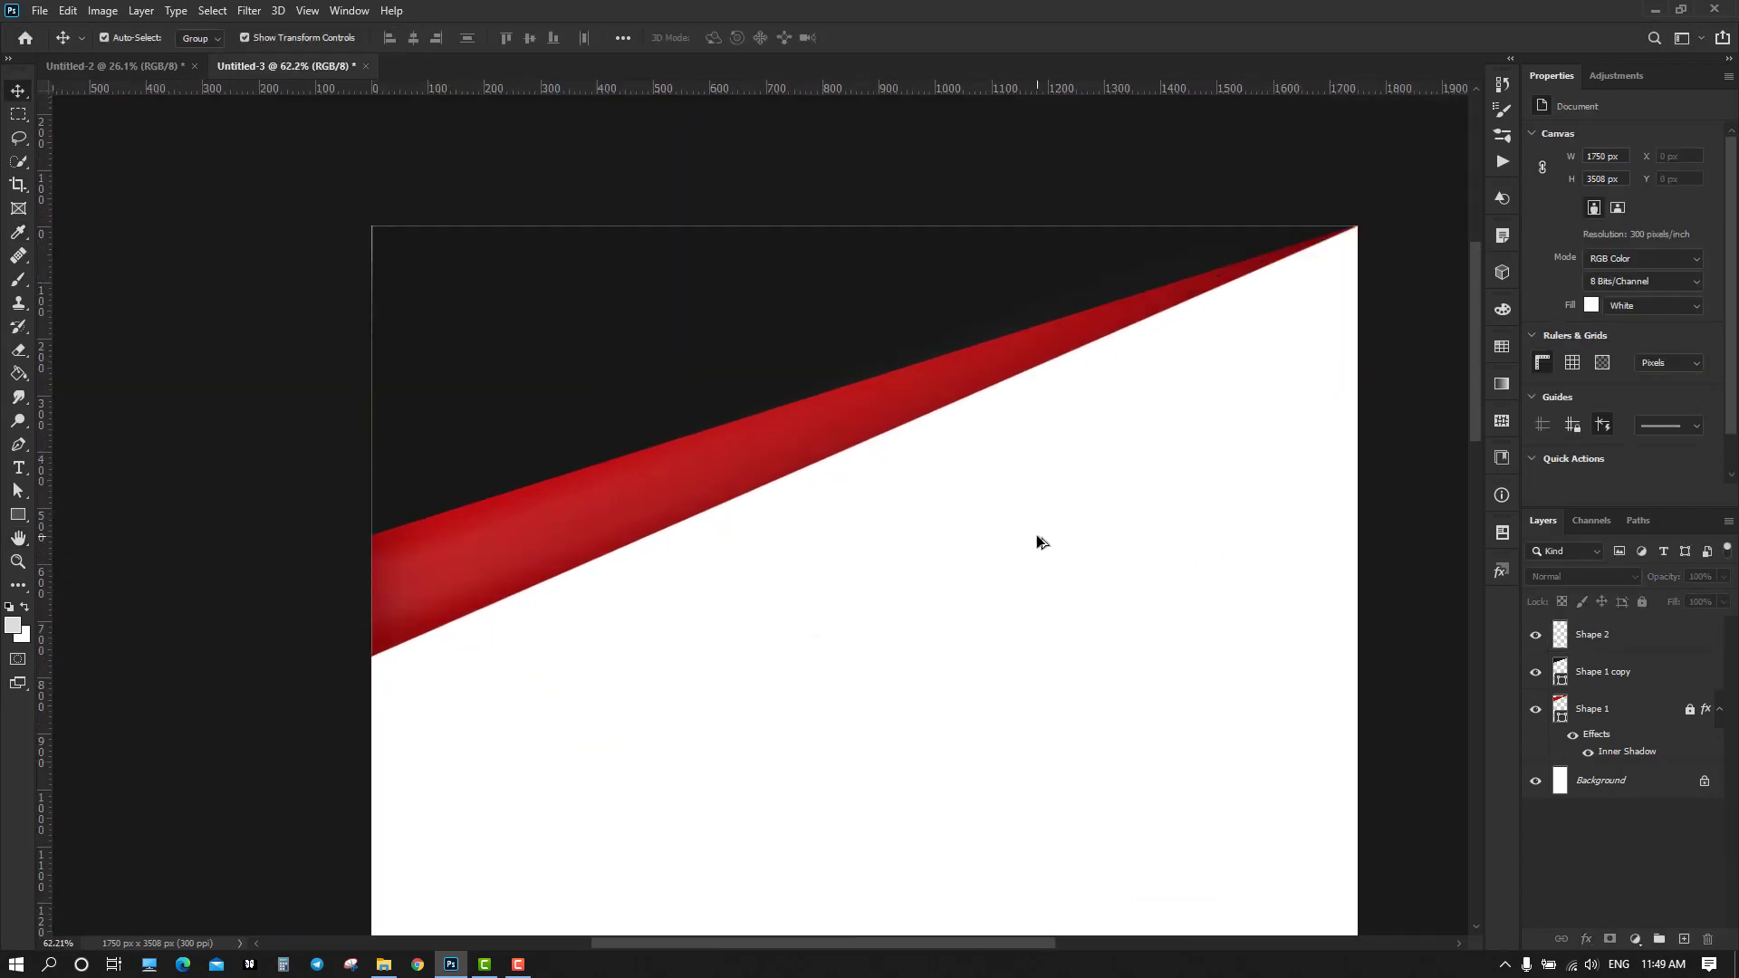
{"action": "scroll", "coordinate": [1072, 574], "scroll_direction": "up", "scroll_amount": 2}
{"action": "scroll", "coordinate": [1008, 626], "scroll_direction": "down", "scroll_amount": 3}
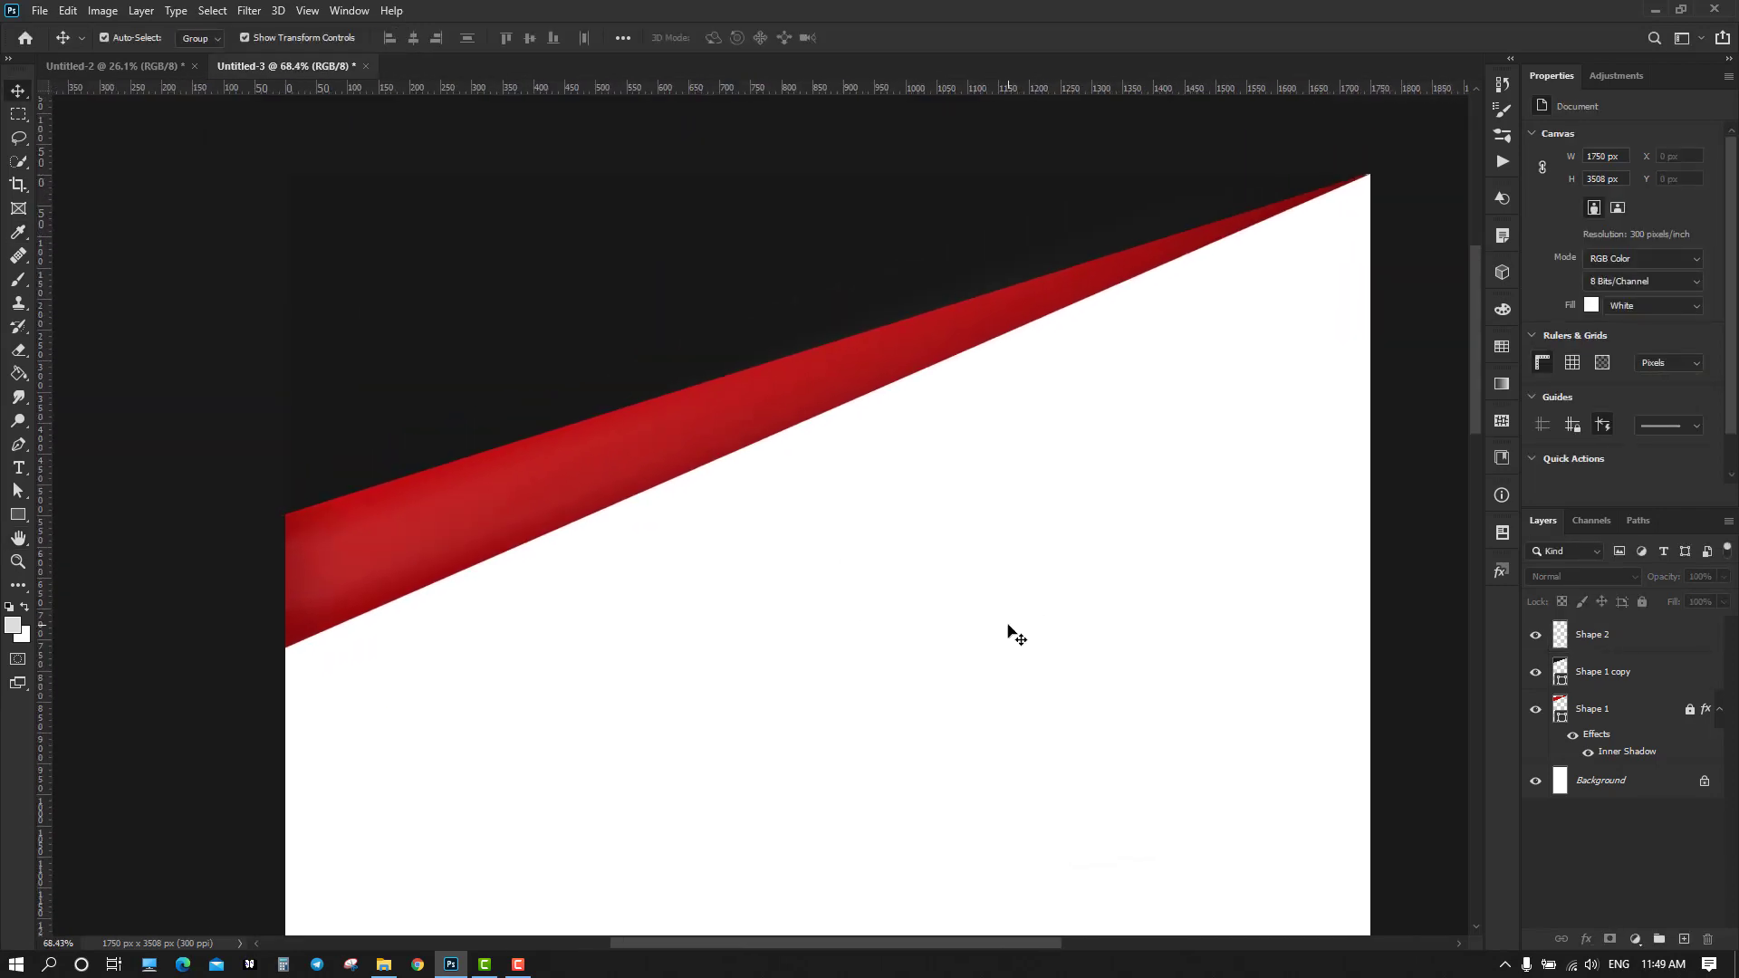
{"action": "scroll", "coordinate": [1008, 626], "scroll_direction": "up", "scroll_amount": 1}
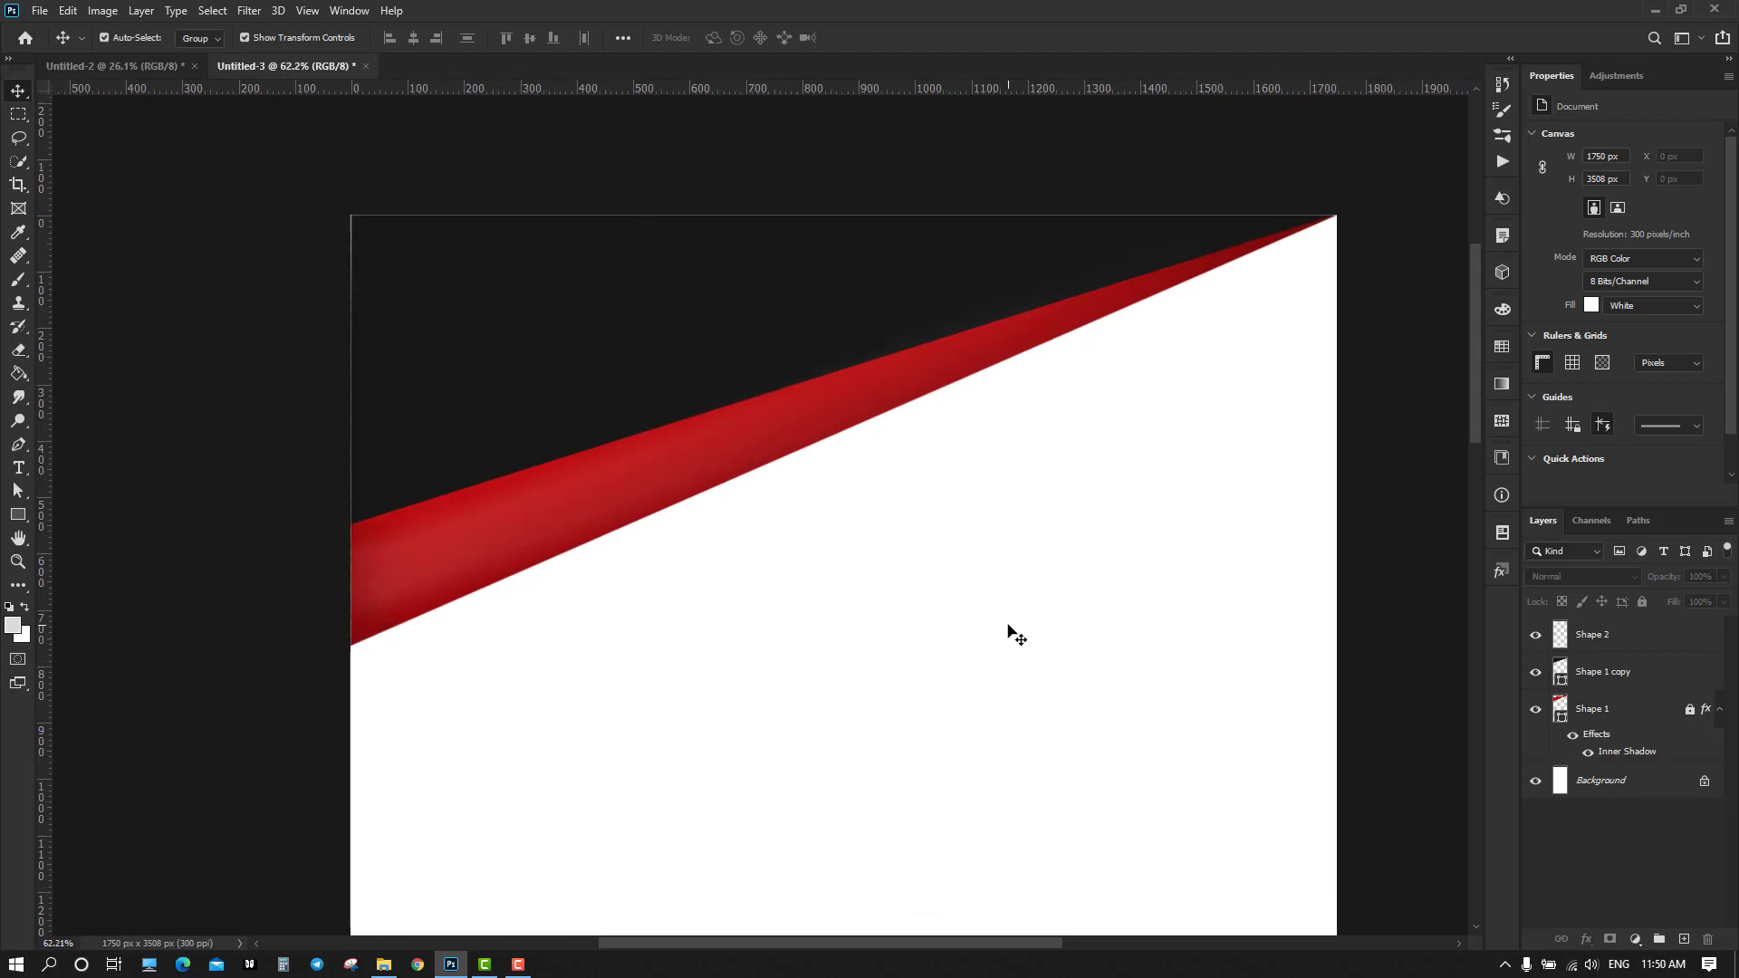
{"action": "left_click", "coordinate": [629, 360]}
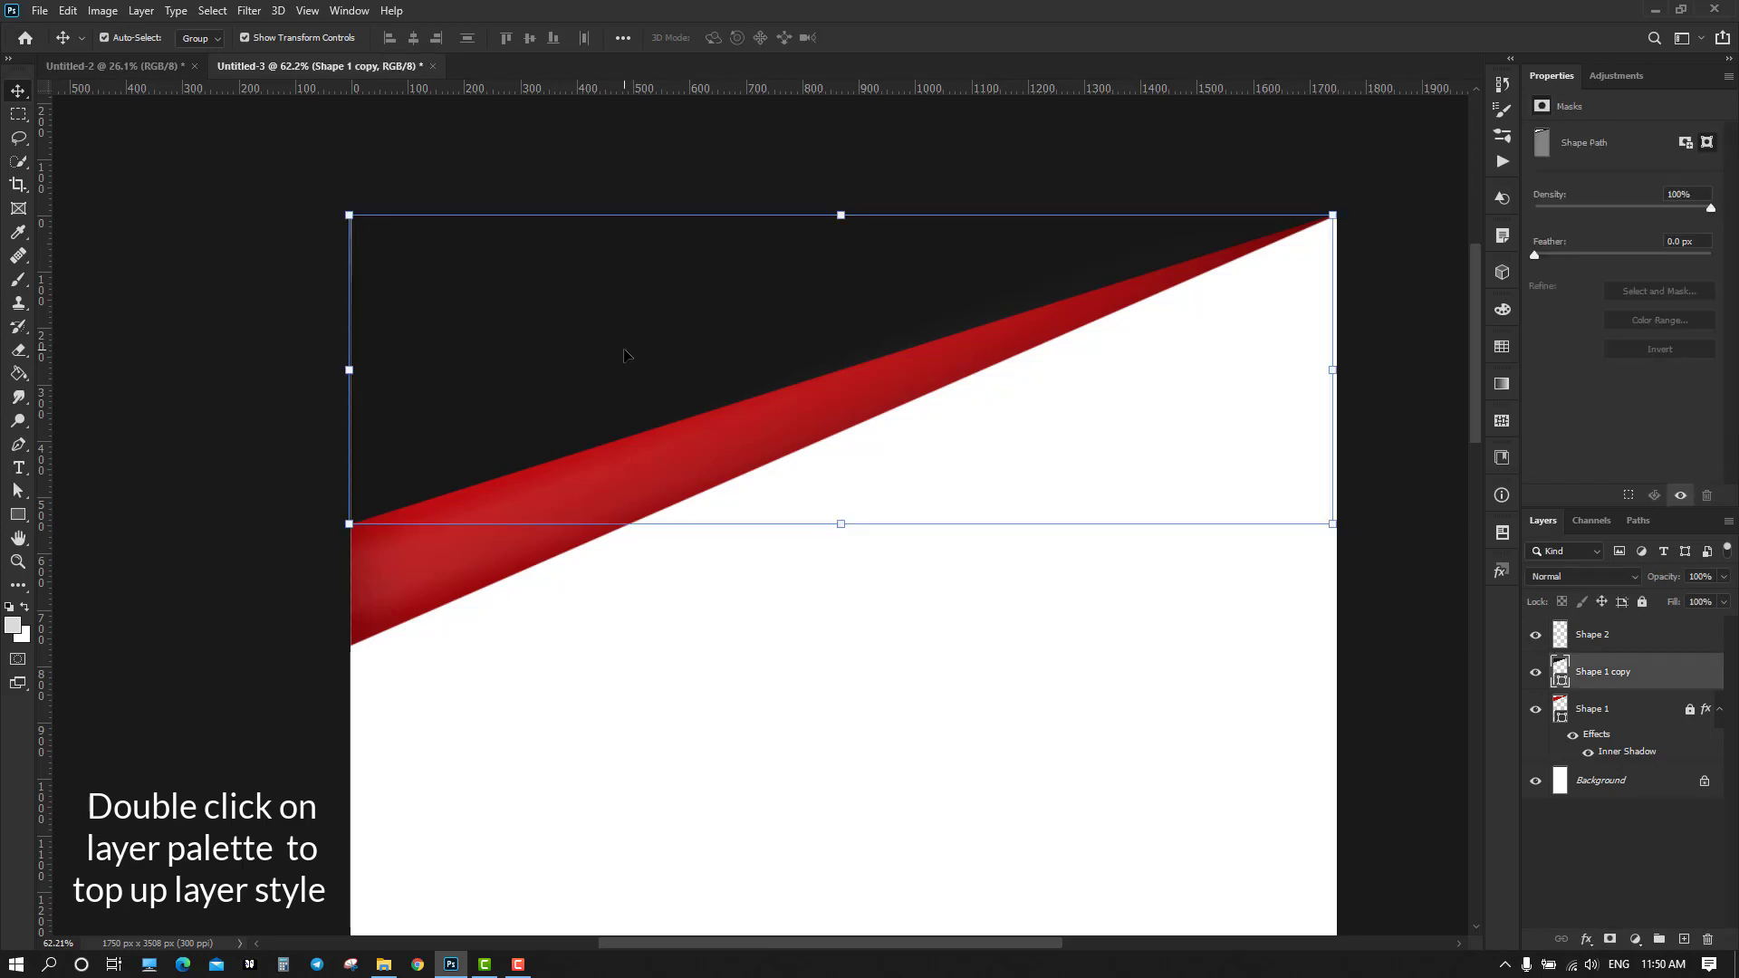
{"action": "double_click", "coordinate": [1677, 690]}
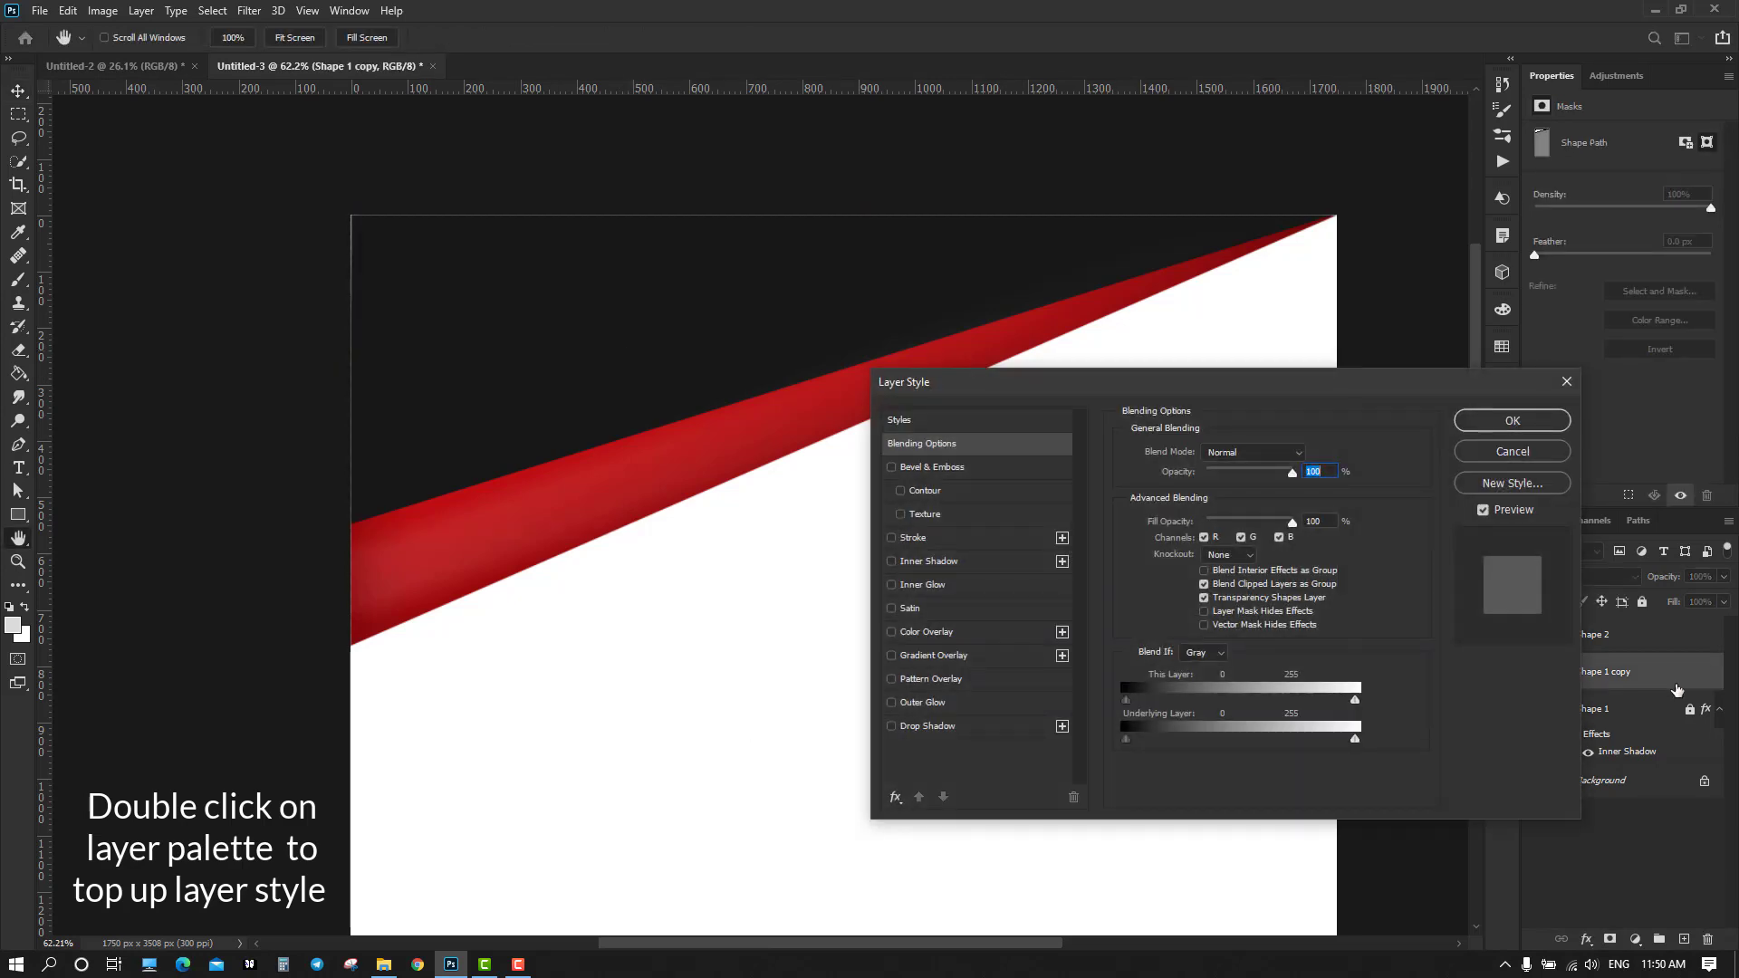
{"action": "left_click", "coordinate": [980, 729]}
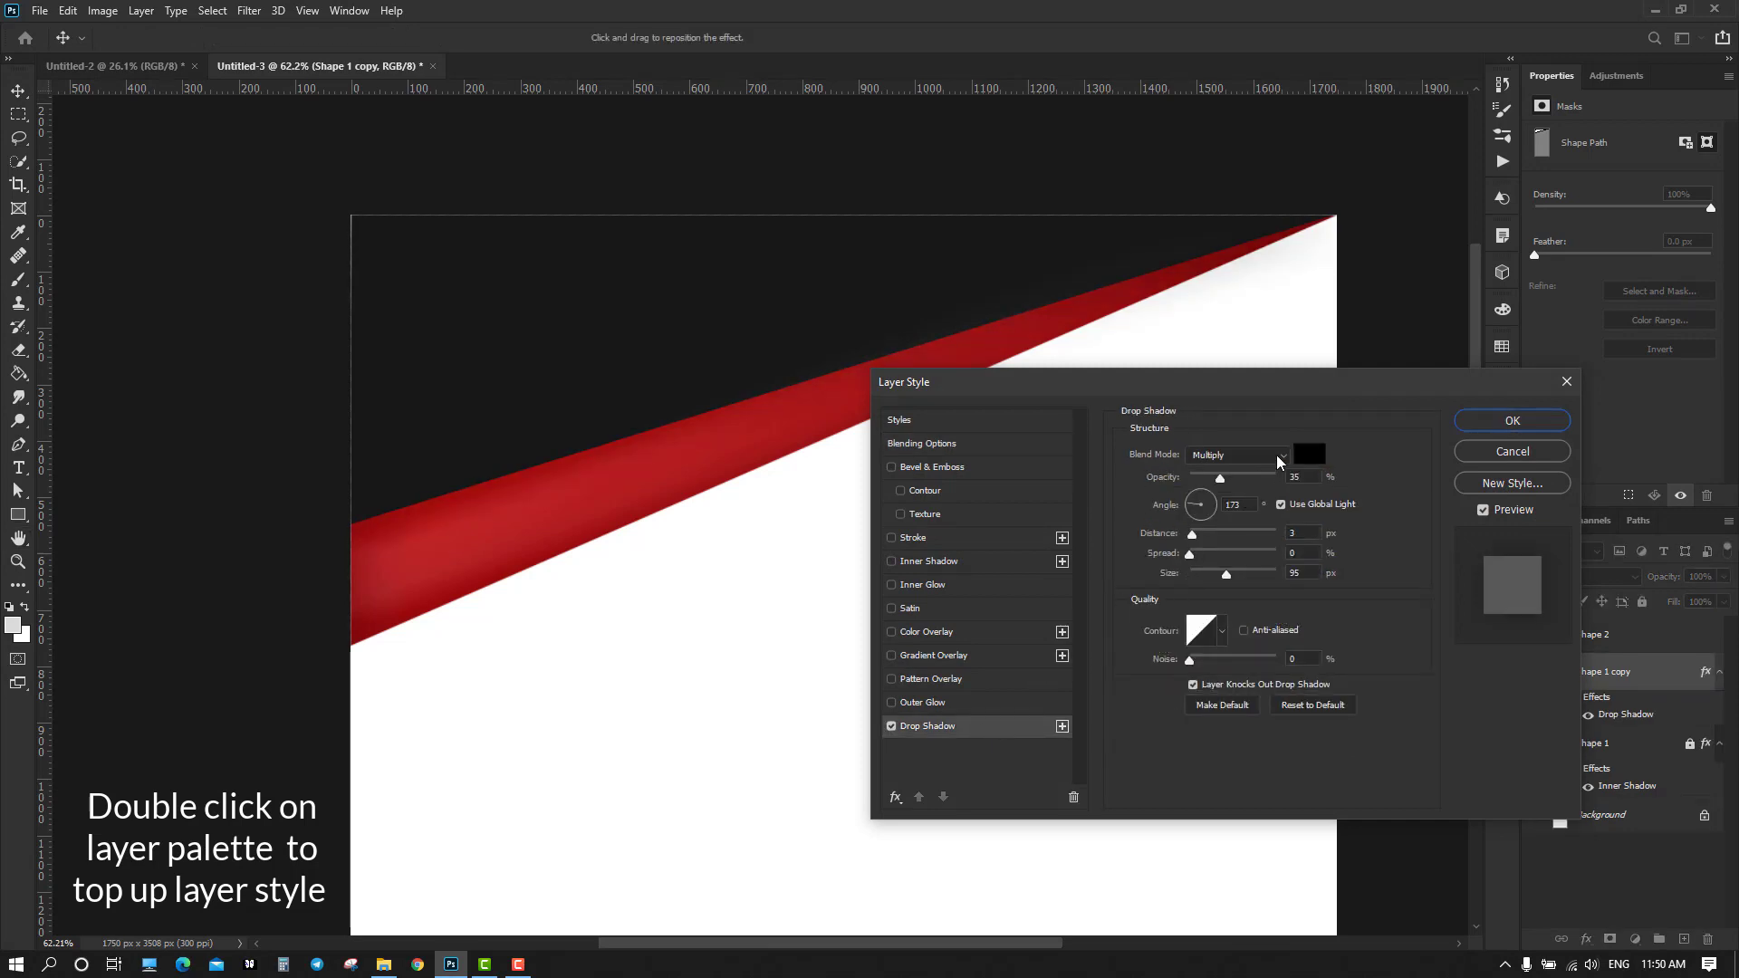
Set the drop shadow to Multiply blend mode with black 000000 as its color, and apply the layer style
{"action": "left_click", "coordinate": [1277, 455]}
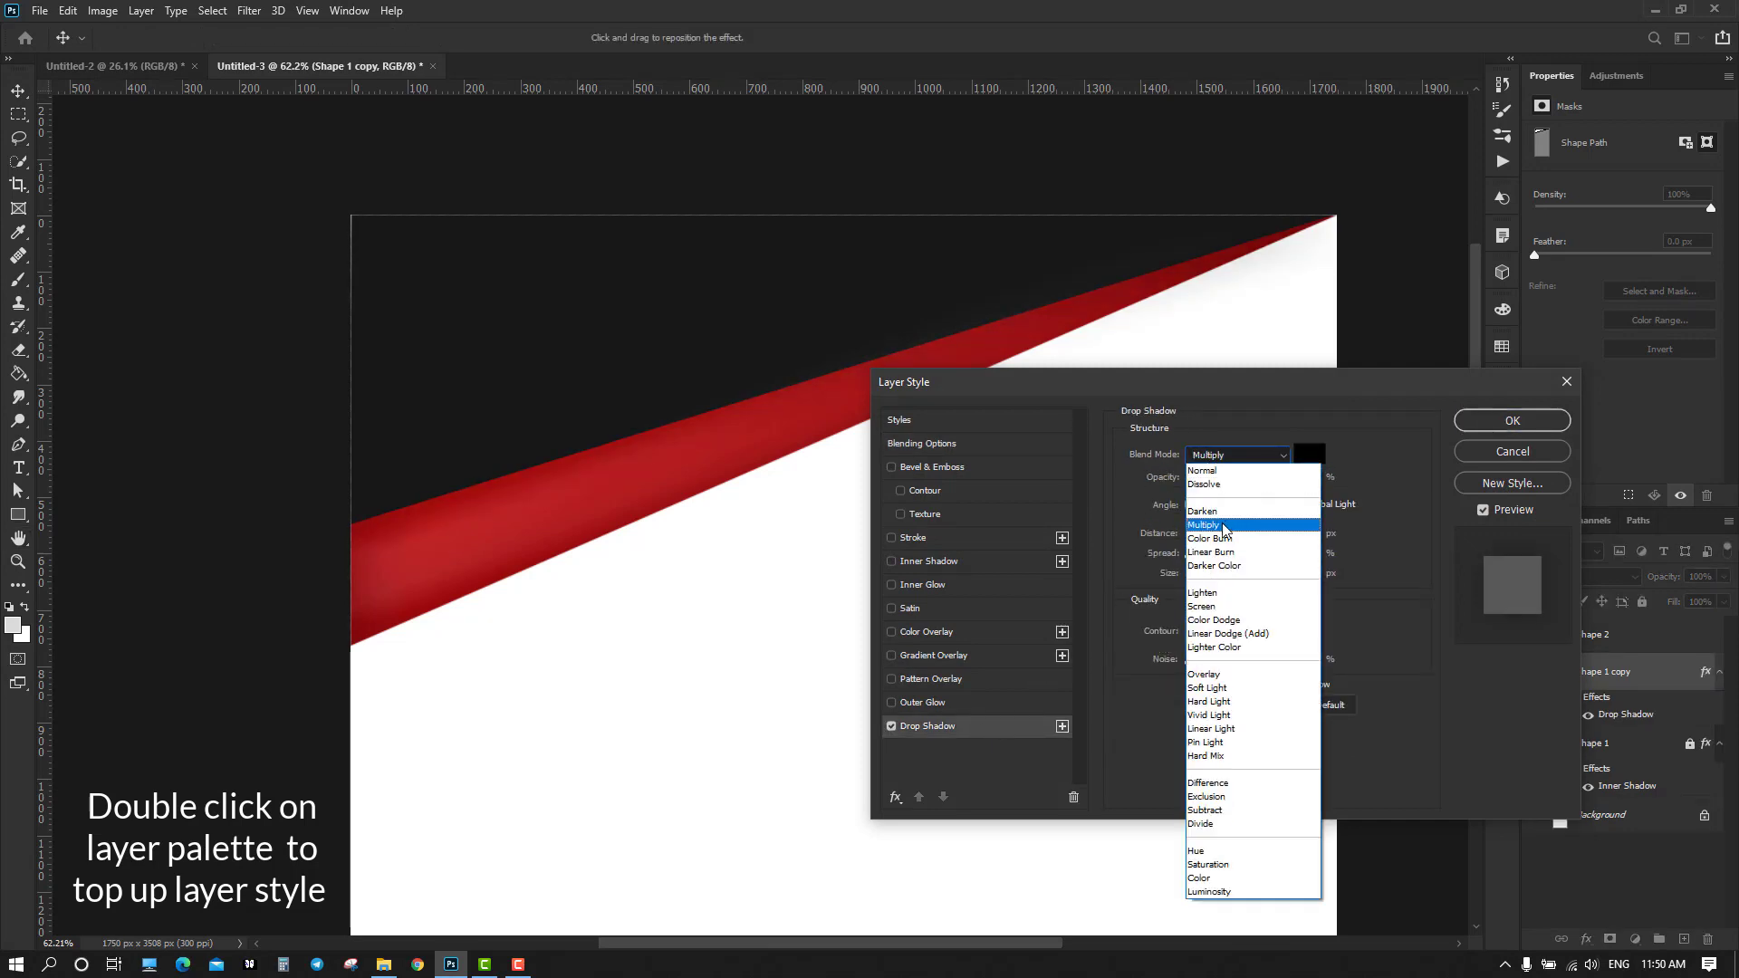
{"action": "left_click", "coordinate": [1224, 526]}
{"action": "left_click", "coordinate": [1310, 454]}
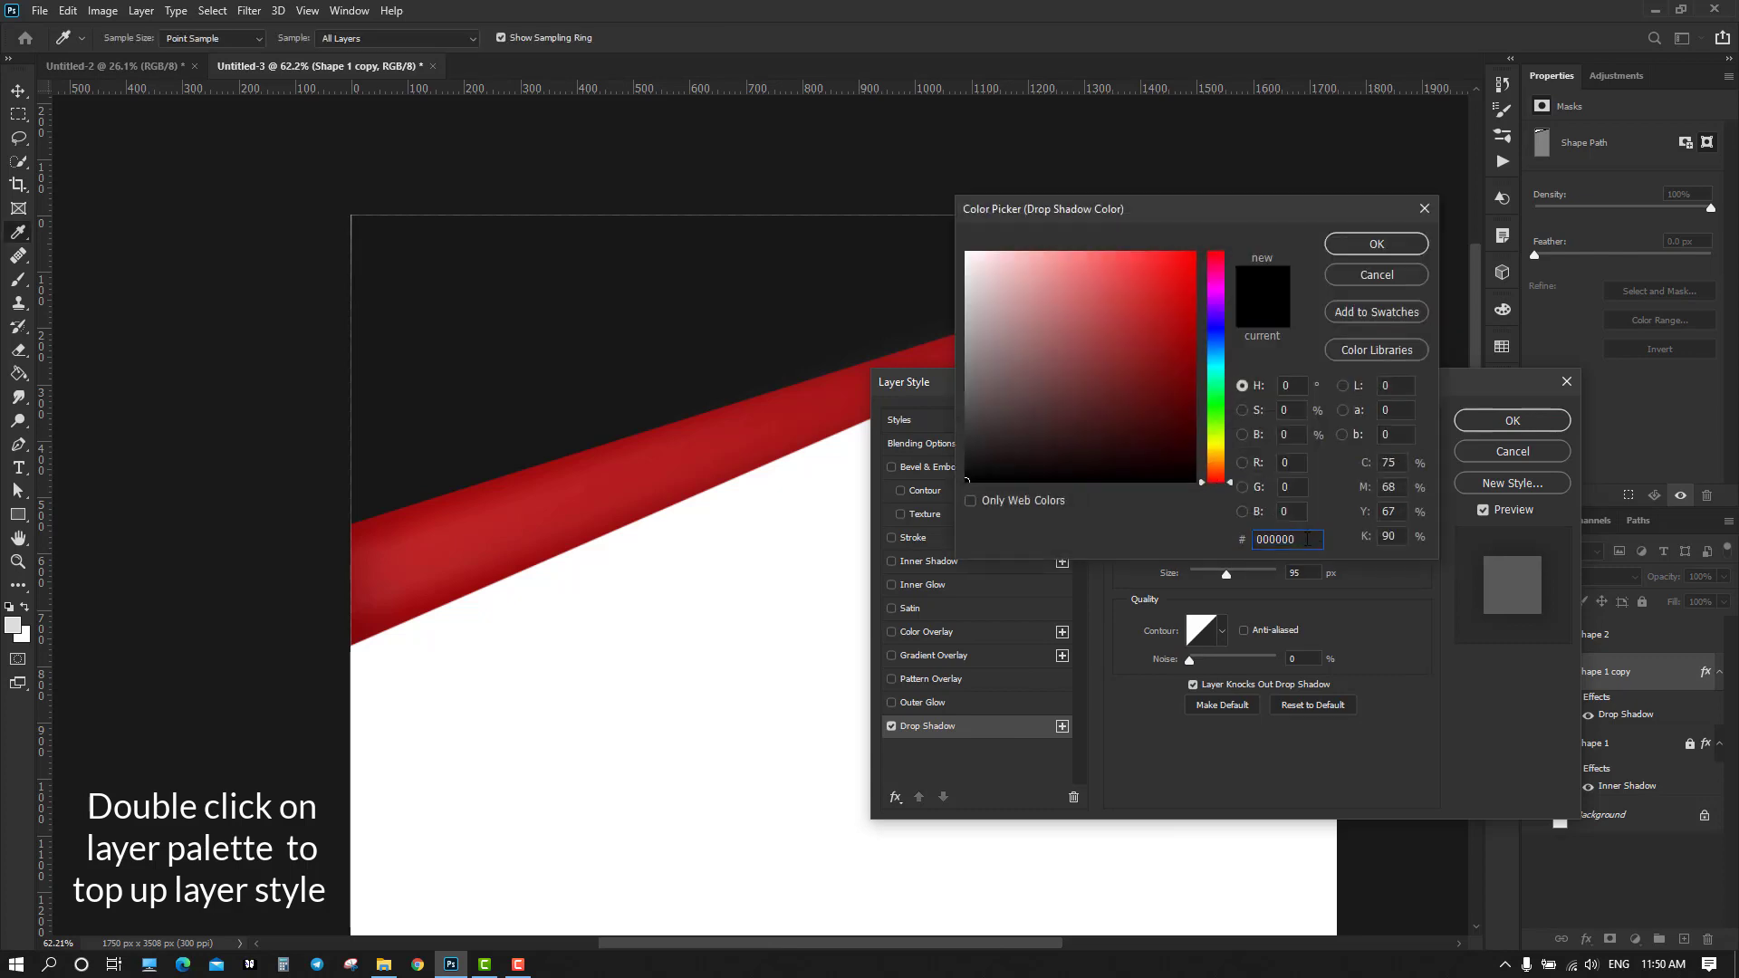
{"action": "left_click", "coordinate": [1377, 247]}
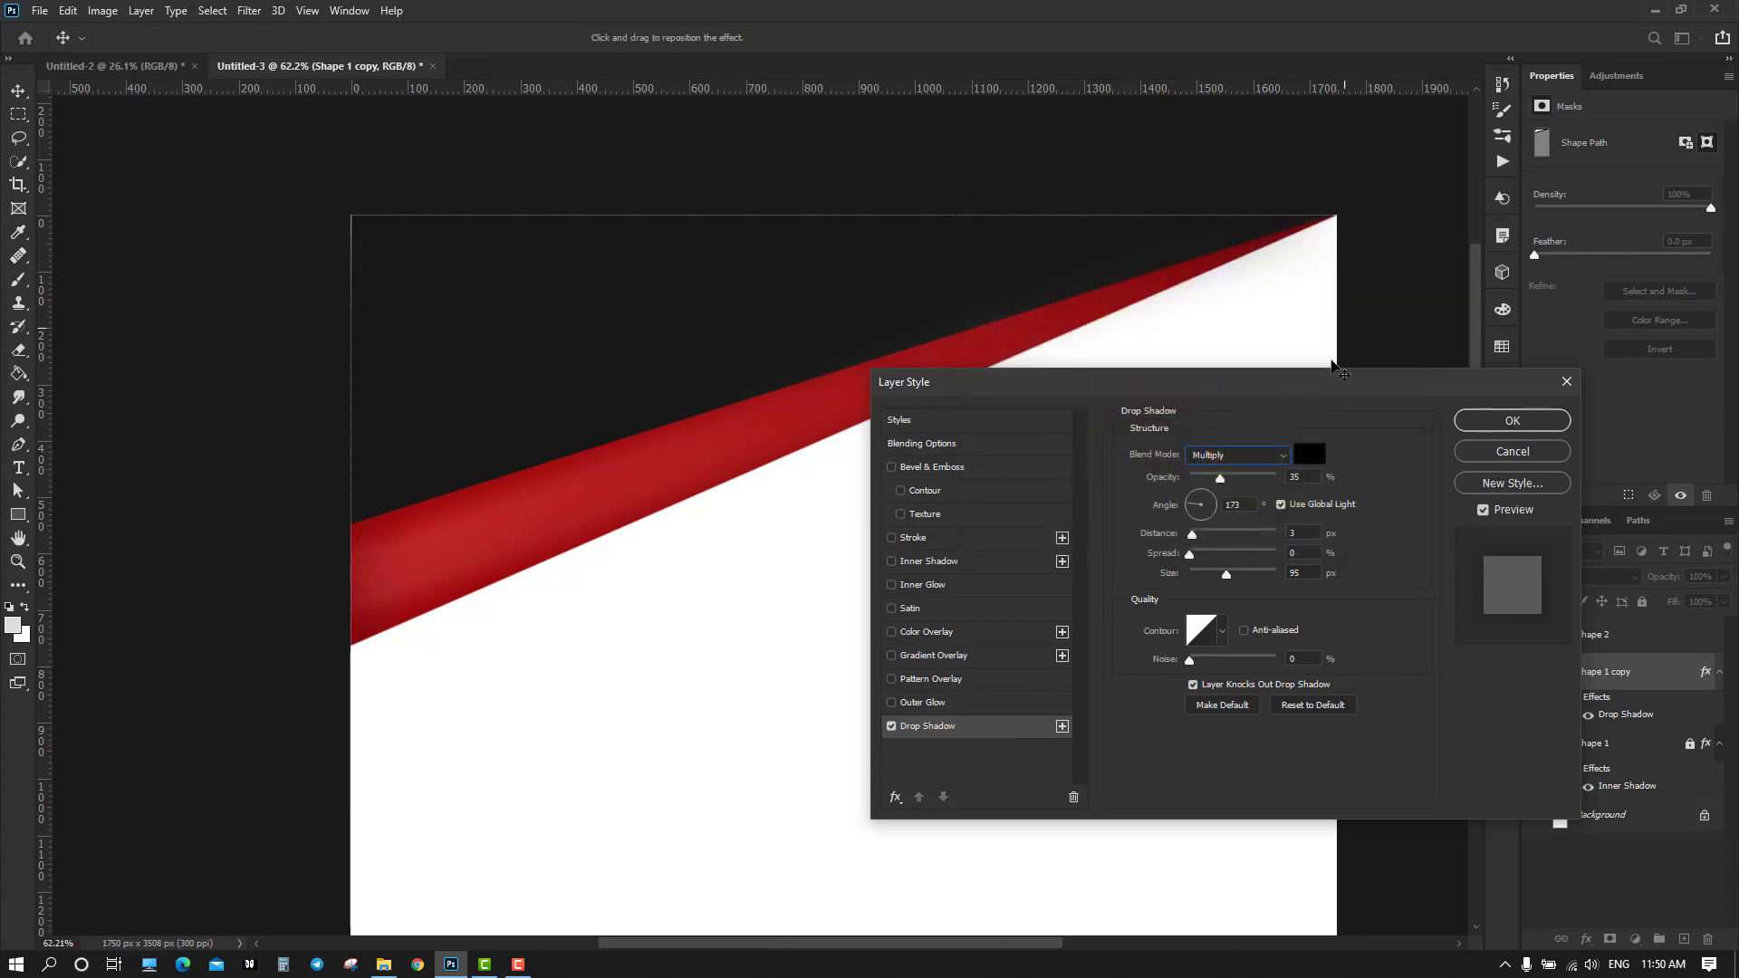
{"action": "double_click", "coordinate": [1253, 506]}
{"action": "left_click", "coordinate": [1525, 421]}
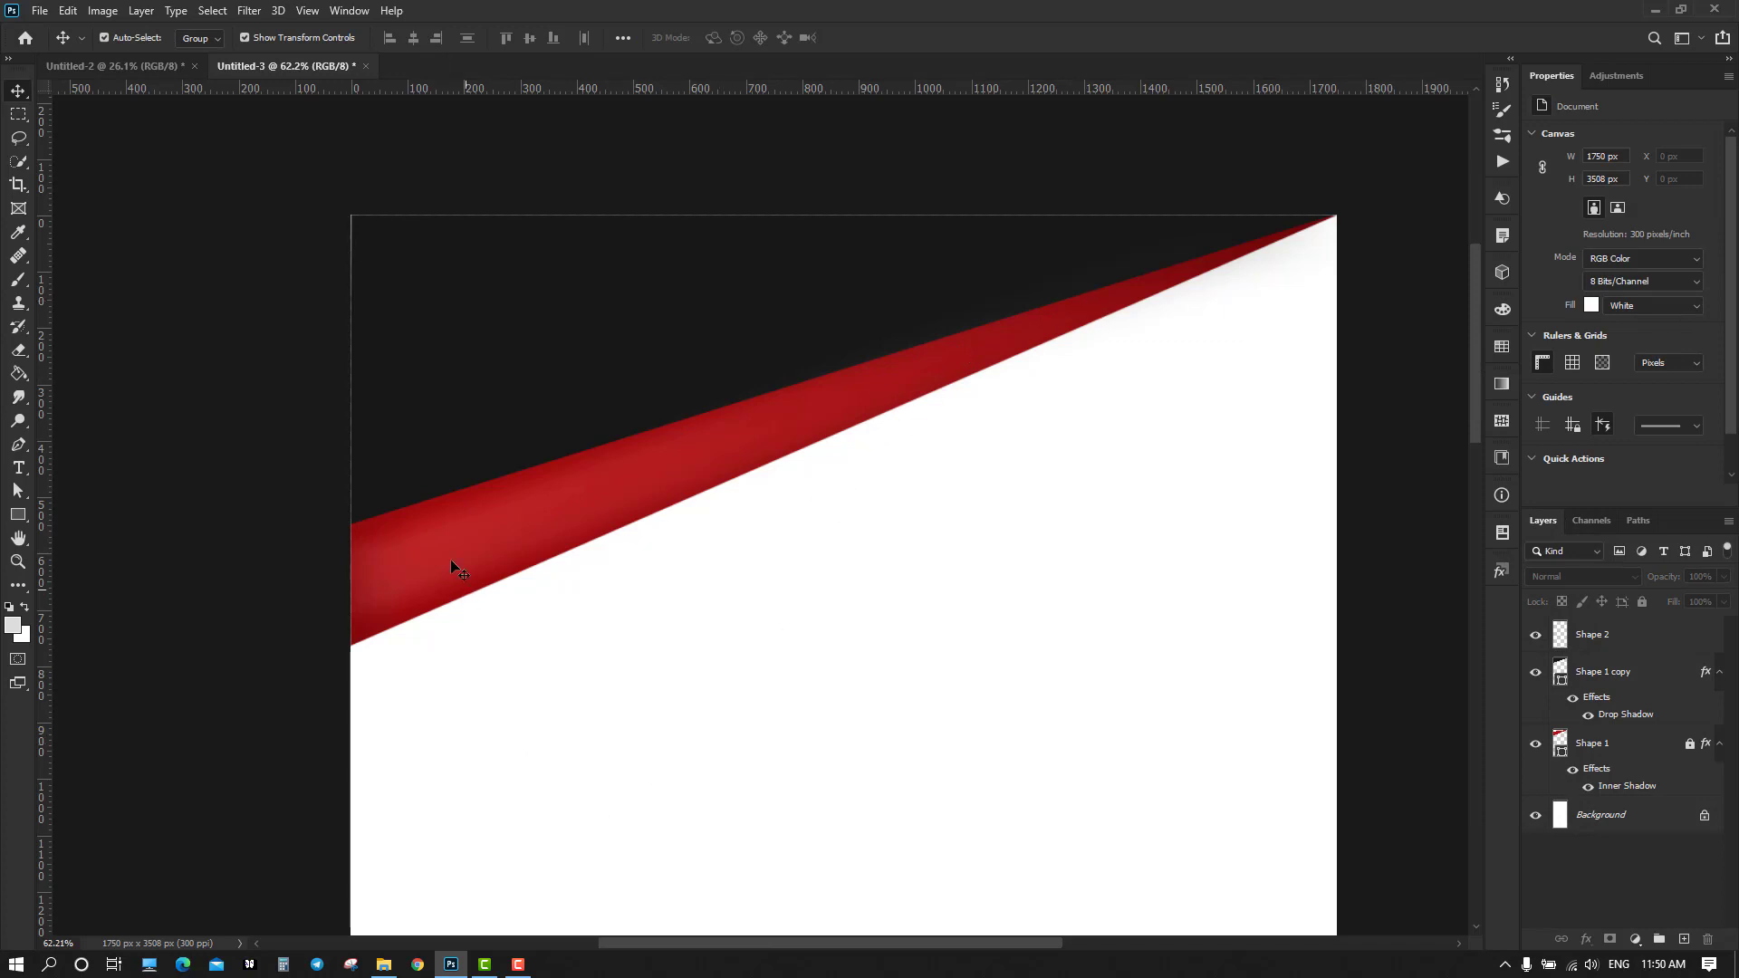
Unlock the red Shape 1 layer and move the blurred Shape 2 layer directly above it, beneath Shape 1 copy
{"action": "left_click", "coordinate": [380, 622]}
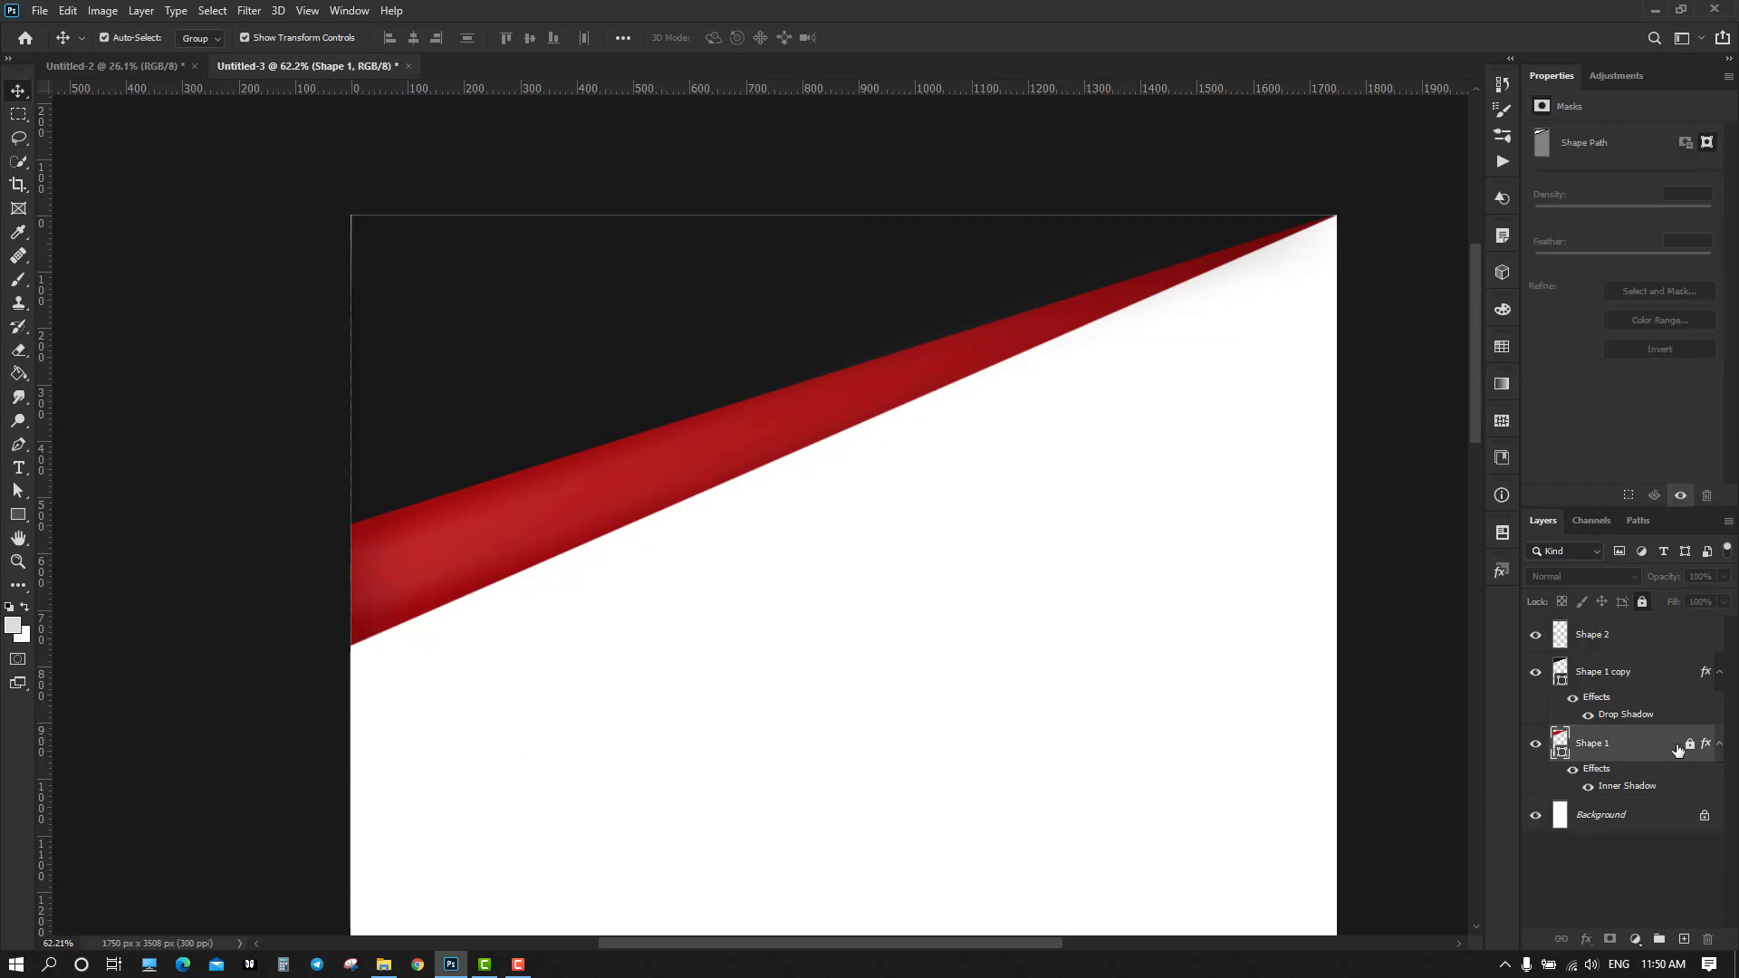
{"action": "left_click", "coordinate": [1640, 637]}
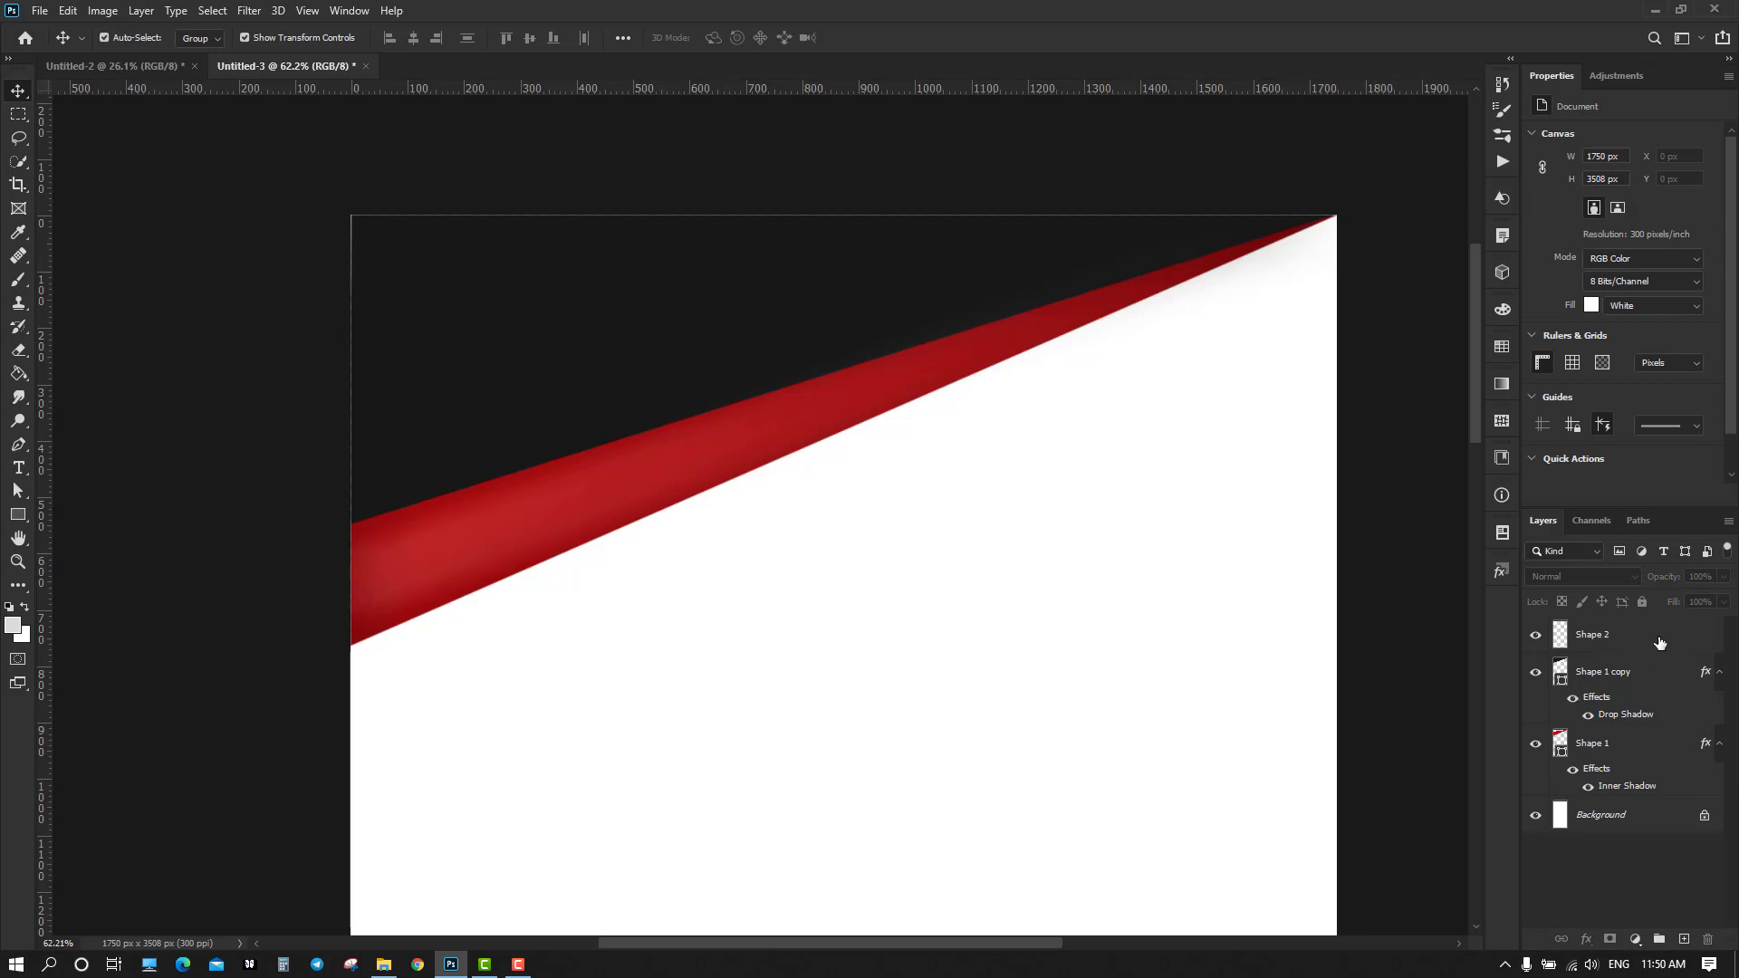
{"action": "left_click_drag", "start_coordinate": [1643, 640], "coordinate": [1635, 725]}
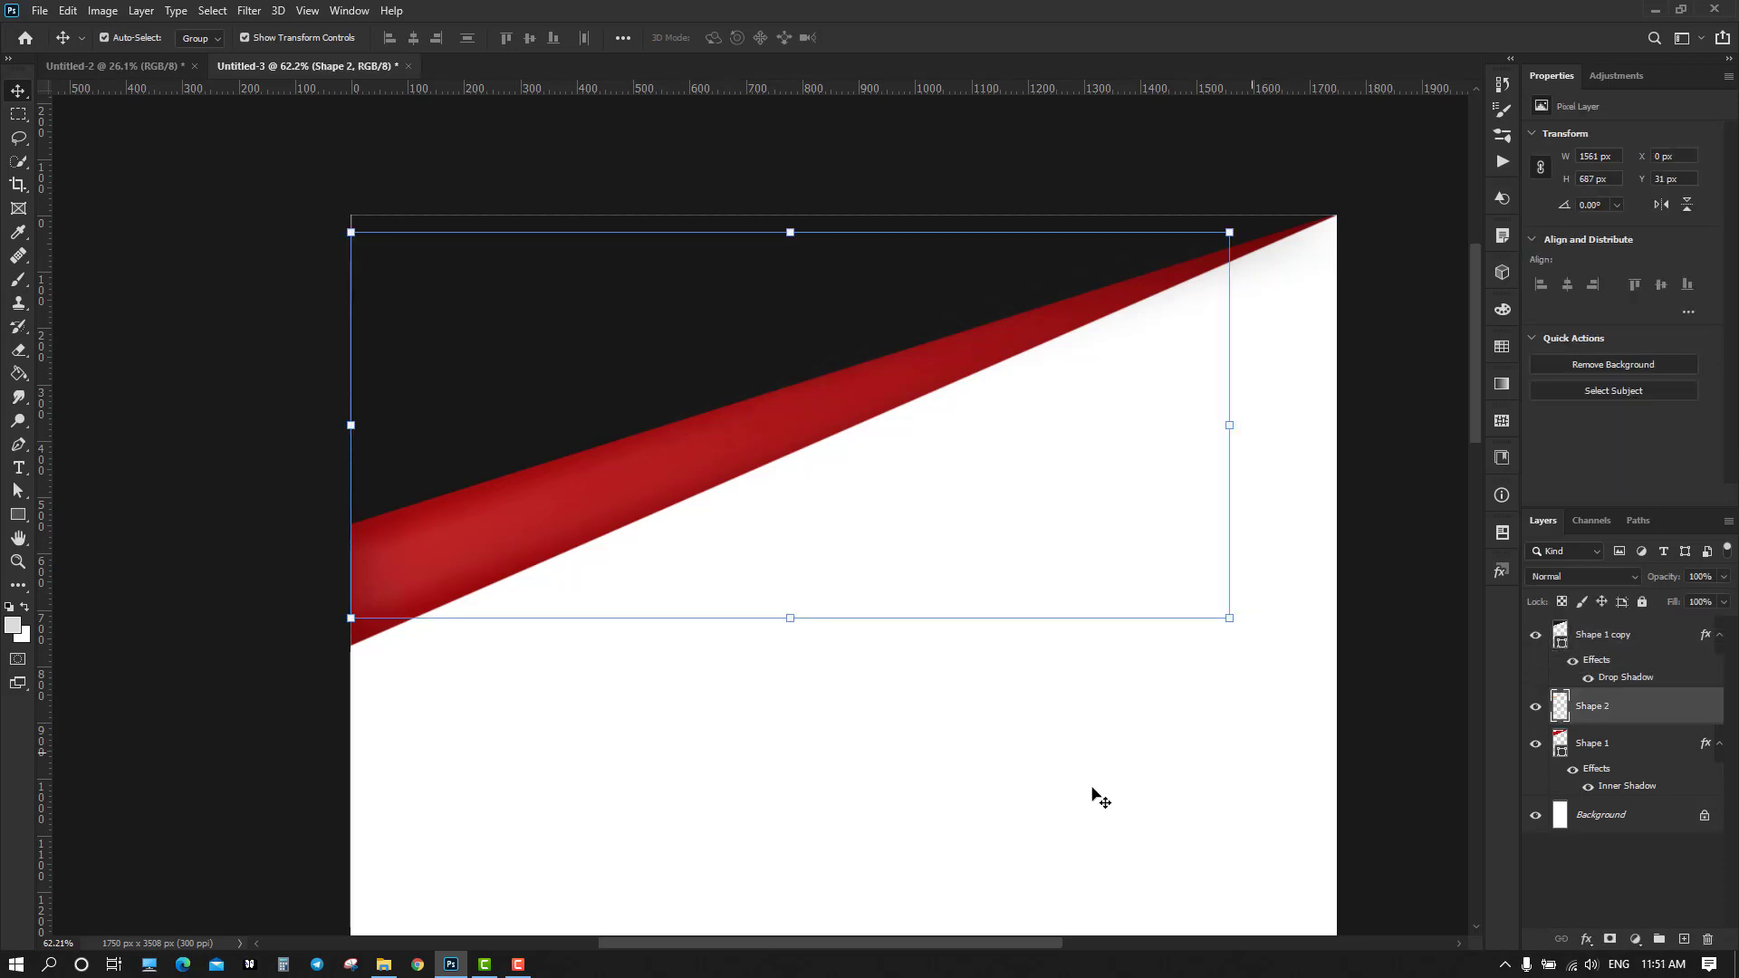
{"action": "left_click", "coordinate": [974, 847]}
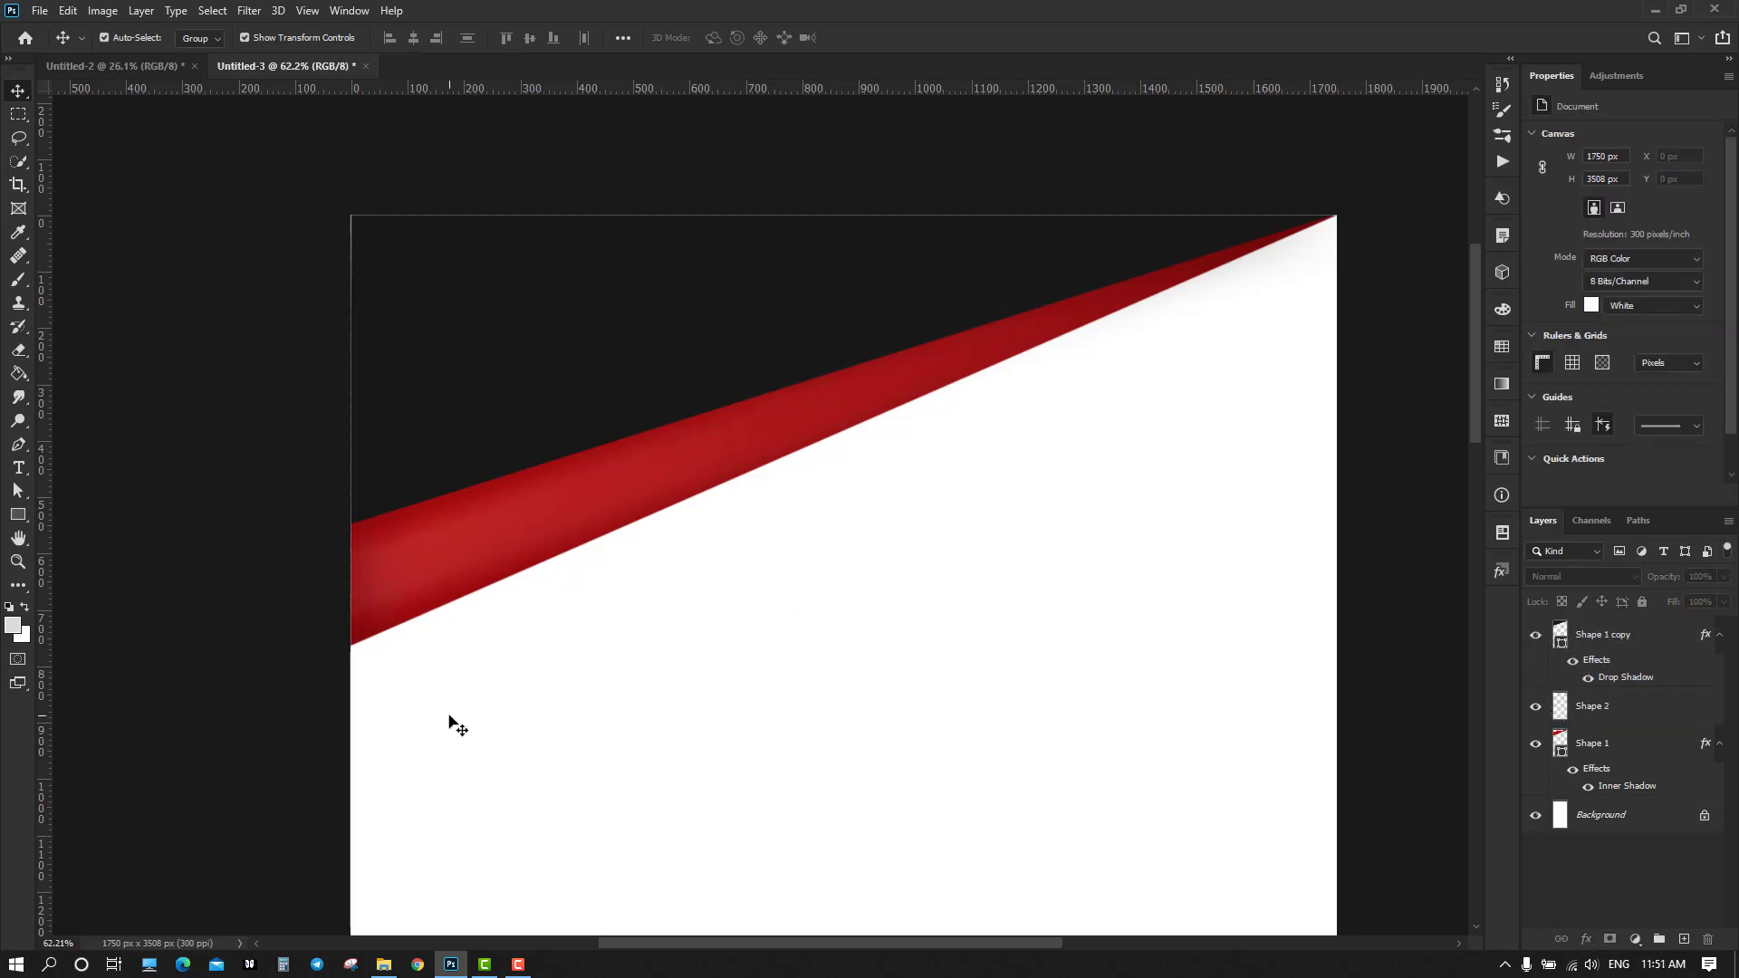
Group the Shape 1 and Shape 2 layers in Pass Through mode, and lock the group
{"action": "left_click_drag", "start_coordinate": [450, 724], "coordinate": [430, 581]}
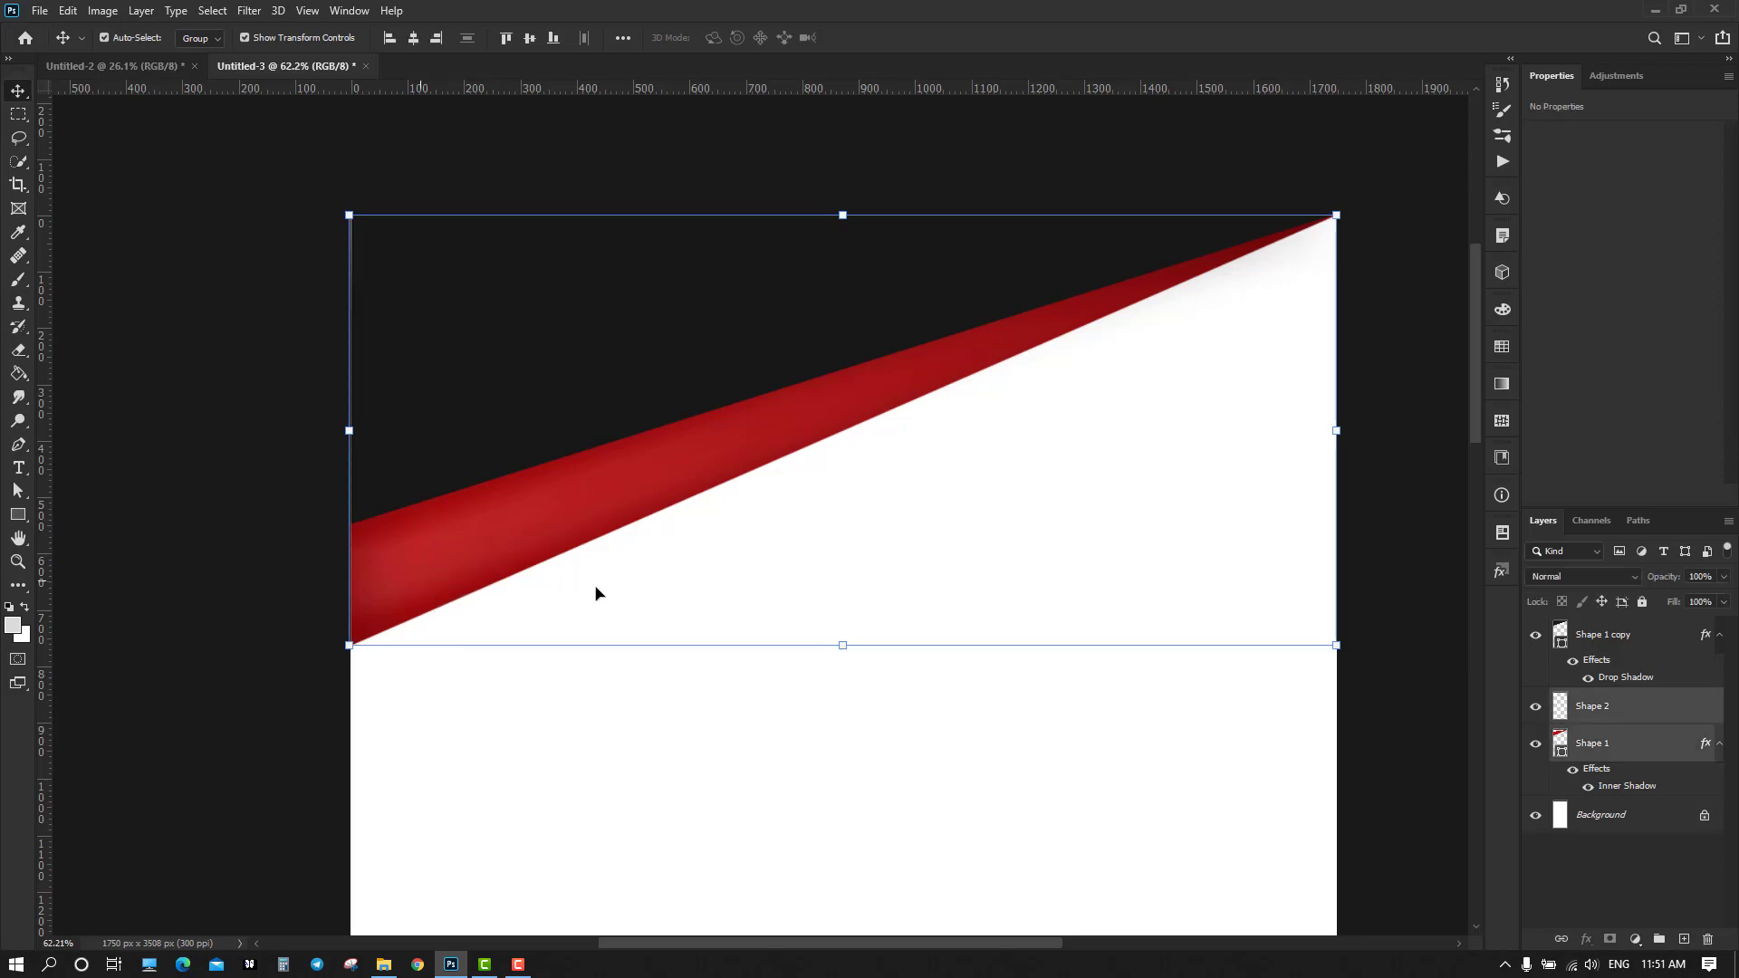
{"action": "right_click", "coordinate": [1609, 737]}
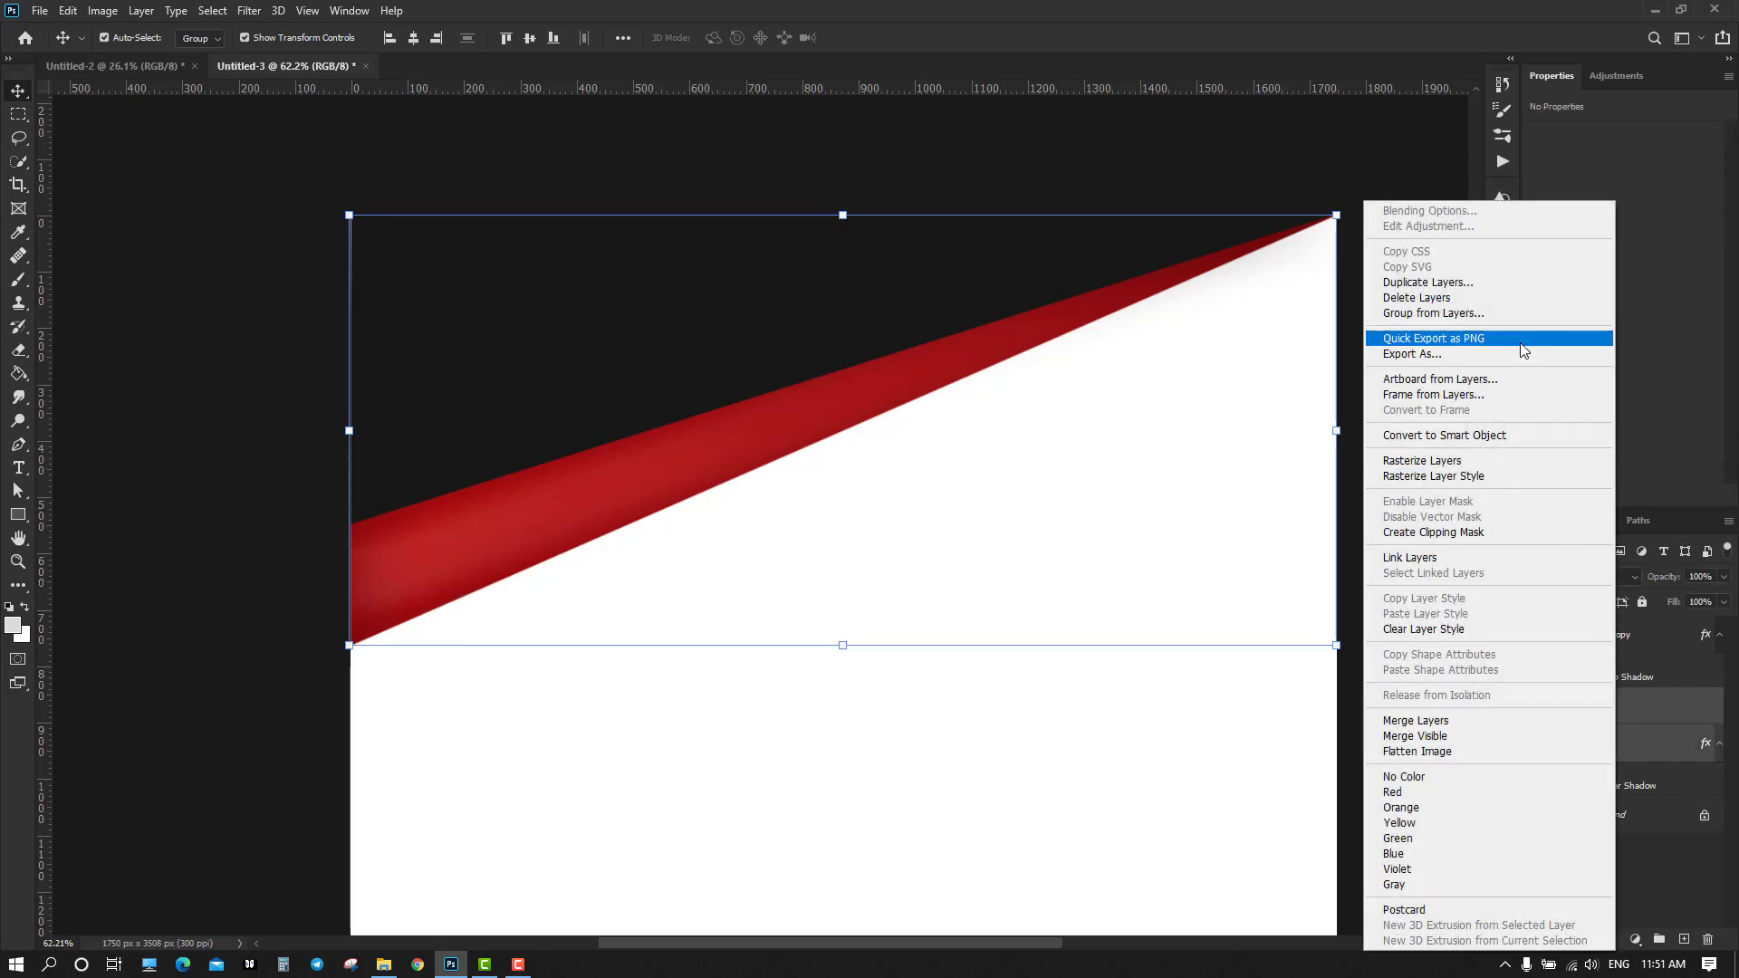
{"action": "left_click", "coordinate": [1503, 312]}
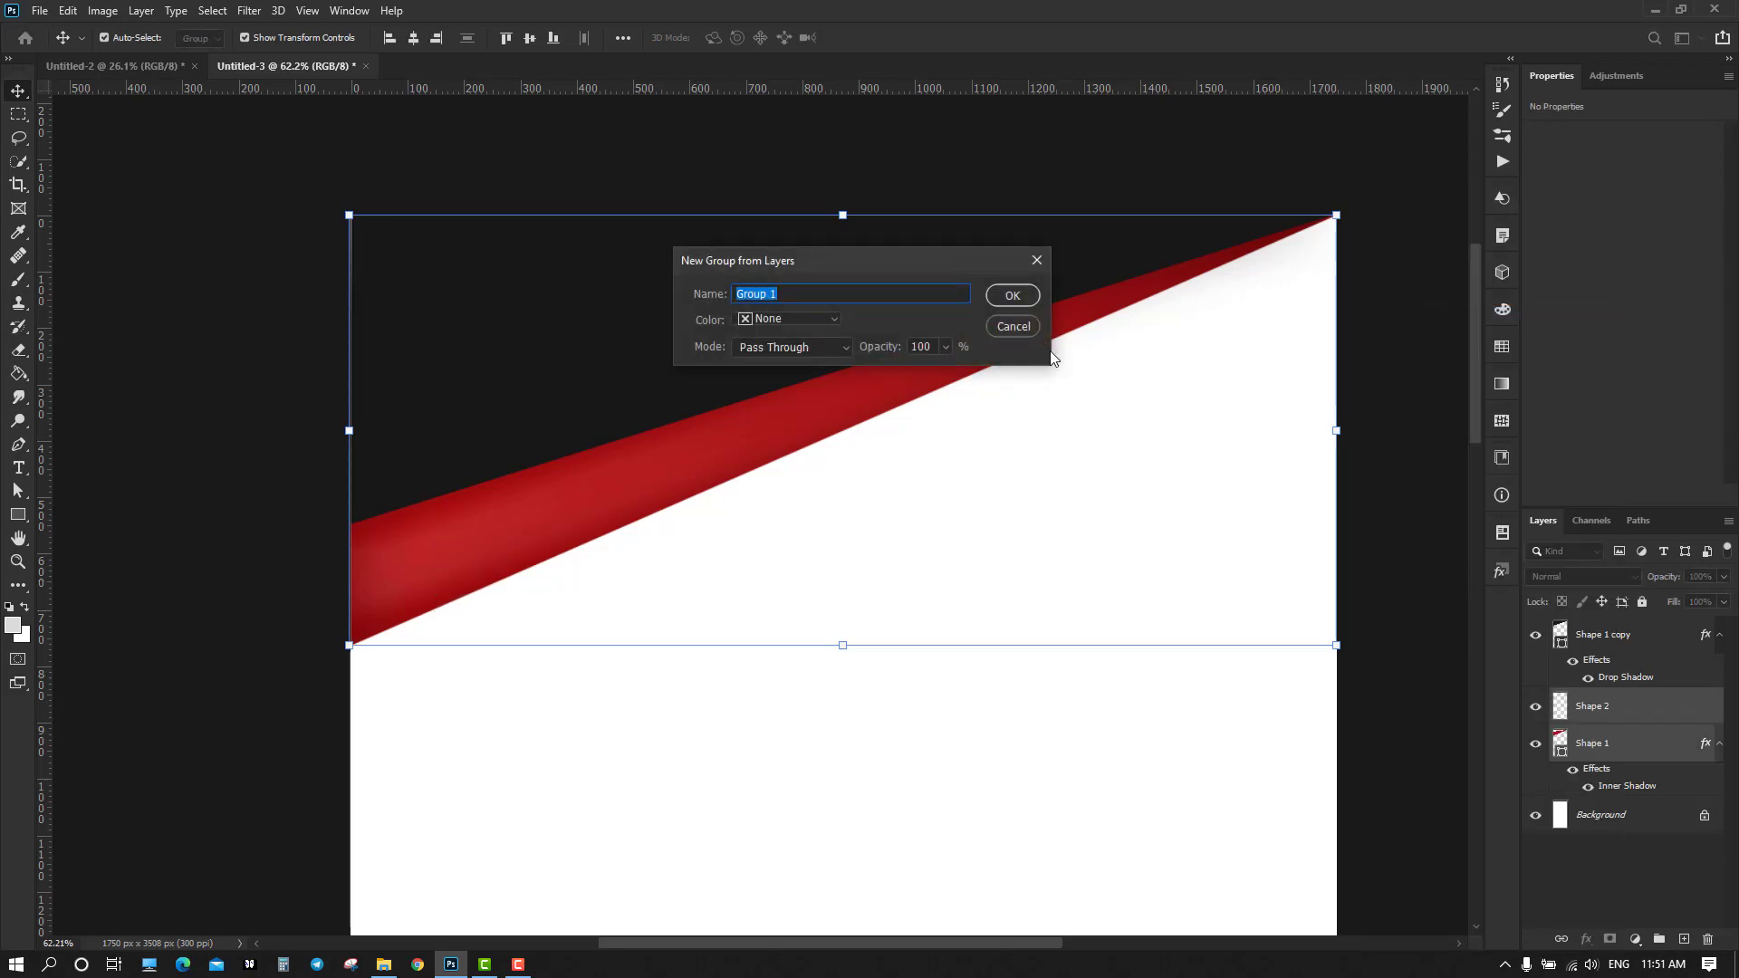
{"action": "left_click", "coordinate": [1004, 299]}
{"action": "left_click", "coordinate": [410, 590]}
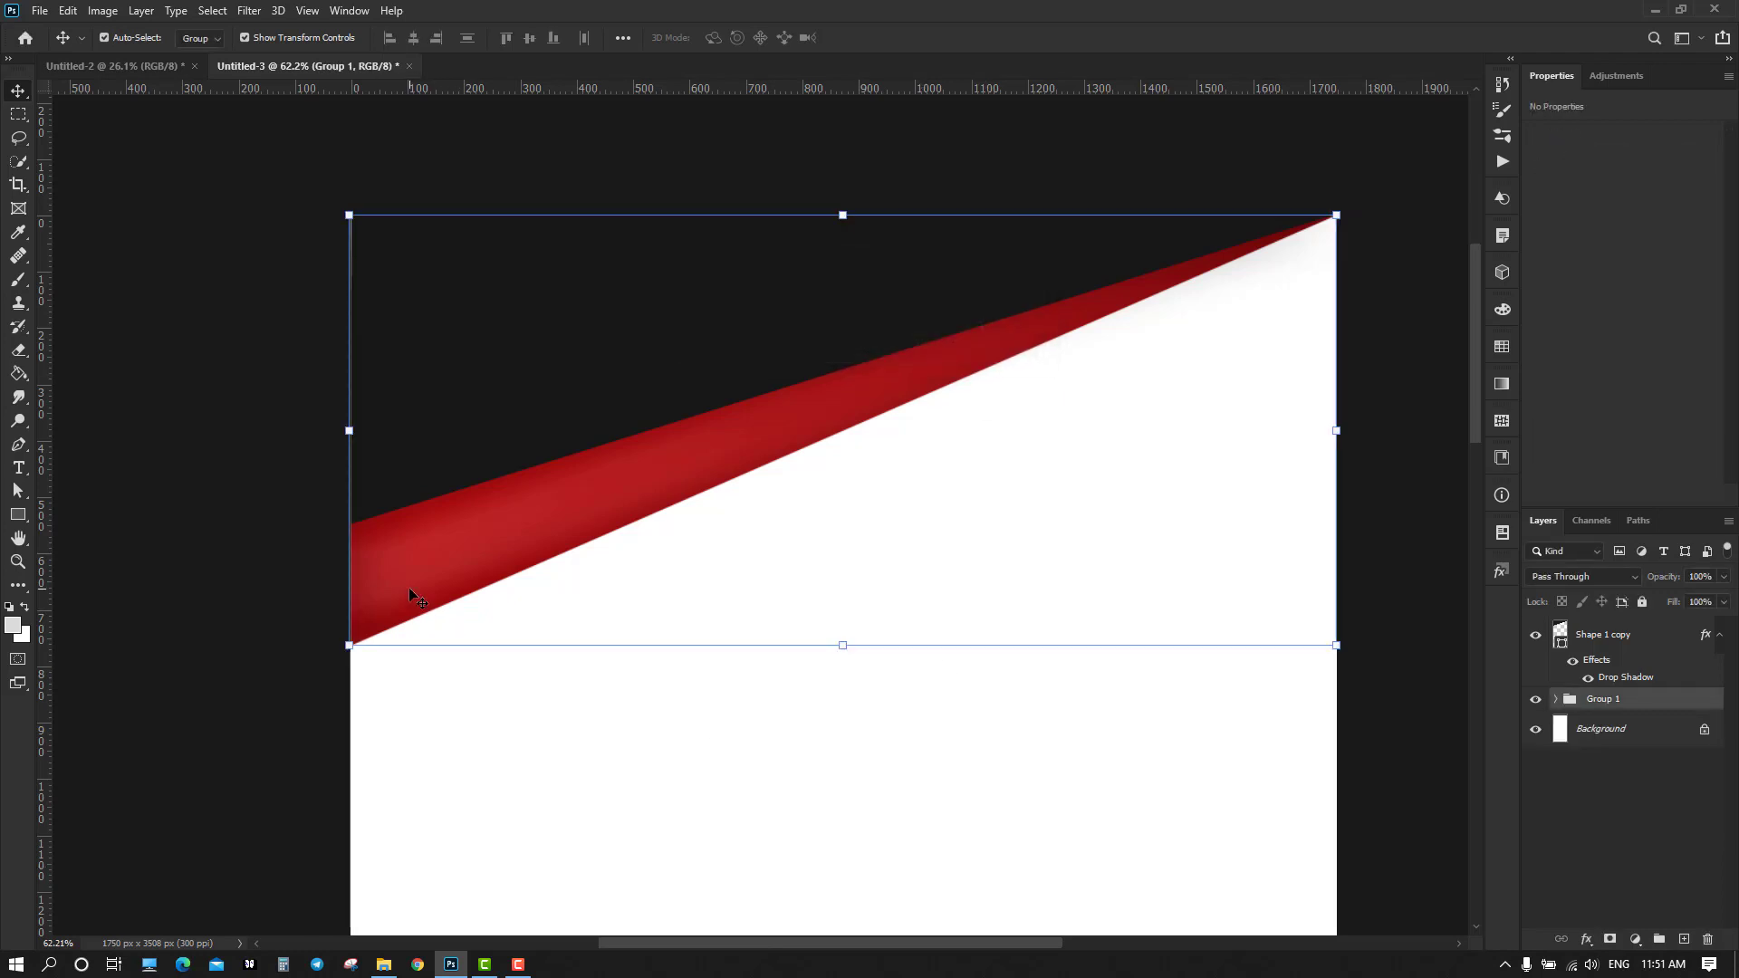
{"action": "left_click", "coordinate": [1642, 602]}
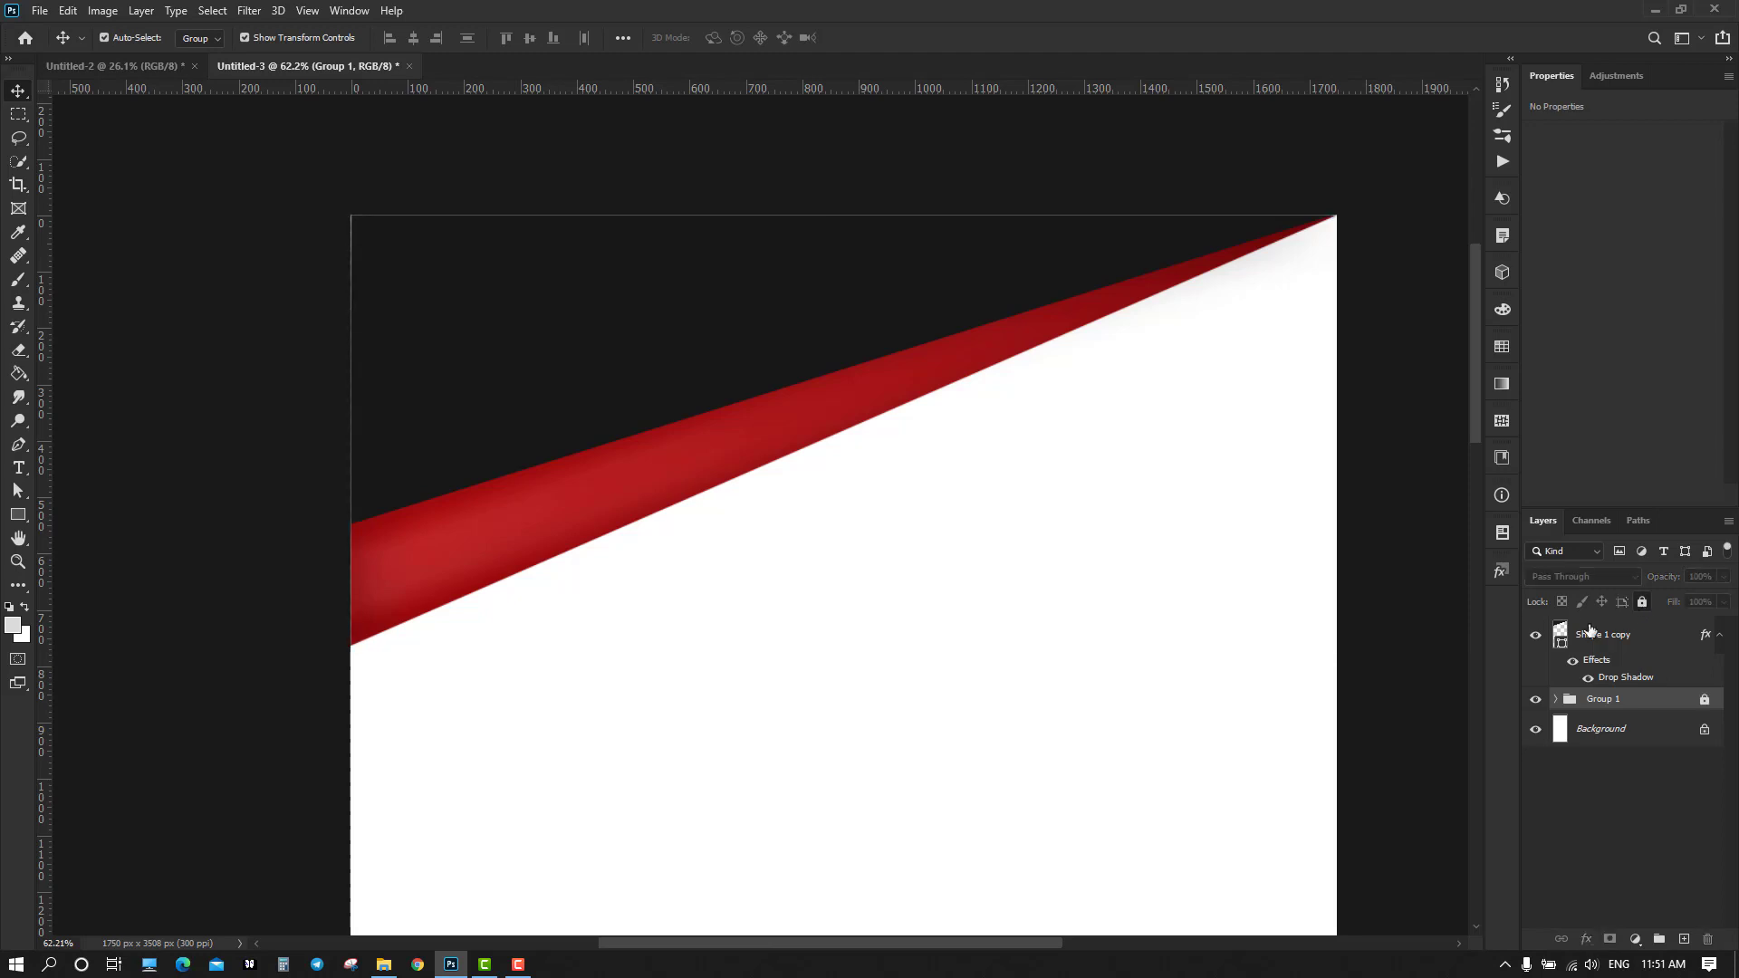
{"action": "left_click", "coordinate": [1046, 779]}
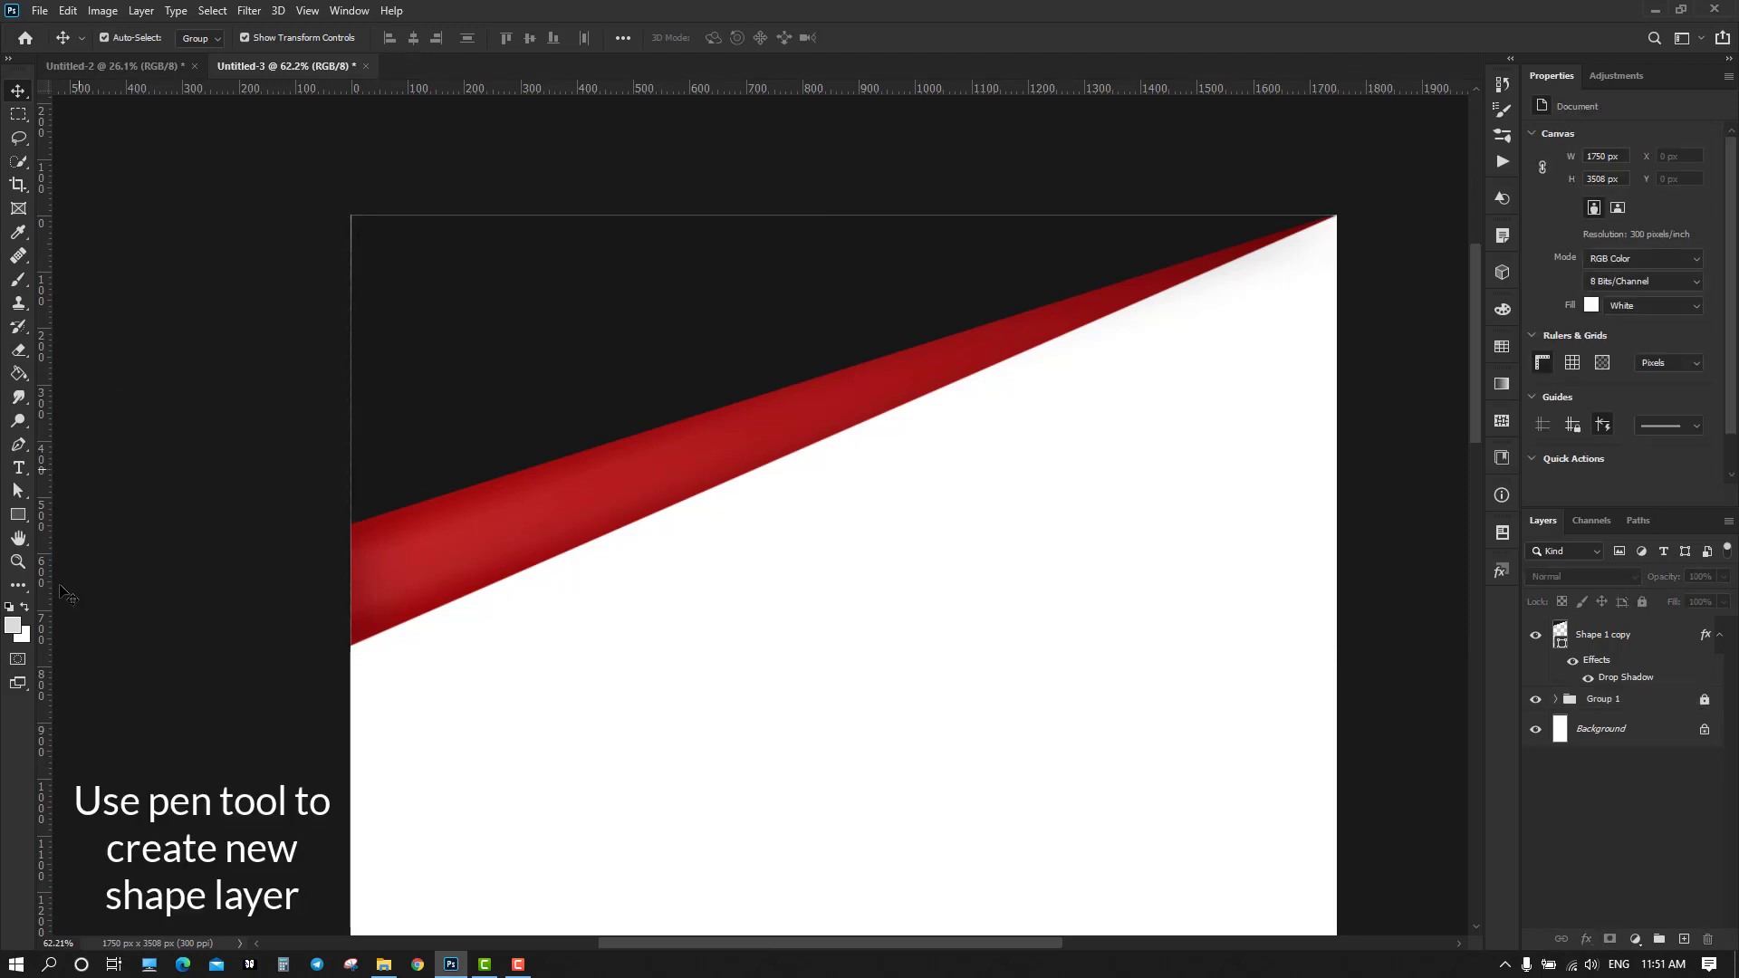
Draw a closed four-point shape, about 1117 × 836 px, with the Pen tool over the banner's upper-right corner
{"action": "left_click", "coordinate": [26, 445]}
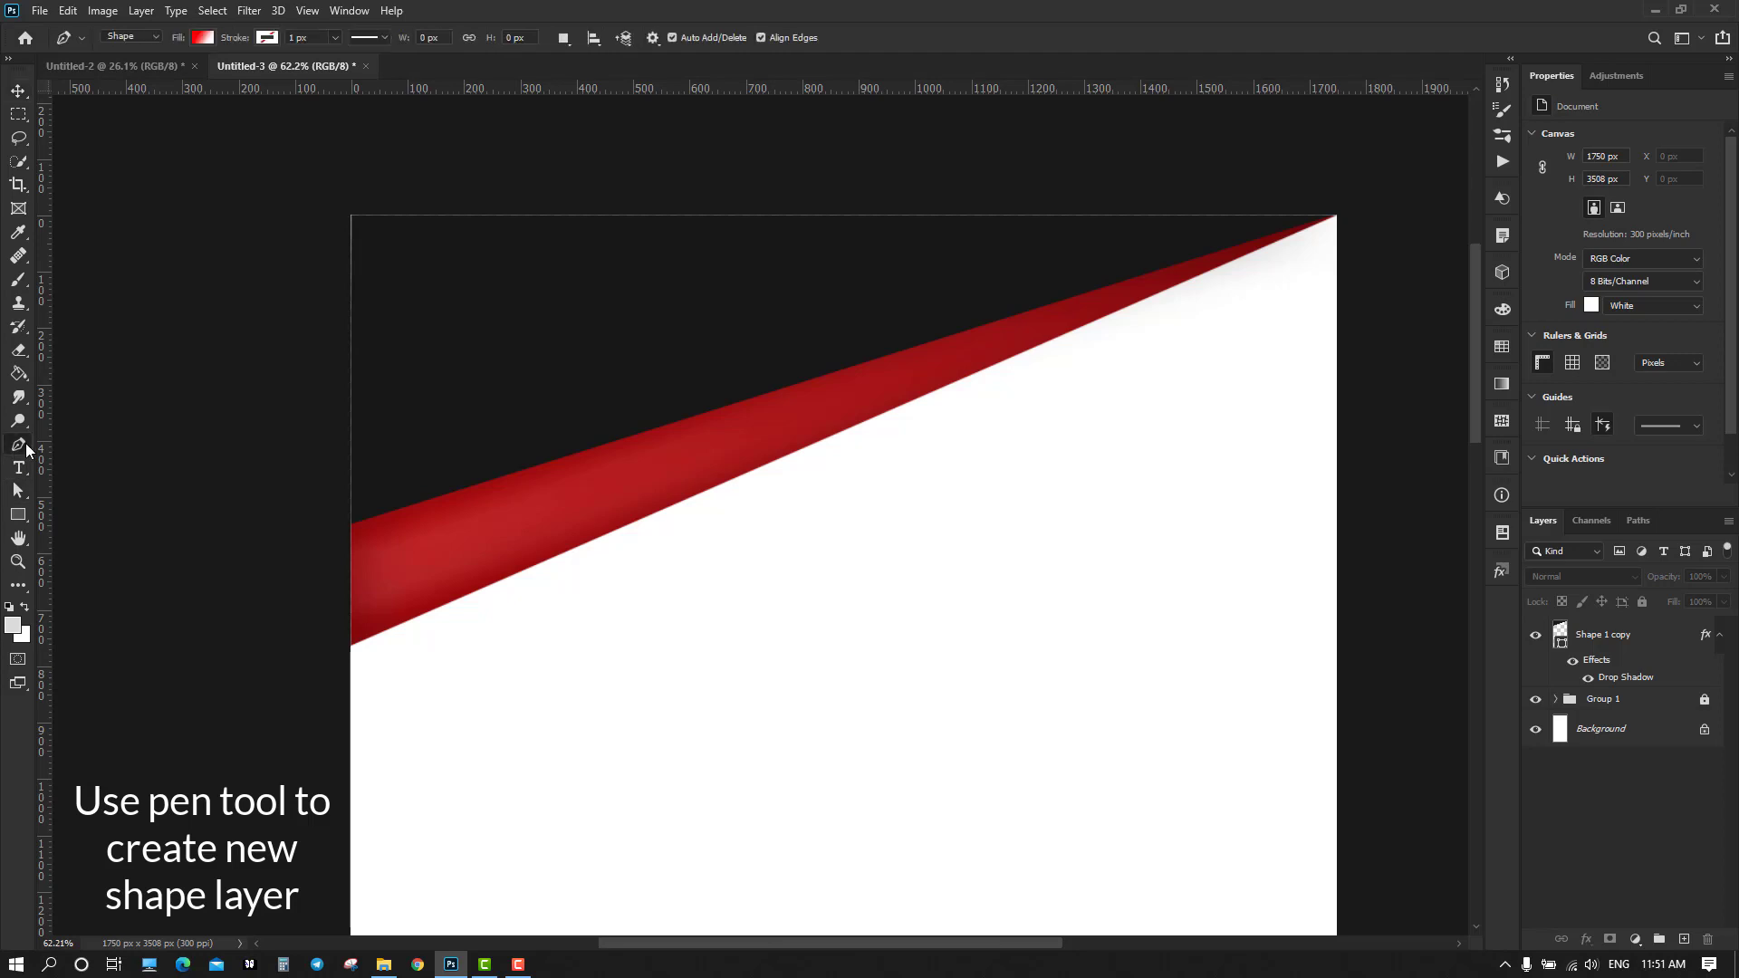
{"action": "left_click", "coordinate": [820, 214]}
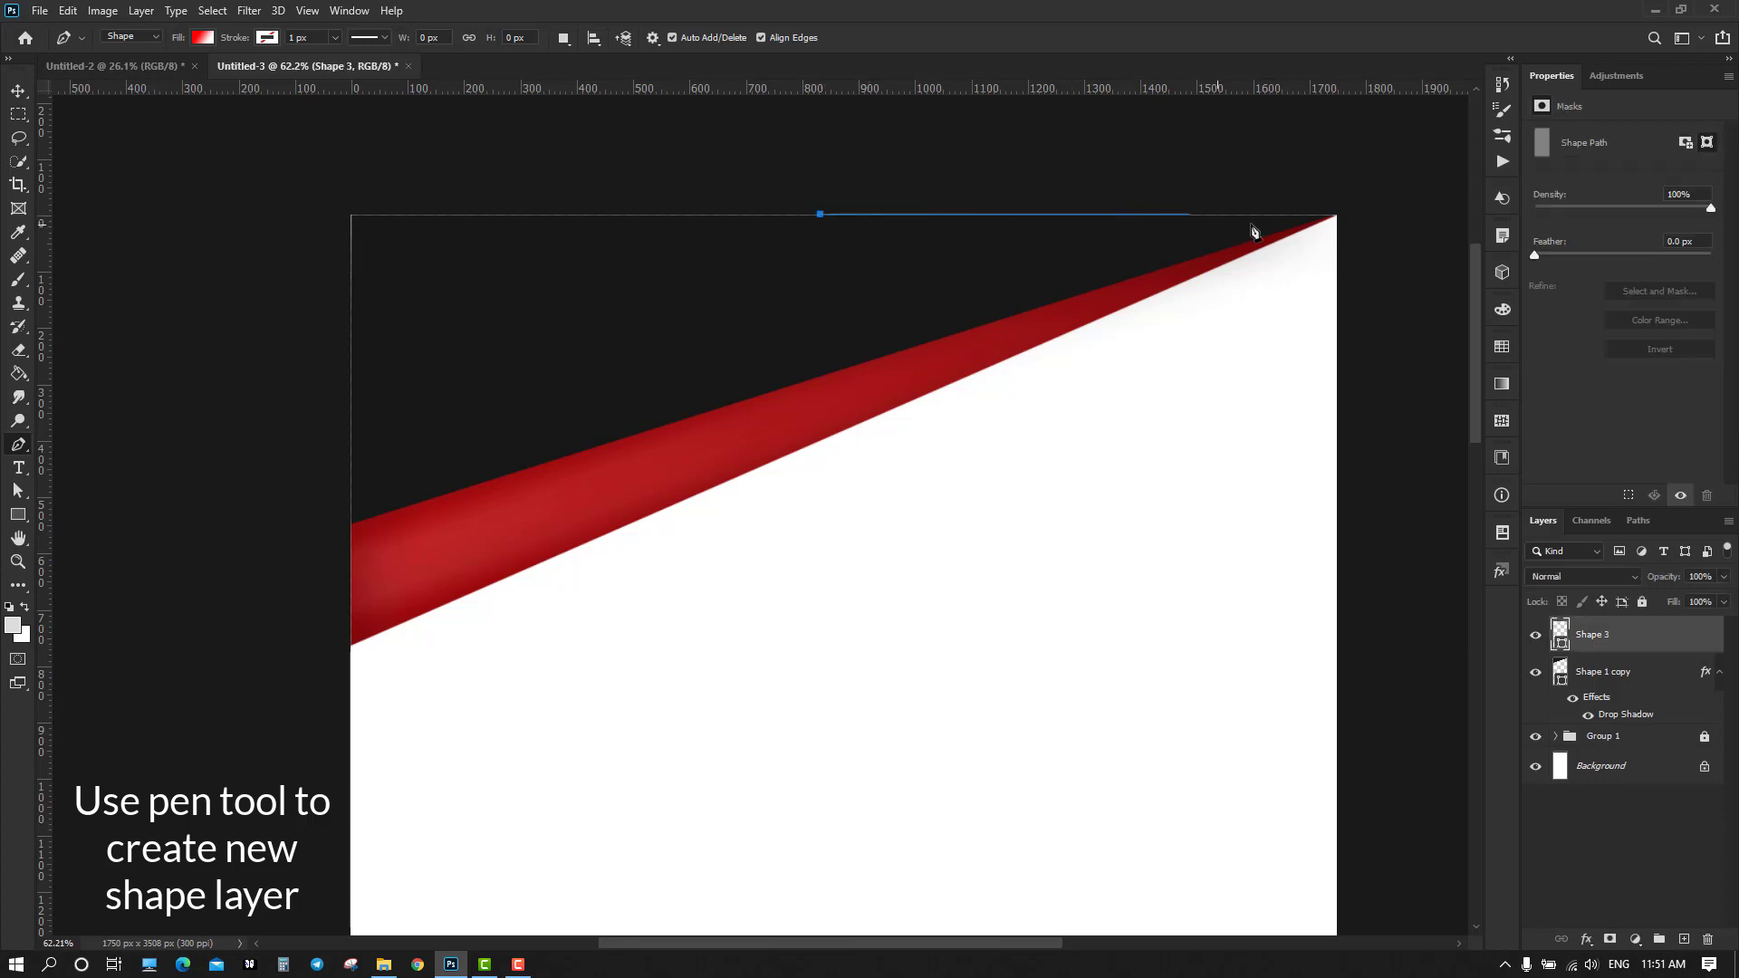
{"action": "left_click", "coordinate": [1337, 215]}
{"action": "left_click", "coordinate": [1337, 685]}
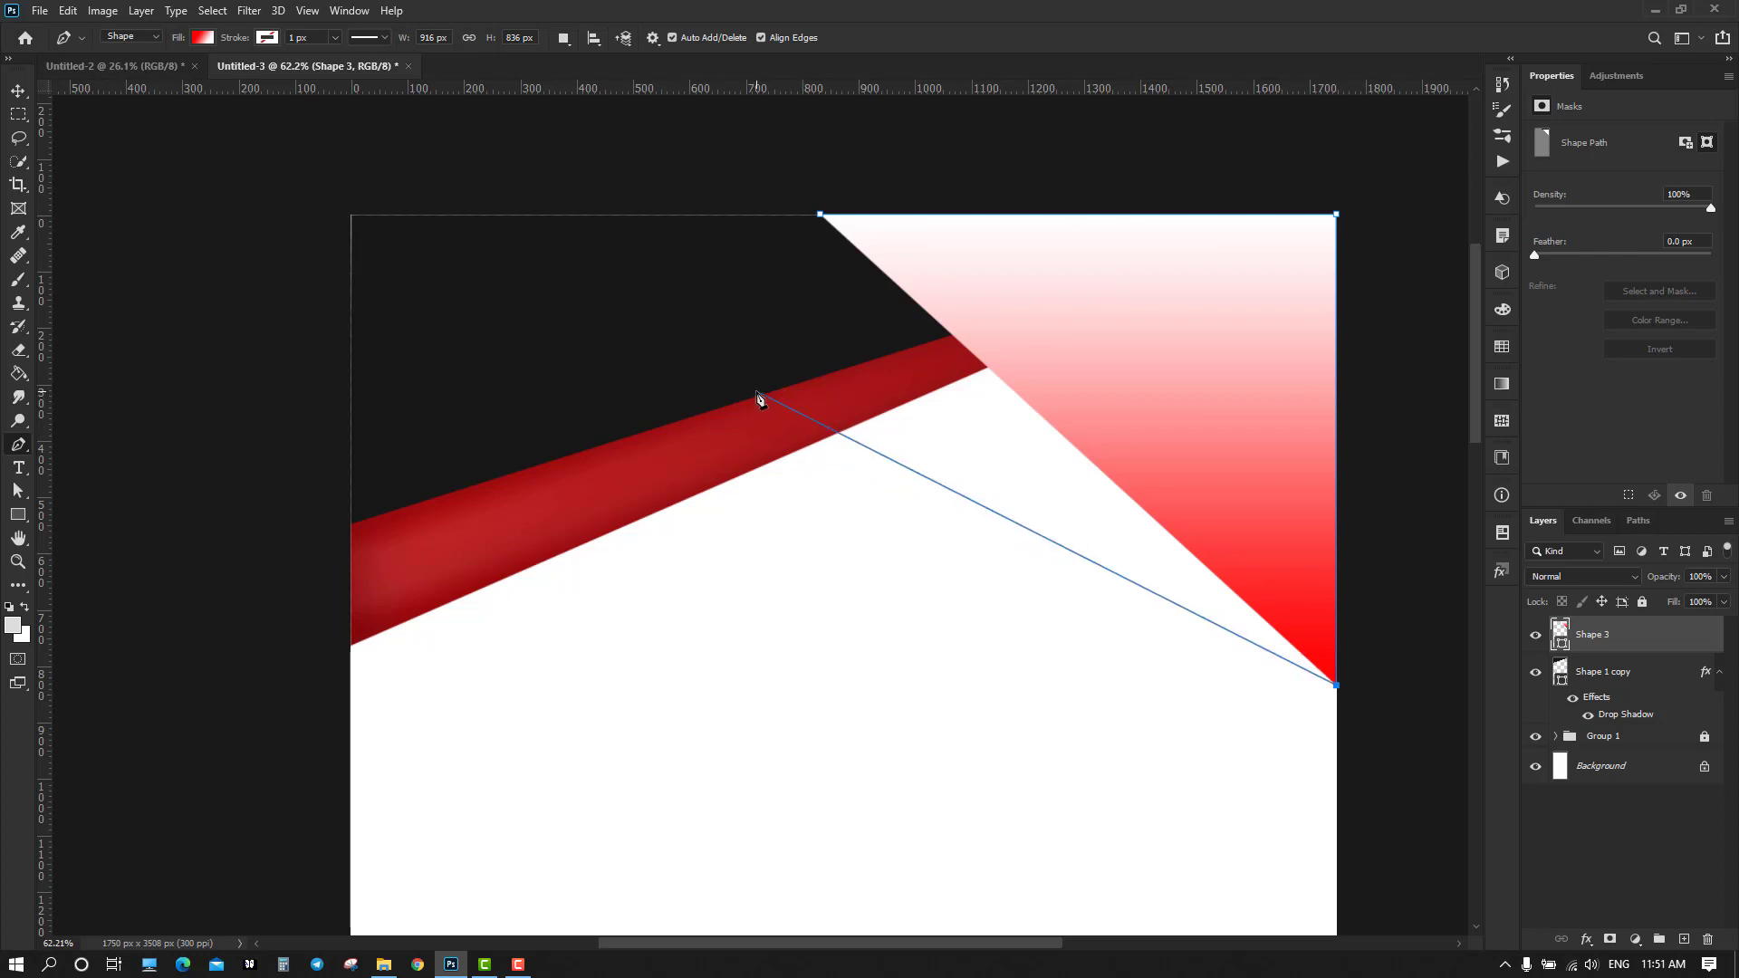
{"action": "left_click", "coordinate": [707, 380]}
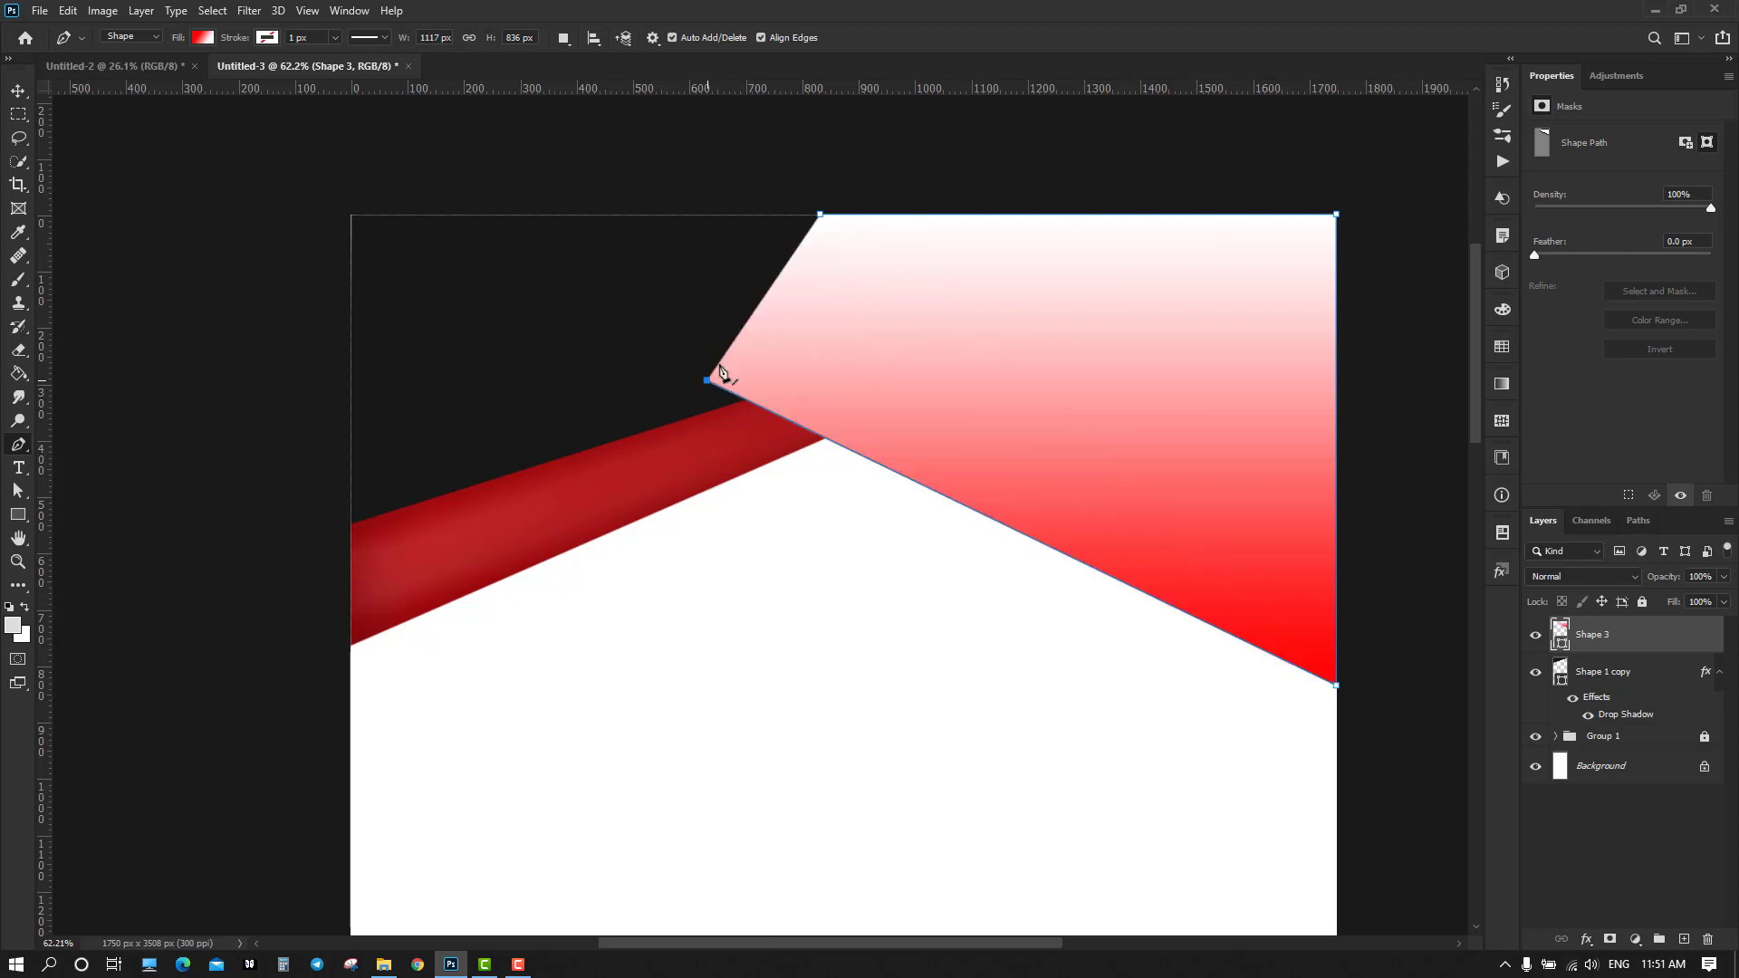
{"action": "left_click", "coordinate": [821, 215]}
Sample the dark red 6a0002 swatch from the Untitled-2 document and fill Shape 3 in the banner with it
{"action": "left_click", "coordinate": [18, 91]}
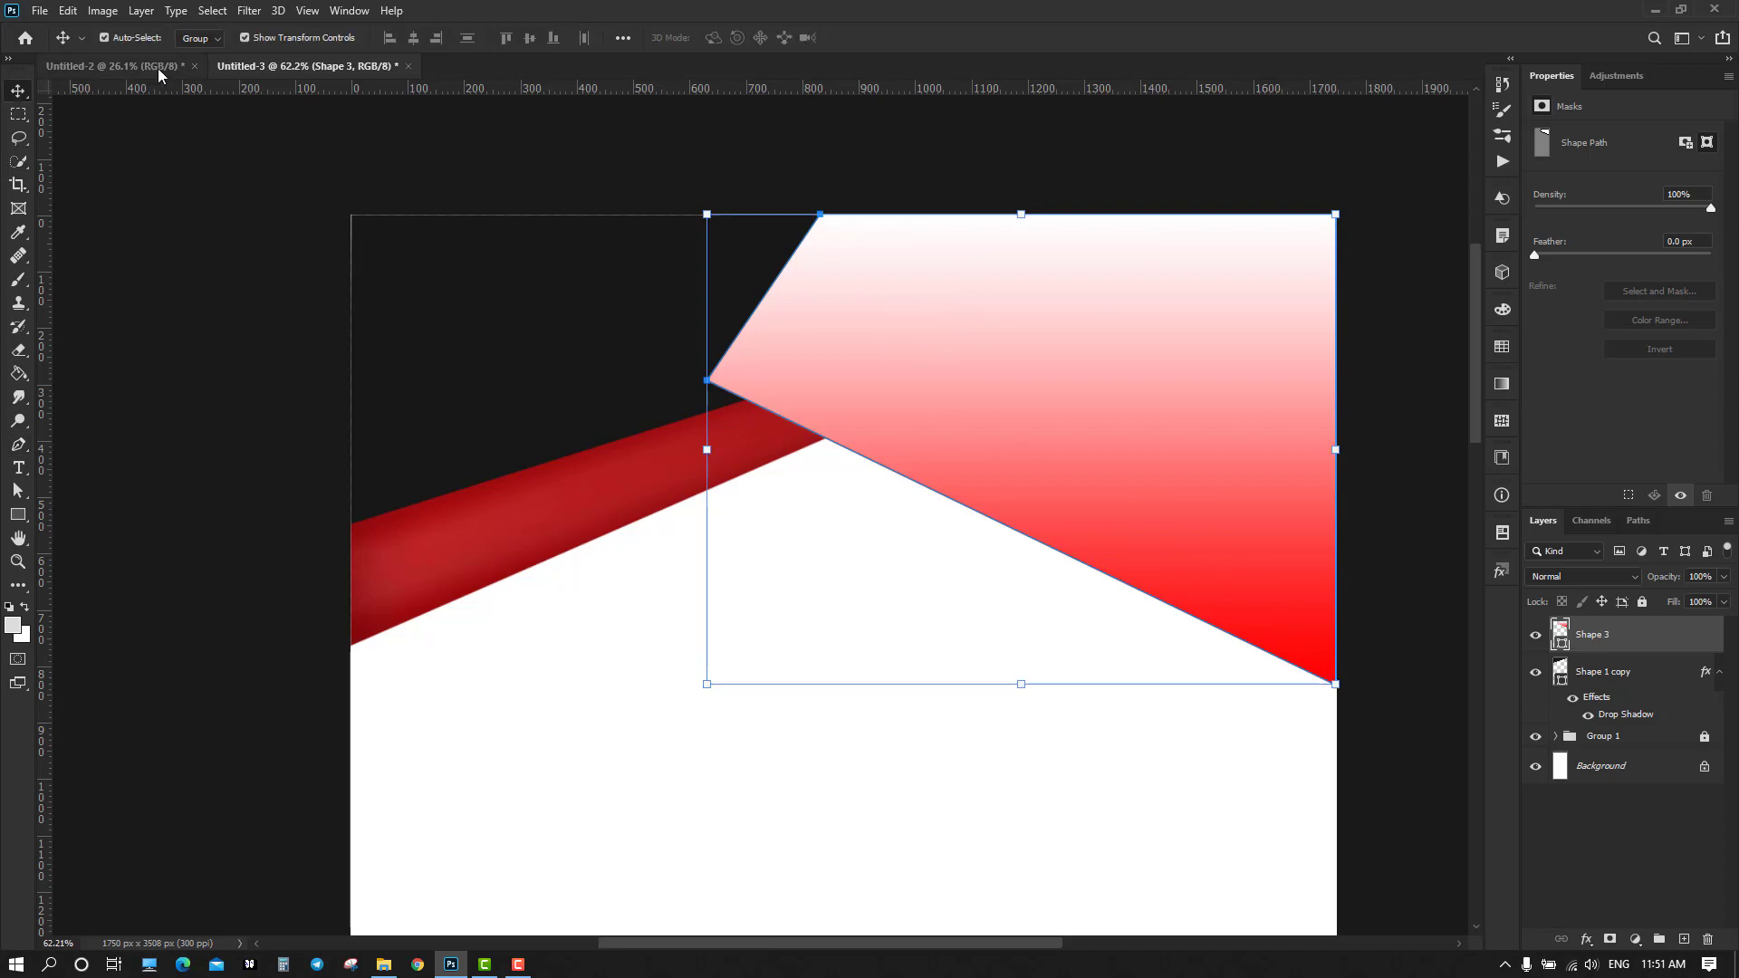
{"action": "left_click", "coordinate": [158, 75]}
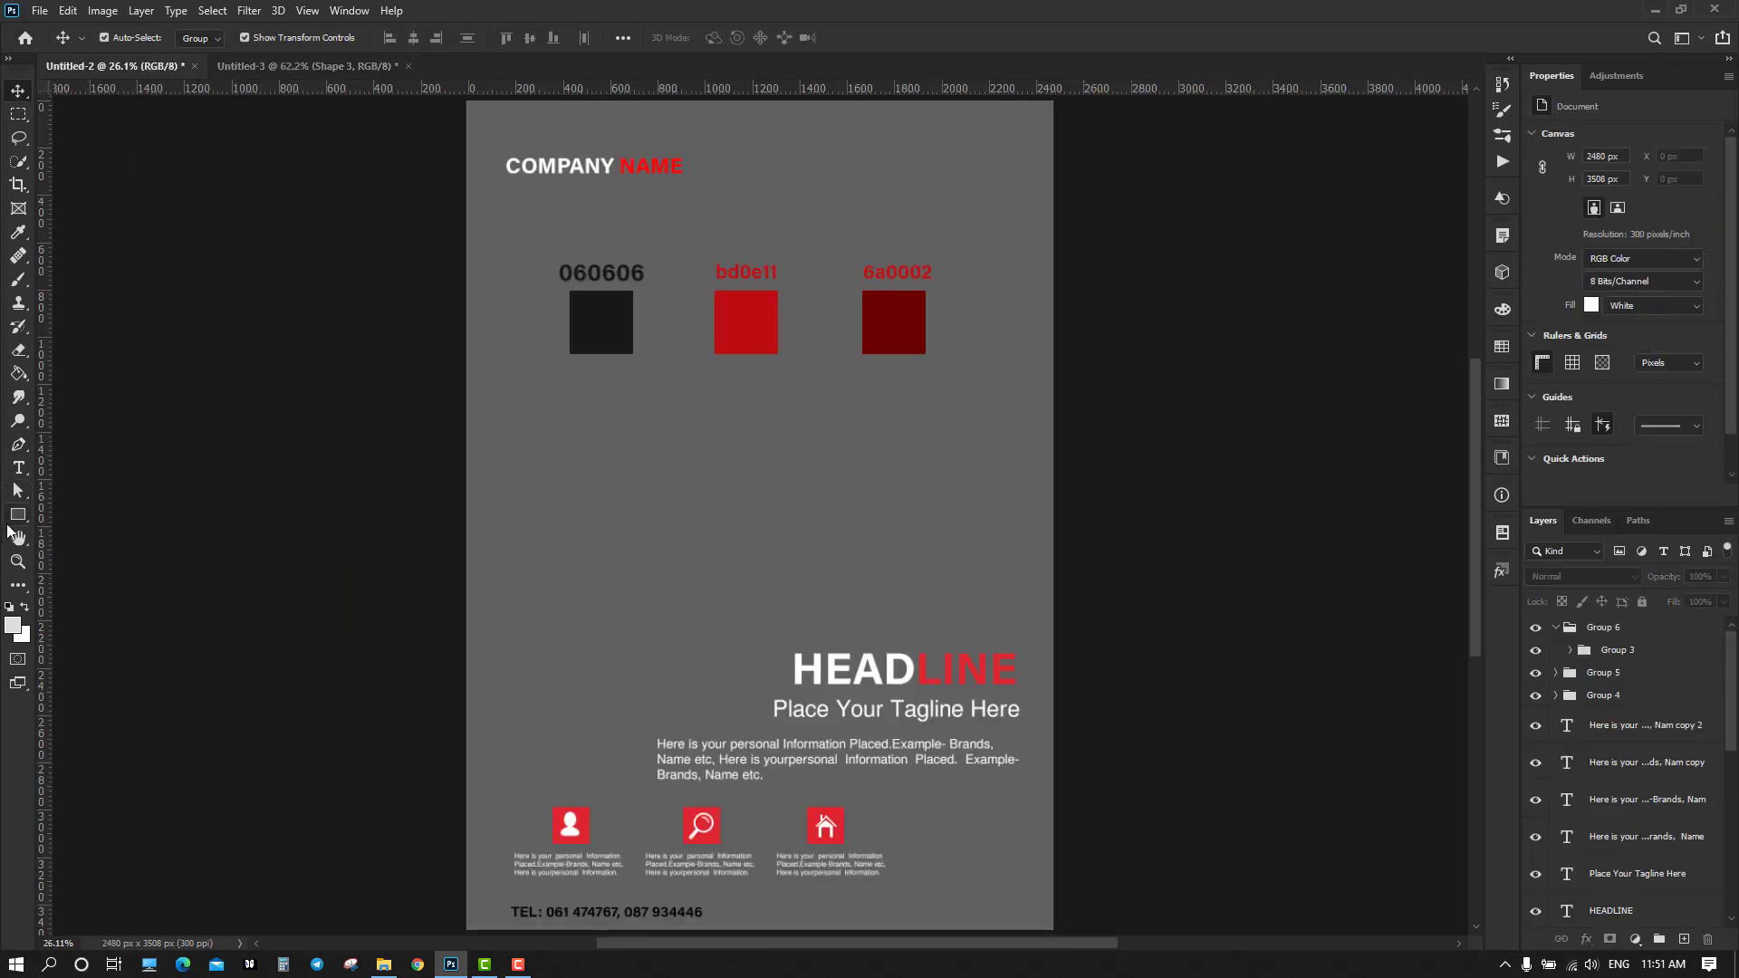
{"action": "left_click", "coordinate": [18, 232]}
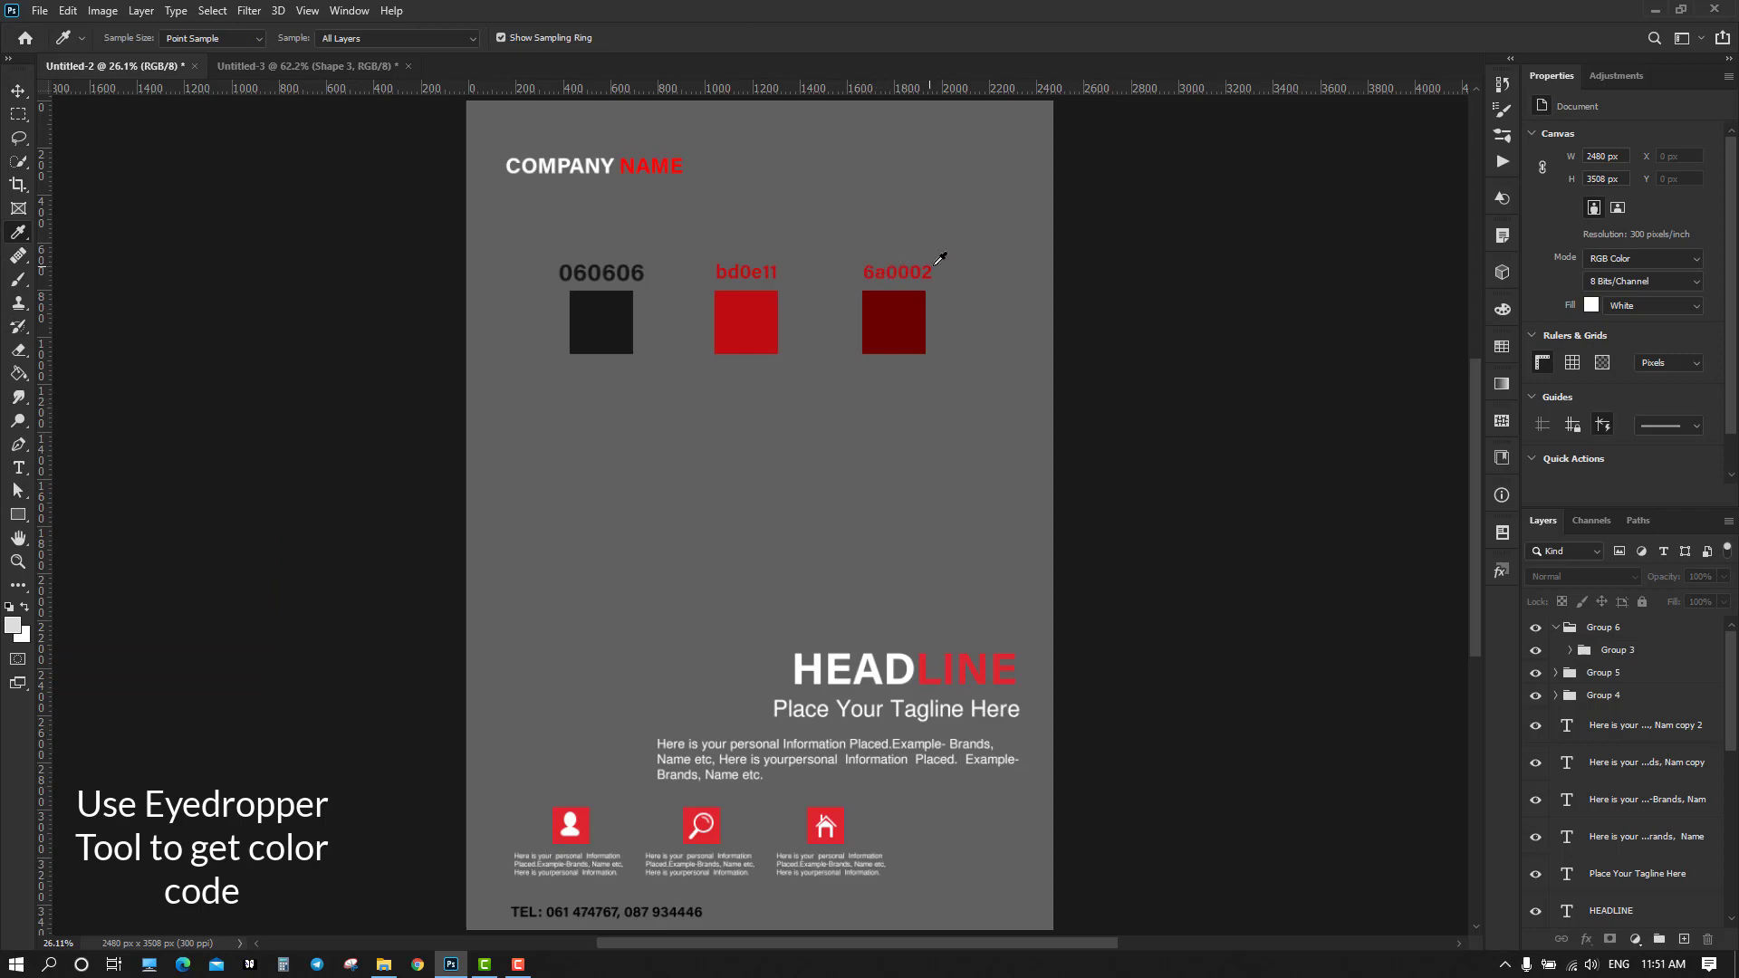
{"action": "left_click", "coordinate": [889, 321]}
{"action": "left_click", "coordinate": [287, 69]}
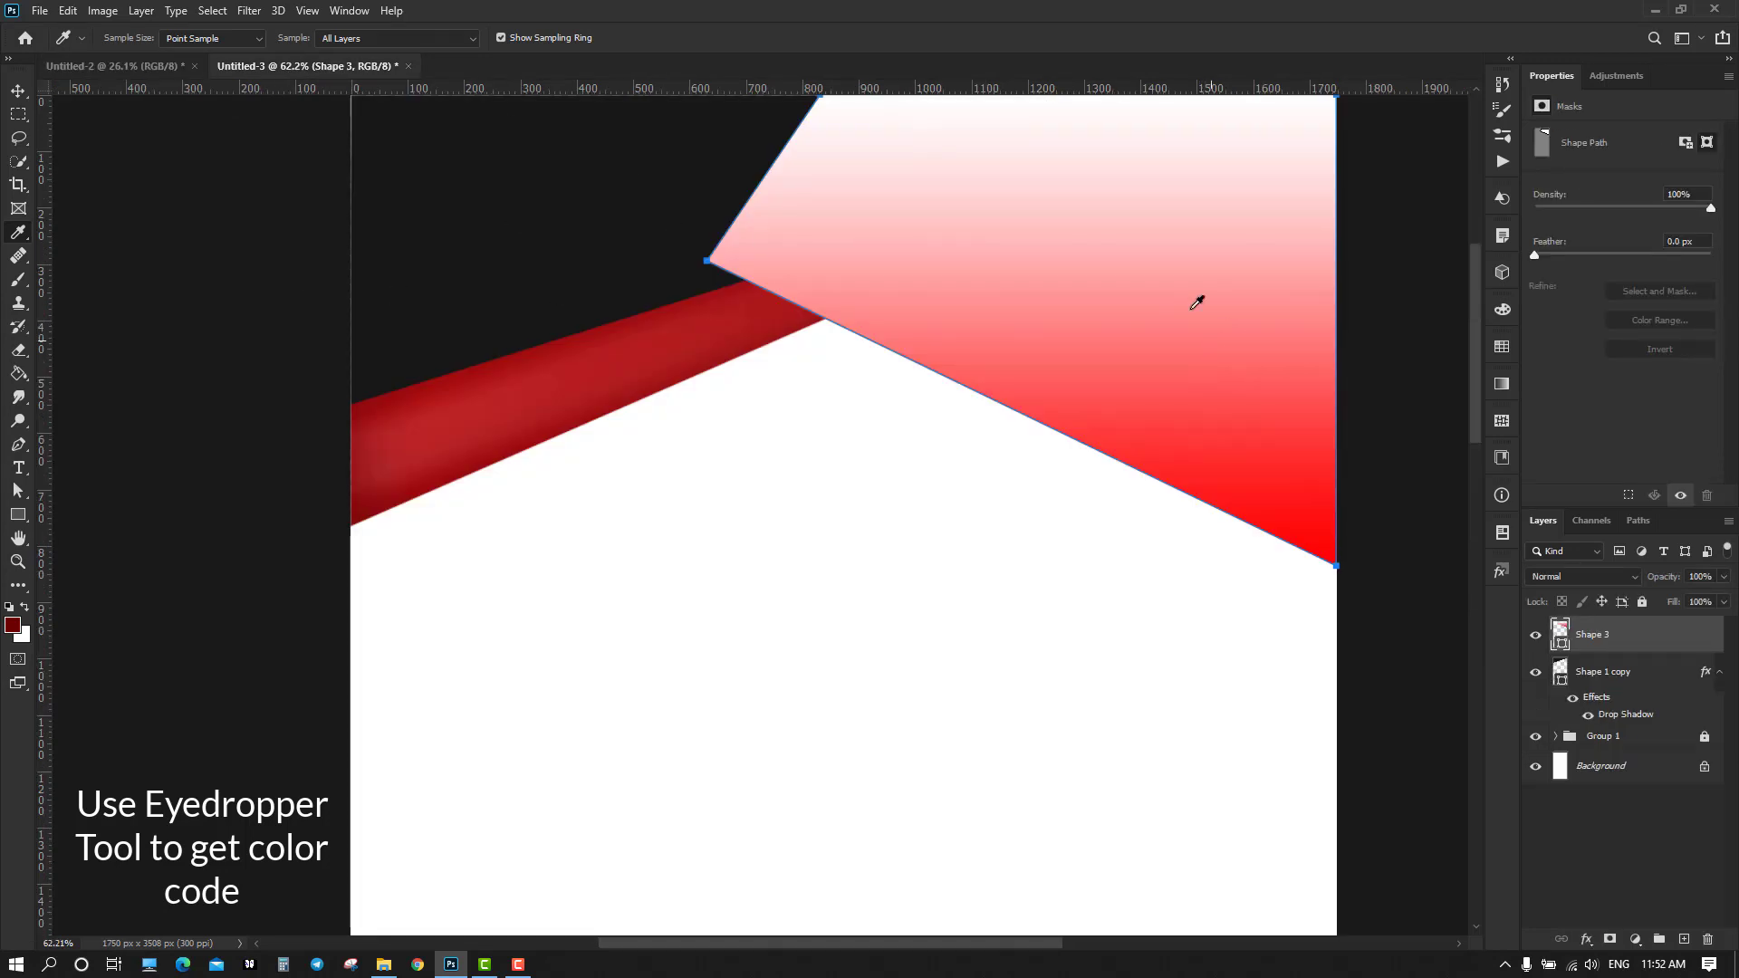
{"action": "key", "text": "v"}
{"action": "scroll", "coordinate": [1048, 842], "scroll_direction": "up", "scroll_amount": 4}
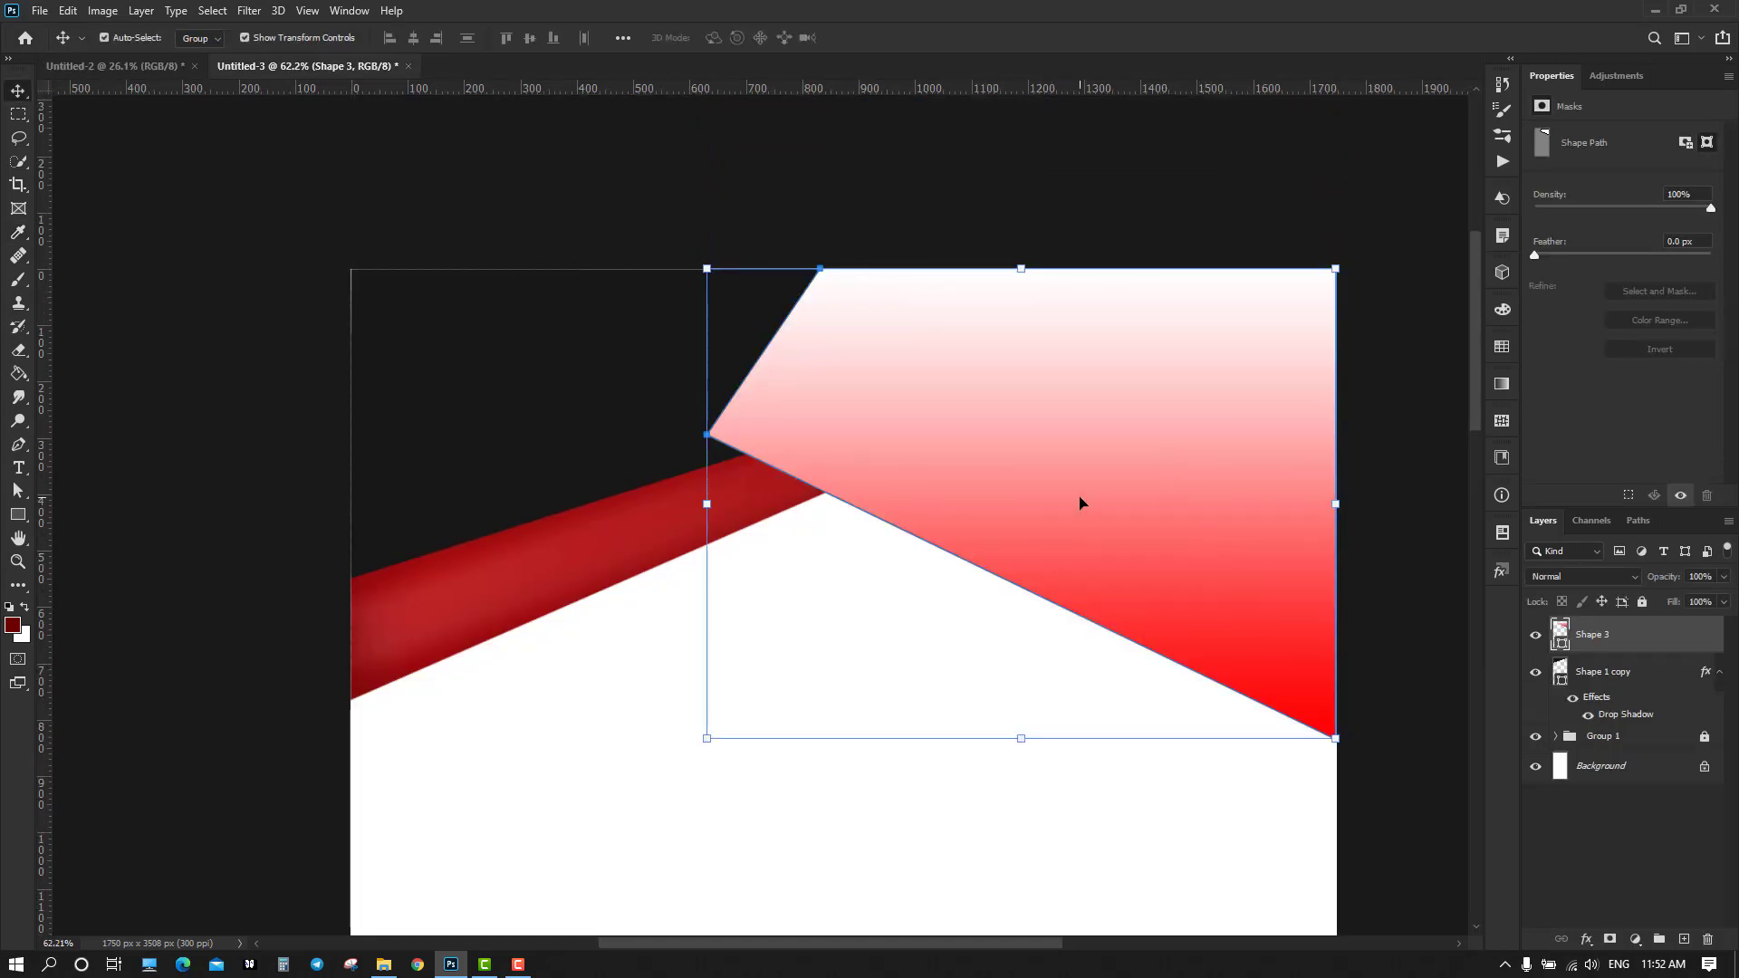
{"action": "key", "text": "alt+BackSpace"}
{"action": "left_click", "coordinate": [644, 648]}
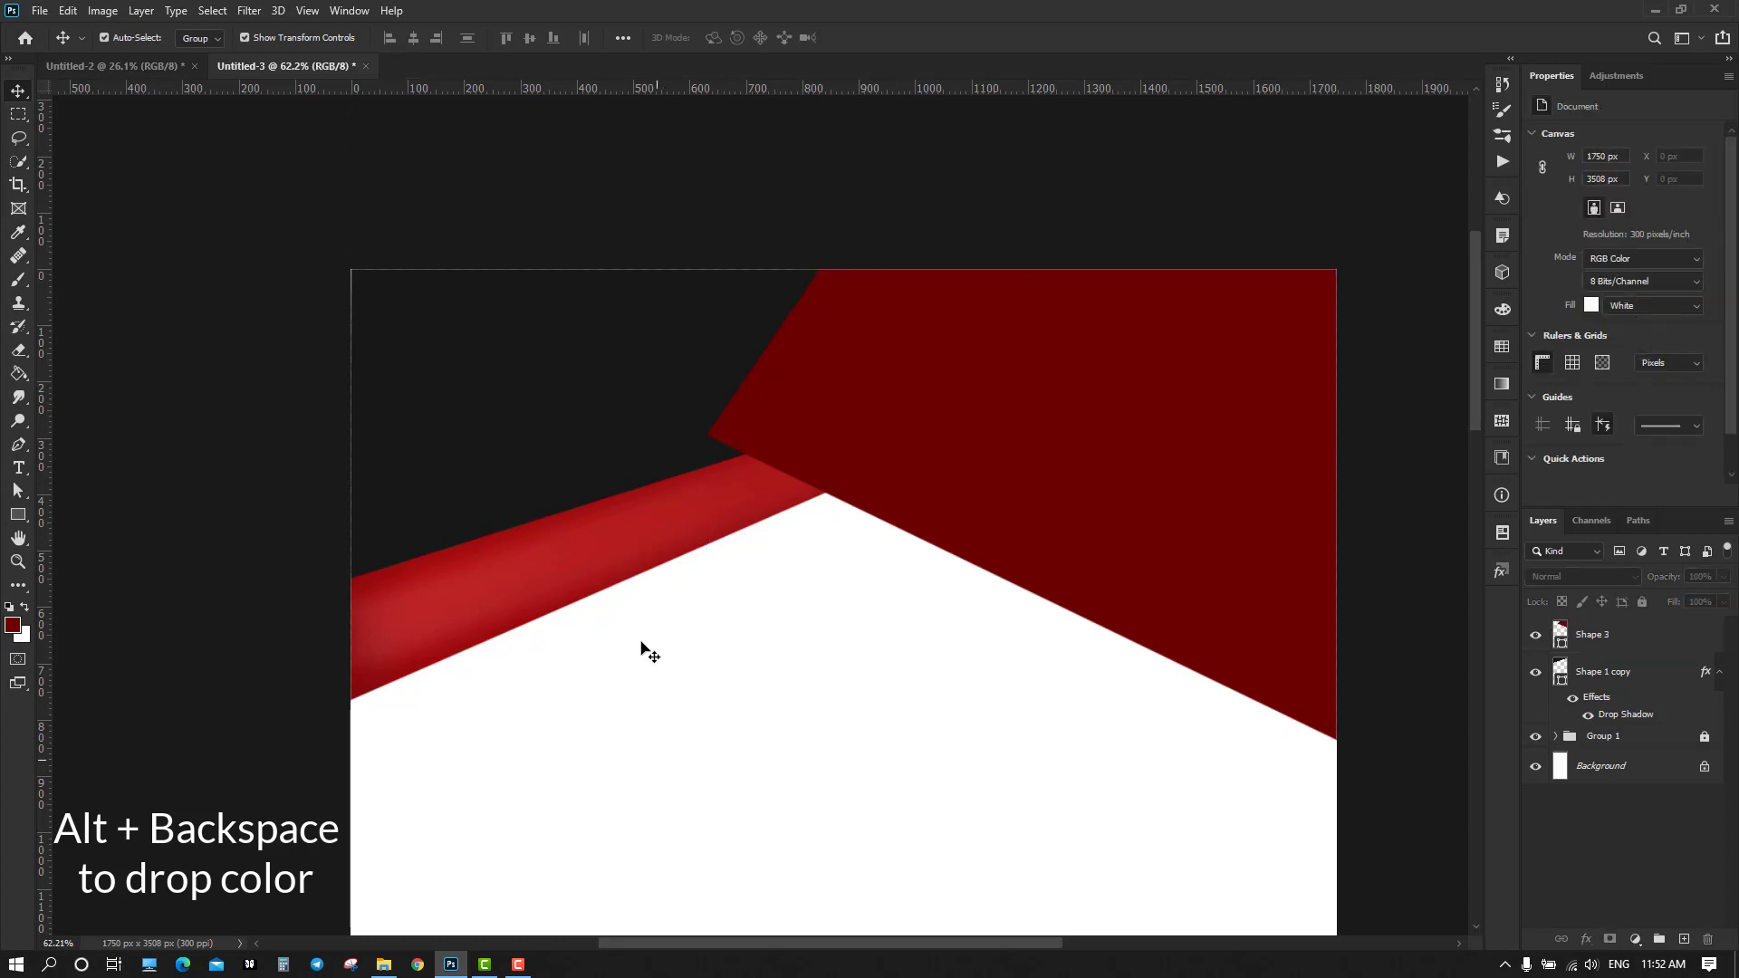
Arrange Shape 3 to the back, directly above the Background layer
{"action": "left_click", "coordinate": [1187, 450]}
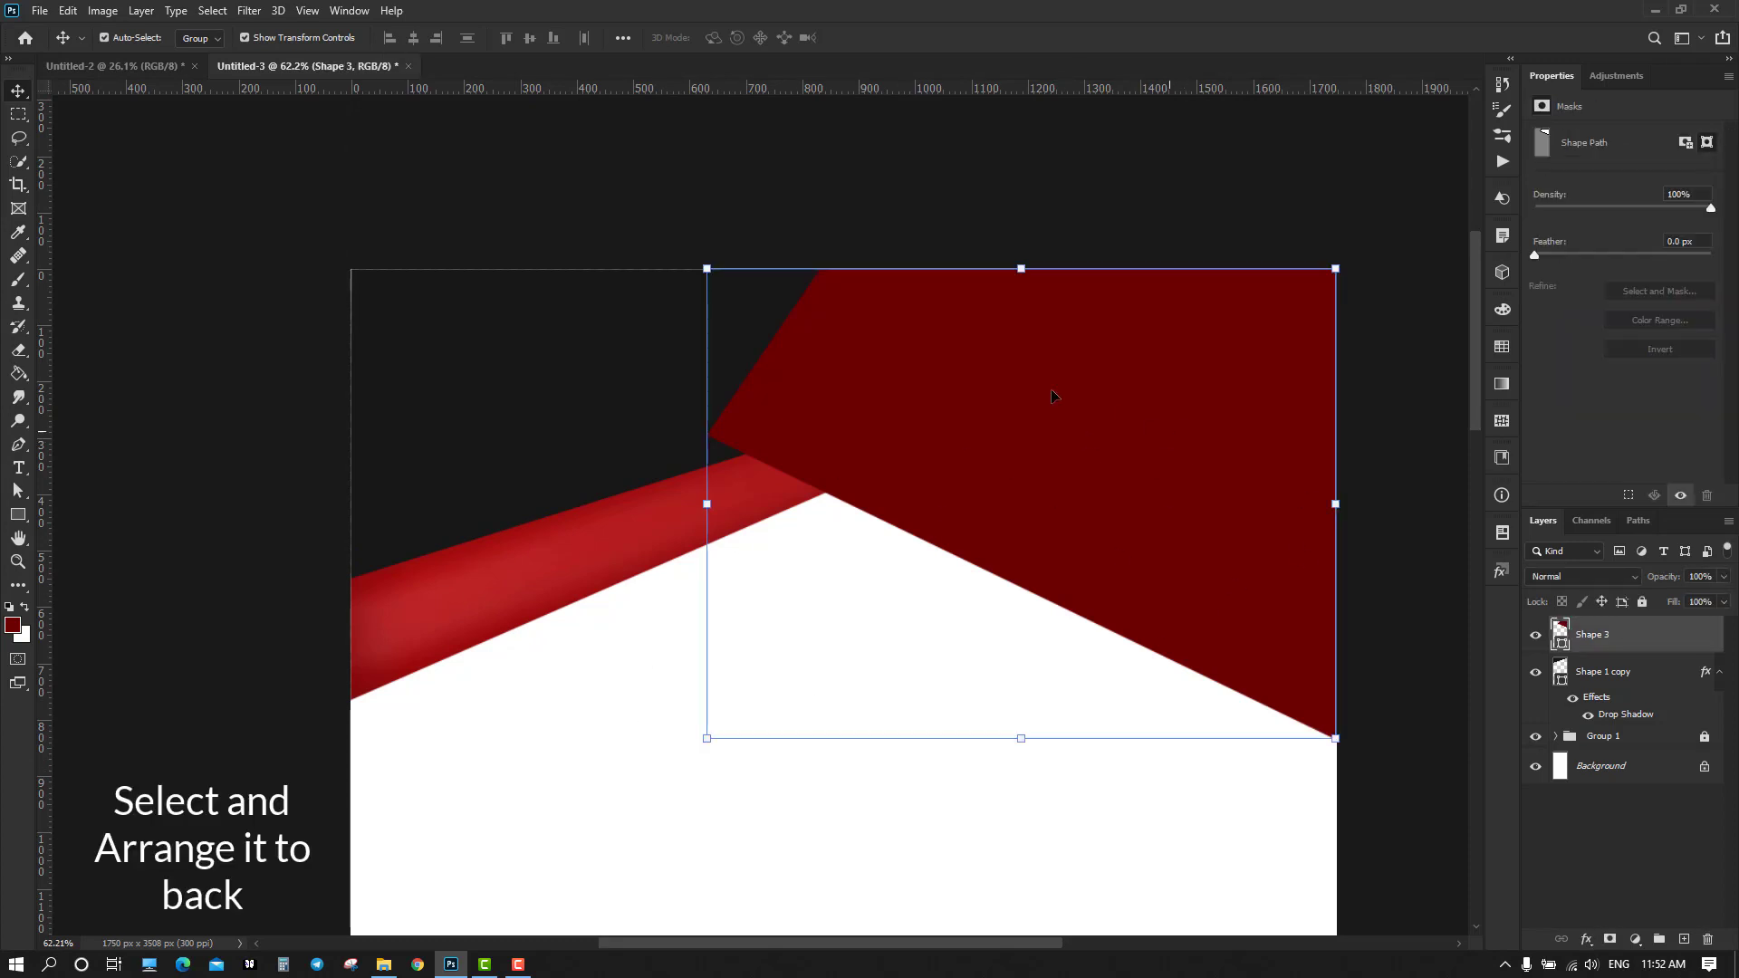
{"action": "left_click", "coordinate": [102, 11]}
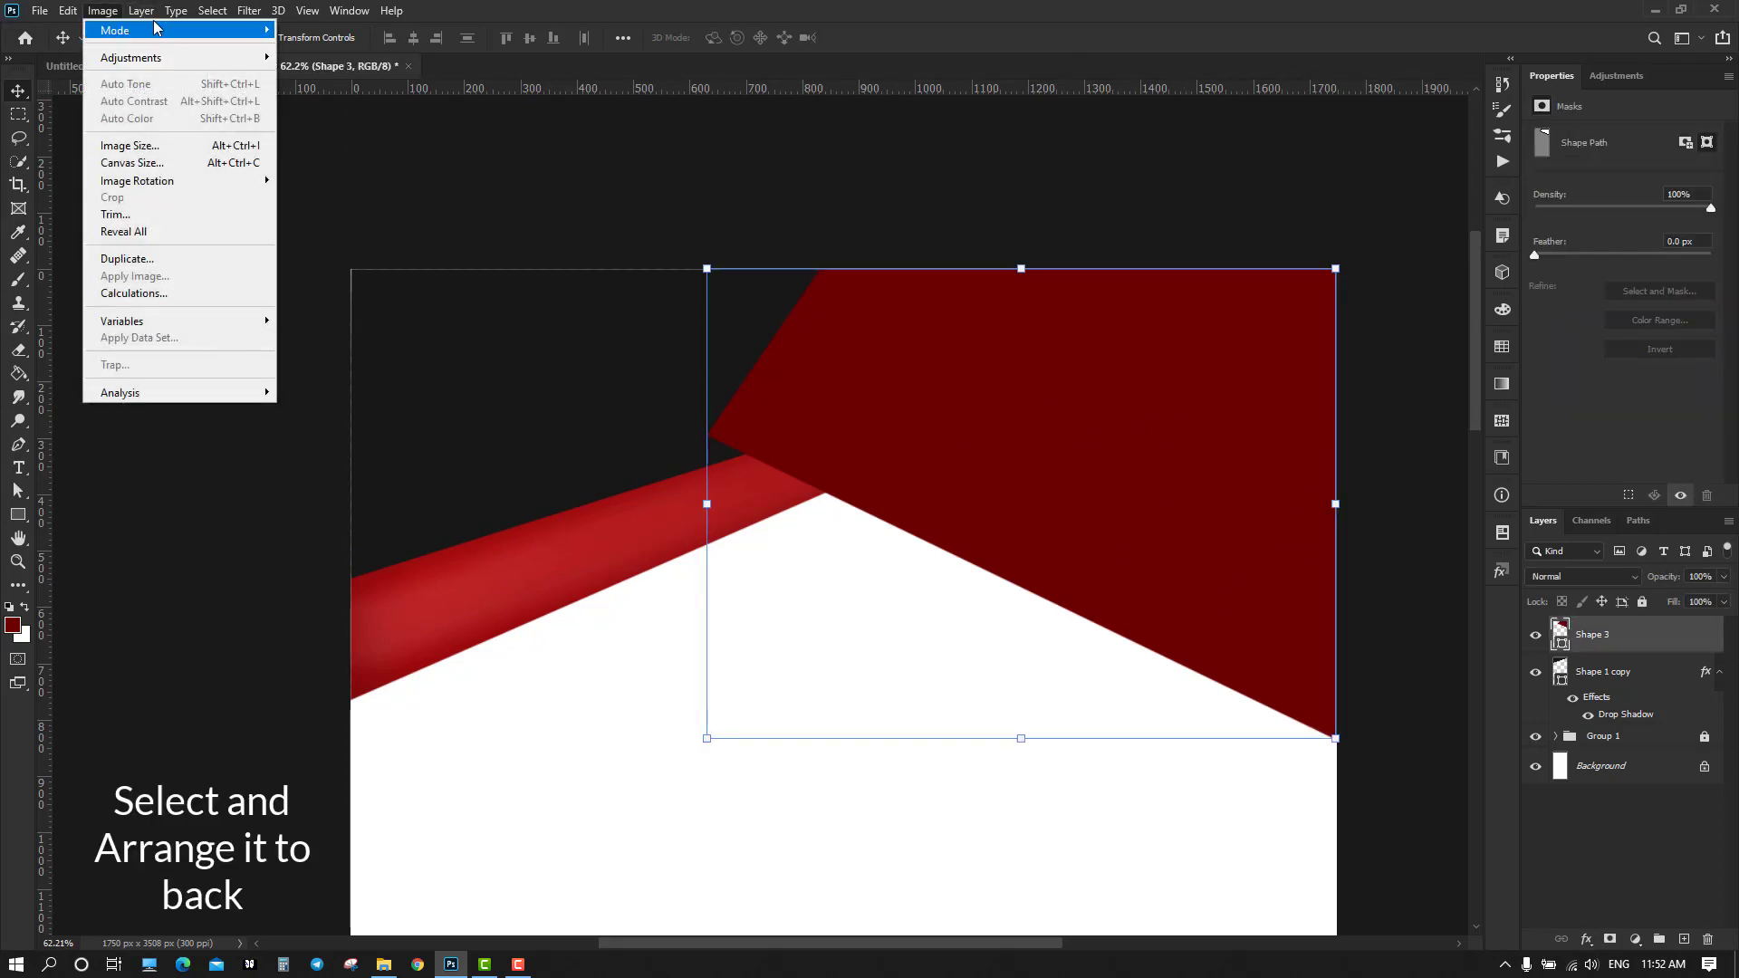
{"action": "mouse_move", "coordinate": [141, 11]}
{"action": "mouse_move", "coordinate": [253, 505]}
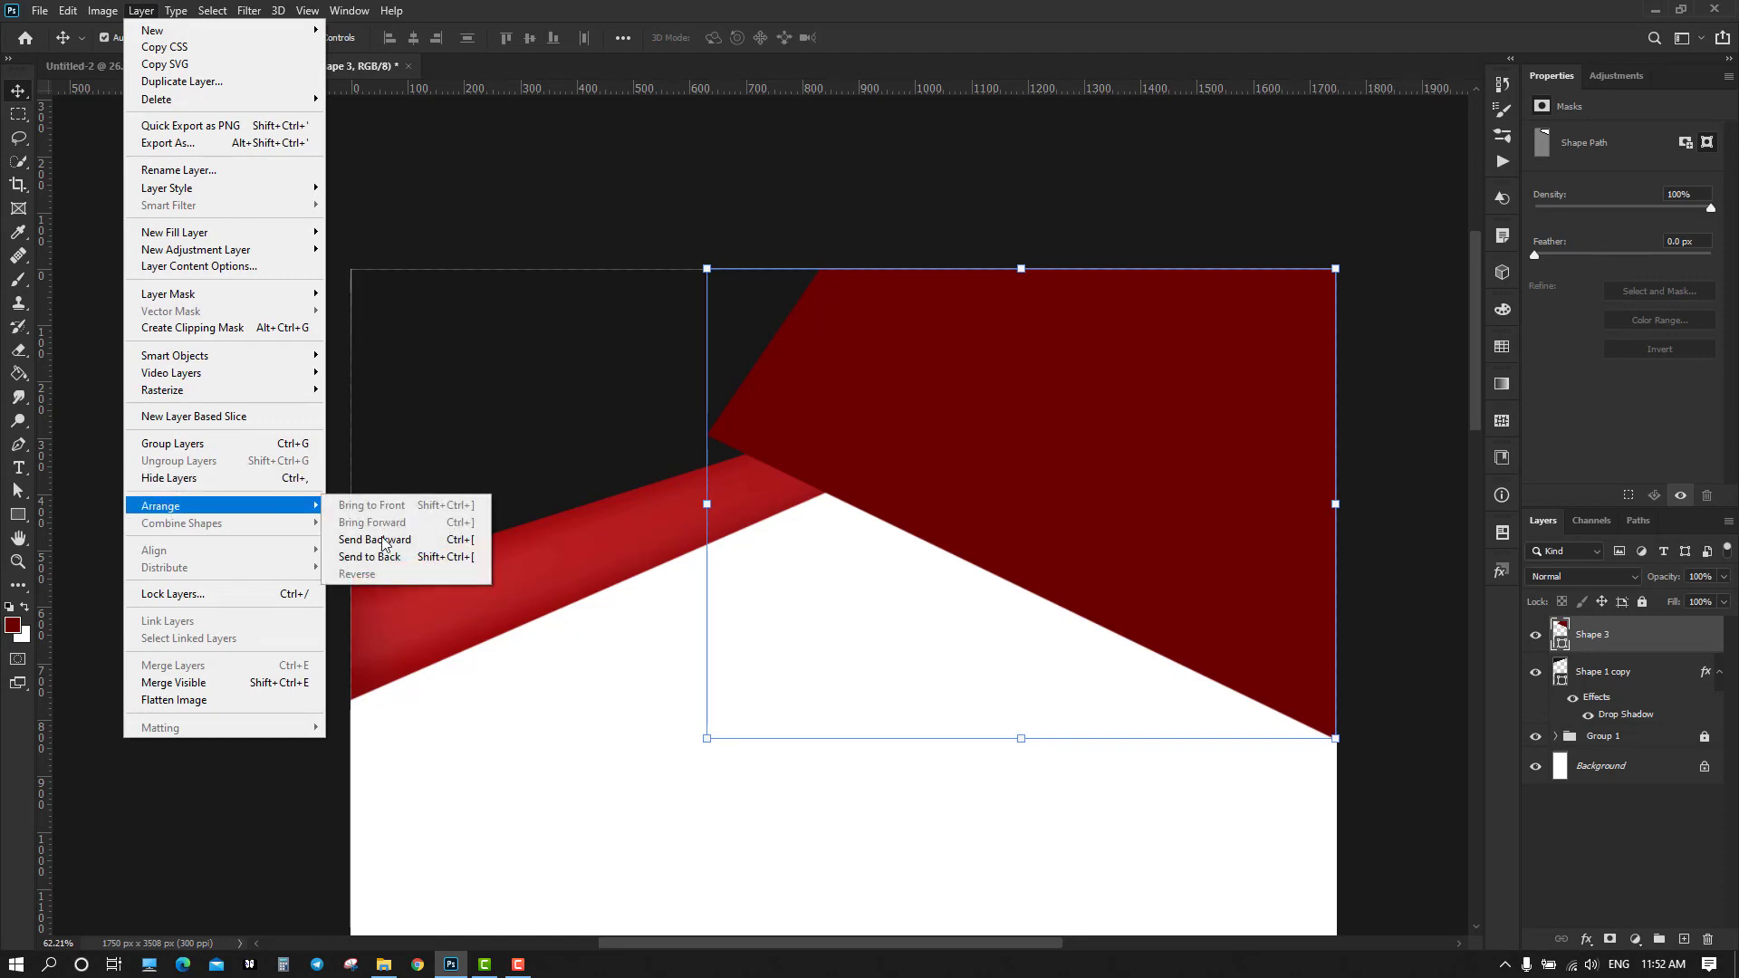
{"action": "left_click", "coordinate": [386, 561]}
{"action": "left_click", "coordinate": [958, 849]}
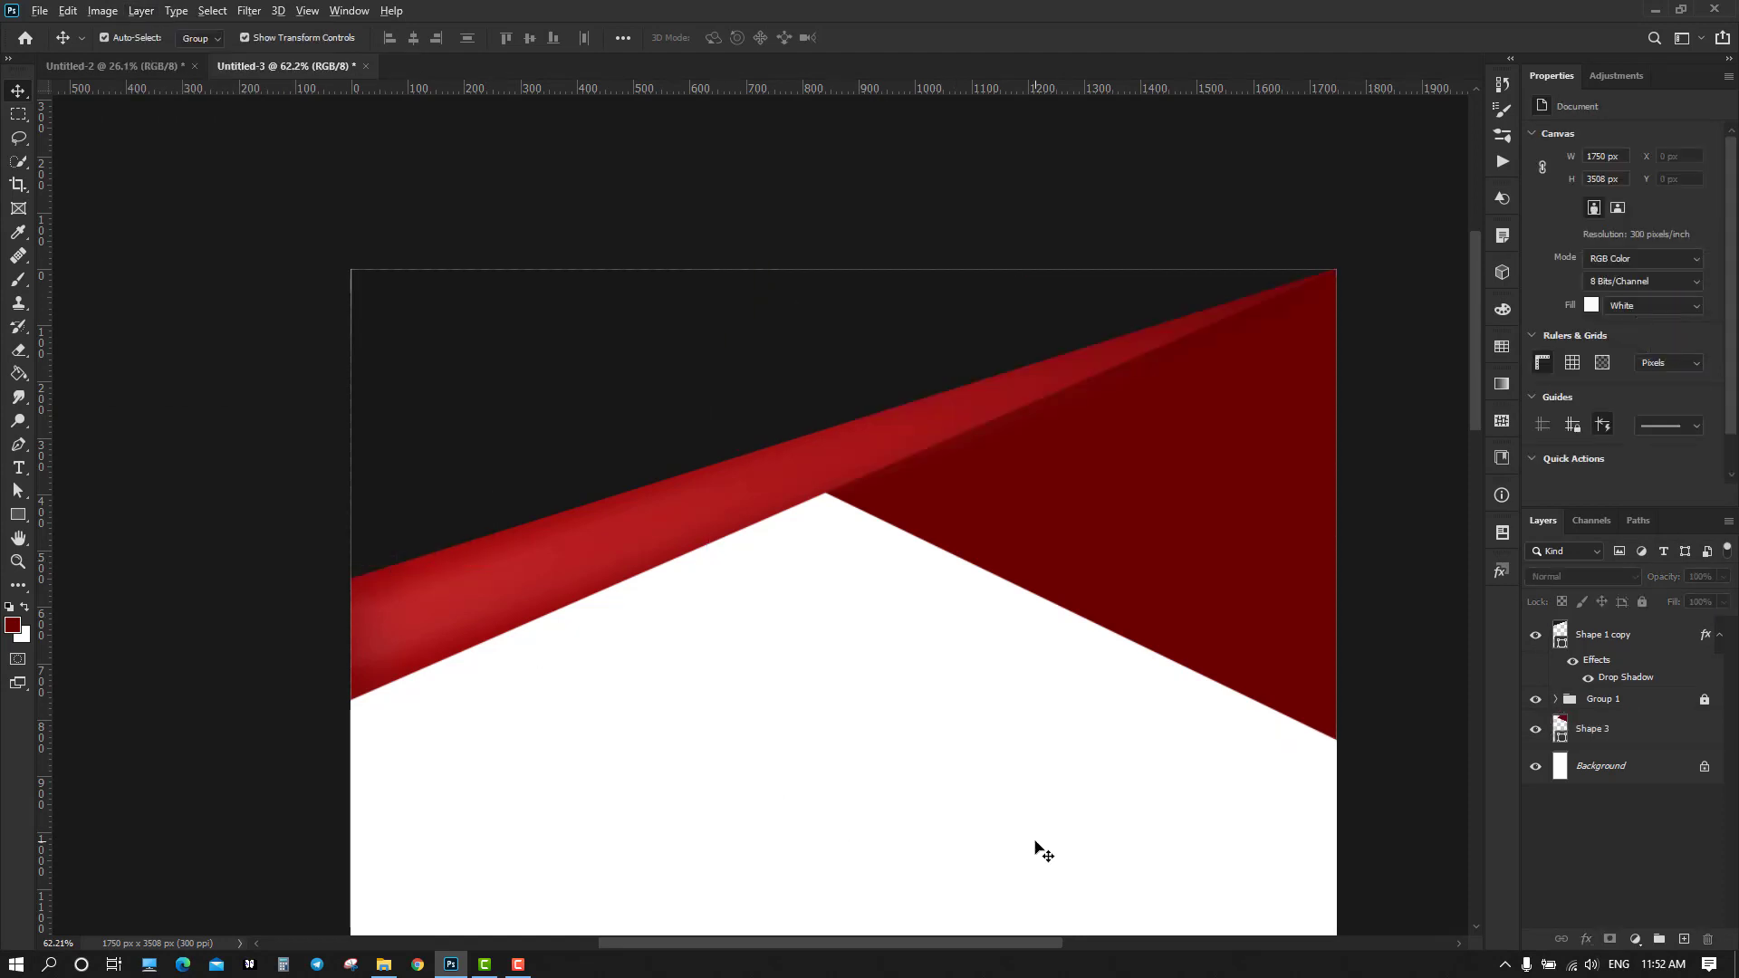
Raise Shape 3's lower-right anchor point along the banner's edge so the shape is about 741 px high
{"action": "scroll", "coordinate": [1041, 834], "scroll_direction": "down", "scroll_amount": 2}
{"action": "scroll", "coordinate": [1057, 813], "scroll_direction": "down", "scroll_amount": 1}
{"action": "scroll", "coordinate": [1126, 707], "scroll_direction": "down", "scroll_amount": 1}
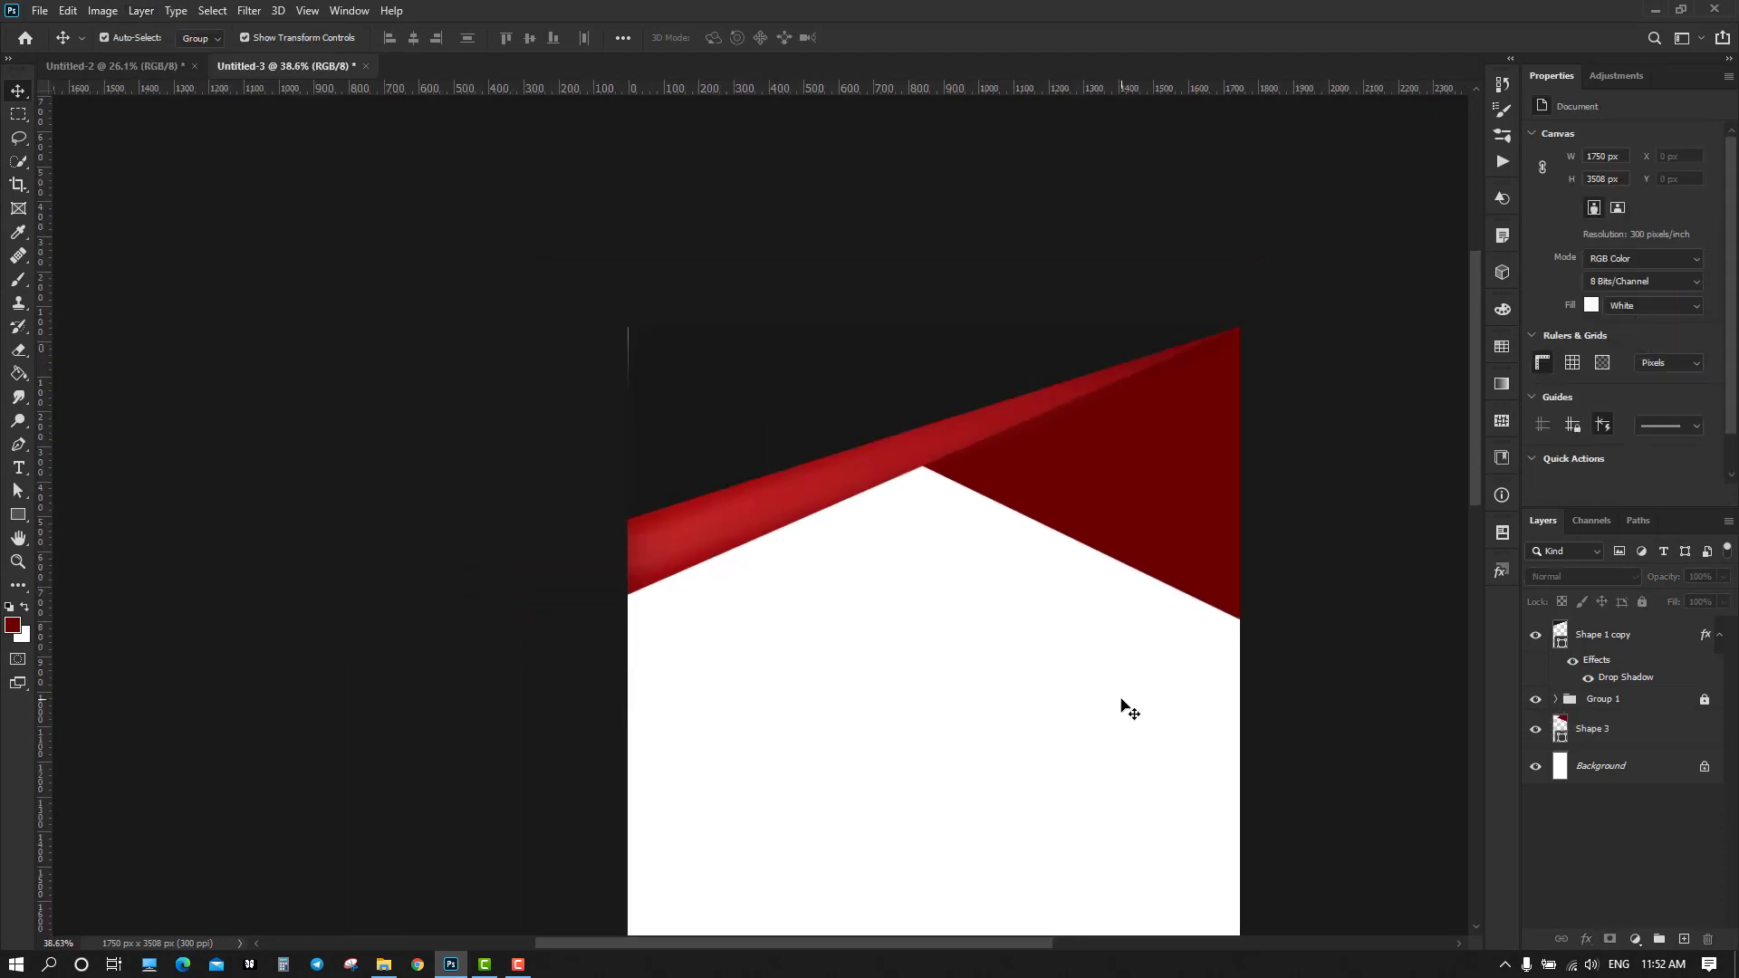
{"action": "scroll", "coordinate": [1134, 593], "scroll_direction": "down", "scroll_amount": 1}
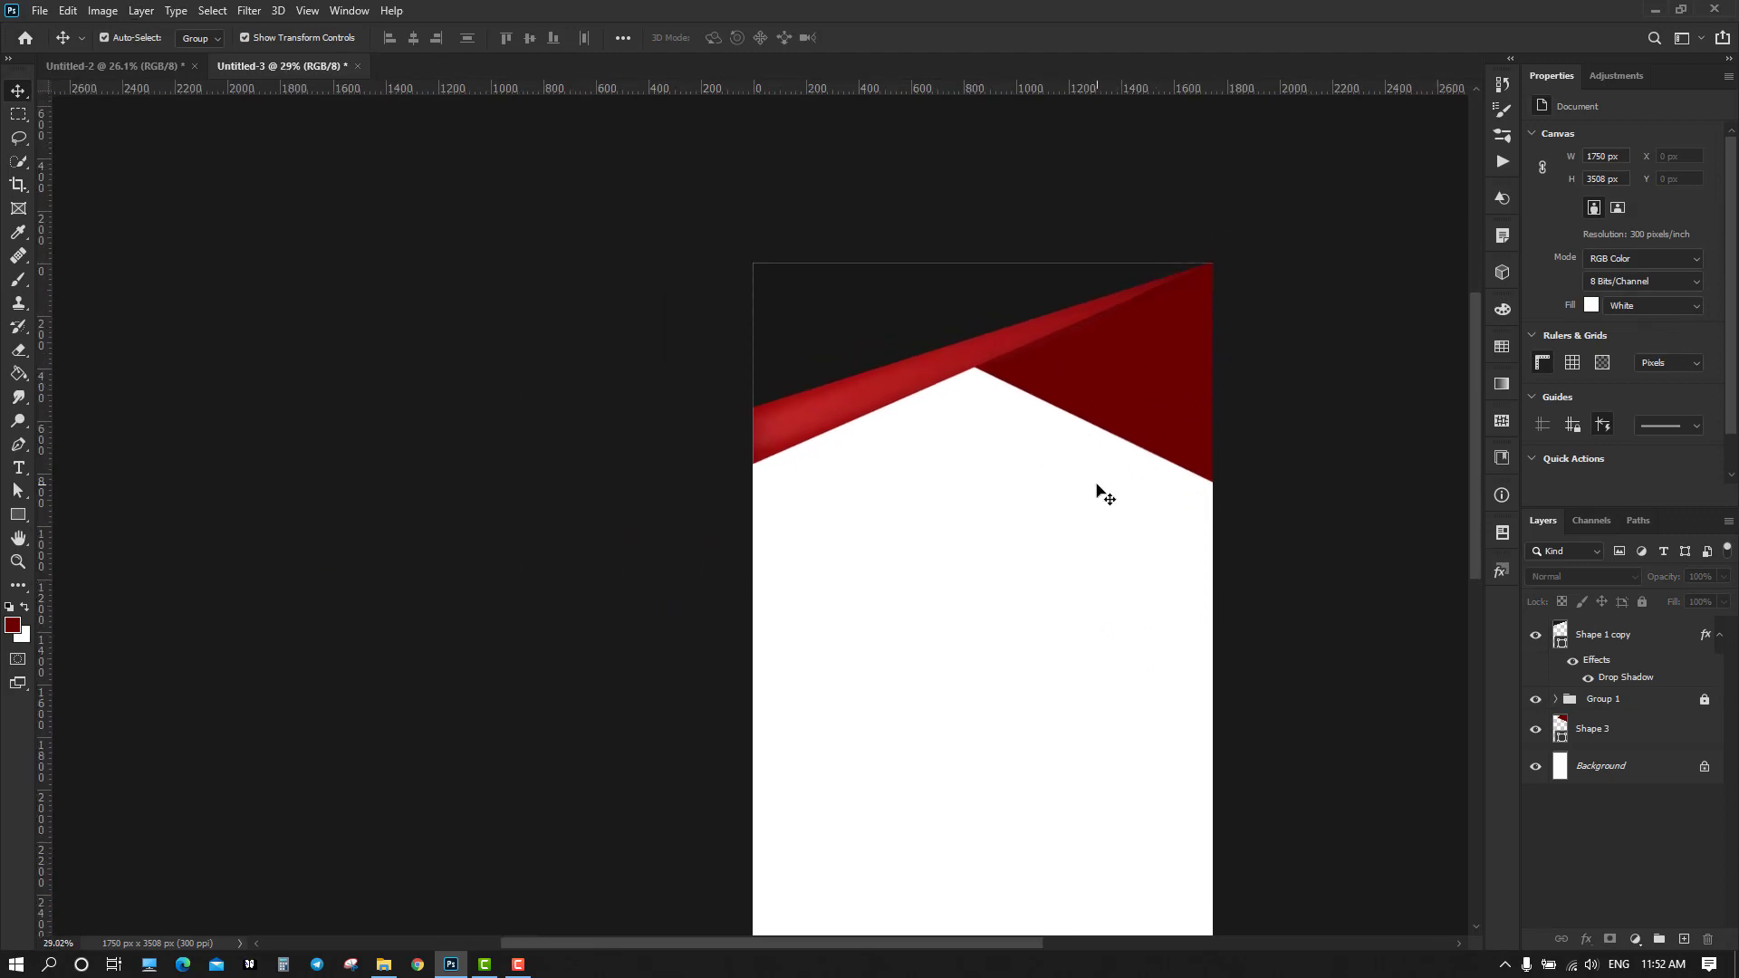
{"action": "scroll", "coordinate": [1086, 587], "scroll_direction": "up", "scroll_amount": 1}
{"action": "scroll", "coordinate": [1086, 587], "scroll_direction": "up", "scroll_amount": 3}
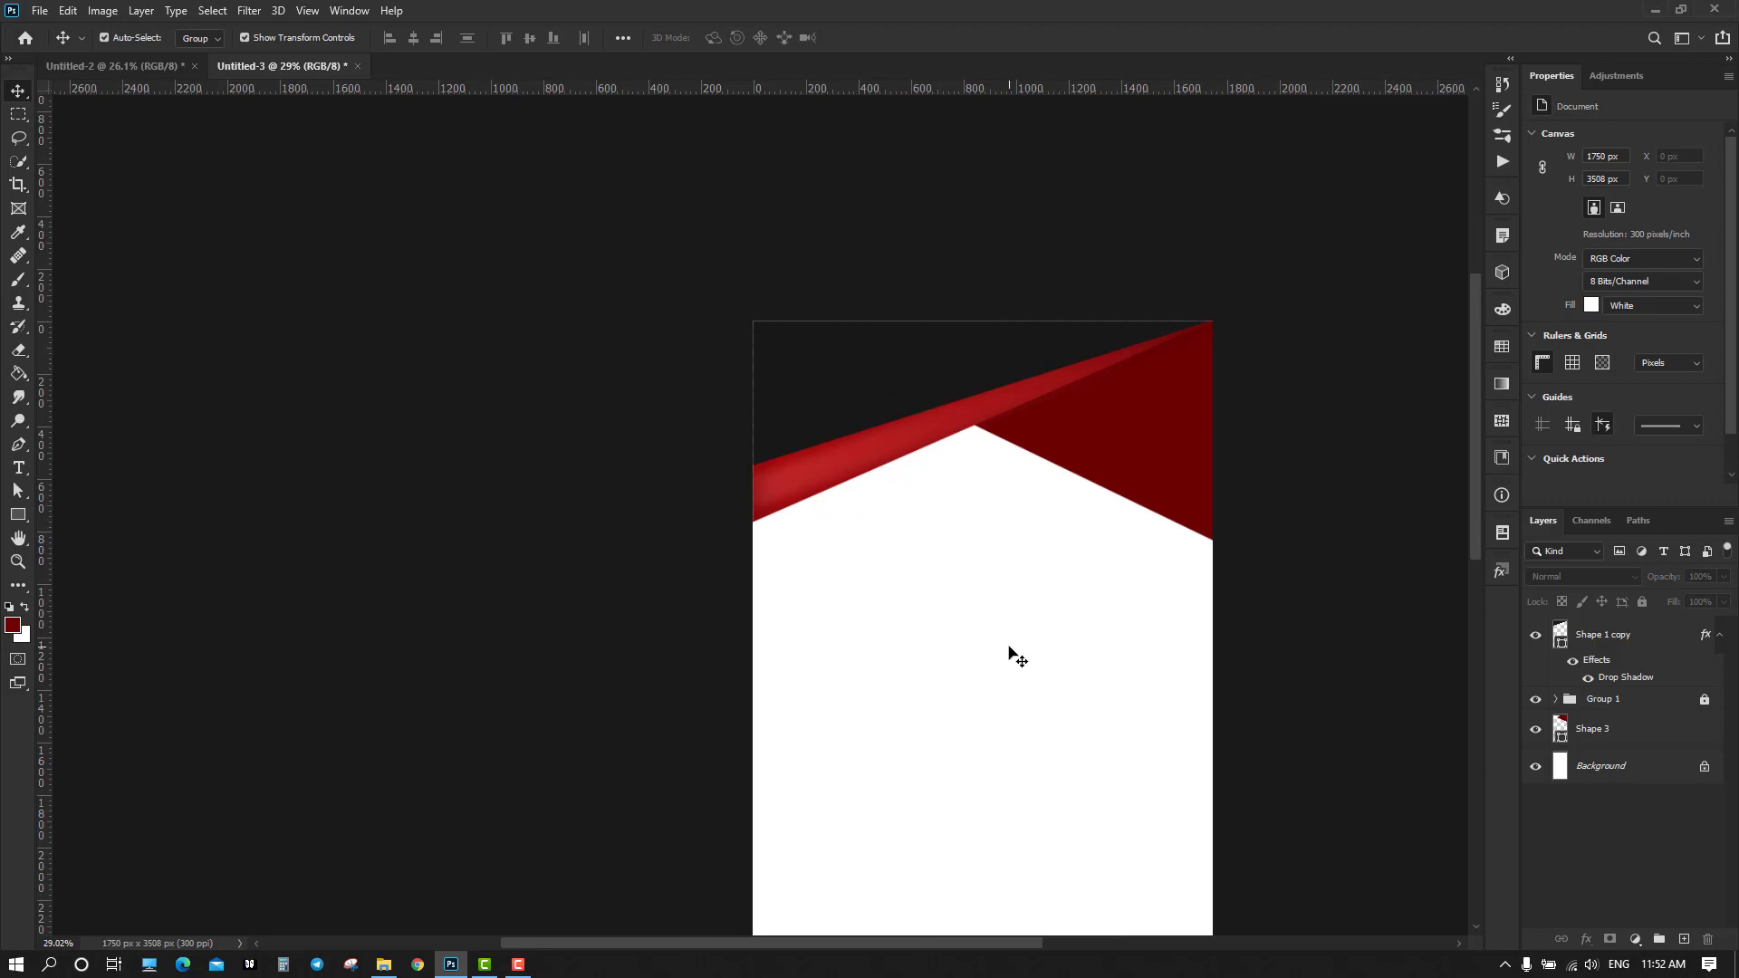
{"action": "left_click", "coordinate": [1177, 501]}
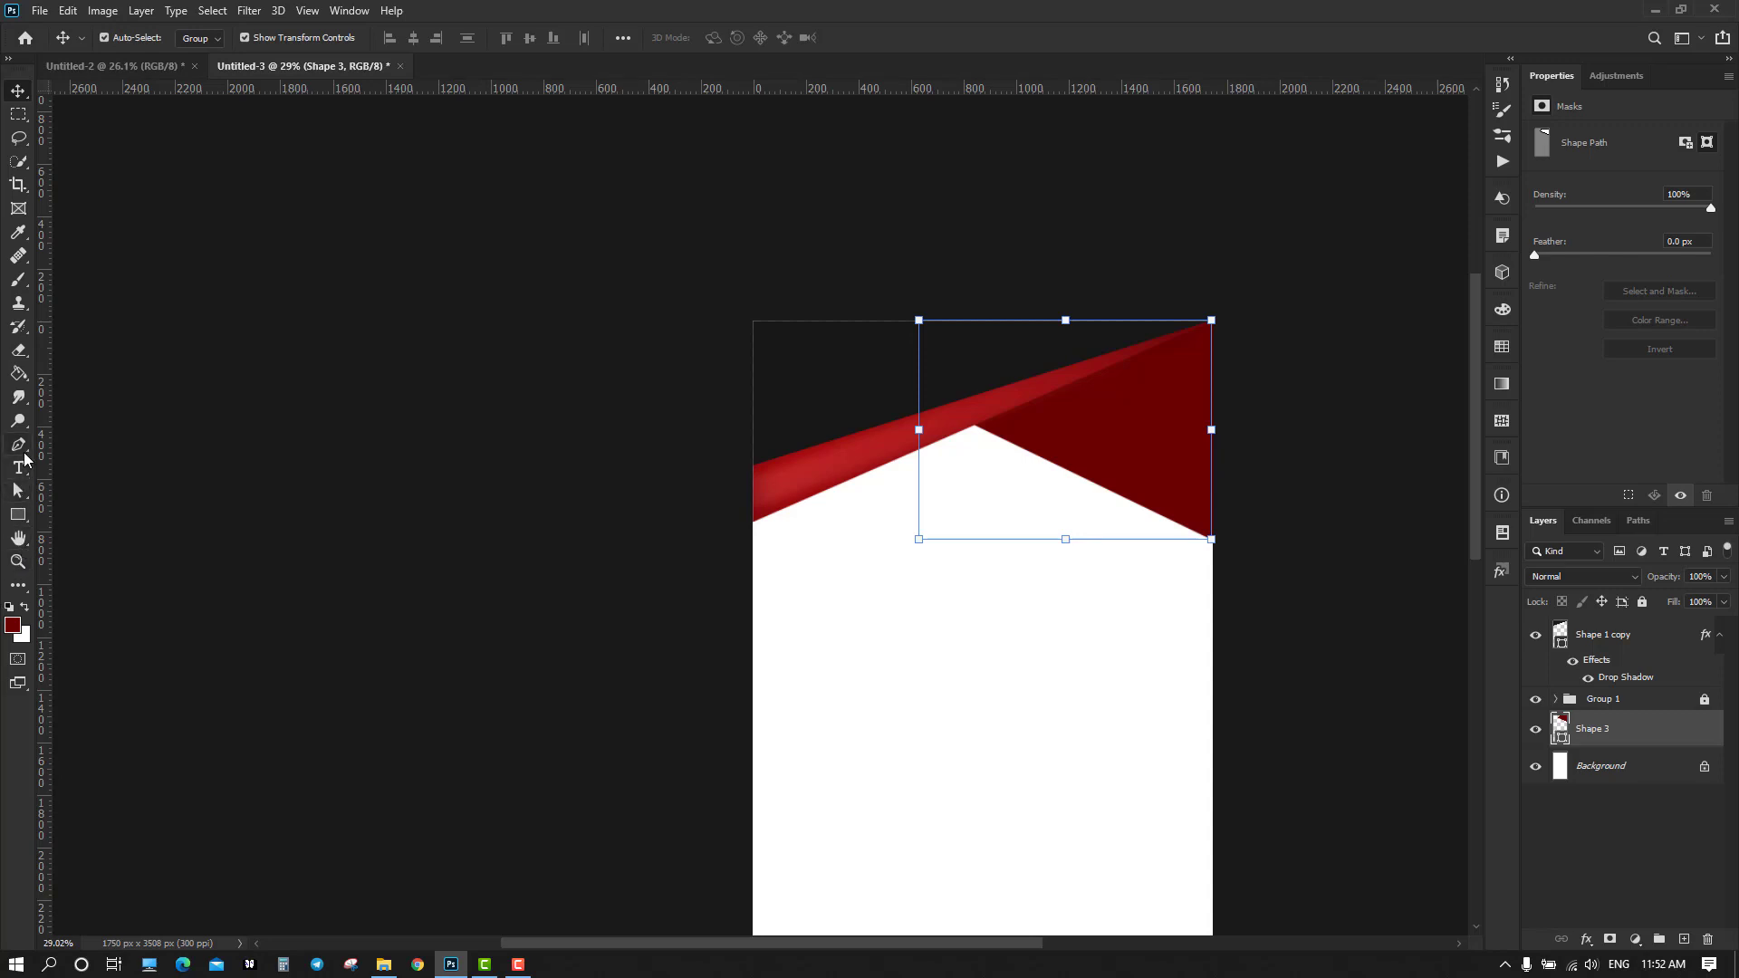
{"action": "left_click", "coordinate": [18, 490]}
{"action": "scroll", "coordinate": [1268, 521], "scroll_direction": "up", "scroll_amount": 5}
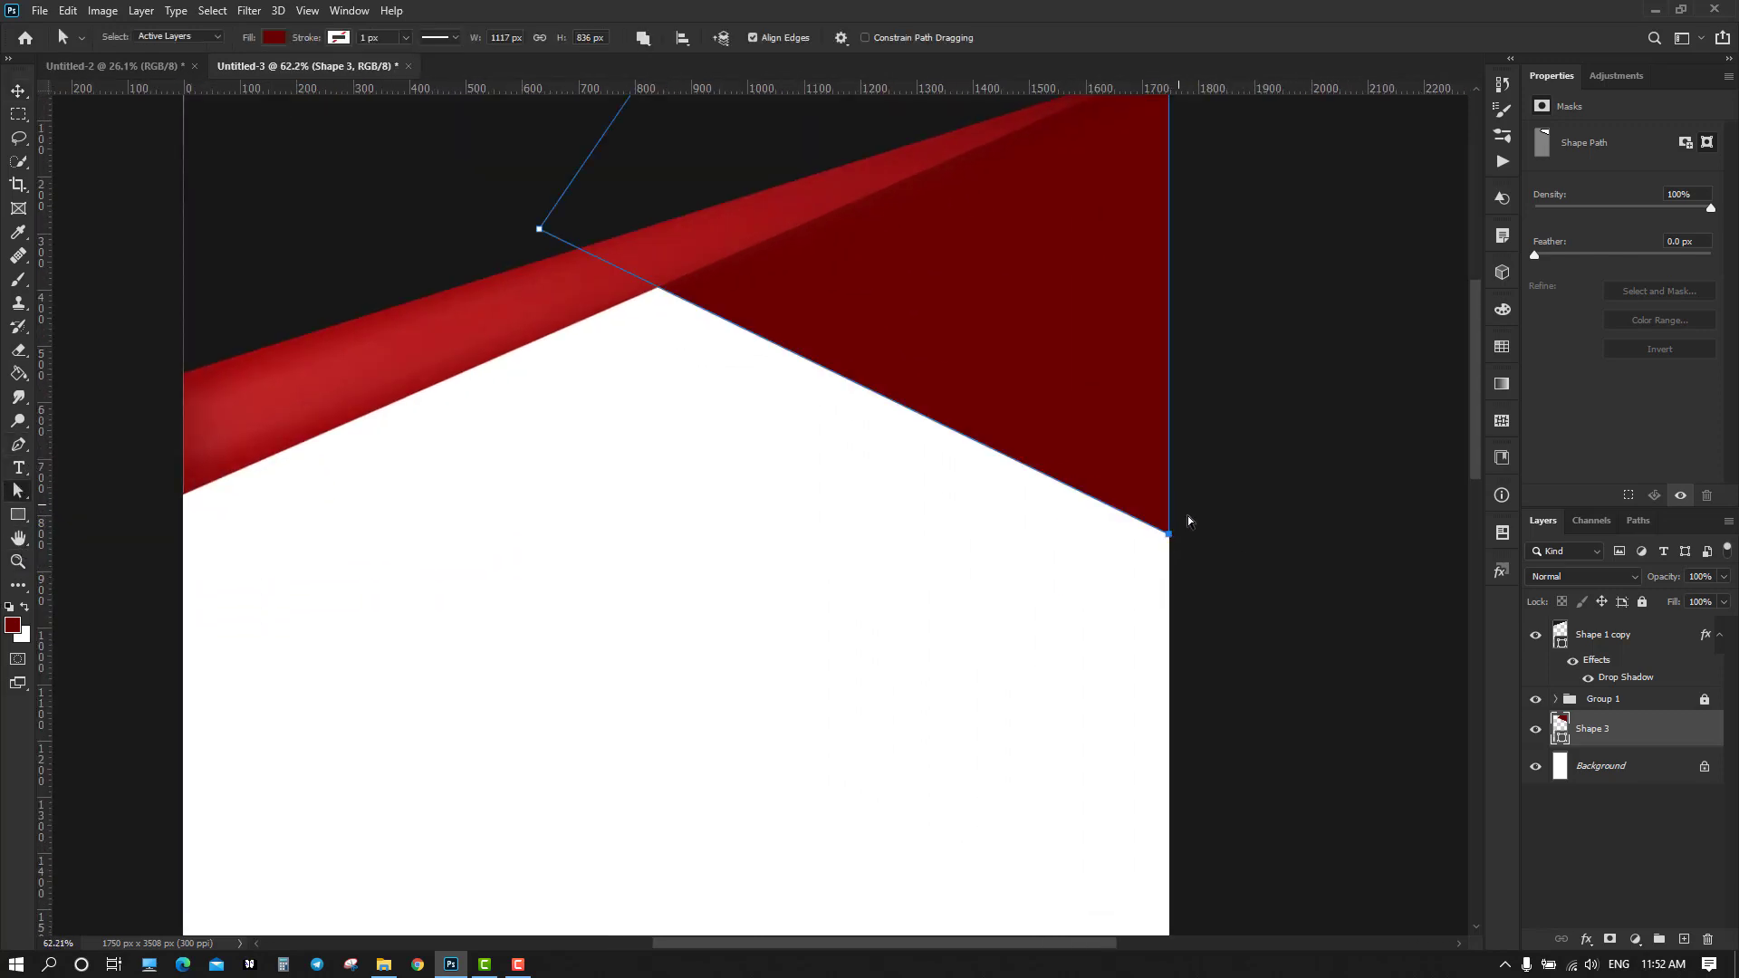
{"action": "left_click_drag", "start_coordinate": [1169, 541], "coordinate": [1169, 486]}
{"action": "left_click", "coordinate": [1232, 494]}
{"action": "scroll", "coordinate": [1246, 509], "scroll_direction": "down", "scroll_amount": 3}
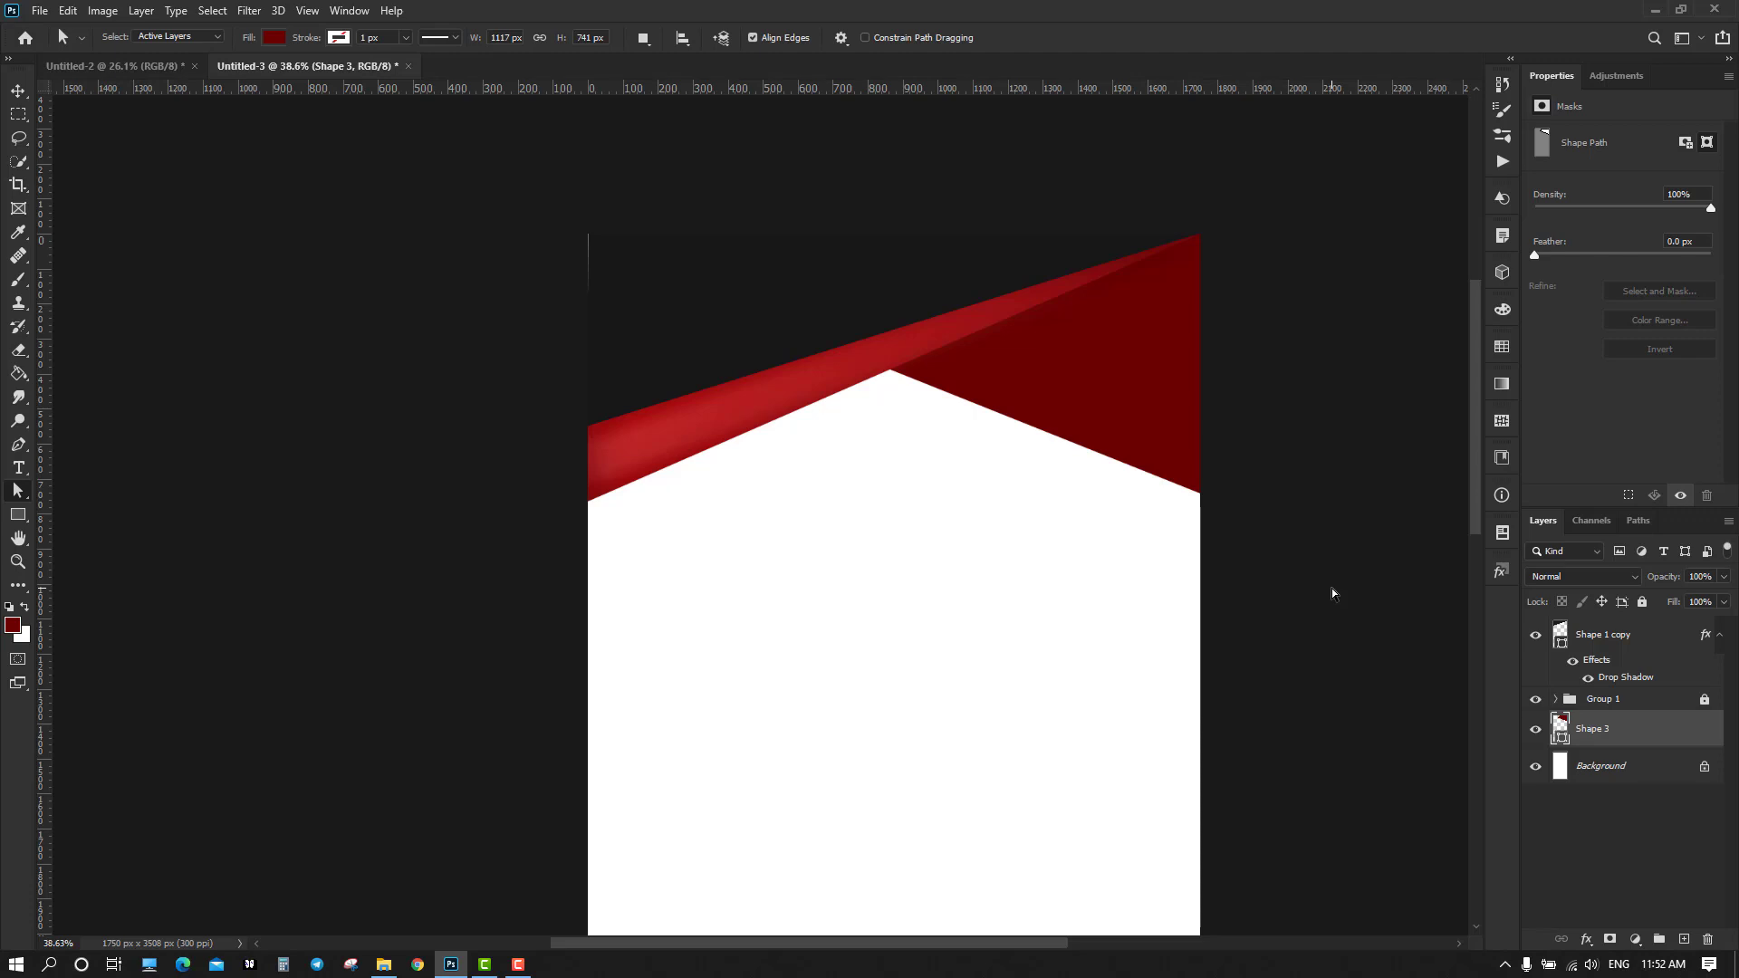
{"action": "scroll", "coordinate": [1331, 591], "scroll_direction": "up", "scroll_amount": 2}
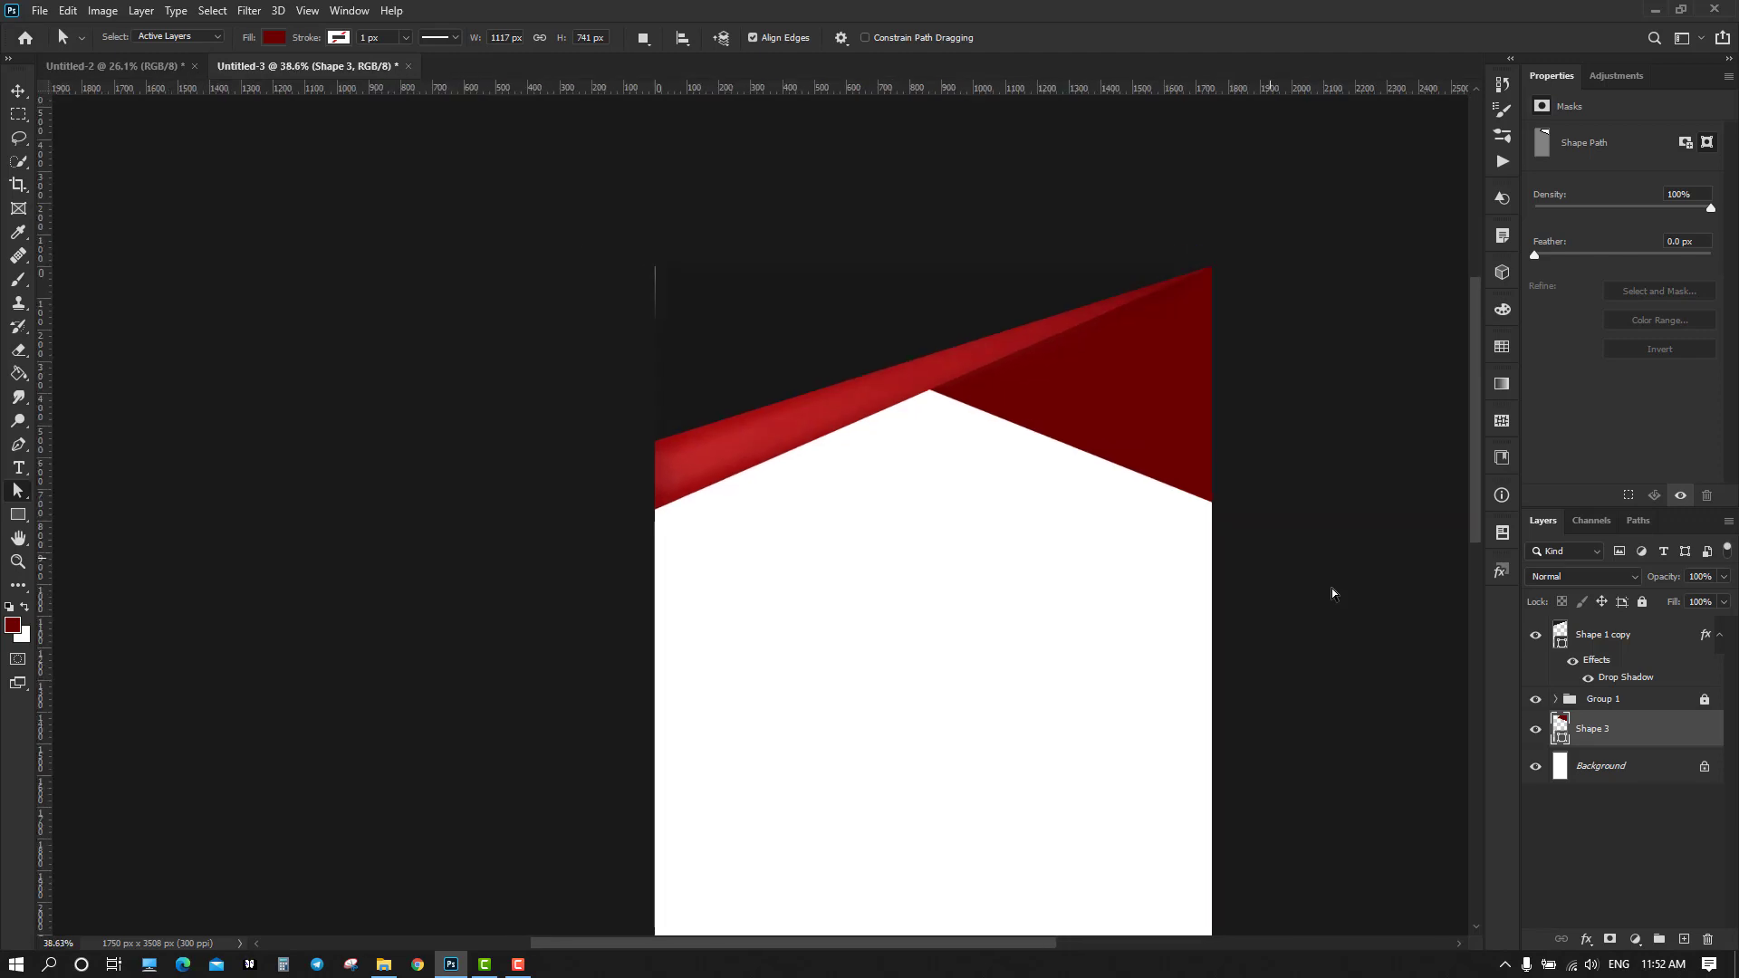
{"action": "left_click_drag", "start_coordinate": [1341, 594], "coordinate": [1254, 567]}
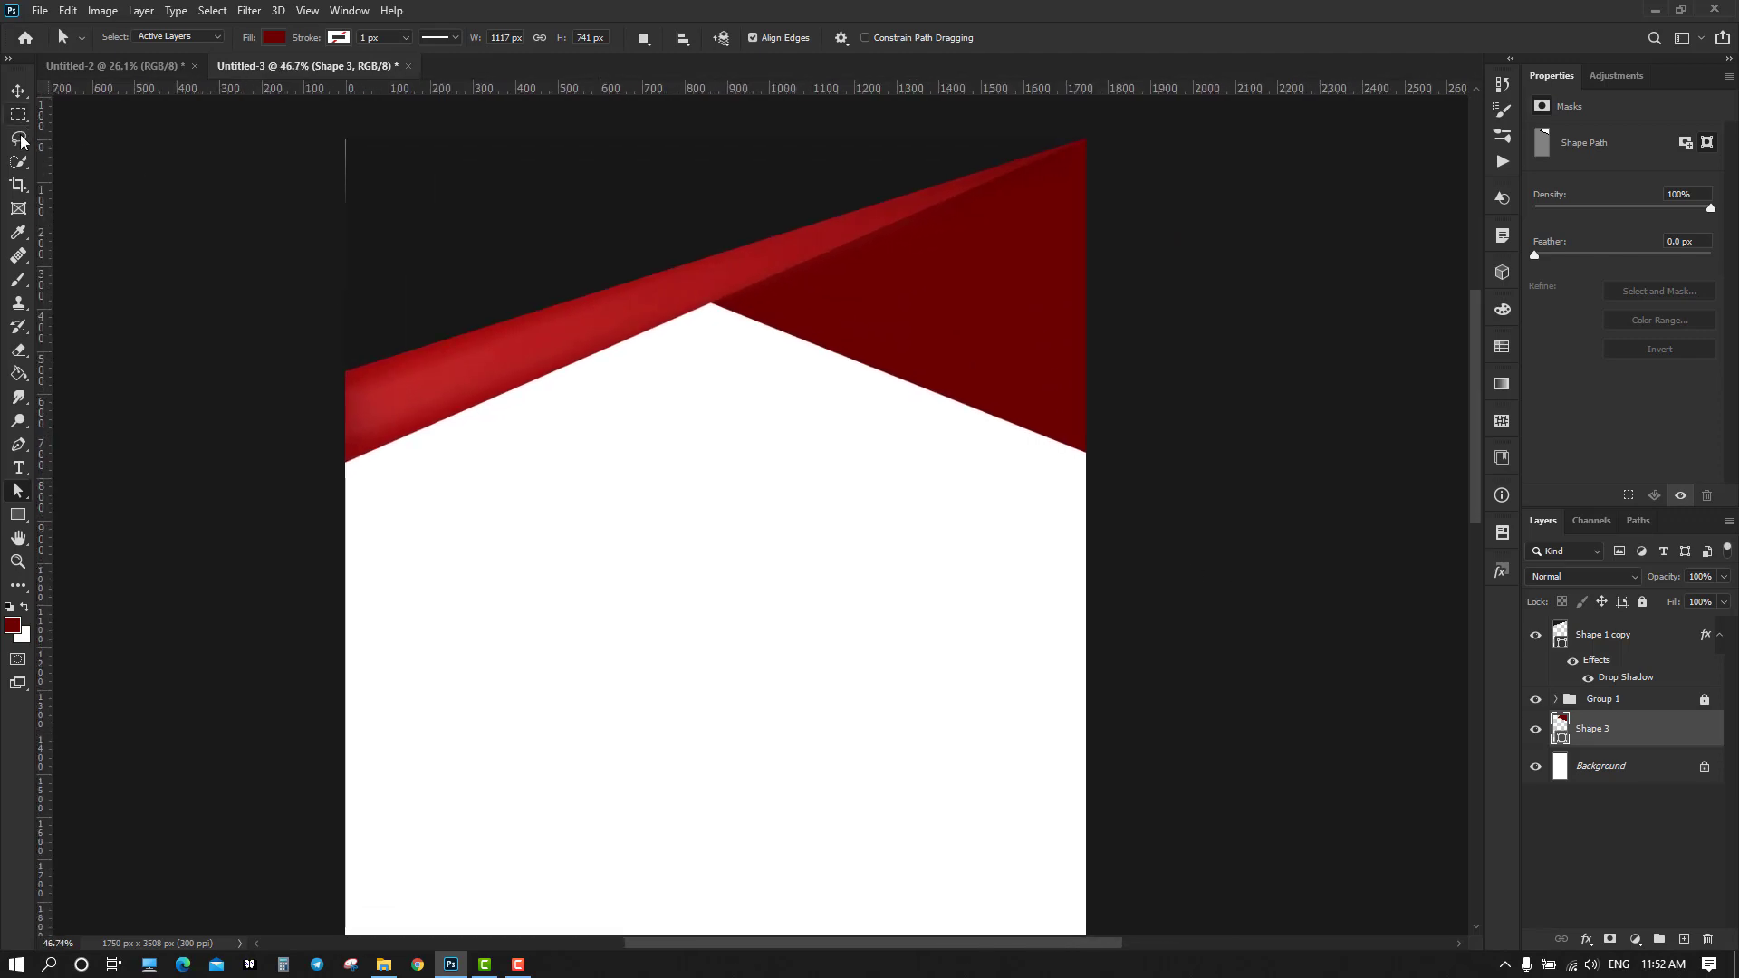
Unlock Group 1 so that it can be selected and moved on the canvas
{"action": "left_click", "coordinate": [18, 90]}
{"action": "left_click", "coordinate": [129, 335]}
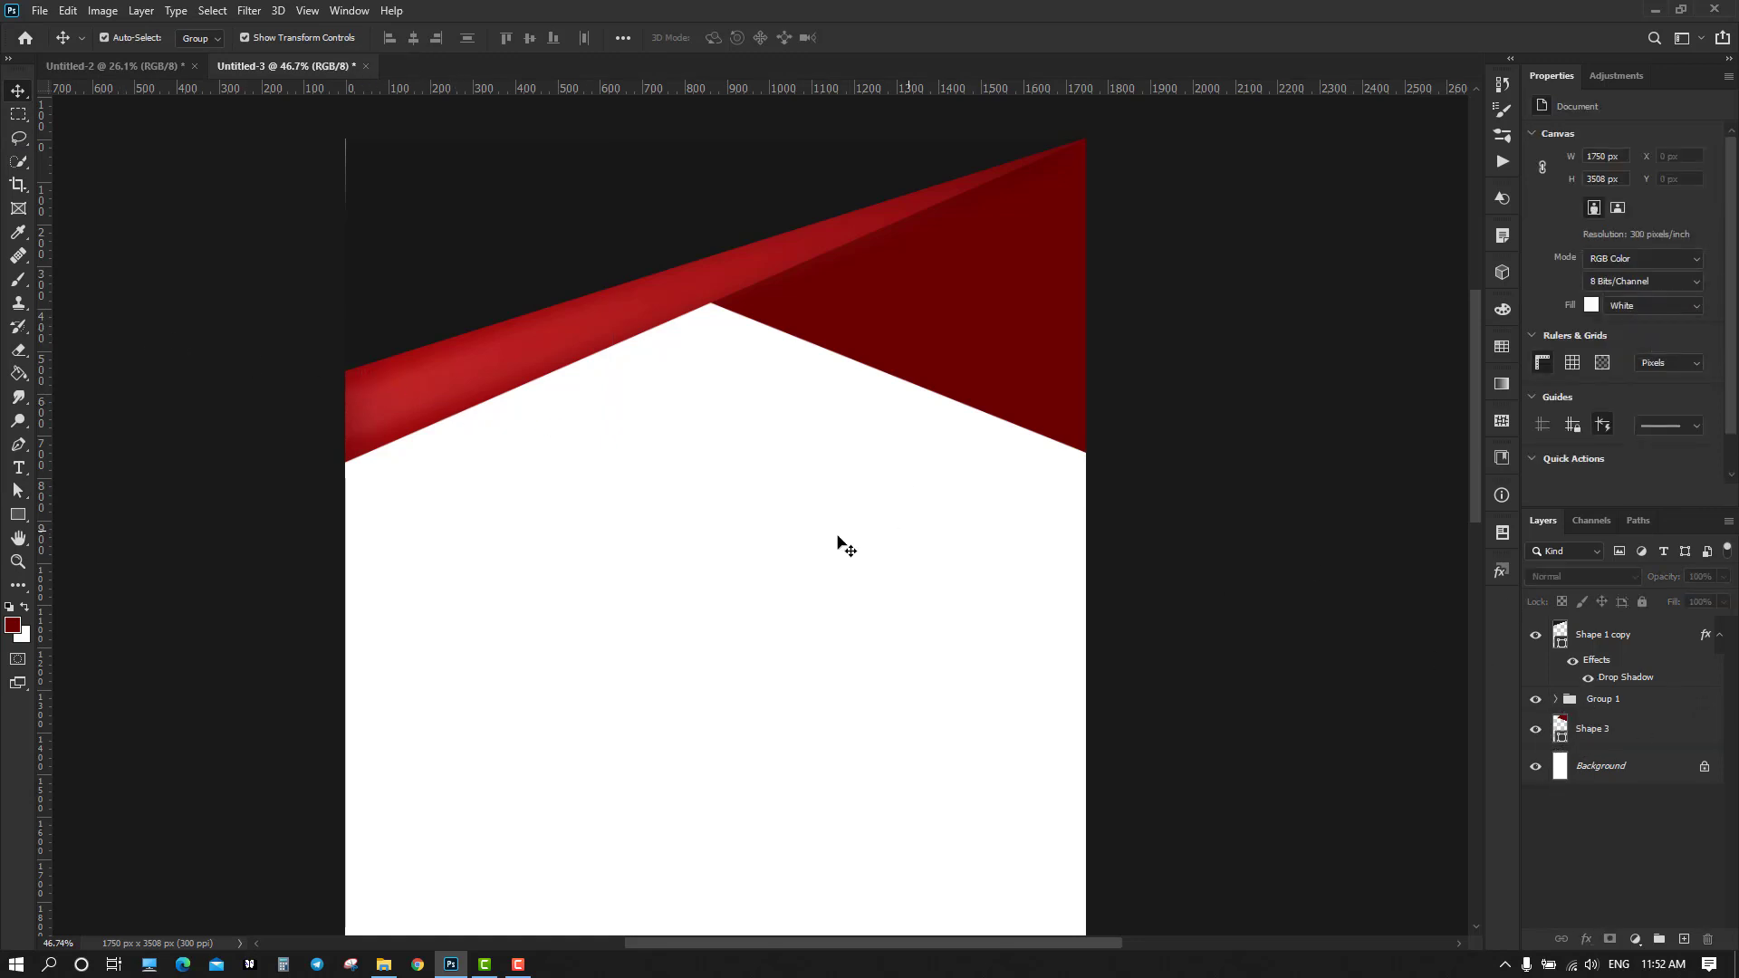
{"action": "left_click", "coordinate": [444, 395]}
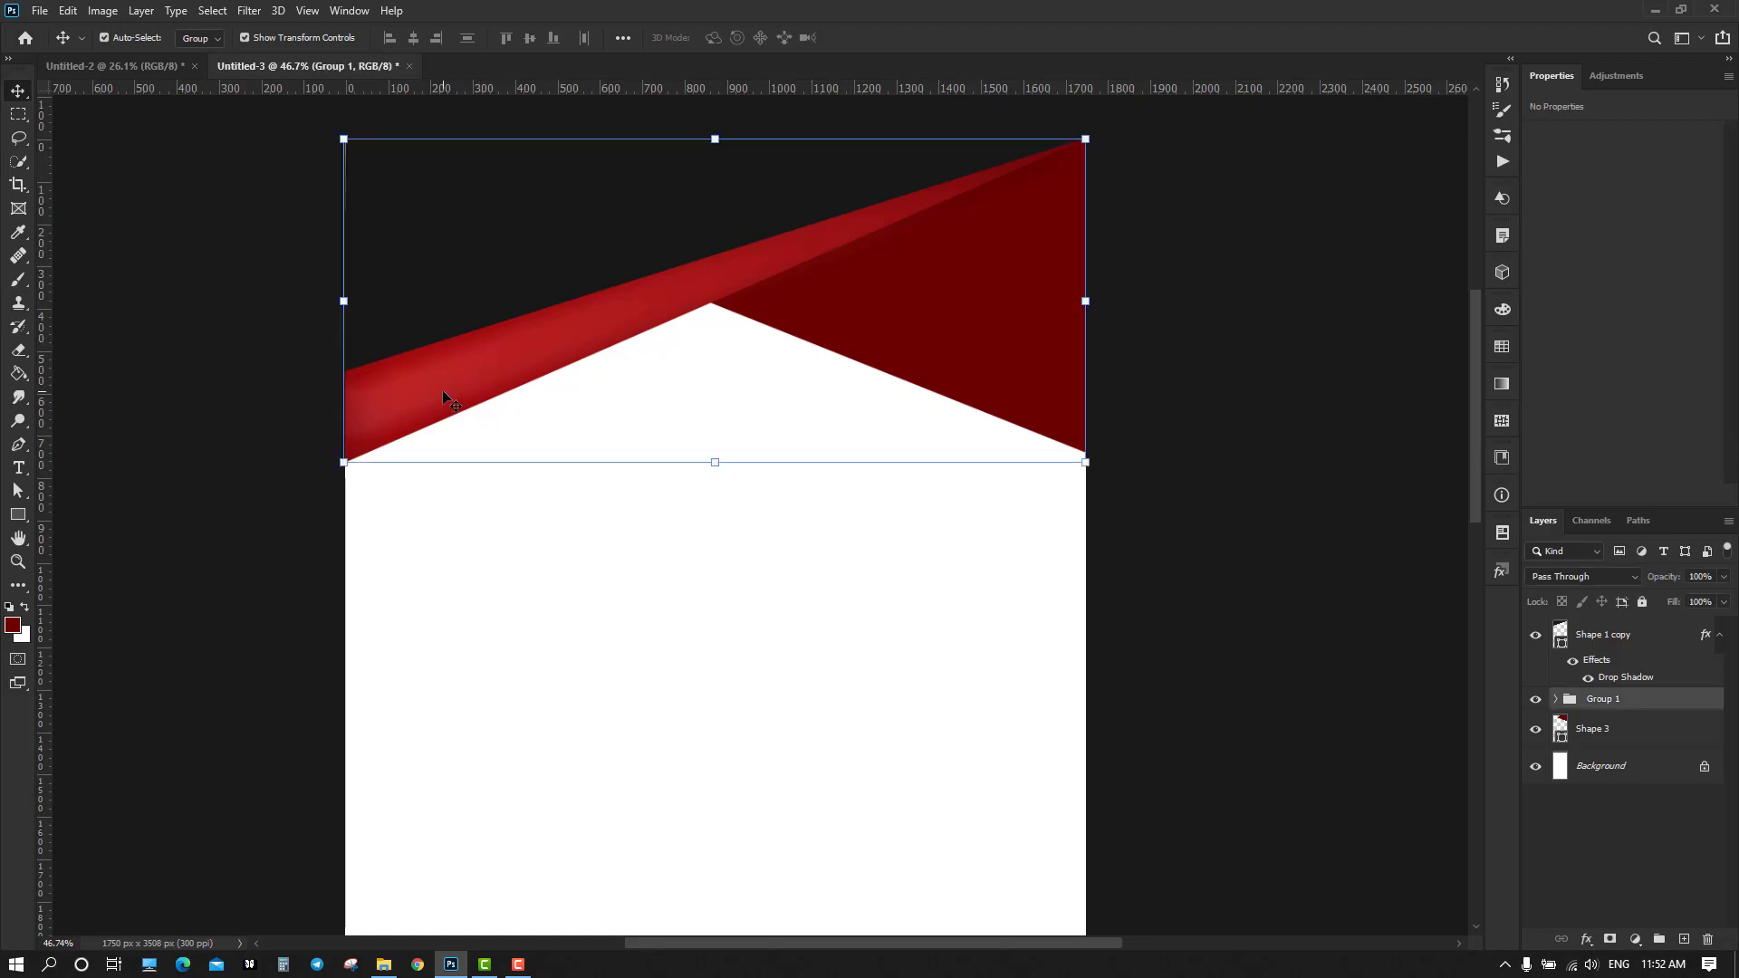
{"action": "left_click", "coordinate": [221, 263]}
Duplicate Shape 1 copy, Group 1 and Shape 3 together and place the copies in the lower half of the banner
{"action": "left_click_drag", "start_coordinate": [258, 159], "coordinate": [1237, 559]}
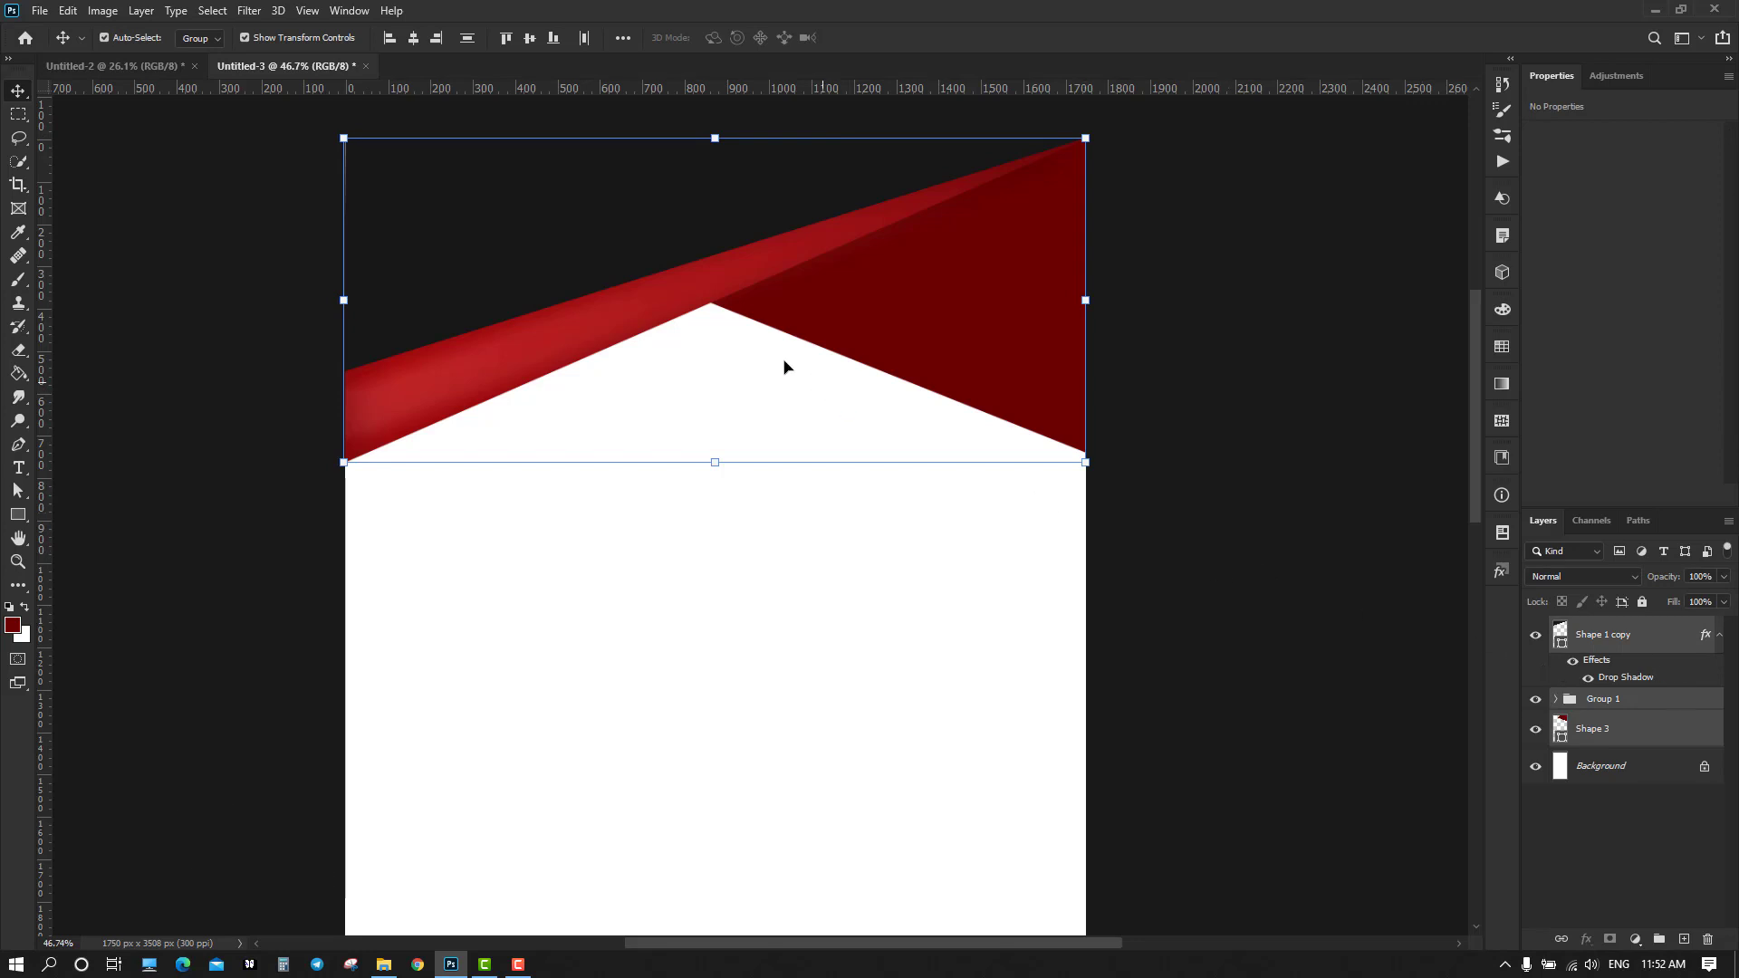
{"action": "left_click_drag", "start_coordinate": [626, 307], "coordinate": [611, 710]}
{"action": "scroll", "coordinate": [726, 688], "scroll_direction": "down", "scroll_amount": 5}
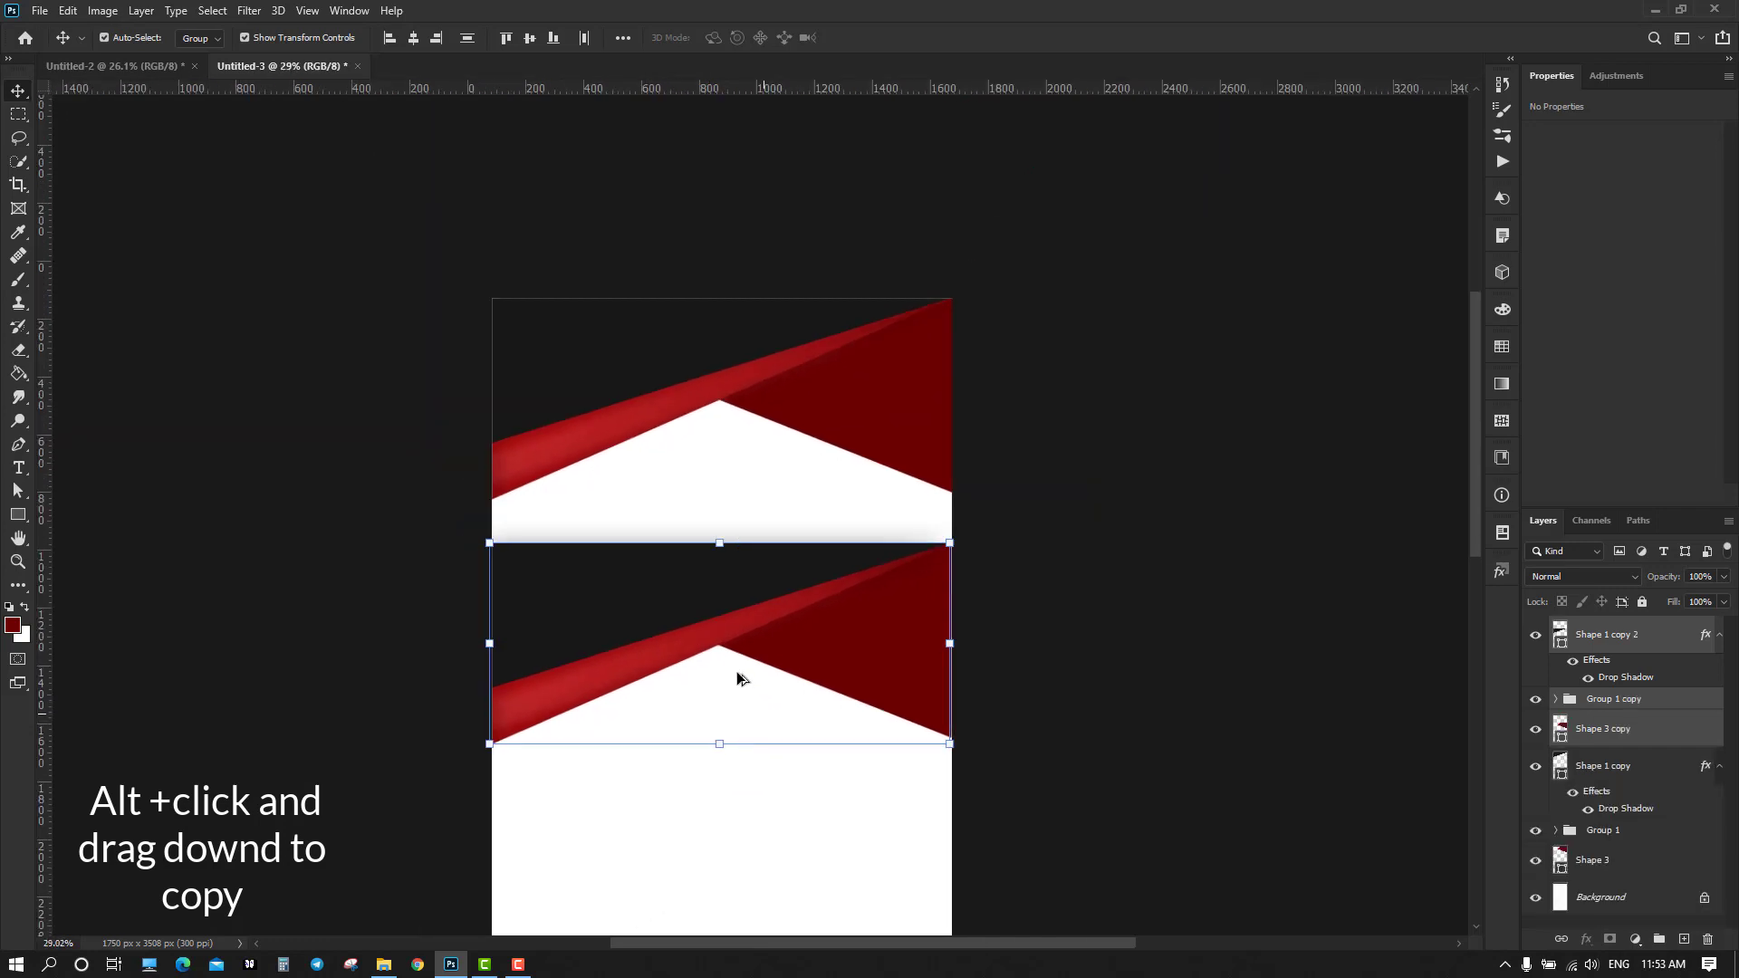
{"action": "scroll", "coordinate": [770, 675], "scroll_direction": "up", "scroll_amount": 2}
{"action": "left_click_drag", "start_coordinate": [811, 683], "coordinate": [947, 464]}
{"action": "left_click_drag", "start_coordinate": [719, 311], "coordinate": [719, 558]}
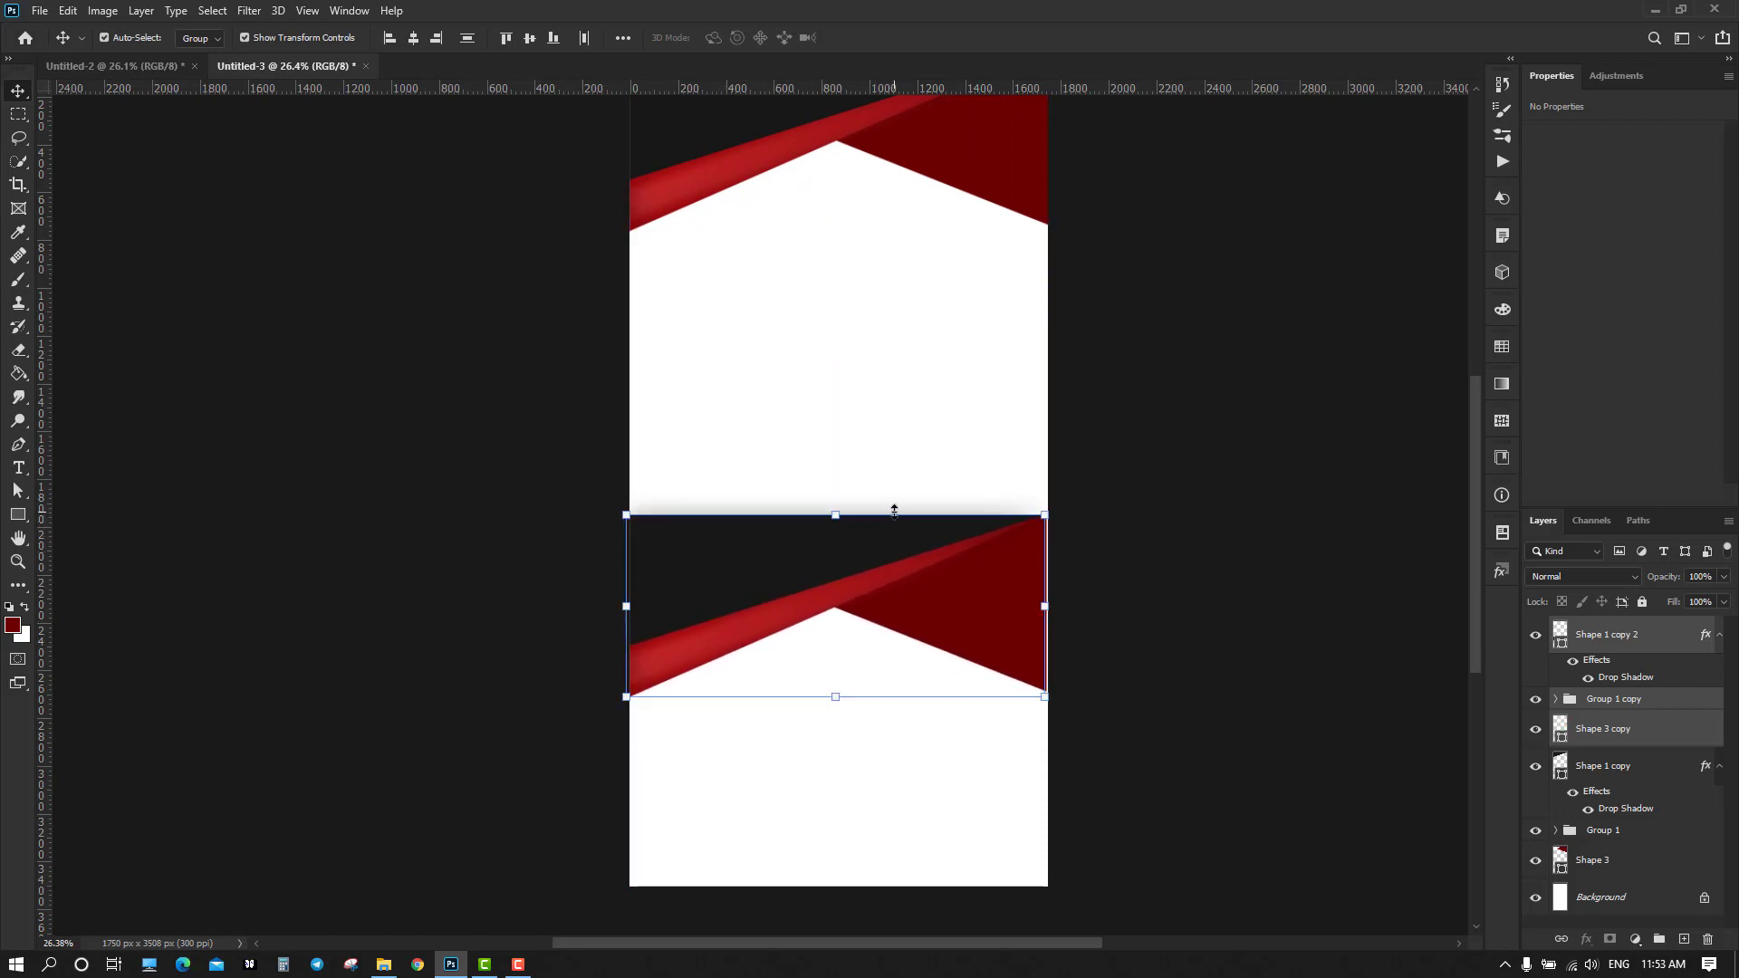
Flip the copied header shapes both horizontally and vertically, and apply the transformation
{"action": "key", "text": "ctrl+t"}
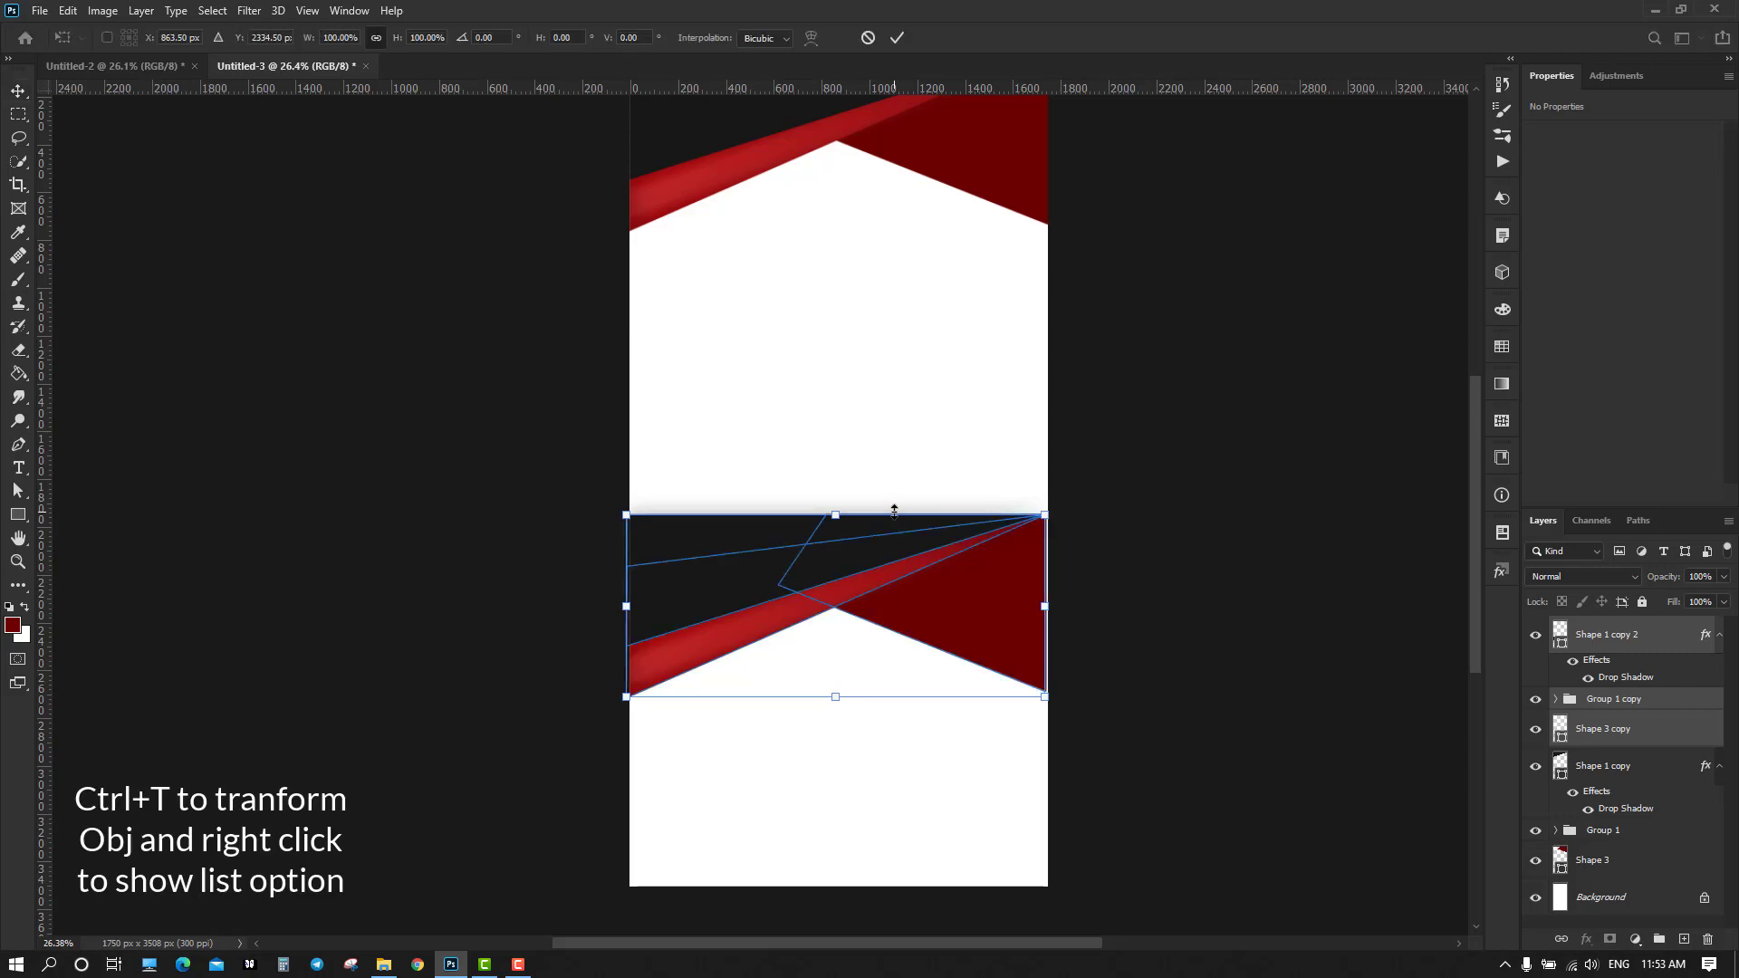
{"action": "right_click", "coordinate": [894, 510]}
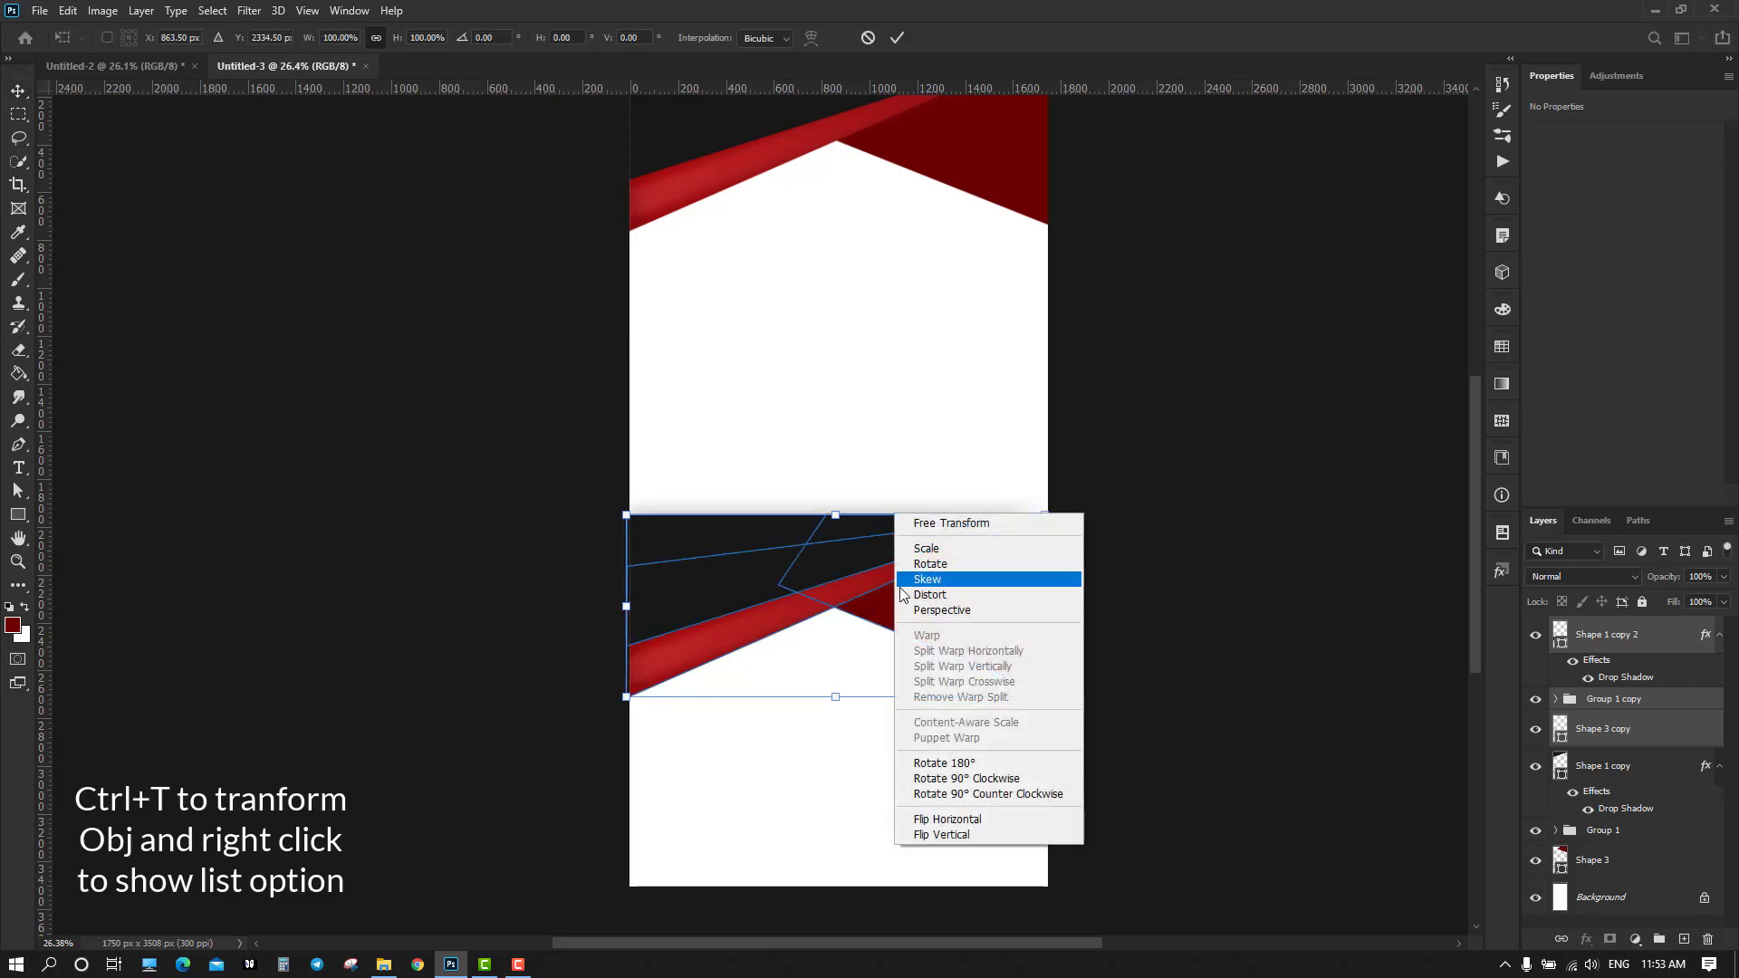
{"action": "left_click", "coordinate": [947, 819]}
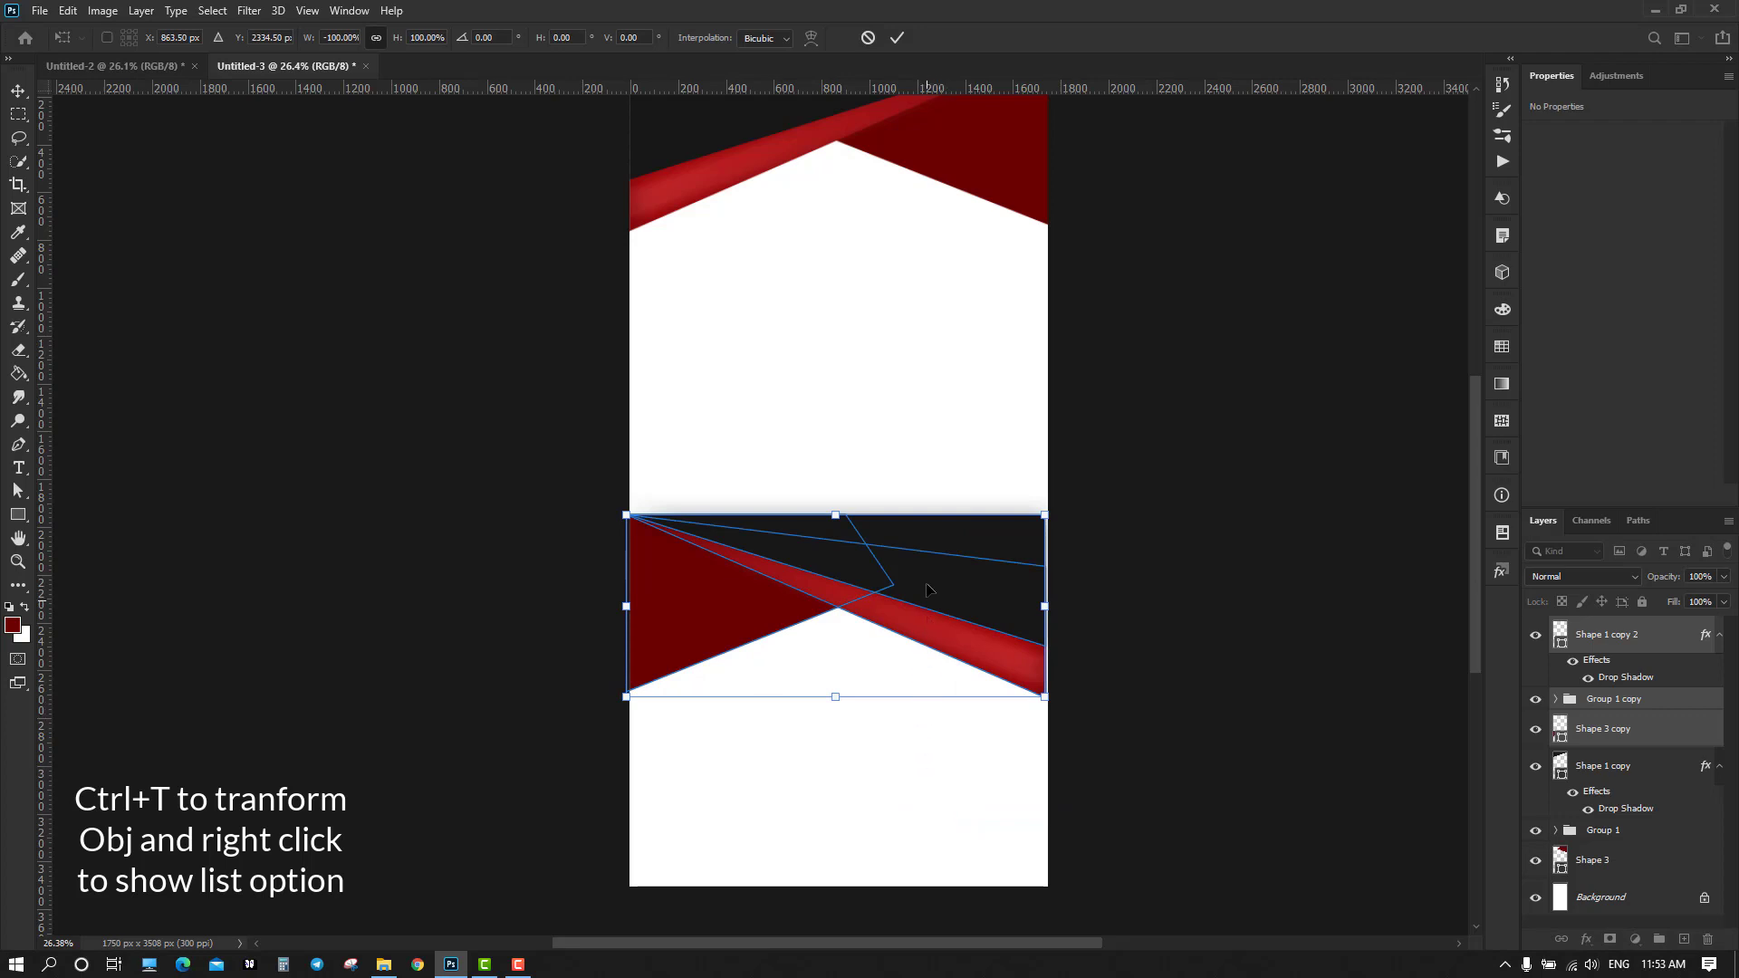
{"action": "right_click", "coordinate": [922, 512]}
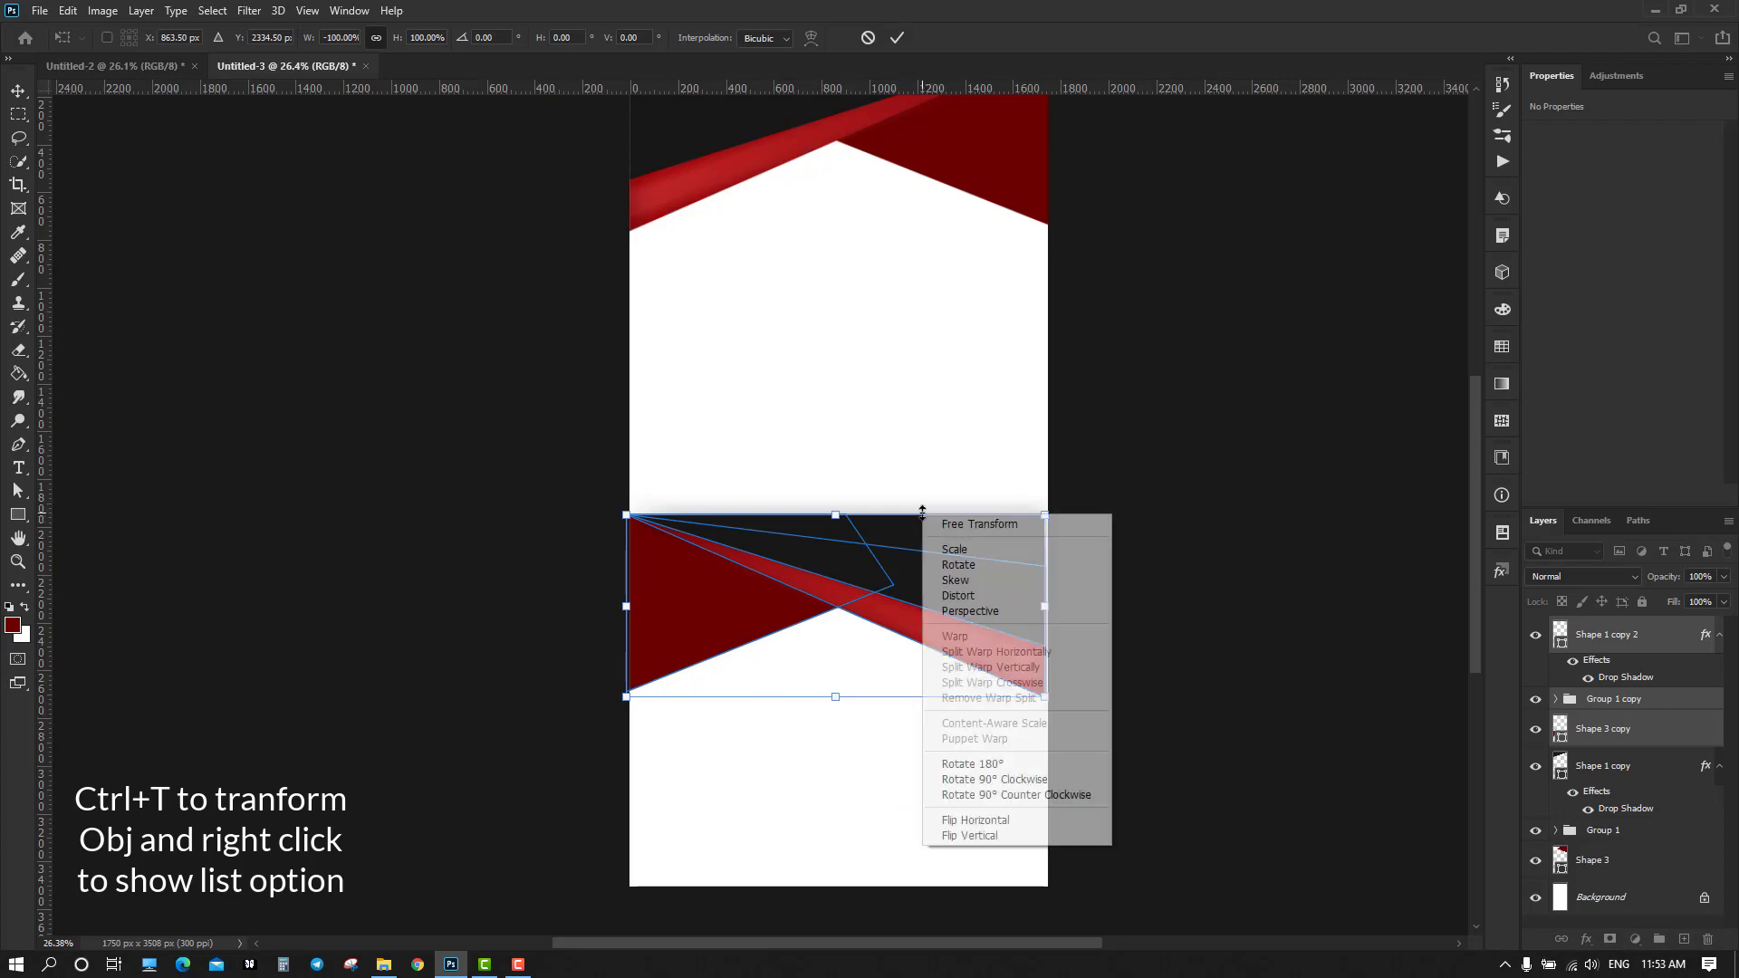
{"action": "left_click", "coordinate": [976, 833]}
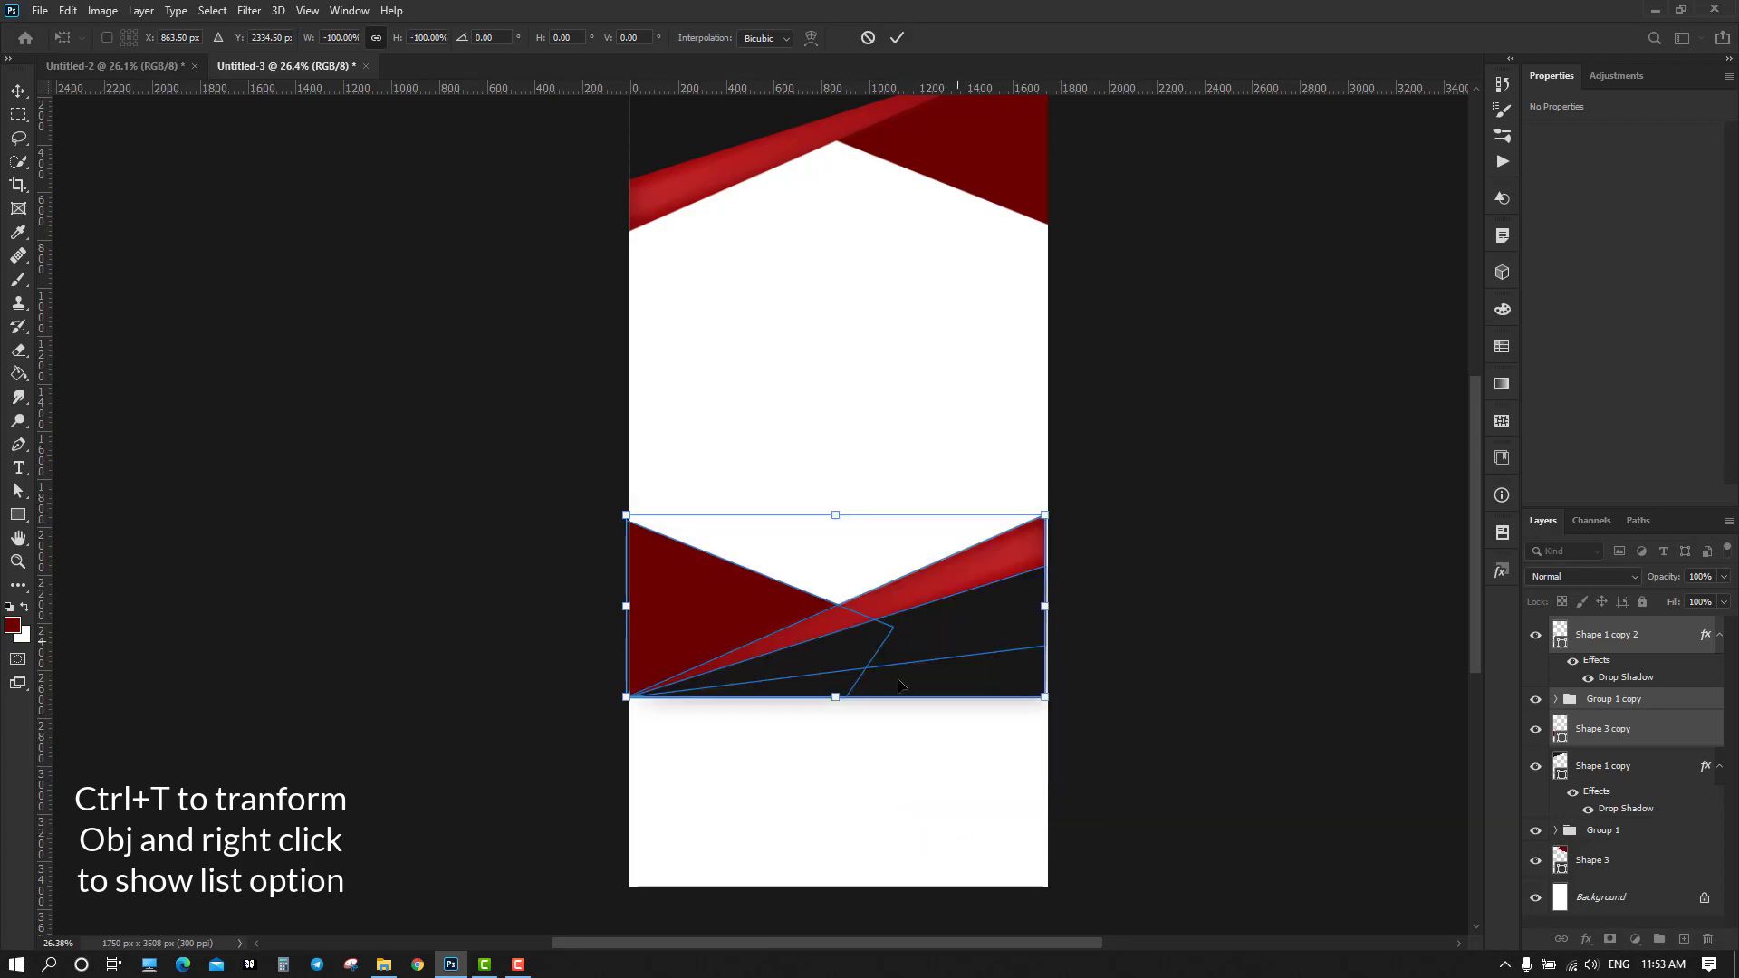
{"action": "key", "text": "Return"}
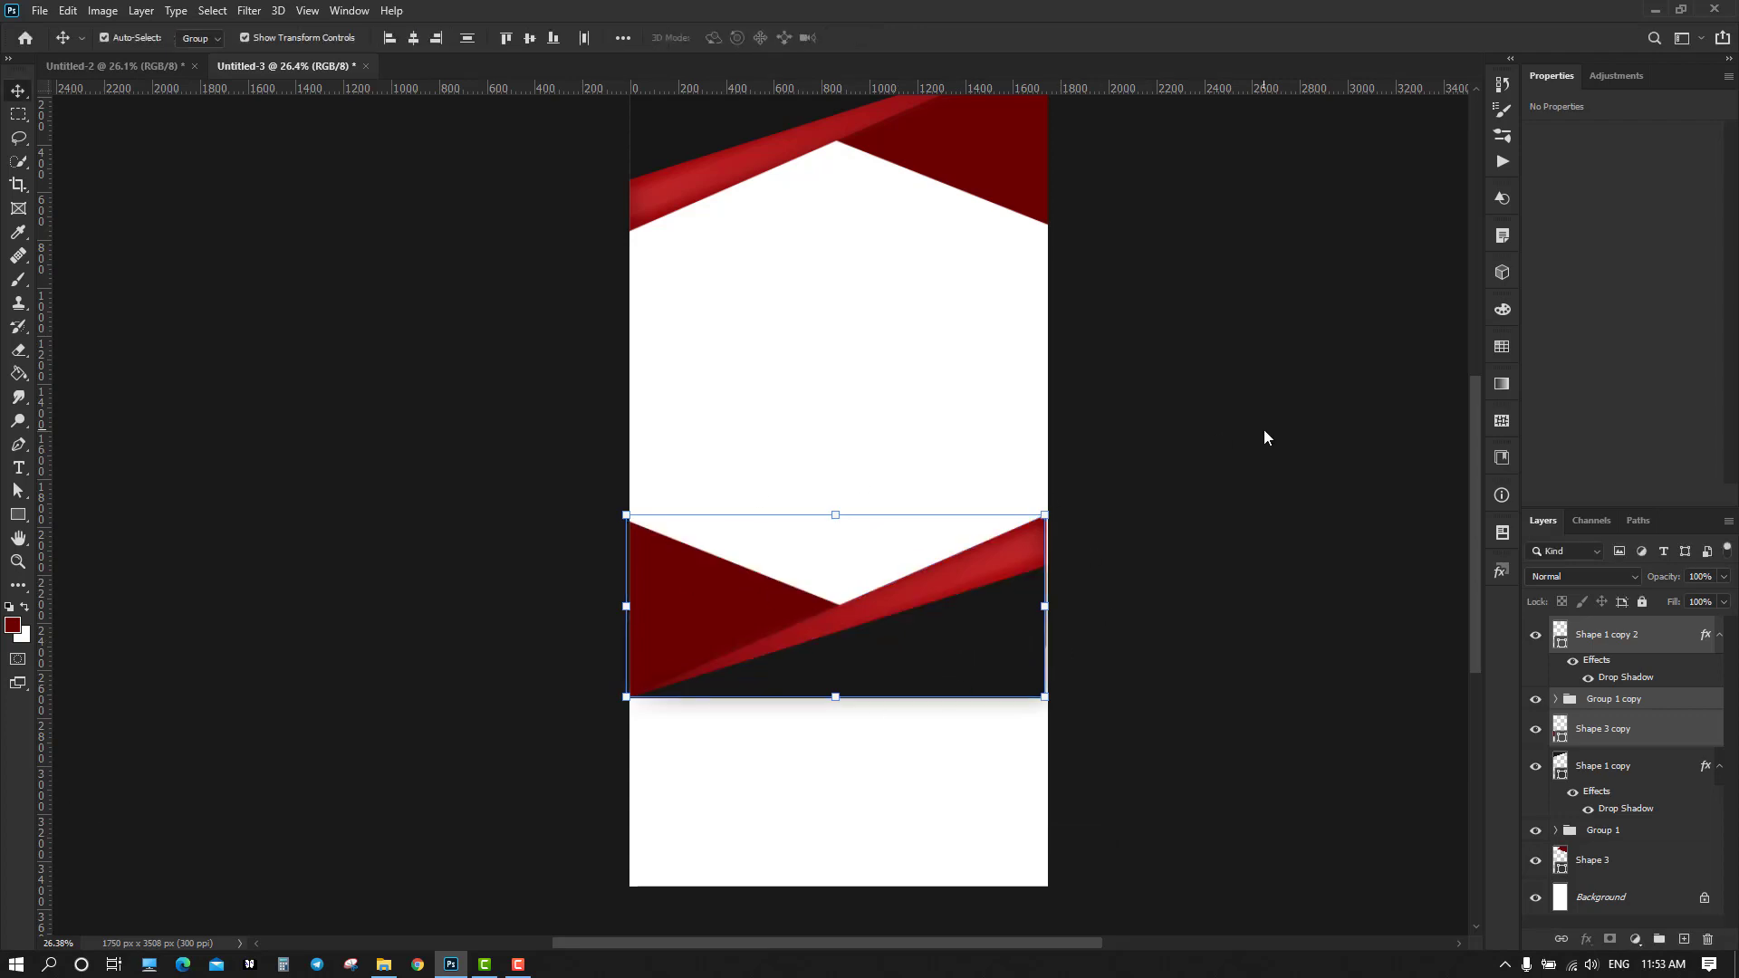
{"action": "left_click", "coordinate": [1331, 398]}
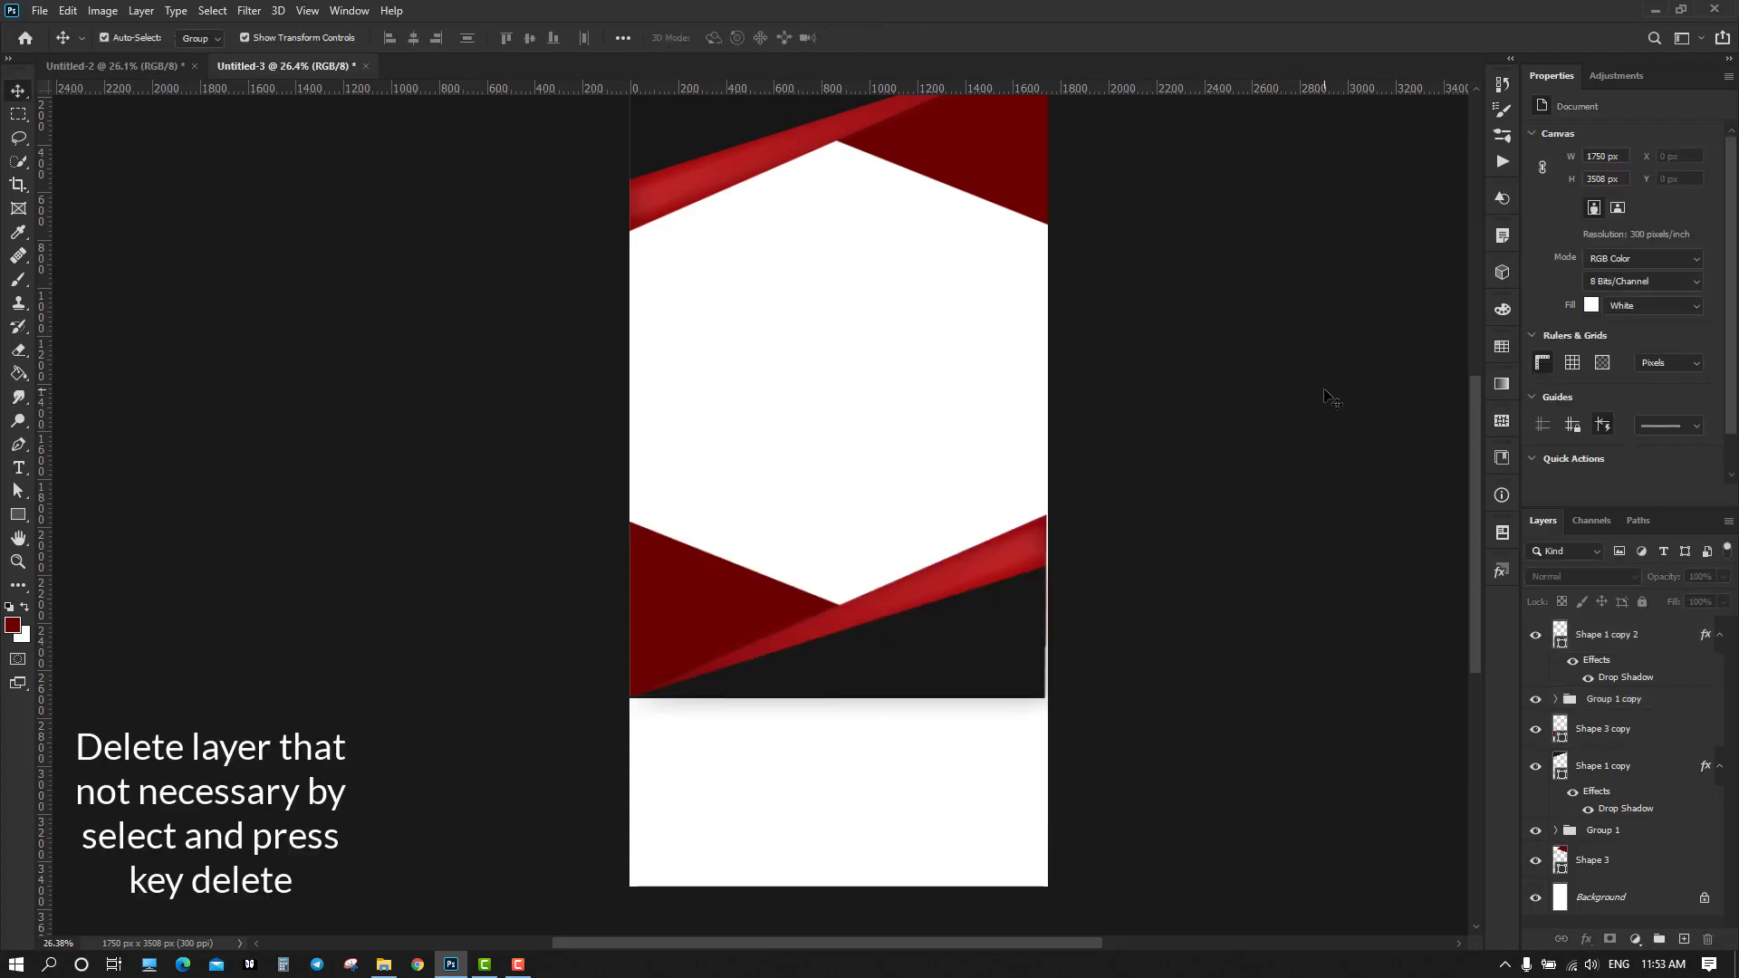
Delete the dark Shape 1 copy 2 layer from the duplicated shapes
{"action": "scroll", "coordinate": [1177, 616], "scroll_direction": "down", "scroll_amount": 1}
{"action": "left_click", "coordinate": [1015, 648]}
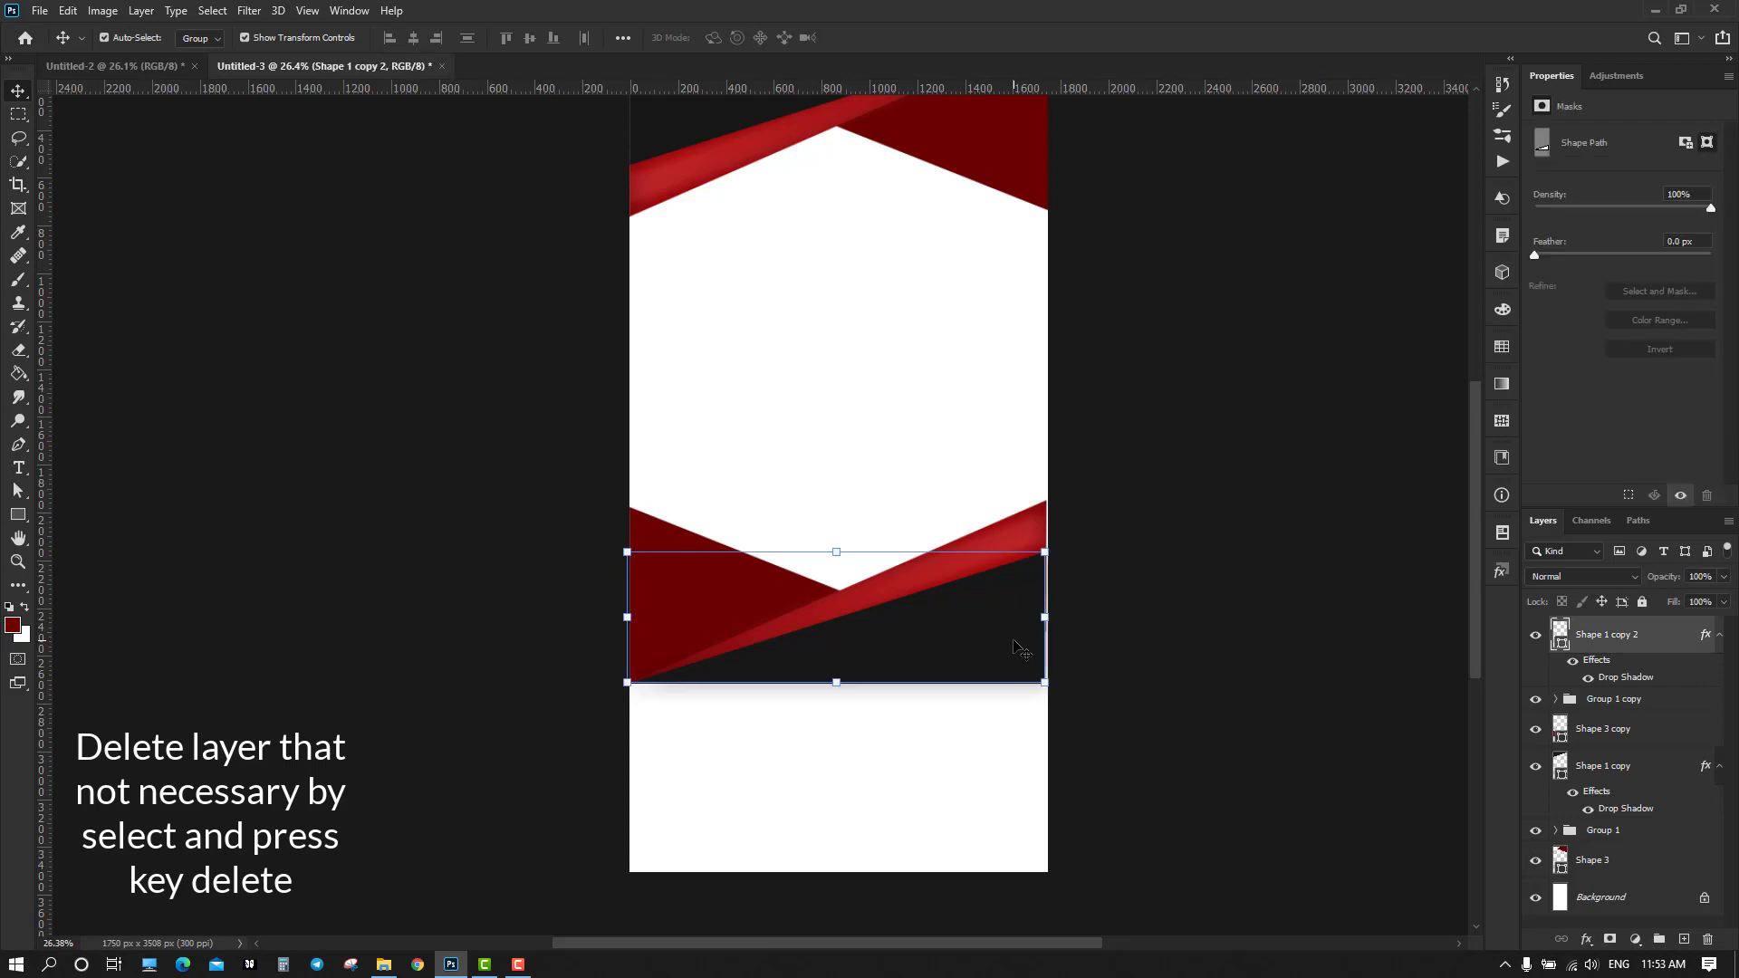
{"action": "key", "text": "Delete"}
{"action": "left_click", "coordinate": [974, 780]}
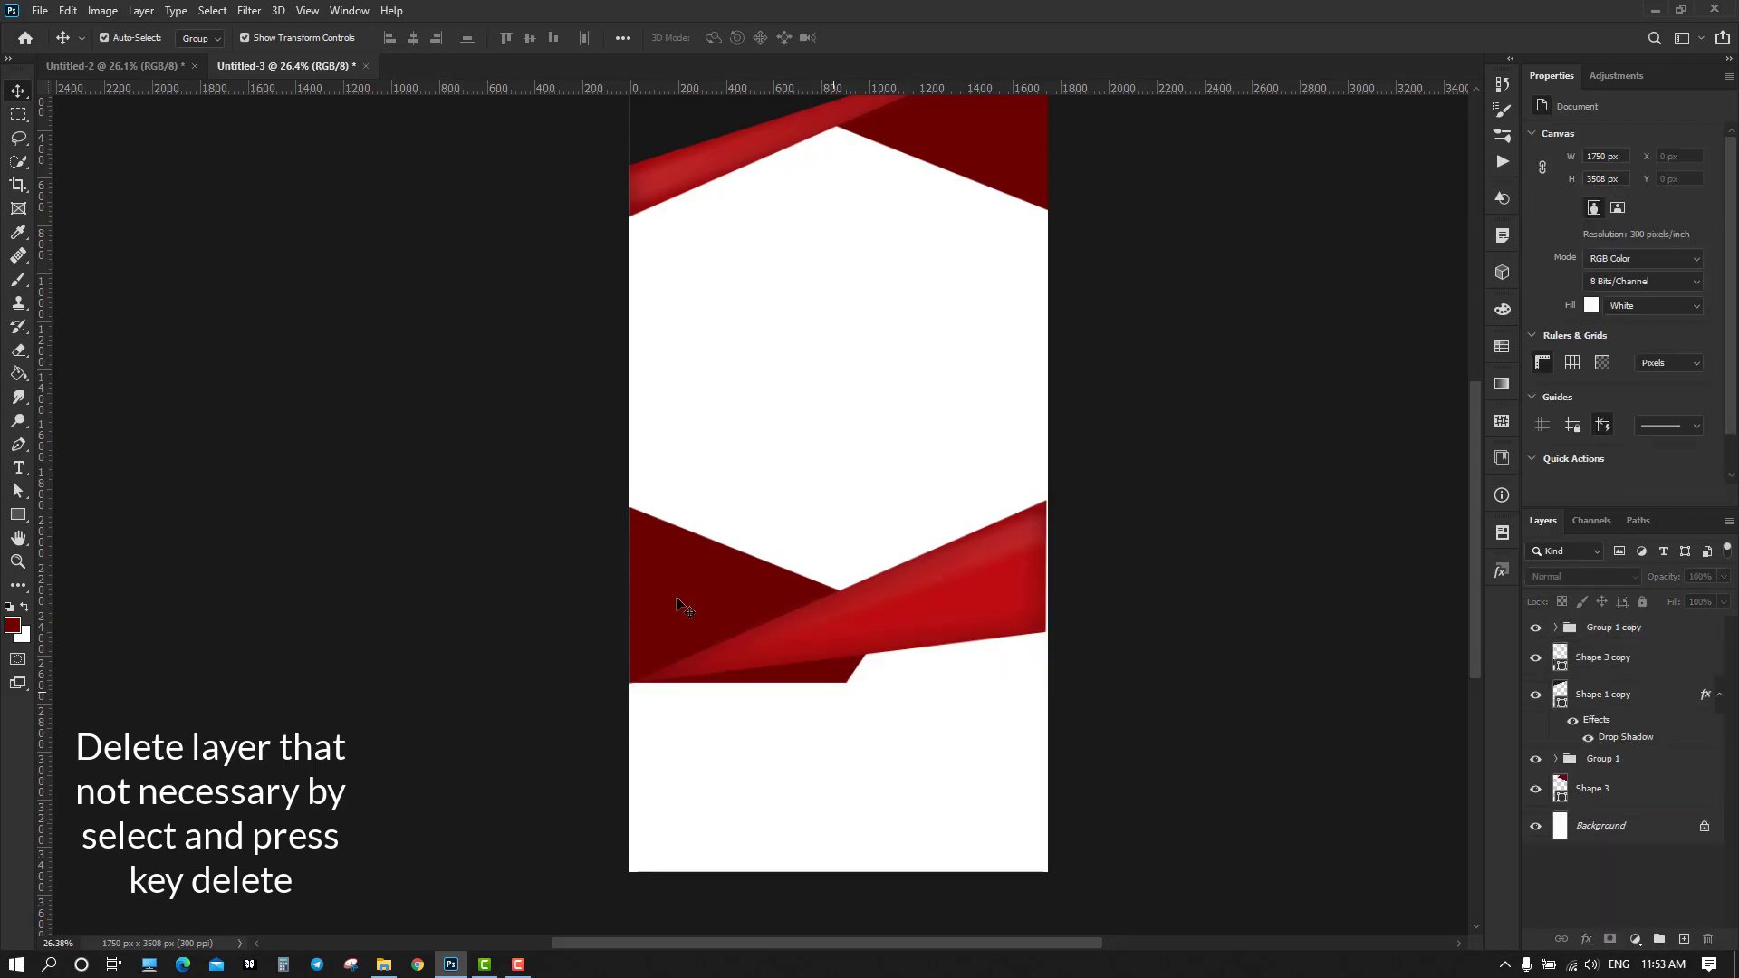
Select Group 1 copy and Shape 3 copy and nudge them to the right until they align with the banner's side edges
{"action": "left_click_drag", "start_coordinate": [532, 487], "coordinate": [1116, 794]}
{"action": "key", "text": "Right"}
{"action": "key", "text": "Right"}
{"action": "key", "text": "Right"}
{"action": "key", "text": "Right"}
{"action": "key", "text": "Right"}
{"action": "key", "text": "Right"}
{"action": "key", "text": "Right"}
{"action": "key", "text": "Right"}
{"action": "key", "text": "Right"}
{"action": "key", "text": "Right"}
{"action": "key", "text": "Right"}
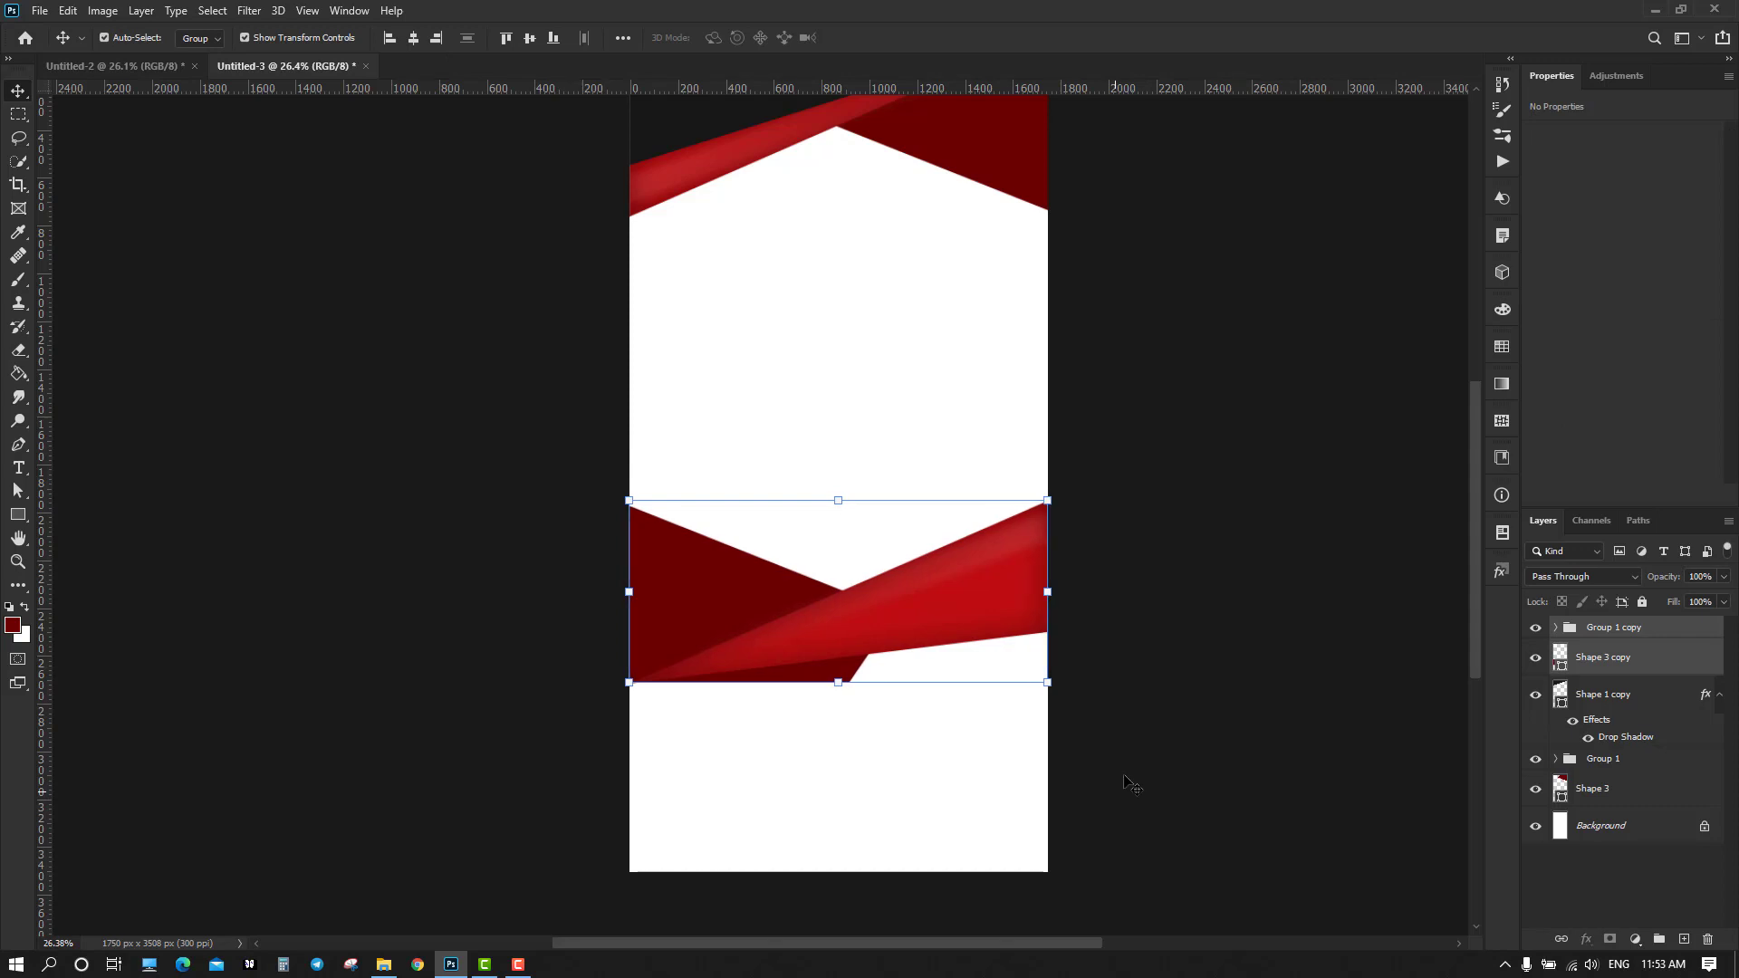
Move Group 1 copy and Shape 3 copy straight up in the banner's lower half
{"action": "key", "text": "shift+Up"}
{"action": "key", "text": "shift+Up"}
{"action": "key", "text": "shift+Up"}
{"action": "key", "text": "shift+Up"}
{"action": "key", "text": "shift+Up"}
{"action": "key", "text": "shift+Up"}
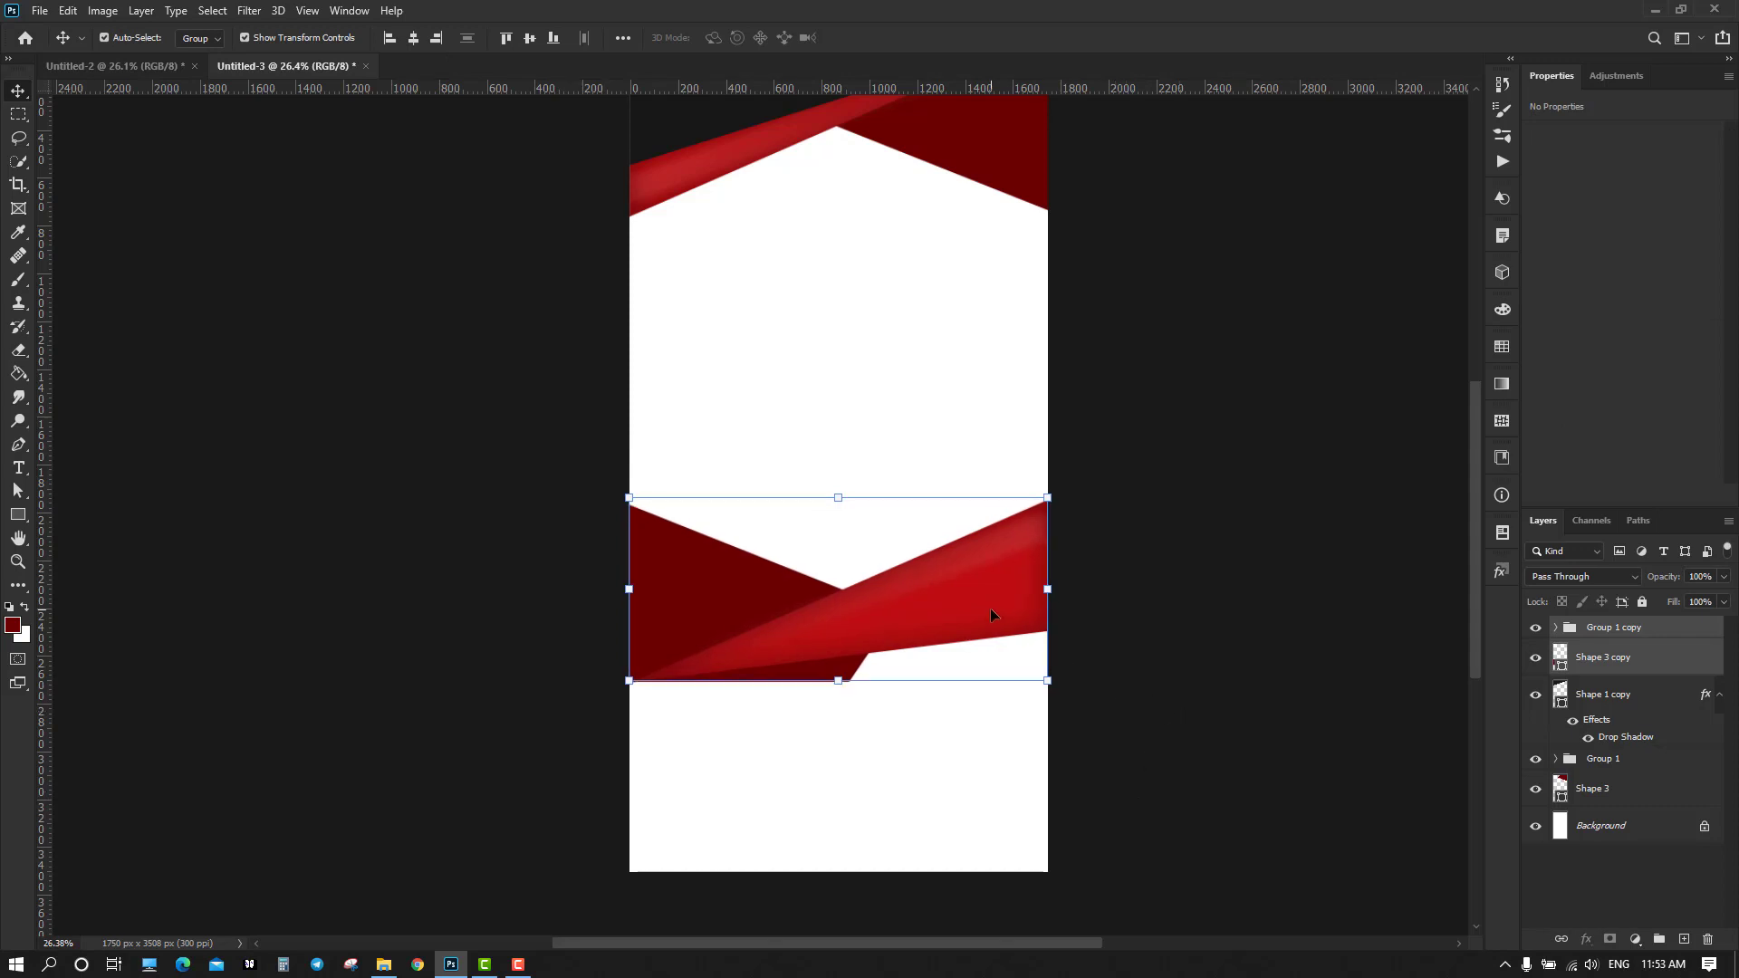
{"action": "key", "text": "shift+Up"}
{"action": "key", "text": "shift+Up"}
{"action": "key", "text": "shift+Up"}
{"action": "key", "text": "shift+Up"}
{"action": "key", "text": "shift+Up"}
{"action": "key", "text": "shift+Up"}
{"action": "key", "text": "shift+Up"}
{"action": "key", "text": "shift+Up"}
{"action": "key", "text": "shift+Up"}
{"action": "key", "text": "shift+Up"}
{"action": "key", "text": "shift+Up"}
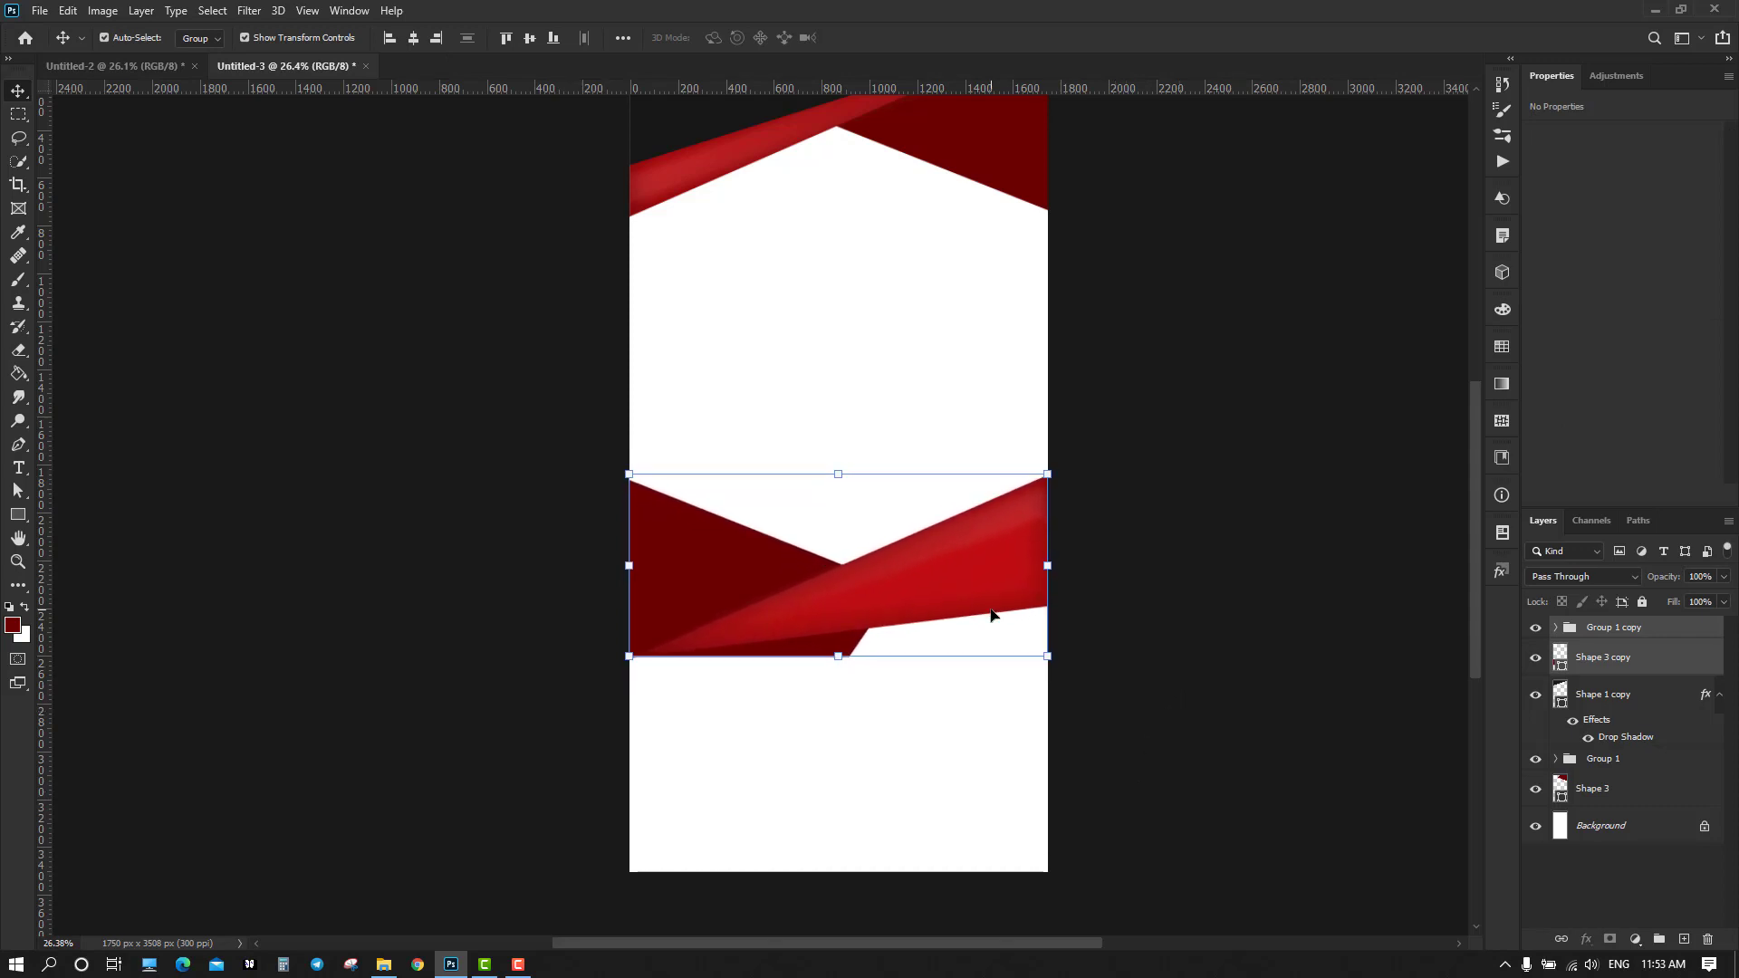
Nudge the flipped copies in the lower half upward, and lock Group 1 copy and Shape 3 copy
{"action": "key", "text": "shift+Up"}
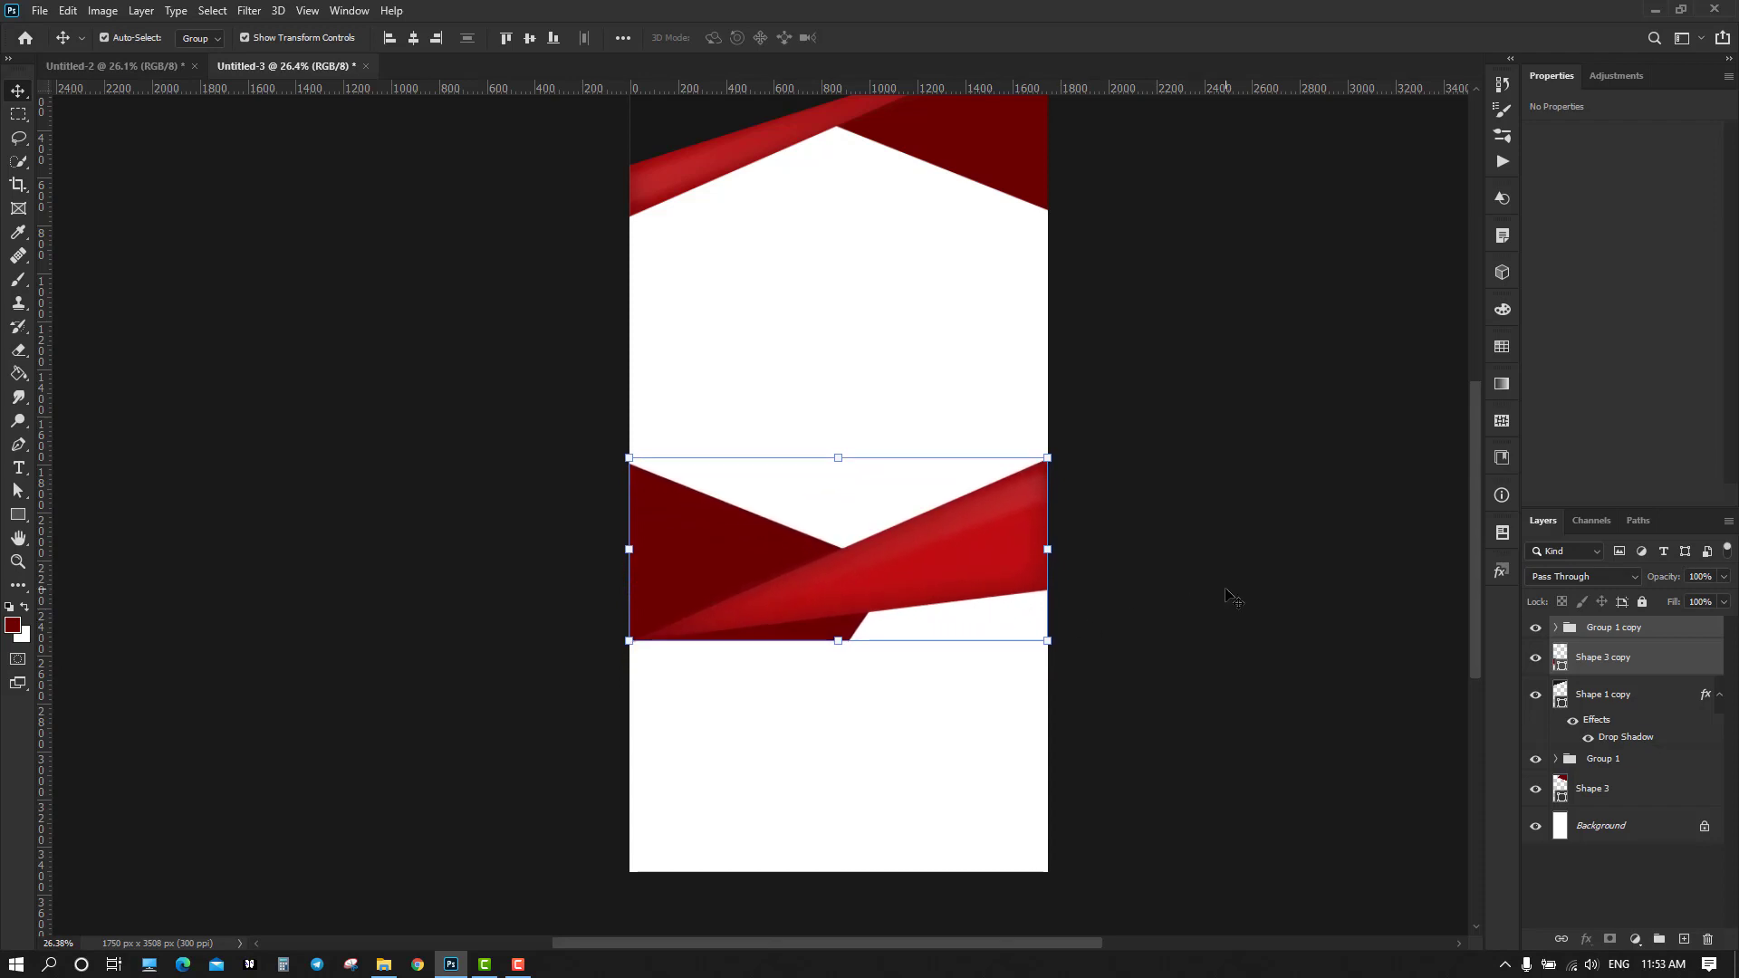
{"action": "left_click", "coordinate": [1226, 591]}
{"action": "left_click_drag", "start_coordinate": [541, 422], "coordinate": [1119, 715]}
{"action": "left_click", "coordinate": [1642, 603]}
{"action": "left_click", "coordinate": [1428, 589]}
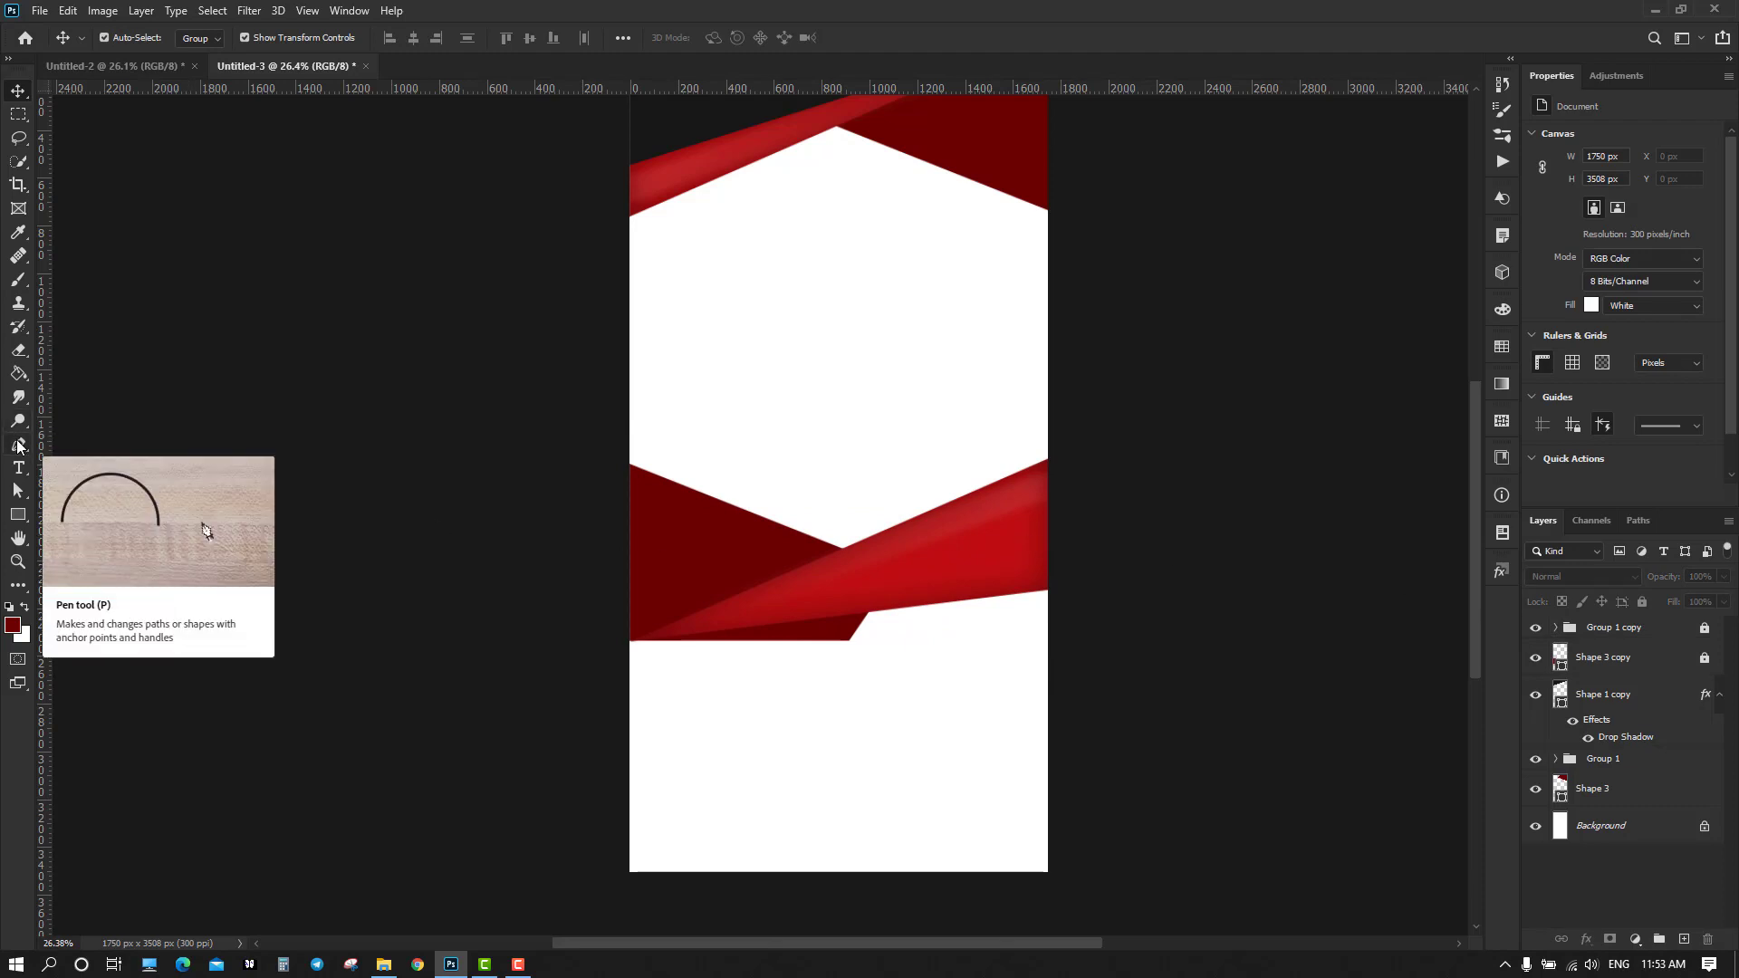
Draw a closed four-cornered Pen shape, about 1757 × 1500 px, covering the banner's bottom with a slanted upper edge across the red band
{"action": "left_click", "coordinate": [18, 446]}
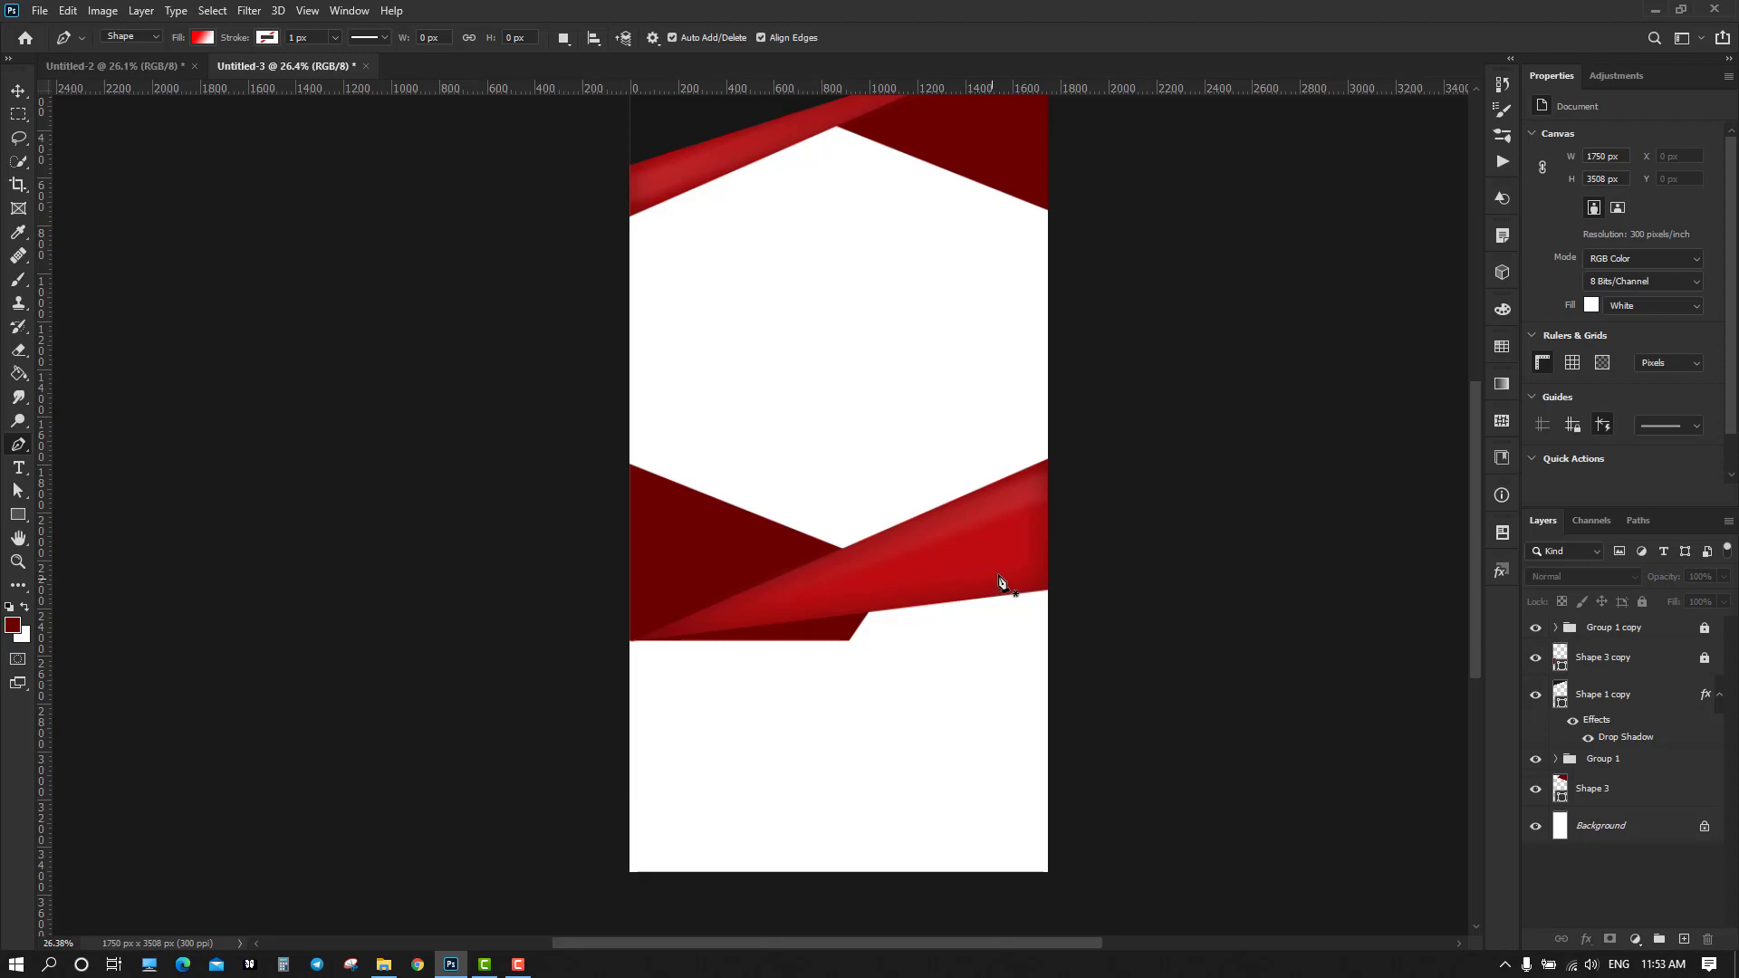
{"action": "left_click", "coordinate": [1048, 517]}
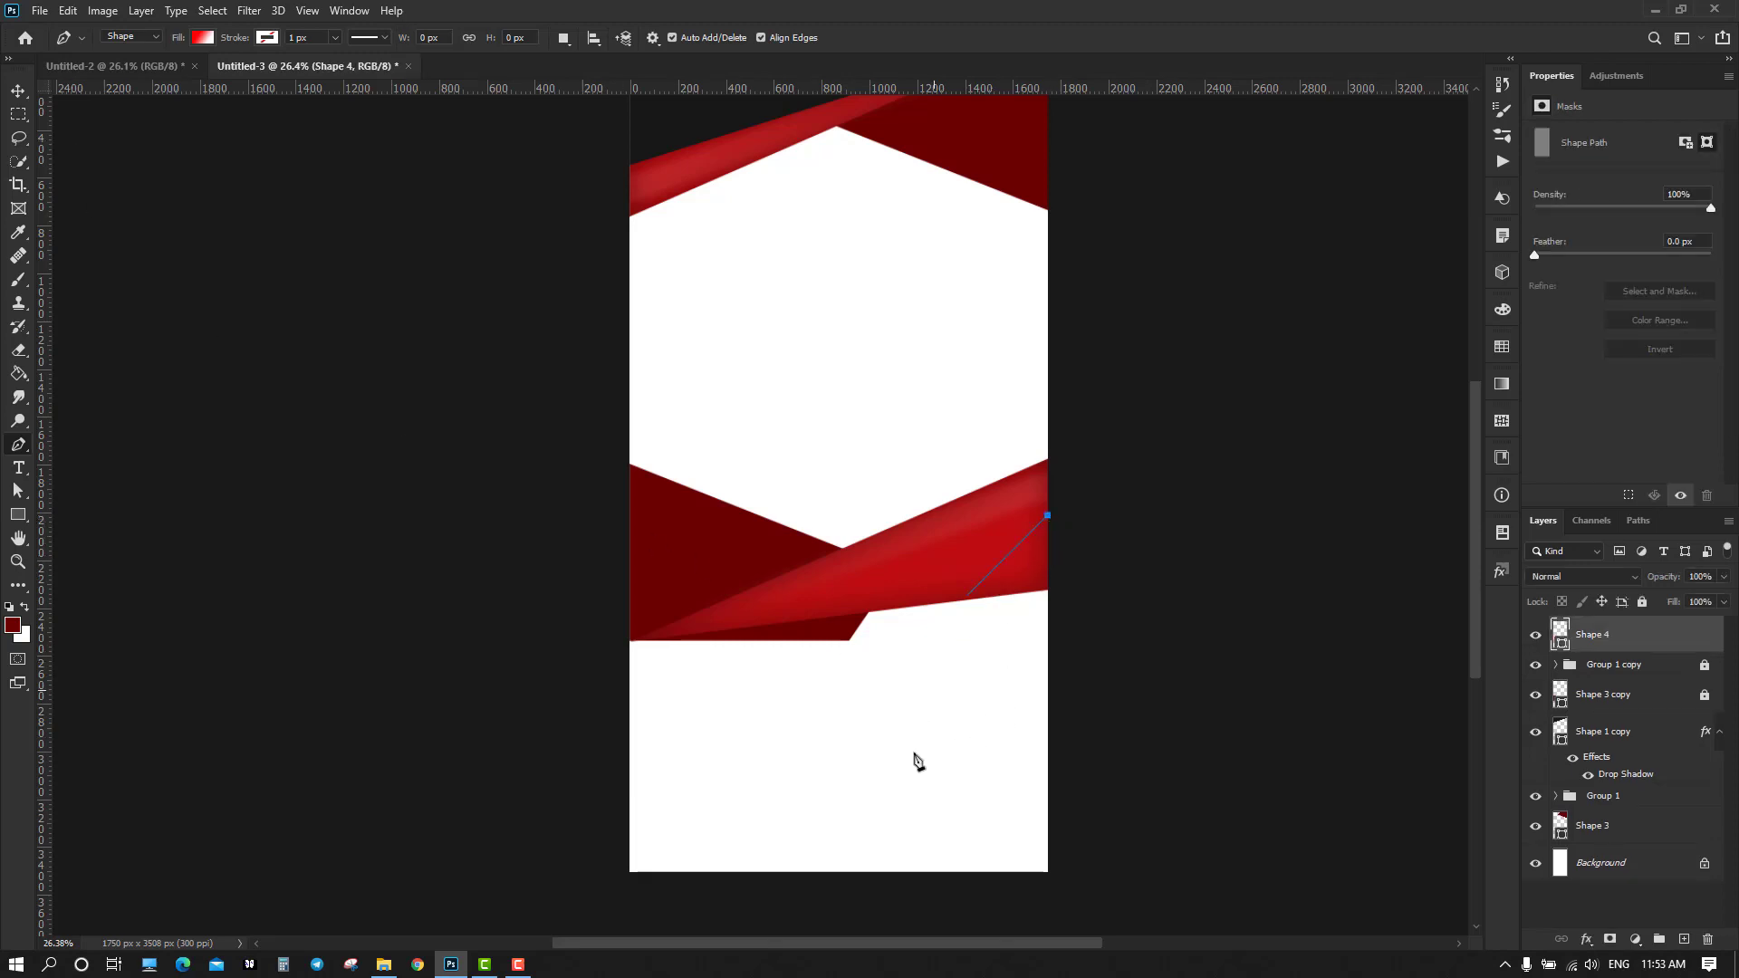
{"action": "left_click", "coordinate": [1048, 875]}
{"action": "left_click", "coordinate": [629, 874]}
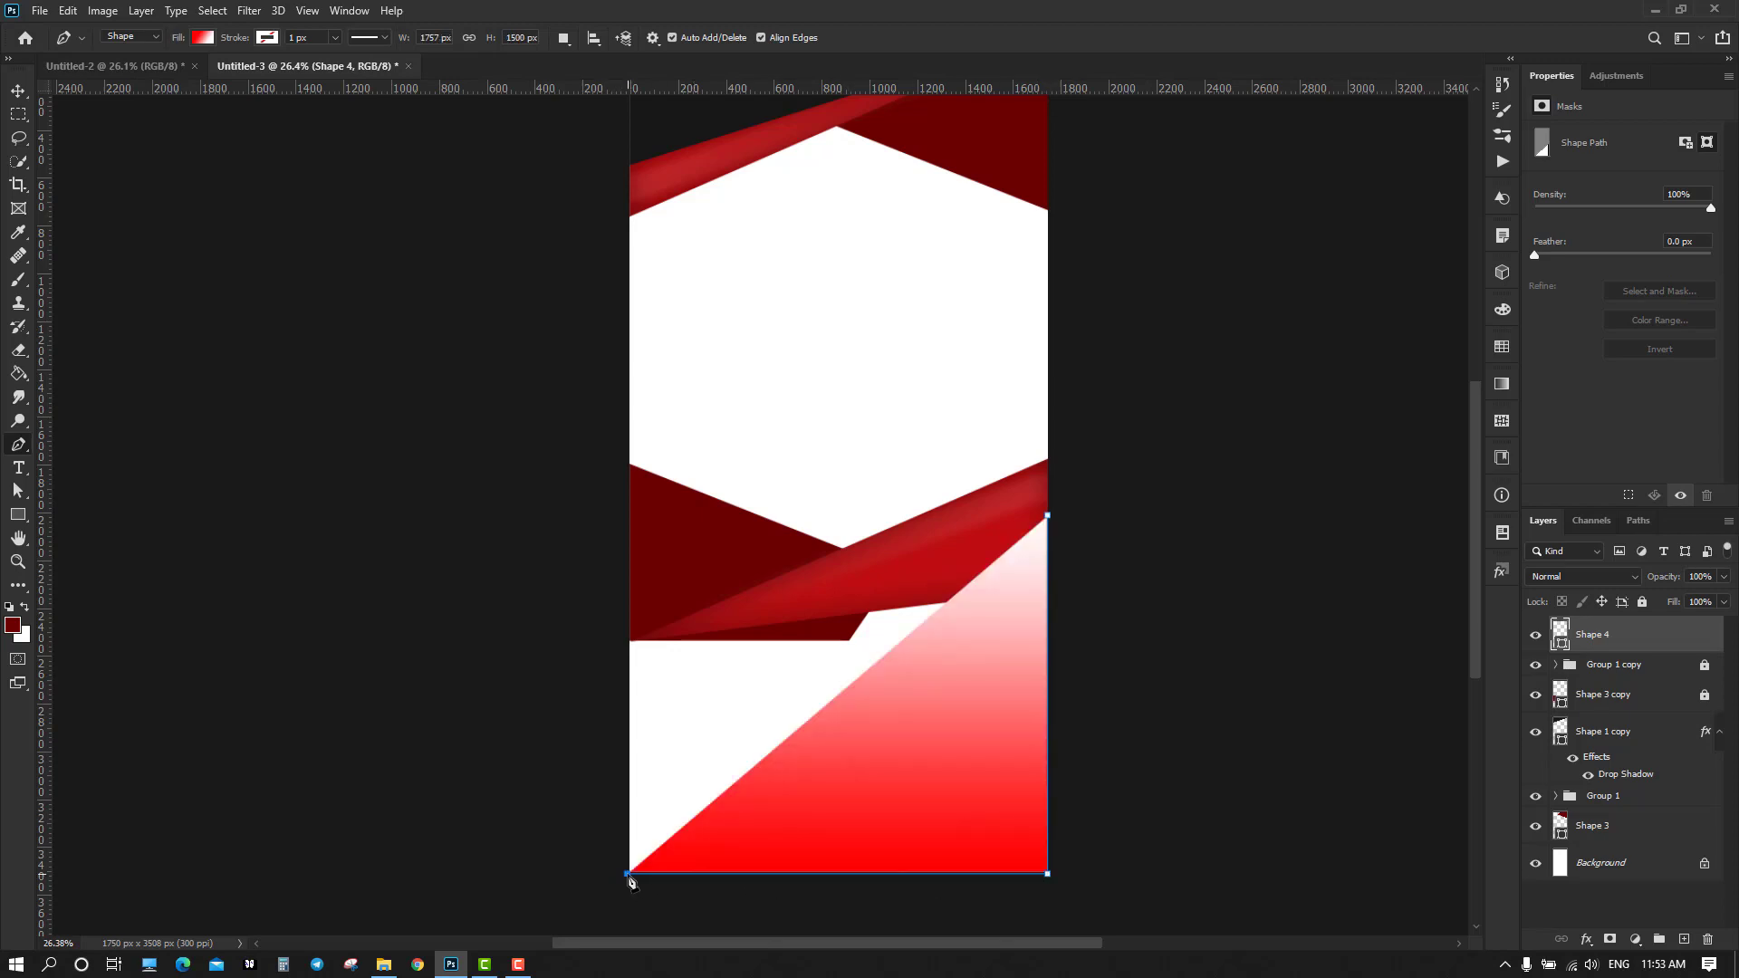
{"action": "left_click", "coordinate": [631, 645]}
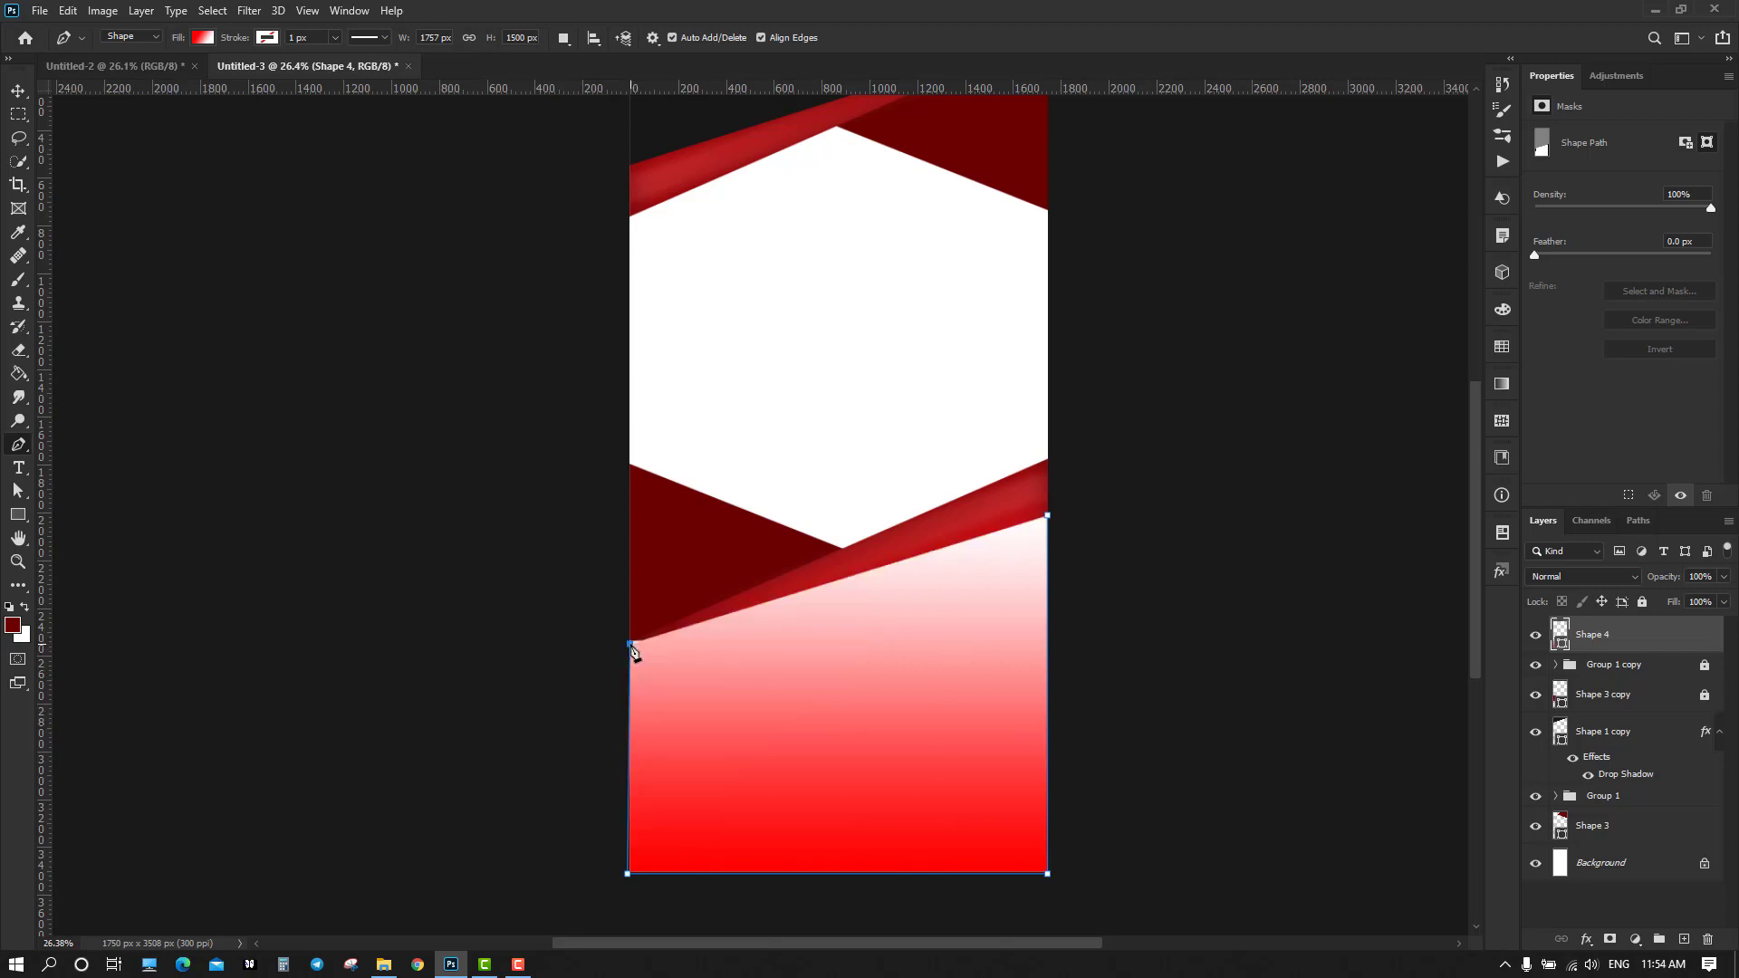
{"action": "left_click", "coordinate": [1047, 516]}
{"action": "left_click", "coordinate": [19, 92]}
Sample the dark 060606 swatch from the Untitled-2 document and fill Shape 4 in the banner with it
{"action": "left_click", "coordinate": [144, 68]}
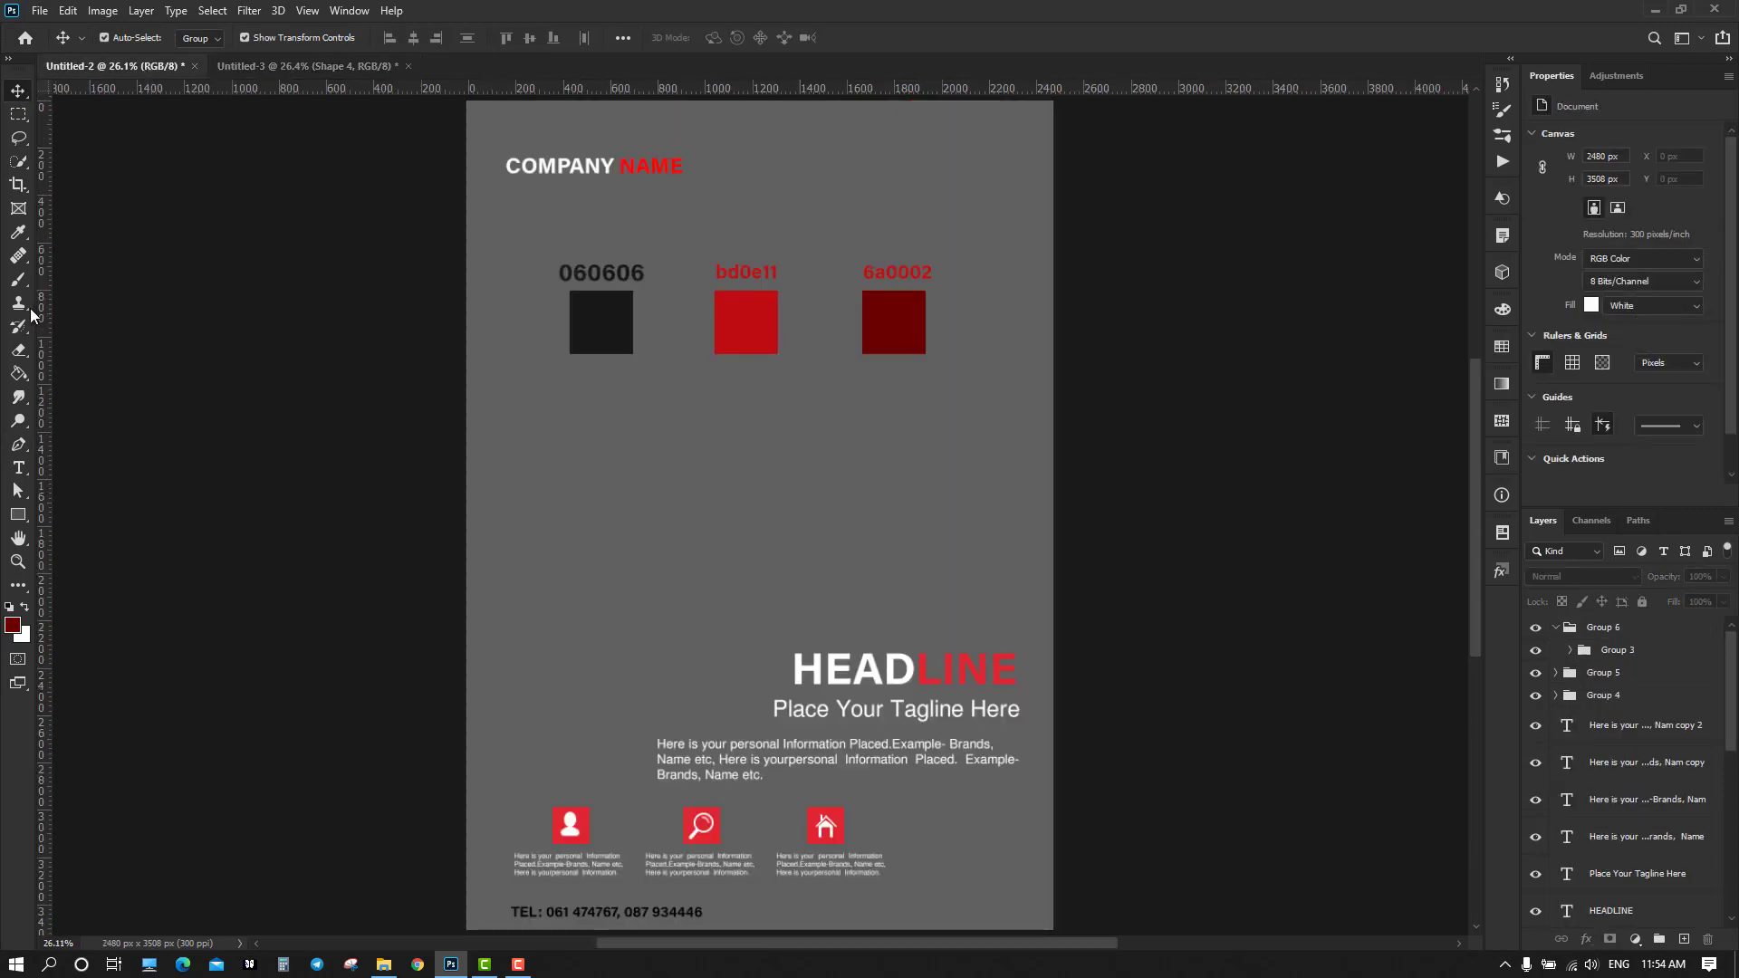
{"action": "left_click", "coordinate": [18, 232]}
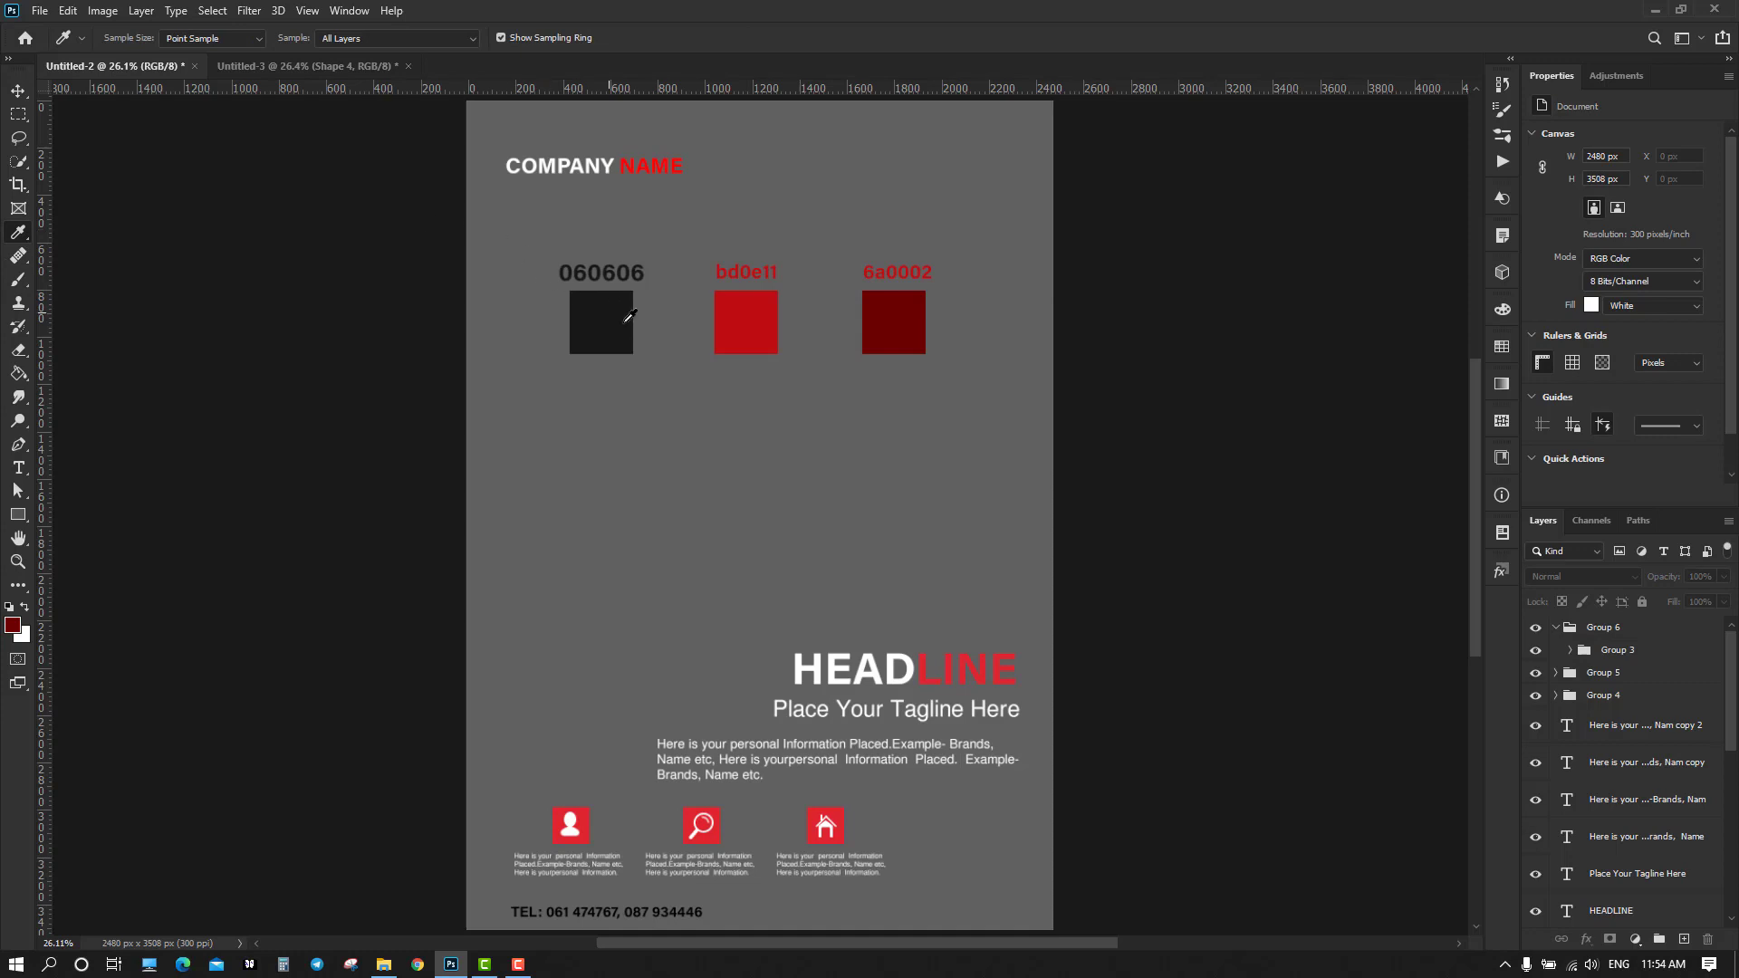
{"action": "left_click", "coordinate": [250, 68]}
{"action": "left_click", "coordinate": [20, 92]}
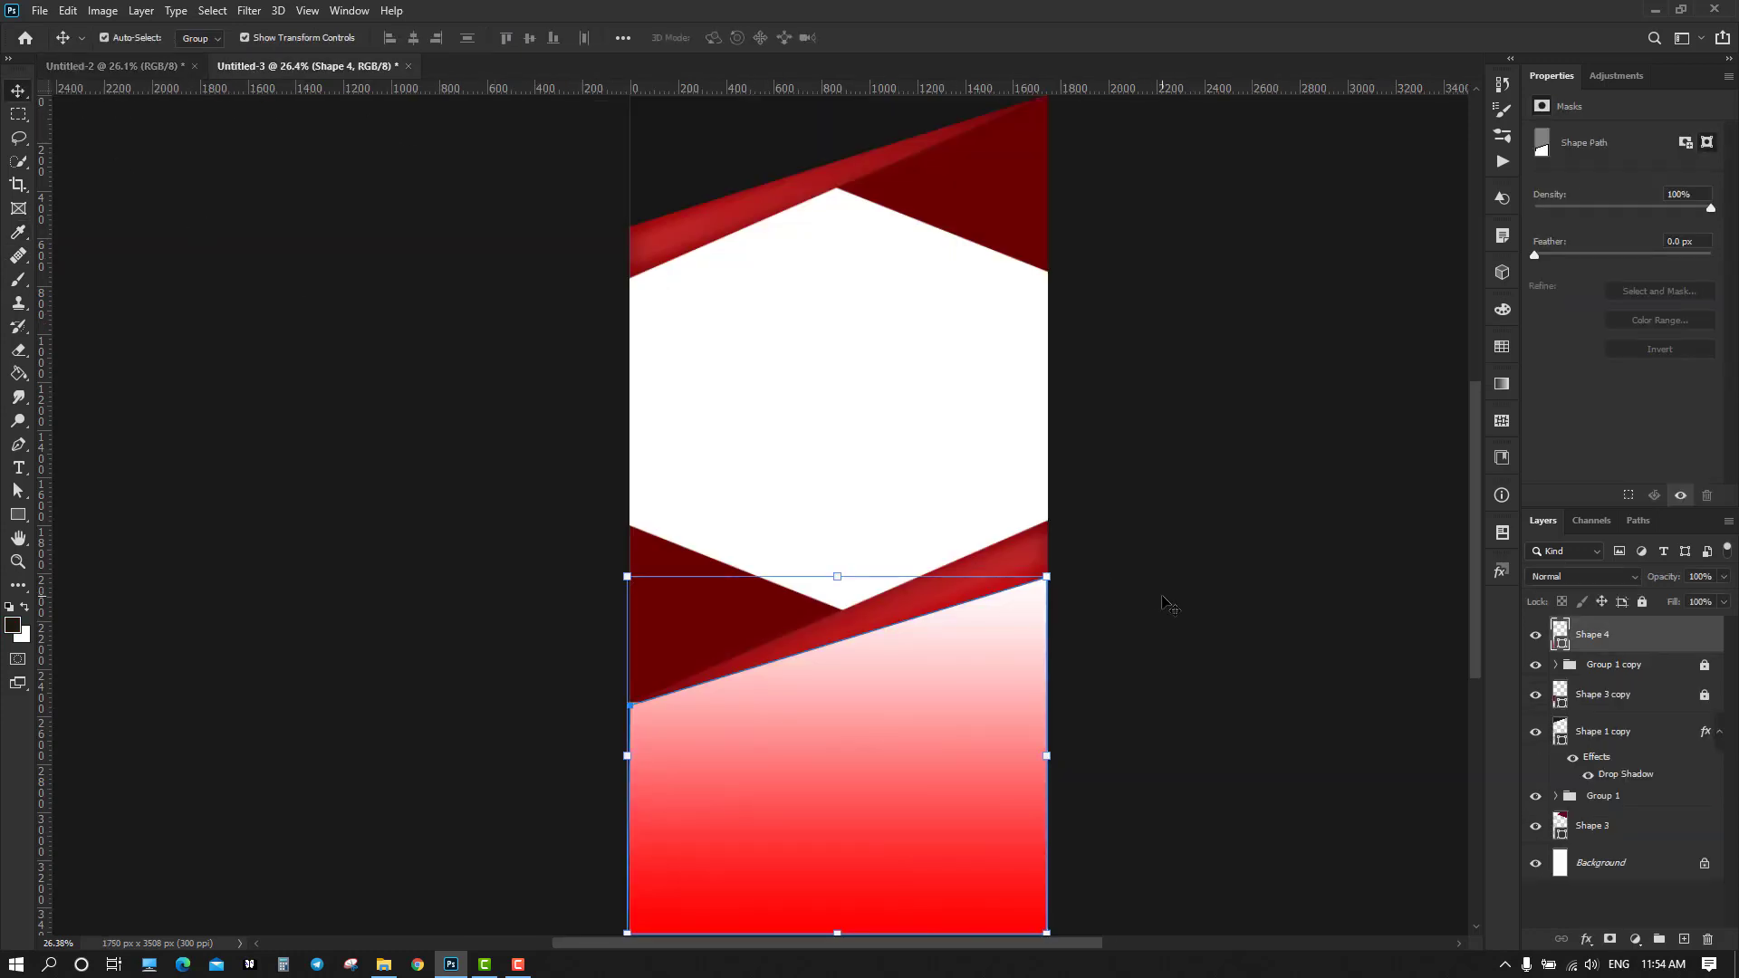
{"action": "key", "text": "alt+BackSpace"}
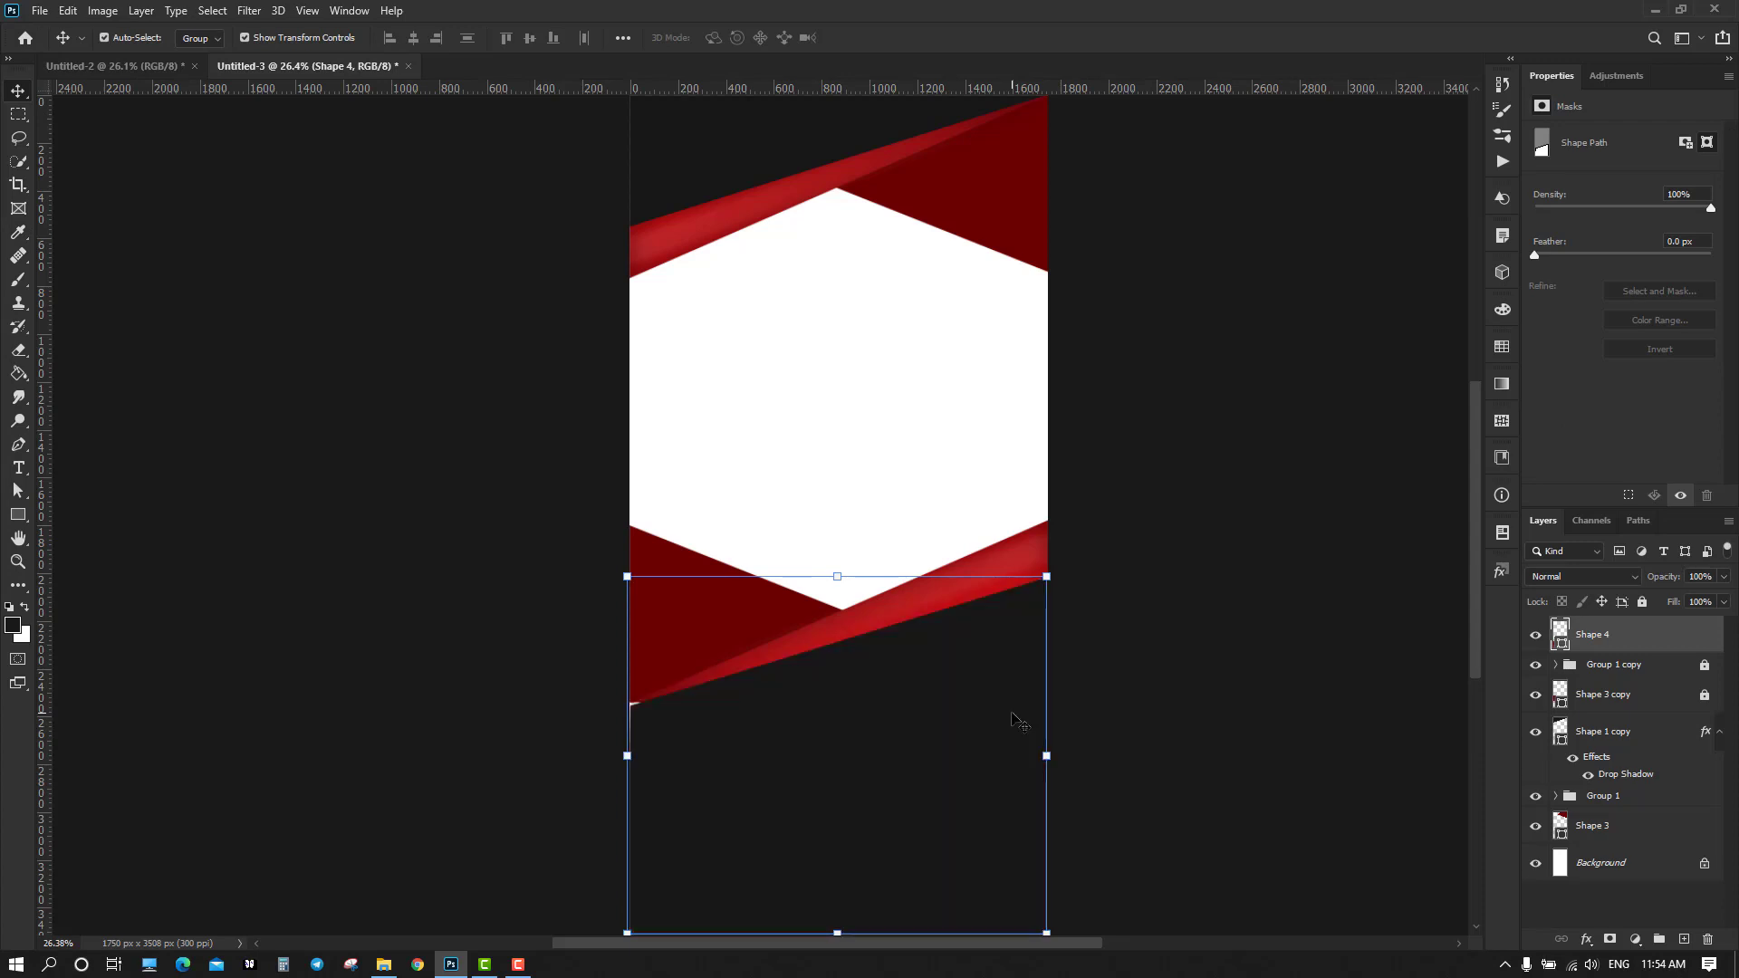
{"action": "left_click", "coordinate": [1295, 658]}
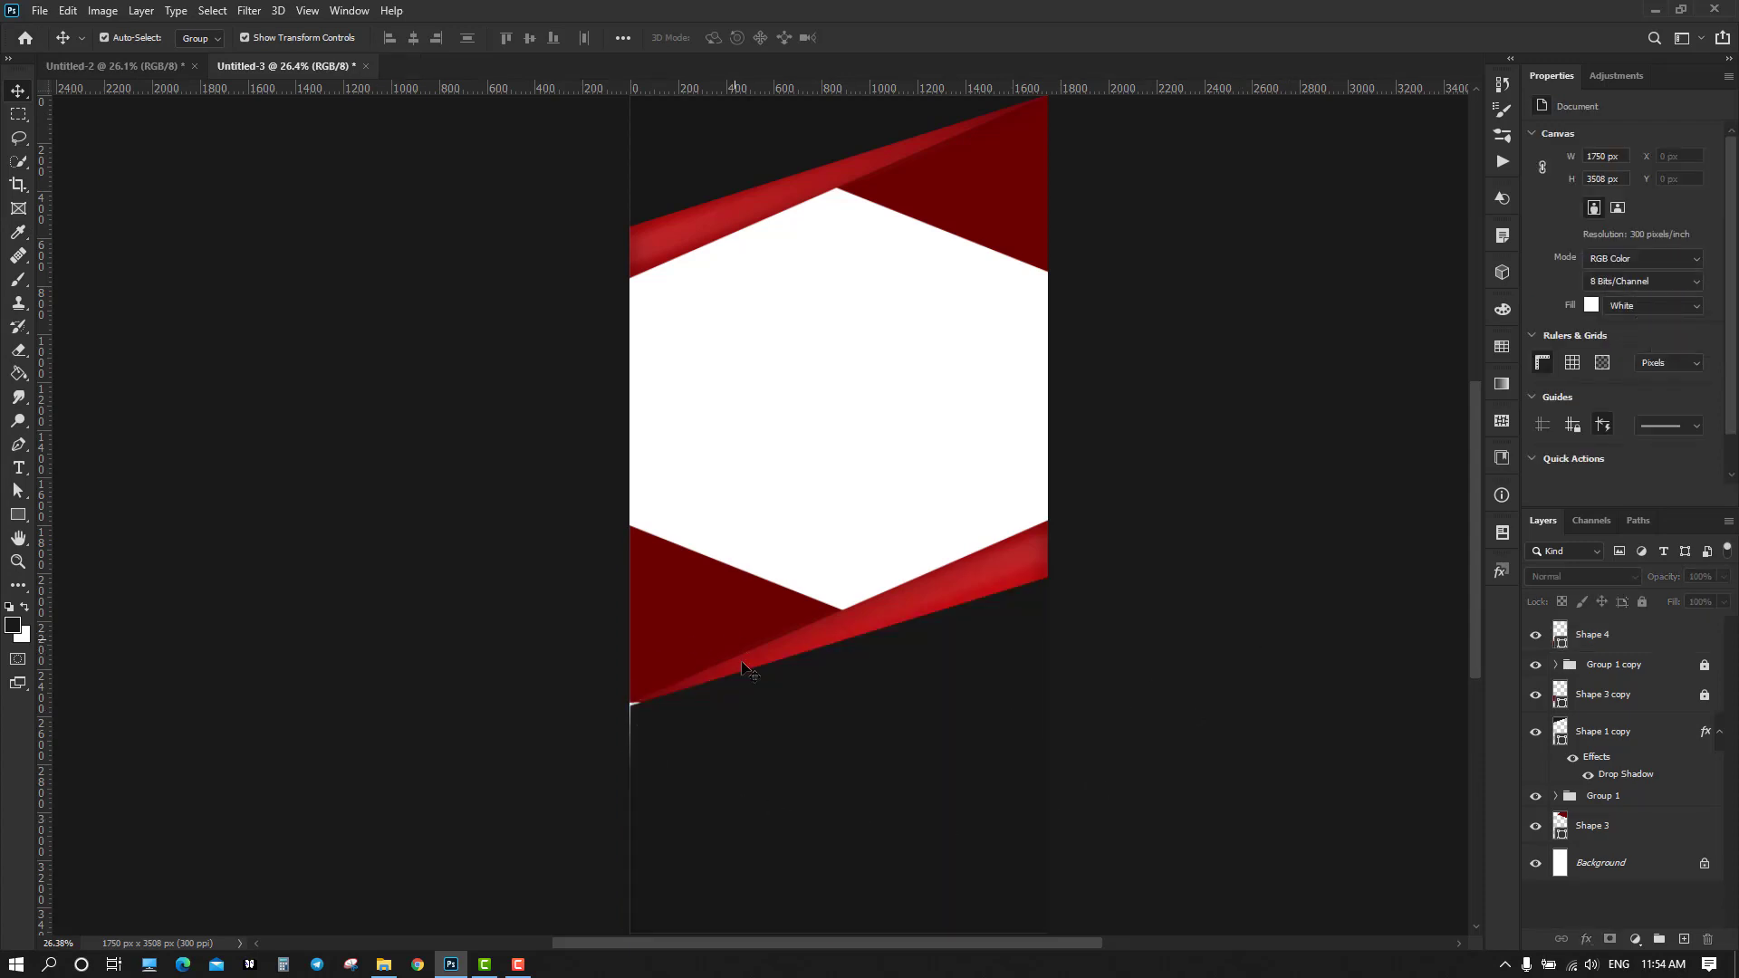
Move Shape 4's upper-left anchor point onto the lower-left corner of the dark red shape at the banner's edge with Direct Selection
{"action": "scroll", "coordinate": [639, 725], "scroll_direction": "up", "scroll_amount": 10}
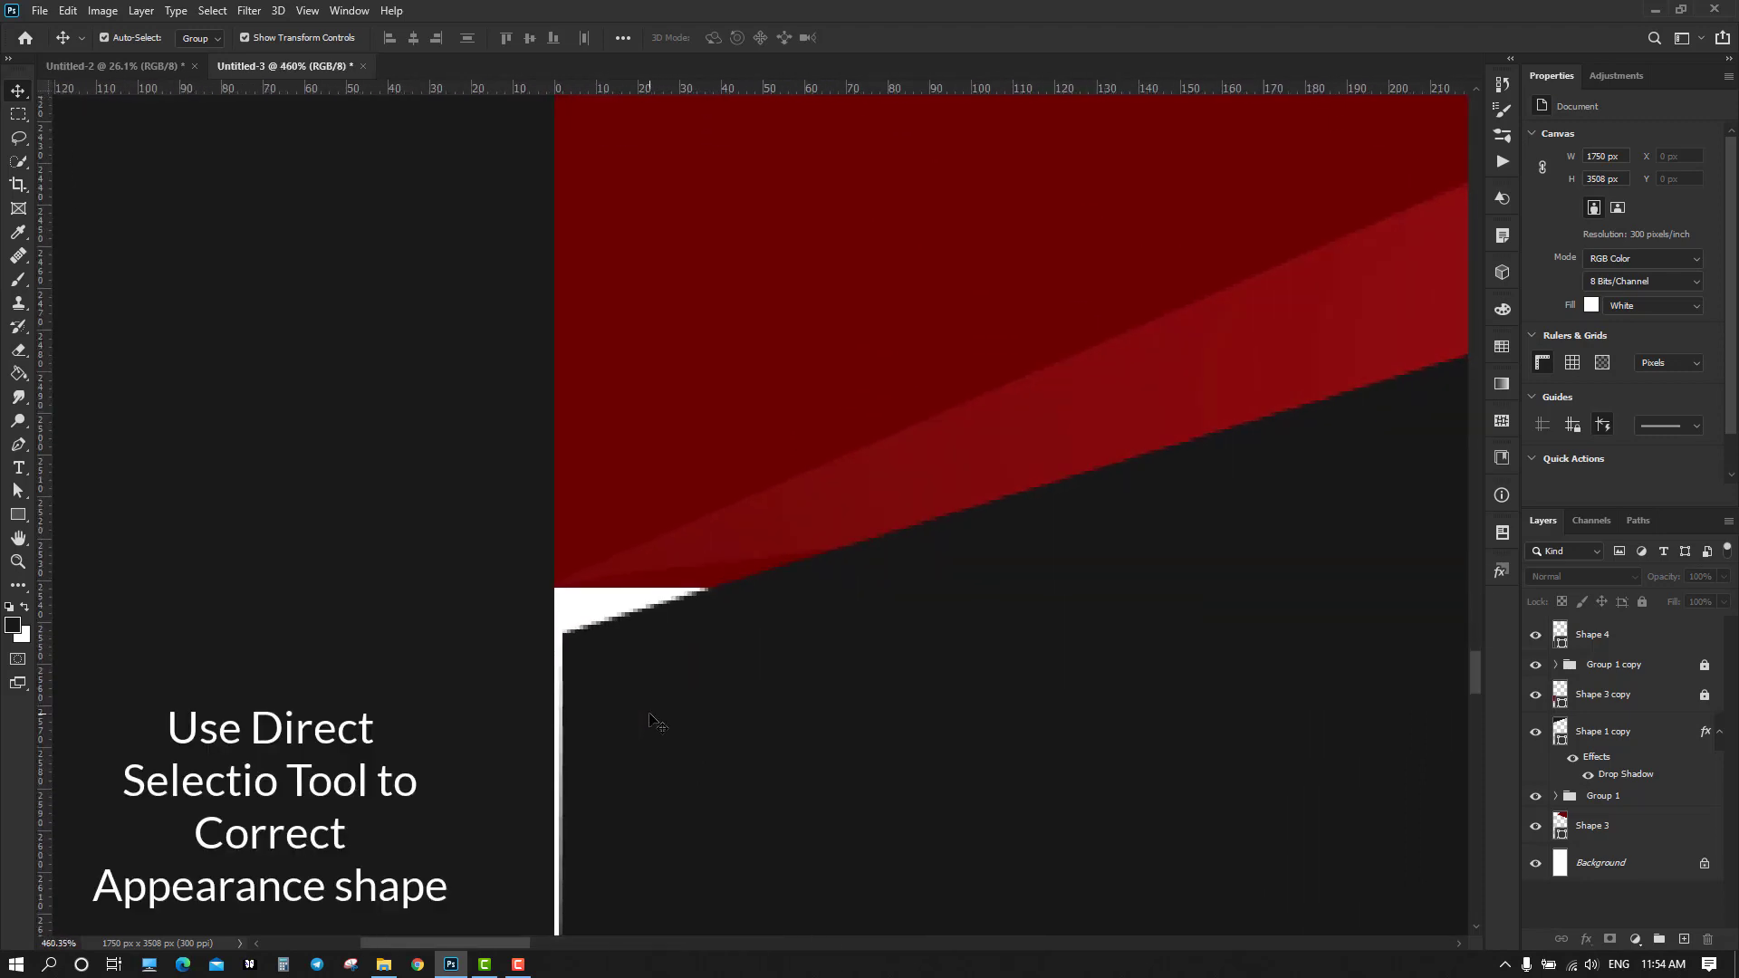
{"action": "left_click", "coordinate": [657, 723]}
{"action": "left_click", "coordinate": [18, 490]}
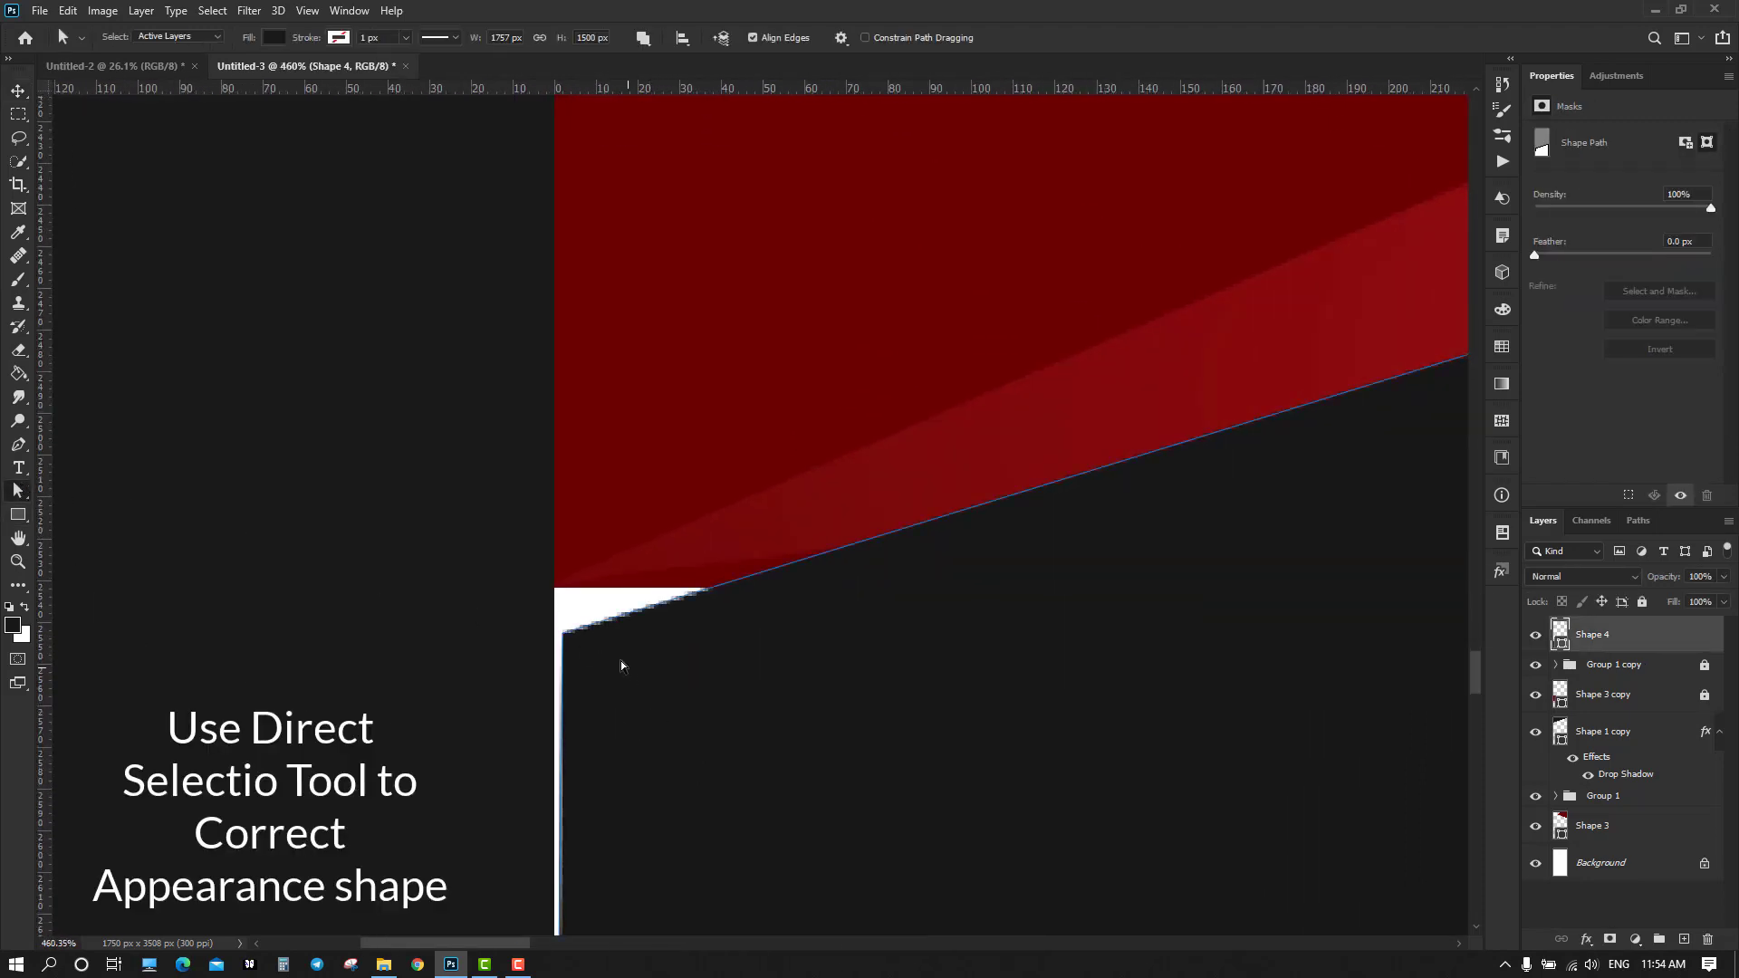
{"action": "left_click_drag", "start_coordinate": [565, 642], "coordinate": [556, 593]}
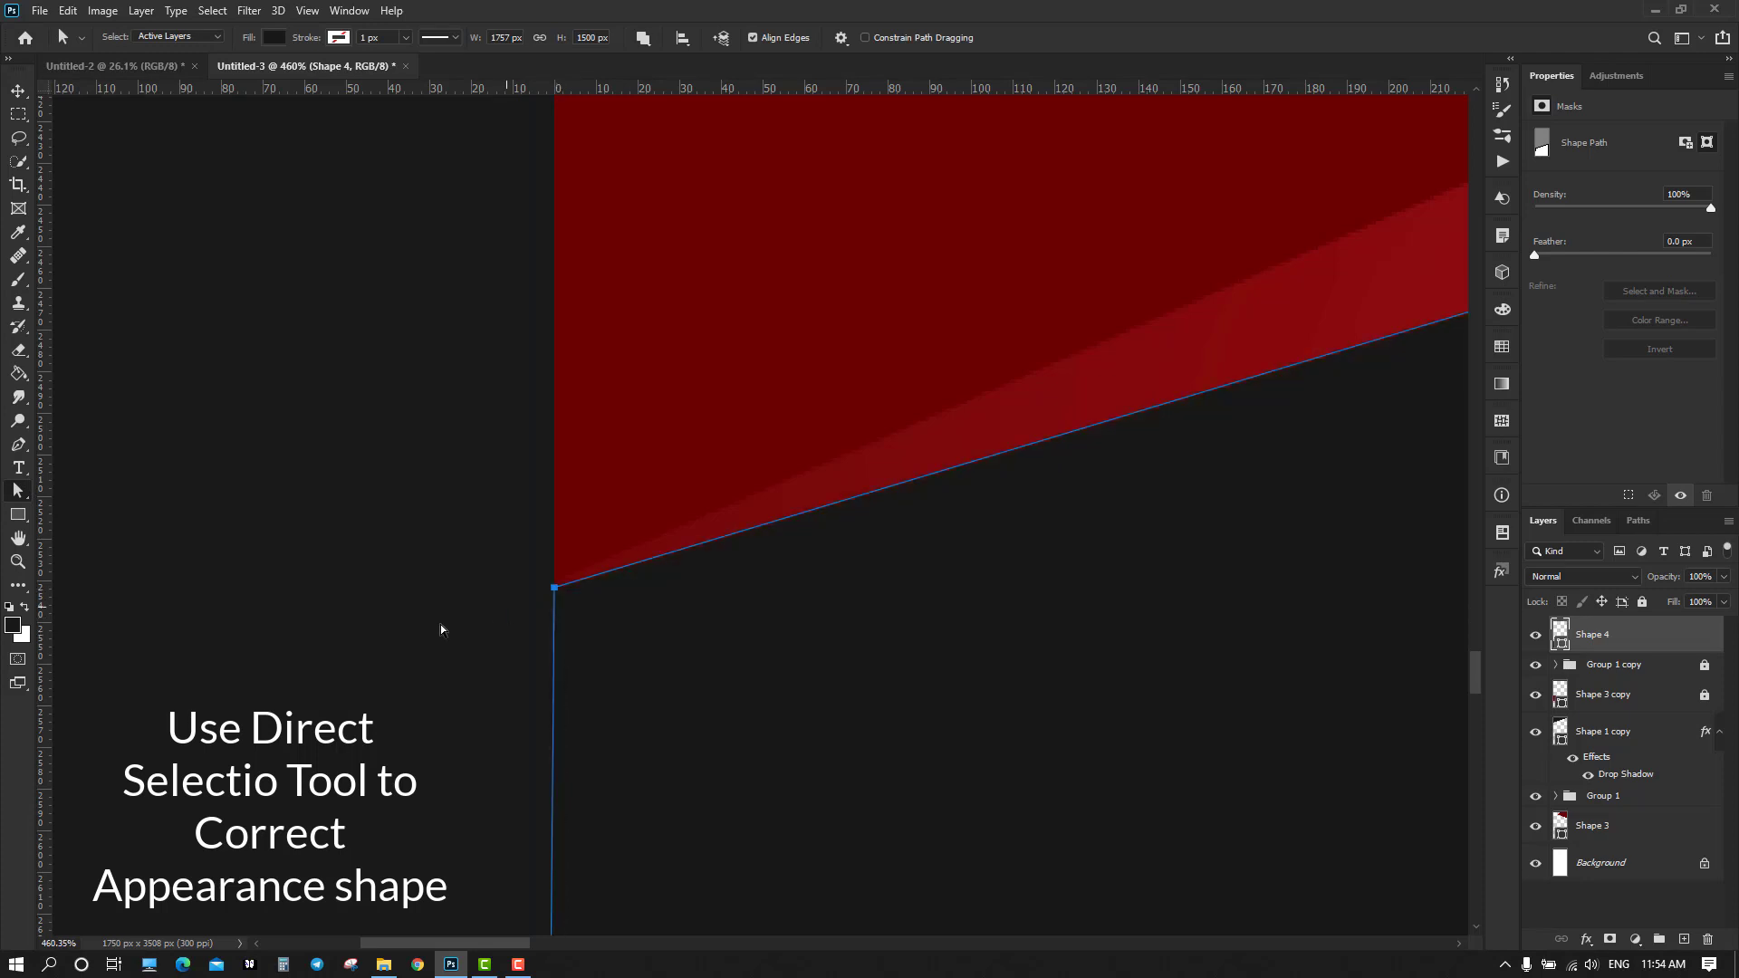
{"action": "left_click", "coordinate": [640, 581]}
Examine the dark bottom shape's slanted upper edge and its left border against the banner's edge
{"action": "scroll", "coordinate": [739, 593], "scroll_direction": "down", "scroll_amount": 3}
{"action": "scroll", "coordinate": [976, 666], "scroll_direction": "down", "scroll_amount": 8}
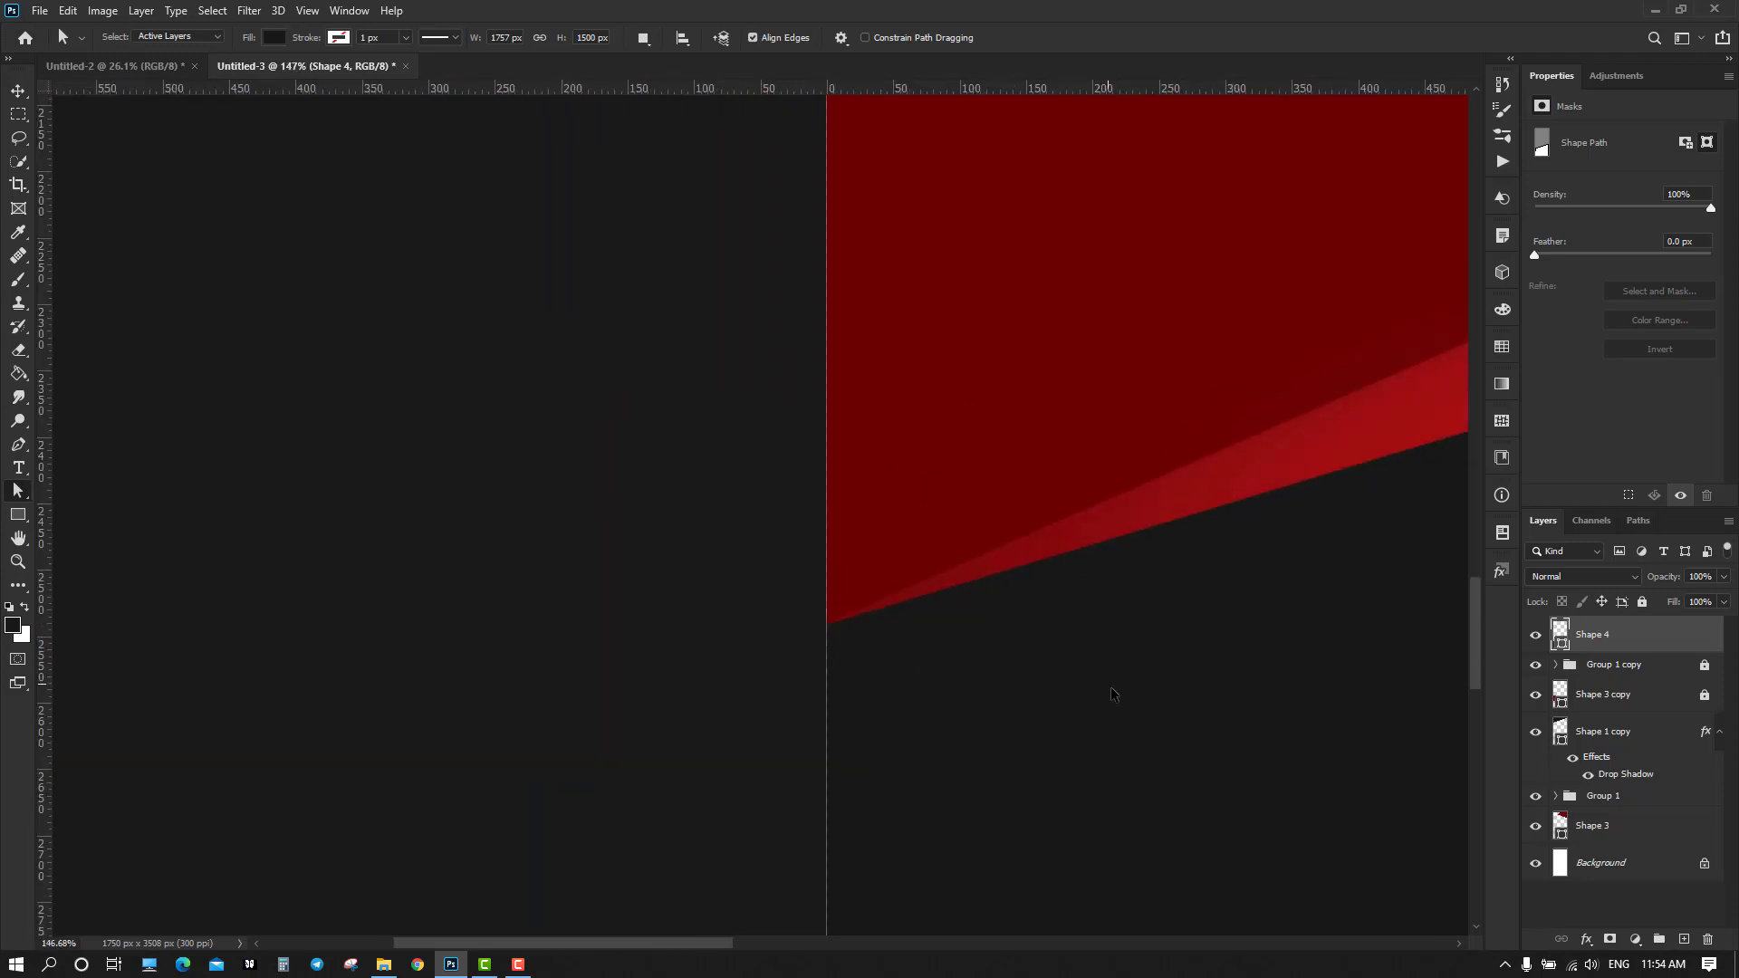
{"action": "left_click_drag", "start_coordinate": [1266, 730], "coordinate": [671, 458]}
{"action": "scroll", "coordinate": [452, 405], "scroll_direction": "up", "scroll_amount": 1}
{"action": "scroll", "coordinate": [451, 403], "scroll_direction": "up", "scroll_amount": 8}
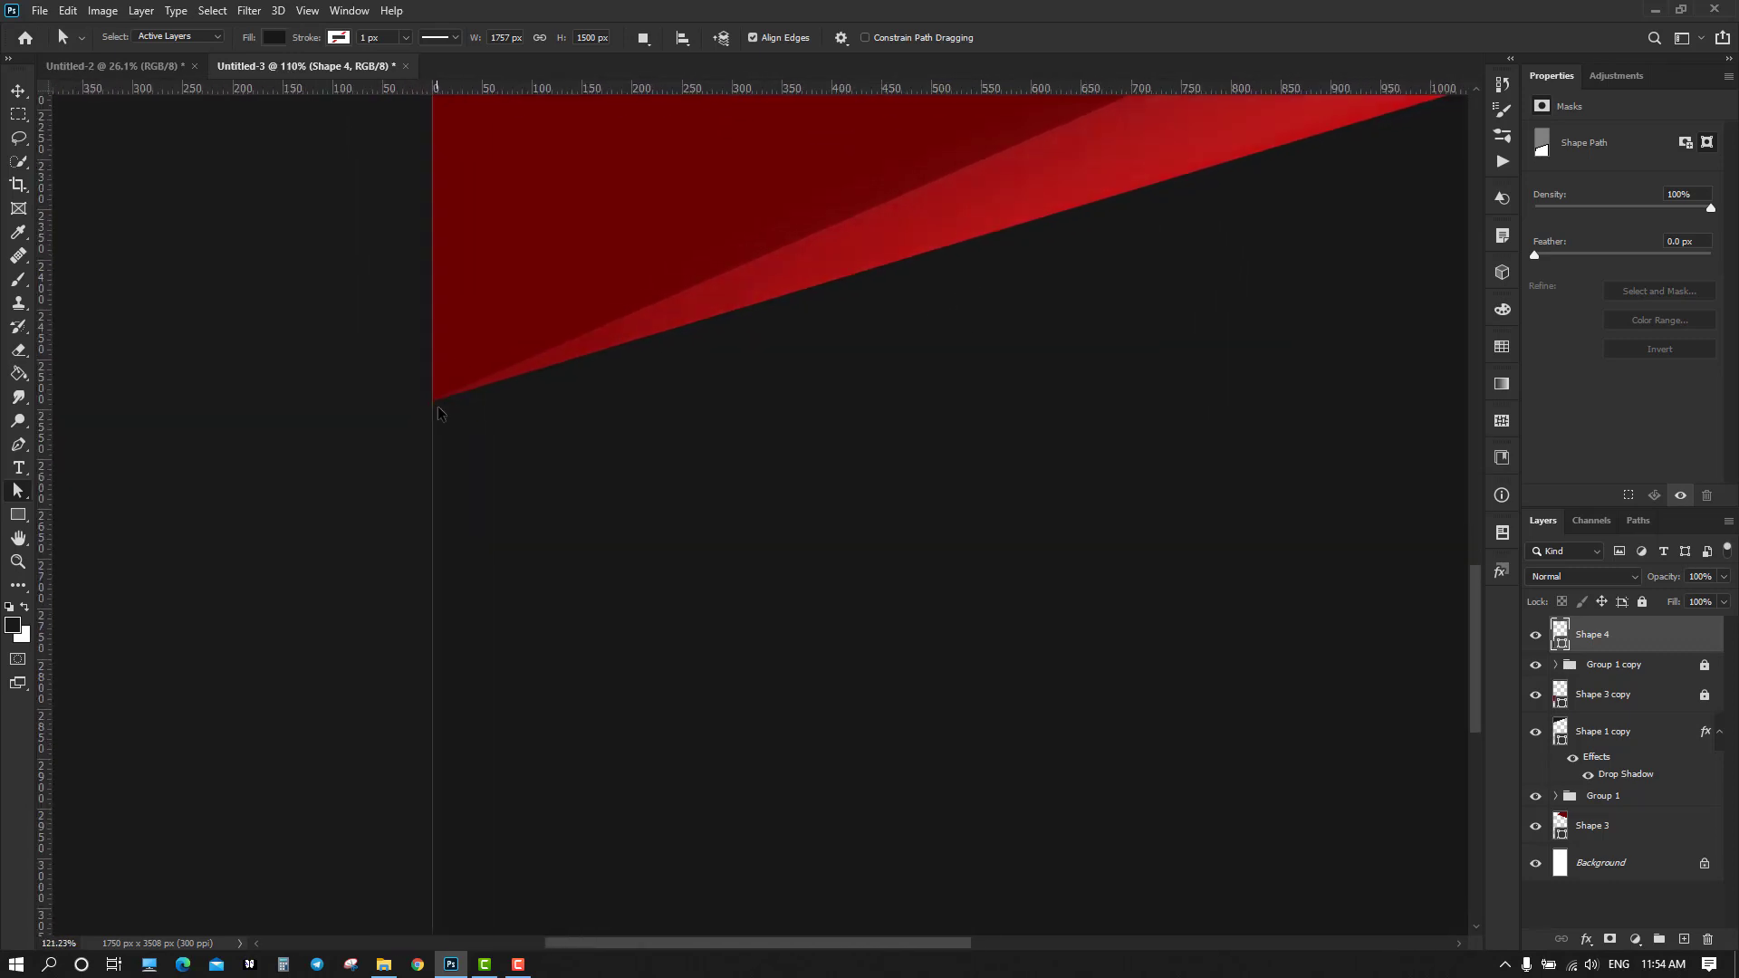
{"action": "scroll", "coordinate": [996, 494], "scroll_direction": "down", "scroll_amount": 3}
{"action": "scroll", "coordinate": [1046, 497], "scroll_direction": "down", "scroll_amount": 5}
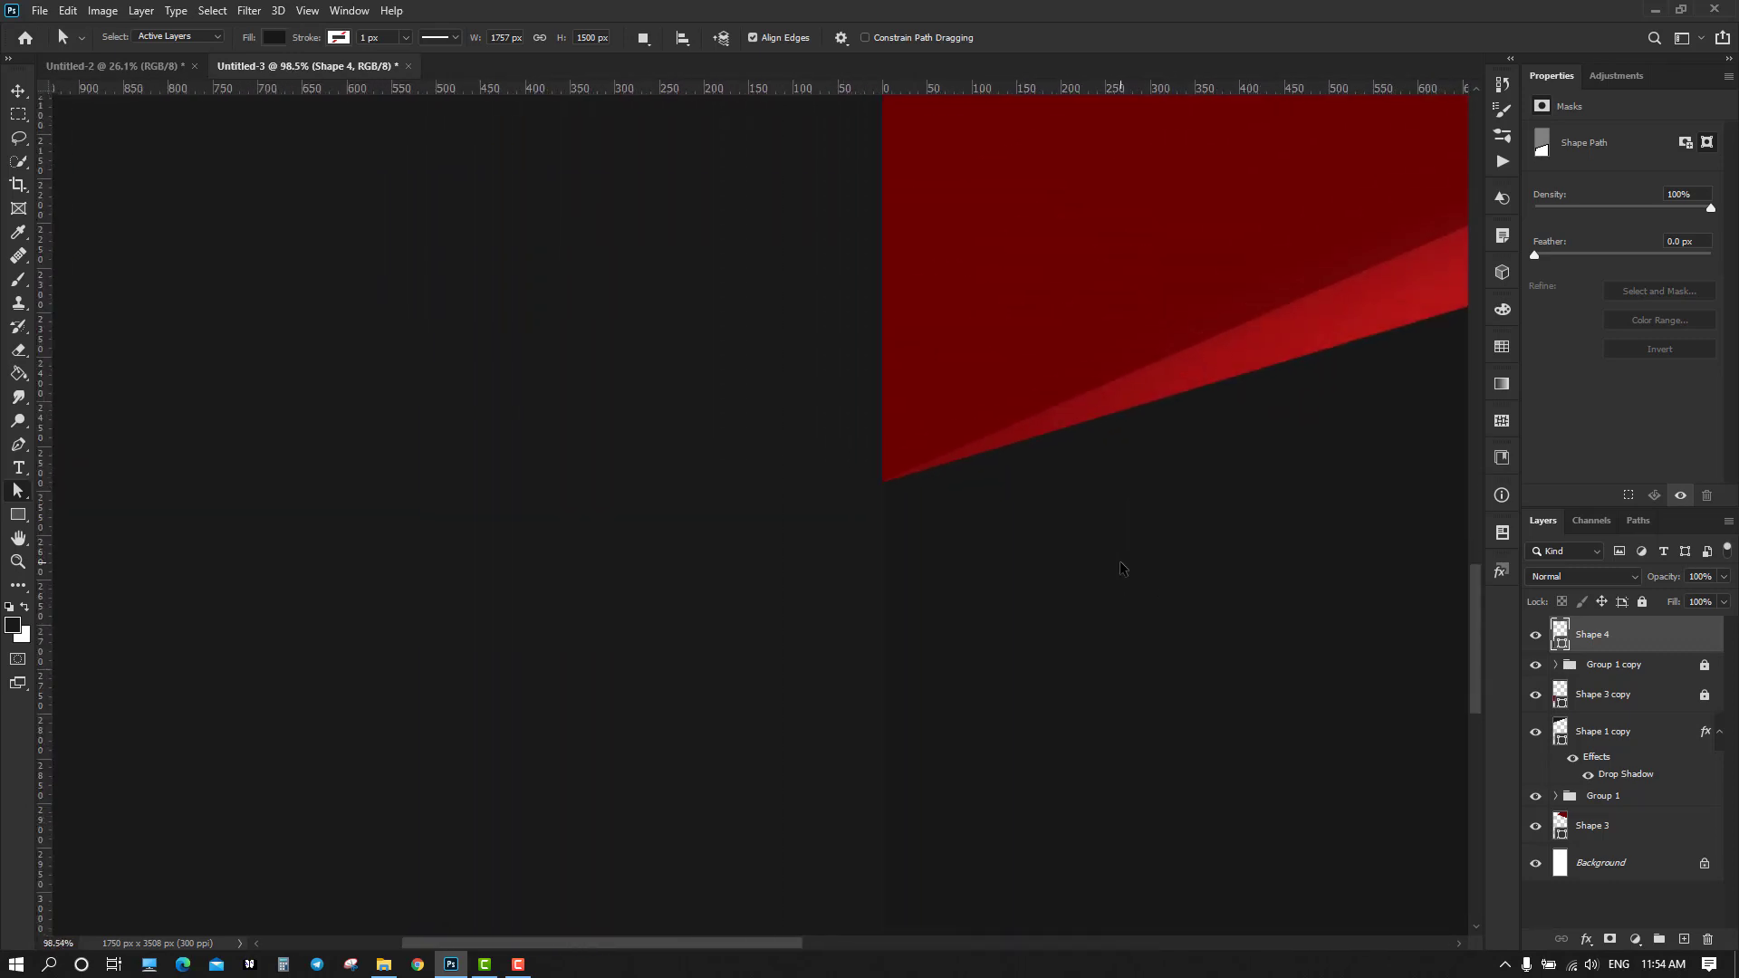
{"action": "left_click_drag", "start_coordinate": [1250, 614], "coordinate": [741, 563]}
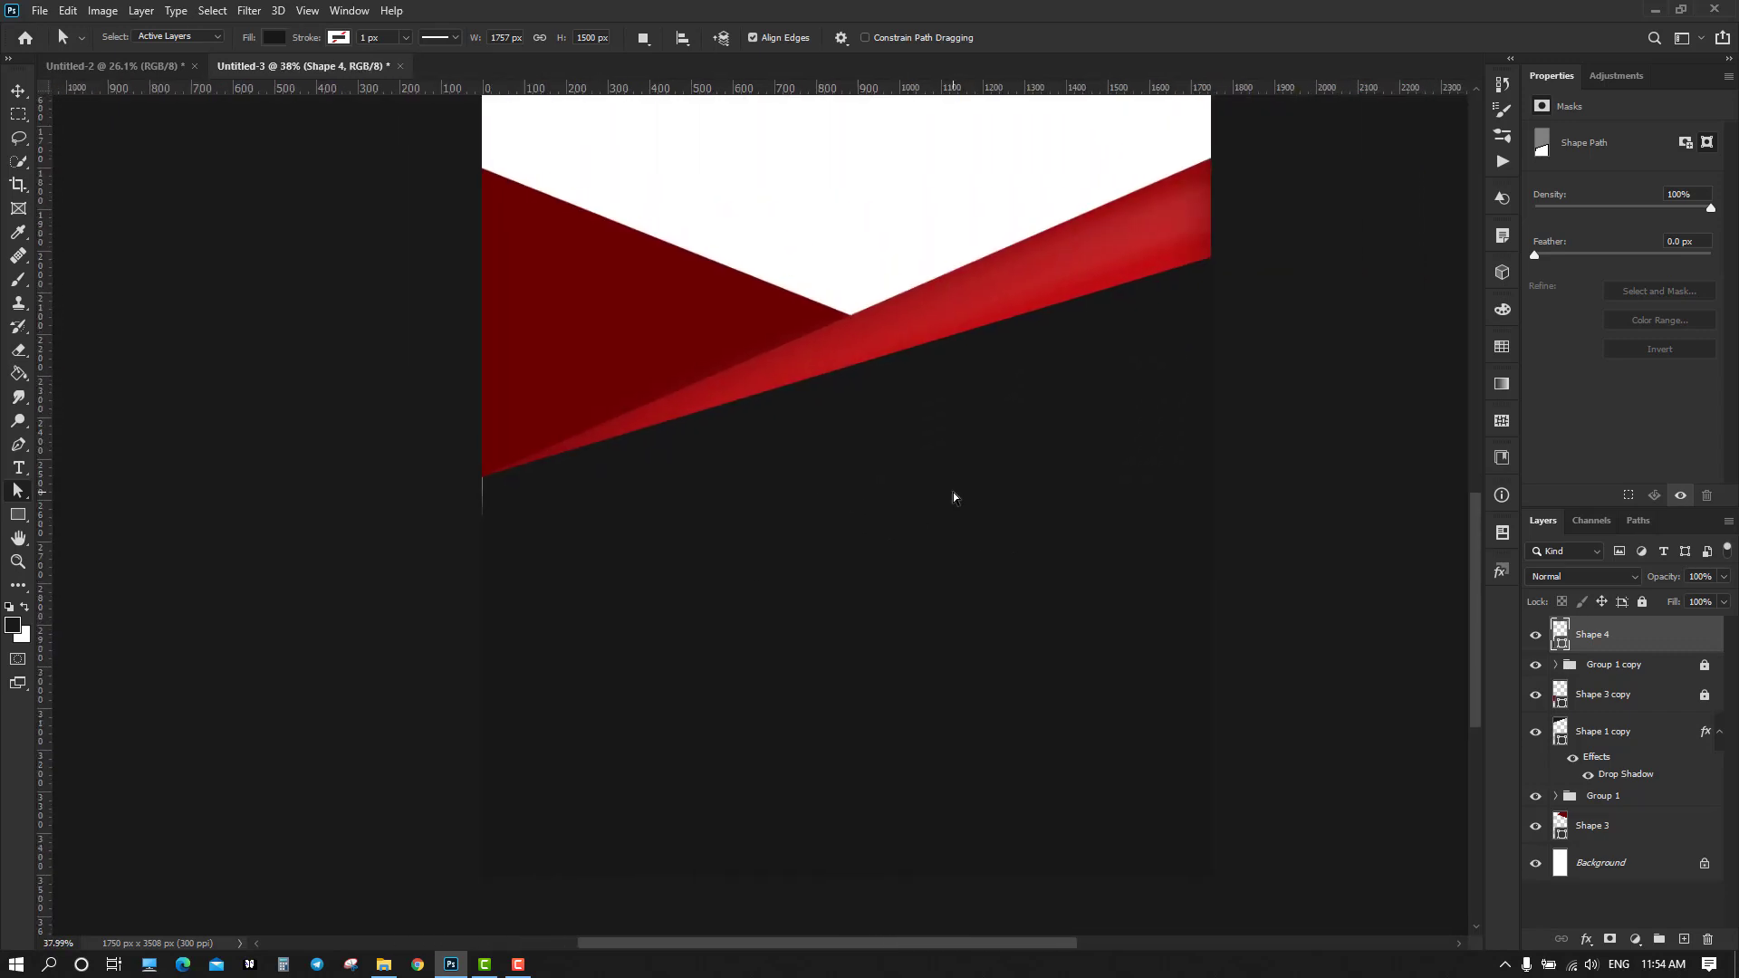
{"action": "scroll", "coordinate": [953, 492], "scroll_direction": "down", "scroll_amount": 3}
{"action": "scroll", "coordinate": [905, 516], "scroll_direction": "up", "scroll_amount": 4}
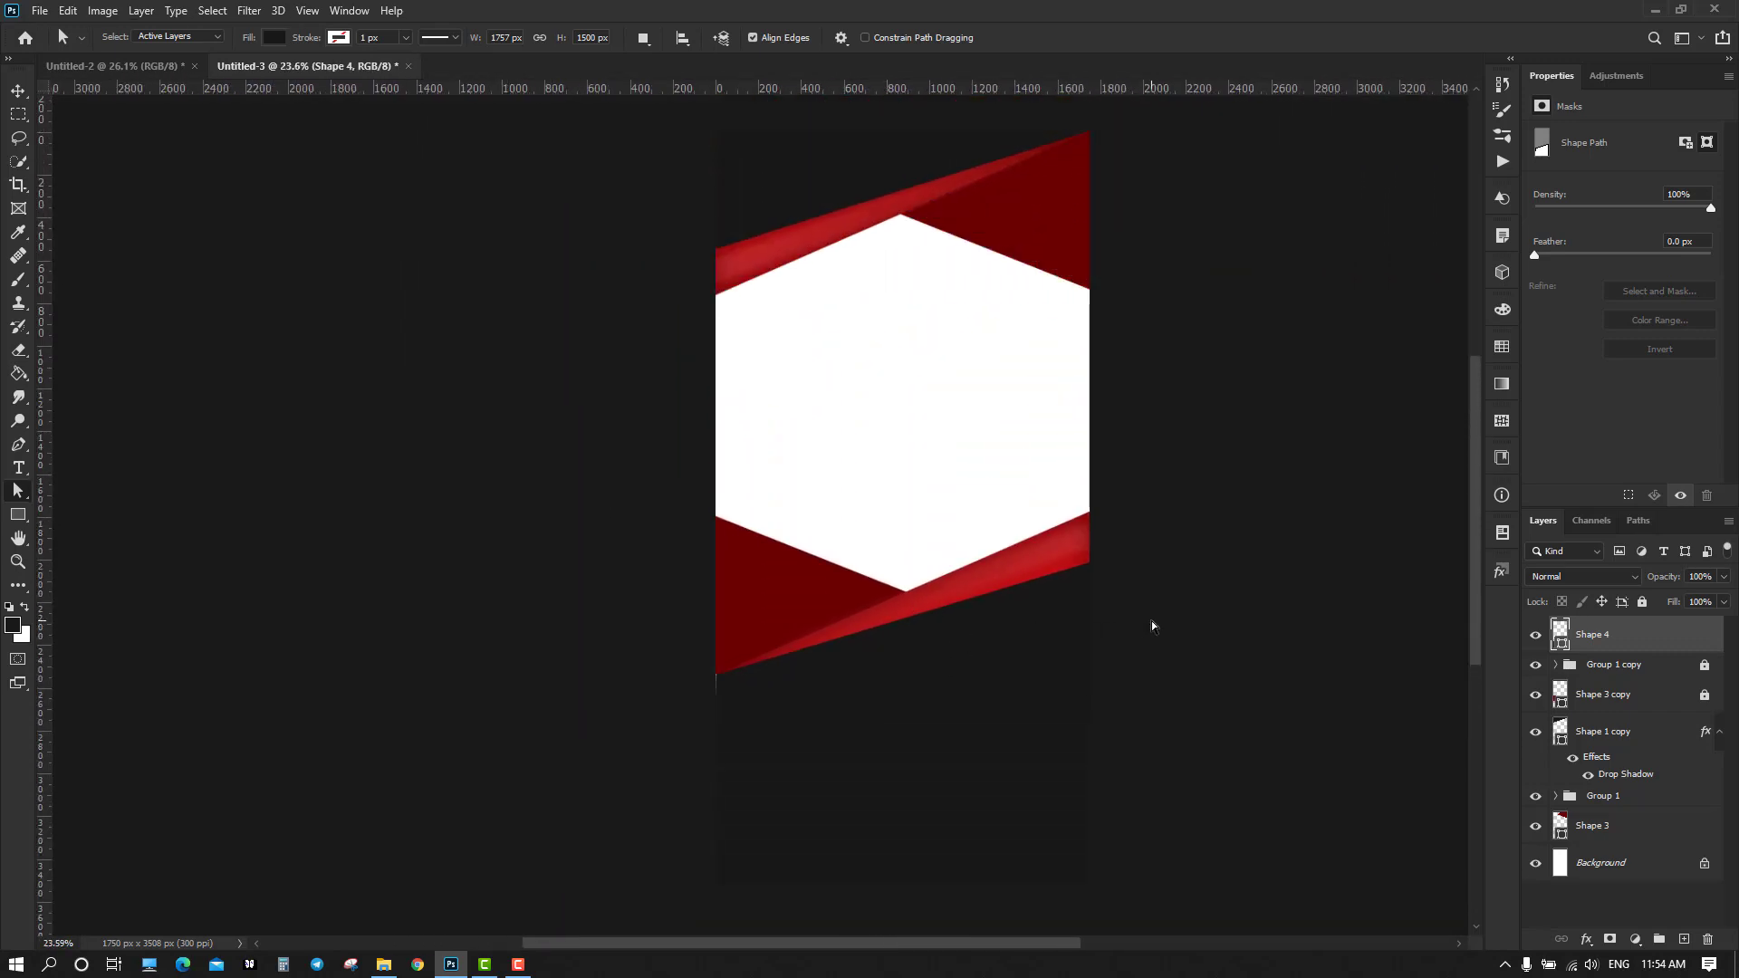
{"action": "scroll", "coordinate": [1114, 605], "scroll_direction": "up", "scroll_amount": 1}
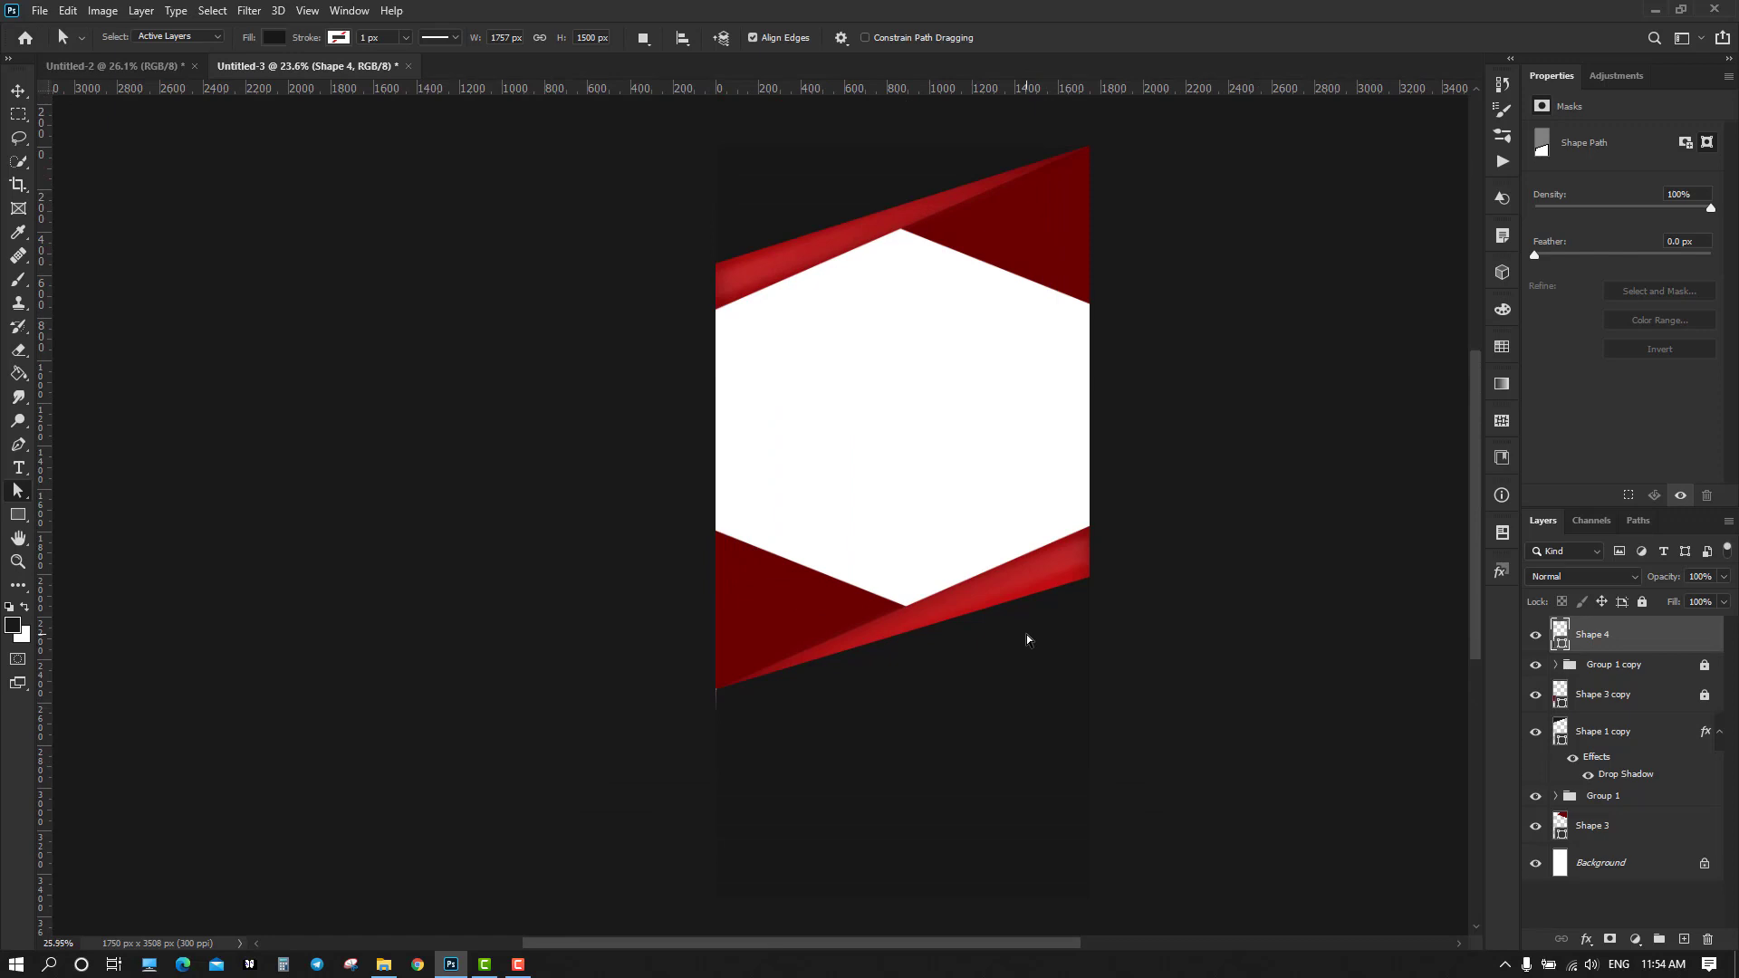
{"action": "scroll", "coordinate": [947, 632], "scroll_direction": "up", "scroll_amount": 2}
{"action": "left_click_drag", "start_coordinate": [974, 706], "coordinate": [822, 683]}
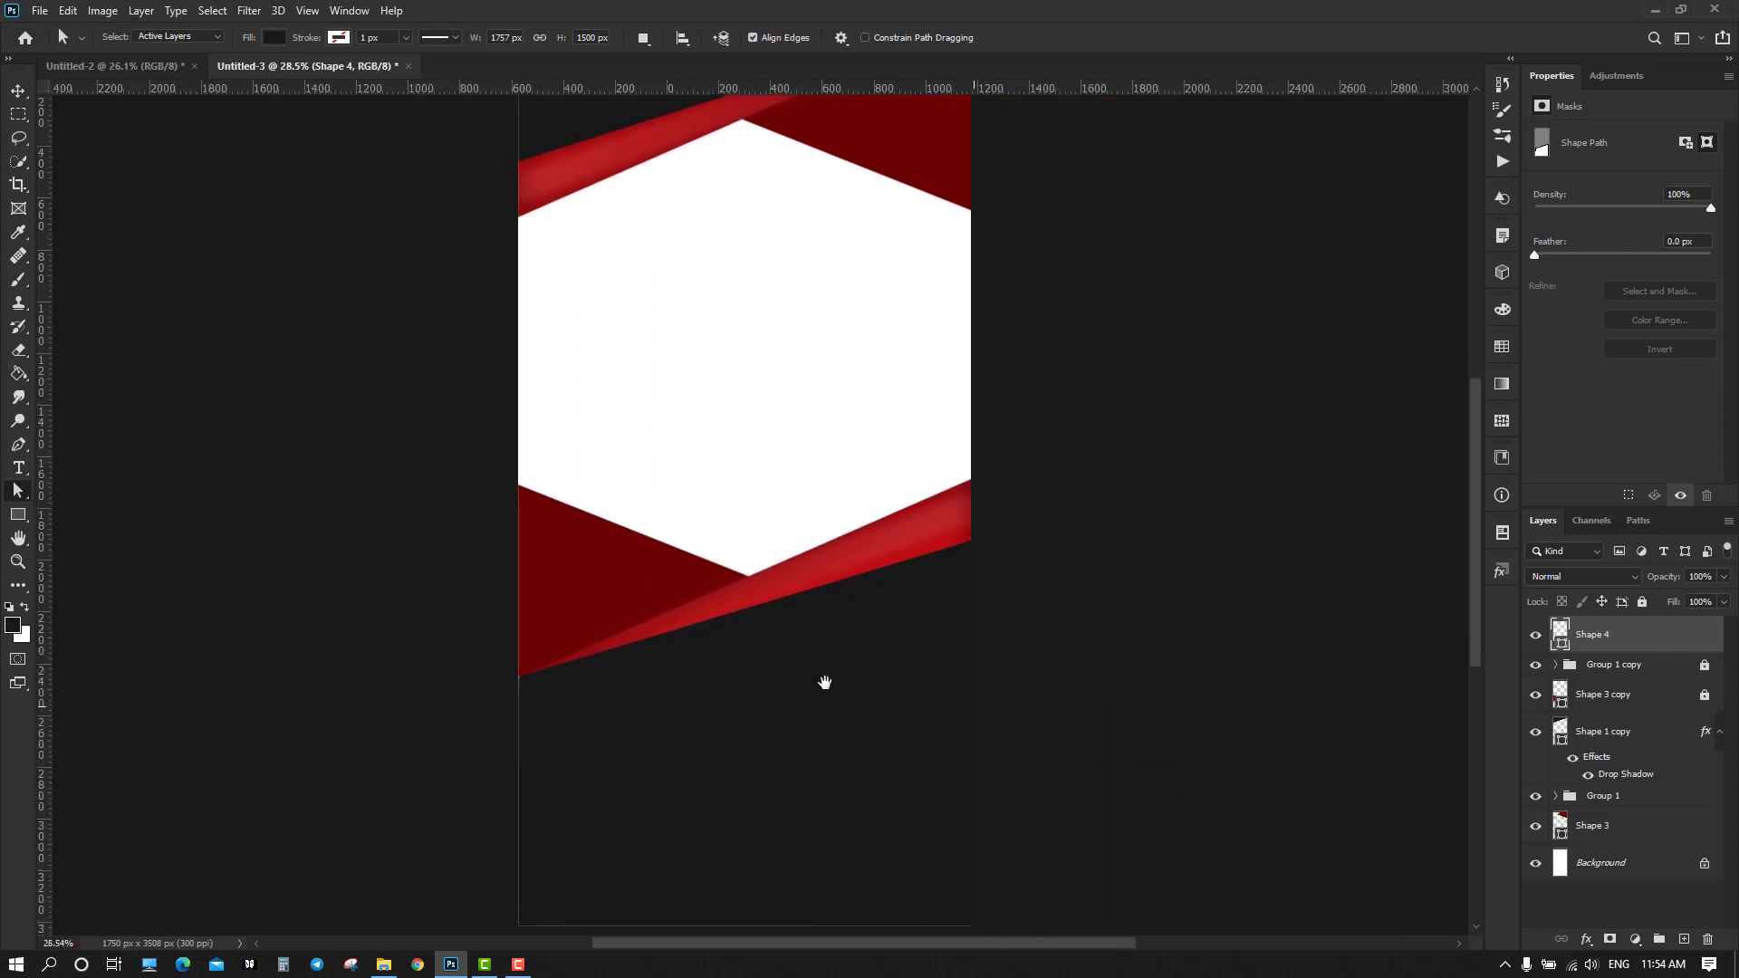
Select the dark red Shape 3 copy layer and unlock it
{"action": "left_click", "coordinate": [19, 91]}
{"action": "left_click", "coordinate": [247, 444]}
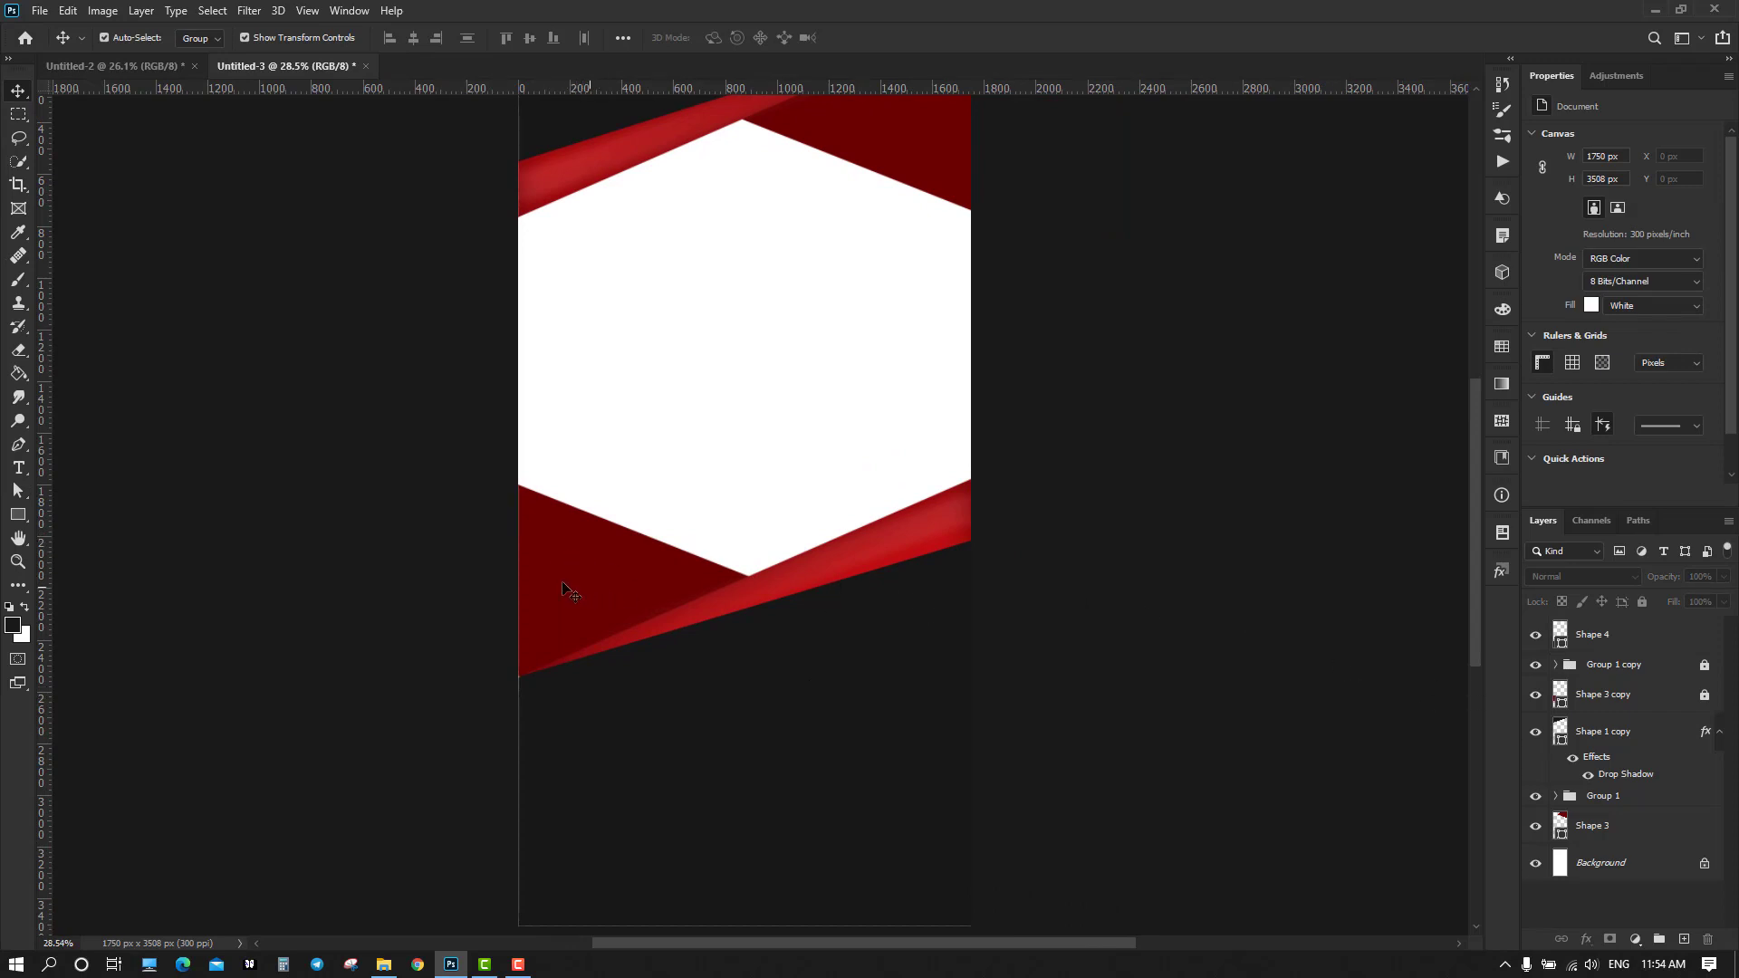
{"action": "left_click", "coordinate": [629, 595]}
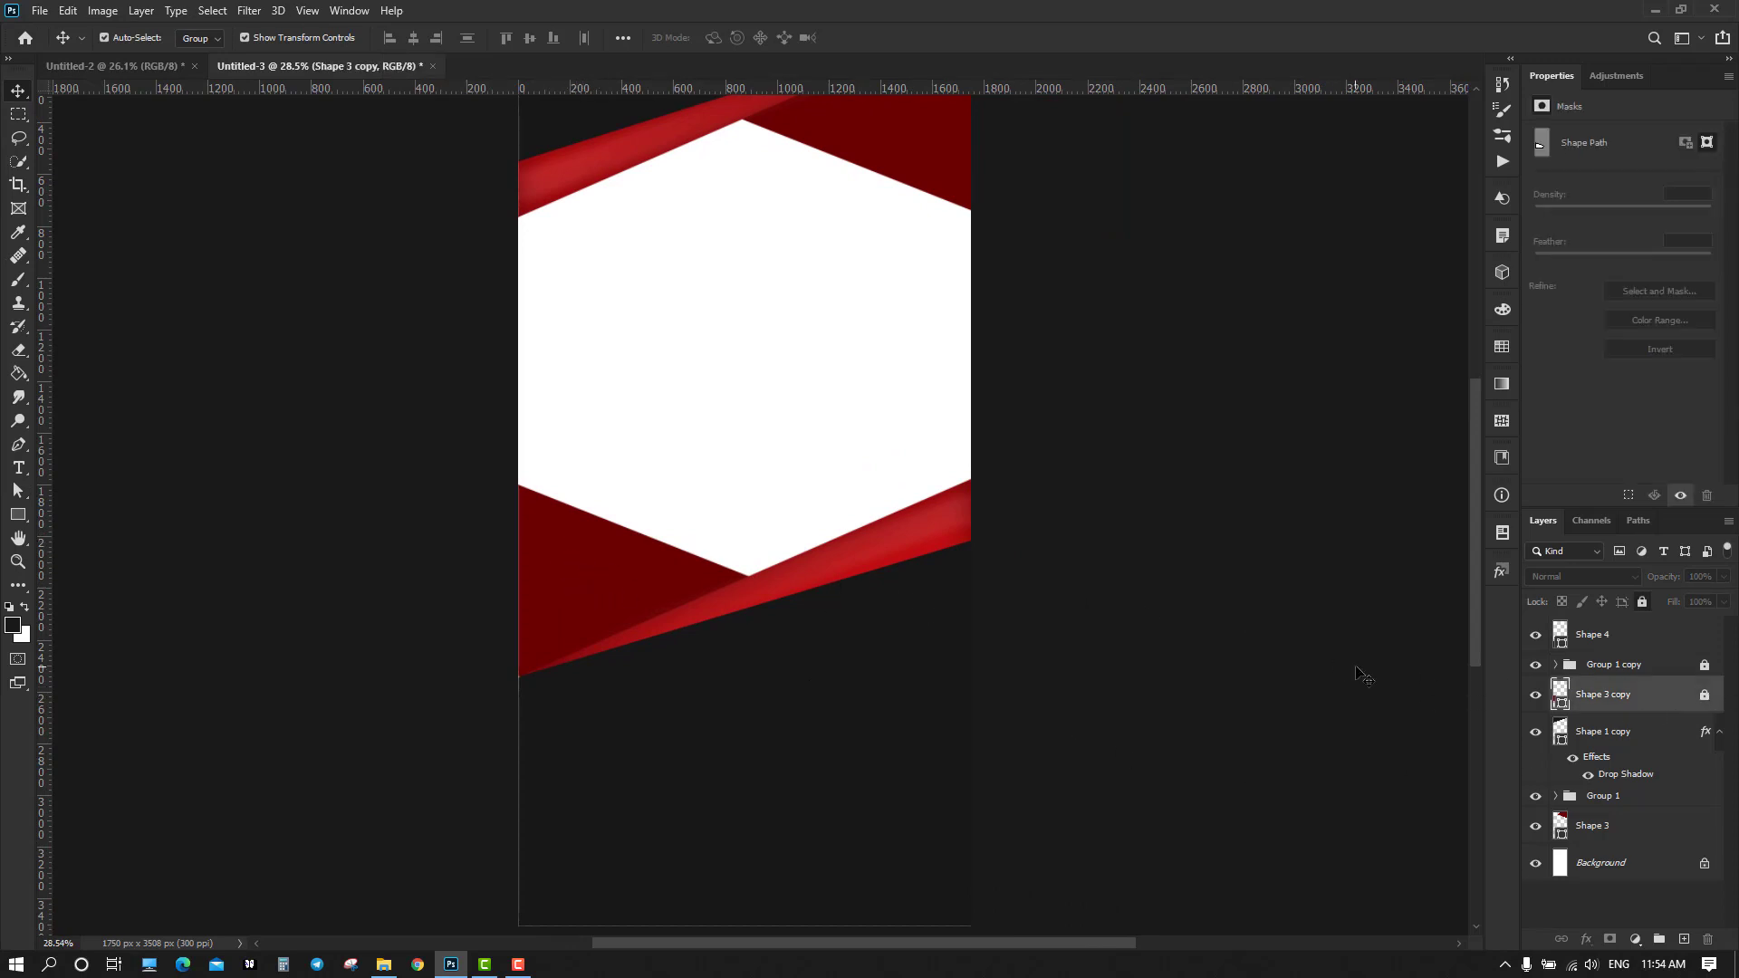
{"action": "left_click", "coordinate": [1557, 665]}
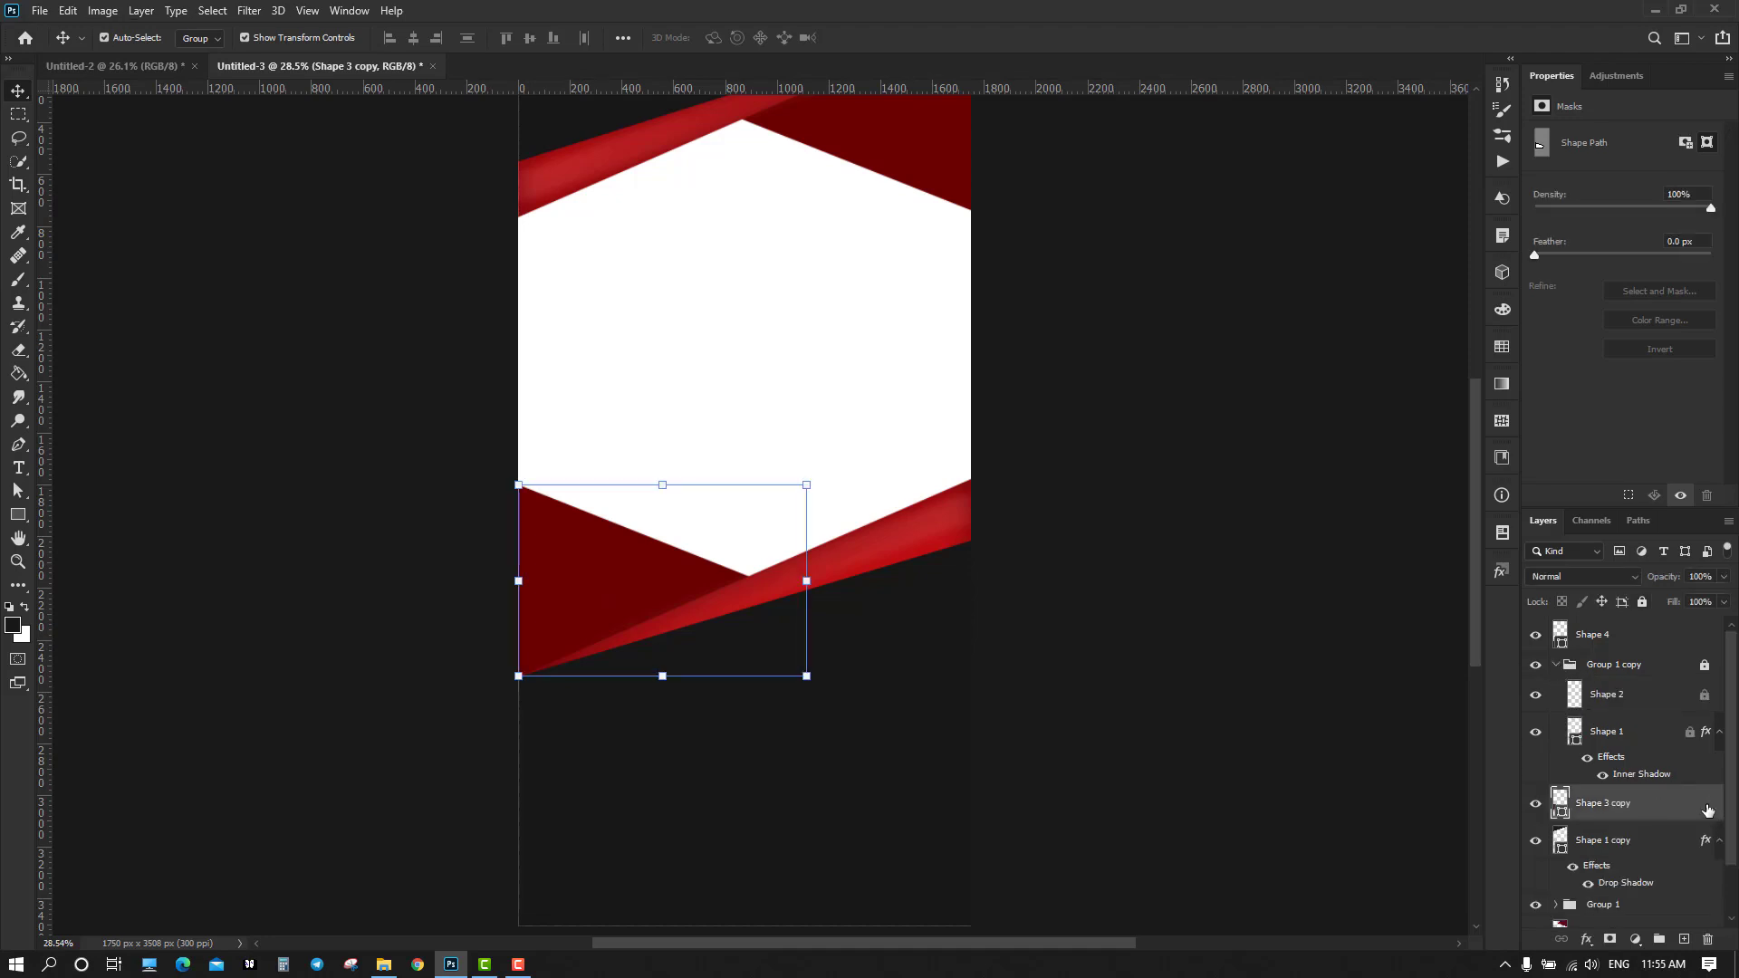
{"action": "left_click", "coordinate": [1204, 723]}
Move Shape 3 copy straight down to make the visible dark red triangle at the lower left smaller
{"action": "left_click", "coordinate": [534, 589]}
{"action": "key", "text": "Down"}
{"action": "key", "text": "Down"}
{"action": "key", "text": "Down"}
{"action": "key", "text": "Down"}
{"action": "key", "text": "Down"}
{"action": "key", "text": "Down"}
{"action": "key", "text": "Down"}
{"action": "key", "text": "Down"}
{"action": "key", "text": "Down"}
{"action": "key", "text": "Down"}
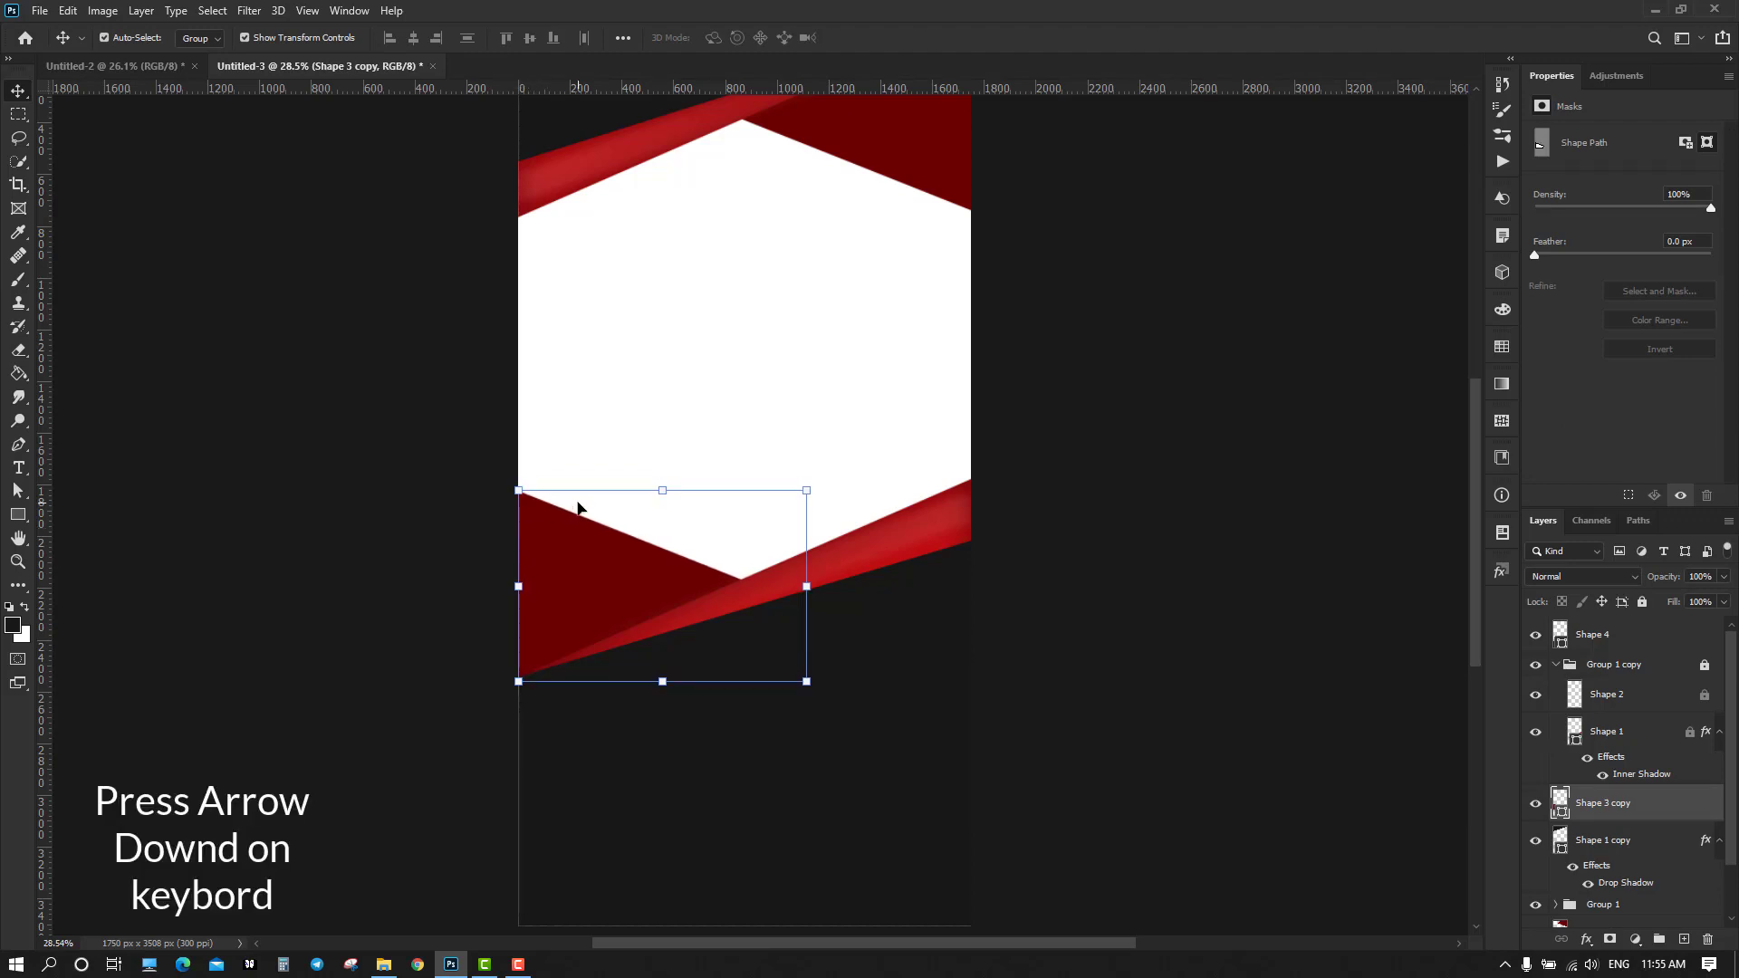
{"action": "key", "text": "Down"}
{"action": "key", "text": "Down"}
{"action": "key", "text": "Down"}
{"action": "key", "text": "Down"}
{"action": "key", "text": "Down"}
{"action": "key", "text": "Down"}
{"action": "key", "text": "Down"}
{"action": "key", "text": "Down"}
{"action": "key", "text": "Down"}
{"action": "key", "text": "Down"}
{"action": "key", "text": "Down"}
{"action": "key", "text": "Down"}
{"action": "key", "text": "Down"}
{"action": "key", "text": "Down"}
{"action": "key", "text": "Down"}
{"action": "key", "text": "Down"}
{"action": "key", "text": "Down"}
{"action": "key", "text": "Down"}
{"action": "key", "text": "Down"}
{"action": "key", "text": "Down"}
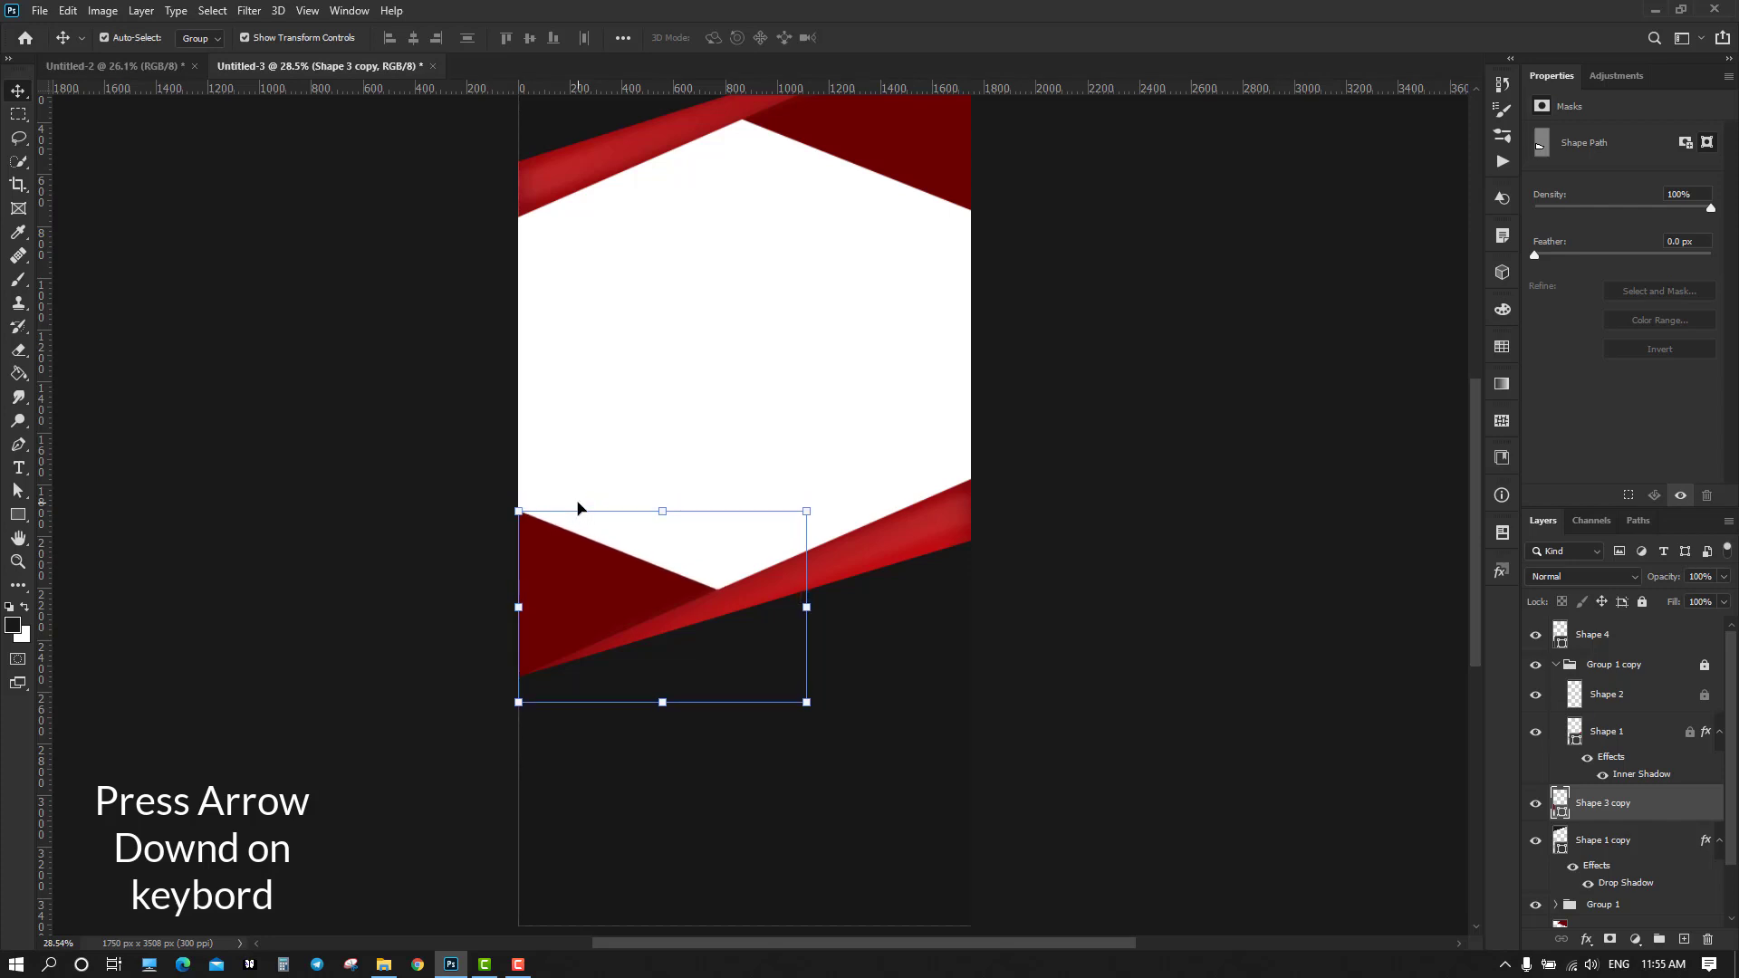
{"action": "key", "text": "Down"}
{"action": "key", "text": "Down"}
{"action": "key", "text": "Down"}
{"action": "key", "text": "Down"}
{"action": "key", "text": "Down"}
{"action": "key", "text": "Down"}
{"action": "key", "text": "Down"}
{"action": "key", "text": "Down"}
{"action": "key", "text": "Down"}
{"action": "key", "text": "Down"}
{"action": "key", "text": "Down"}
{"action": "key", "text": "Down"}
{"action": "key", "text": "Down"}
{"action": "key", "text": "Down"}
{"action": "key", "text": "Down"}
{"action": "key", "text": "Down"}
{"action": "key", "text": "Down"}
{"action": "key", "text": "Down"}
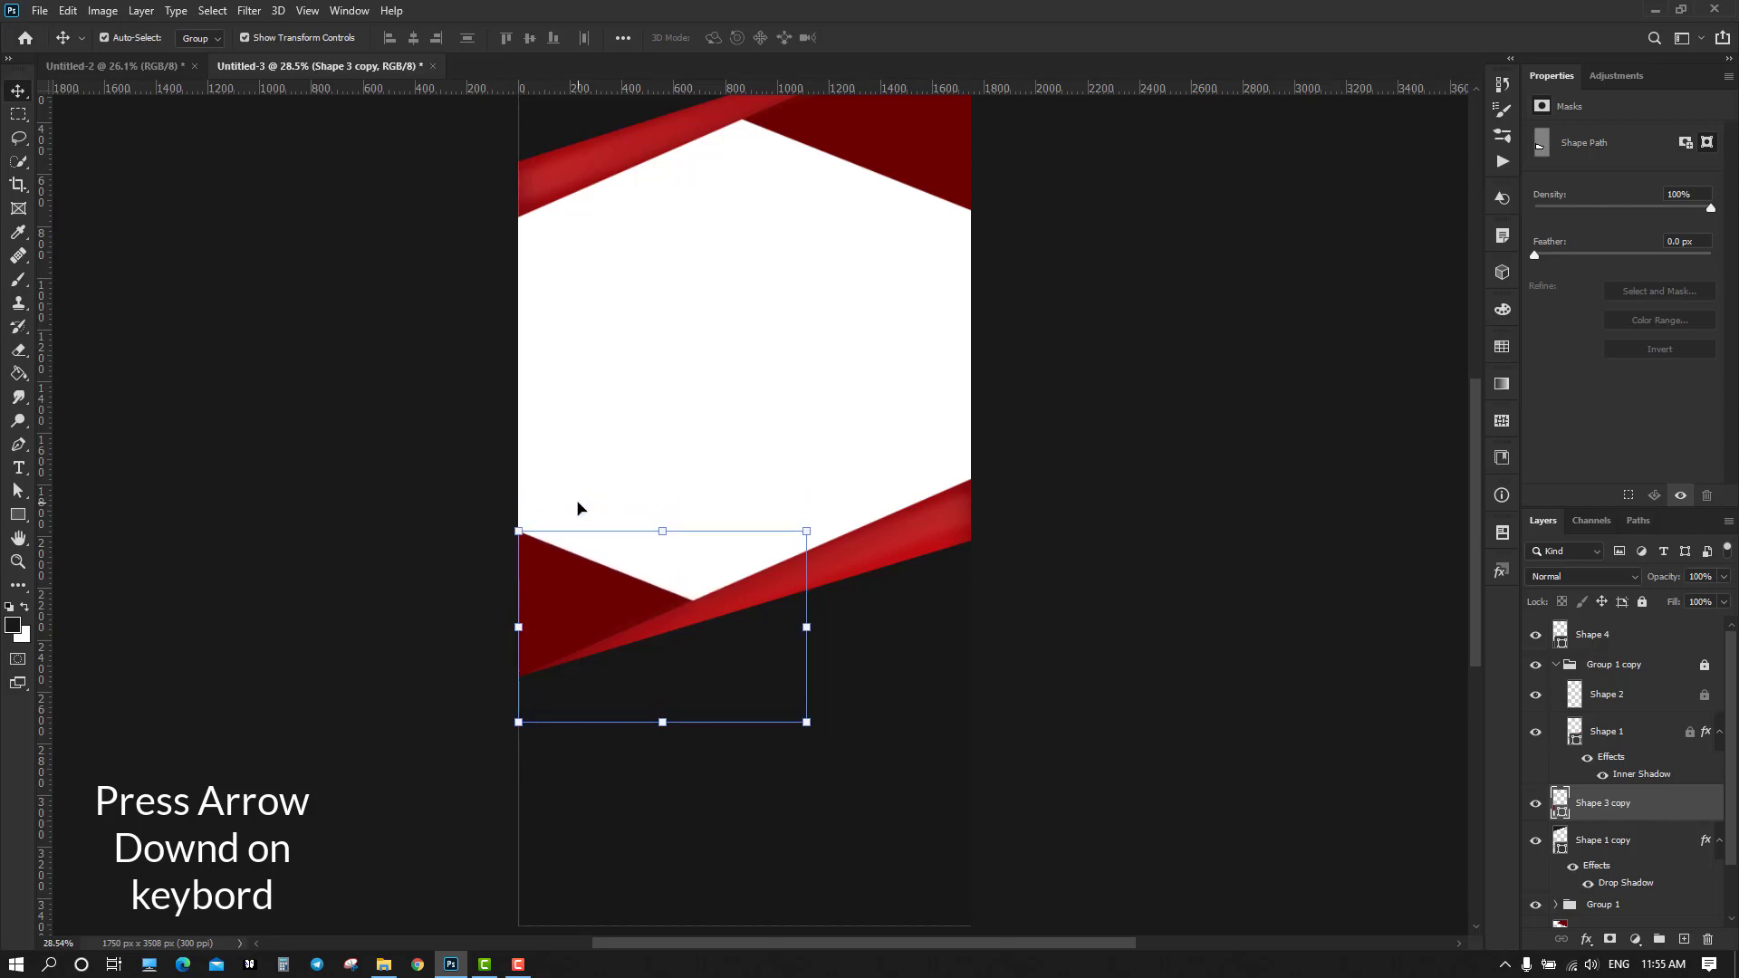
{"action": "key", "text": "Down"}
{"action": "key", "text": "Down"}
{"action": "key", "text": "Down"}
{"action": "key", "text": "Down"}
{"action": "key", "text": "Down"}
{"action": "key", "text": "Down"}
{"action": "key", "text": "Down"}
{"action": "key", "text": "Down"}
{"action": "key", "text": "Down"}
{"action": "key", "text": "Down"}
{"action": "key", "text": "Down"}
{"action": "key", "text": "Down"}
{"action": "key", "text": "Down"}
{"action": "key", "text": "Down"}
{"action": "key", "text": "Down"}
{"action": "key", "text": "Down"}
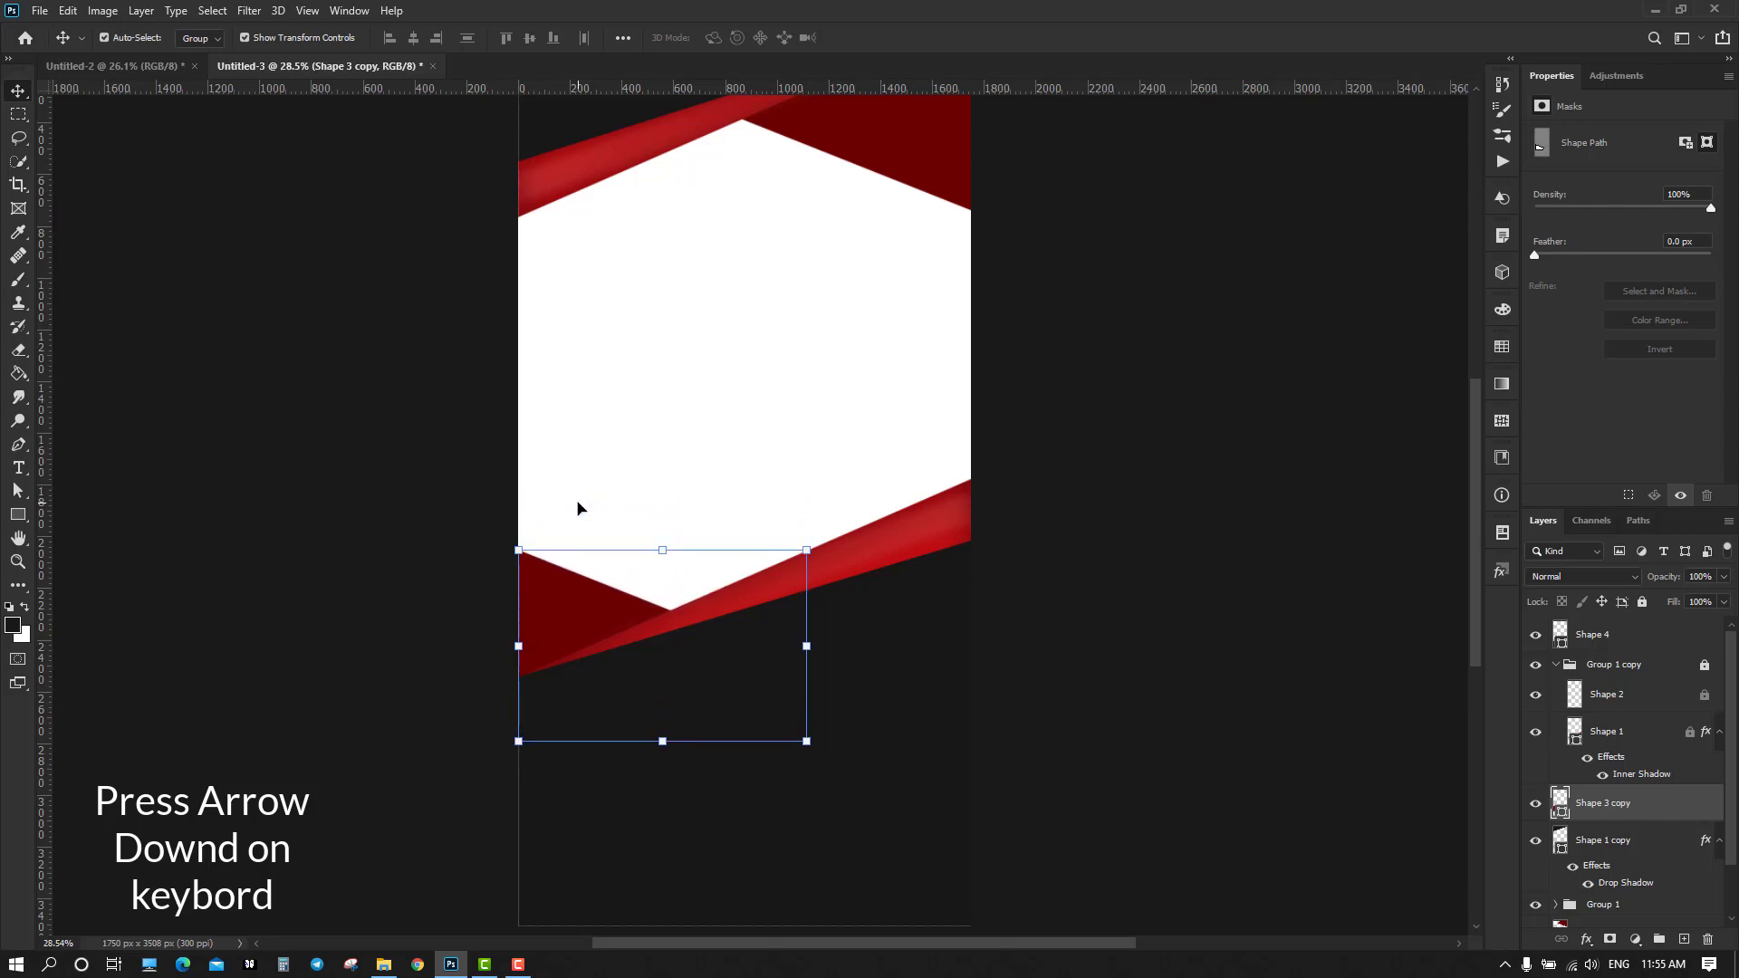
{"action": "left_click", "coordinate": [384, 541]}
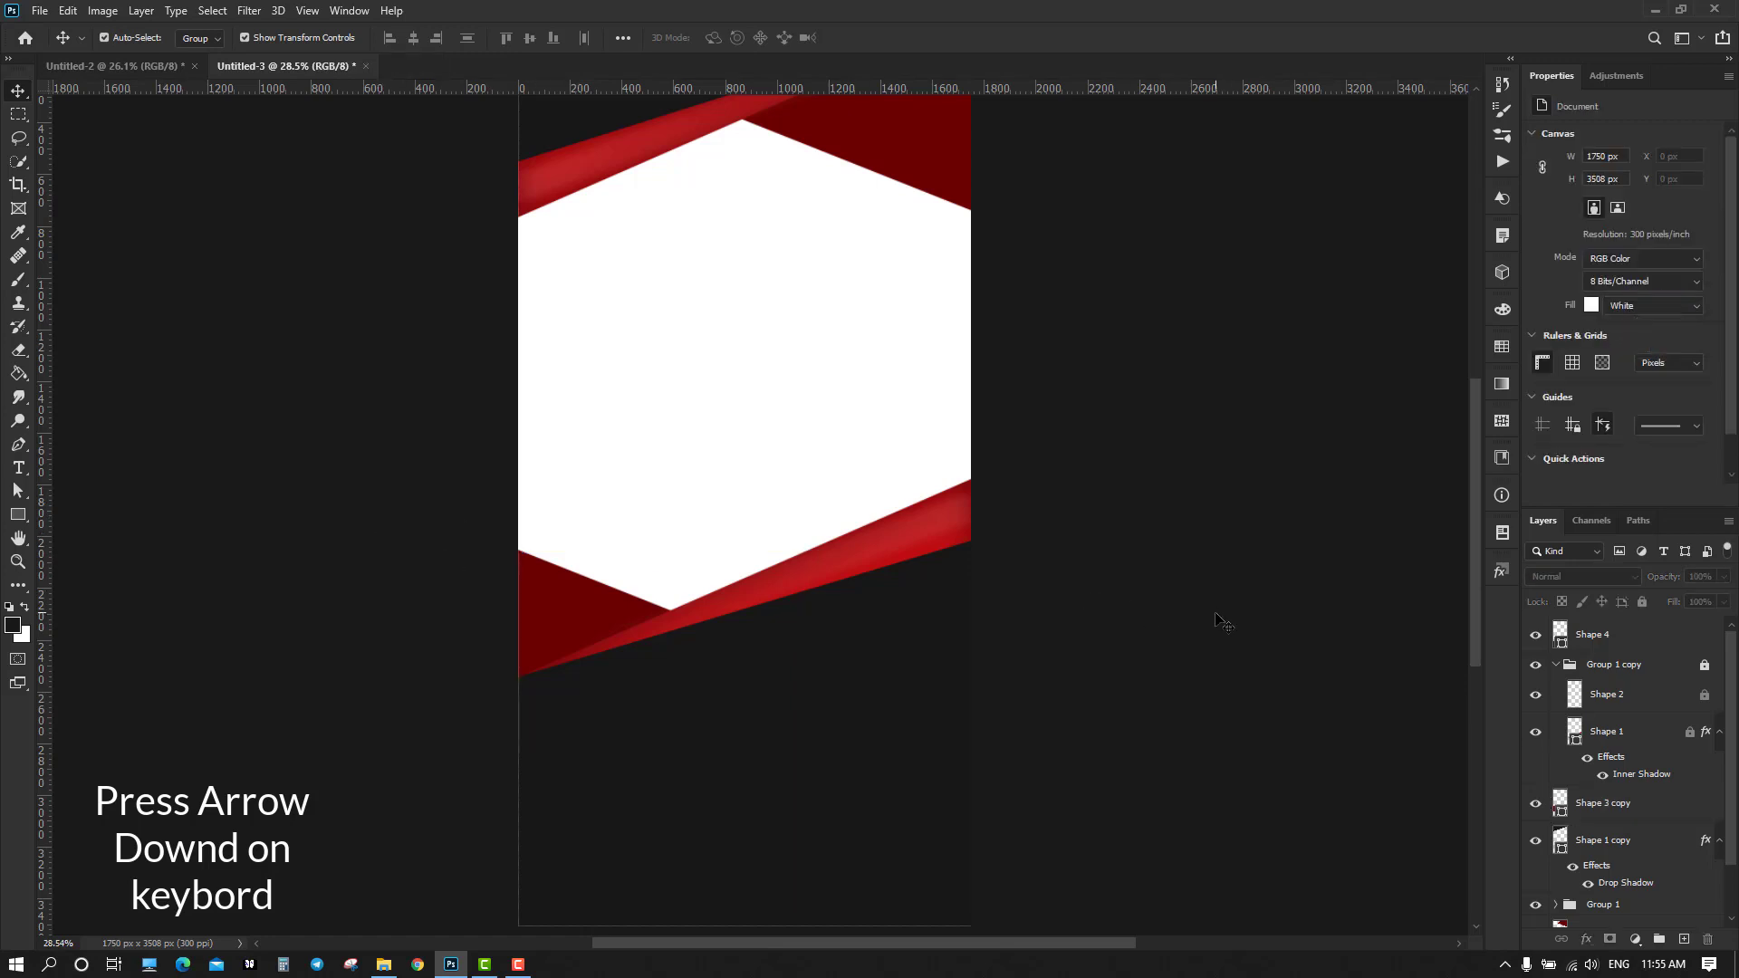
Add a Drop Shadow to Shape 4 with Multiply blending, 35% opacity, 173° angle, 3 px distance and 95 px size
{"action": "scroll", "coordinate": [1225, 588], "scroll_direction": "up", "scroll_amount": 2}
{"action": "scroll", "coordinate": [1232, 562], "scroll_direction": "down", "scroll_amount": 1}
{"action": "scroll", "coordinate": [1241, 580], "scroll_direction": "up", "scroll_amount": 1}
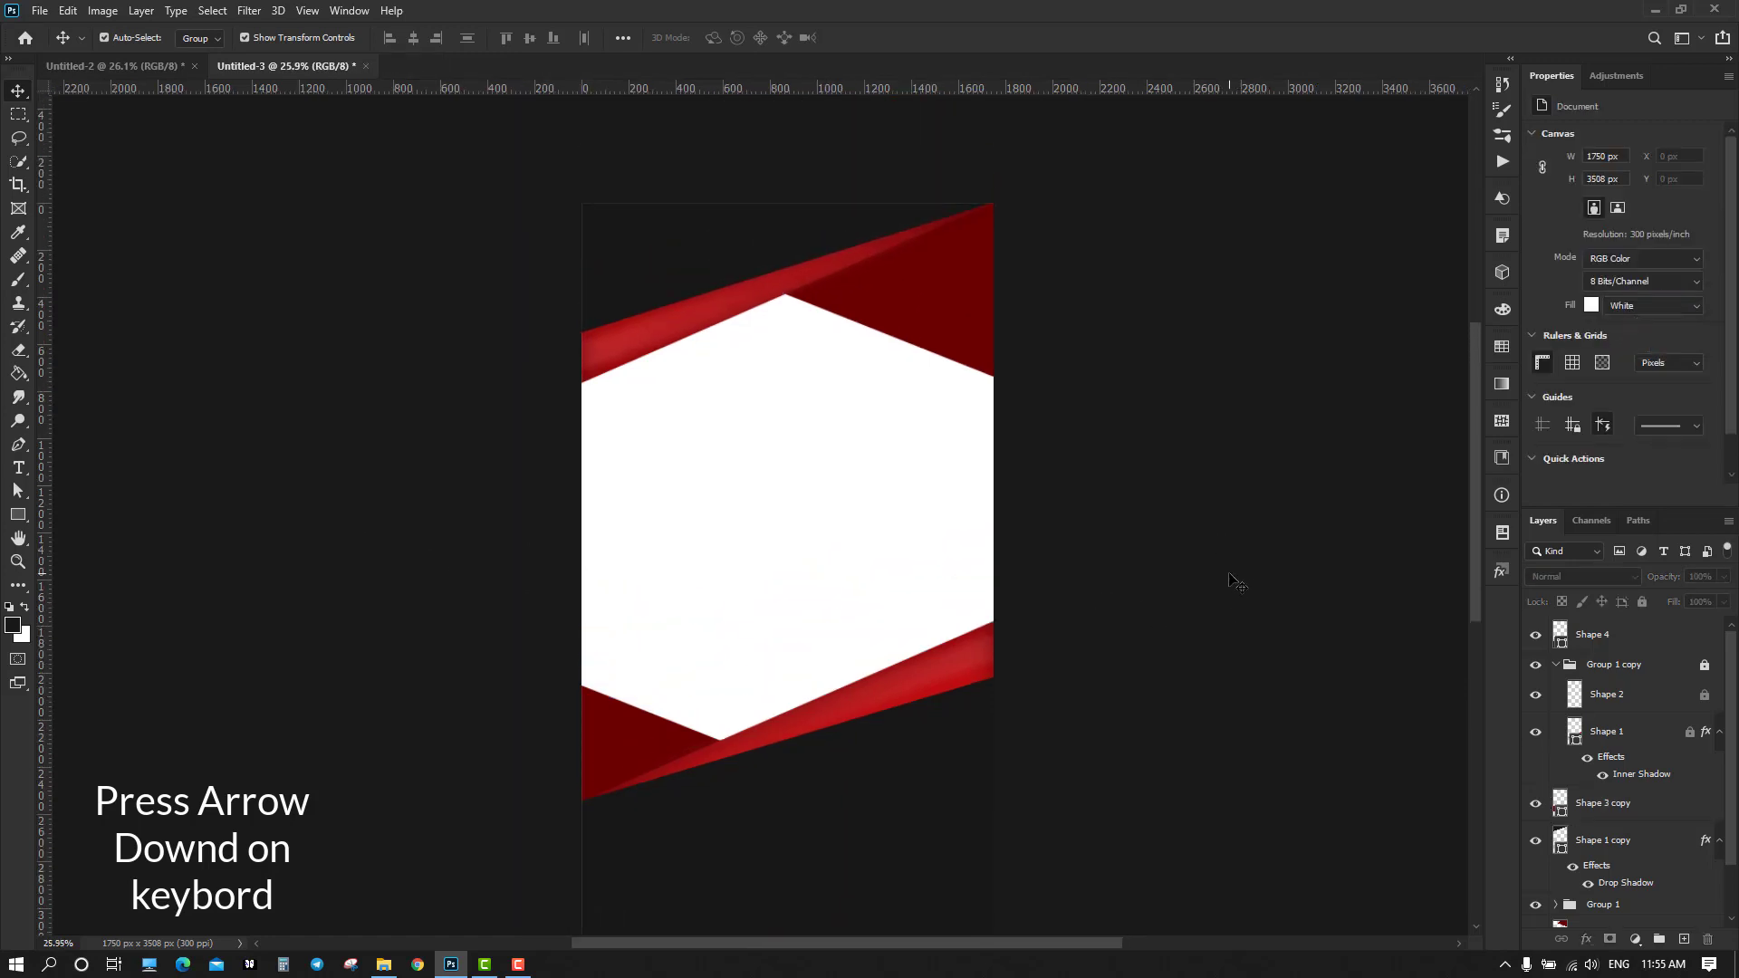
{"action": "scroll", "coordinate": [1222, 578], "scroll_direction": "down", "scroll_amount": 2}
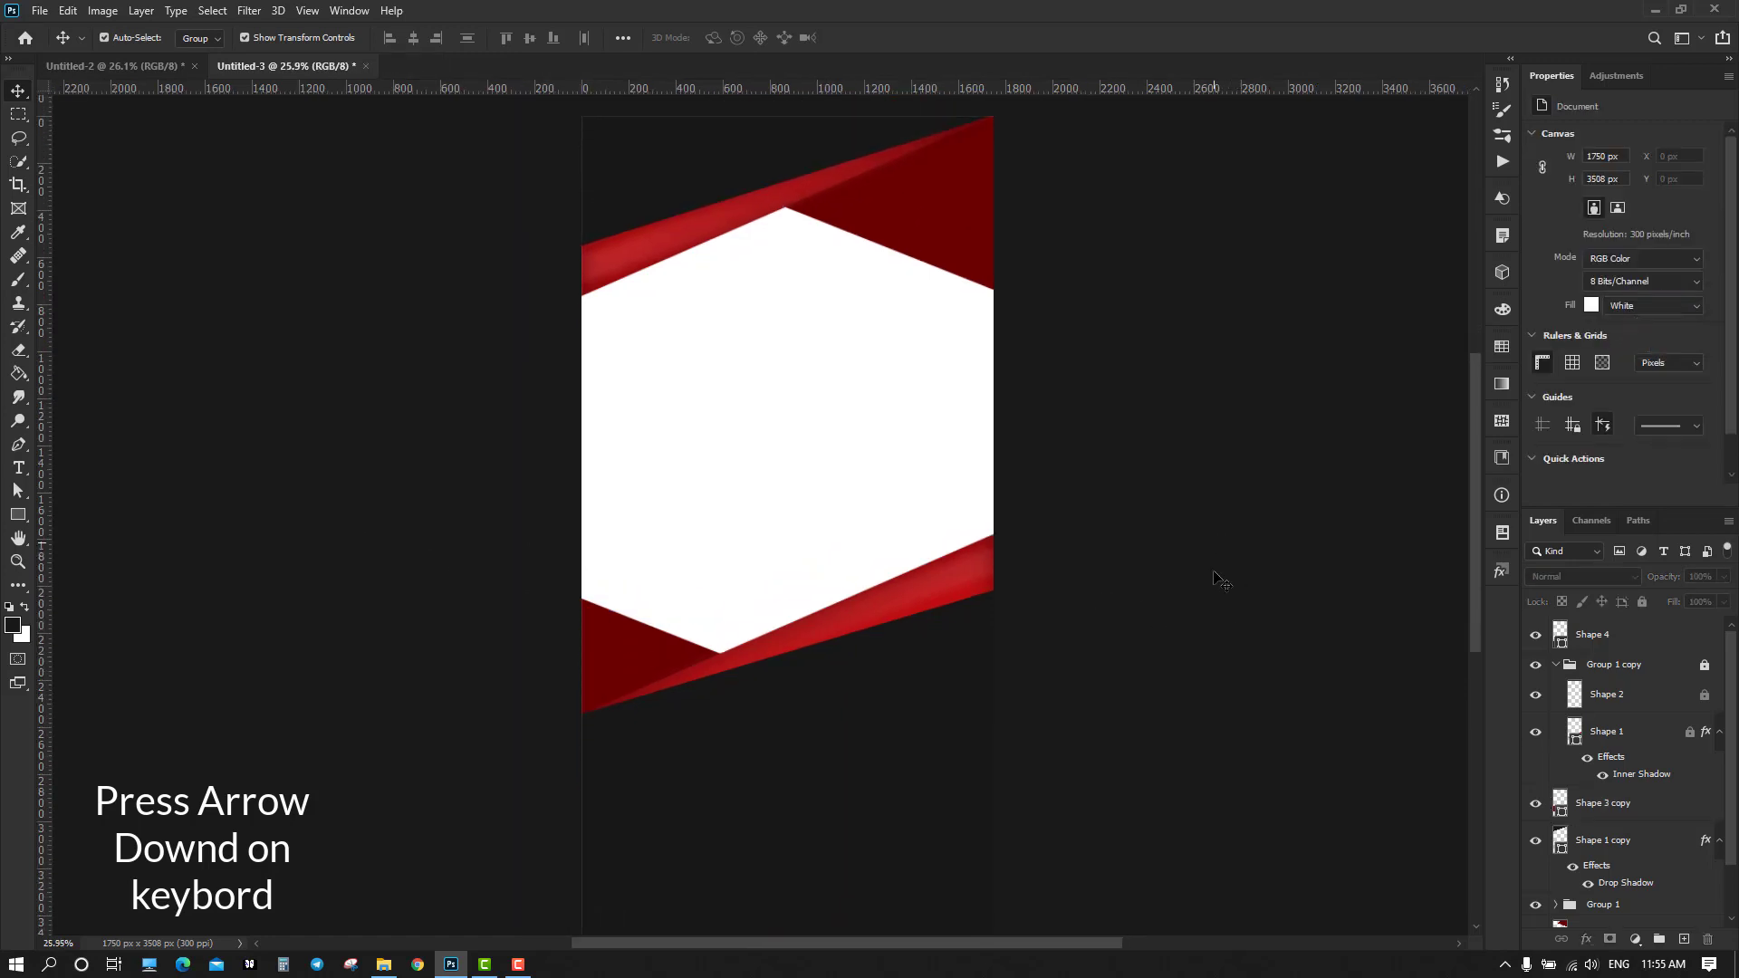
{"action": "left_click", "coordinate": [877, 777]}
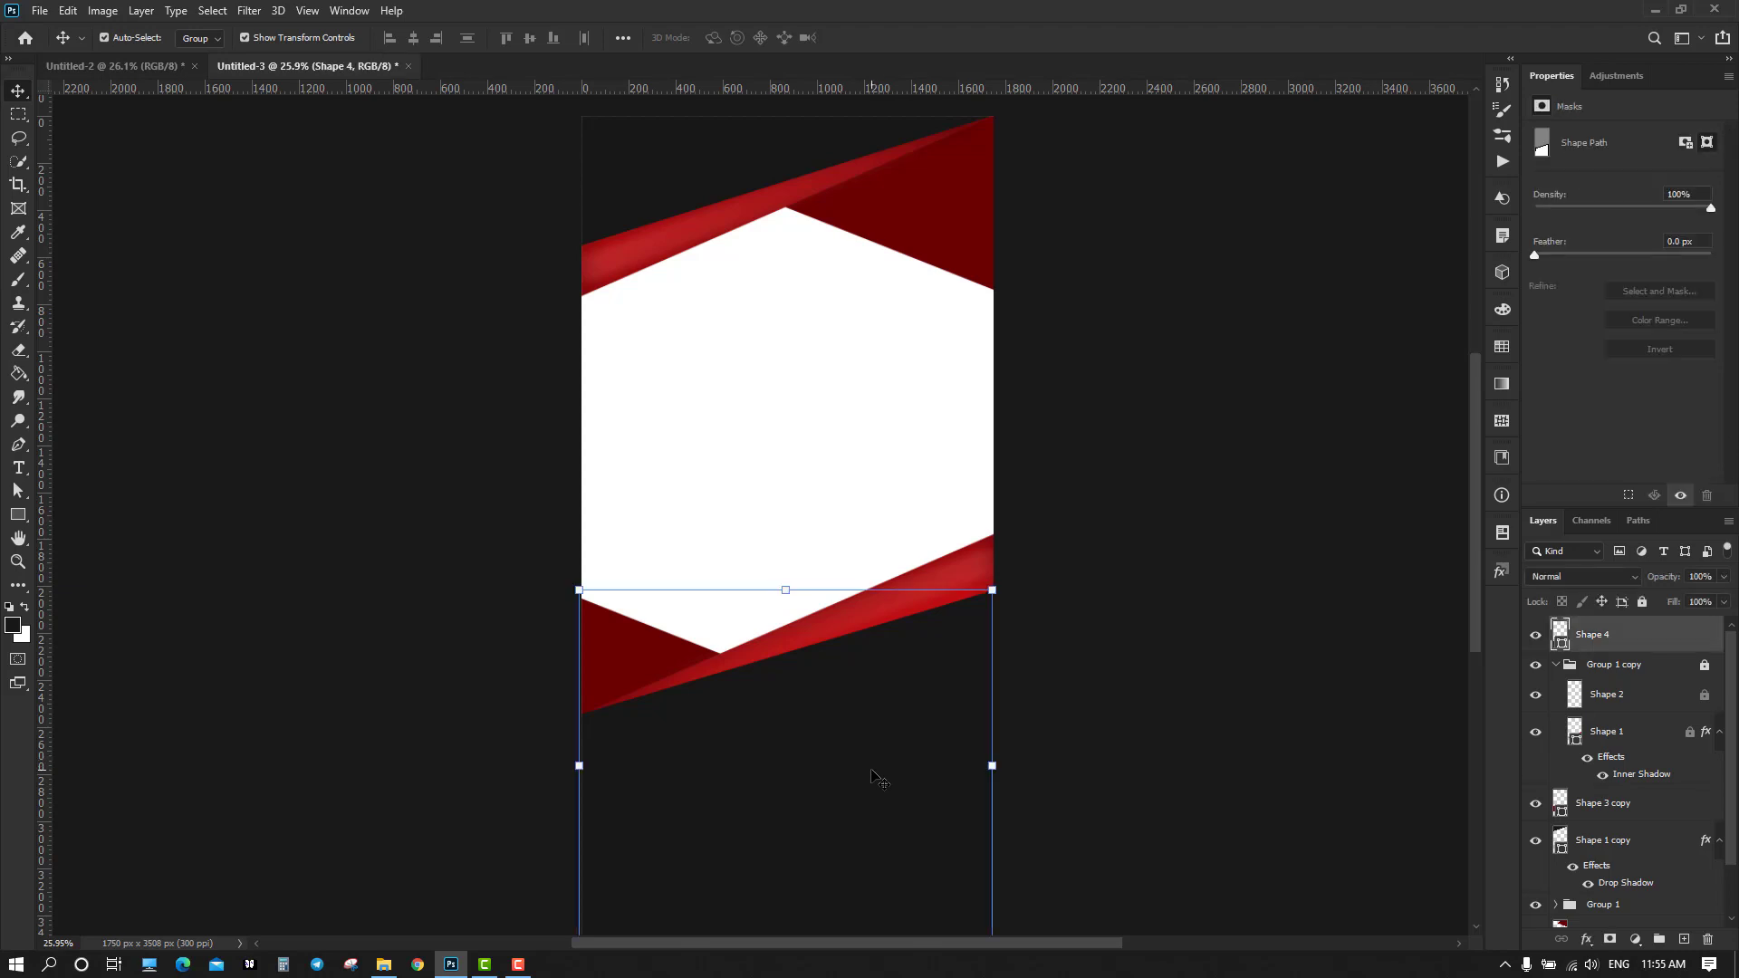
{"action": "double_click", "coordinate": [1664, 633]}
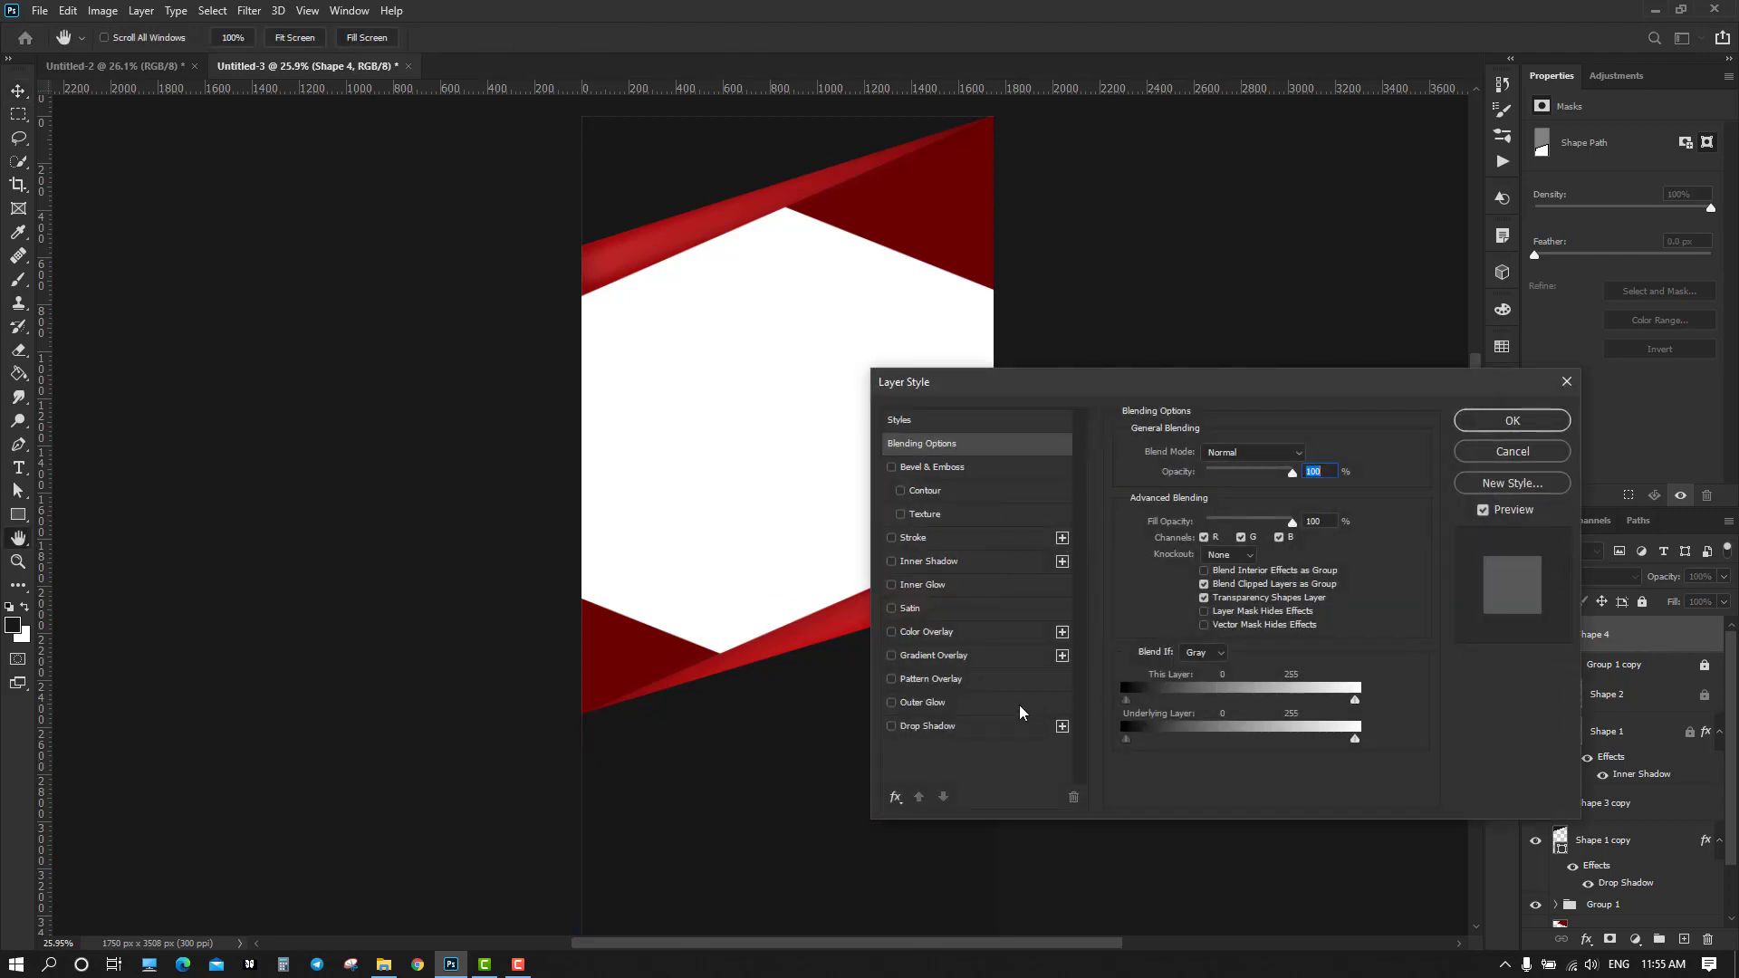
{"action": "left_click", "coordinate": [961, 732]}
{"action": "left_click_drag", "start_coordinate": [1006, 390], "coordinate": [1185, 303]}
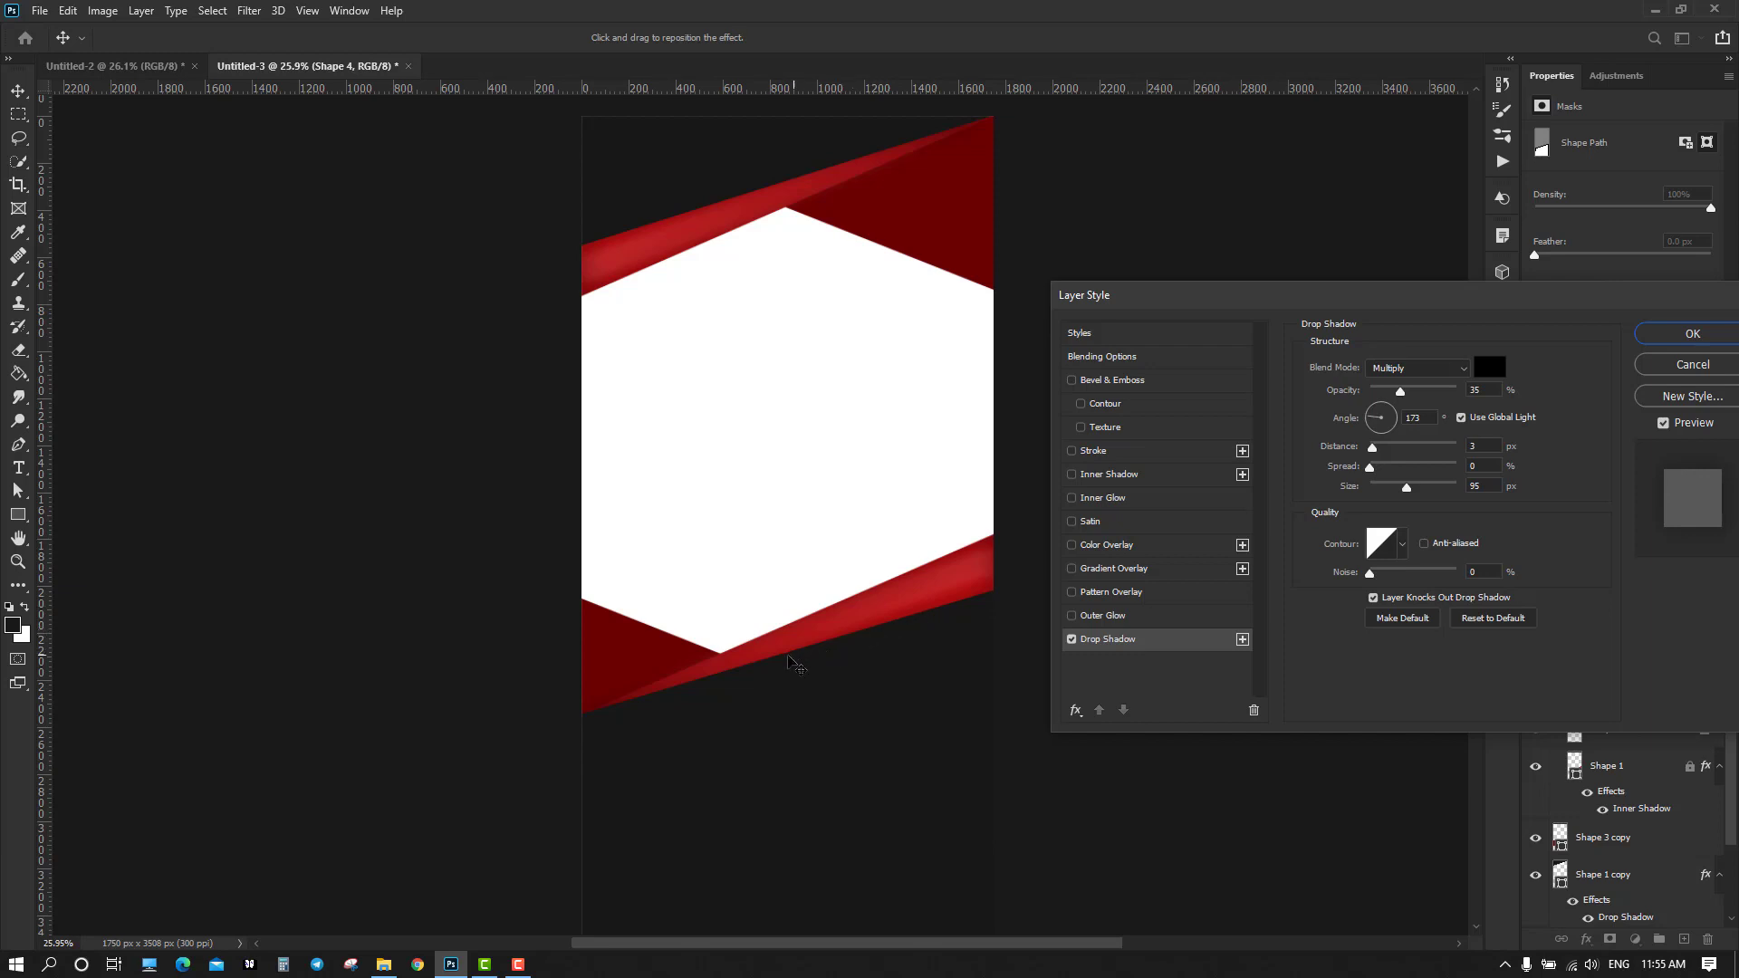
{"action": "left_click_drag", "start_coordinate": [1514, 300], "coordinate": [1424, 302]}
{"action": "left_click", "coordinate": [1600, 335]}
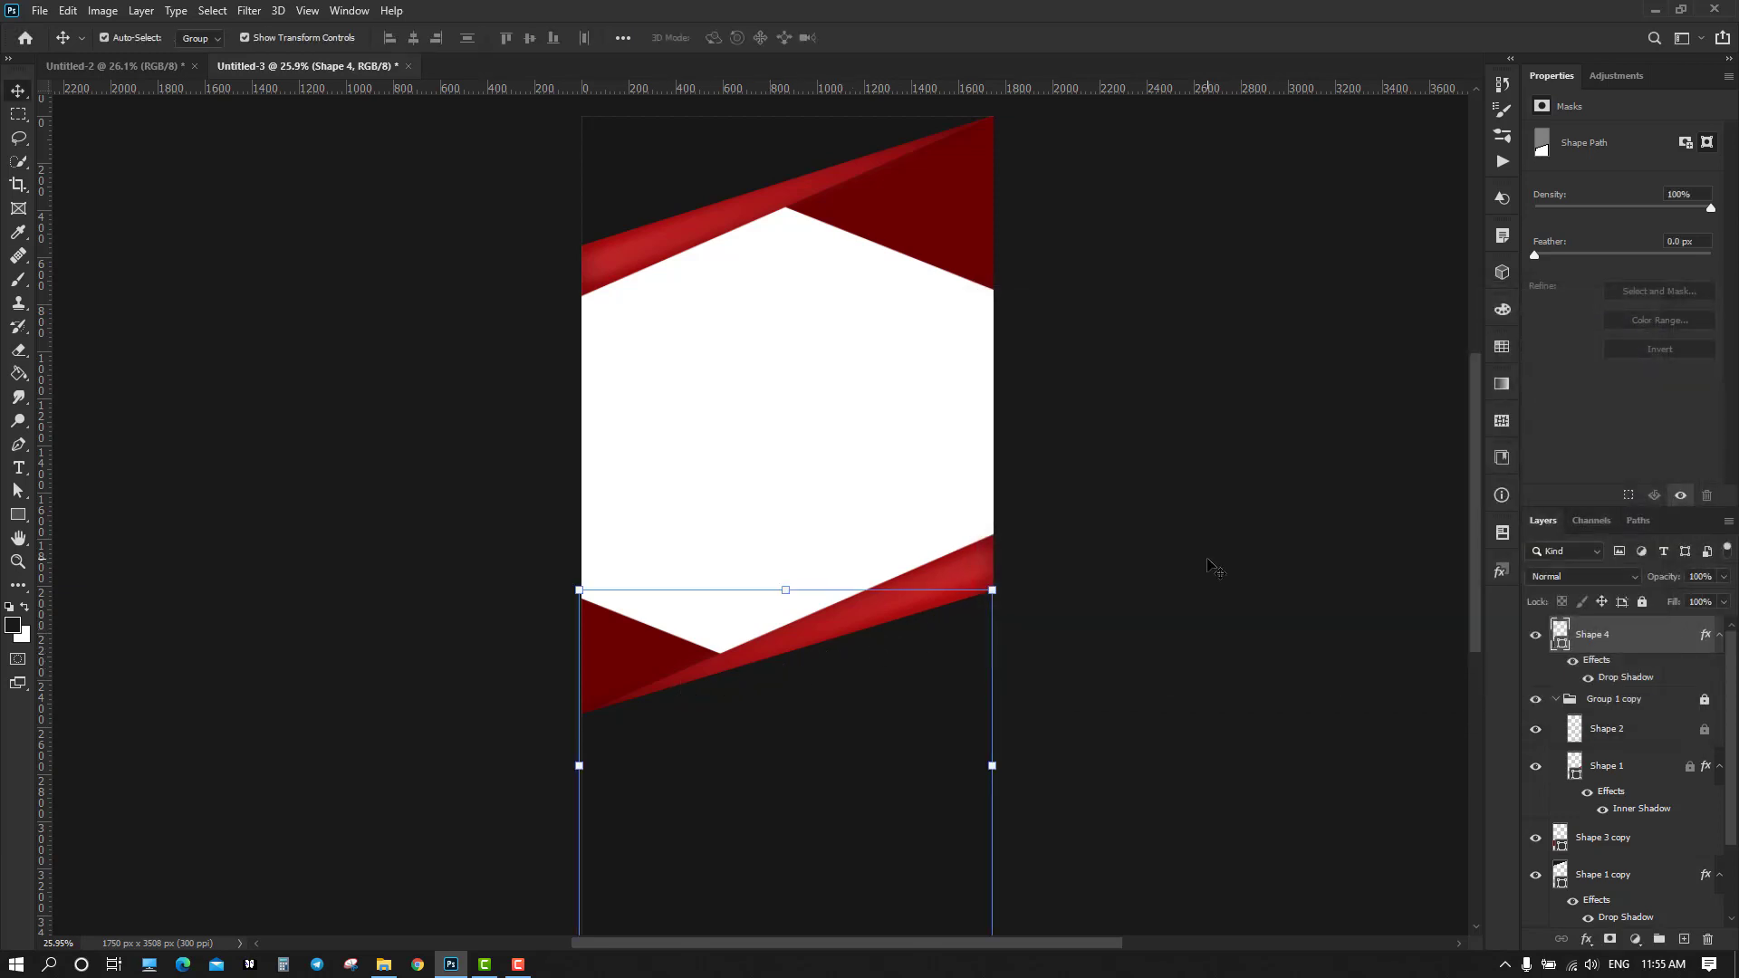
Lock the footer's Shape 4 and Shape 3 copy layers
{"action": "left_click", "coordinate": [1214, 568]}
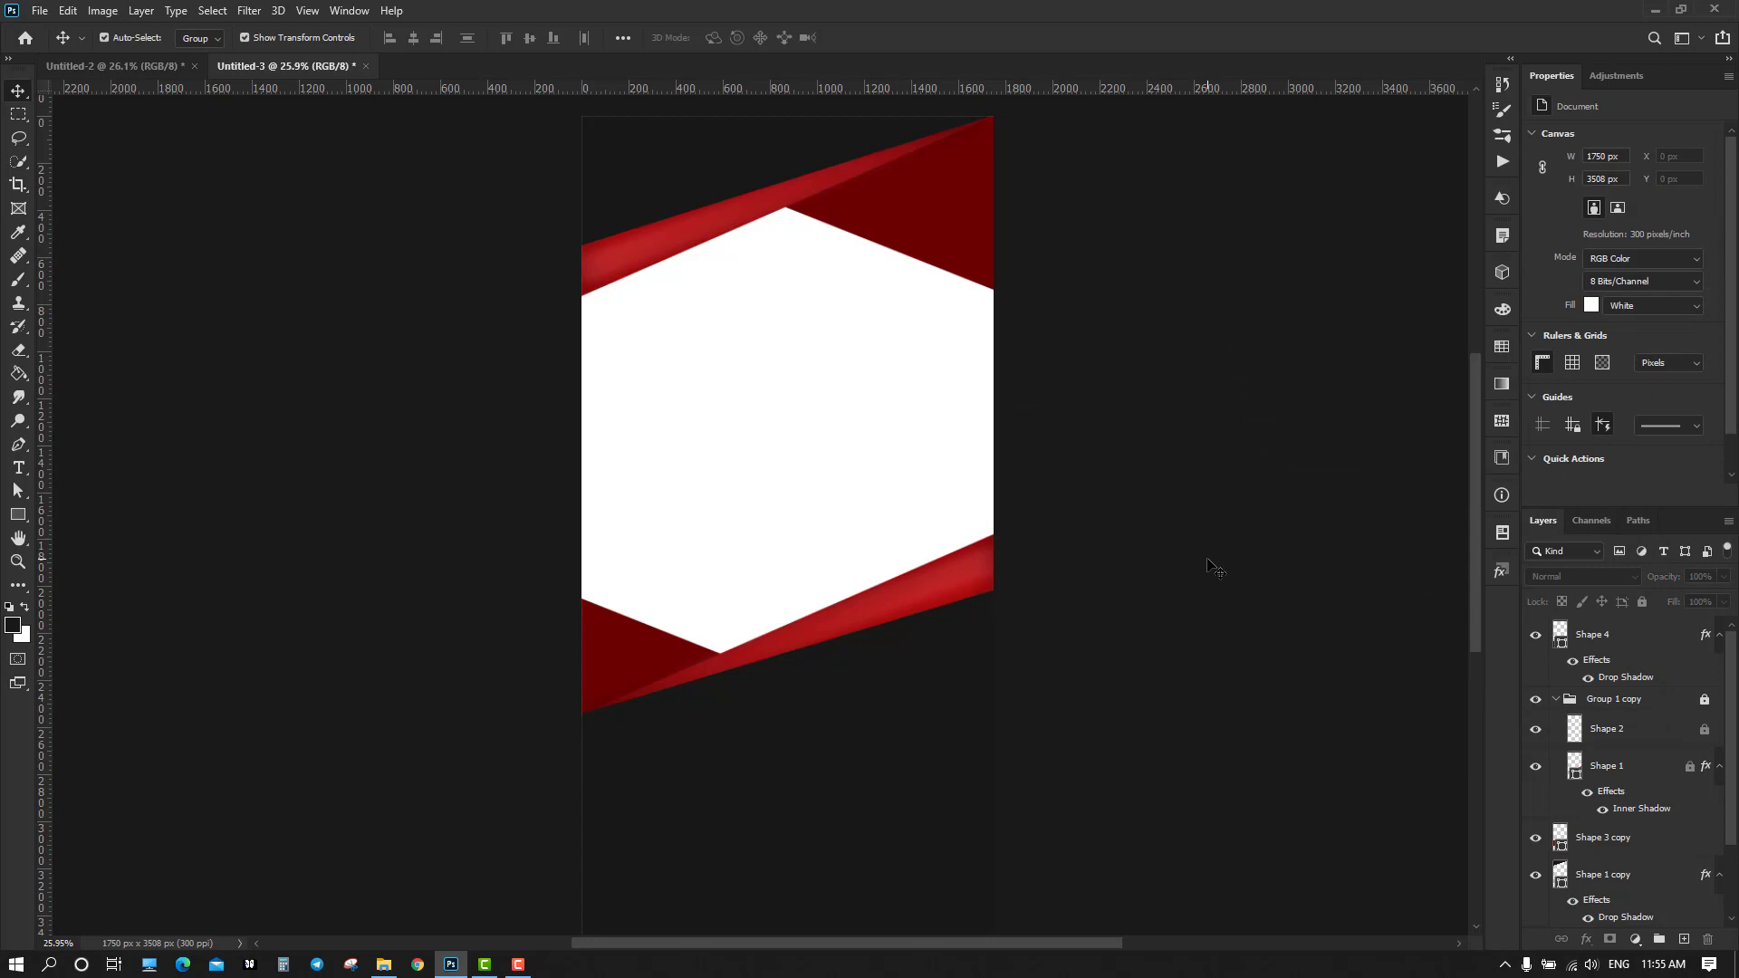
{"action": "scroll", "coordinate": [1213, 568], "scroll_direction": "down", "scroll_amount": 1}
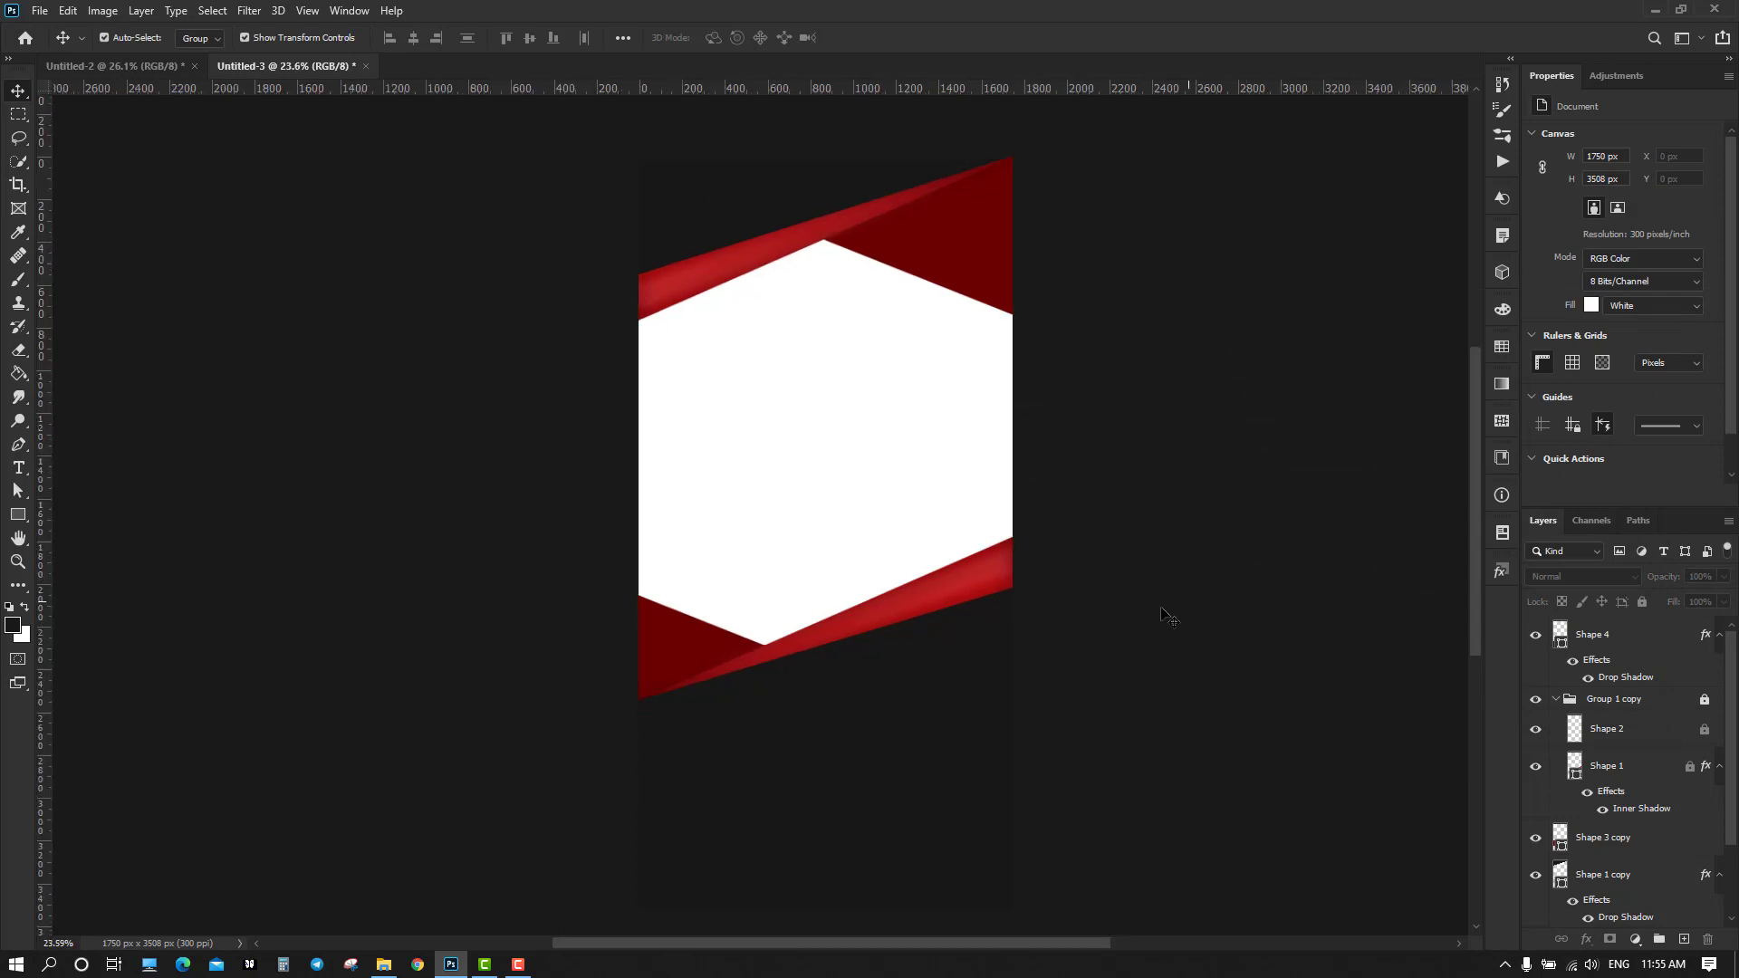
{"action": "scroll", "coordinate": [1163, 609], "scroll_direction": "down", "scroll_amount": 4}
{"action": "left_click_drag", "start_coordinate": [513, 474], "coordinate": [1159, 858]}
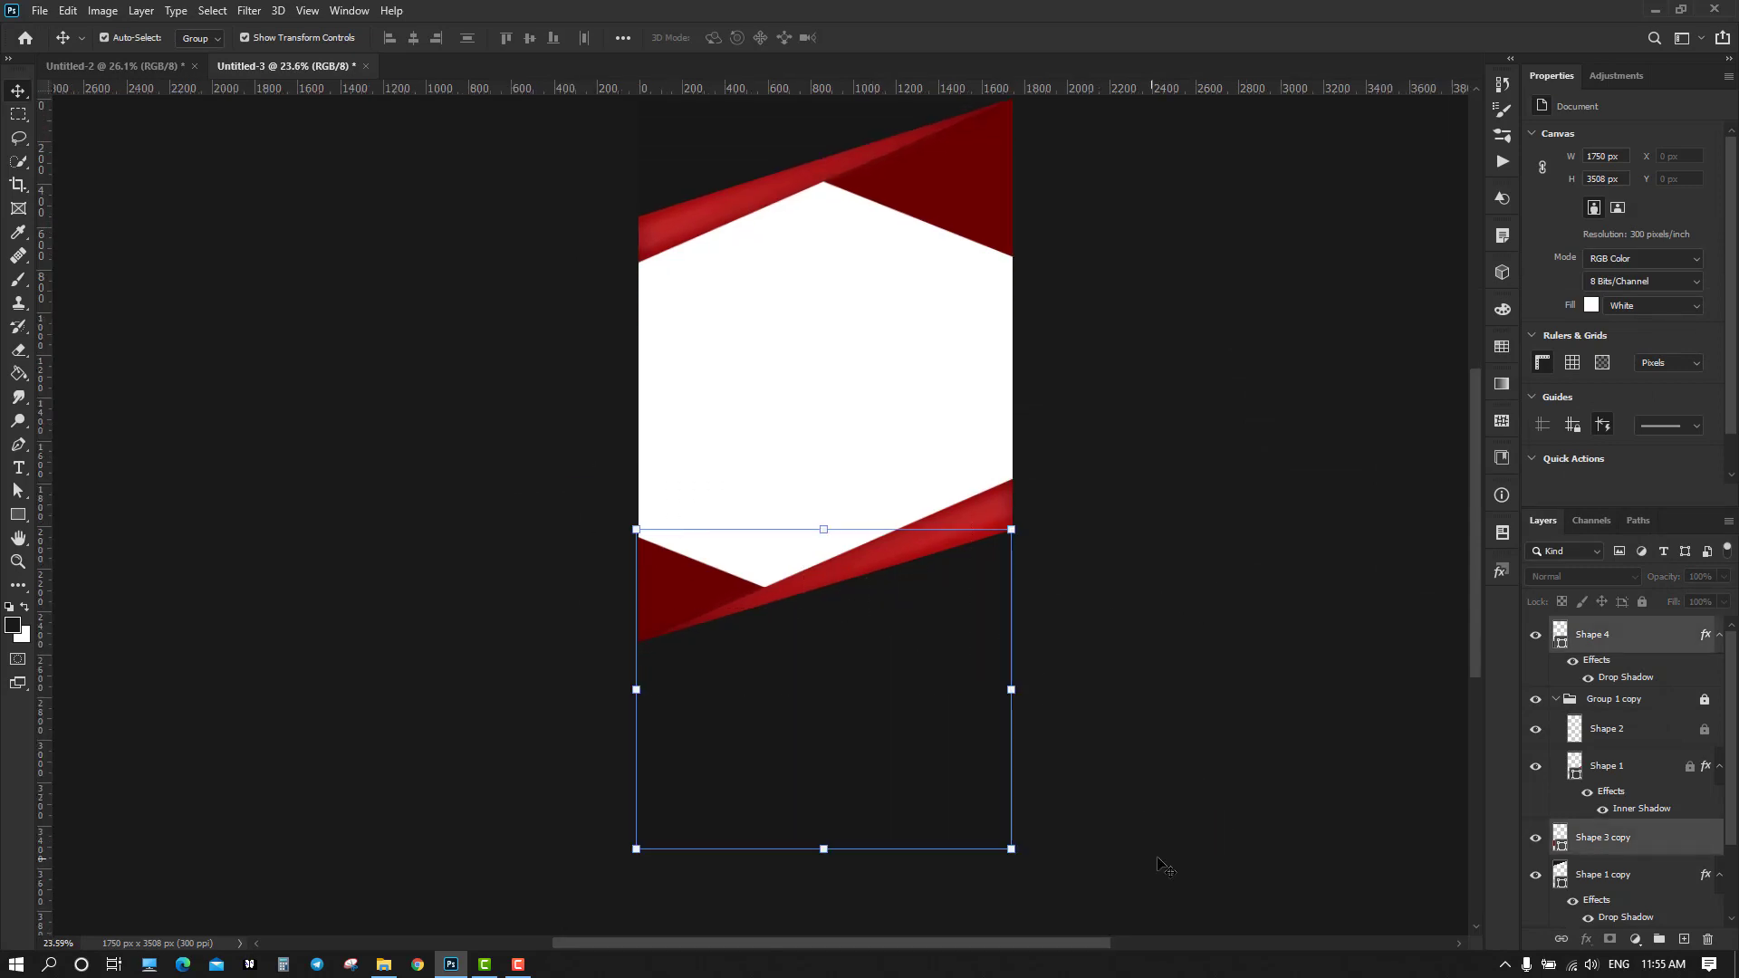
{"action": "left_click", "coordinate": [1643, 605]}
{"action": "scroll", "coordinate": [835, 498], "scroll_direction": "up", "scroll_amount": 2}
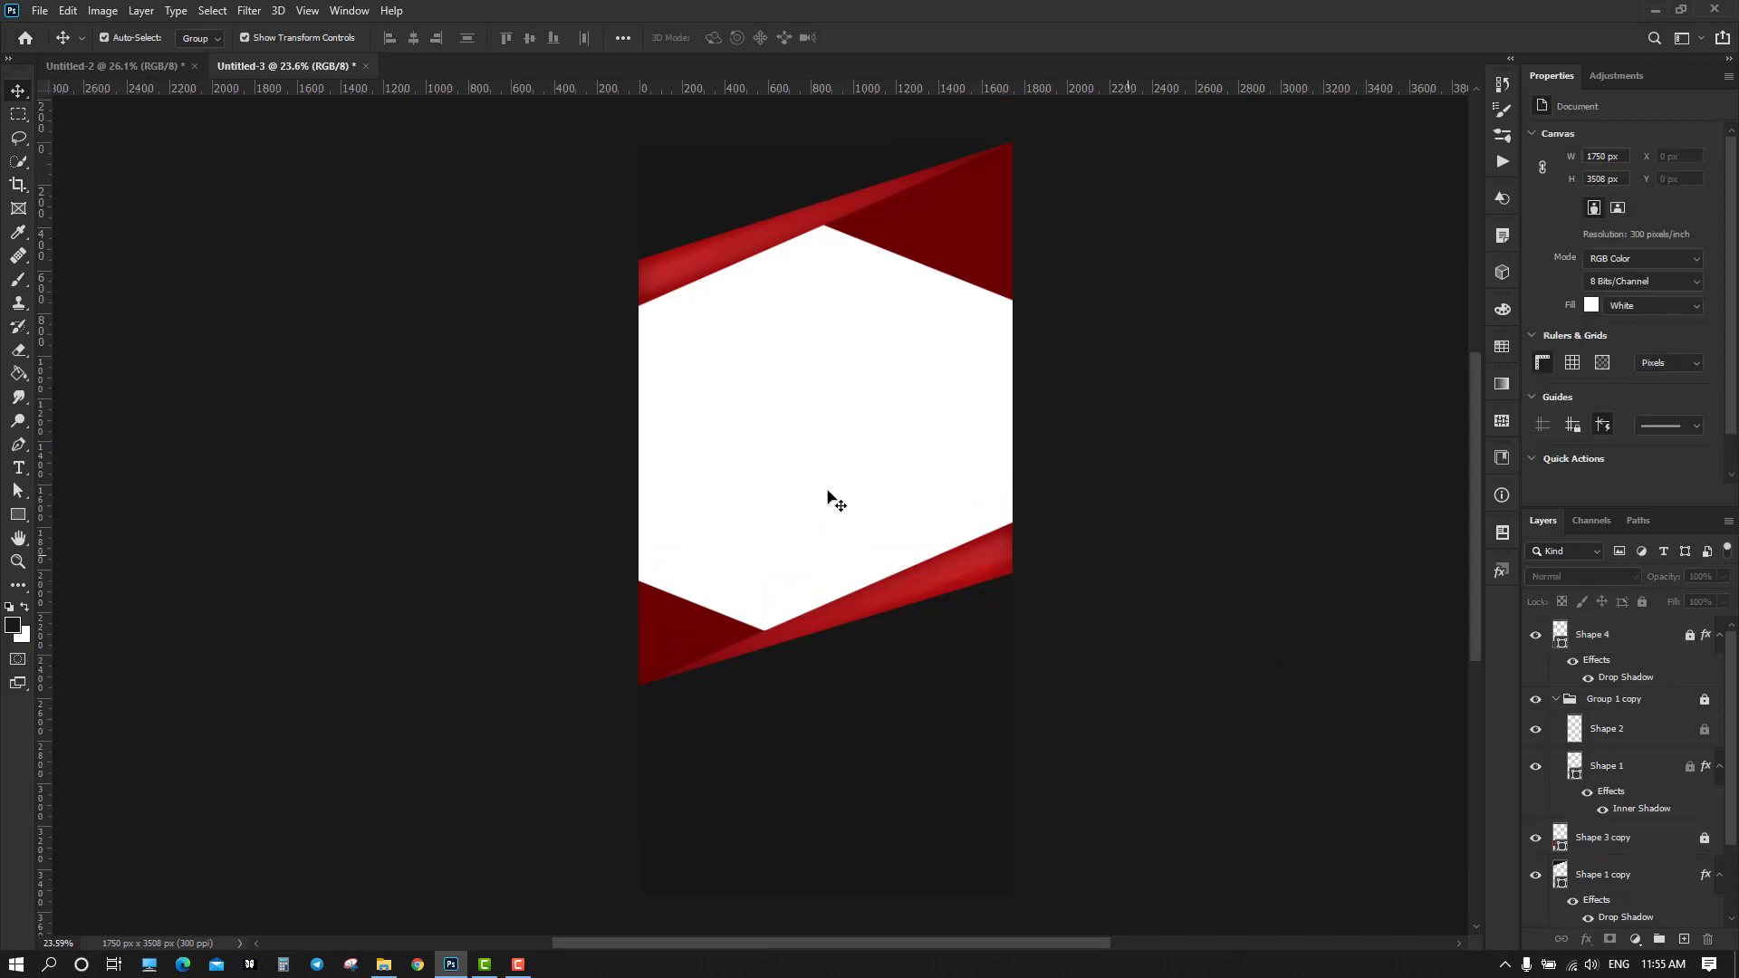
Undo the locking of Shape 4 and Shape 3 copy along with the Drop Shadow on Shape 4
{"action": "left_click", "coordinate": [738, 263]}
{"action": "left_click", "coordinate": [1161, 237]}
{"action": "scroll", "coordinate": [677, 215], "scroll_direction": "up", "scroll_amount": 1}
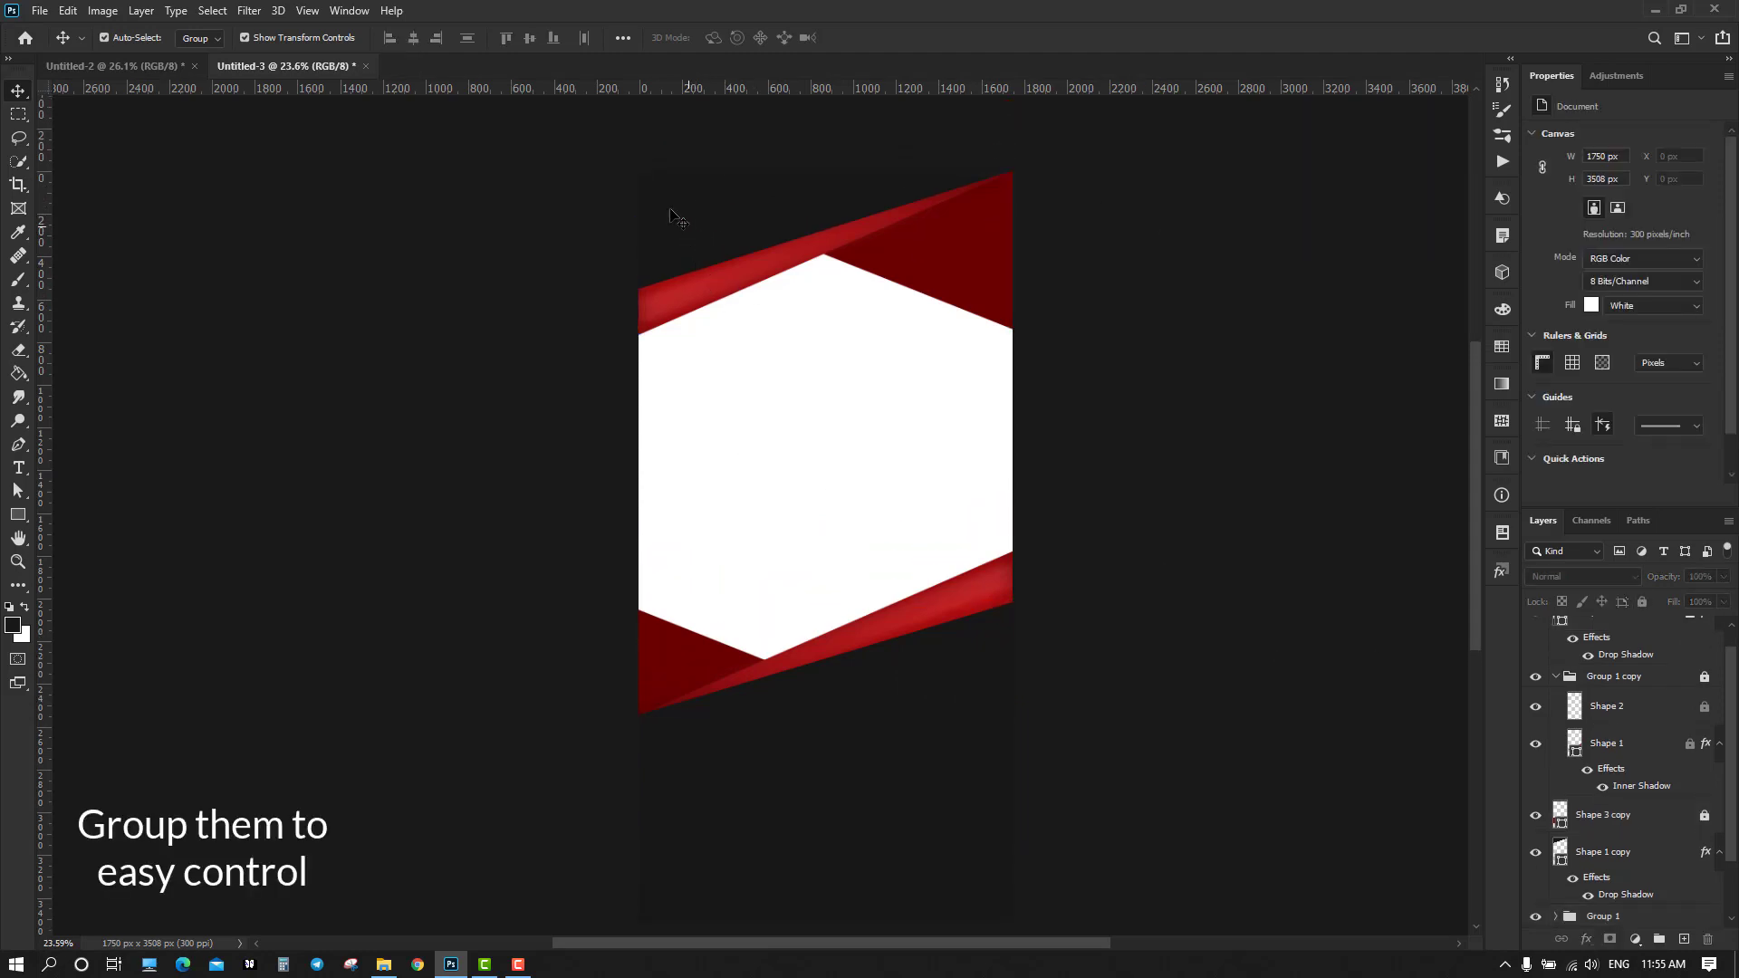
{"action": "left_click_drag", "start_coordinate": [611, 141], "coordinate": [1071, 355]}
{"action": "left_click", "coordinate": [1270, 618]}
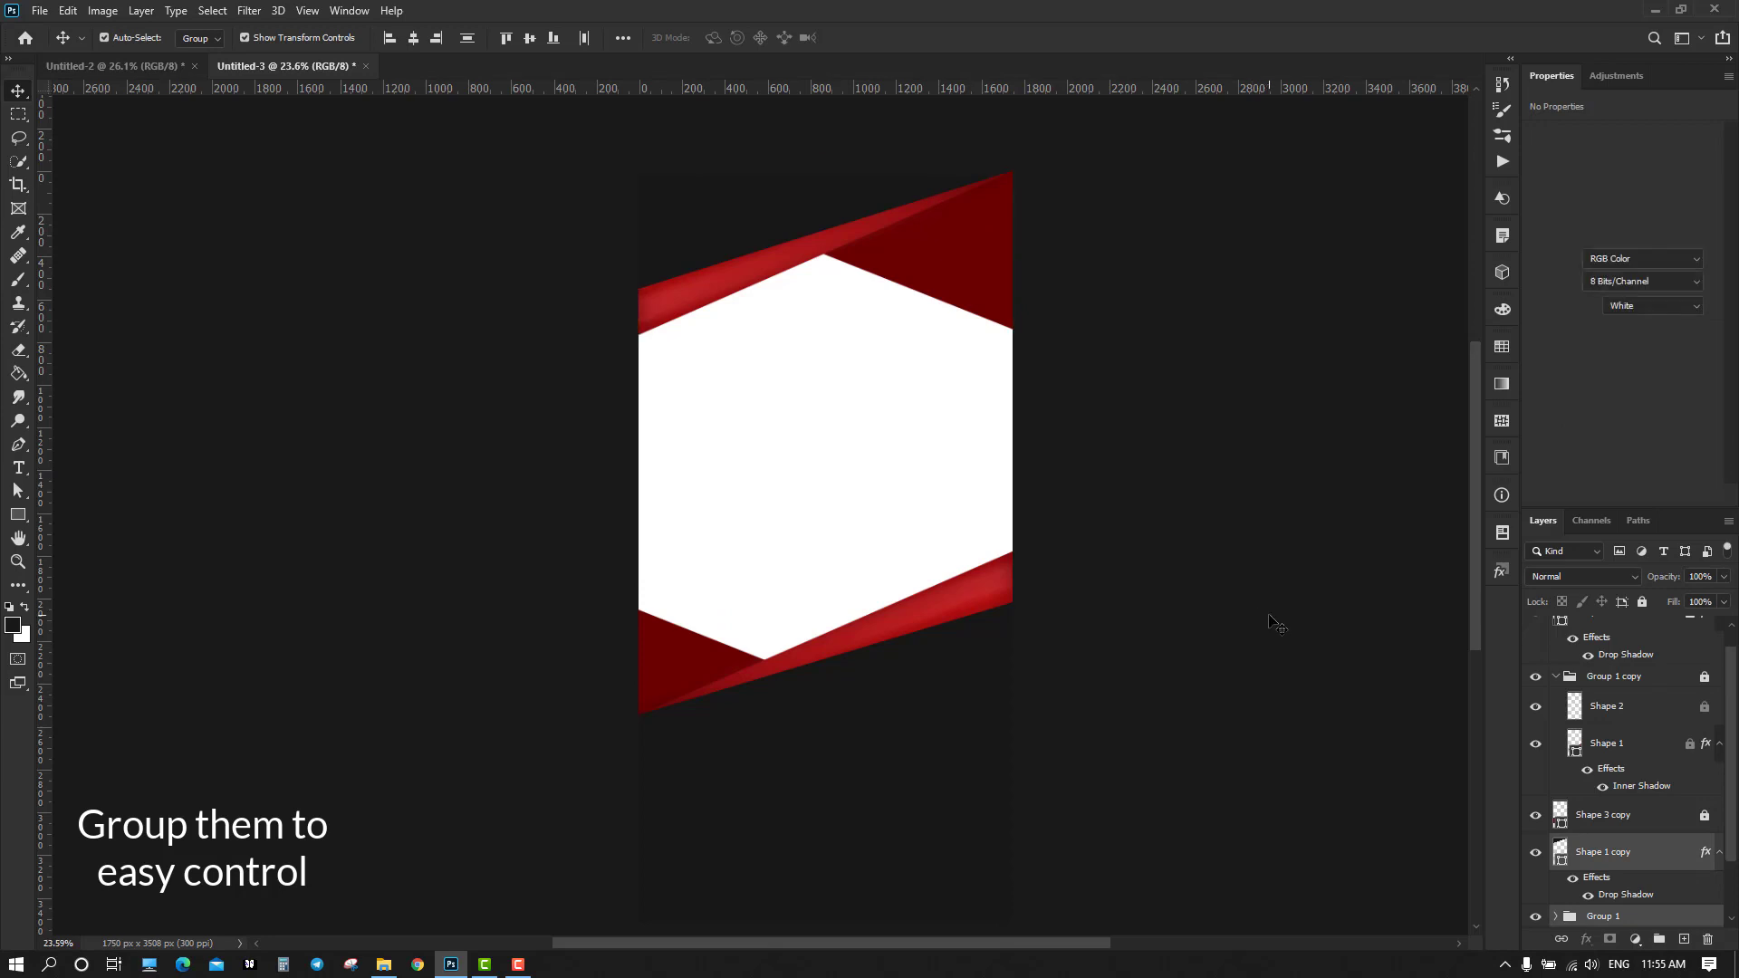
{"action": "key", "text": "ctrl+z"}
{"action": "key", "text": "ctrl+z"}
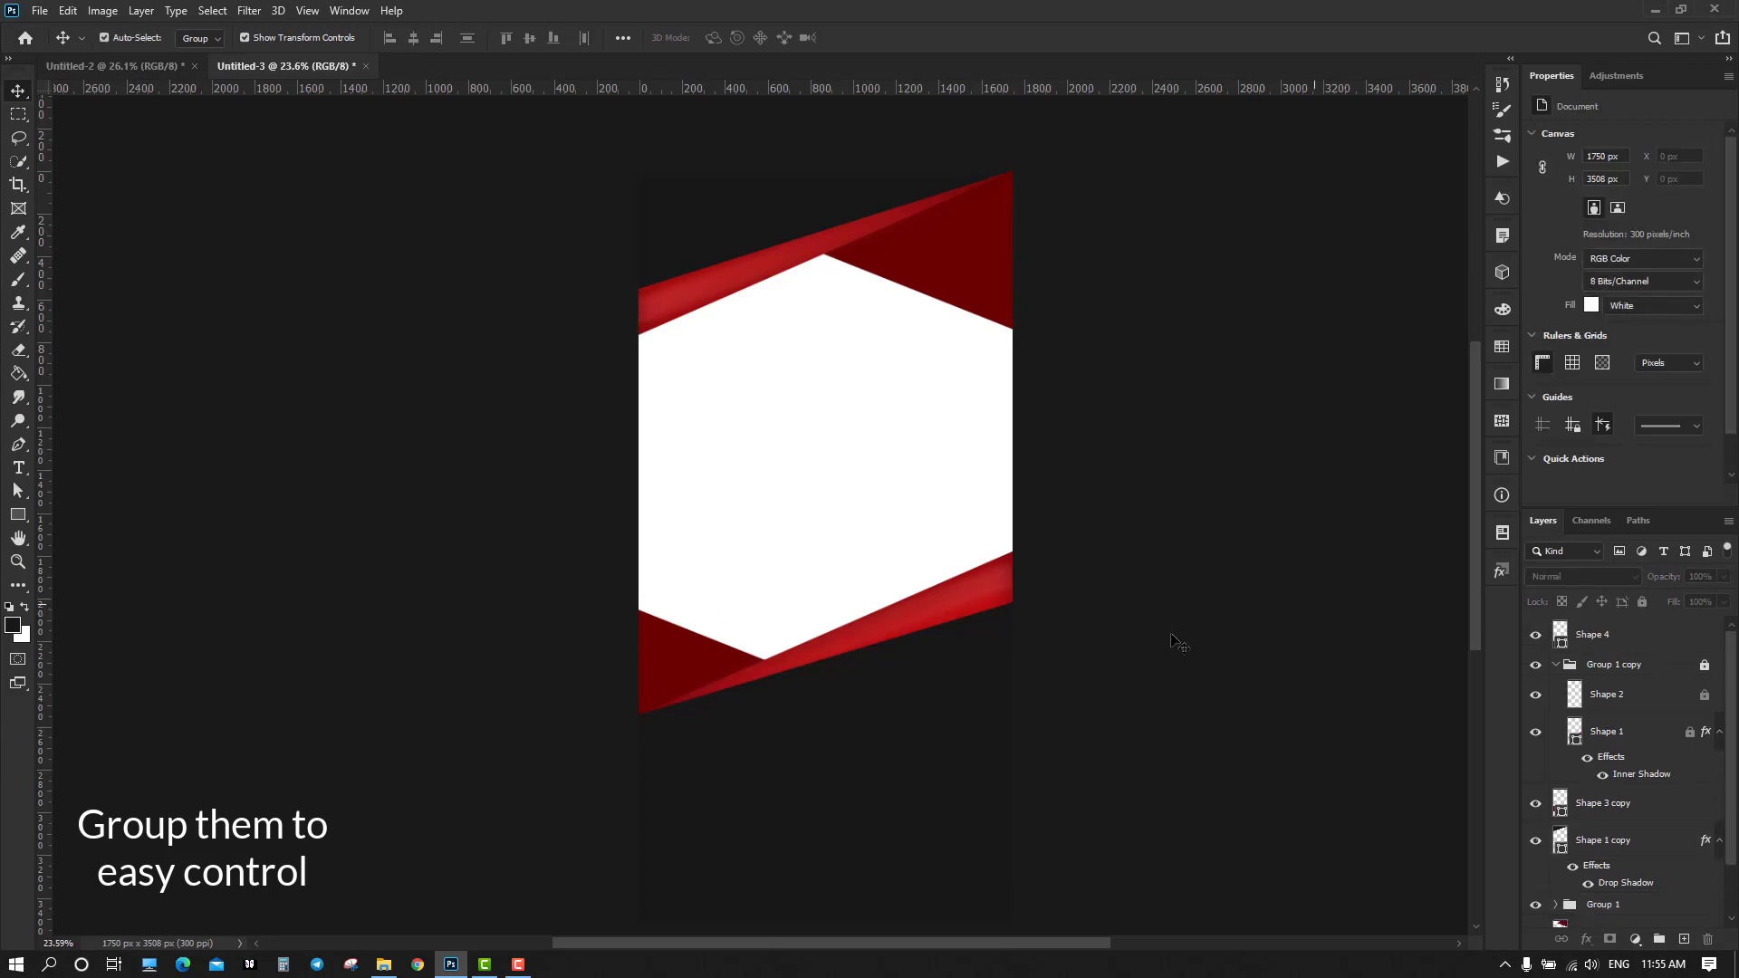
Try ungrouping the selected header layers Shape 1 copy, Group 1 and Shape 3, and undo it
{"action": "left_click", "coordinate": [906, 737]}
{"action": "left_click", "coordinate": [915, 401]}
{"action": "left_click", "coordinate": [956, 279]}
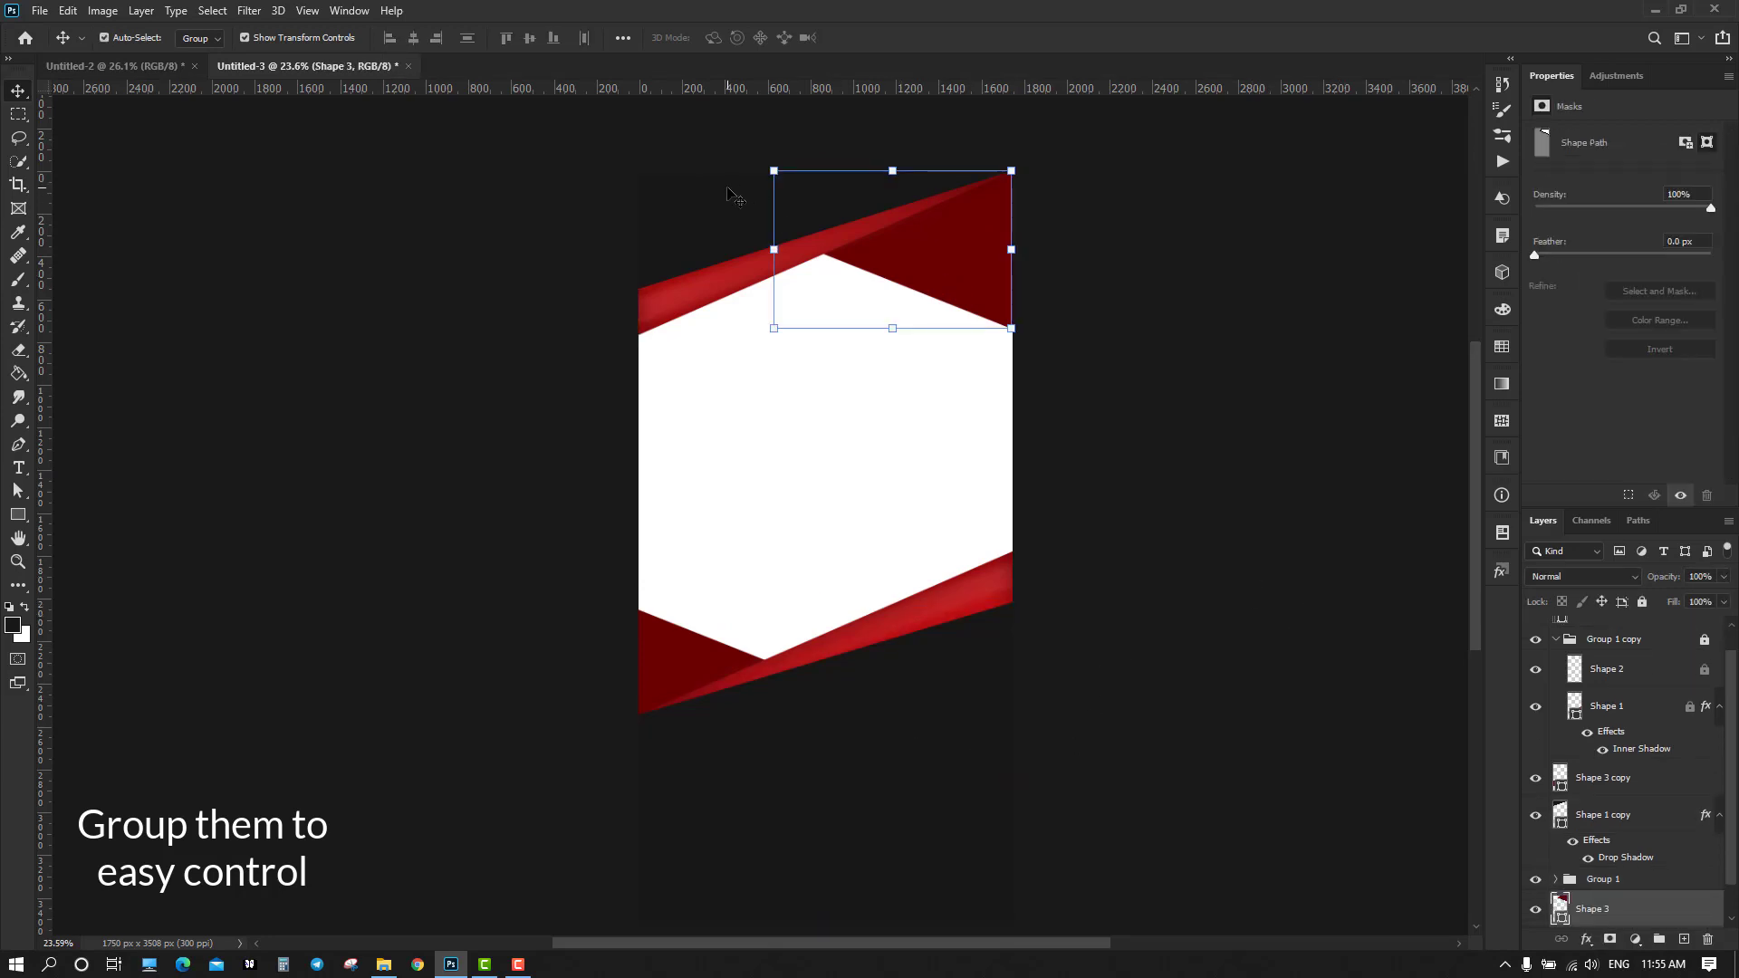
{"action": "left_click", "coordinate": [739, 220]}
{"action": "left_click", "coordinate": [669, 313]}
{"action": "left_click_drag", "start_coordinate": [548, 222], "coordinate": [1084, 385]}
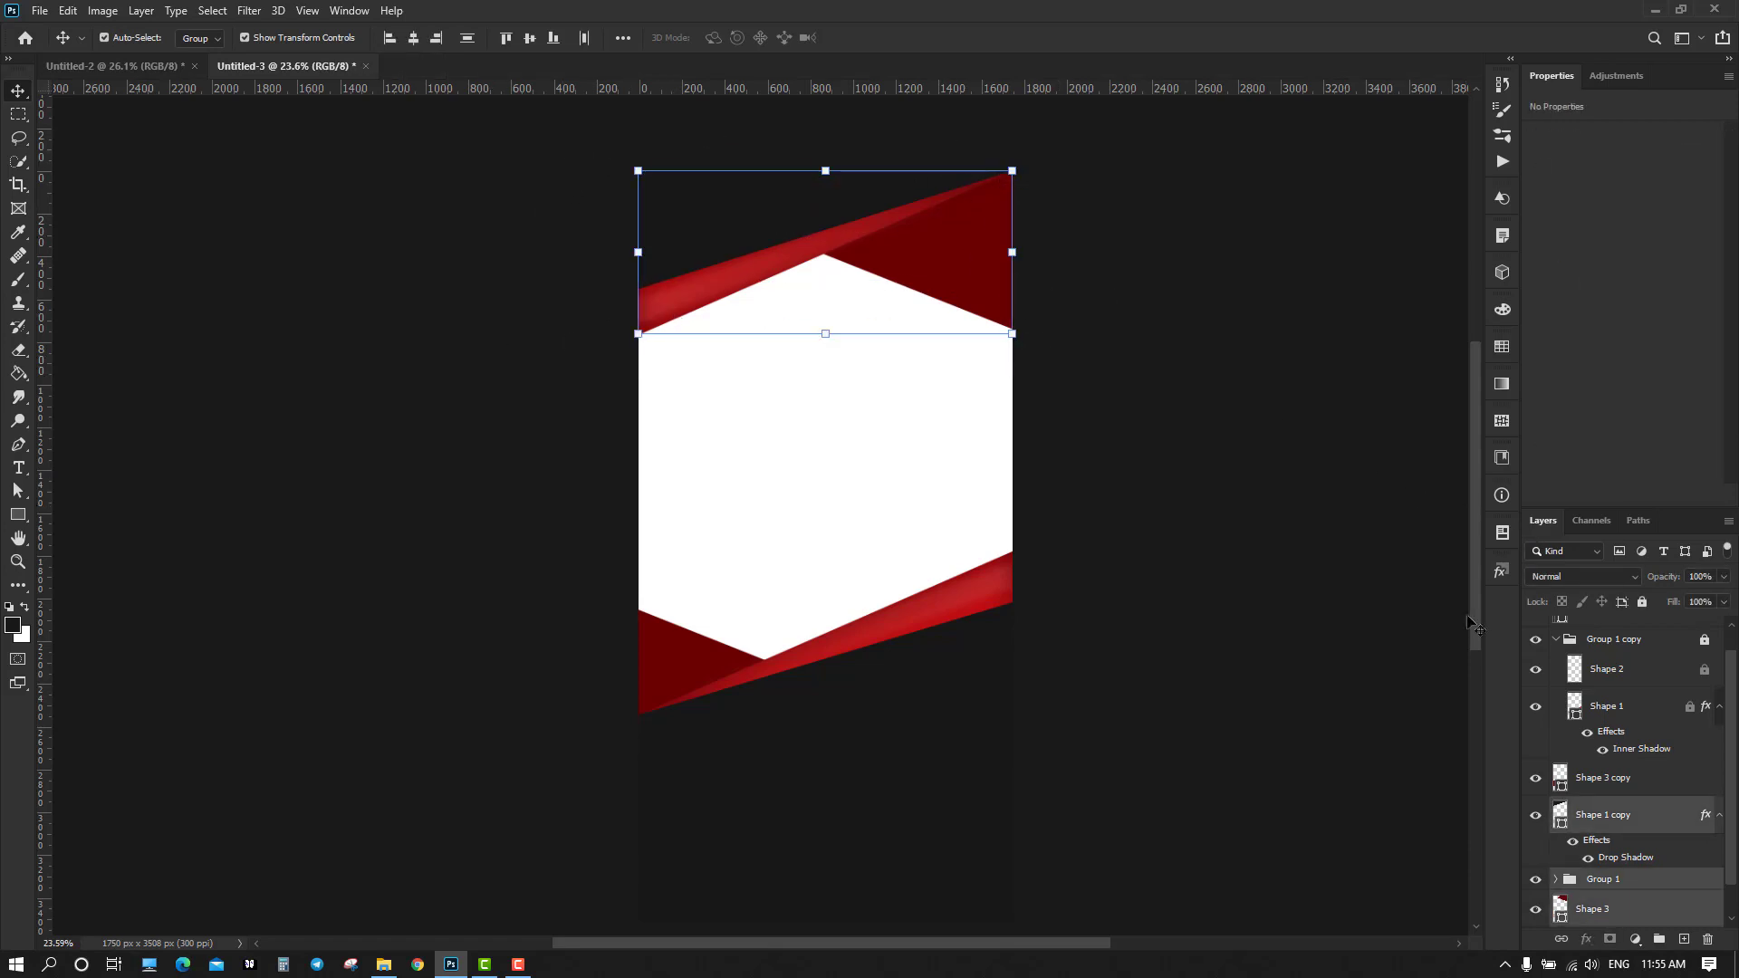
{"action": "right_click", "coordinate": [1707, 891]}
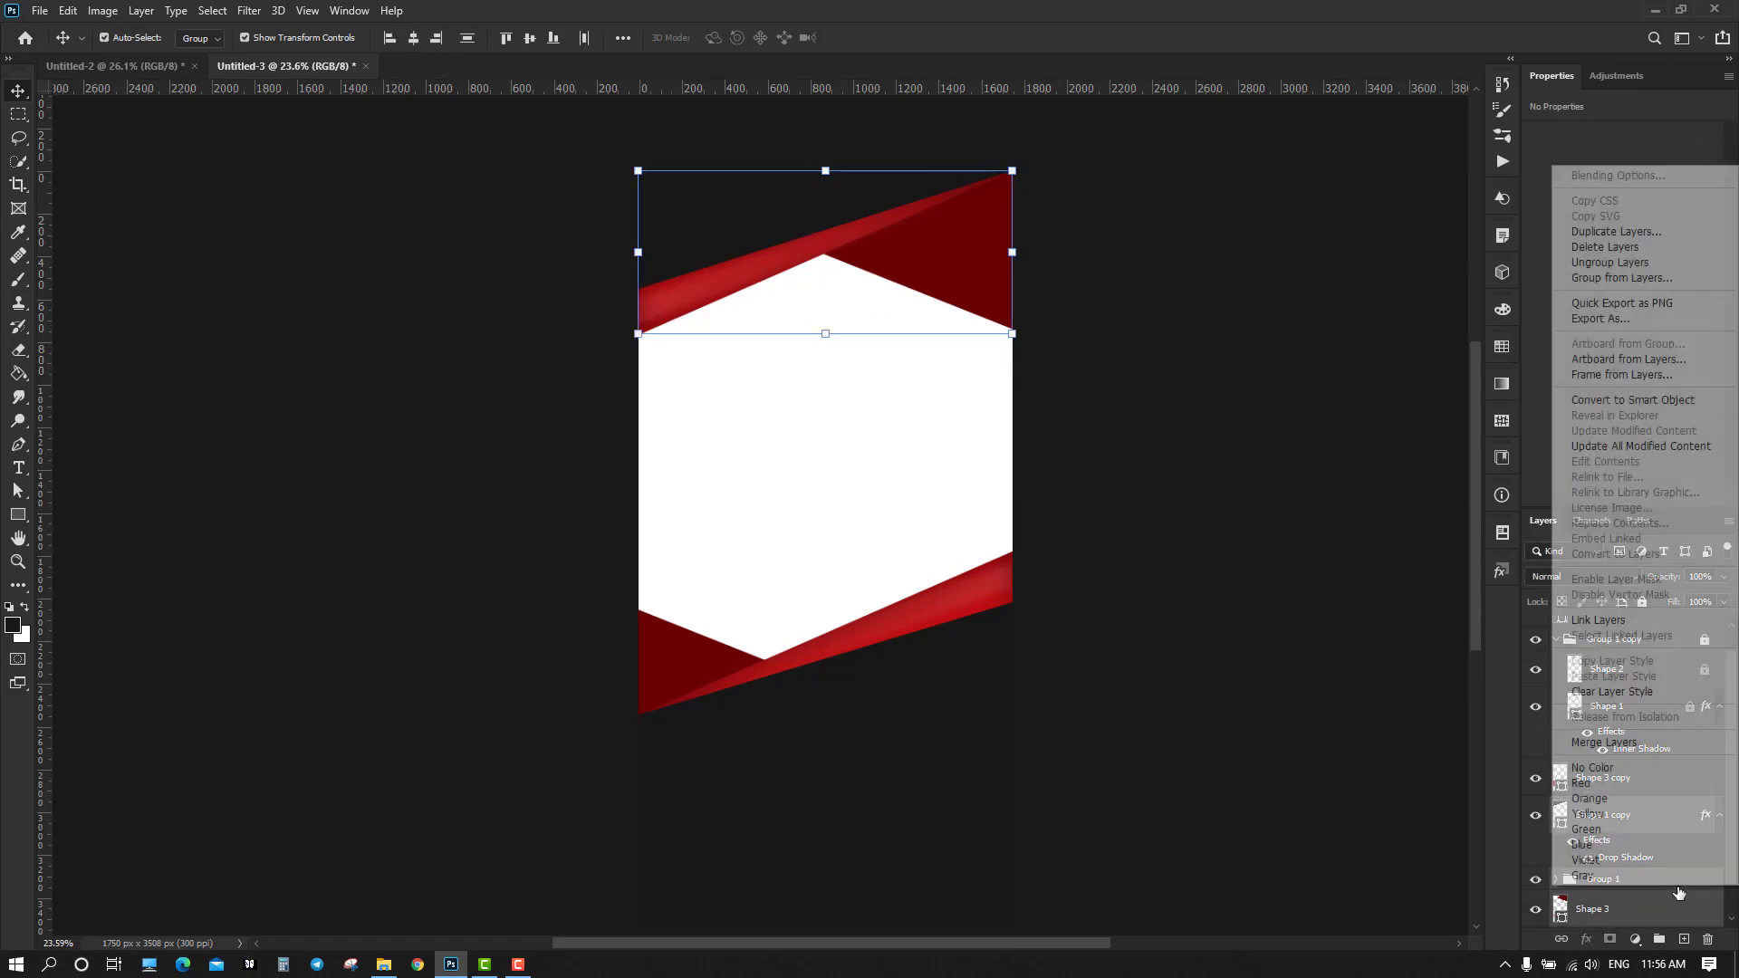
{"action": "left_click", "coordinate": [1610, 271]}
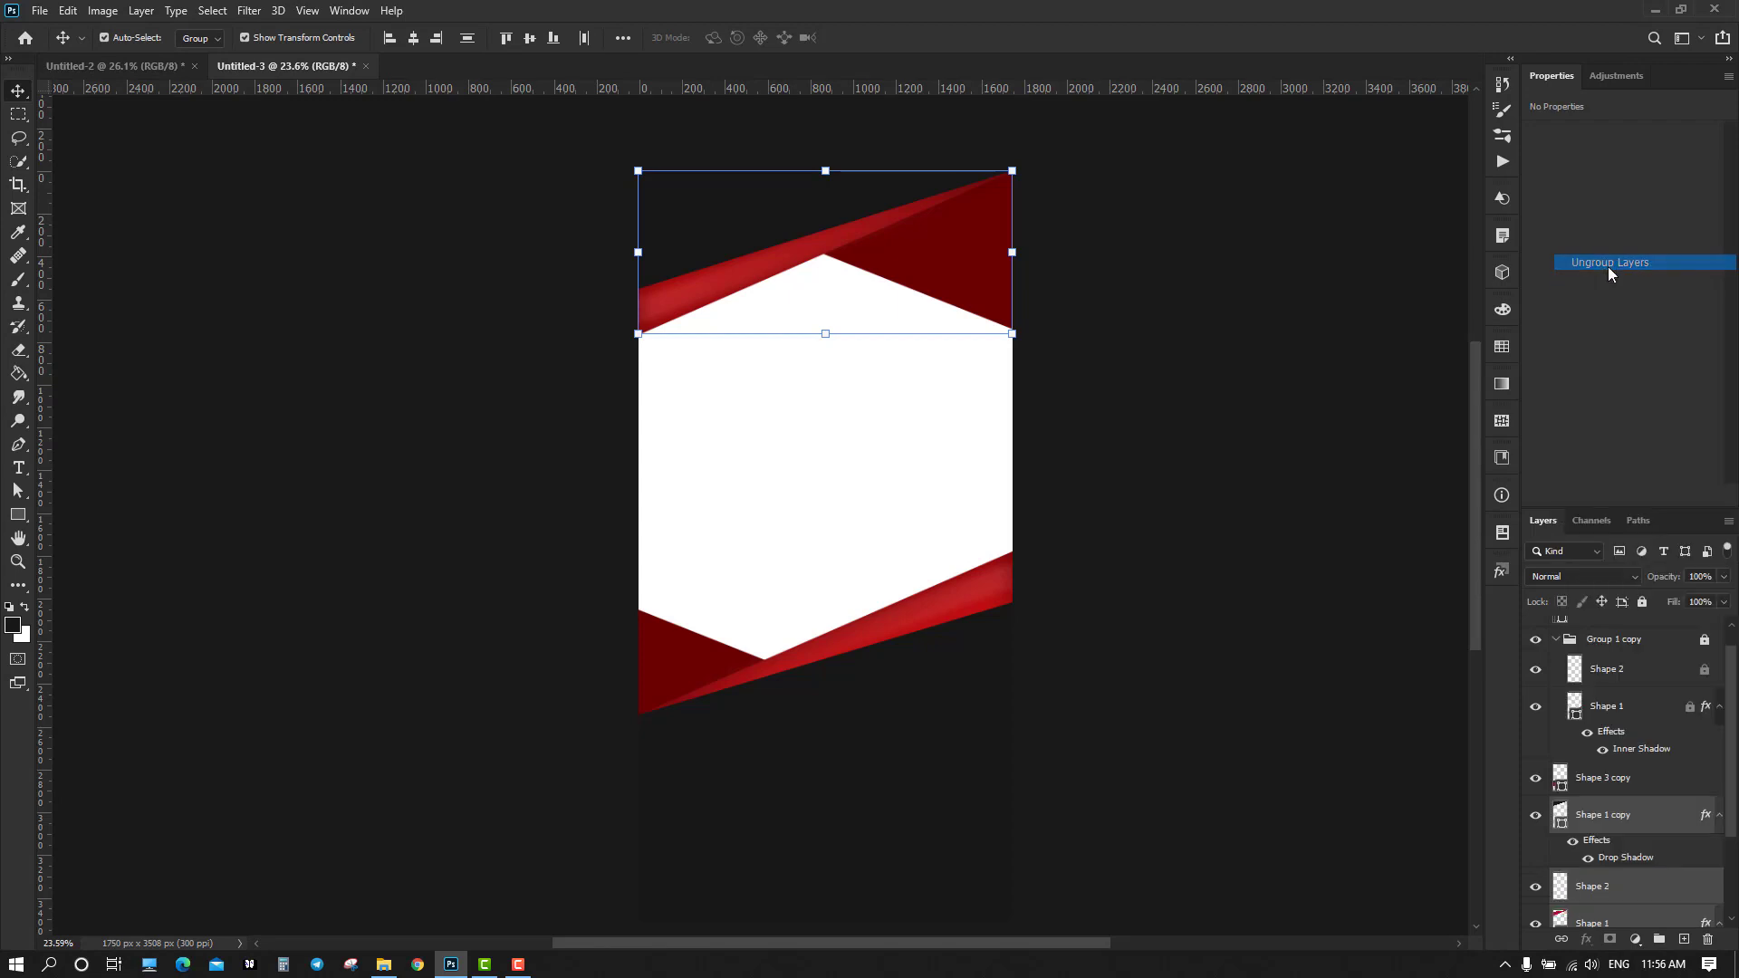
{"action": "left_click", "coordinate": [1237, 417]}
{"action": "key", "text": "ctrl+z"}
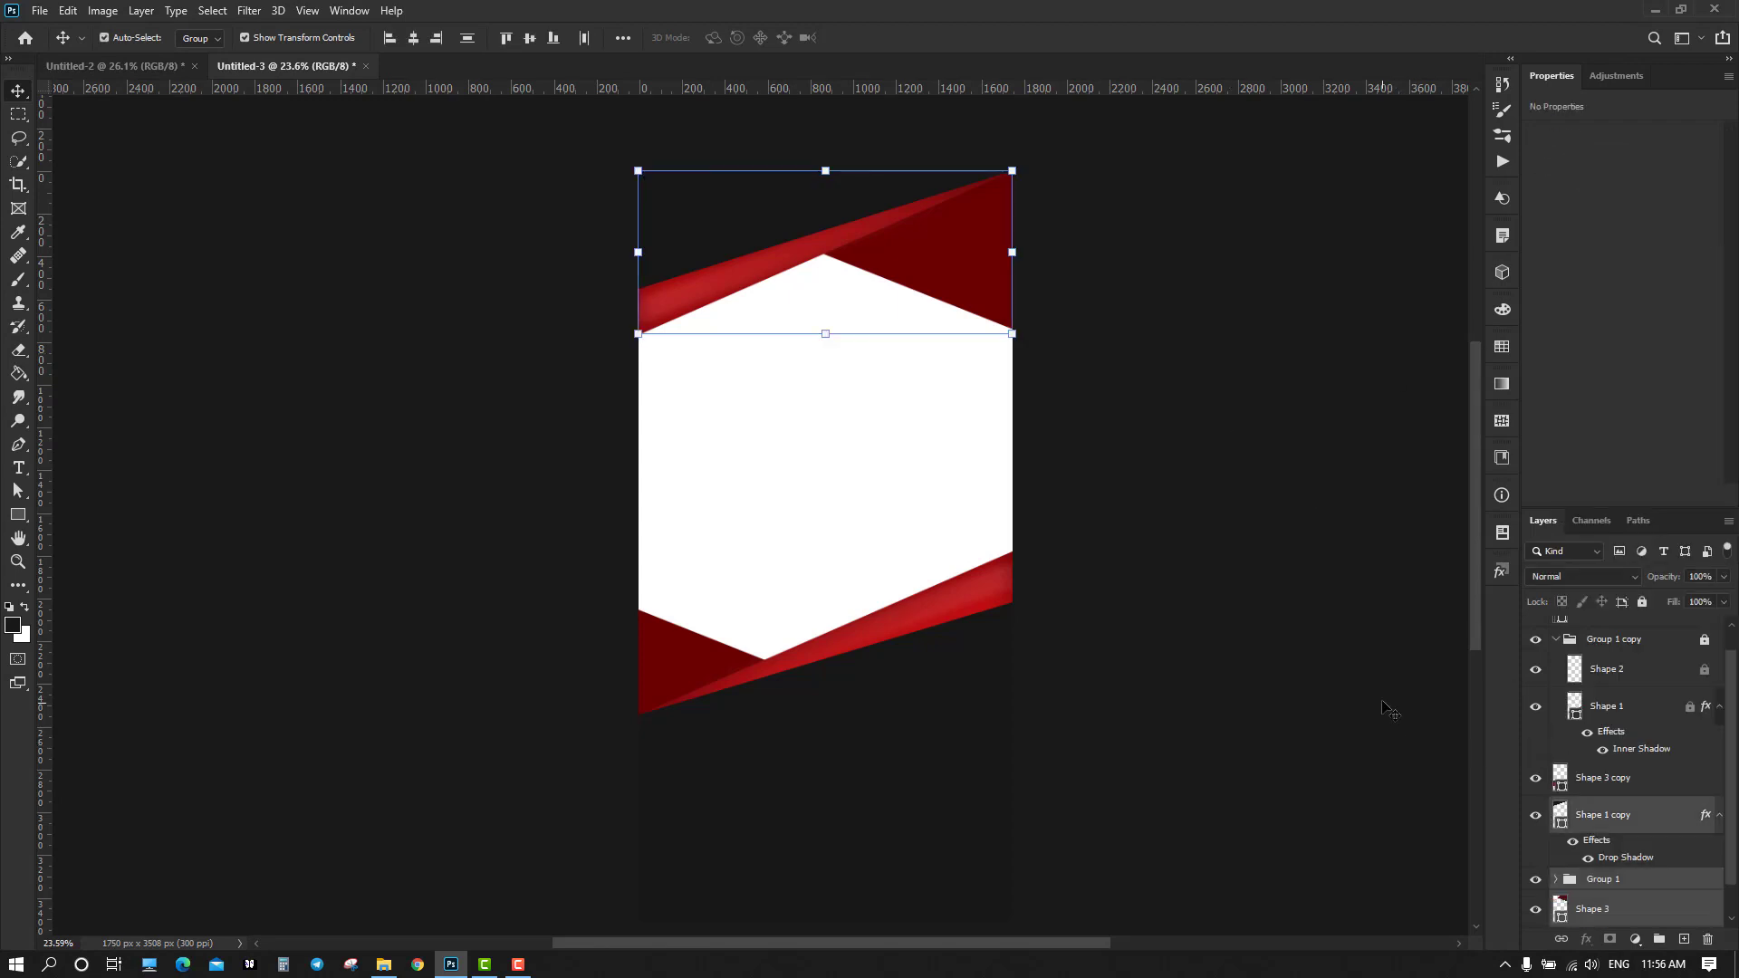
Group the header layers Shape 1 copy, Group 1 and Shape 3, and lock the new group
{"action": "left_click", "coordinate": [1382, 702]}
{"action": "left_click", "coordinate": [1644, 827]}
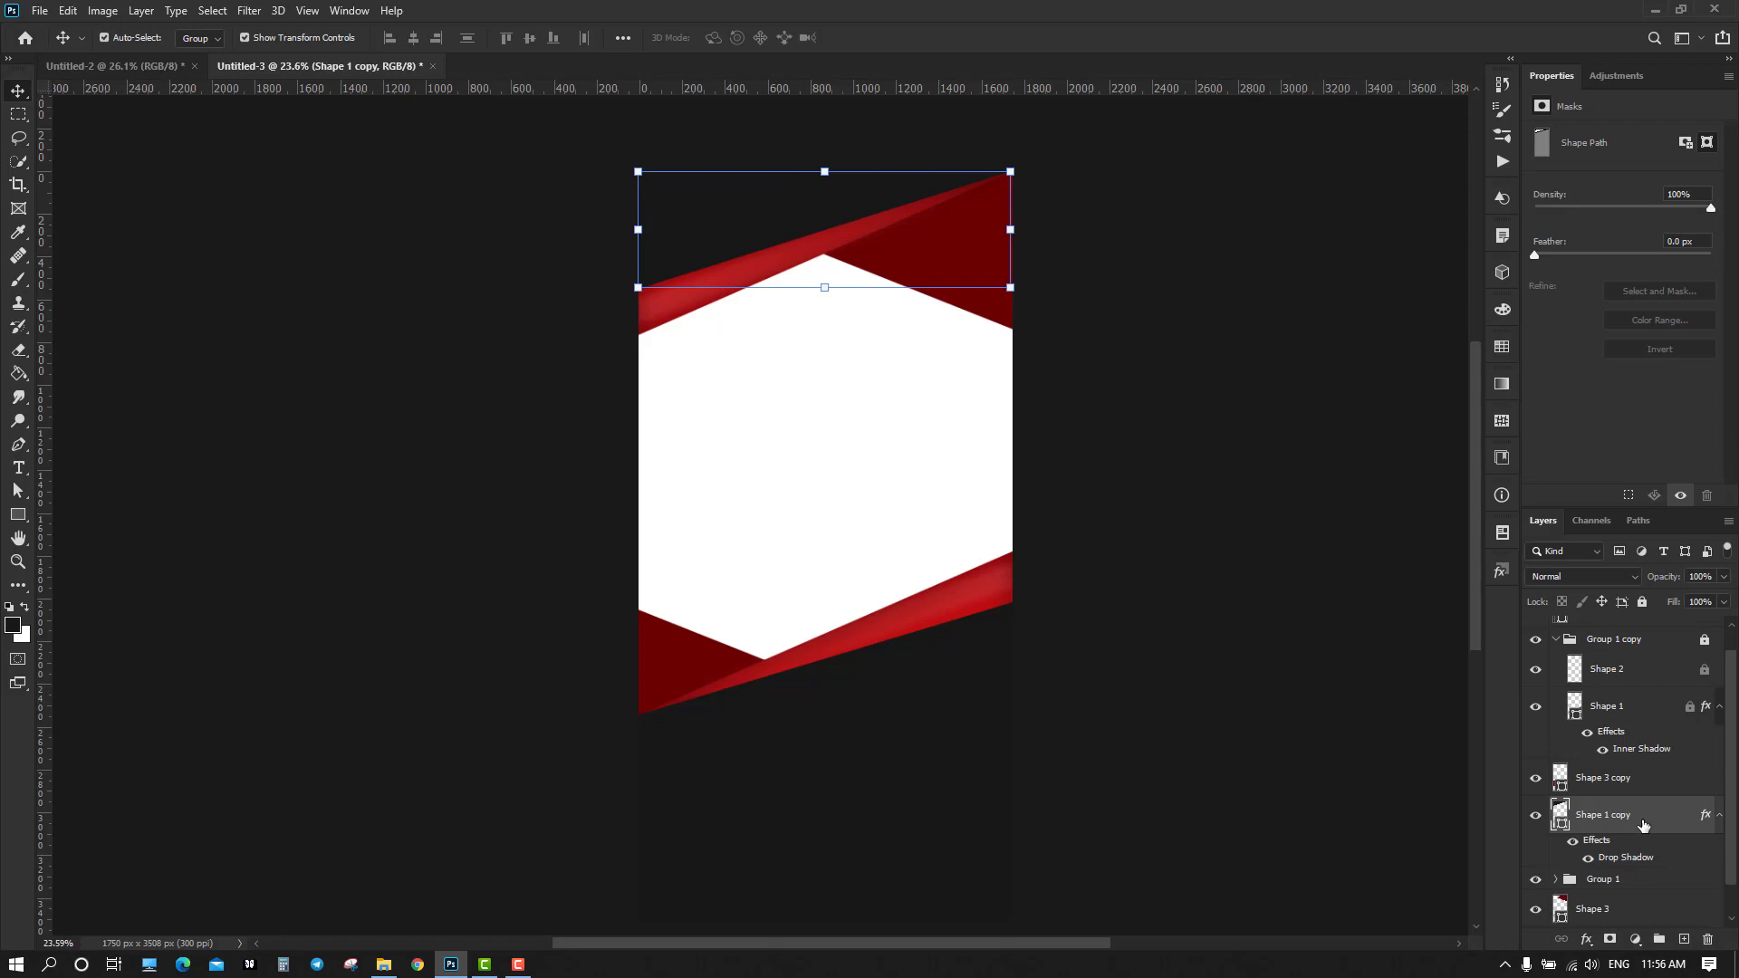
{"action": "left_click", "coordinate": [1346, 659]}
{"action": "left_click_drag", "start_coordinate": [581, 161], "coordinate": [1111, 393]}
{"action": "key", "text": "ctrl+g"}
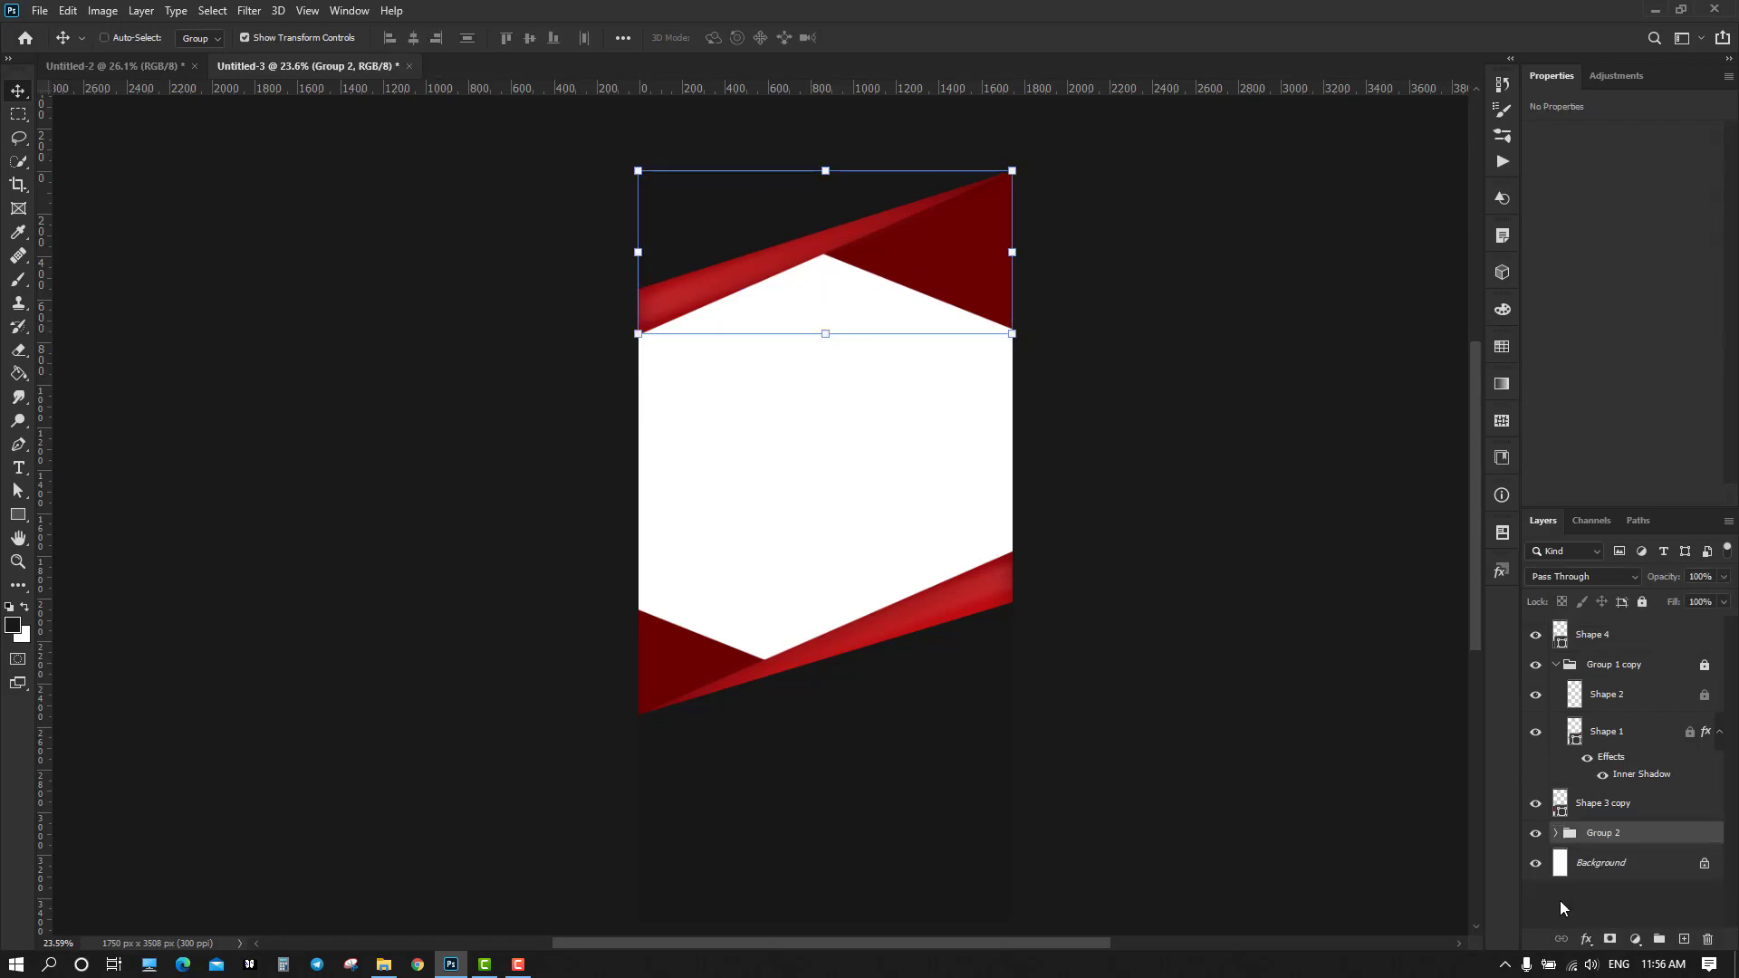
{"action": "left_click", "coordinate": [1370, 804]}
{"action": "left_click", "coordinate": [983, 290], "text": "ctrl"}
{"action": "left_click", "coordinate": [1642, 602]}
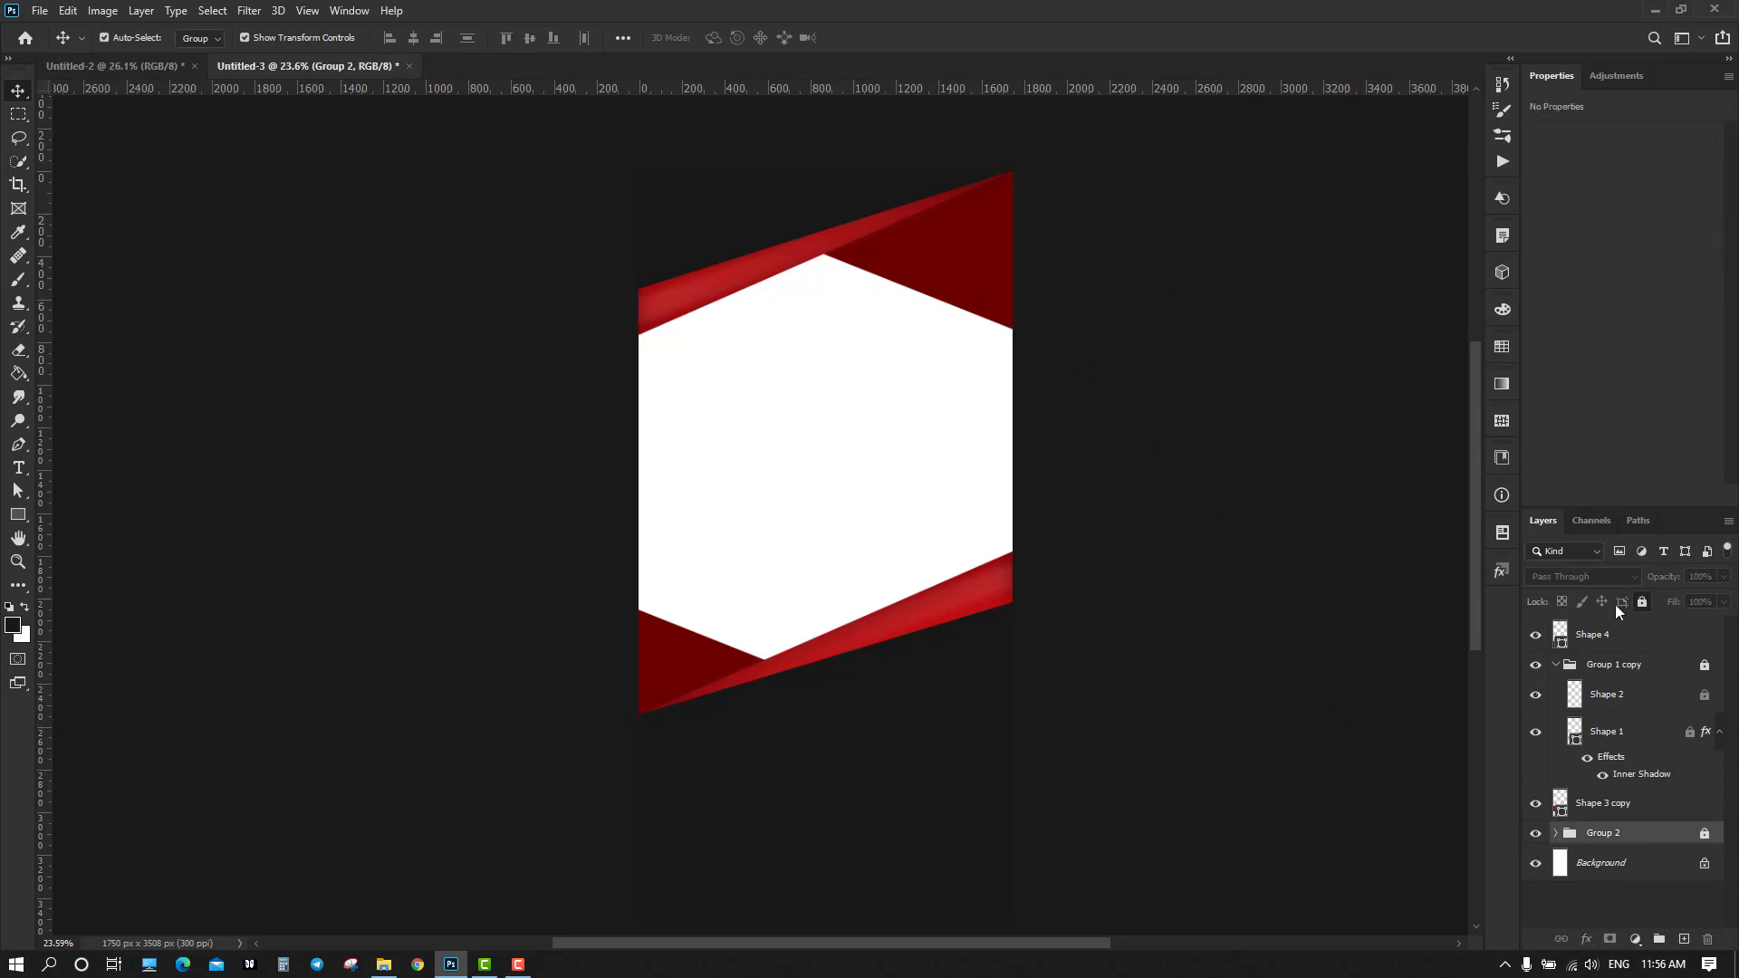
{"action": "left_click", "coordinate": [1437, 577]}
Select the footer's Group 1 copy and unlock it
{"action": "scroll", "coordinate": [1107, 633], "scroll_direction": "down", "scroll_amount": 1}
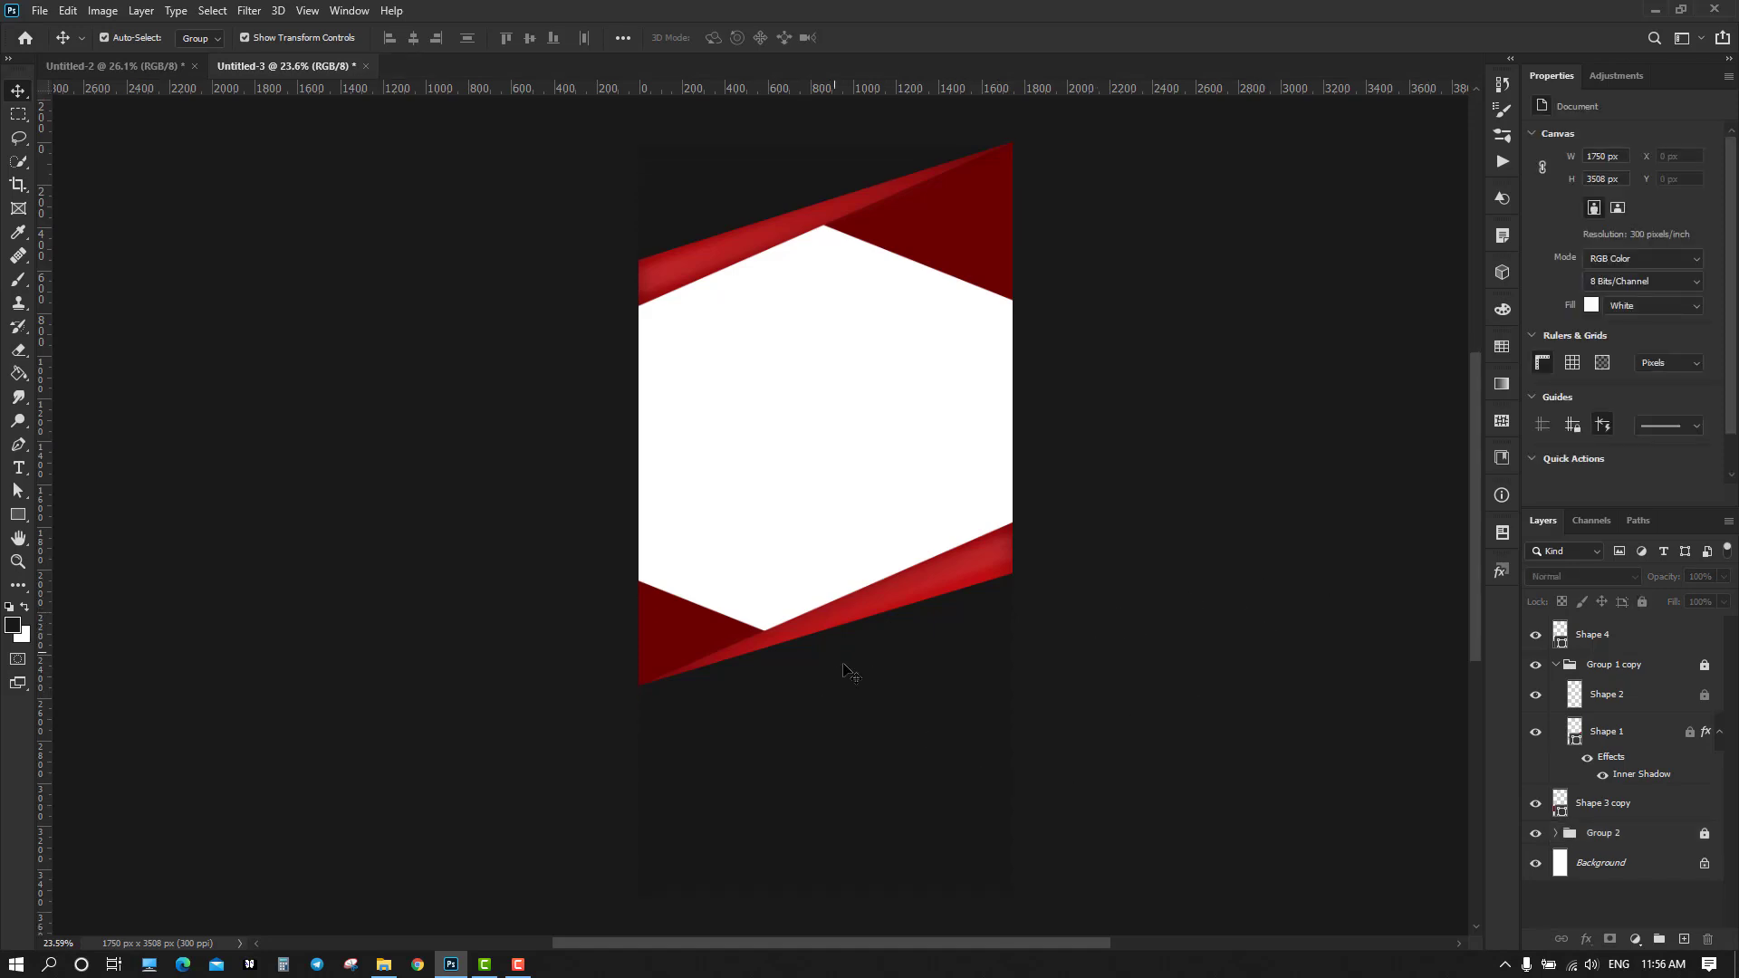
{"action": "left_click_drag", "start_coordinate": [541, 516], "coordinate": [1004, 564]}
{"action": "left_click", "coordinate": [1000, 558]}
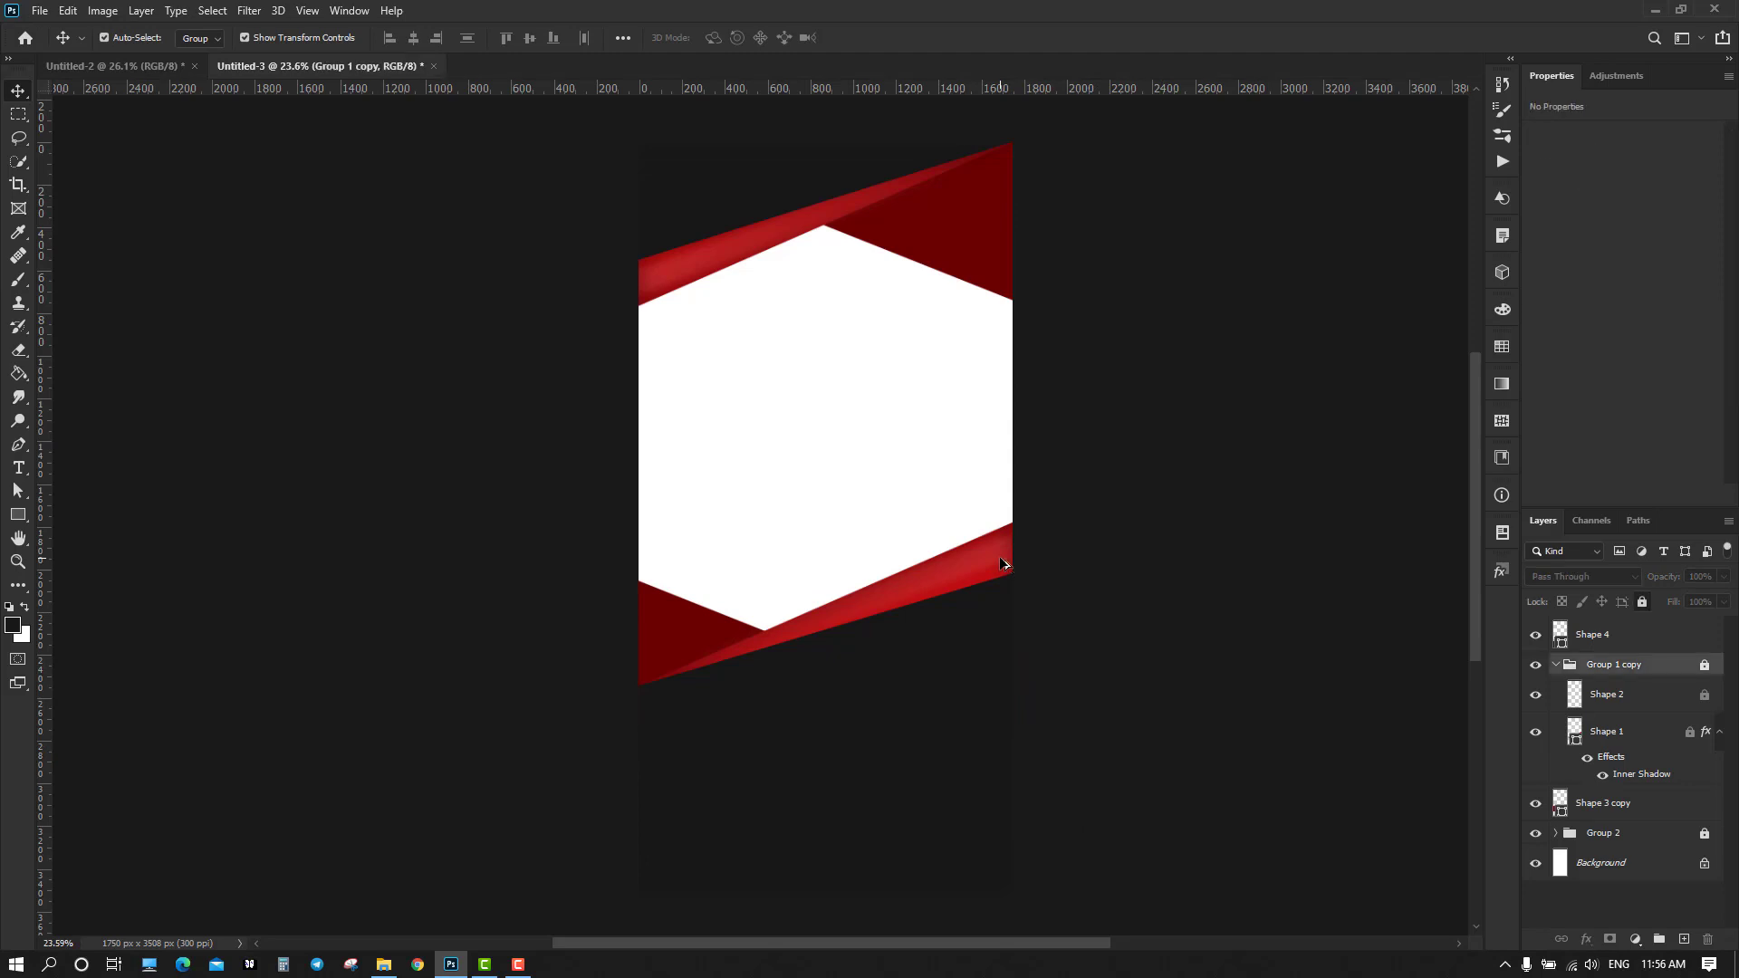
{"action": "left_click", "coordinate": [1705, 667]}
{"action": "left_click", "coordinate": [1396, 607]}
{"action": "left_click", "coordinate": [976, 575]}
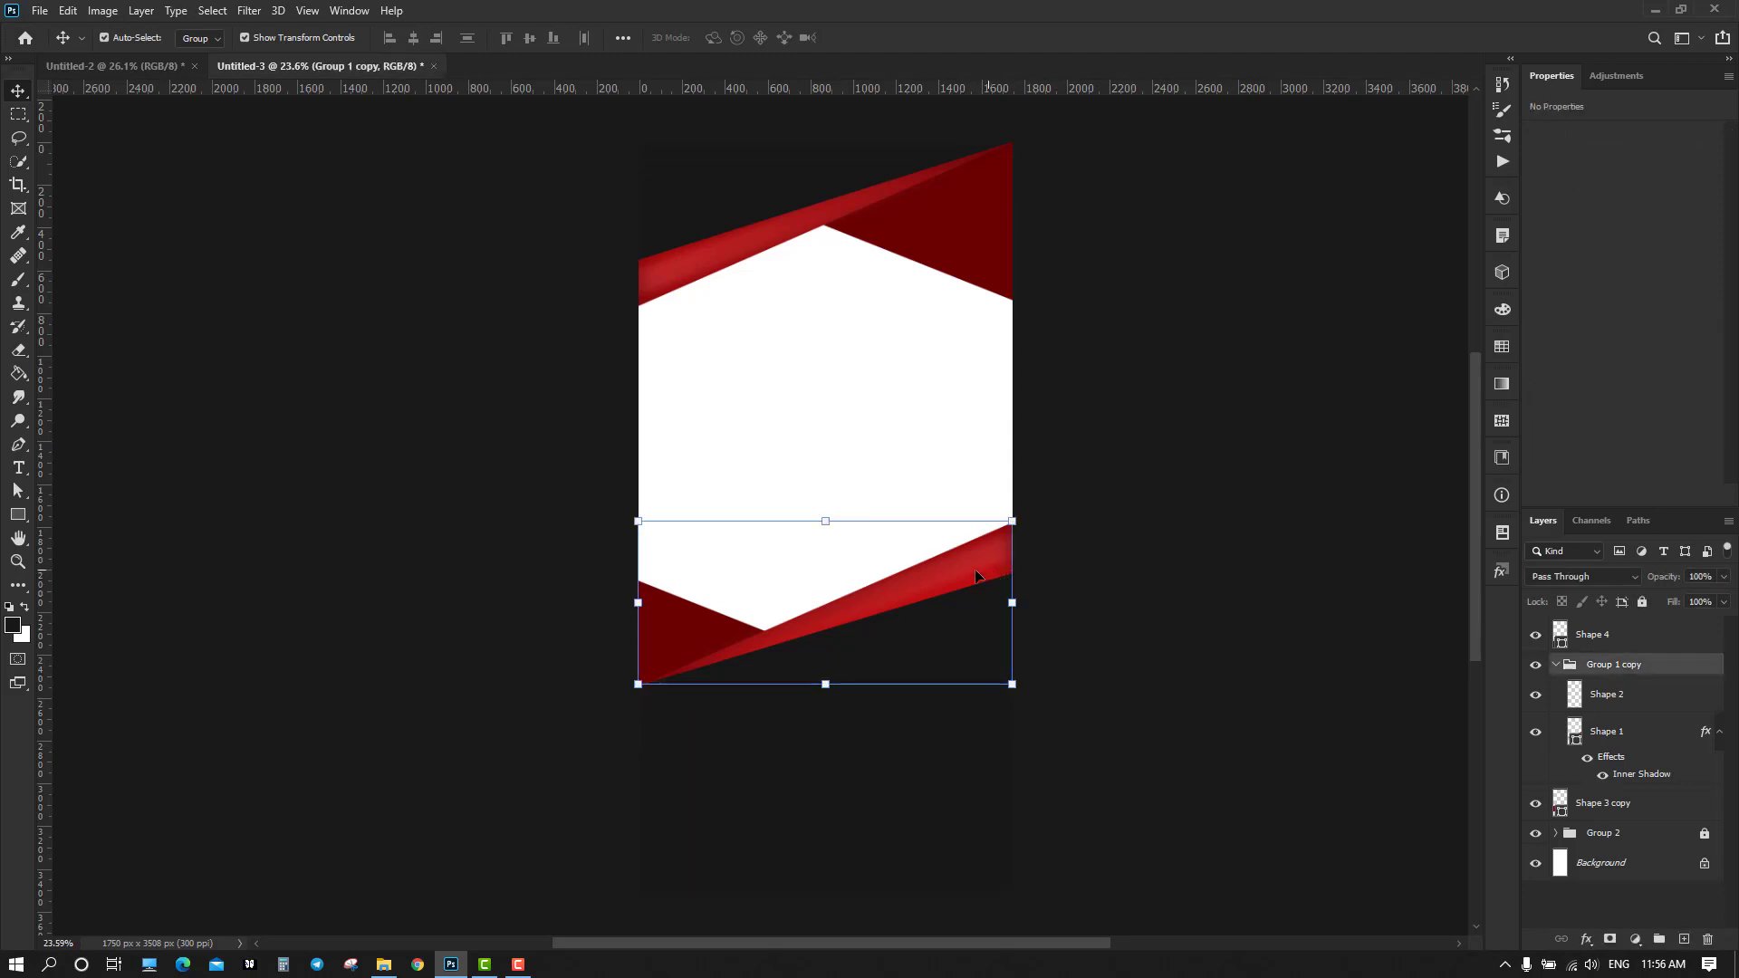
Group the footer layers Shape 4, Group 1 copy and Shape 3 copy with Pass Through mode, and lock the new group
{"action": "left_click_drag", "start_coordinate": [501, 516], "coordinate": [1114, 917]}
{"action": "right_click", "coordinate": [1613, 655]}
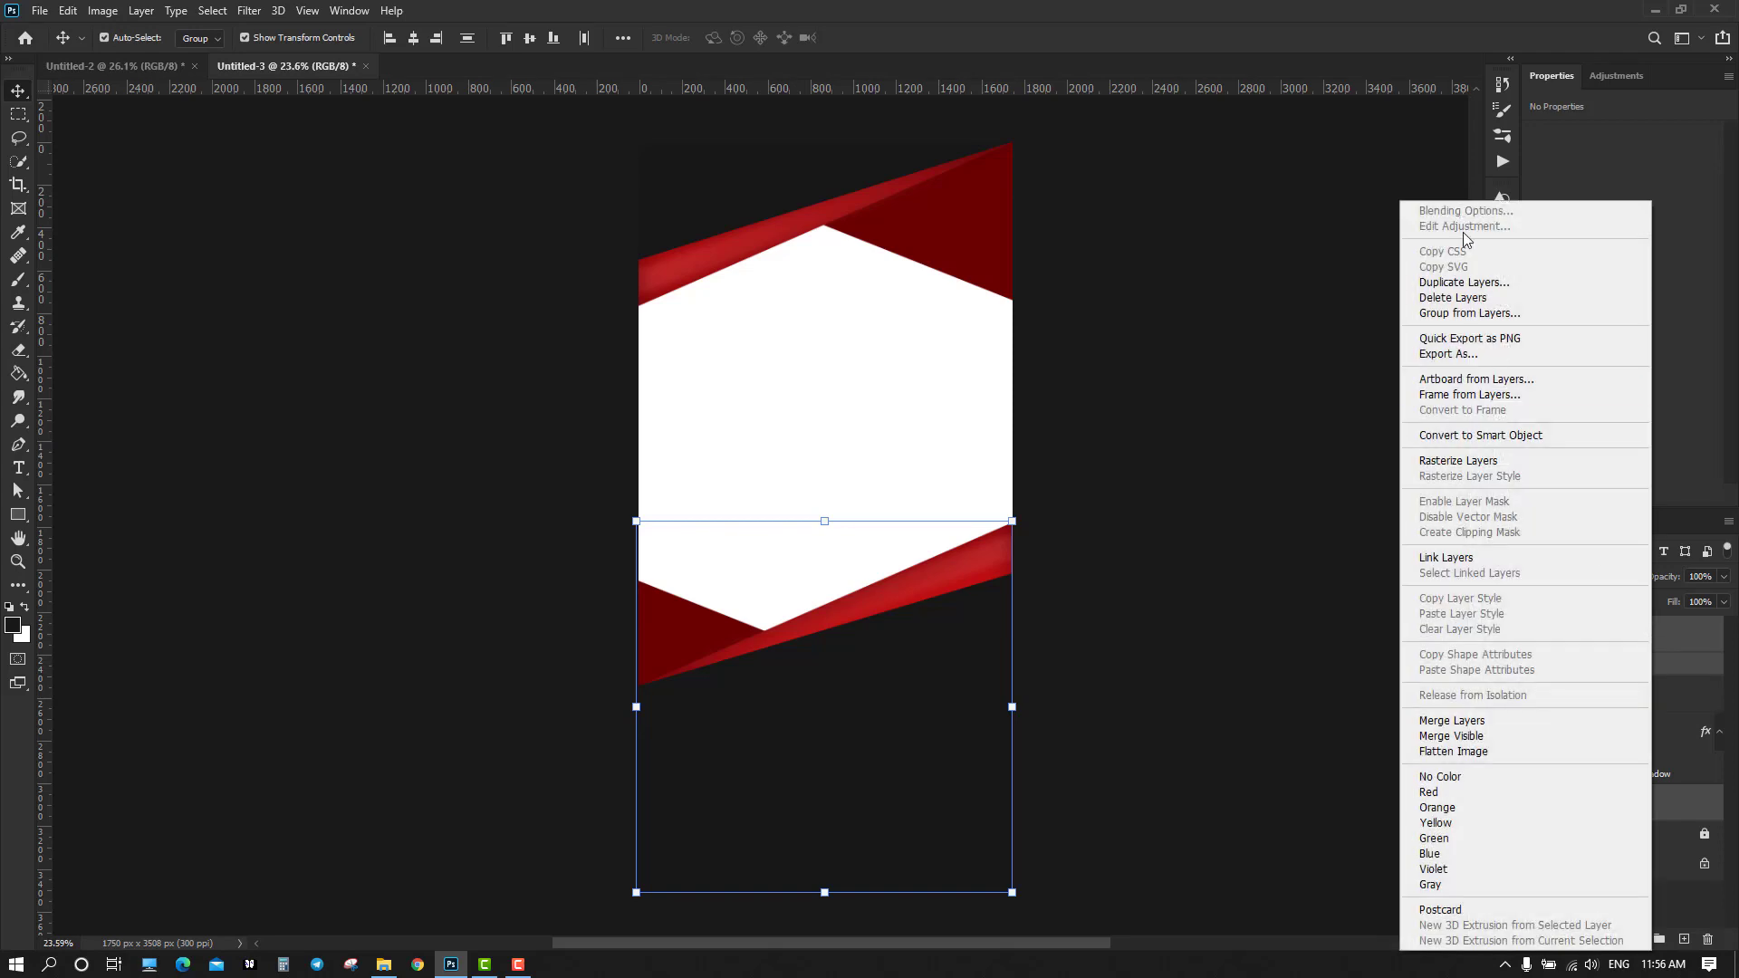
{"action": "left_click", "coordinate": [1465, 312]}
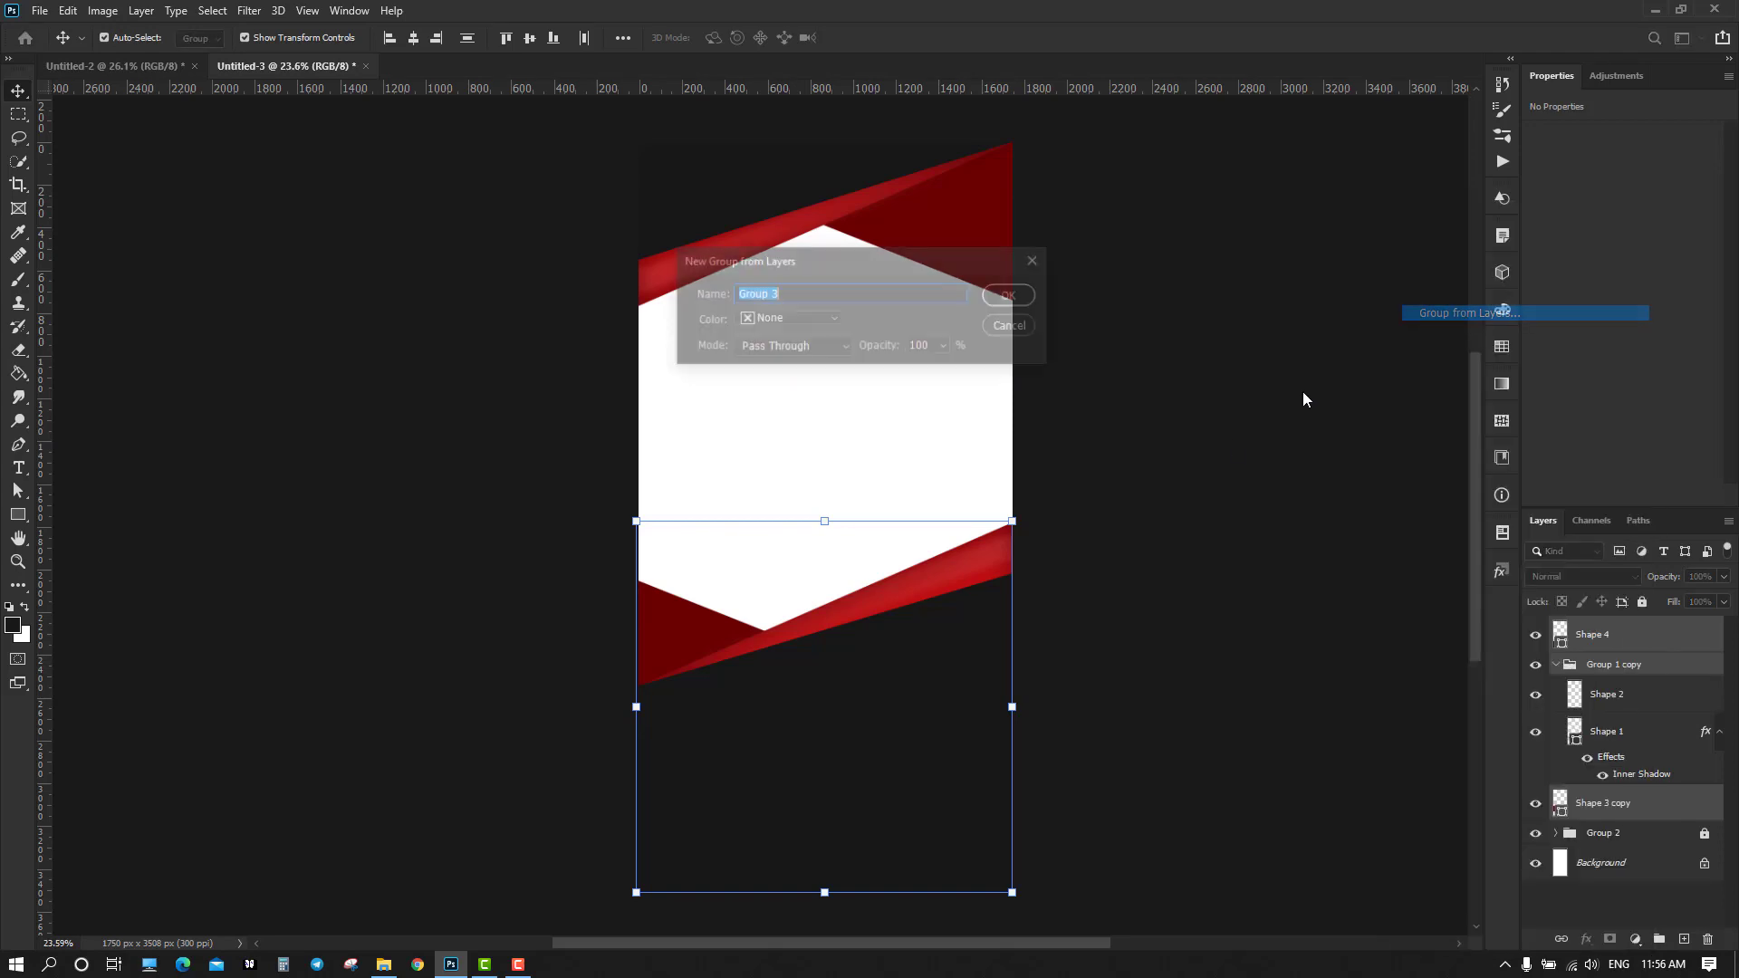
{"action": "left_click", "coordinate": [1008, 295]}
{"action": "left_click", "coordinate": [983, 584]}
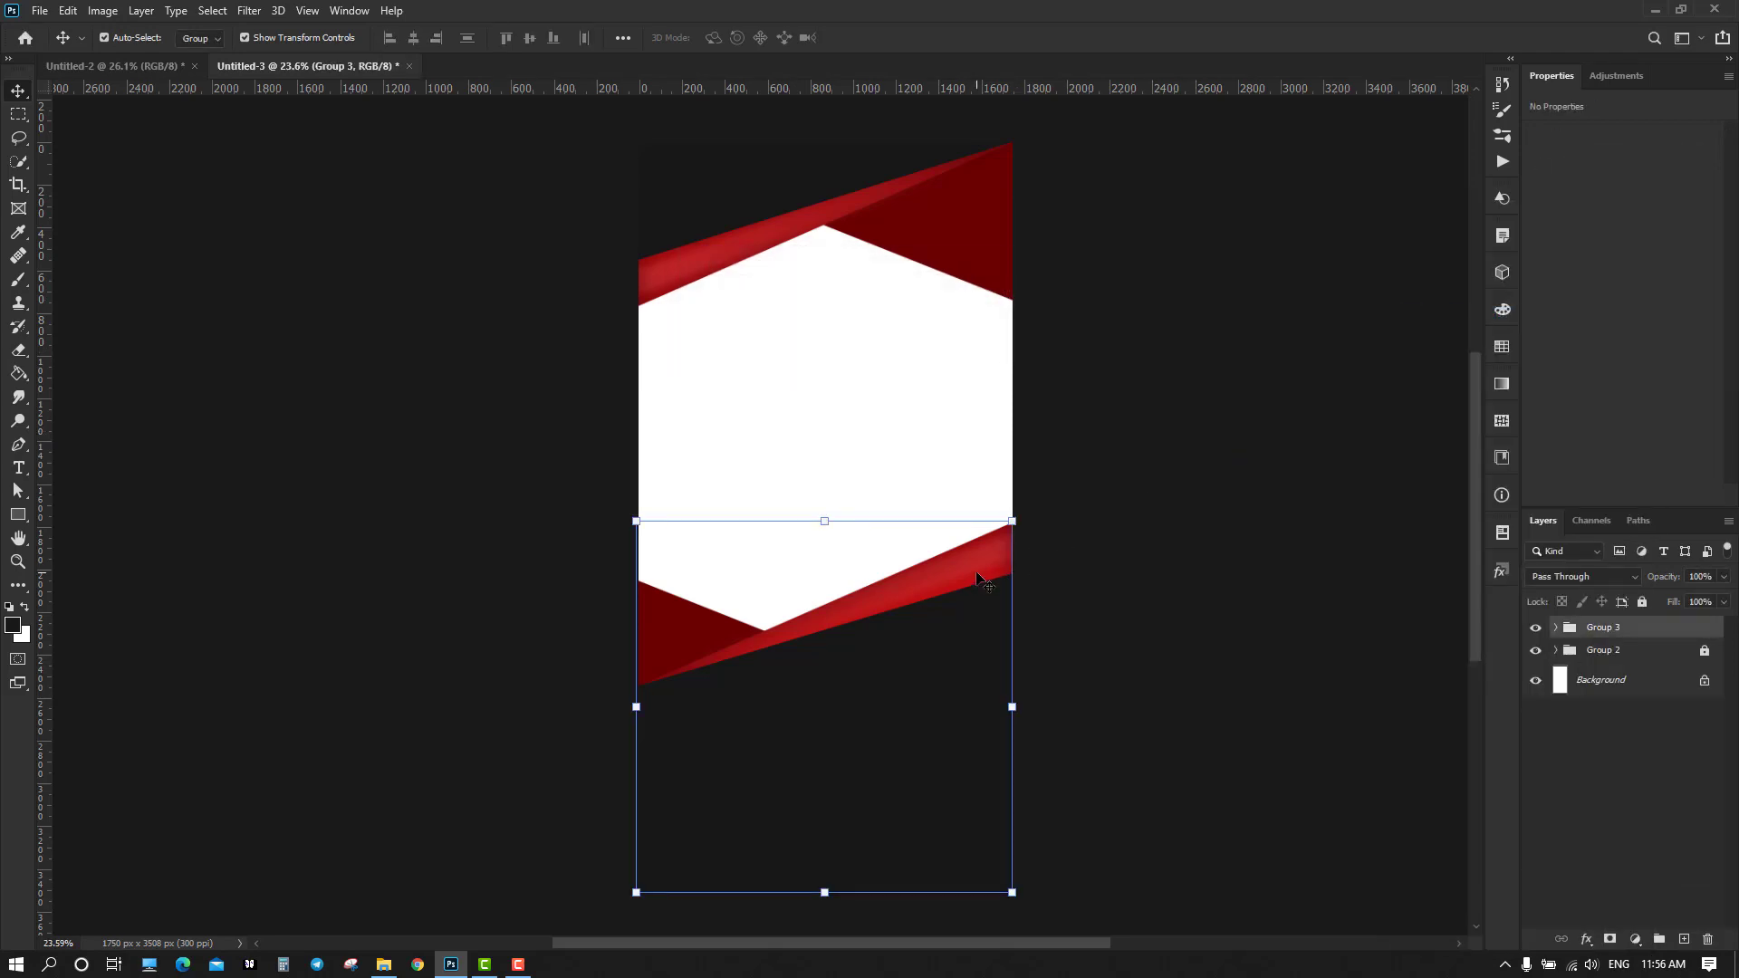
{"action": "left_click", "coordinate": [1641, 603]}
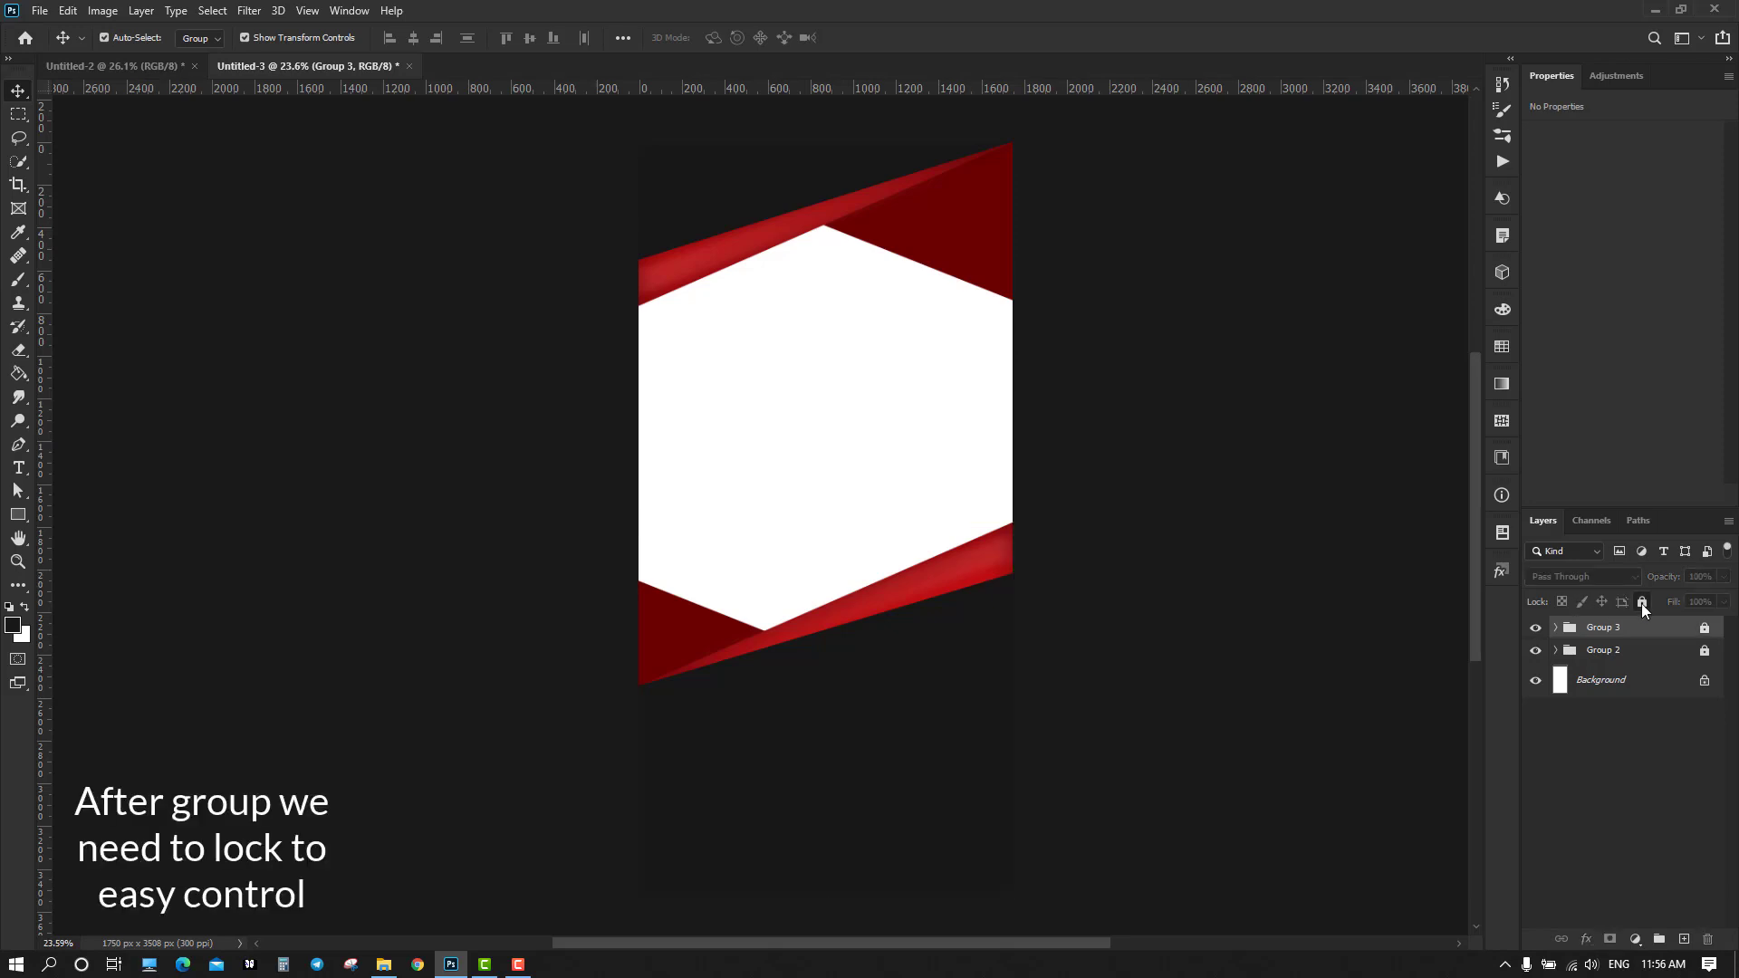
{"action": "left_click", "coordinate": [1455, 596]}
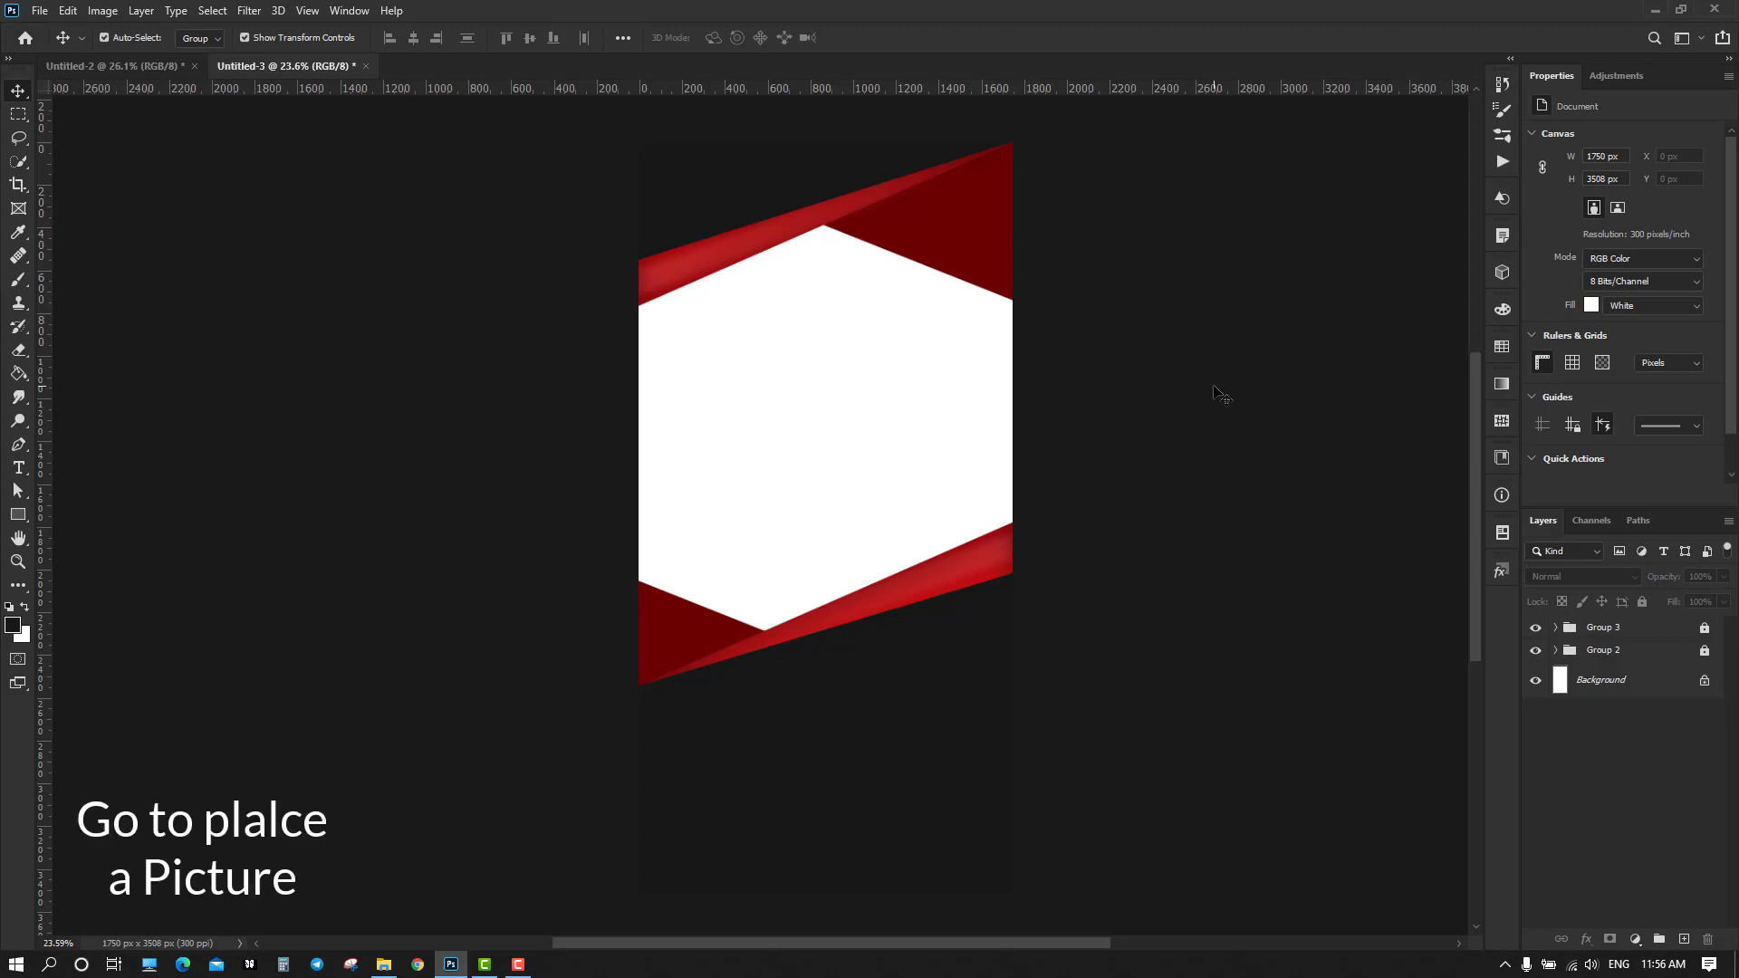
Place the picture chicago-city-lights-at-night from the Citys folder as a linked image
{"action": "left_click", "coordinate": [40, 11]}
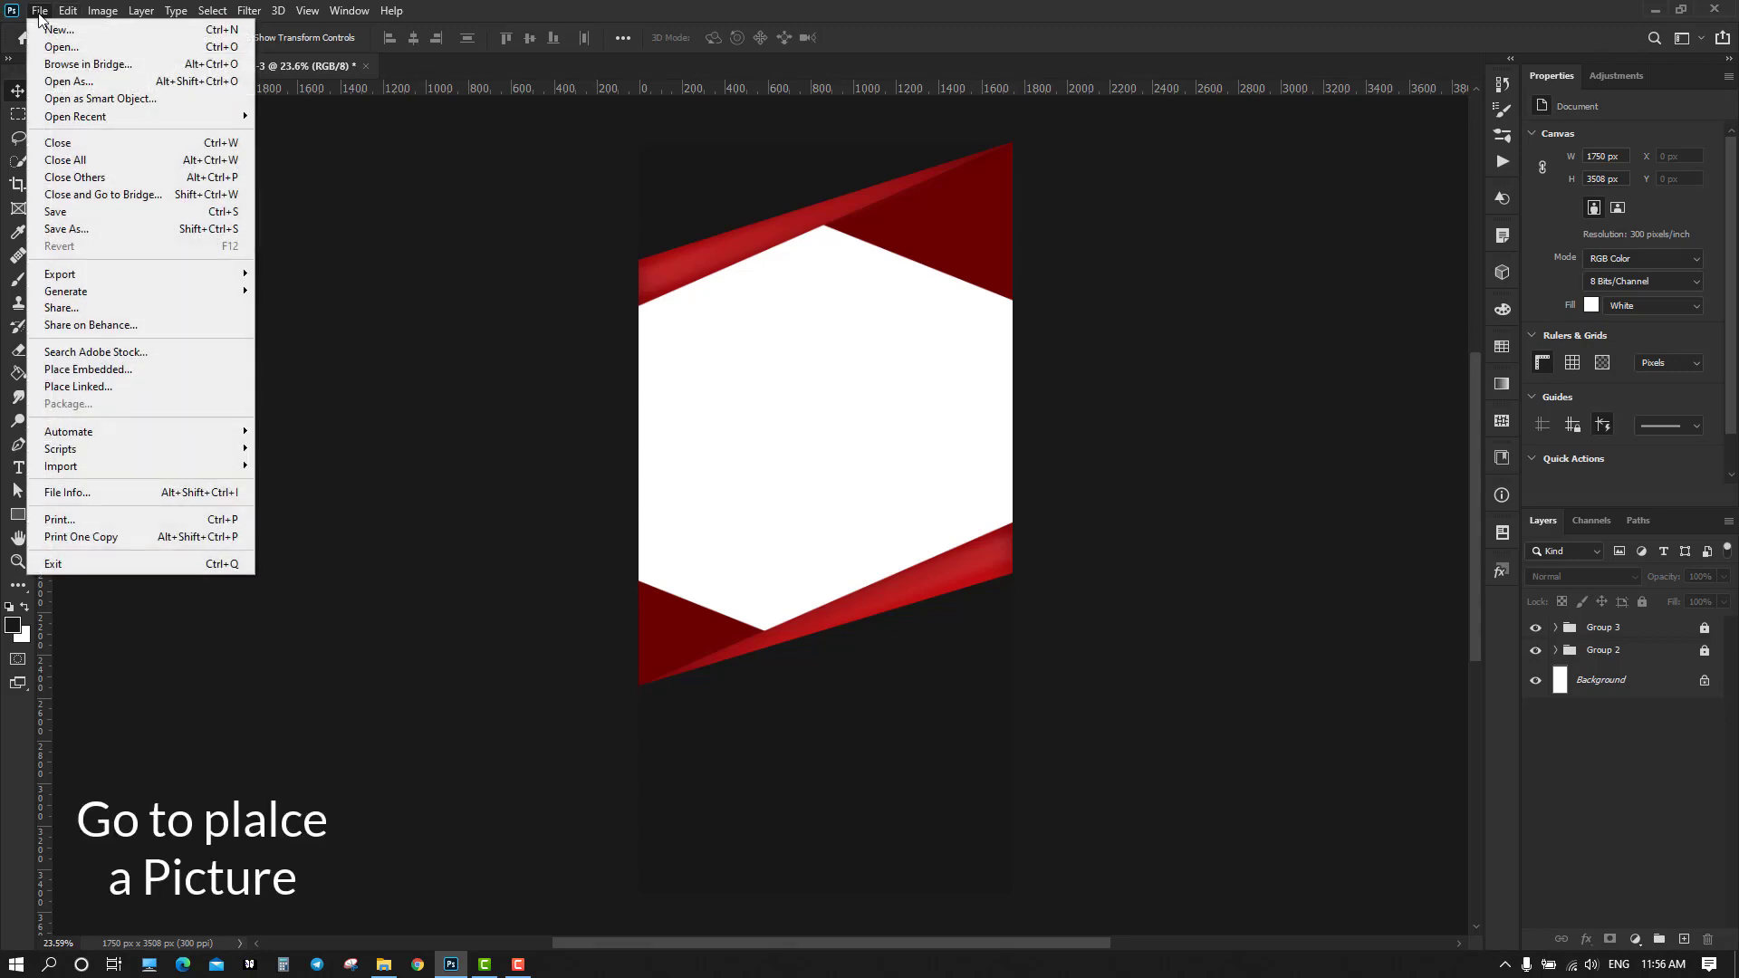
{"action": "left_click", "coordinate": [117, 385]}
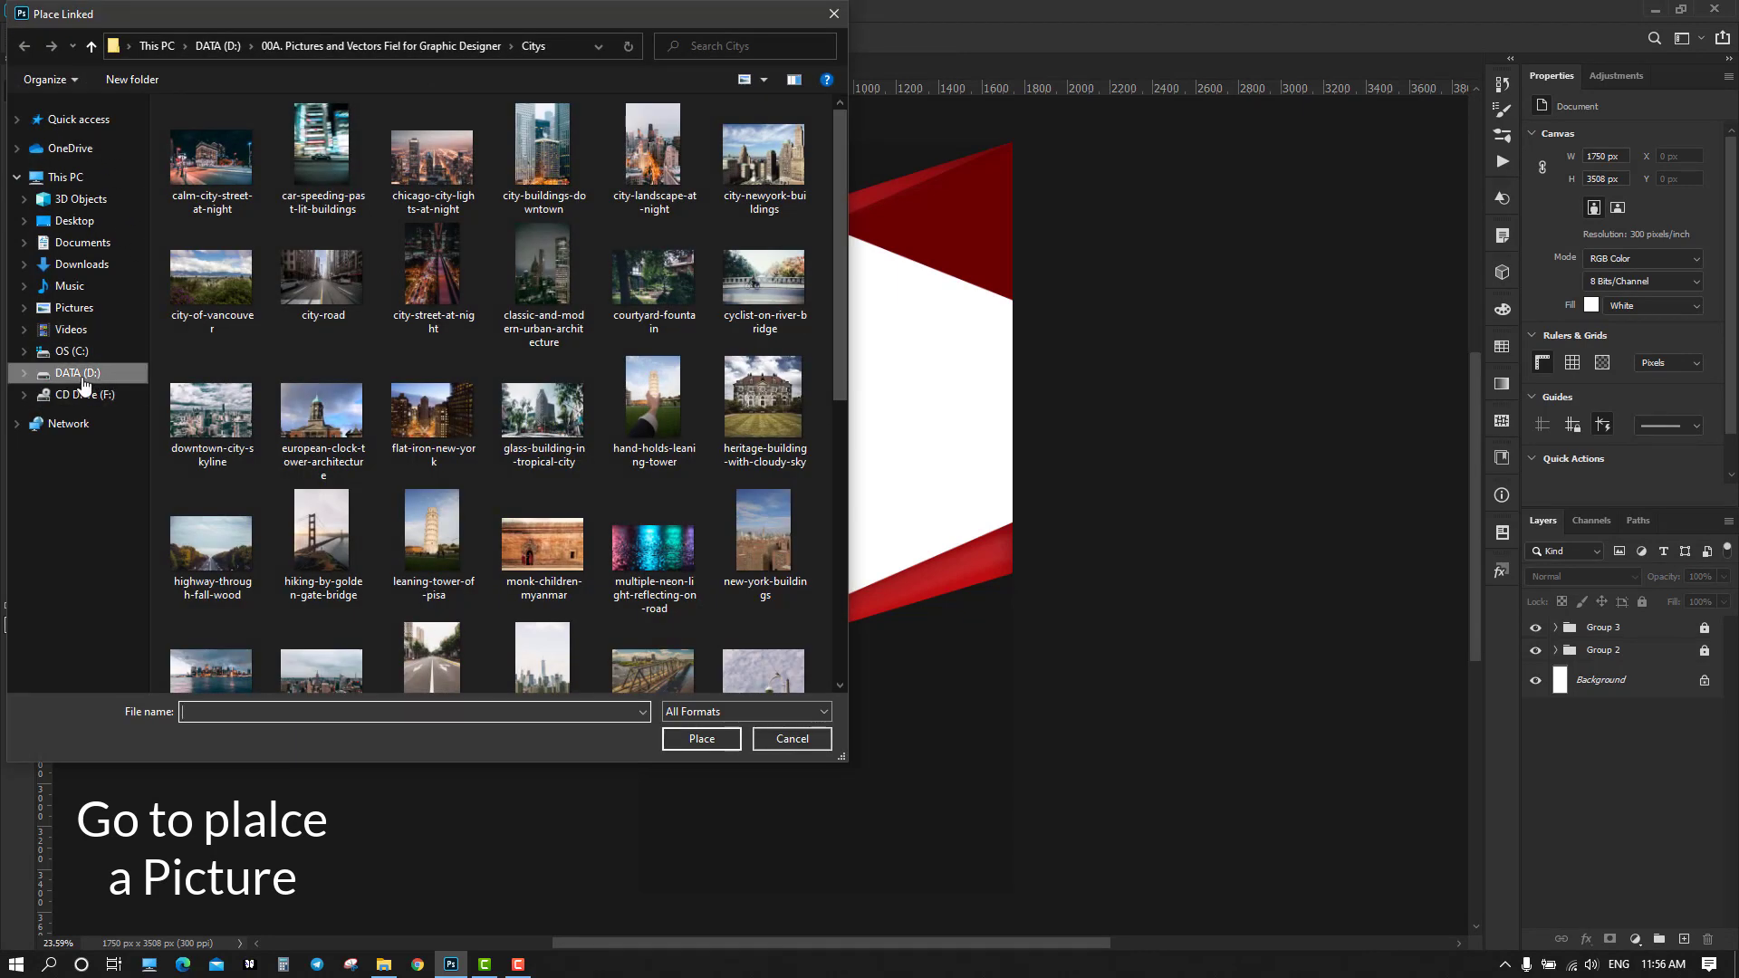
{"action": "left_click", "coordinate": [444, 164]}
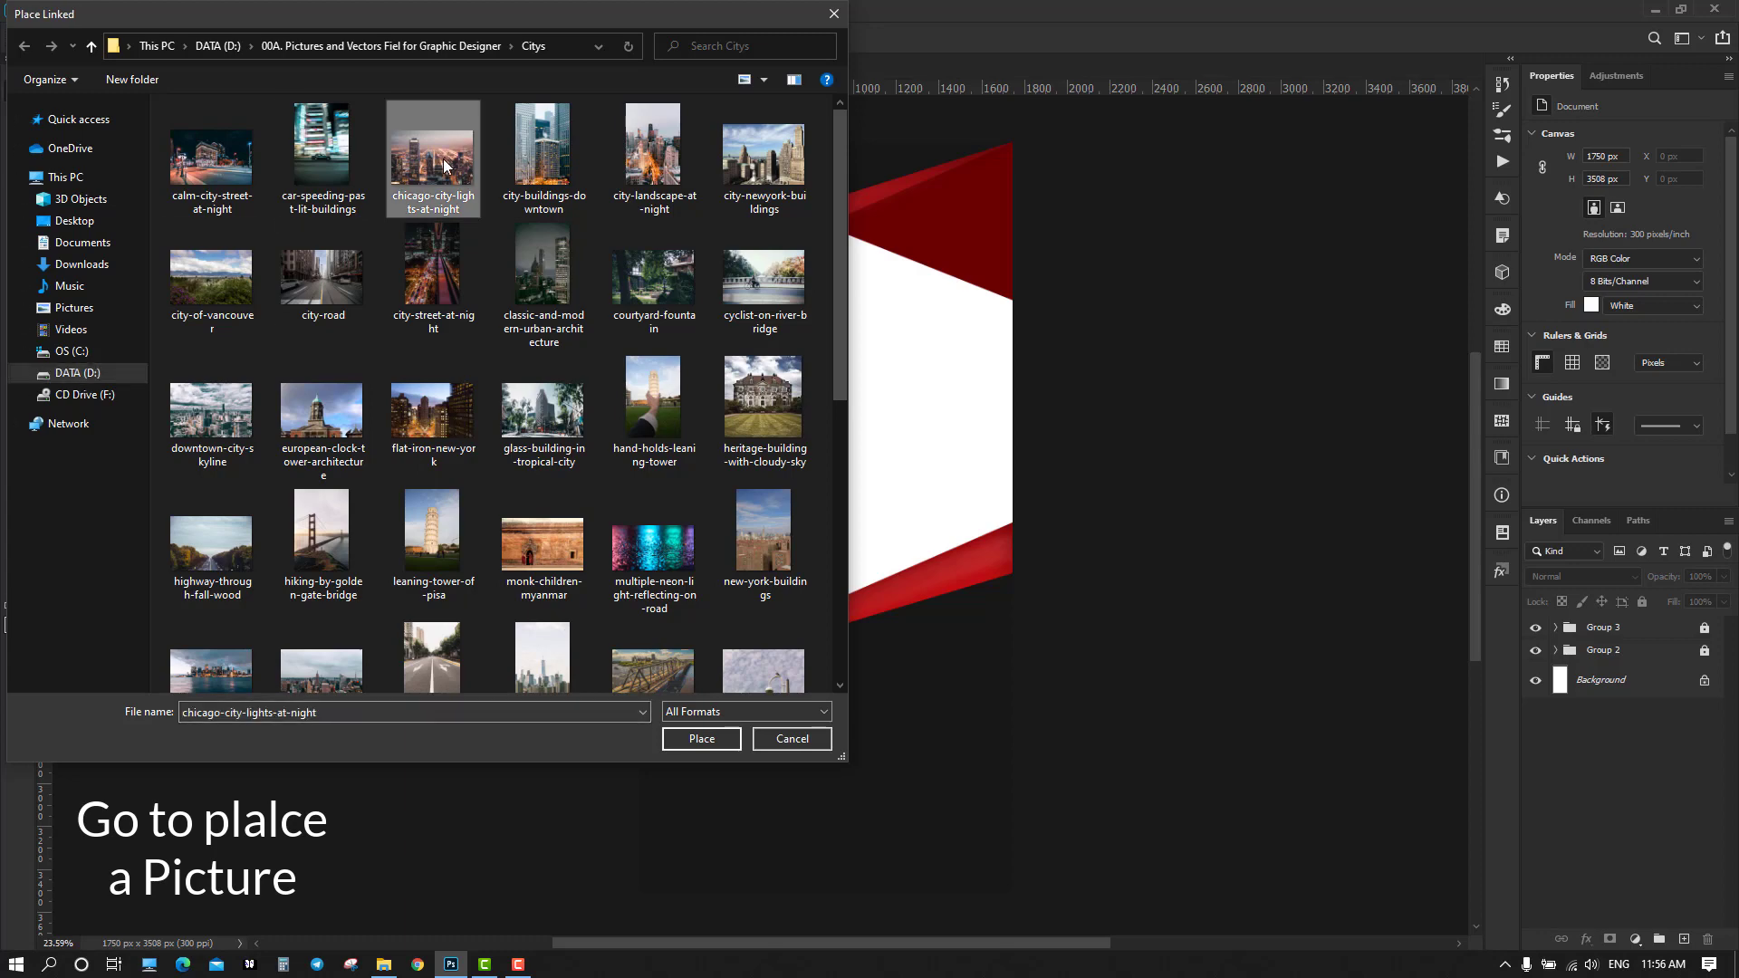
{"action": "double_click", "coordinate": [443, 163]}
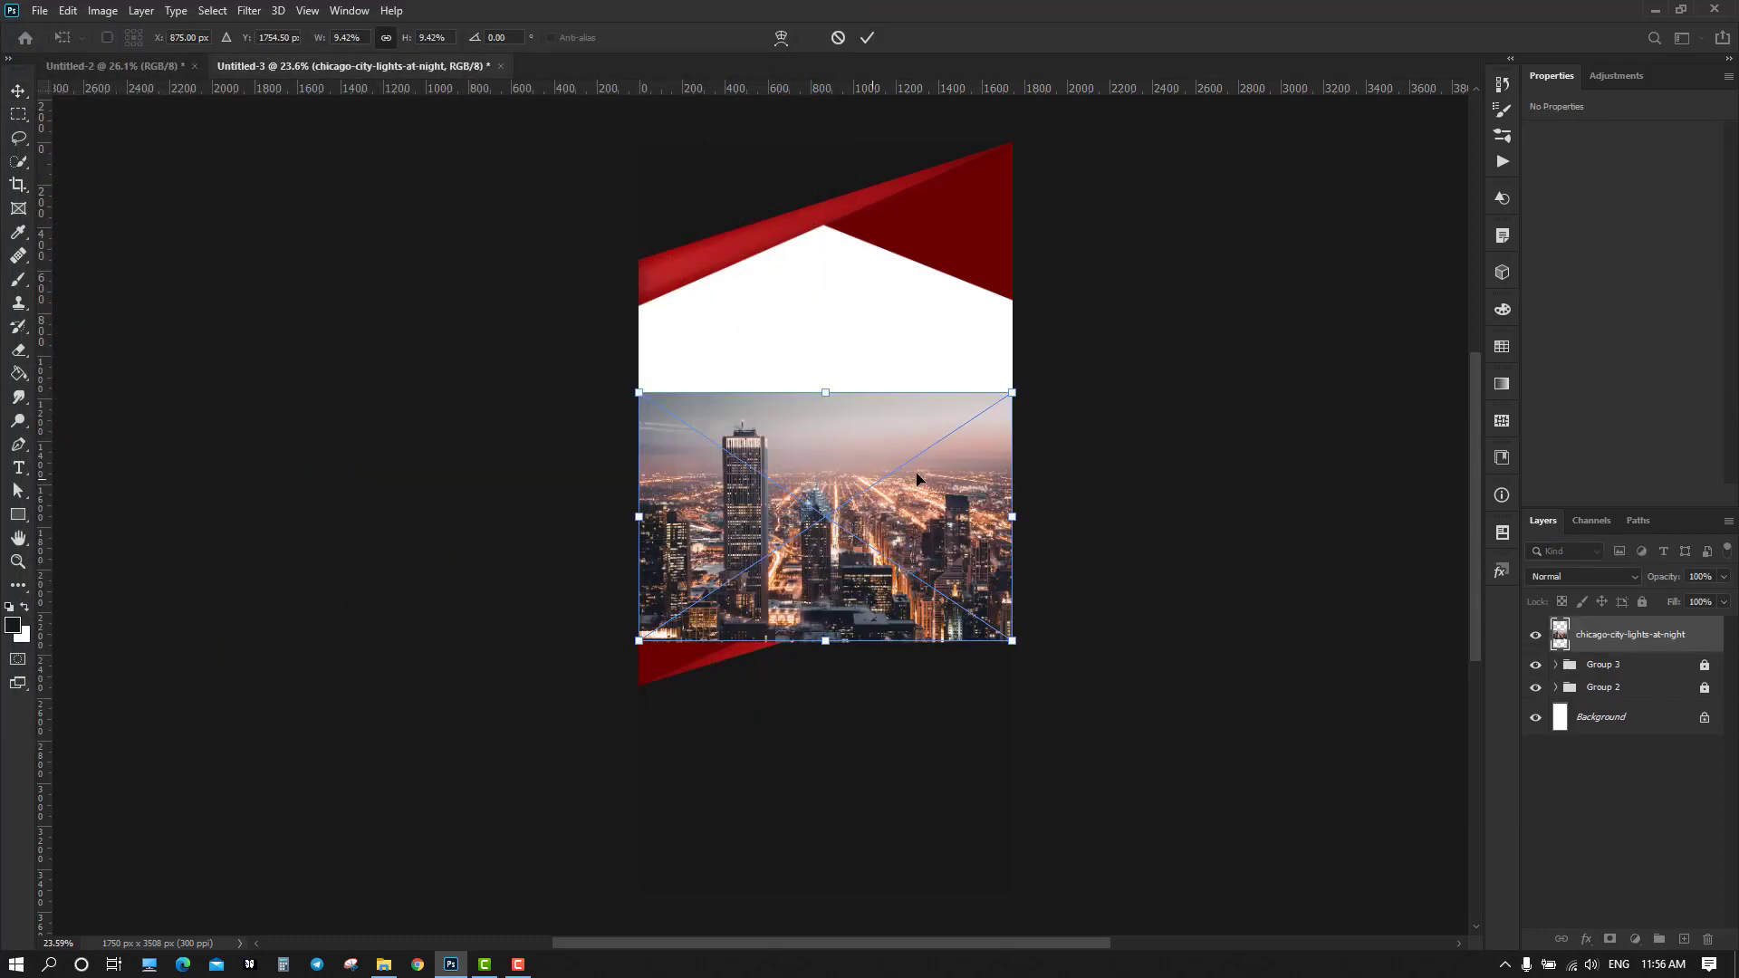
Move and enlarge the city photo to about 2887 × 1926 px across the white hexagonal area, and hide its layer
{"action": "left_click_drag", "start_coordinate": [919, 480], "coordinate": [923, 323]}
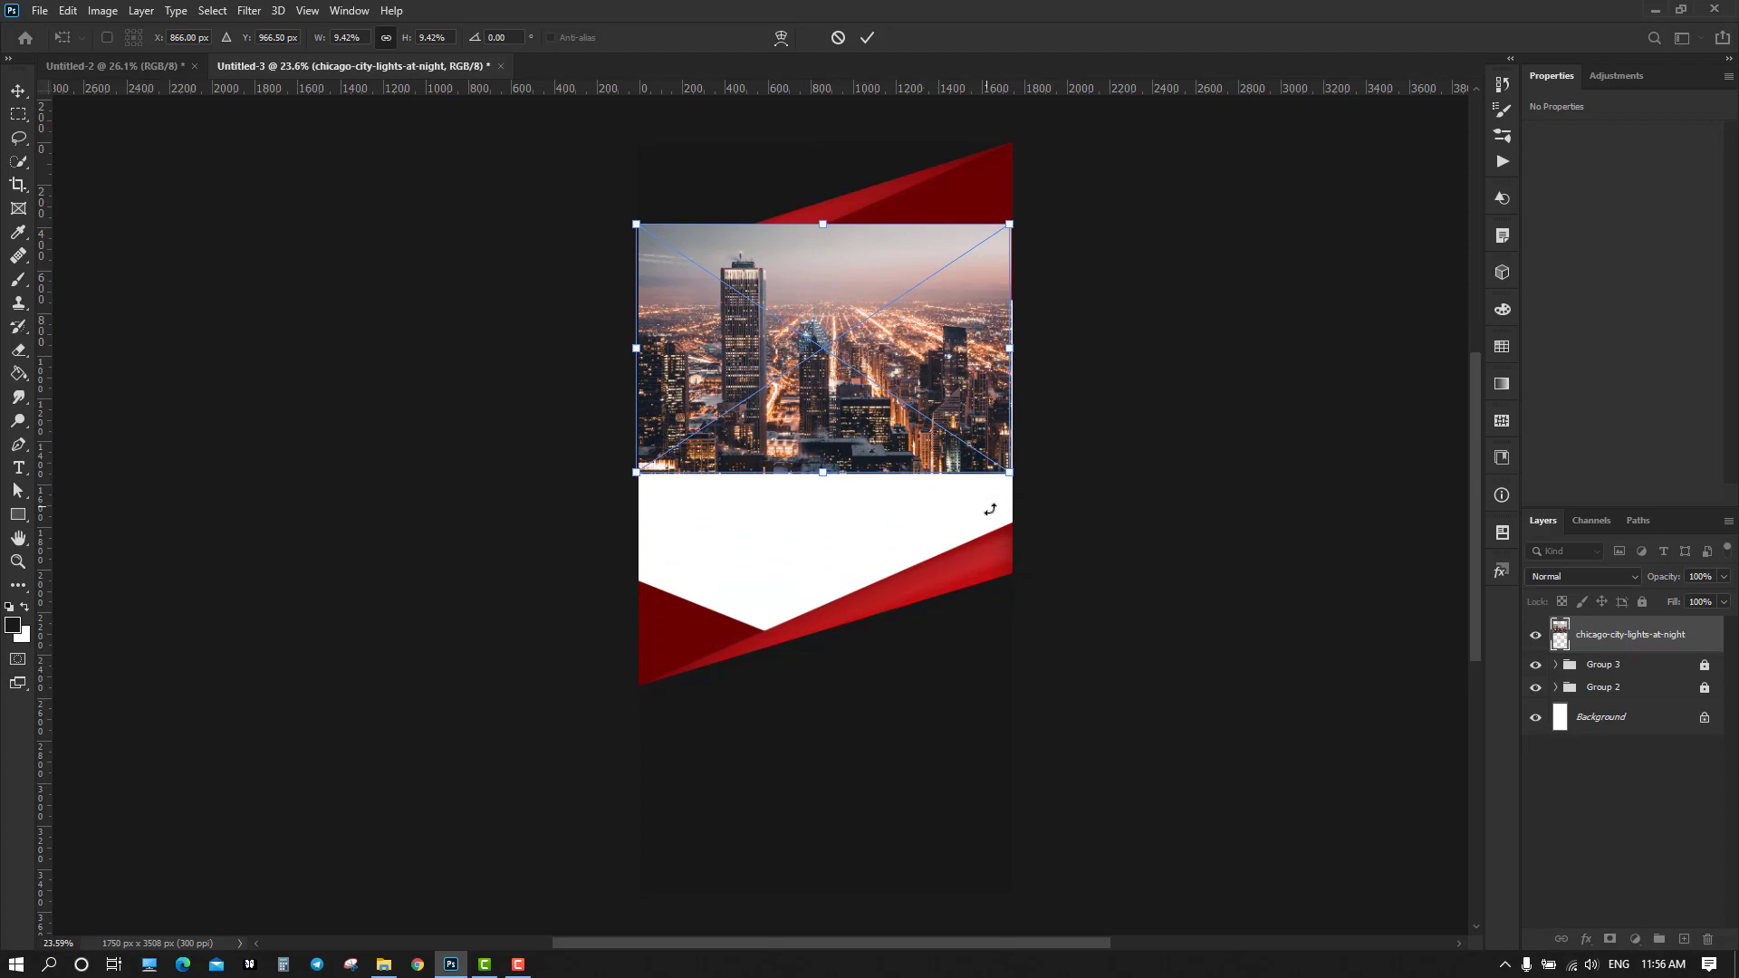
{"action": "left_click_drag", "start_coordinate": [1010, 476], "coordinate": [1112, 541]}
{"action": "left_click_drag", "start_coordinate": [930, 499], "coordinate": [1205, 635]}
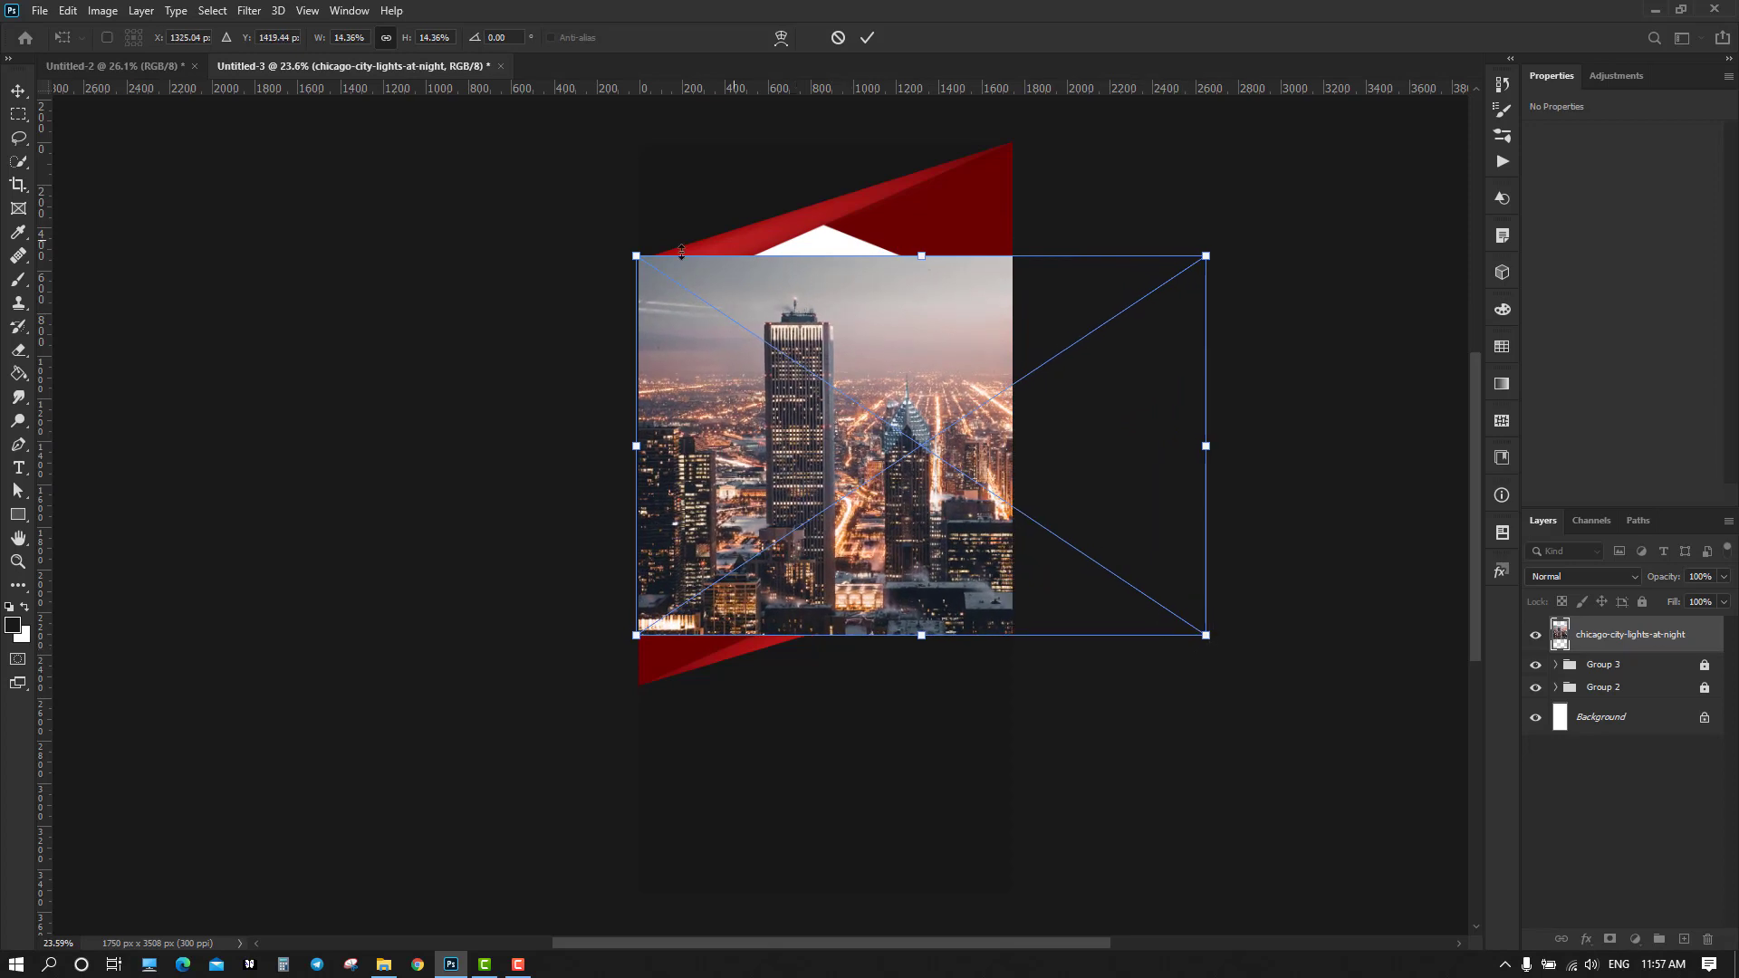
{"action": "left_click_drag", "start_coordinate": [636, 256], "coordinate": [625, 175]}
{"action": "mouse_move", "coordinate": [723, 362]}
{"action": "left_mouse_down"}
{"action": "mouse_move", "coordinate": [733, 324]}
{"action": "mouse_move", "coordinate": [722, 355]}
{"action": "left_mouse_up"}
{"action": "left_click", "coordinate": [868, 38]}
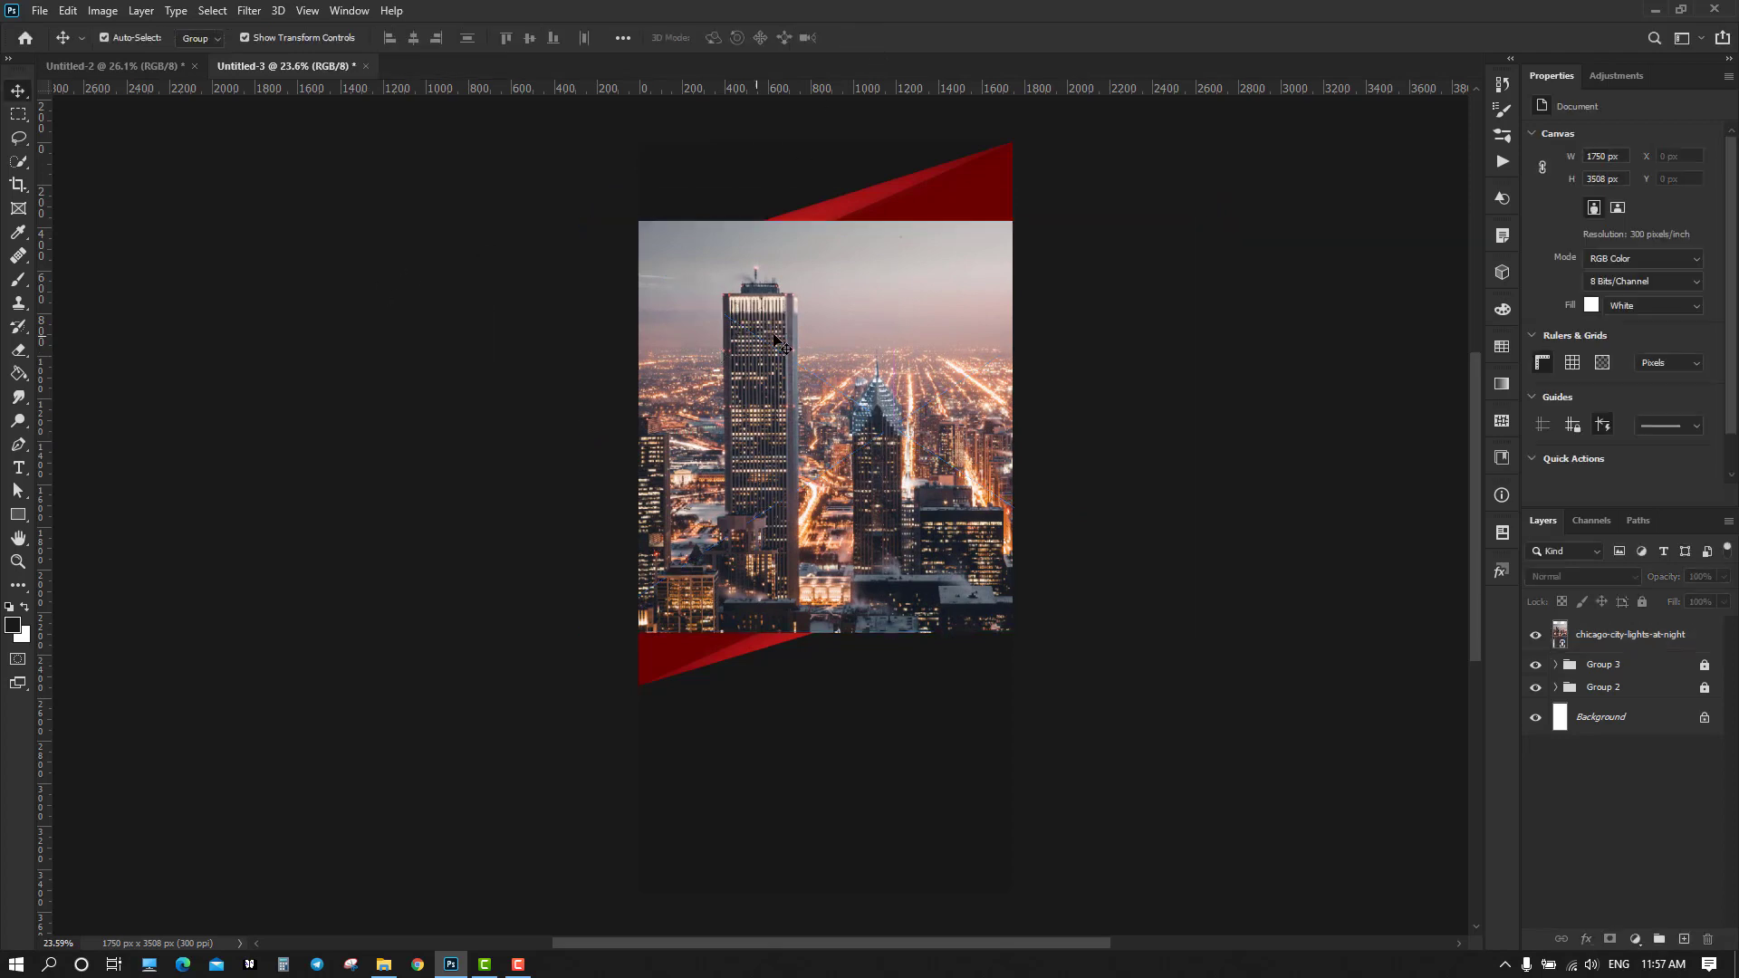
{"action": "left_click", "coordinate": [1535, 637]}
{"action": "left_click", "coordinate": [1300, 648]}
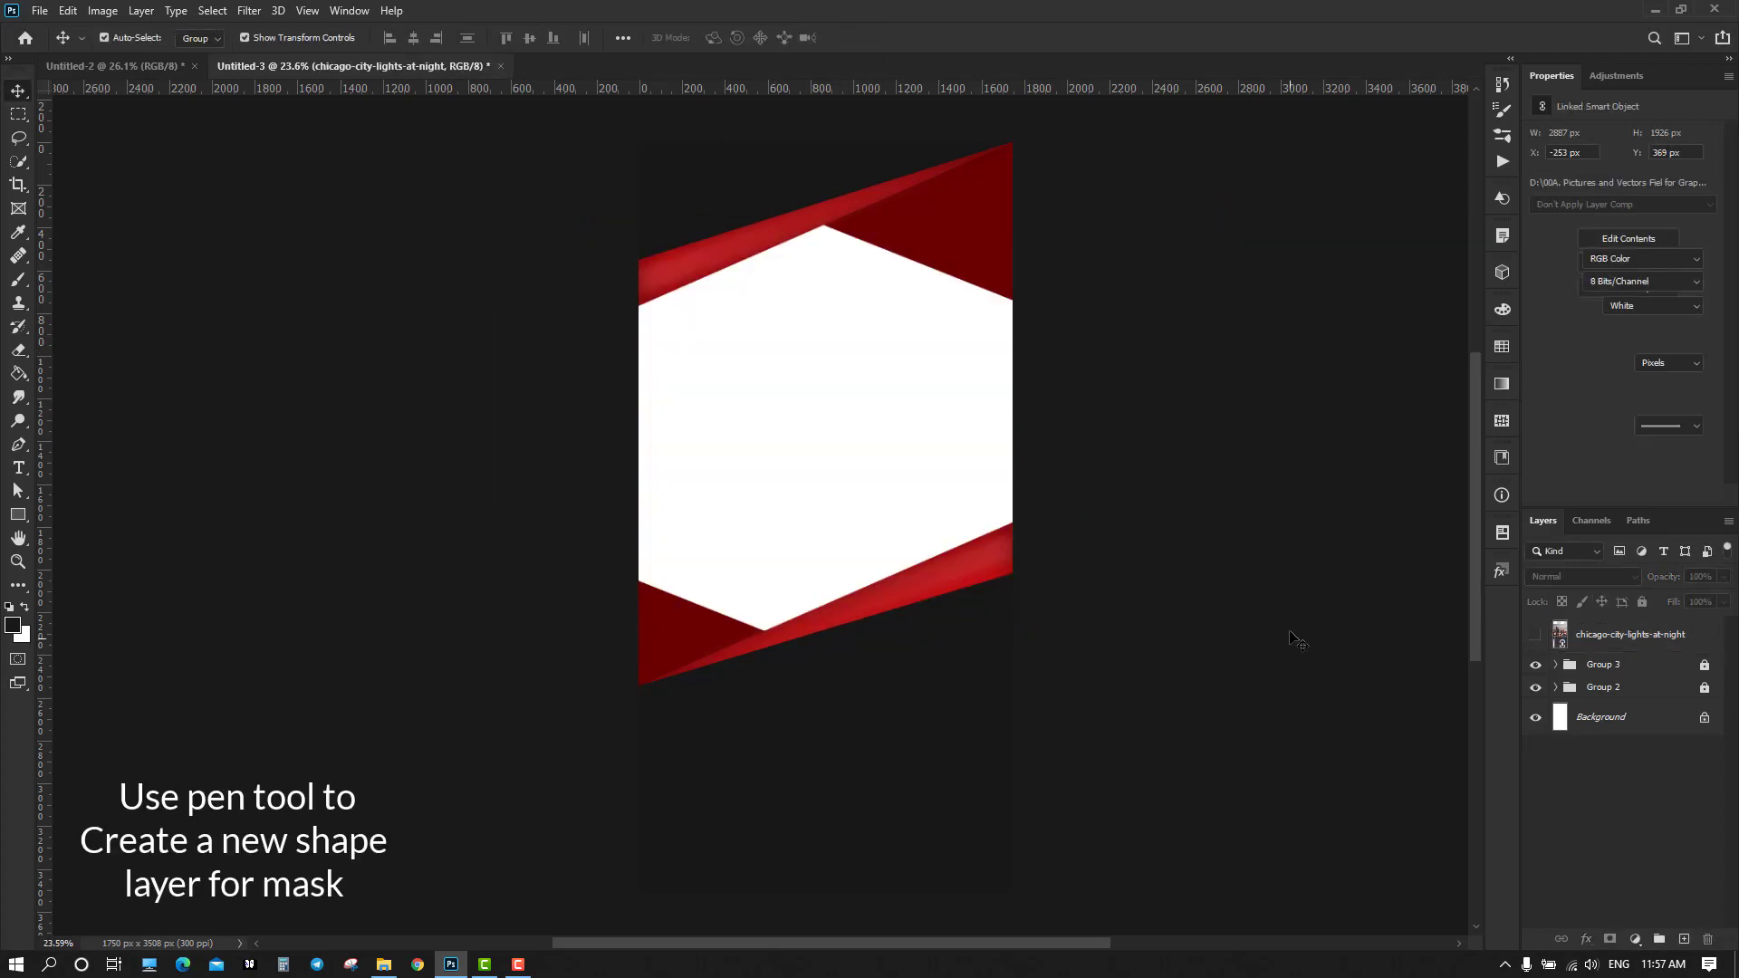
Draw a closed six-point shape with the Pen tool tracing the white hexagonal area, about 1750 × 1940 px
{"action": "left_click", "coordinate": [18, 445]}
{"action": "scroll", "coordinate": [734, 637], "scroll_direction": "up", "scroll_amount": 2}
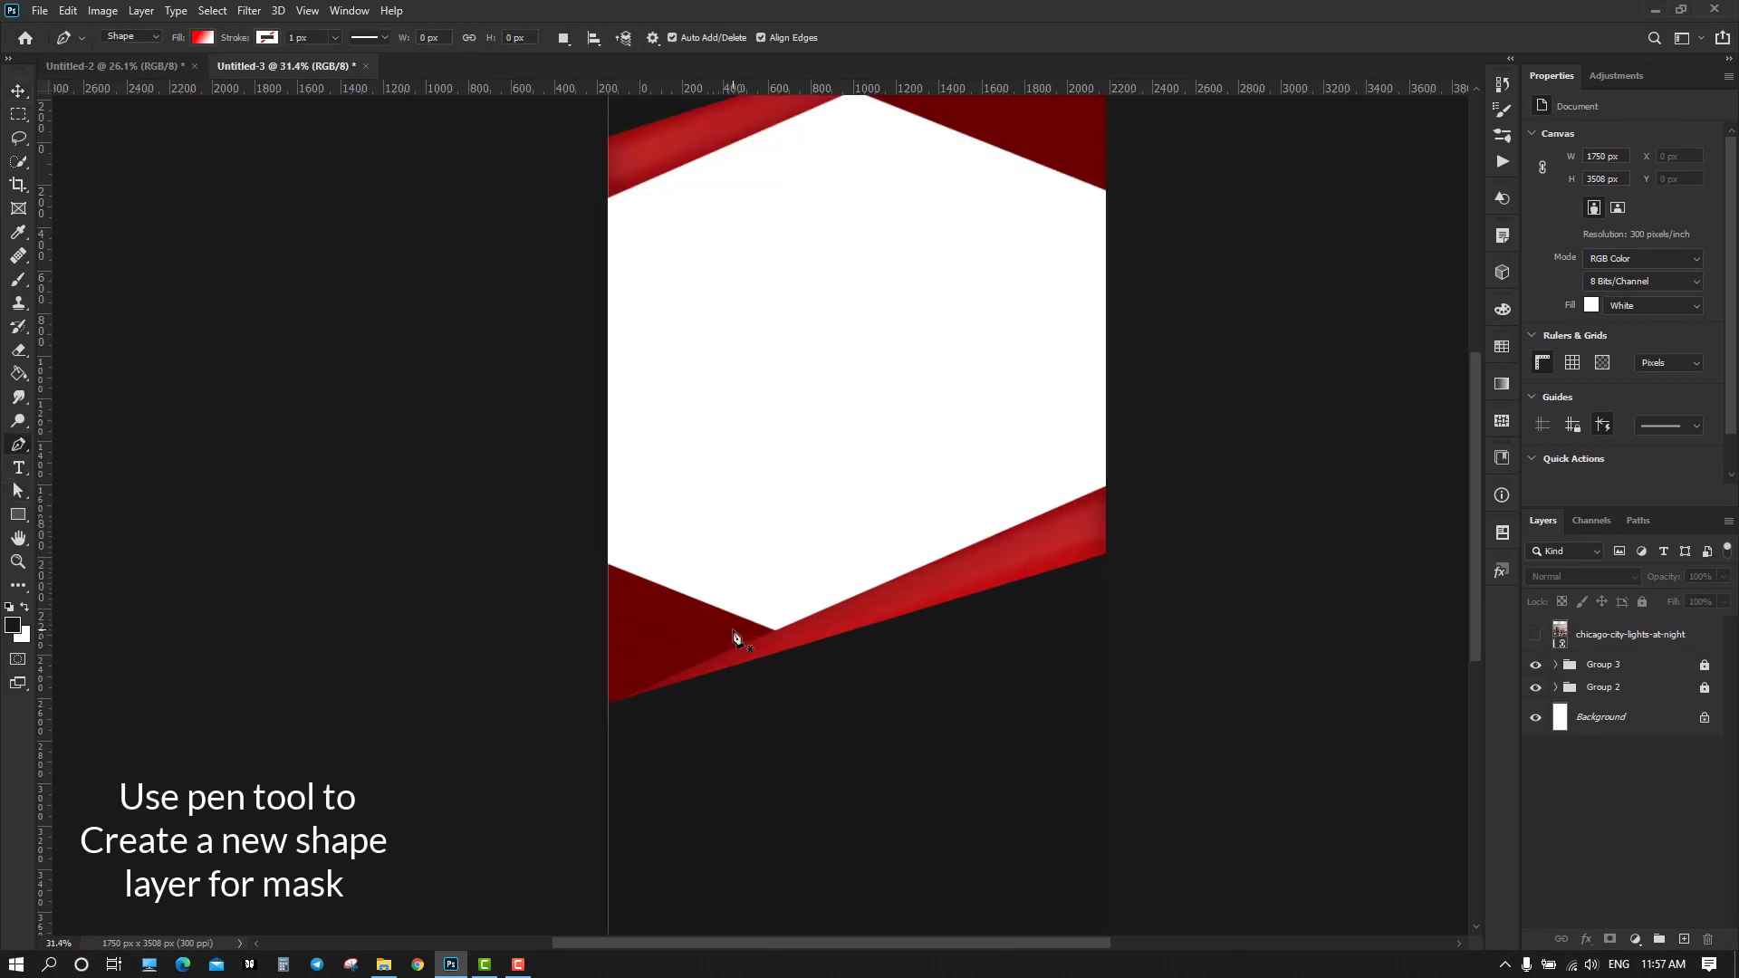
{"action": "scroll", "coordinate": [733, 637], "scroll_direction": "up", "scroll_amount": 3}
{"action": "left_click", "coordinate": [806, 635]}
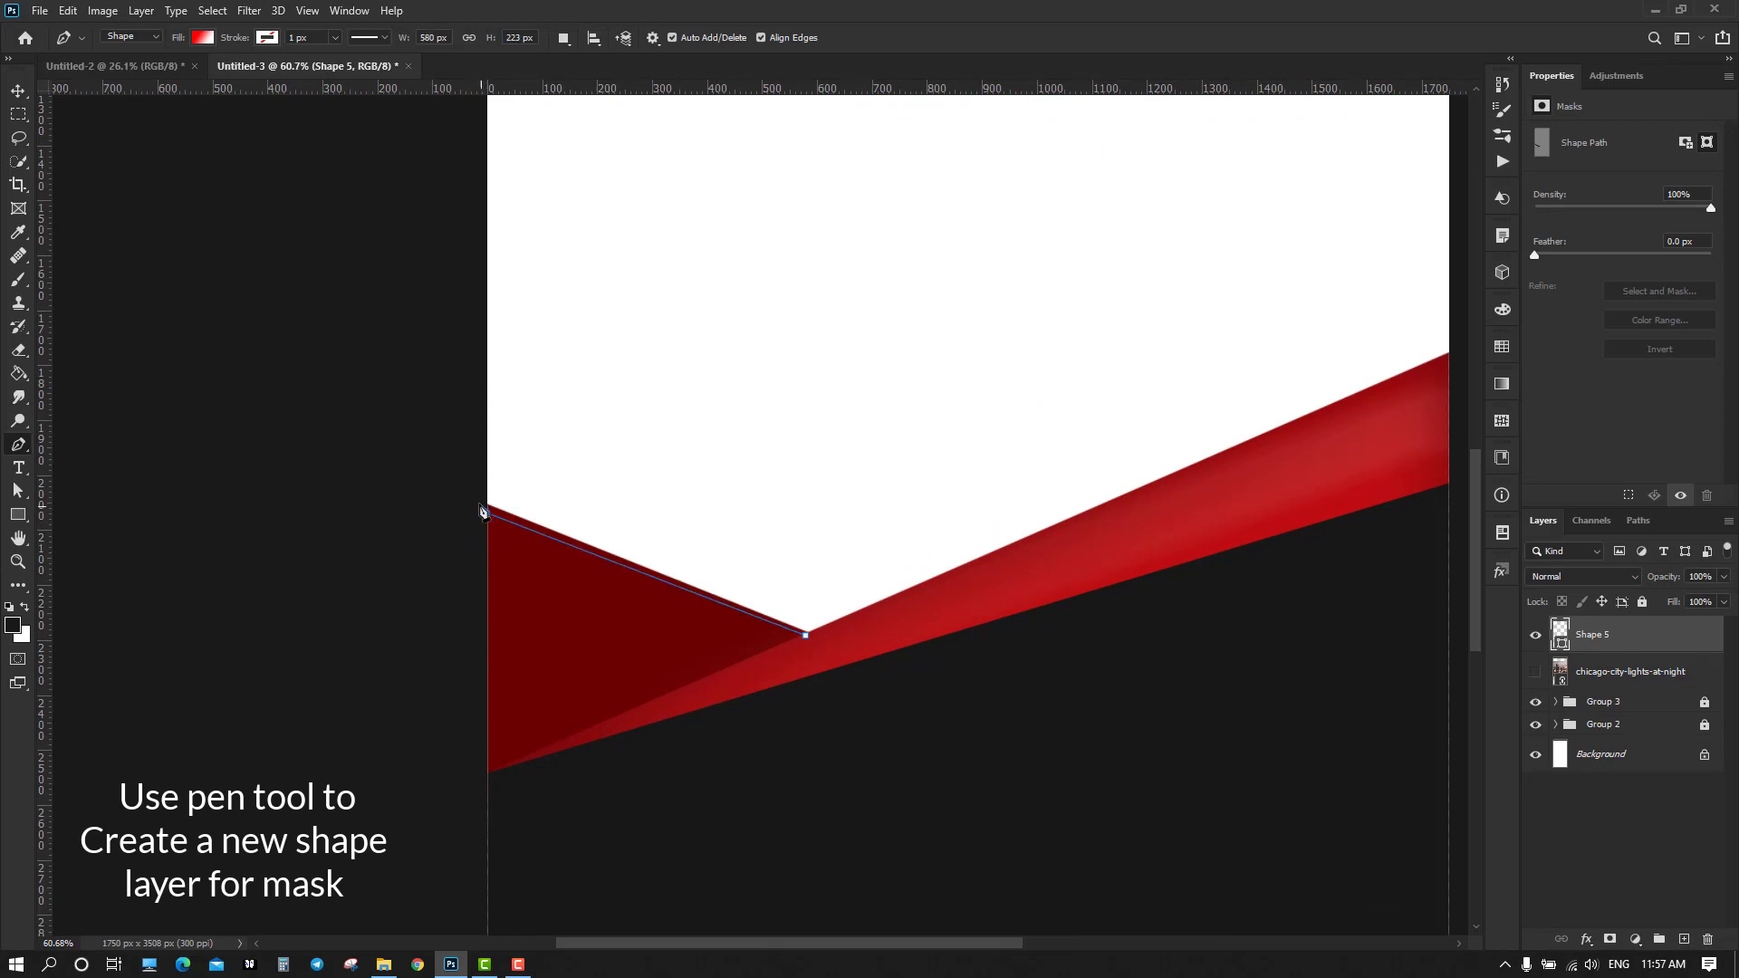
{"action": "scroll", "coordinate": [526, 328], "scroll_direction": "up", "scroll_amount": 1}
{"action": "scroll", "coordinate": [571, 306], "scroll_direction": "down", "scroll_amount": 2}
{"action": "left_click_drag", "start_coordinate": [673, 243], "coordinate": [693, 698]}
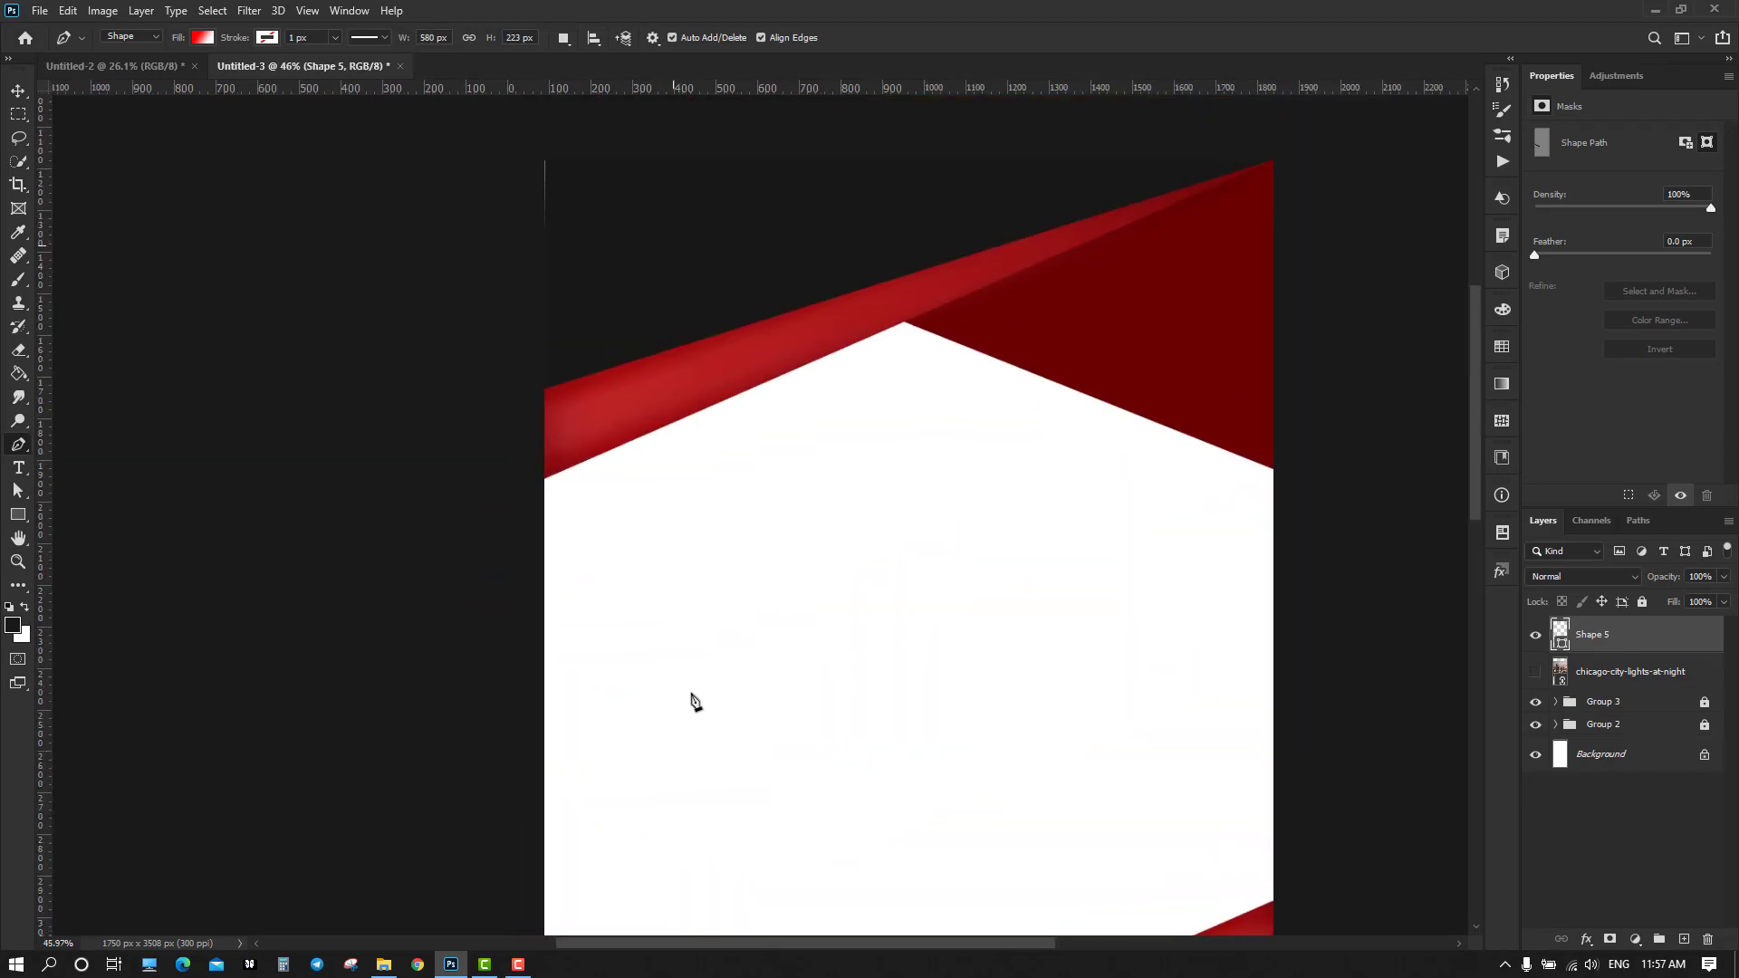
{"action": "left_click", "coordinate": [546, 472]}
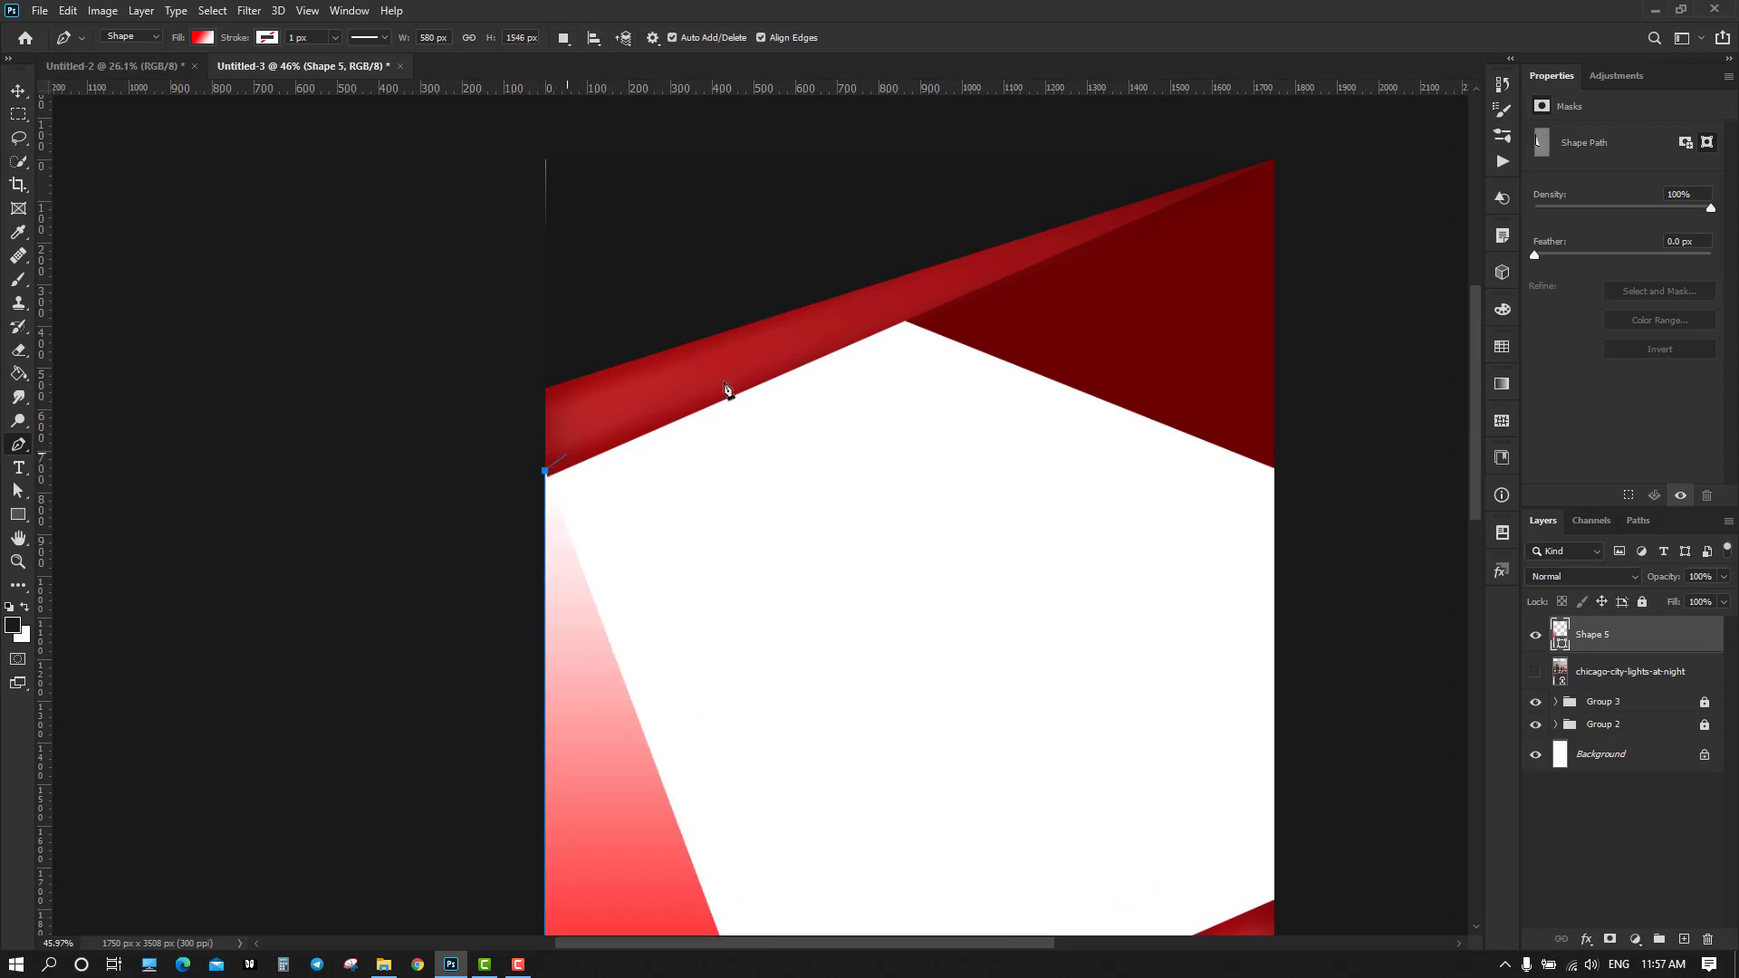
{"action": "left_click", "coordinate": [920, 313]}
{"action": "scroll", "coordinate": [1084, 362], "scroll_direction": "down", "scroll_amount": 3}
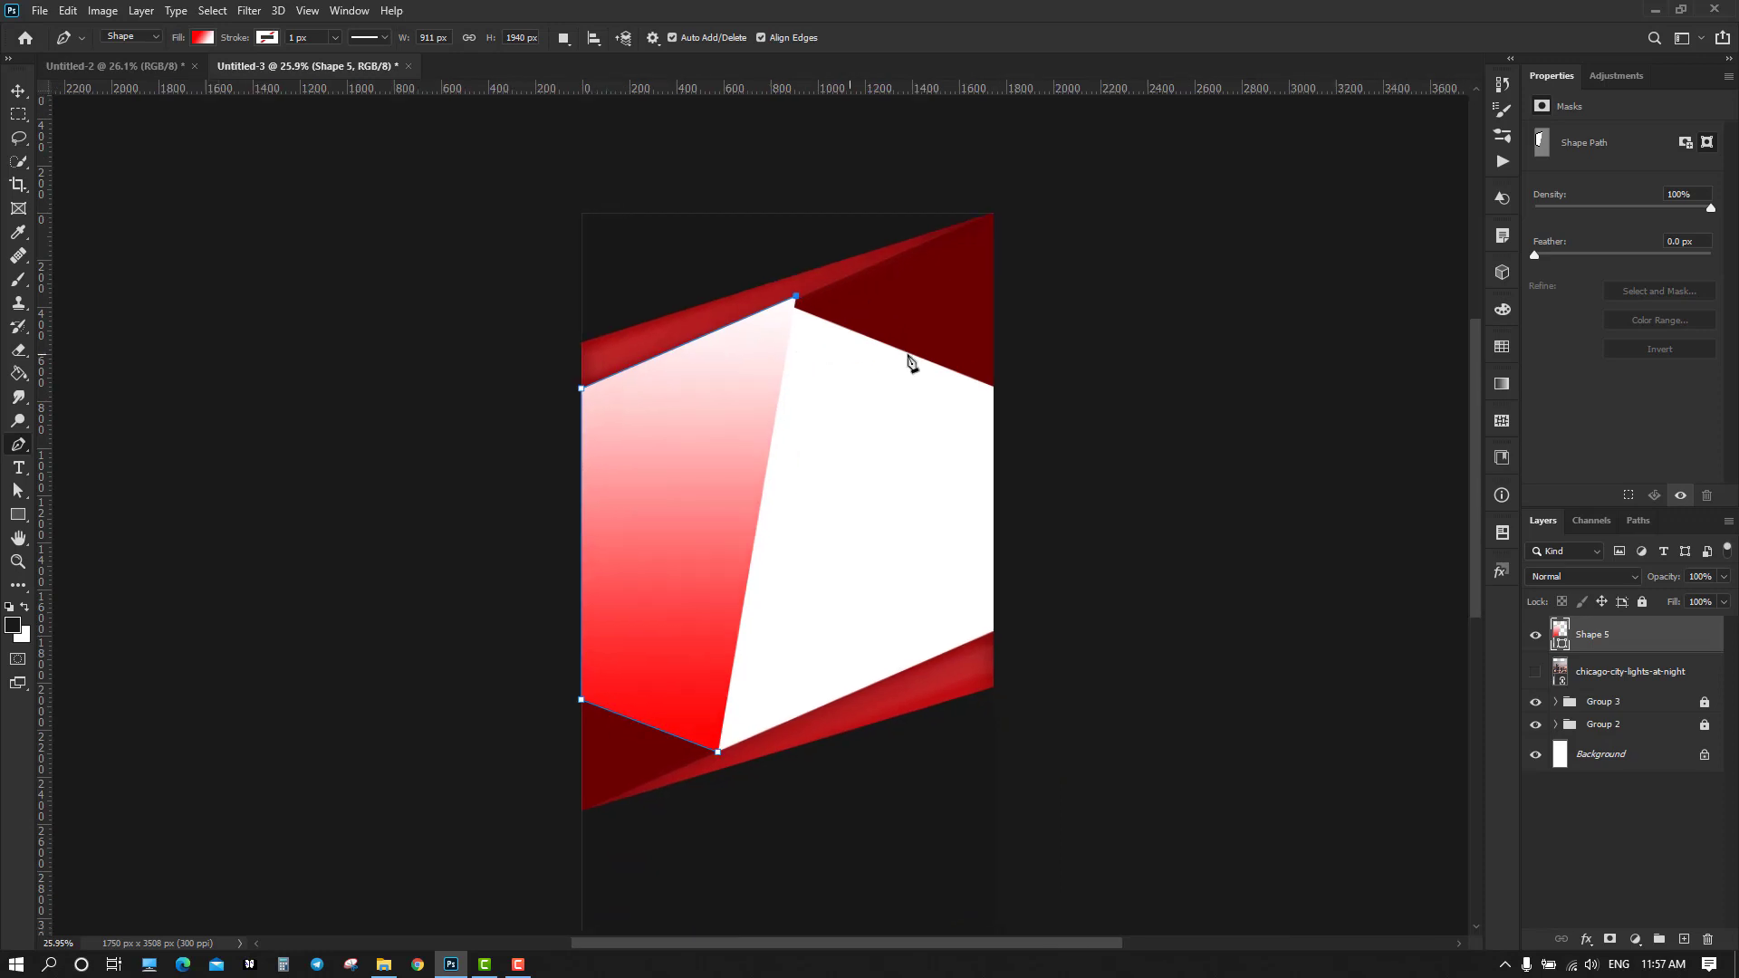
{"action": "left_click", "coordinate": [993, 380]}
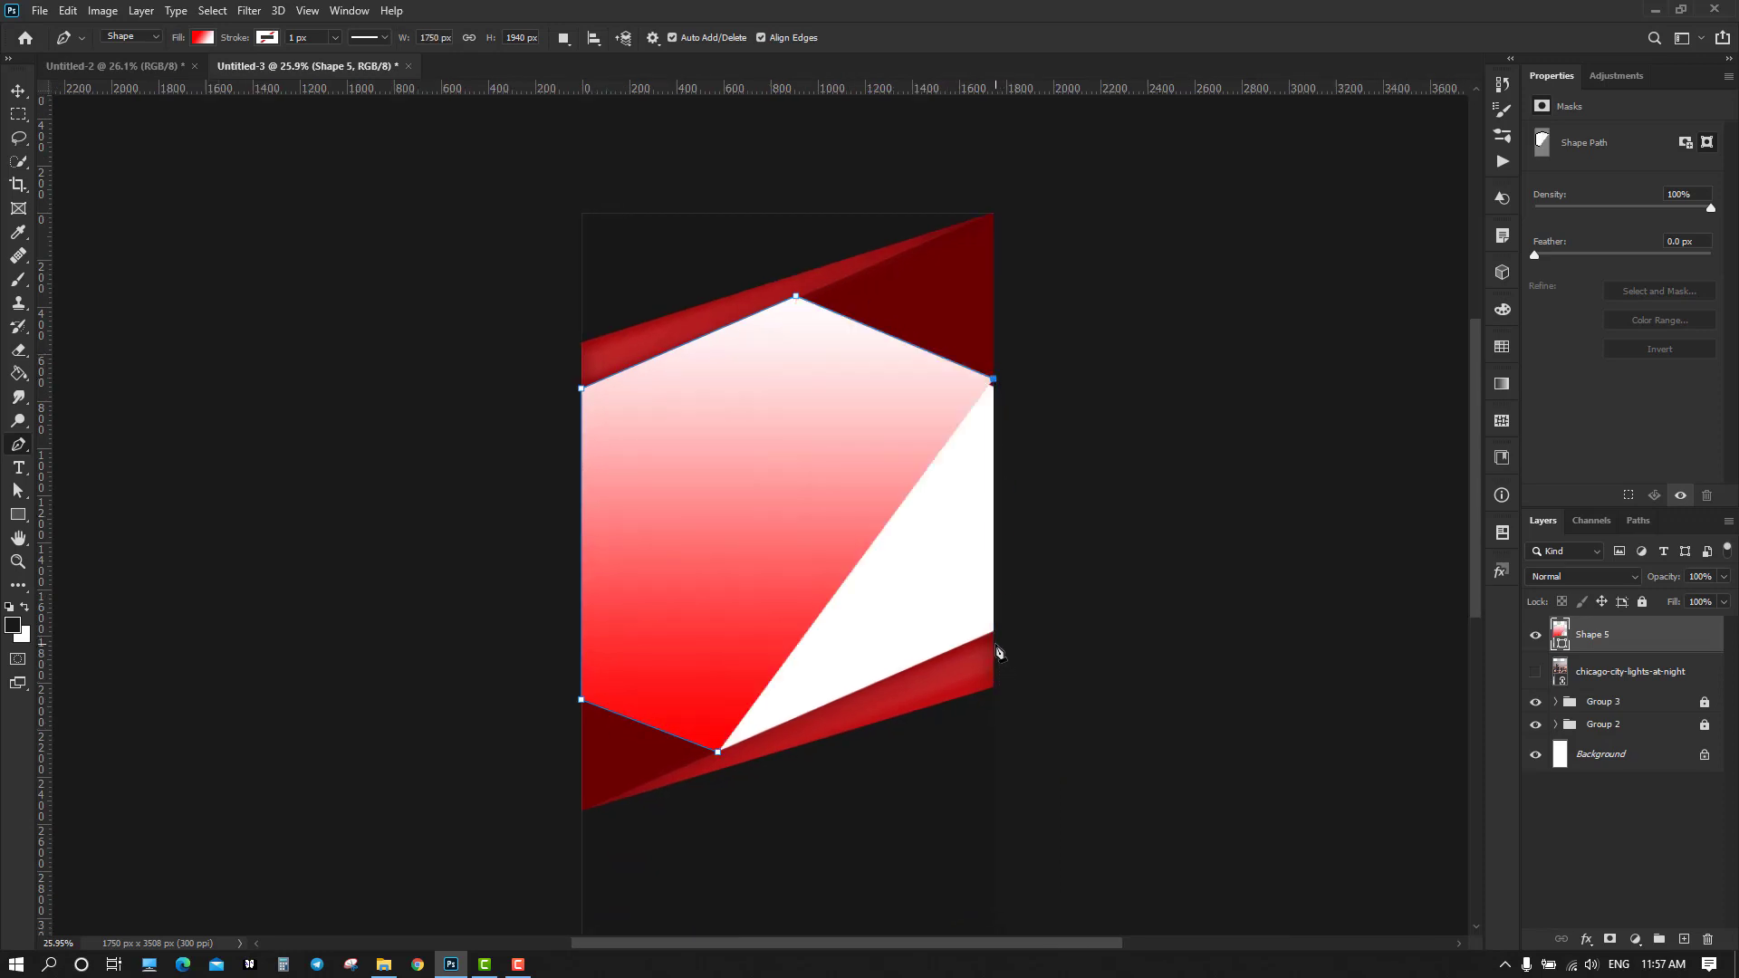
{"action": "left_click", "coordinate": [994, 644]}
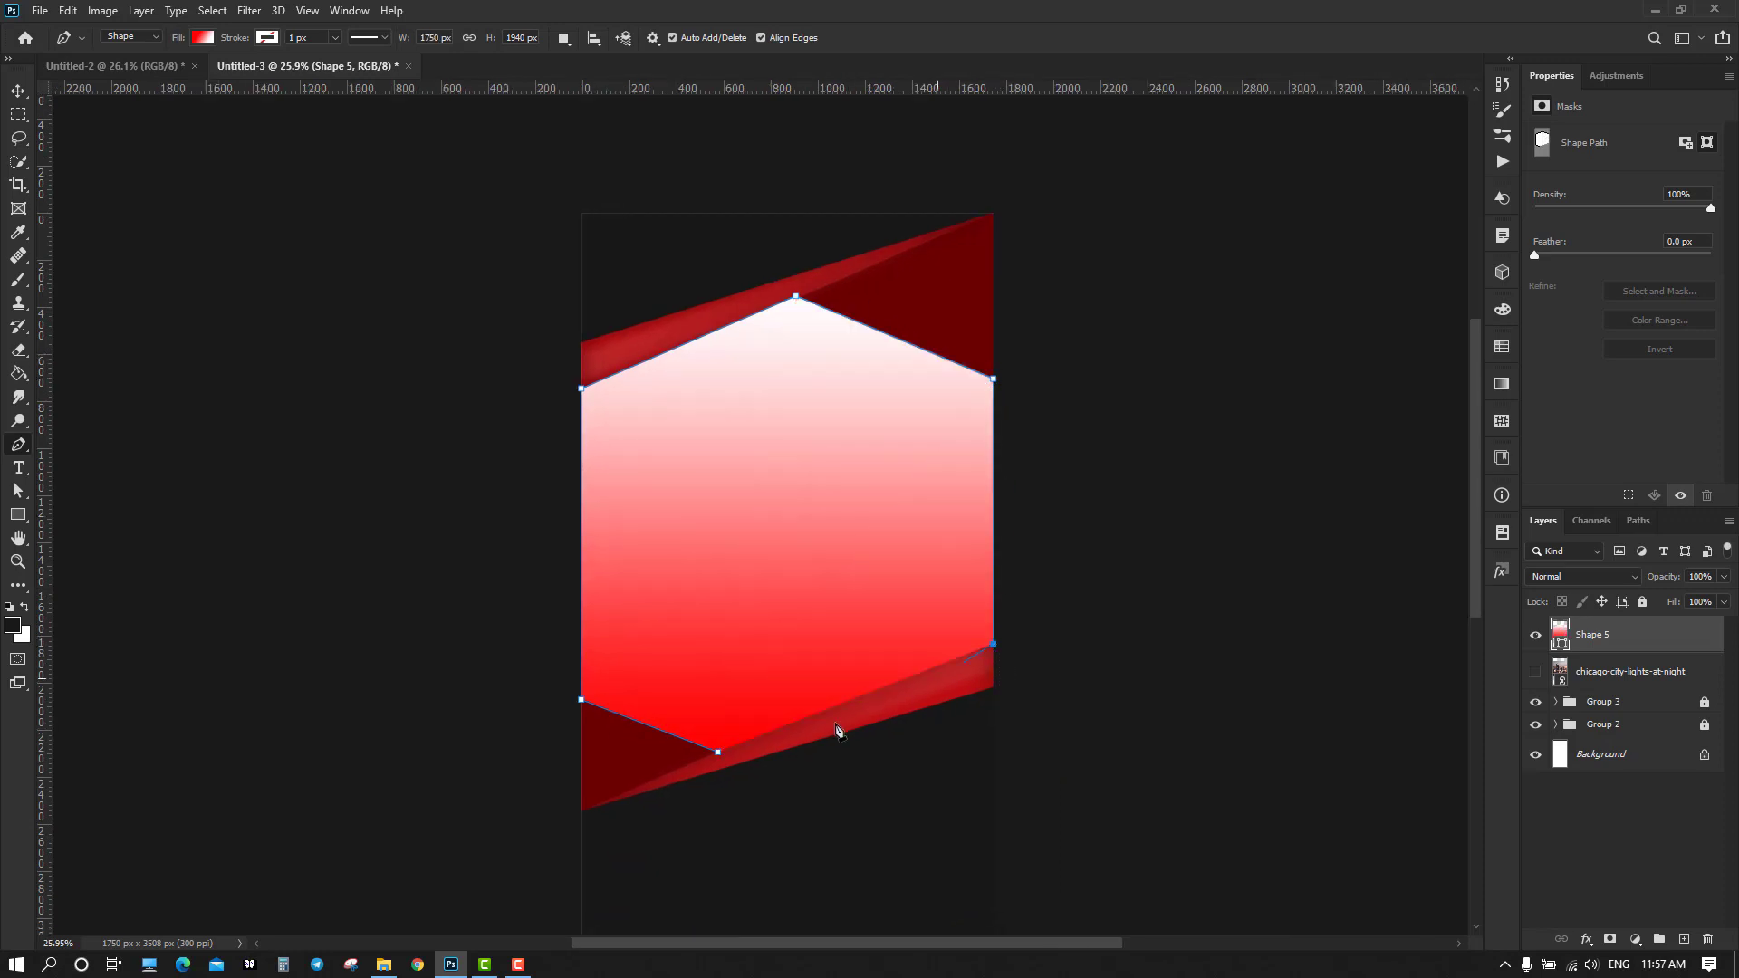
{"action": "left_click", "coordinate": [718, 757]}
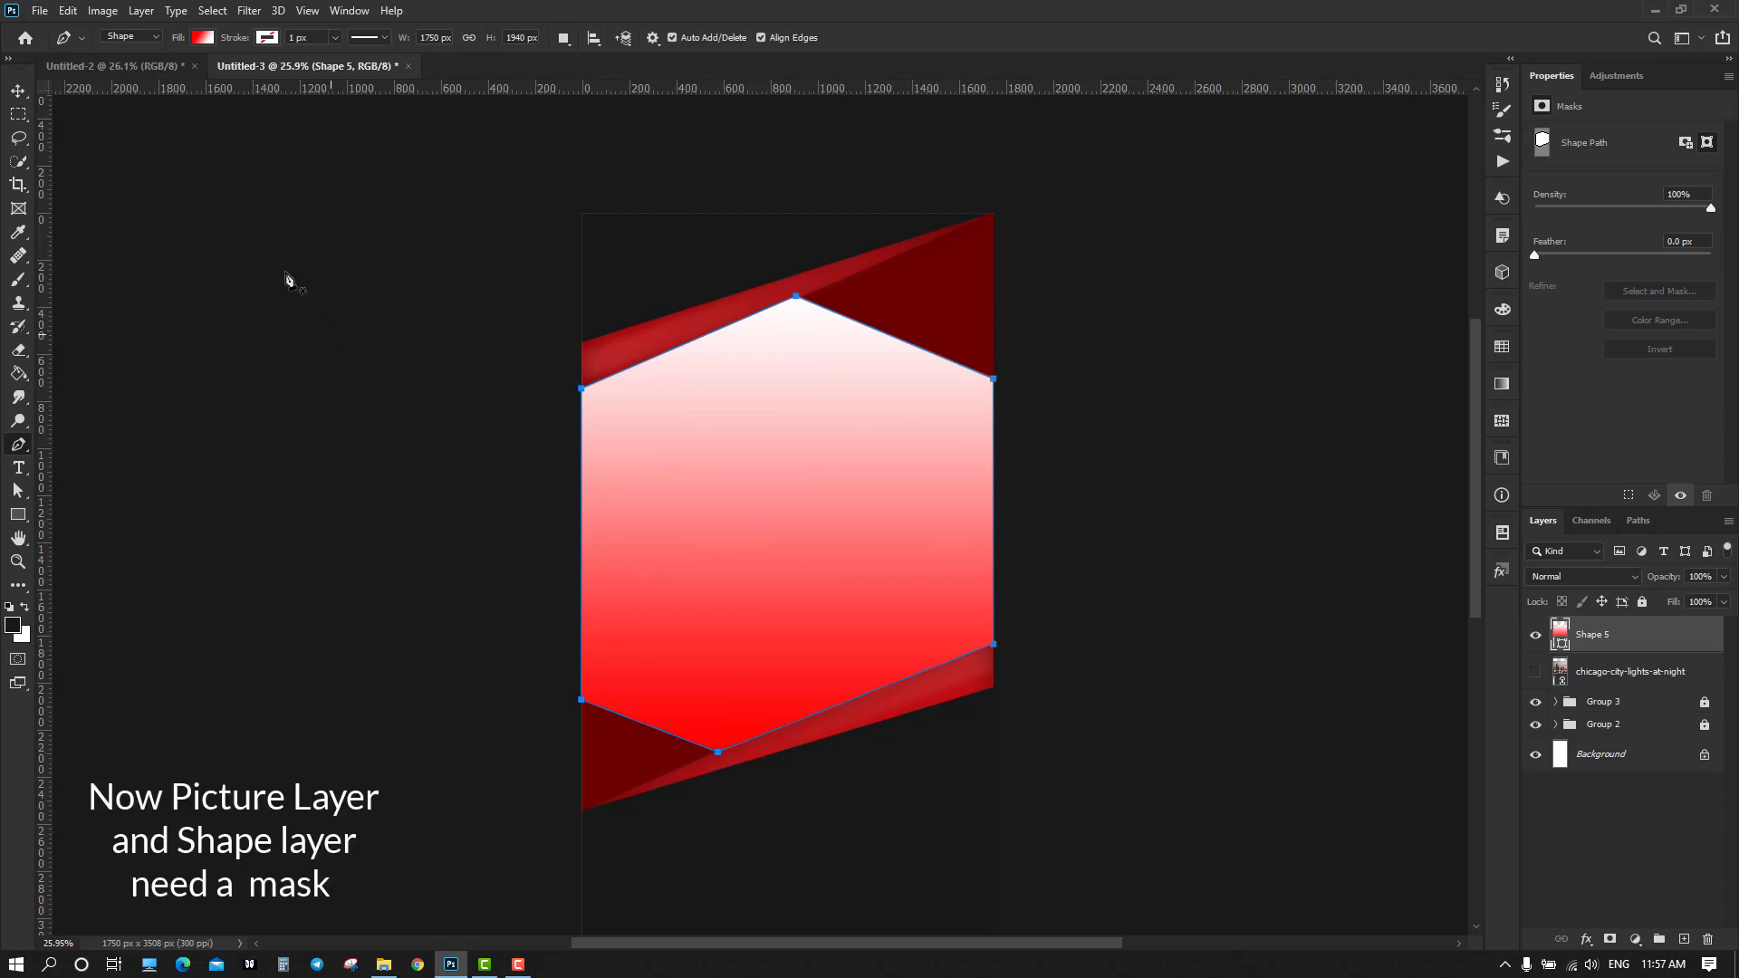
{"action": "left_click", "coordinate": [18, 91]}
{"action": "left_click", "coordinate": [163, 245]}
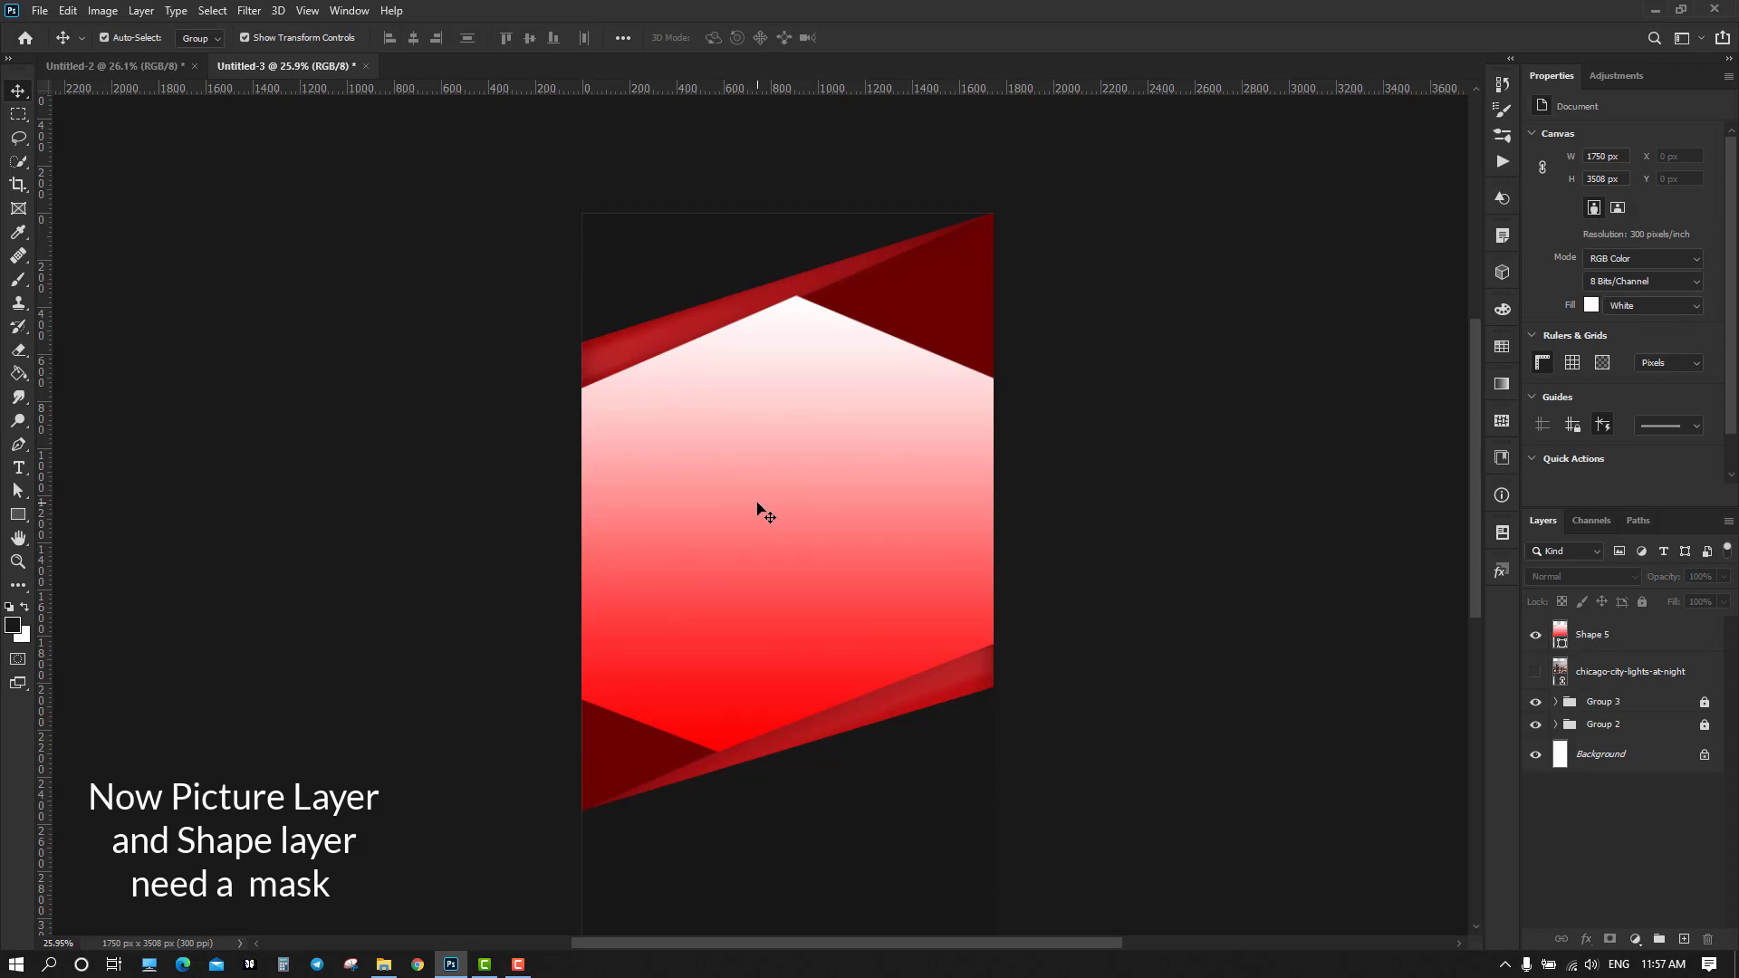
Show the chicago-city-lights-at-night layer and move it above Shape 5 in the layer order
{"action": "left_click", "coordinate": [1536, 672]}
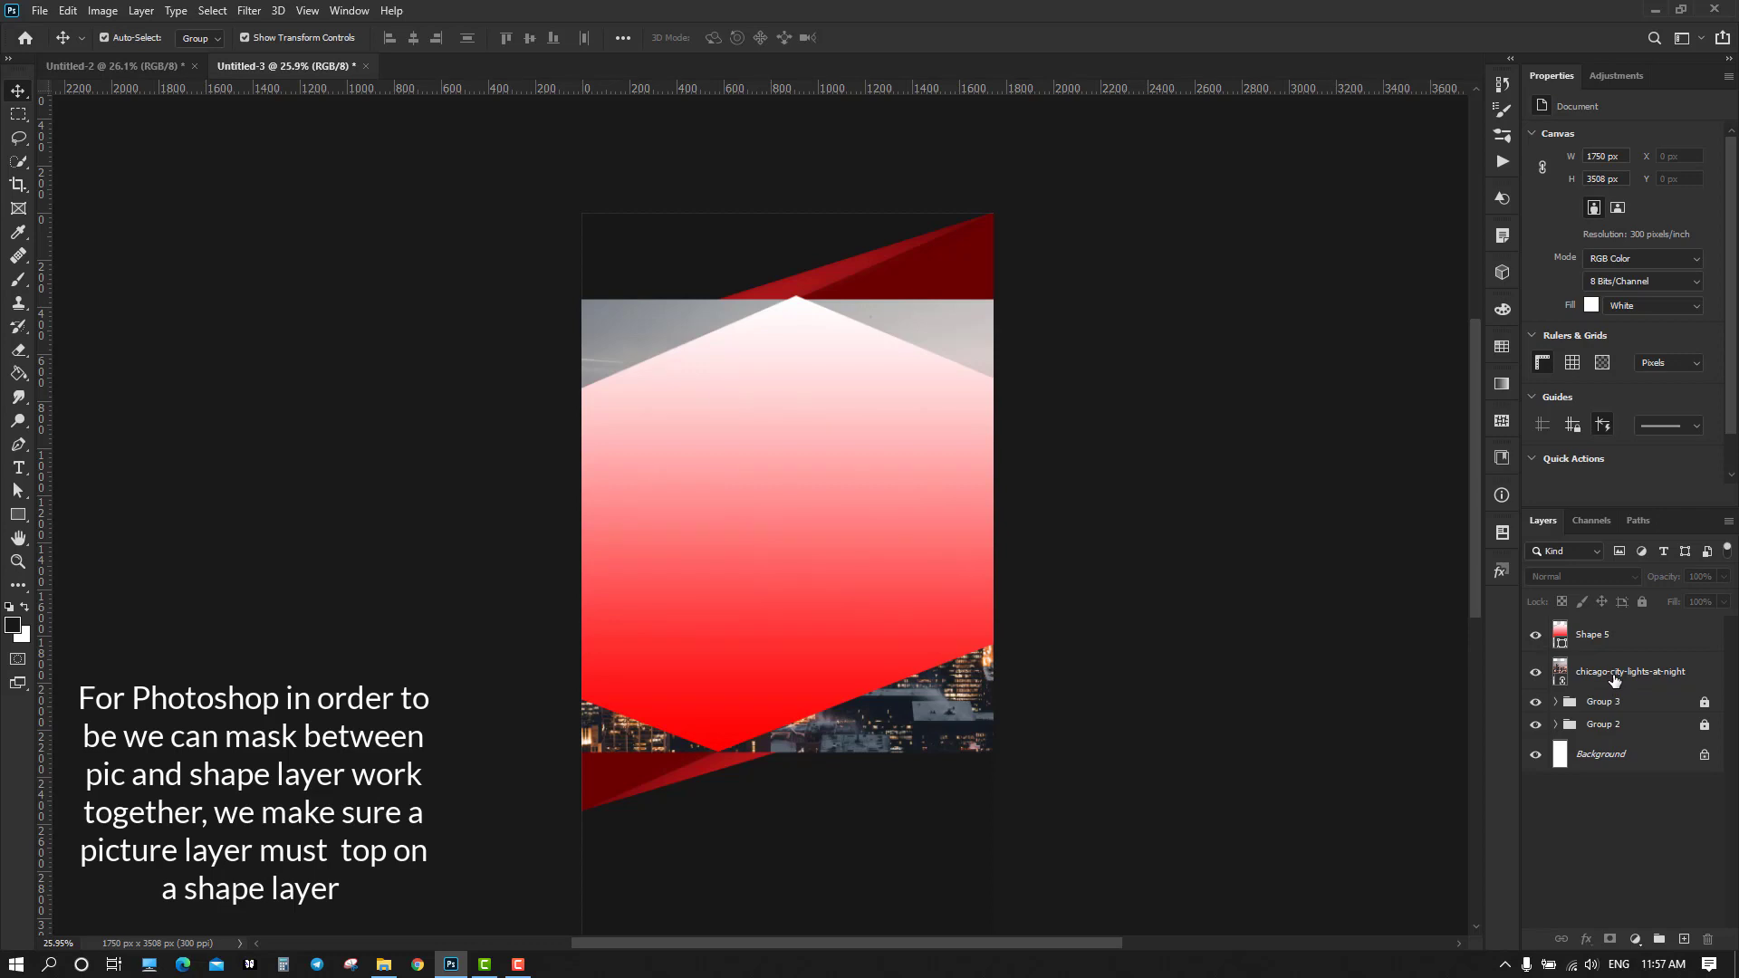
{"action": "left_click", "coordinate": [1615, 682]}
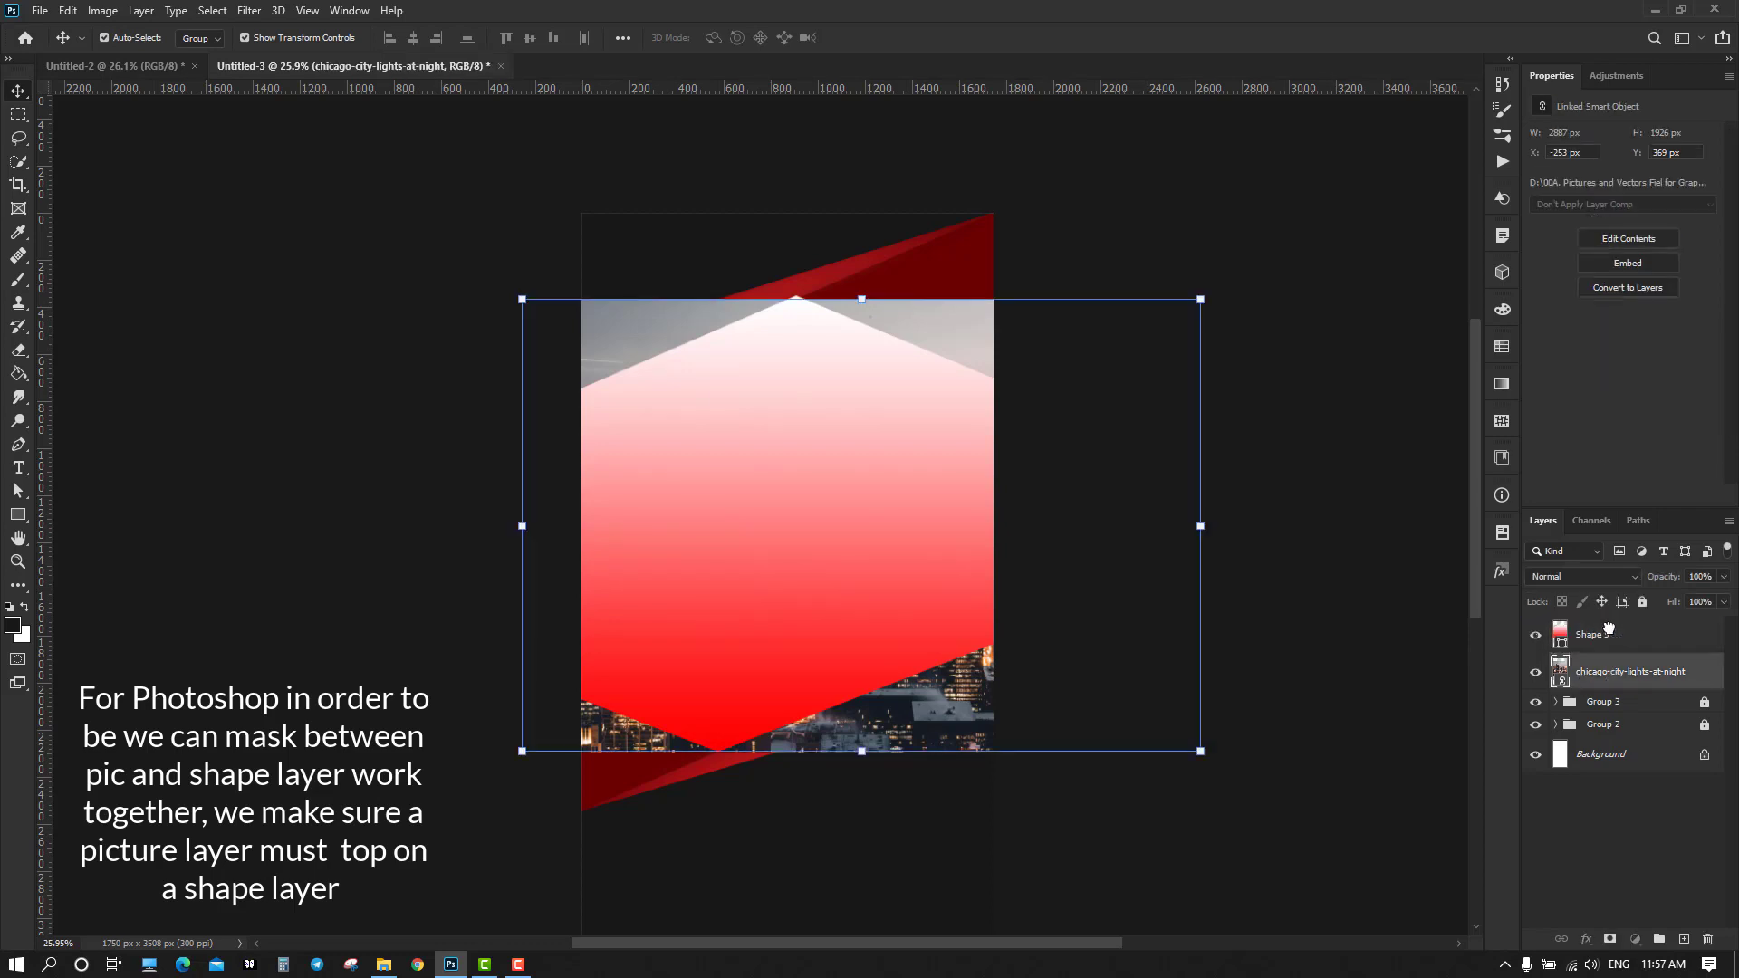
{"action": "left_click_drag", "start_coordinate": [1608, 627], "coordinate": [1608, 635]}
{"action": "left_click", "coordinate": [1372, 548]}
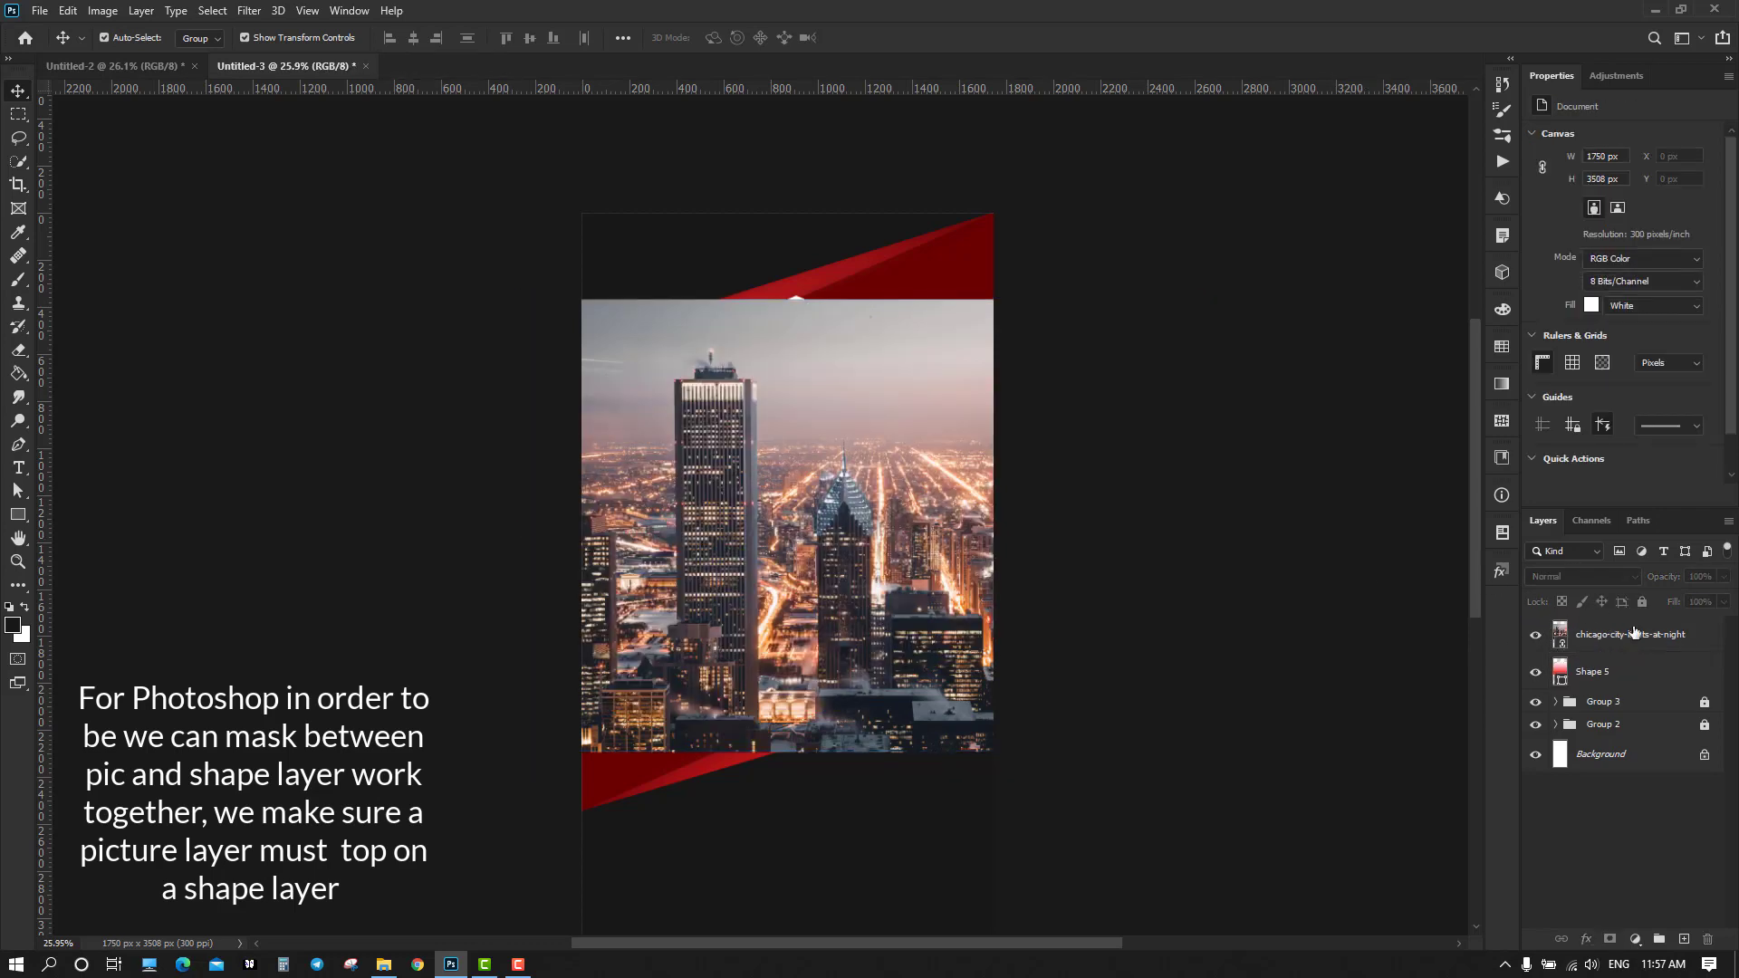
Clip the city photo layer to the hexagonal Shape 5 with a clipping mask
{"action": "left_click", "coordinate": [1631, 643]}
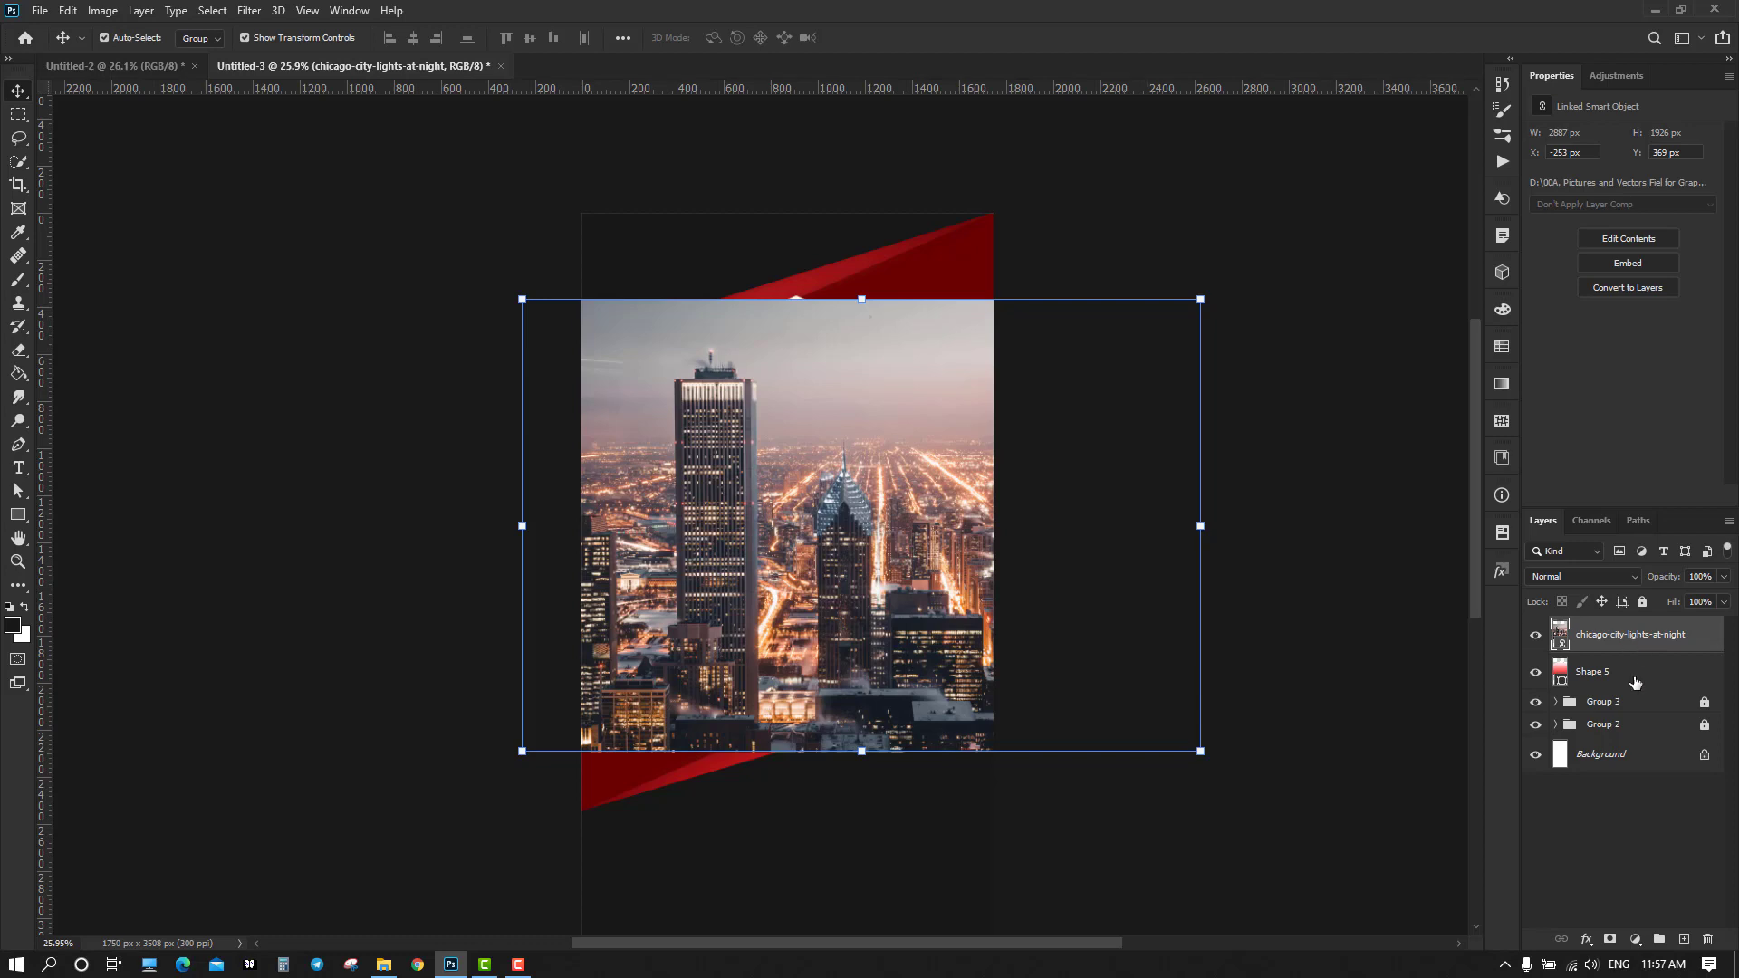
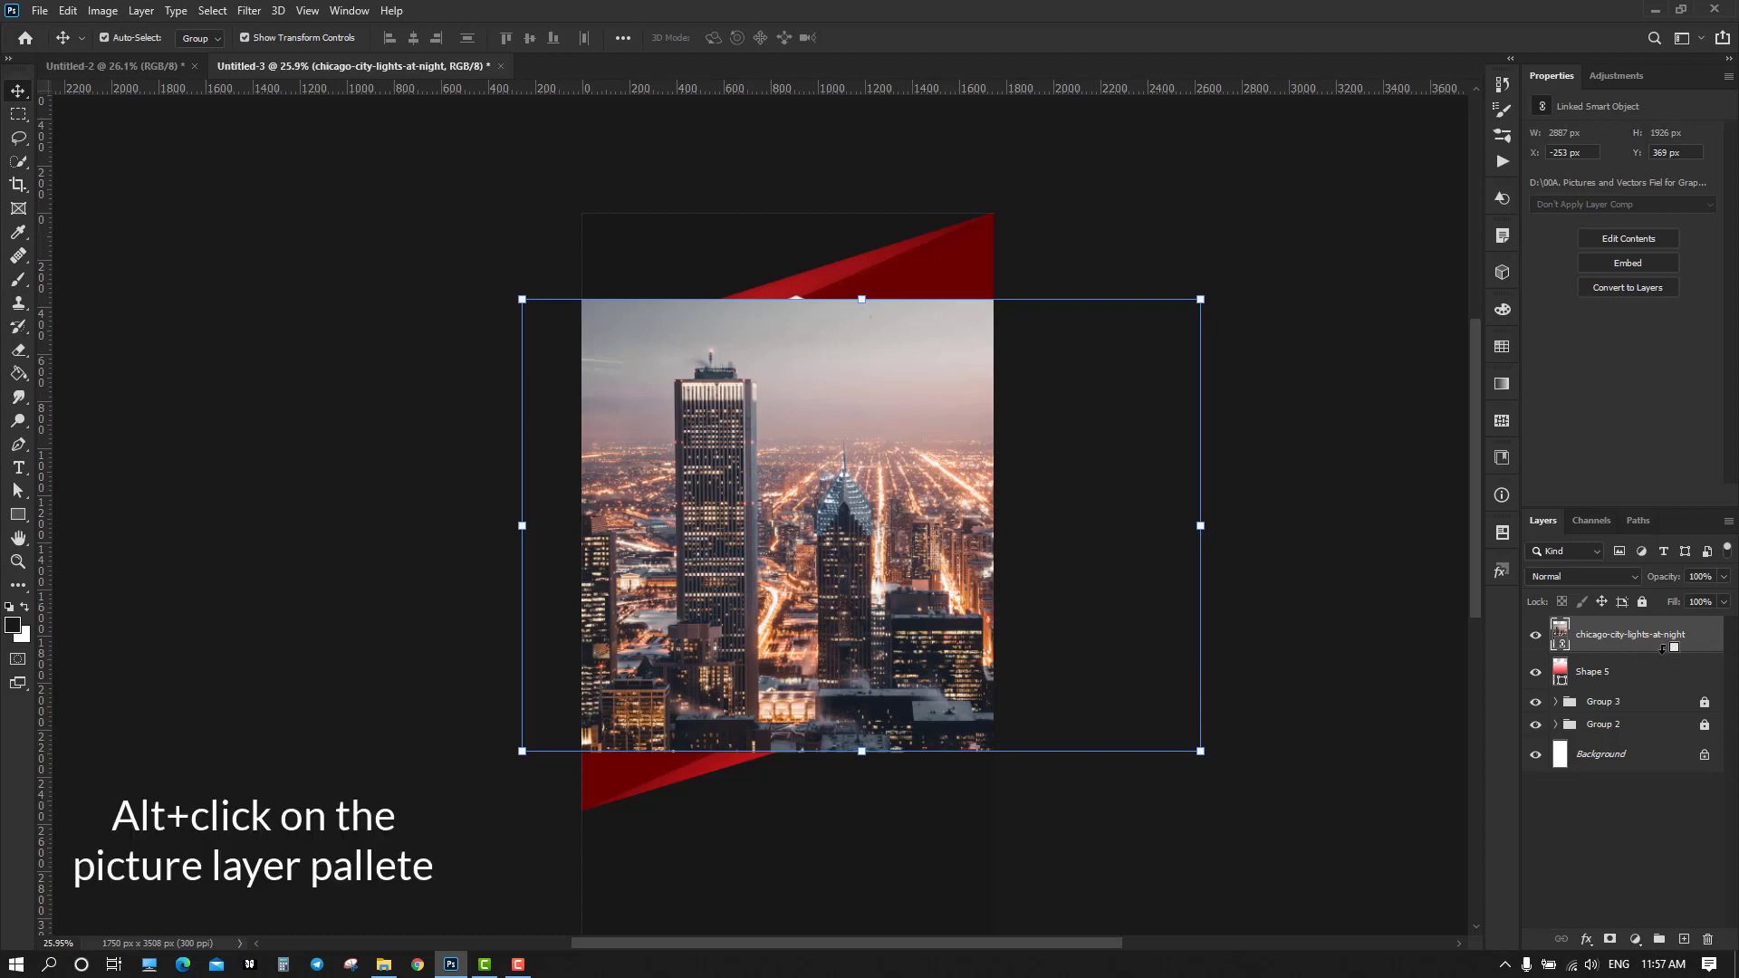
{"action": "left_click", "coordinate": [1663, 651], "text": "alt"}
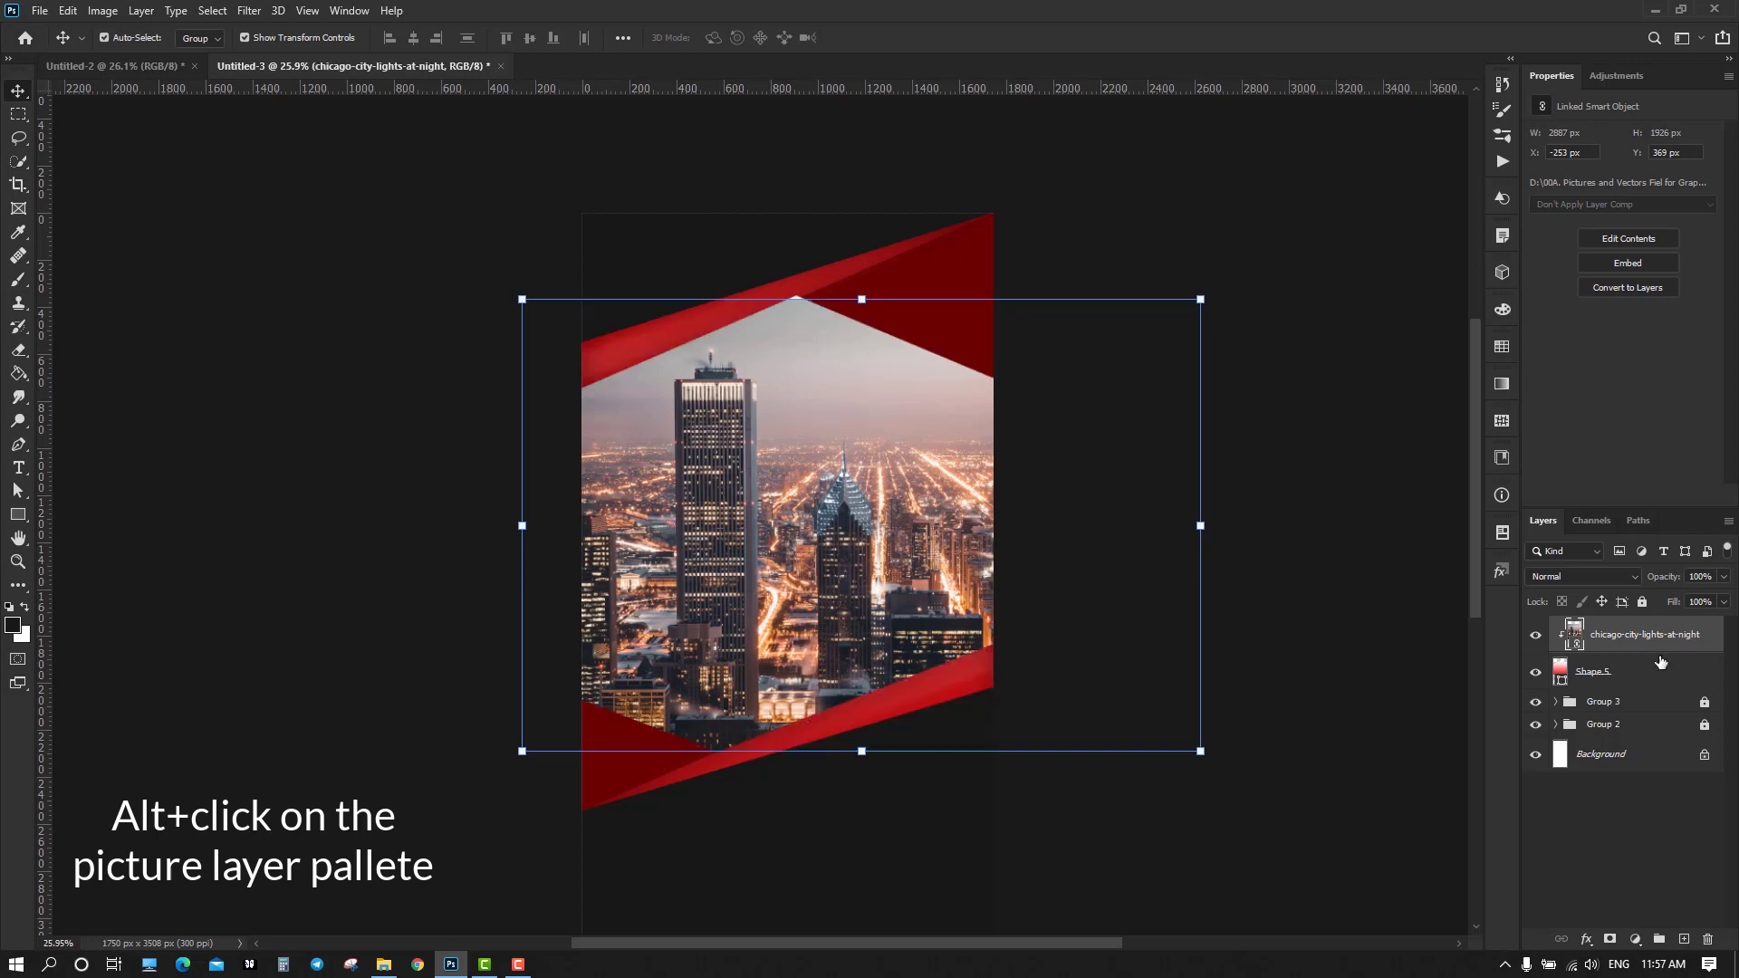
{"action": "left_click", "coordinate": [1264, 409]}
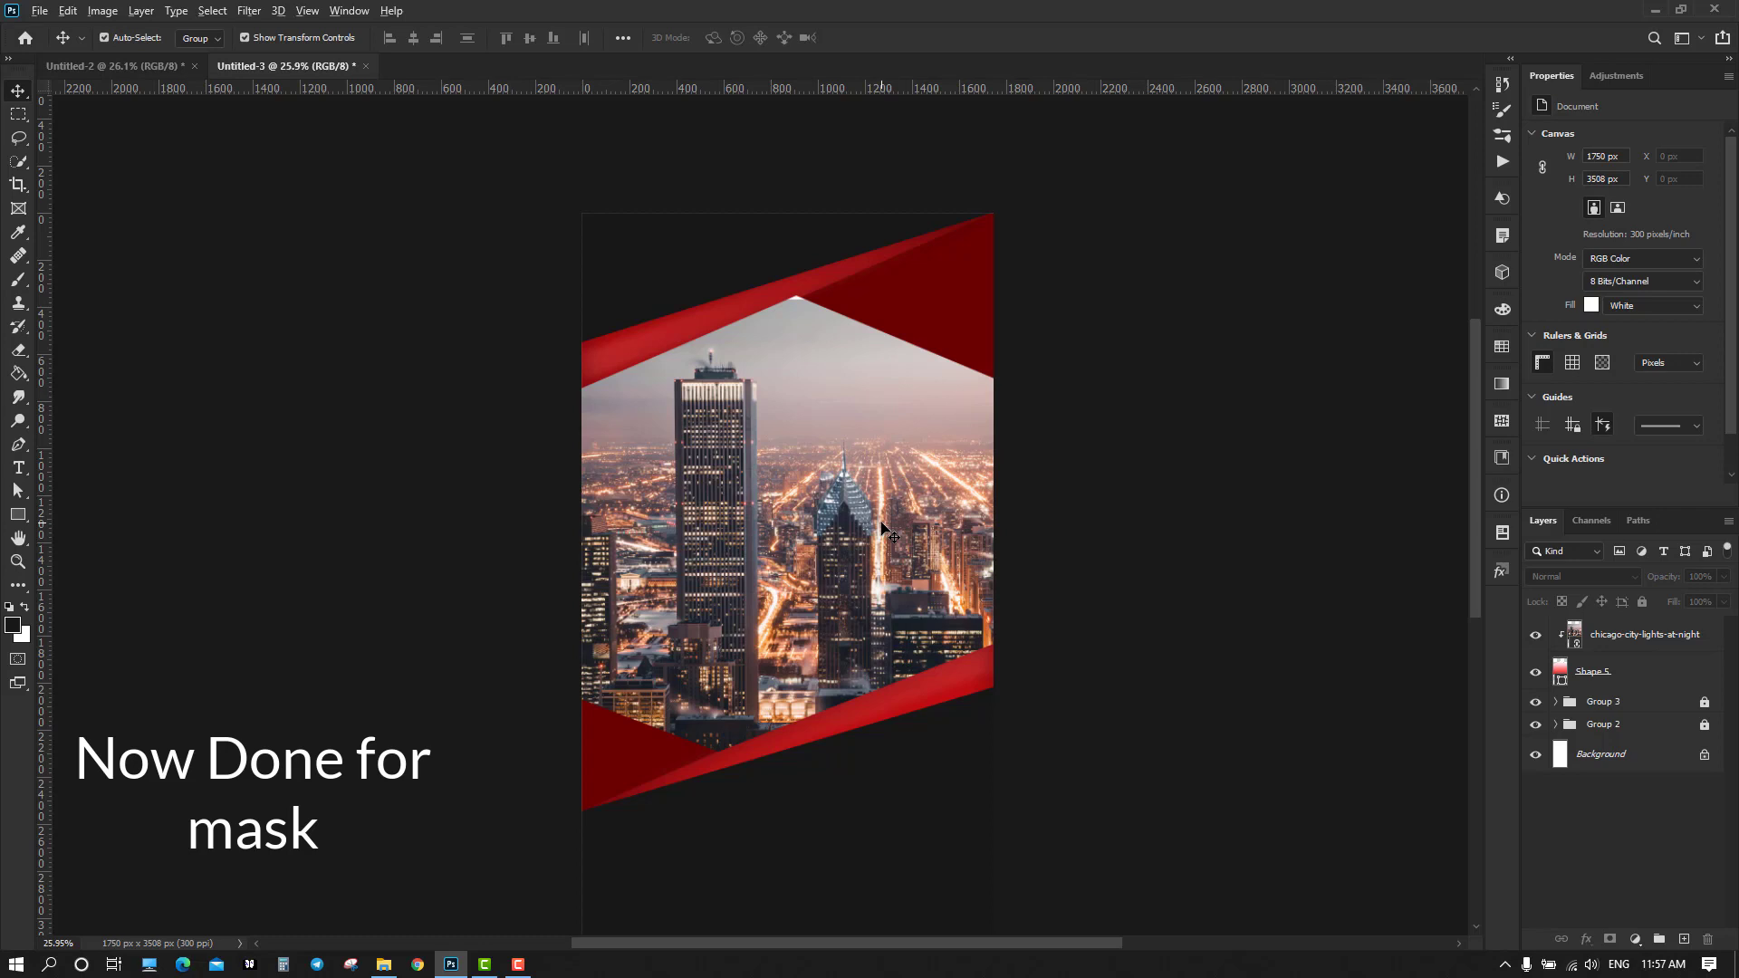
Move the clipped city photo up slightly to Y 353 px so it covers the hexagon's upper tip
{"action": "scroll", "coordinate": [886, 533], "scroll_direction": "down", "scroll_amount": 1}
{"action": "scroll", "coordinate": [878, 489], "scroll_direction": "down", "scroll_amount": 2}
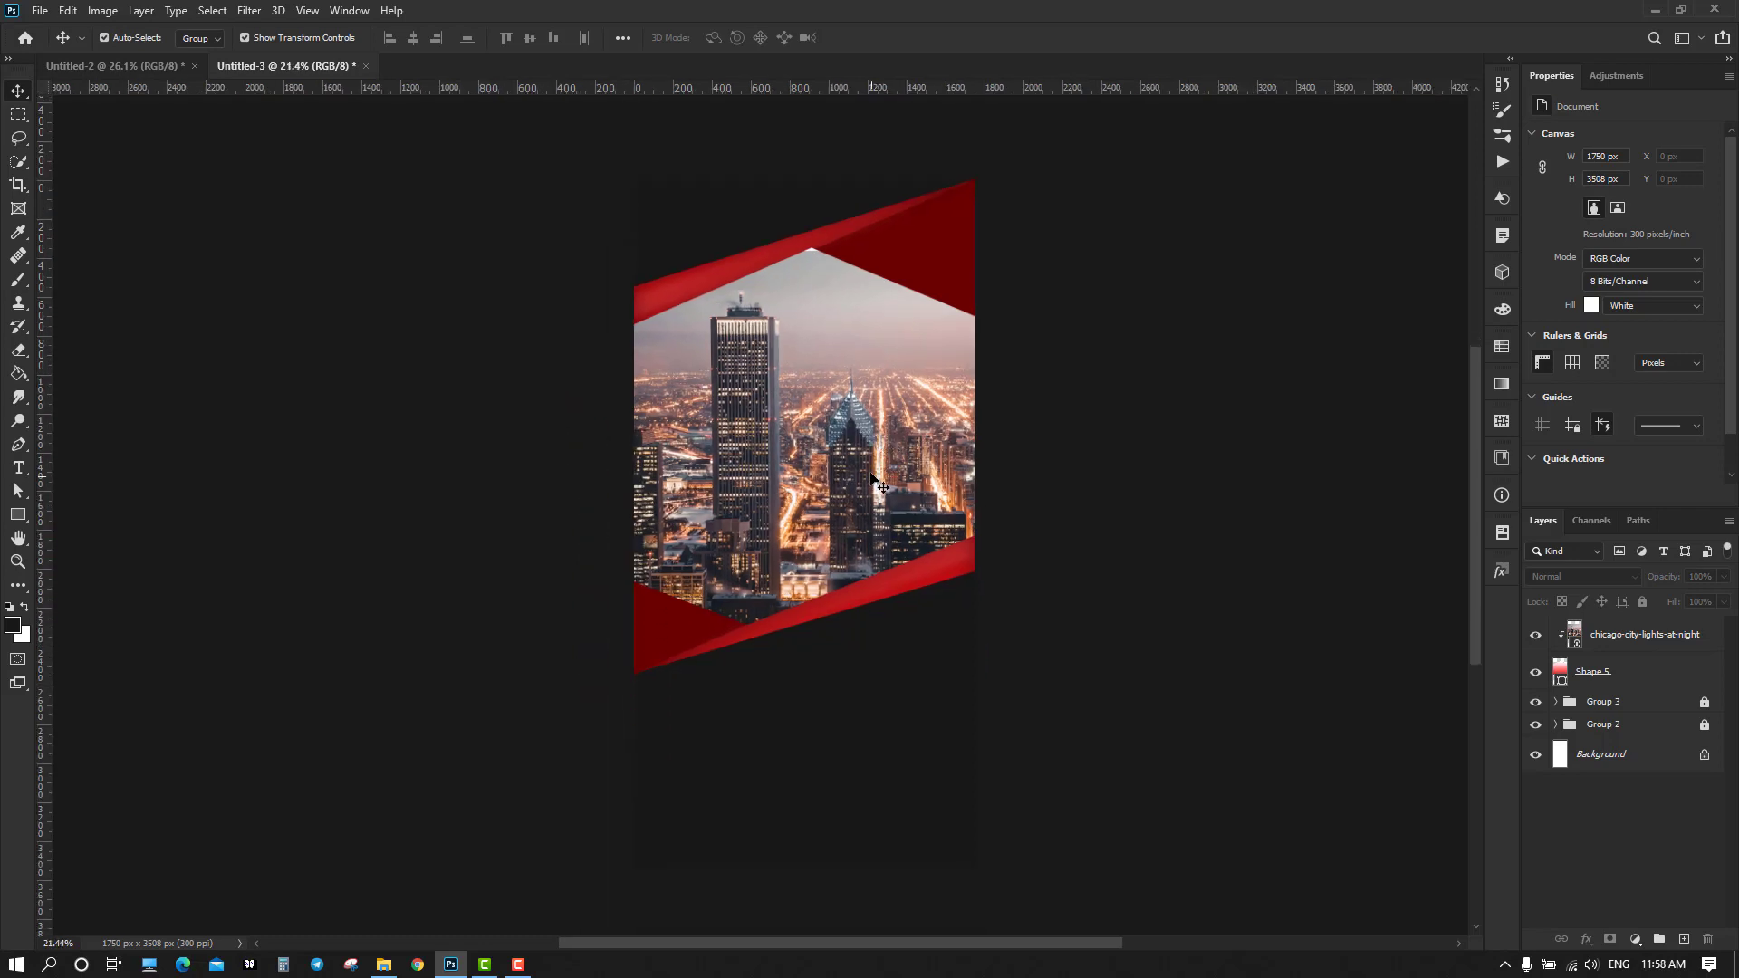
{"action": "left_click", "coordinate": [750, 420]}
{"action": "left_click_drag", "start_coordinate": [814, 359], "coordinate": [813, 355]}
{"action": "left_click", "coordinate": [1189, 442]}
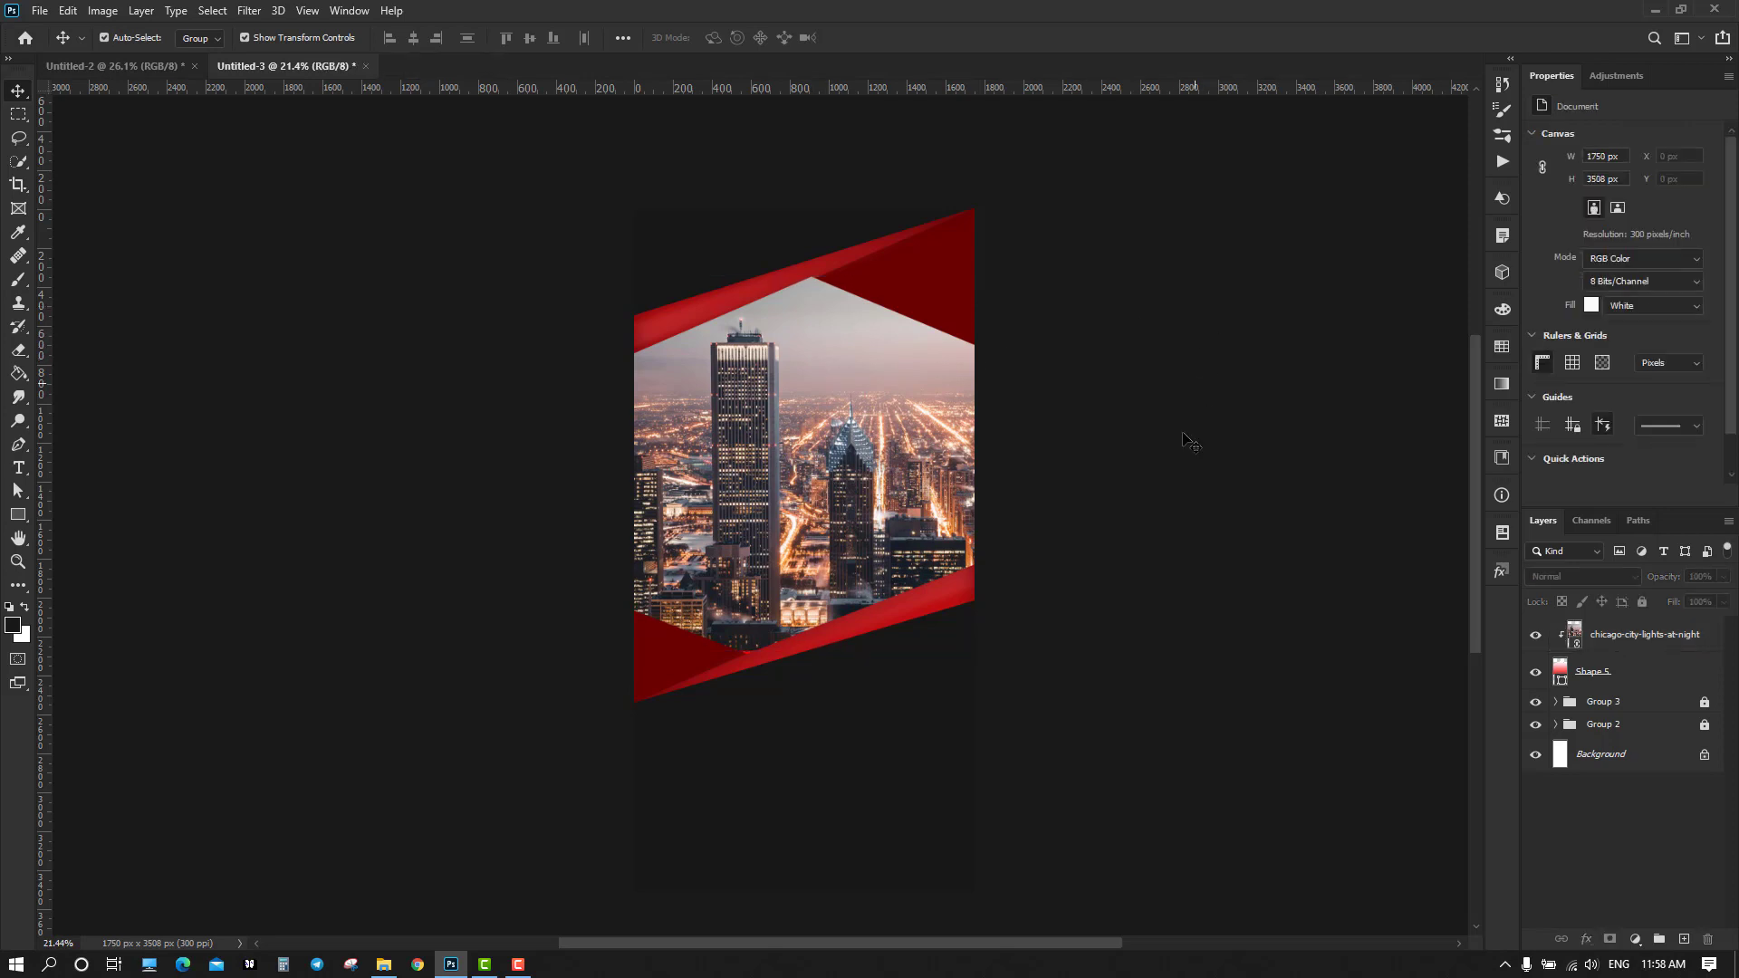
{"action": "left_click", "coordinate": [757, 445]}
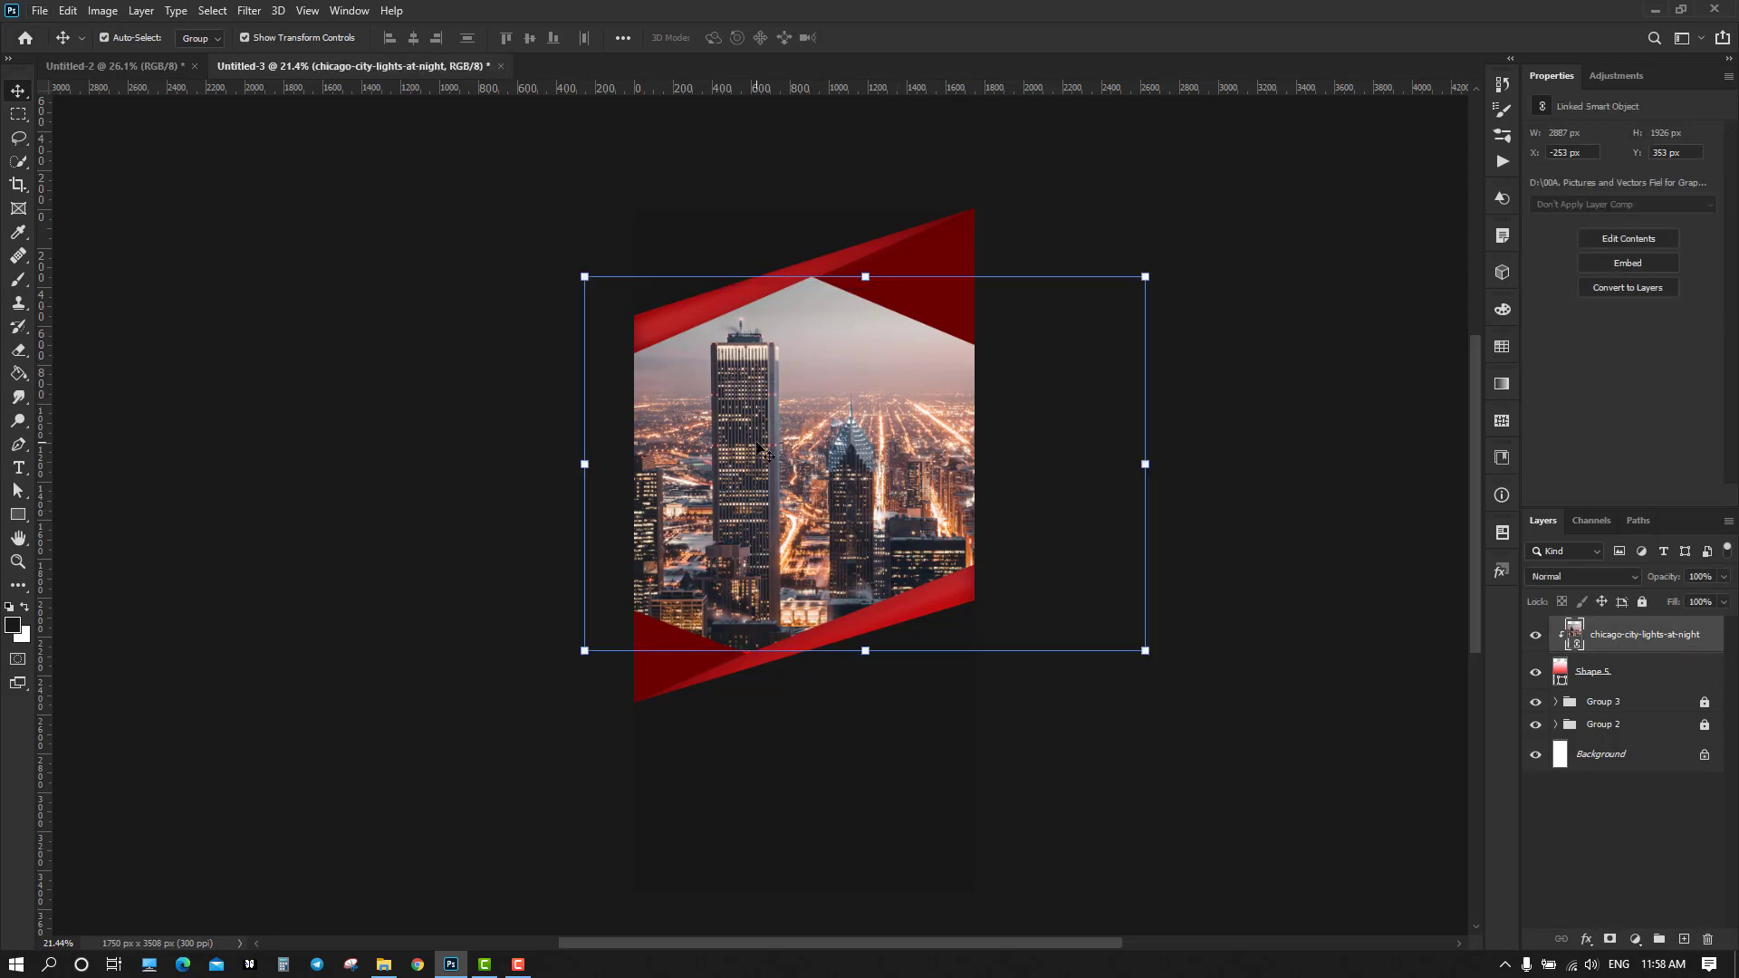
{"action": "left_click", "coordinate": [1298, 470]}
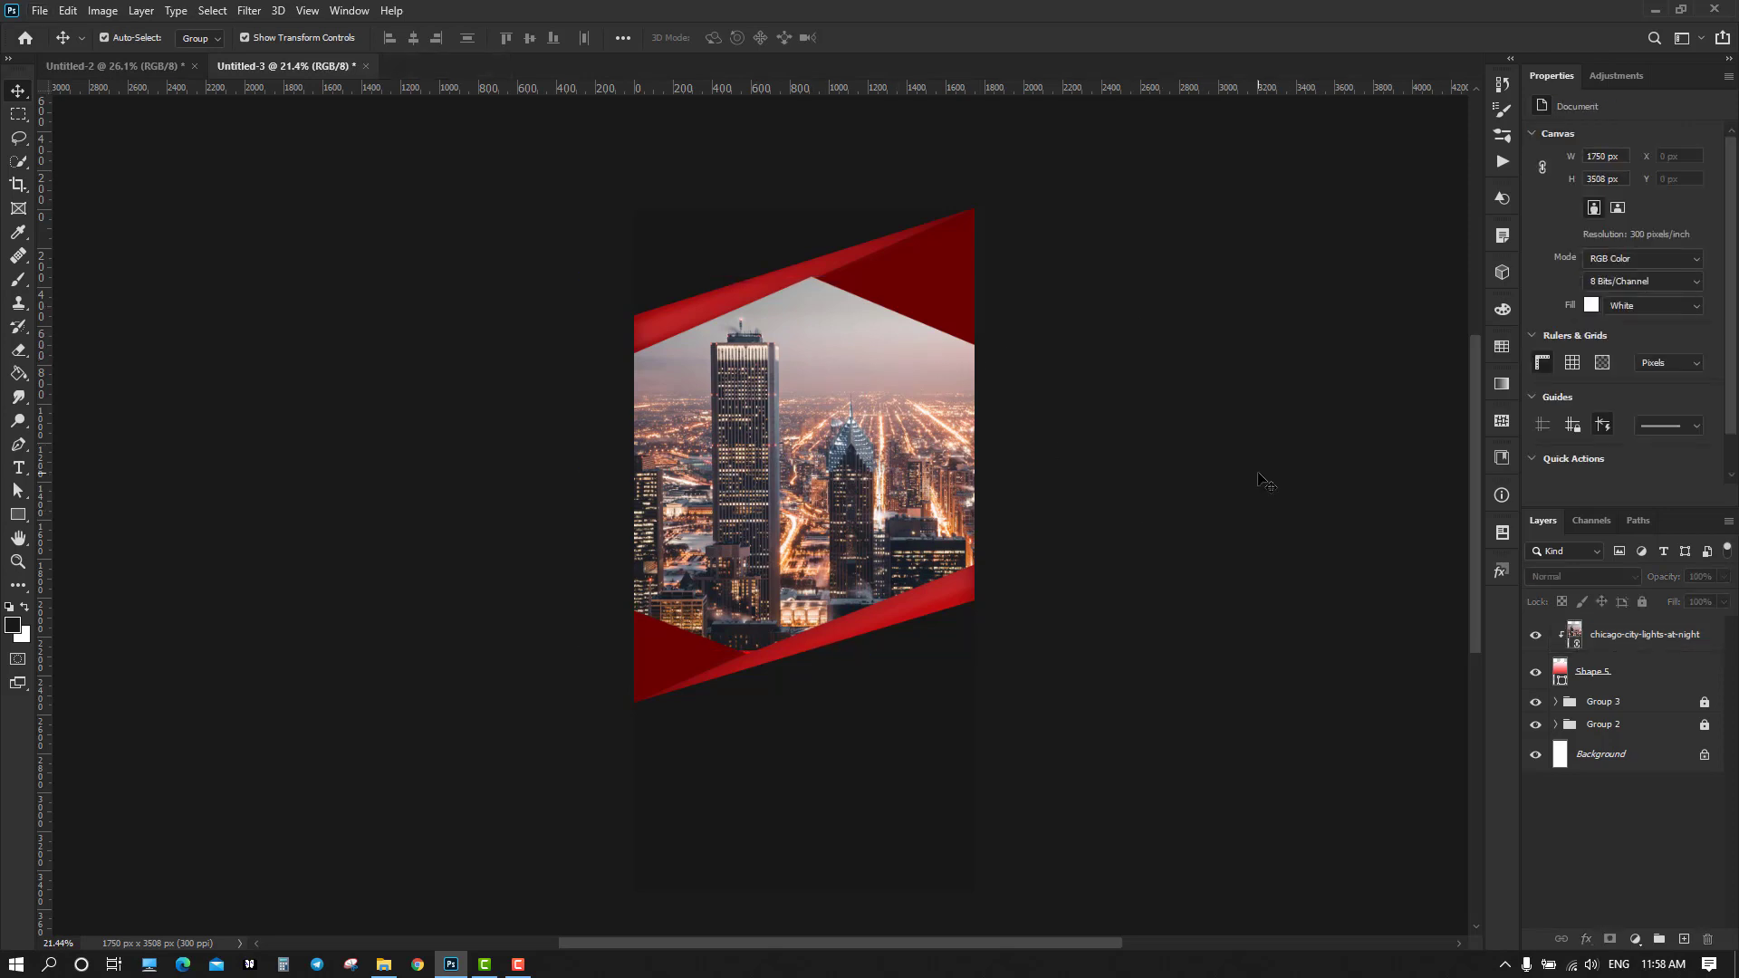
Stretch the city photo's lower edge down slightly to a height of 15.66% to cover the hexagon's lower tip
{"action": "scroll", "coordinate": [909, 594], "scroll_direction": "up", "scroll_amount": 3}
{"action": "left_click", "coordinate": [847, 656]}
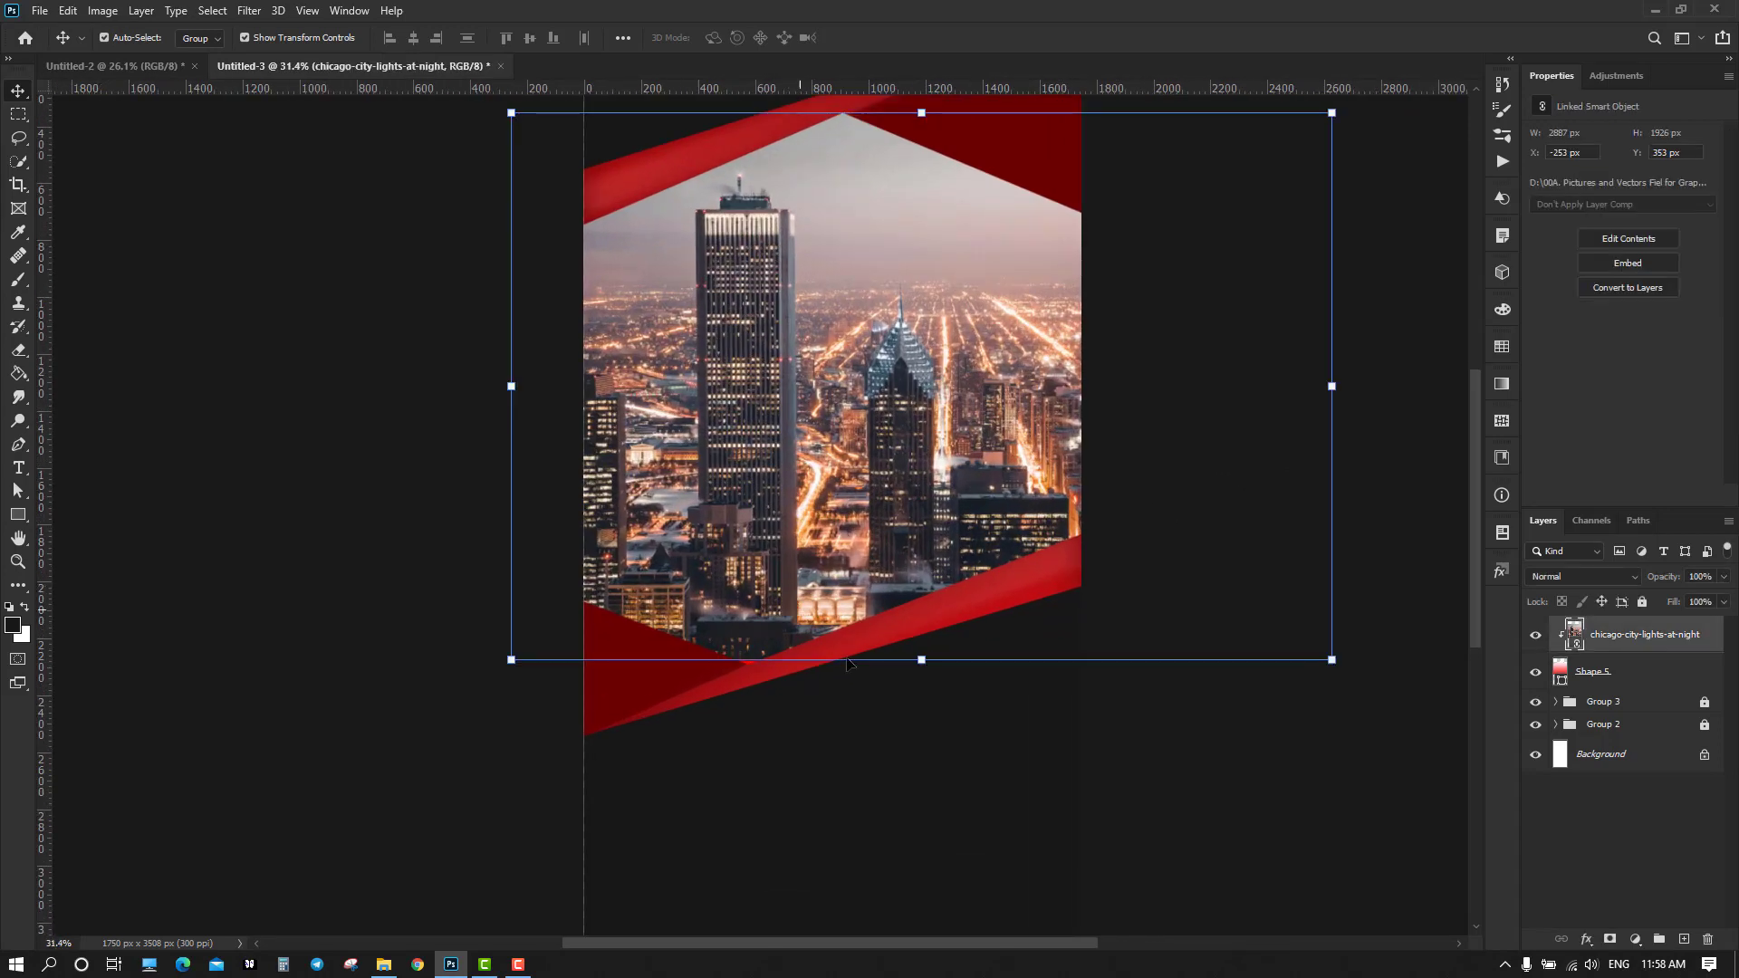
{"action": "left_click_drag", "start_coordinate": [922, 661], "coordinate": [921, 664]}
{"action": "left_click", "coordinate": [867, 37]}
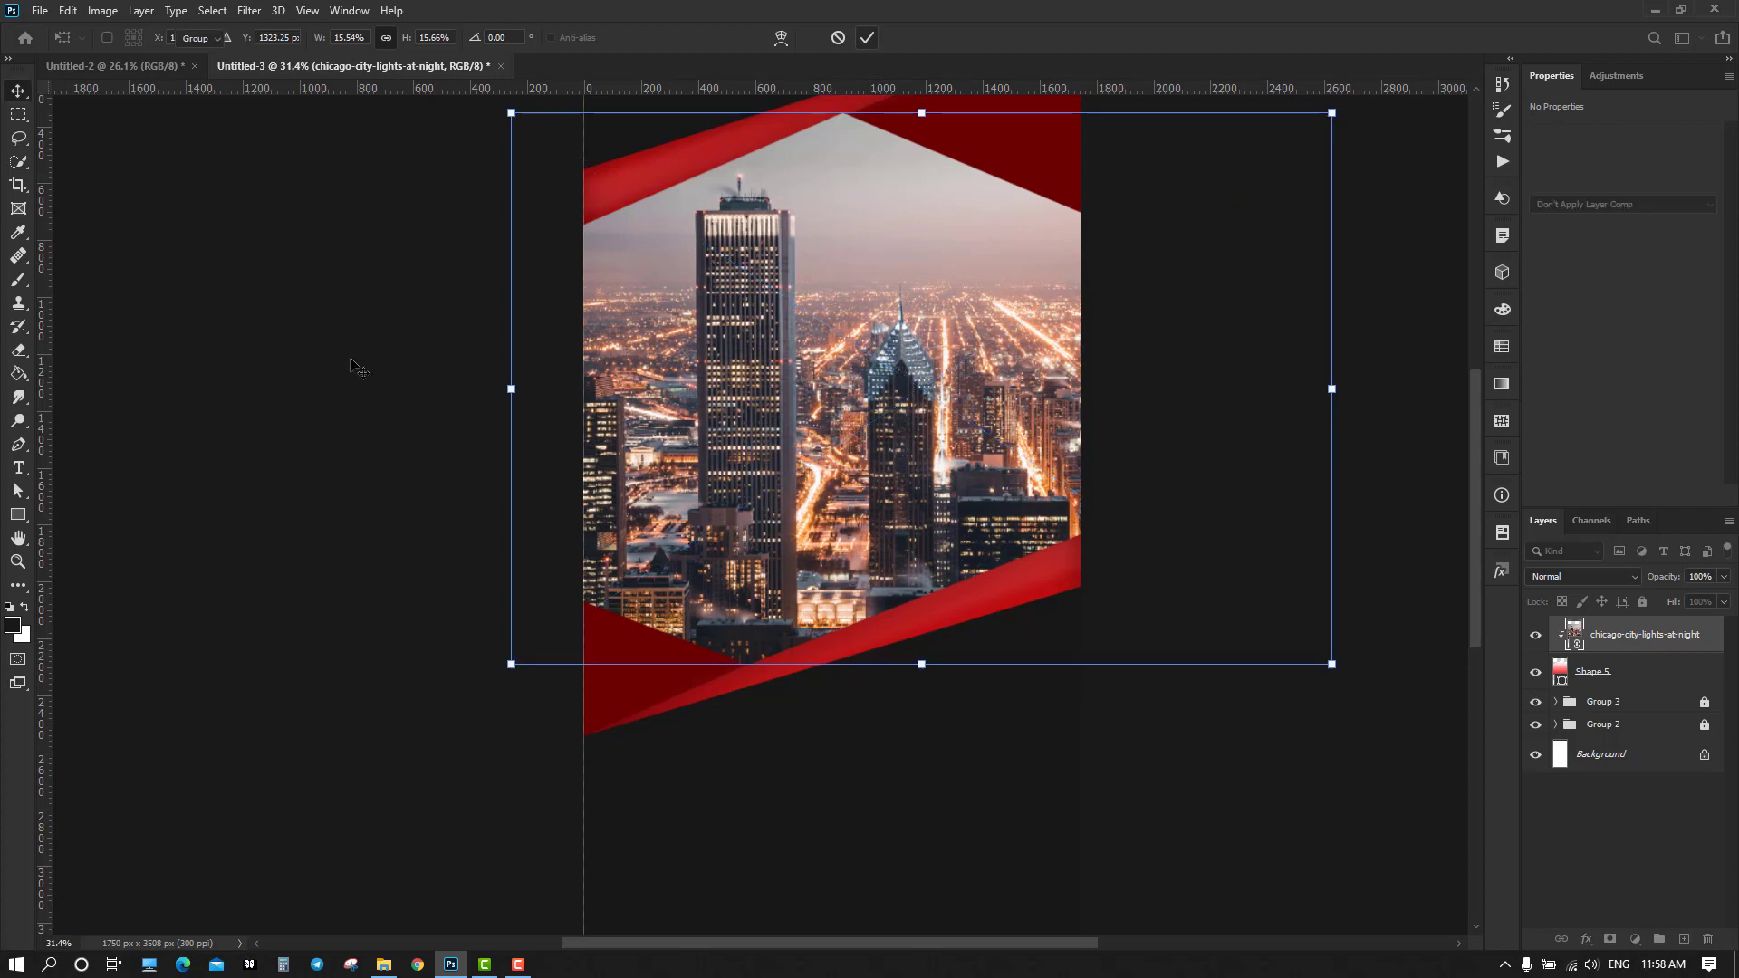
{"action": "scroll", "coordinate": [1172, 446], "scroll_direction": "down", "scroll_amount": 3}
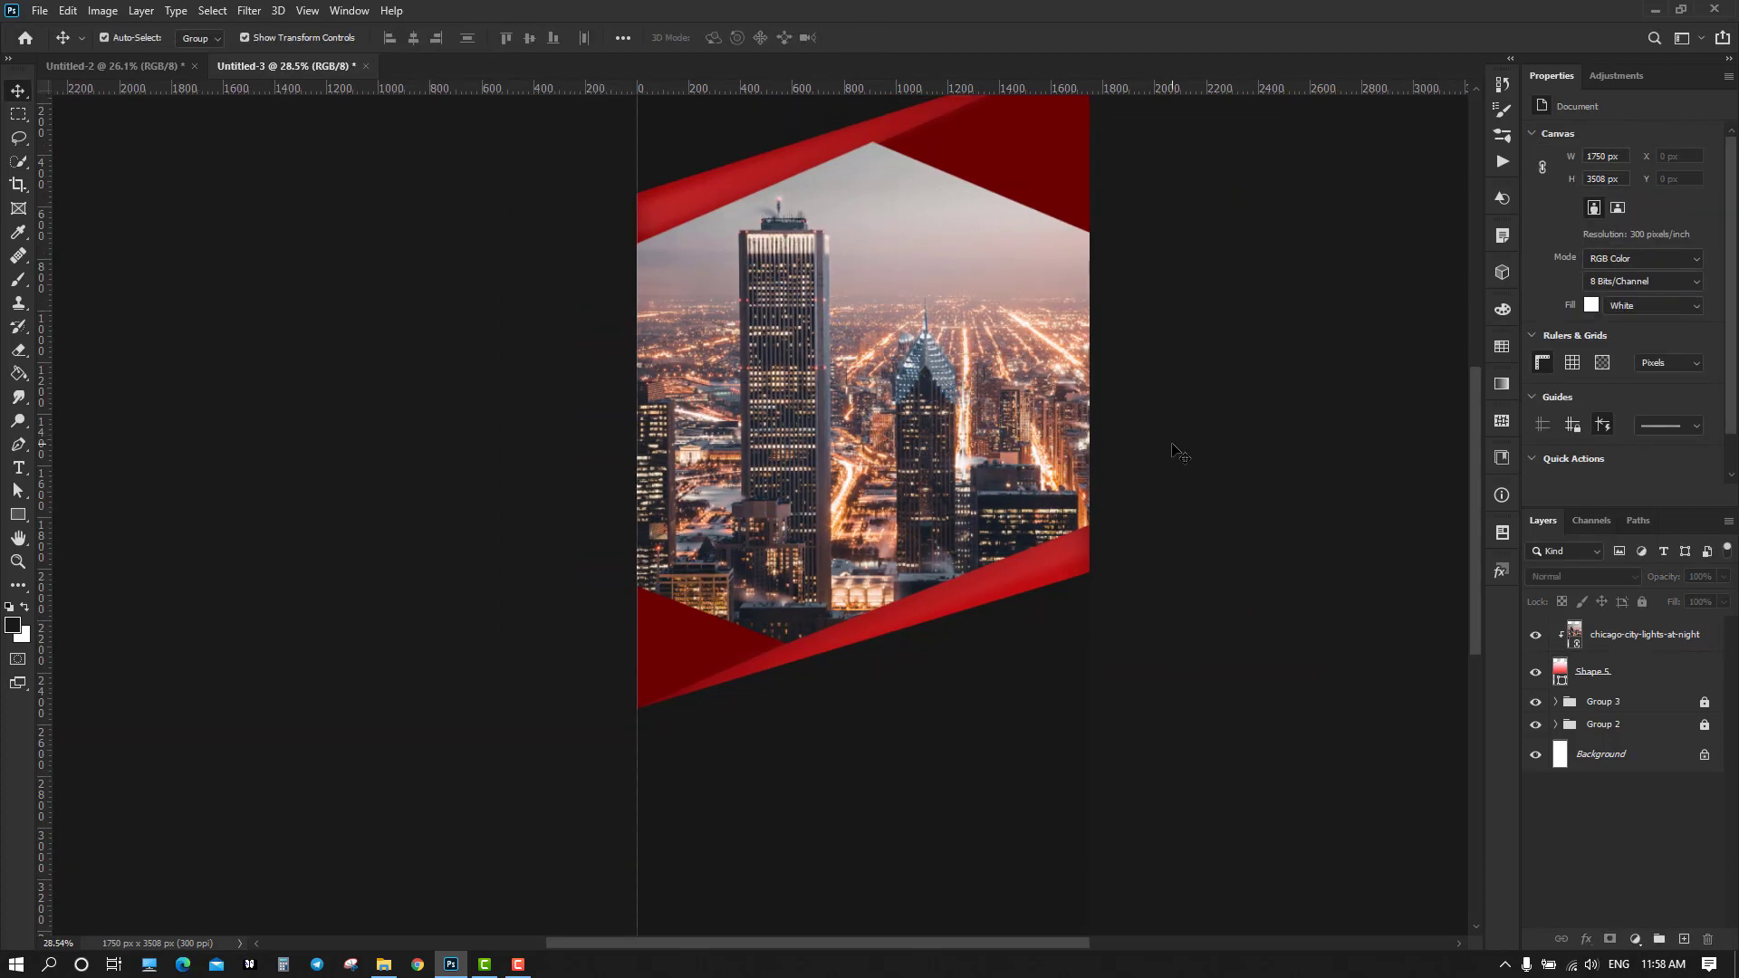
{"action": "scroll", "coordinate": [1172, 446], "scroll_direction": "right", "scroll_amount": 3}
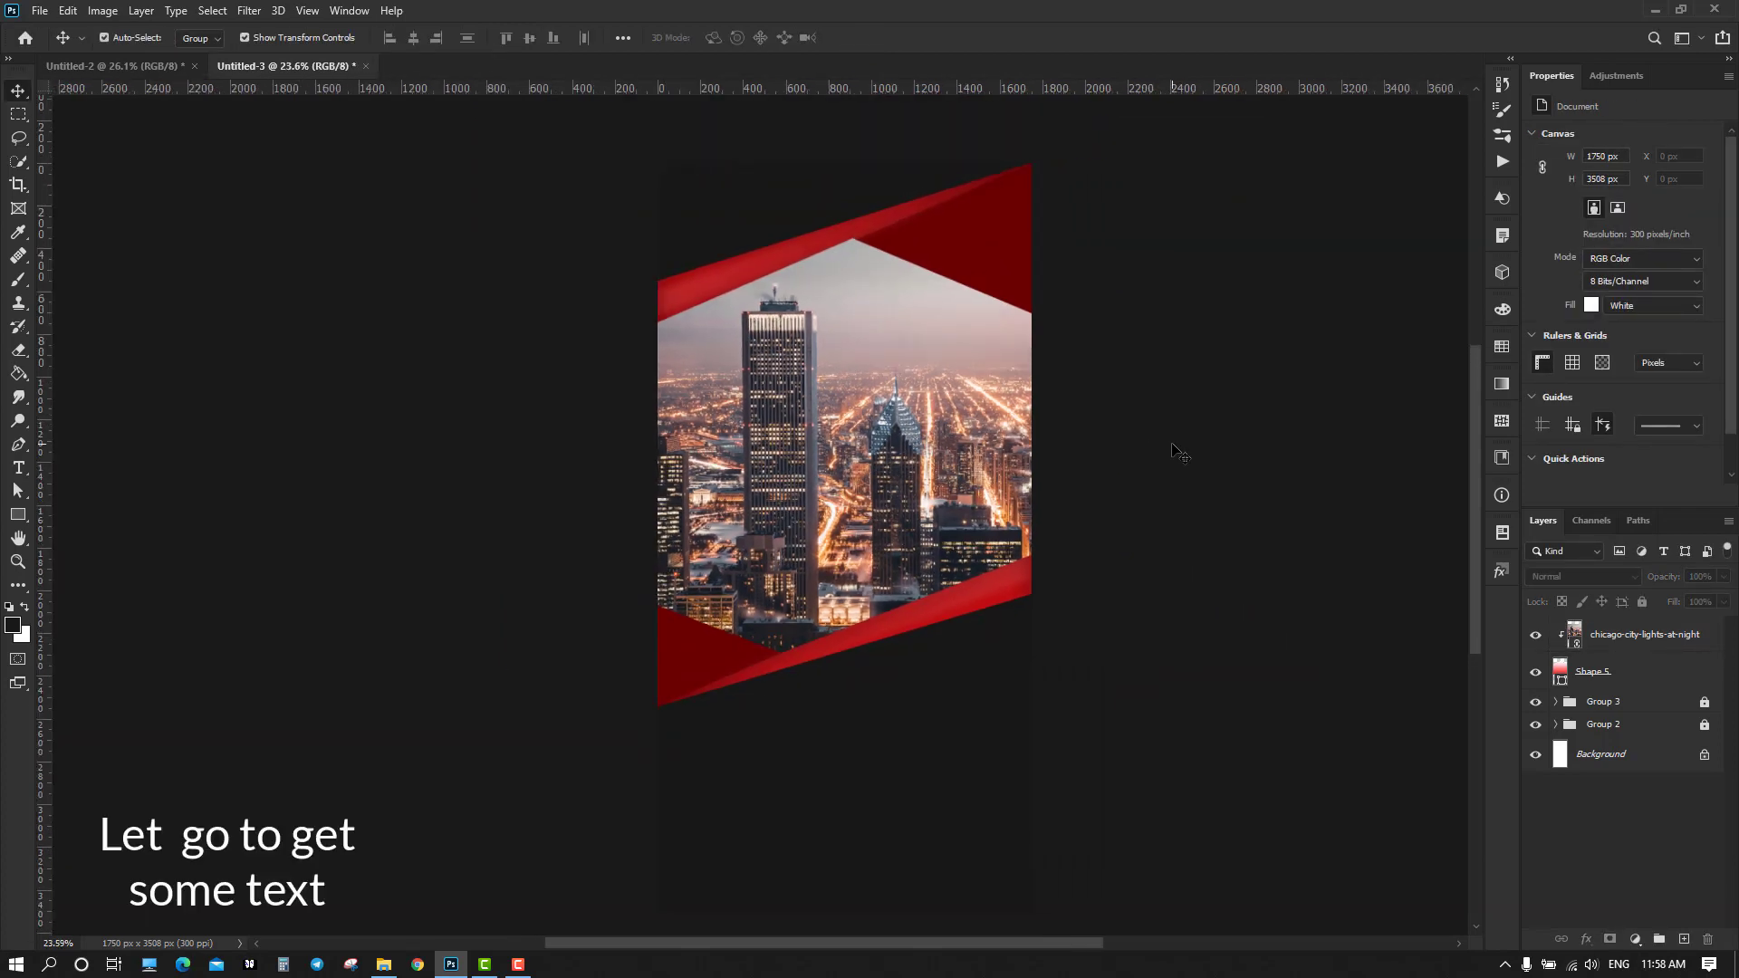
Copy the COMPANY NAME, HEADLINE, tagline and large paragraph texts from Untitled-2 into Untitled-3, placing the headline block below the footer shapes
{"action": "left_click", "coordinate": [135, 65]}
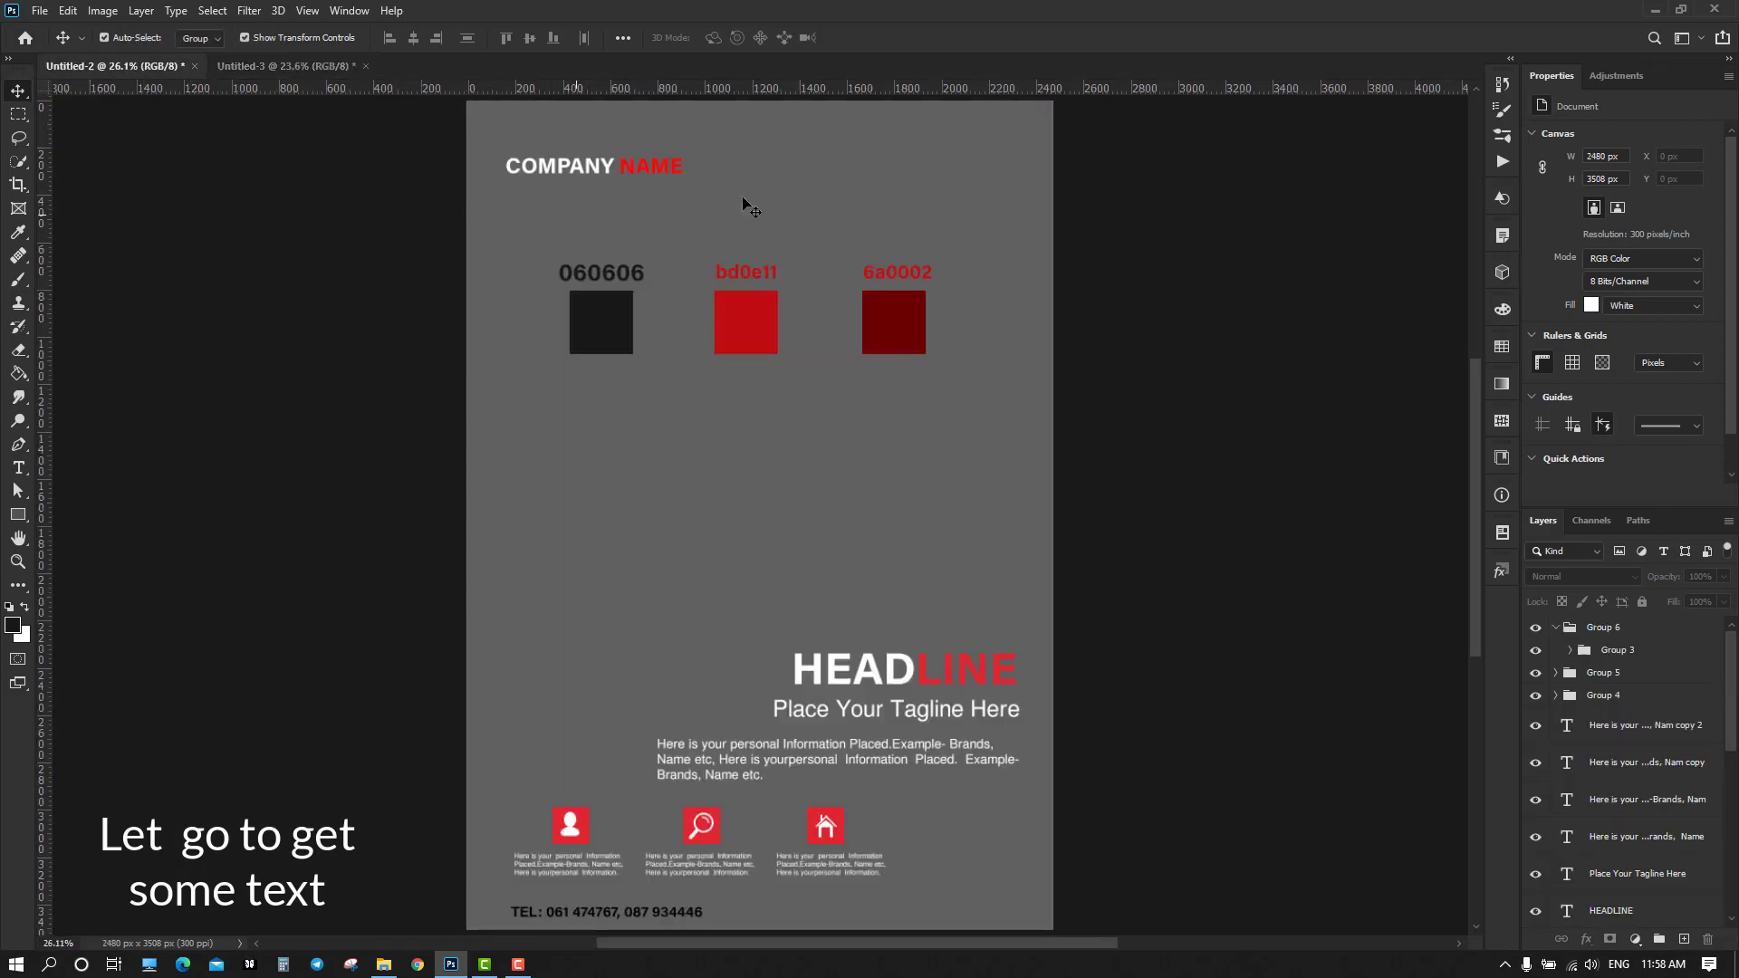
{"action": "left_click", "coordinate": [562, 170]}
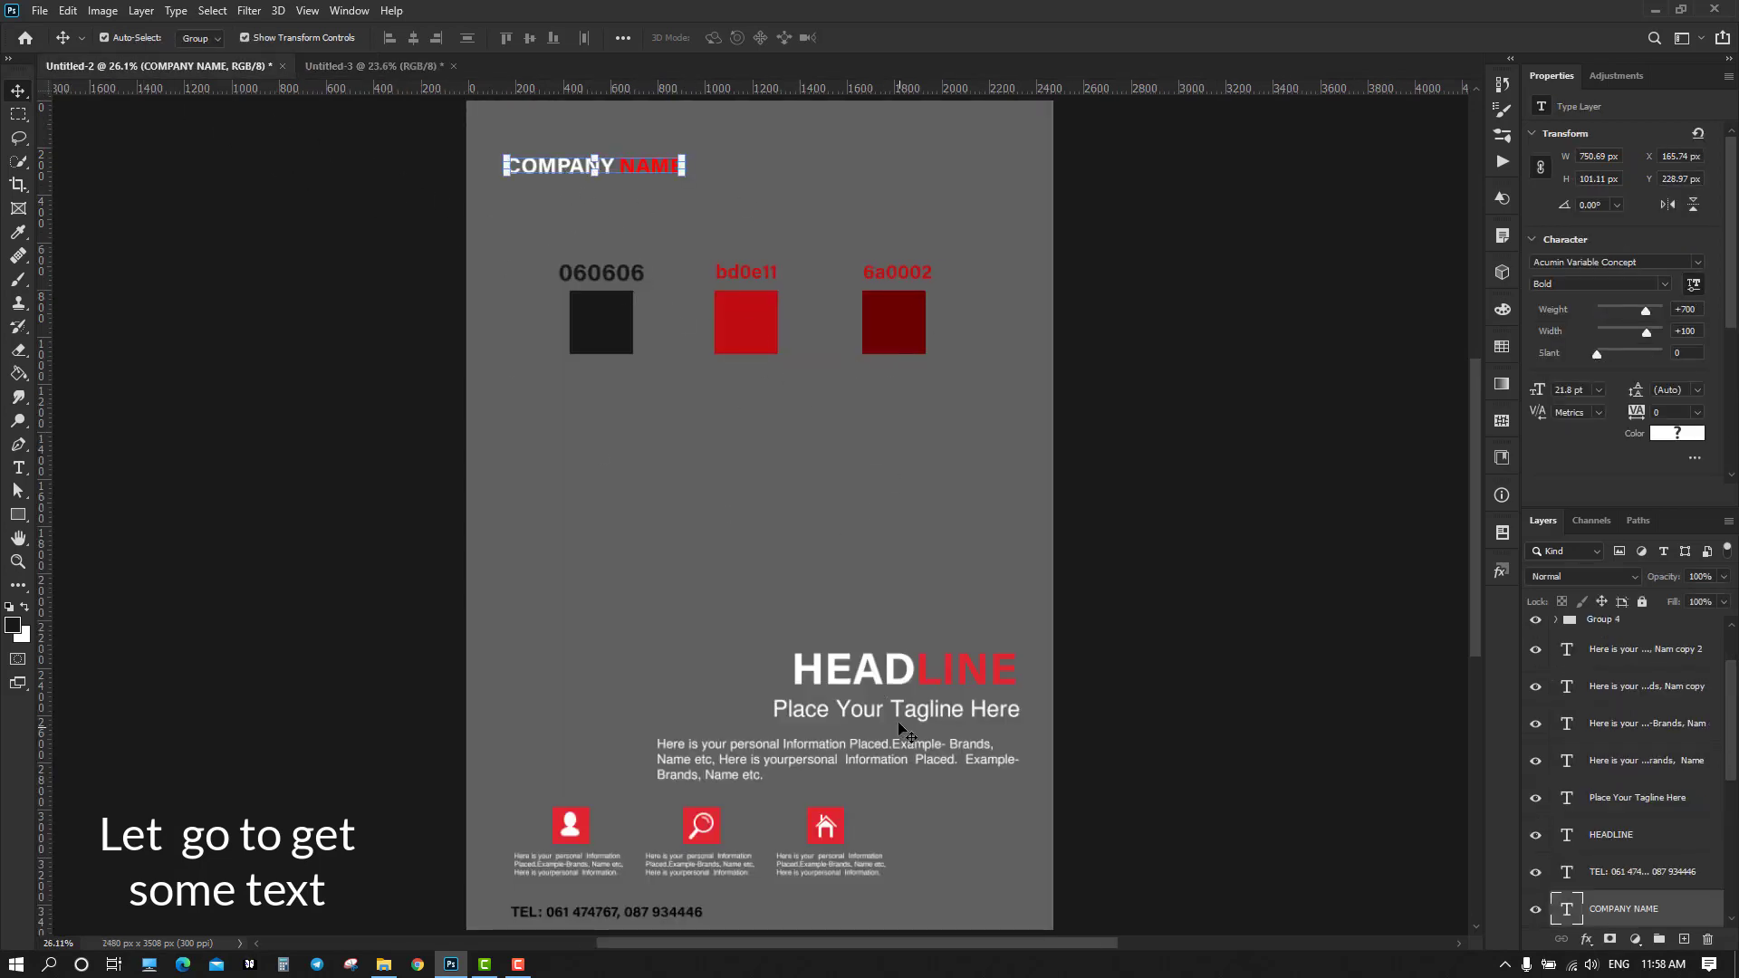
{"action": "left_click", "coordinate": [884, 680], "text": "shift"}
{"action": "left_click", "coordinate": [866, 716], "text": "shift"}
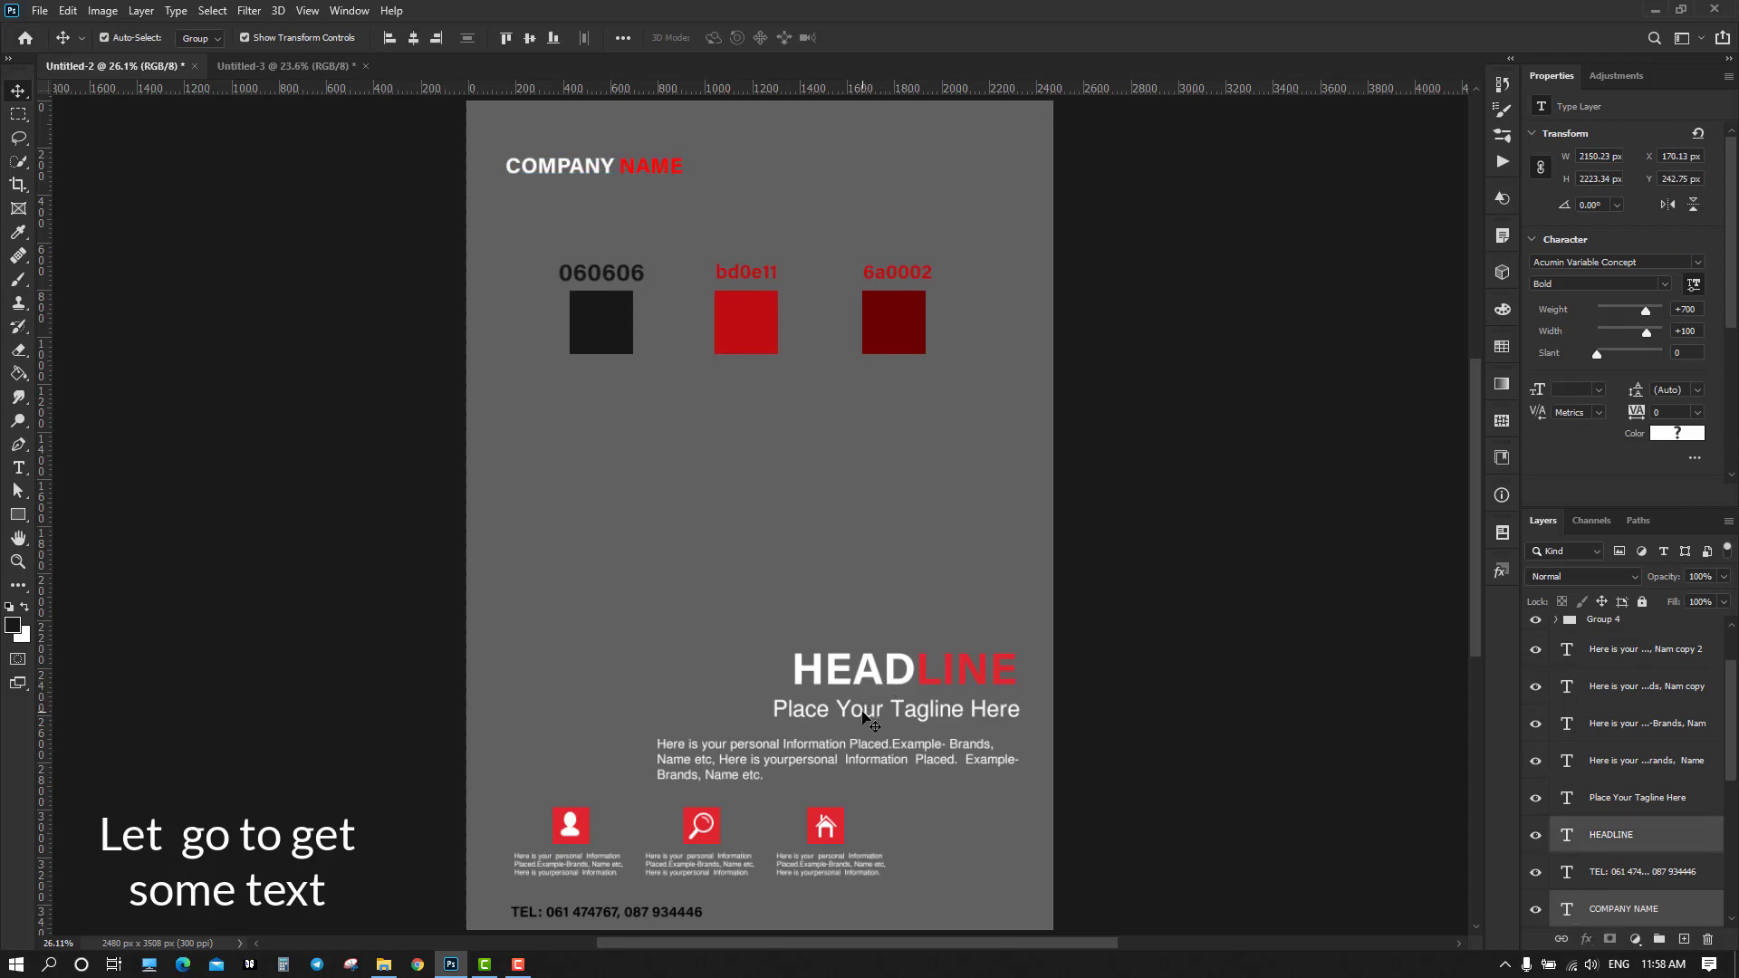
{"action": "left_click", "coordinate": [809, 760], "text": "shift"}
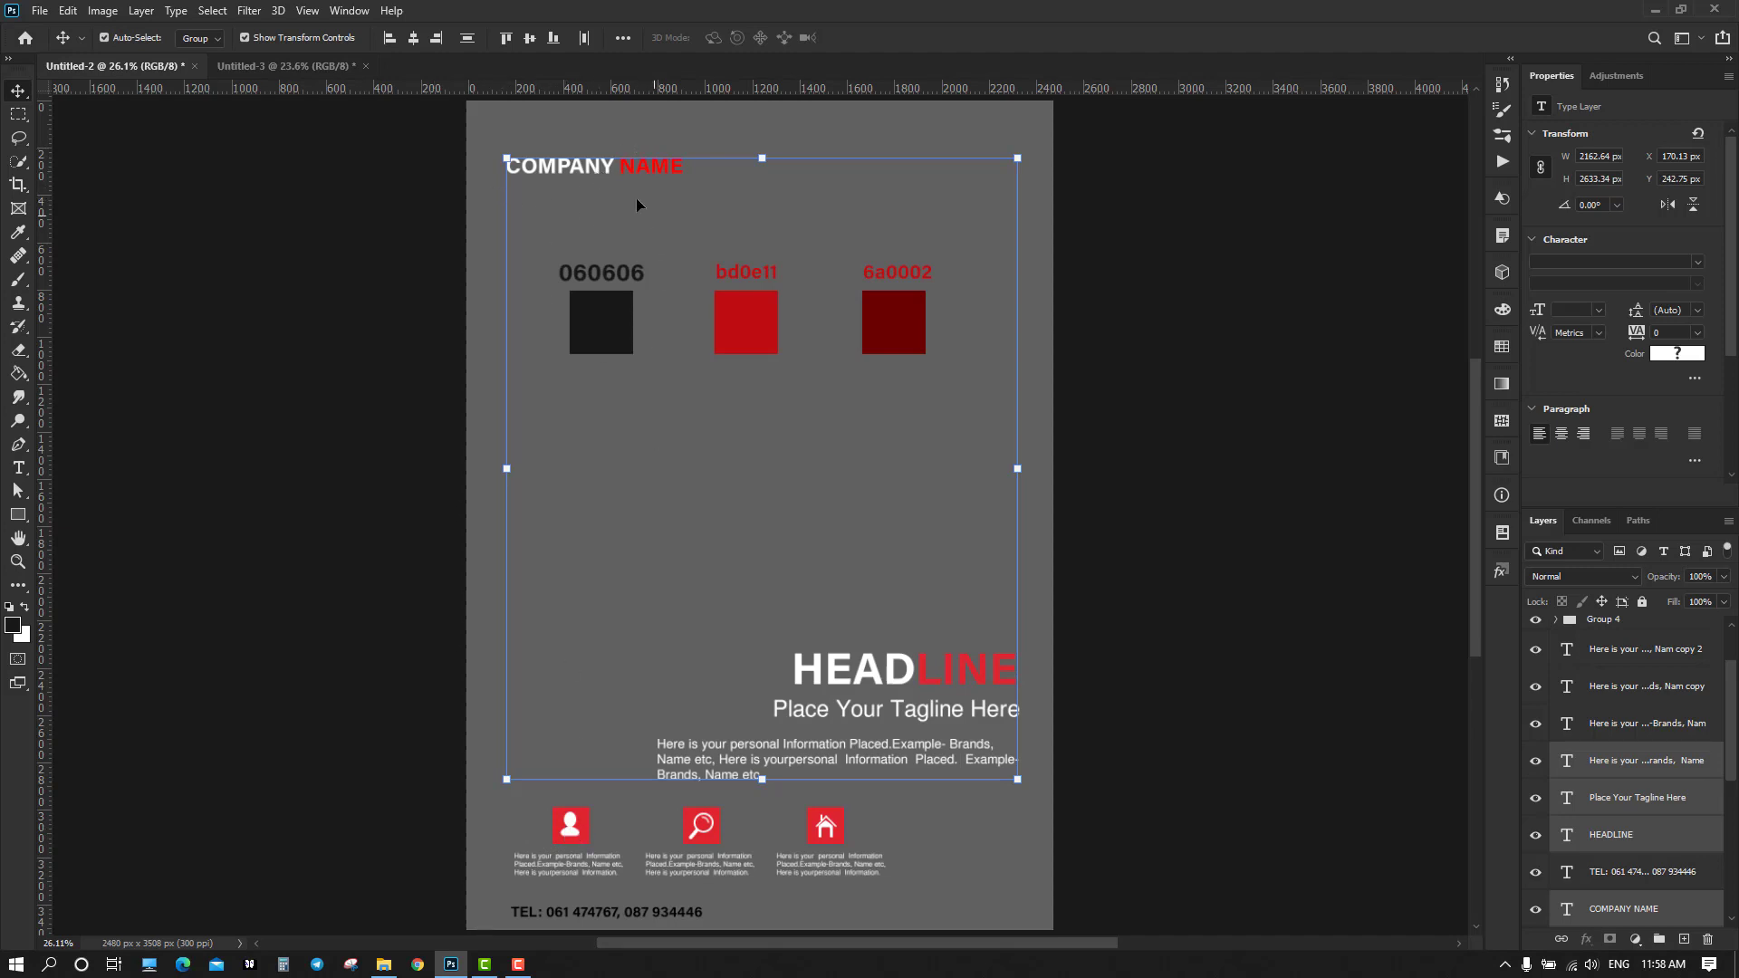
{"action": "left_click_drag", "start_coordinate": [572, 175], "coordinate": [786, 212]}
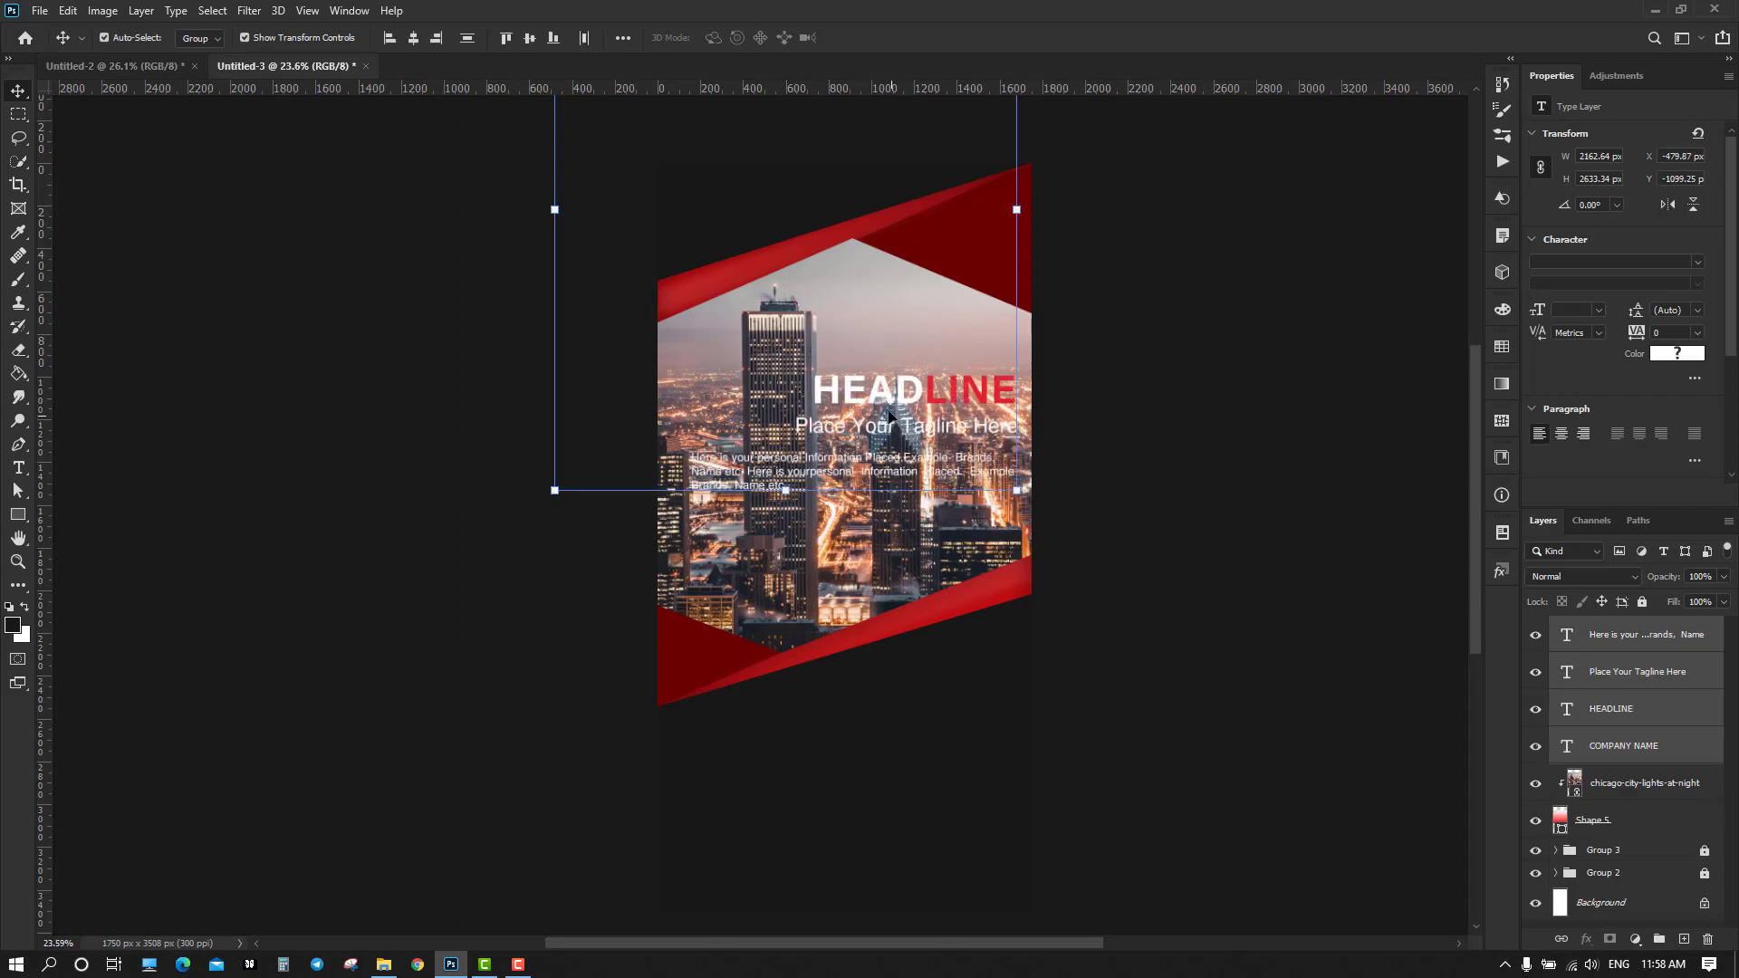
{"action": "left_click_drag", "start_coordinate": [887, 426], "coordinate": [914, 812]}
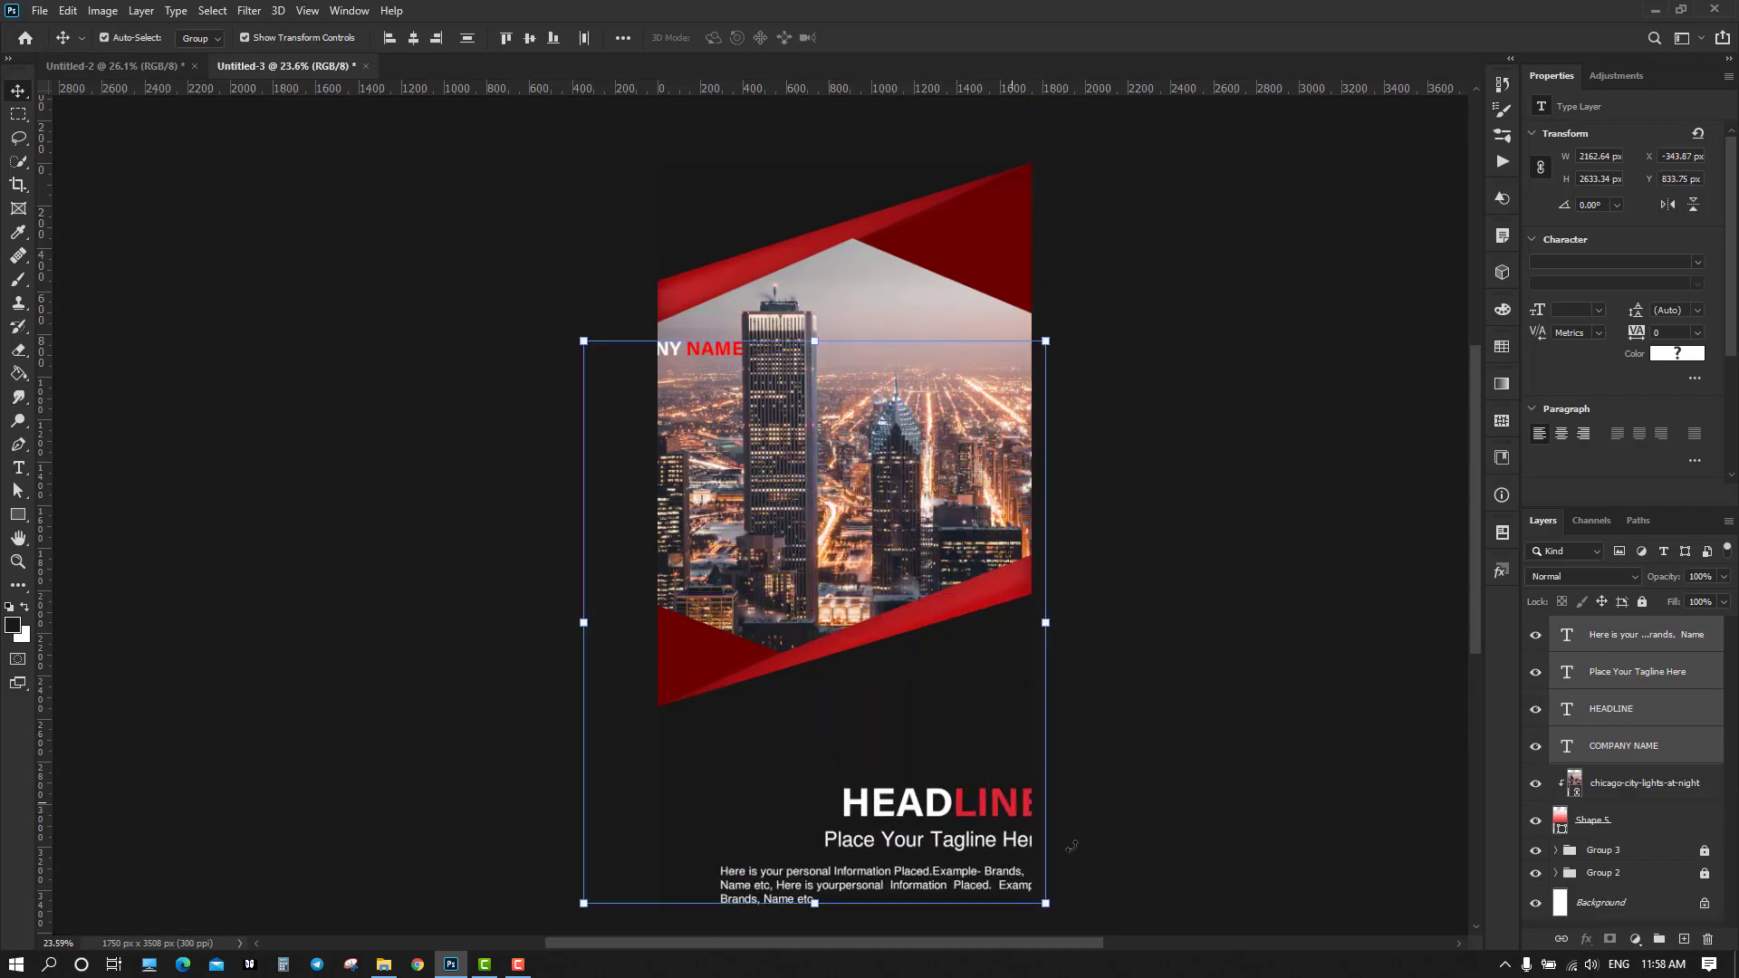
{"action": "left_click", "coordinate": [1215, 385]}
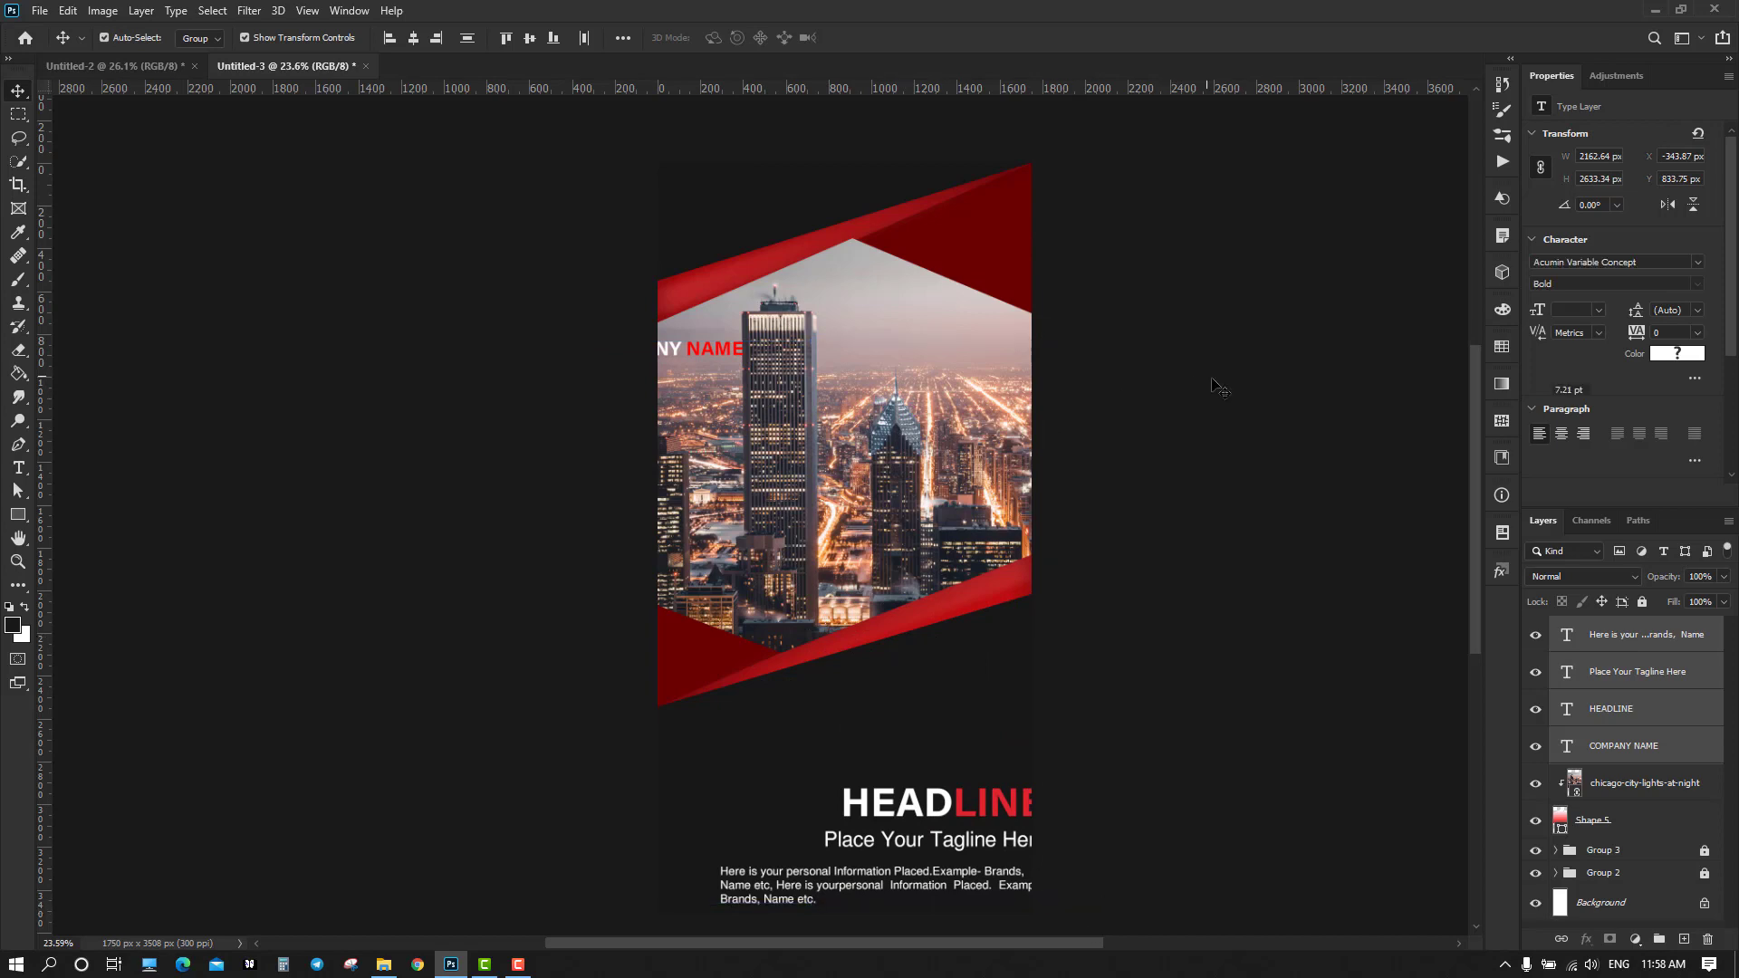
Move the COMPANY NAME text into the dark header area above the red diagonal
{"action": "left_click", "coordinate": [711, 355]}
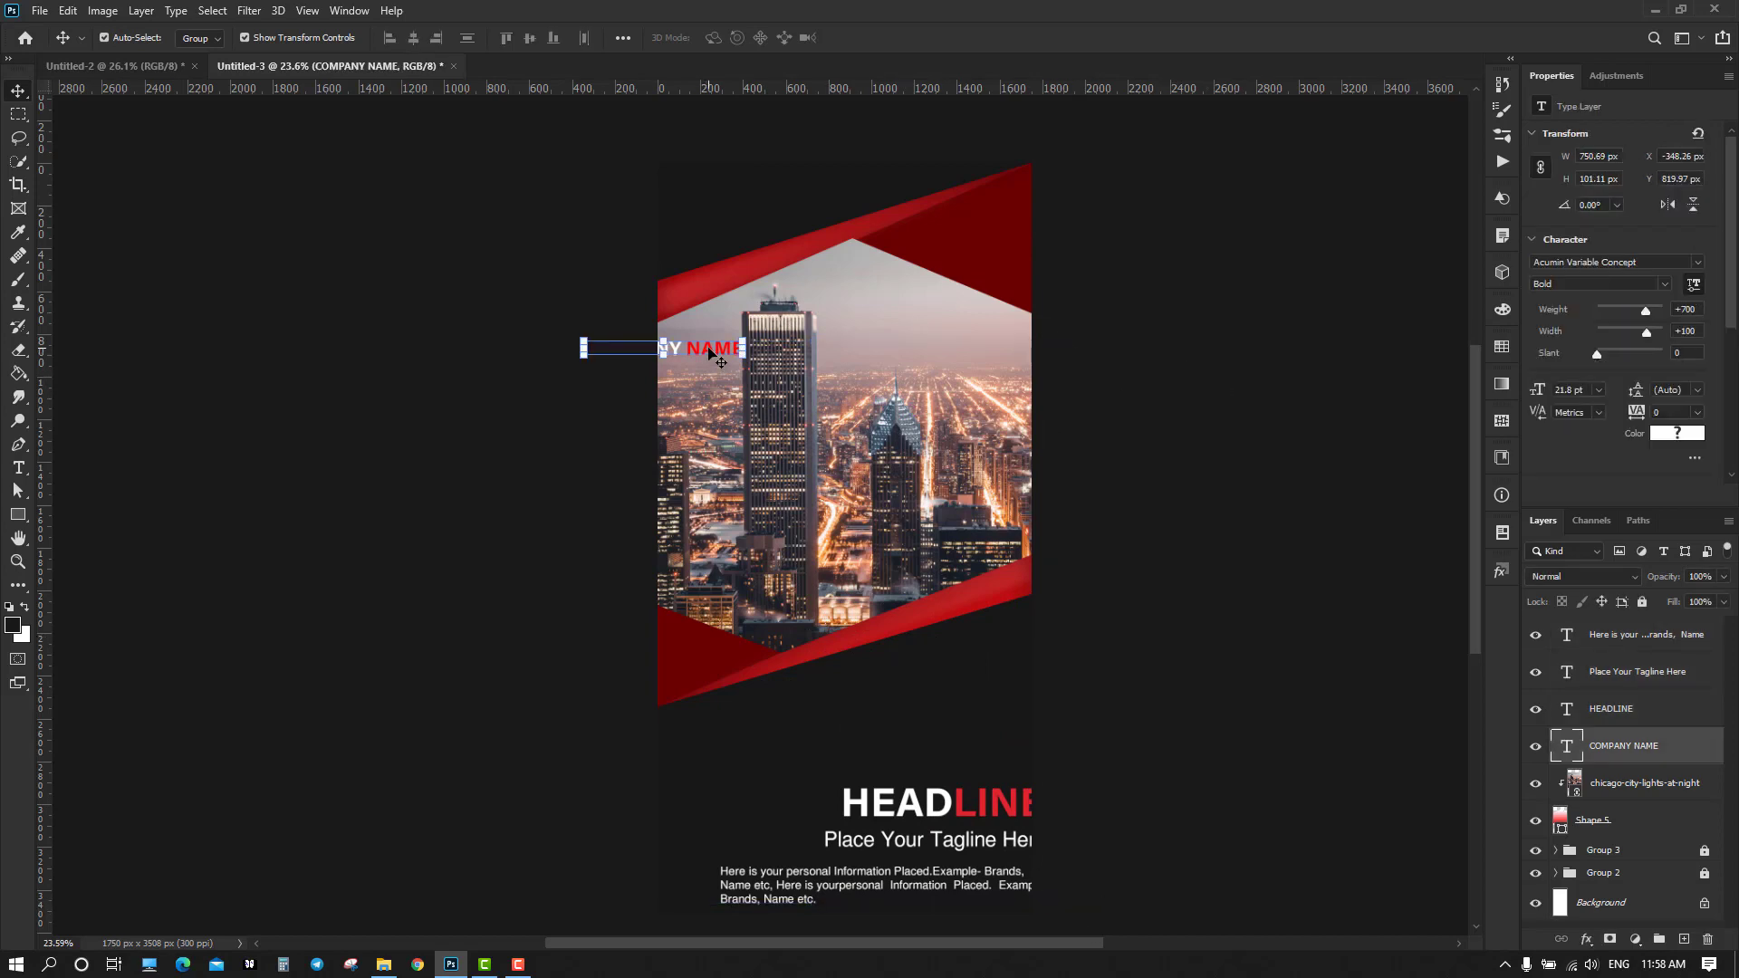
{"action": "left_click_drag", "start_coordinate": [711, 355], "coordinate": [834, 196]}
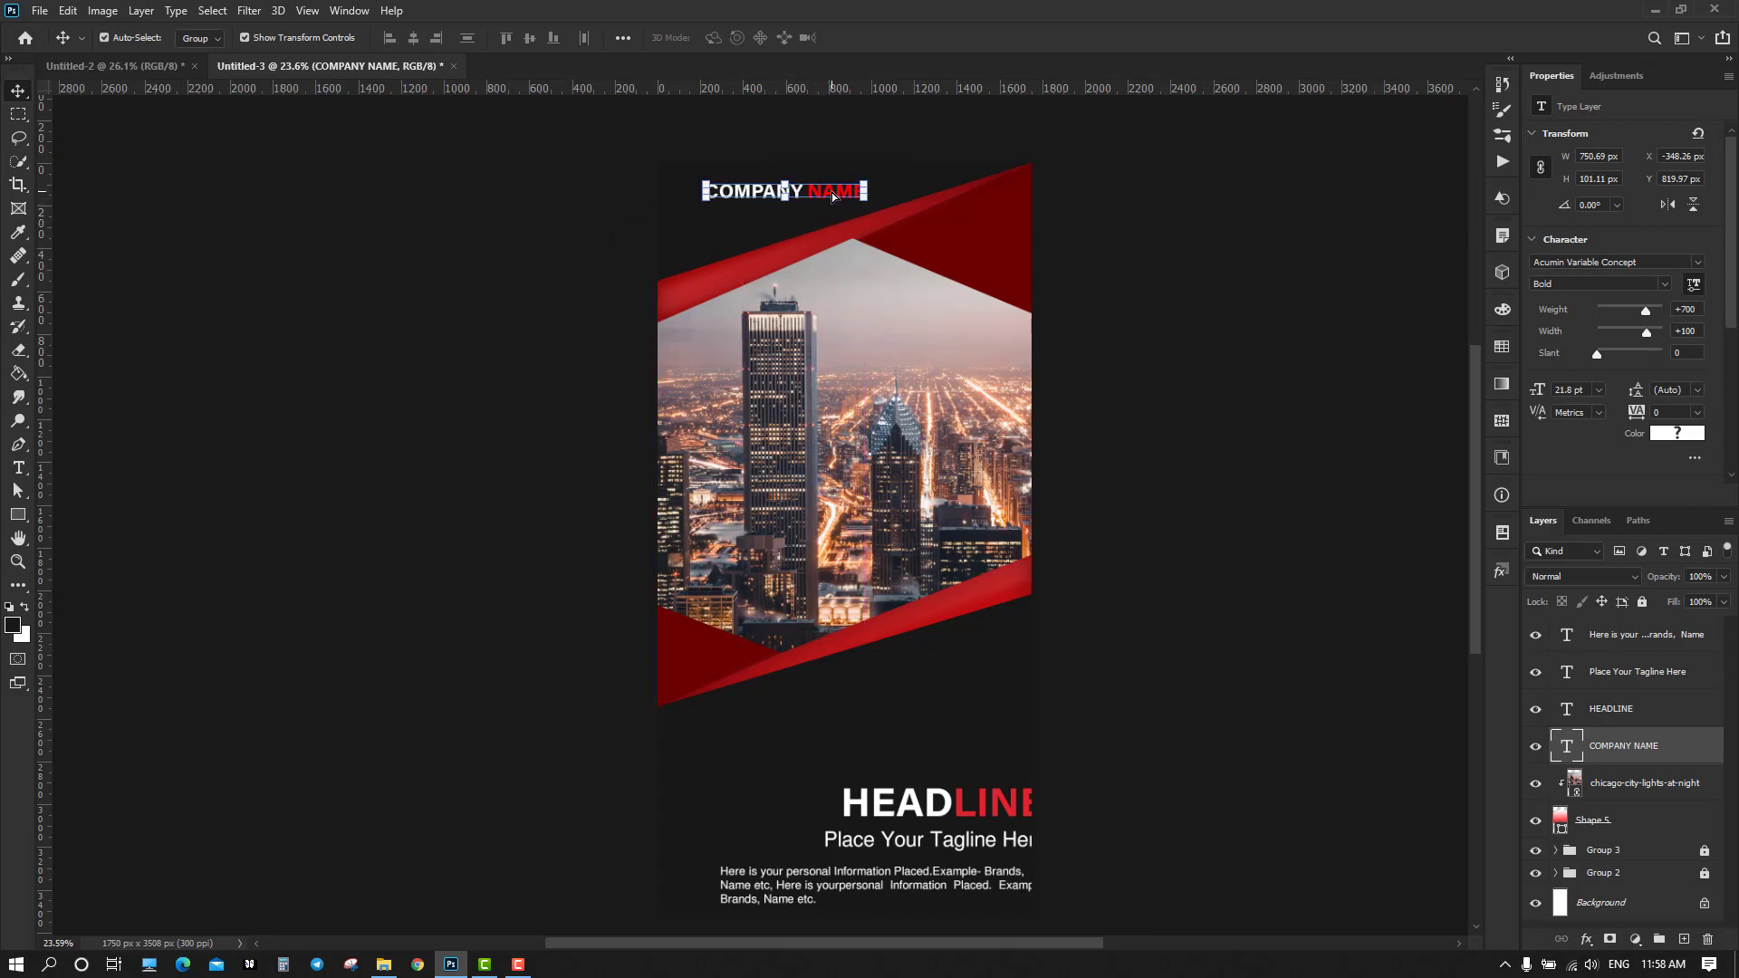
{"action": "left_click", "coordinate": [1196, 317]}
Move the HEADLINE, tagline and paragraph texts together up and left, against the banner's right edge just below the red footer diagonal
{"action": "scroll", "coordinate": [1198, 415], "scroll_direction": "down", "scroll_amount": 2}
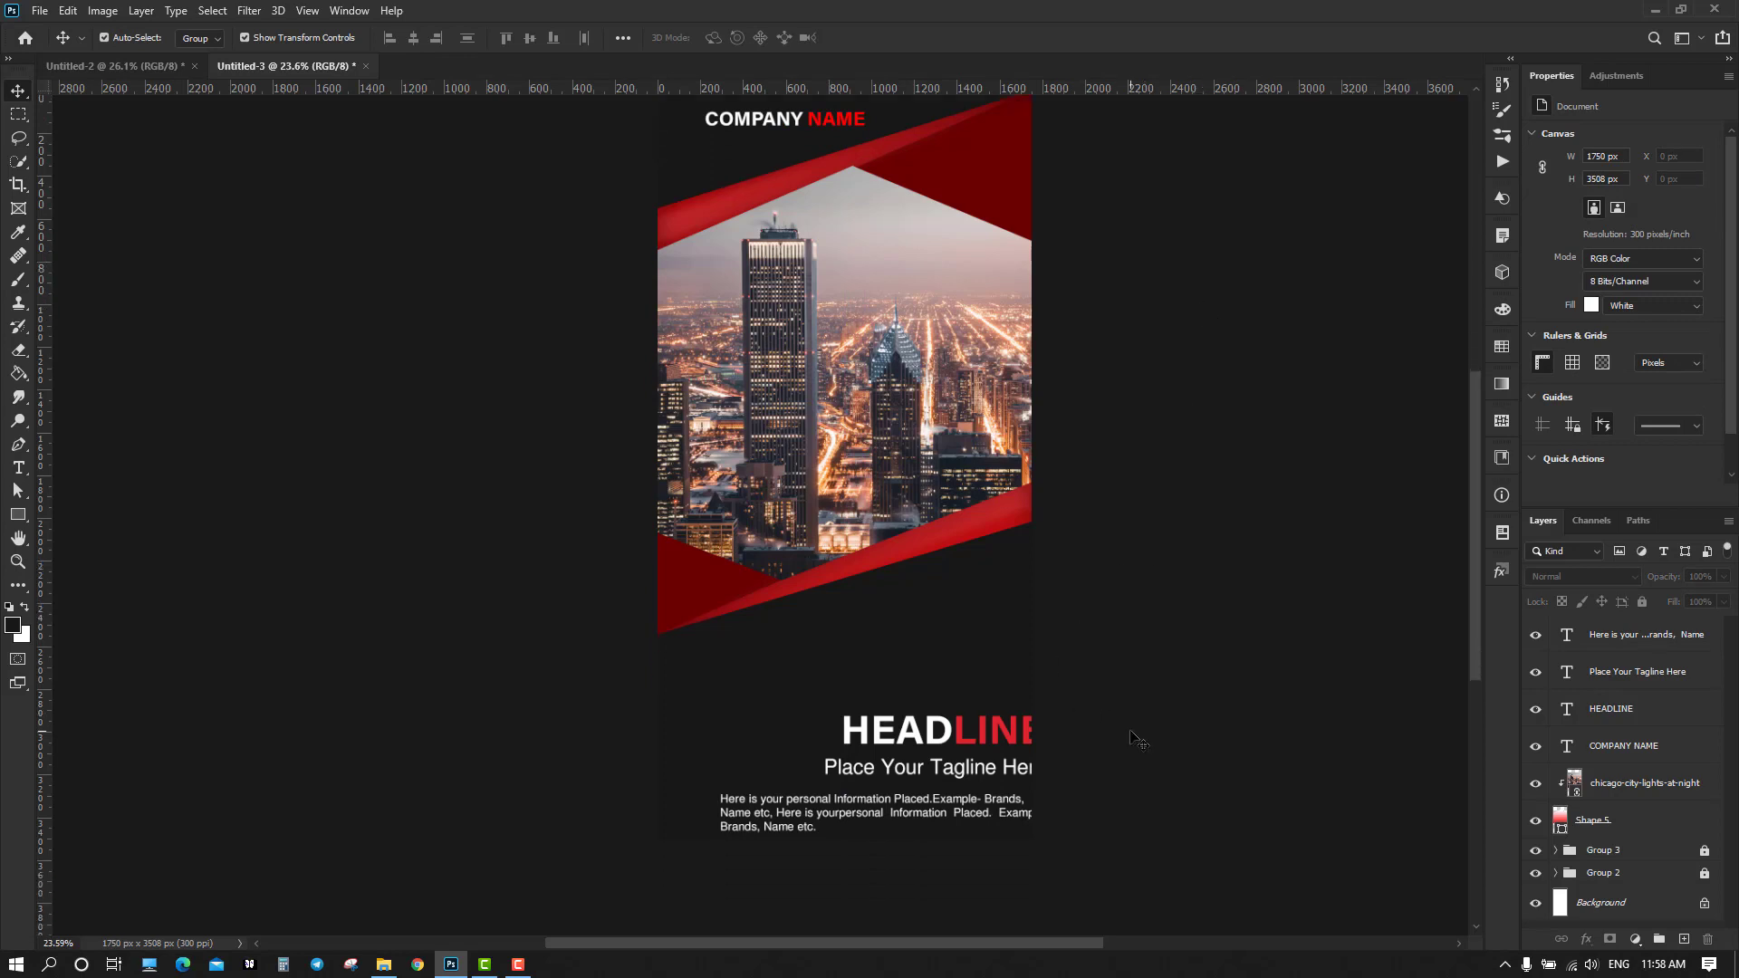
{"action": "left_click_drag", "start_coordinate": [1132, 736], "coordinate": [1005, 806]}
{"action": "left_click_drag", "start_coordinate": [1000, 731], "coordinate": [991, 654]}
{"action": "left_click", "coordinate": [1145, 680]}
{"action": "scroll", "coordinate": [1187, 684], "scroll_direction": "up", "scroll_amount": 2}
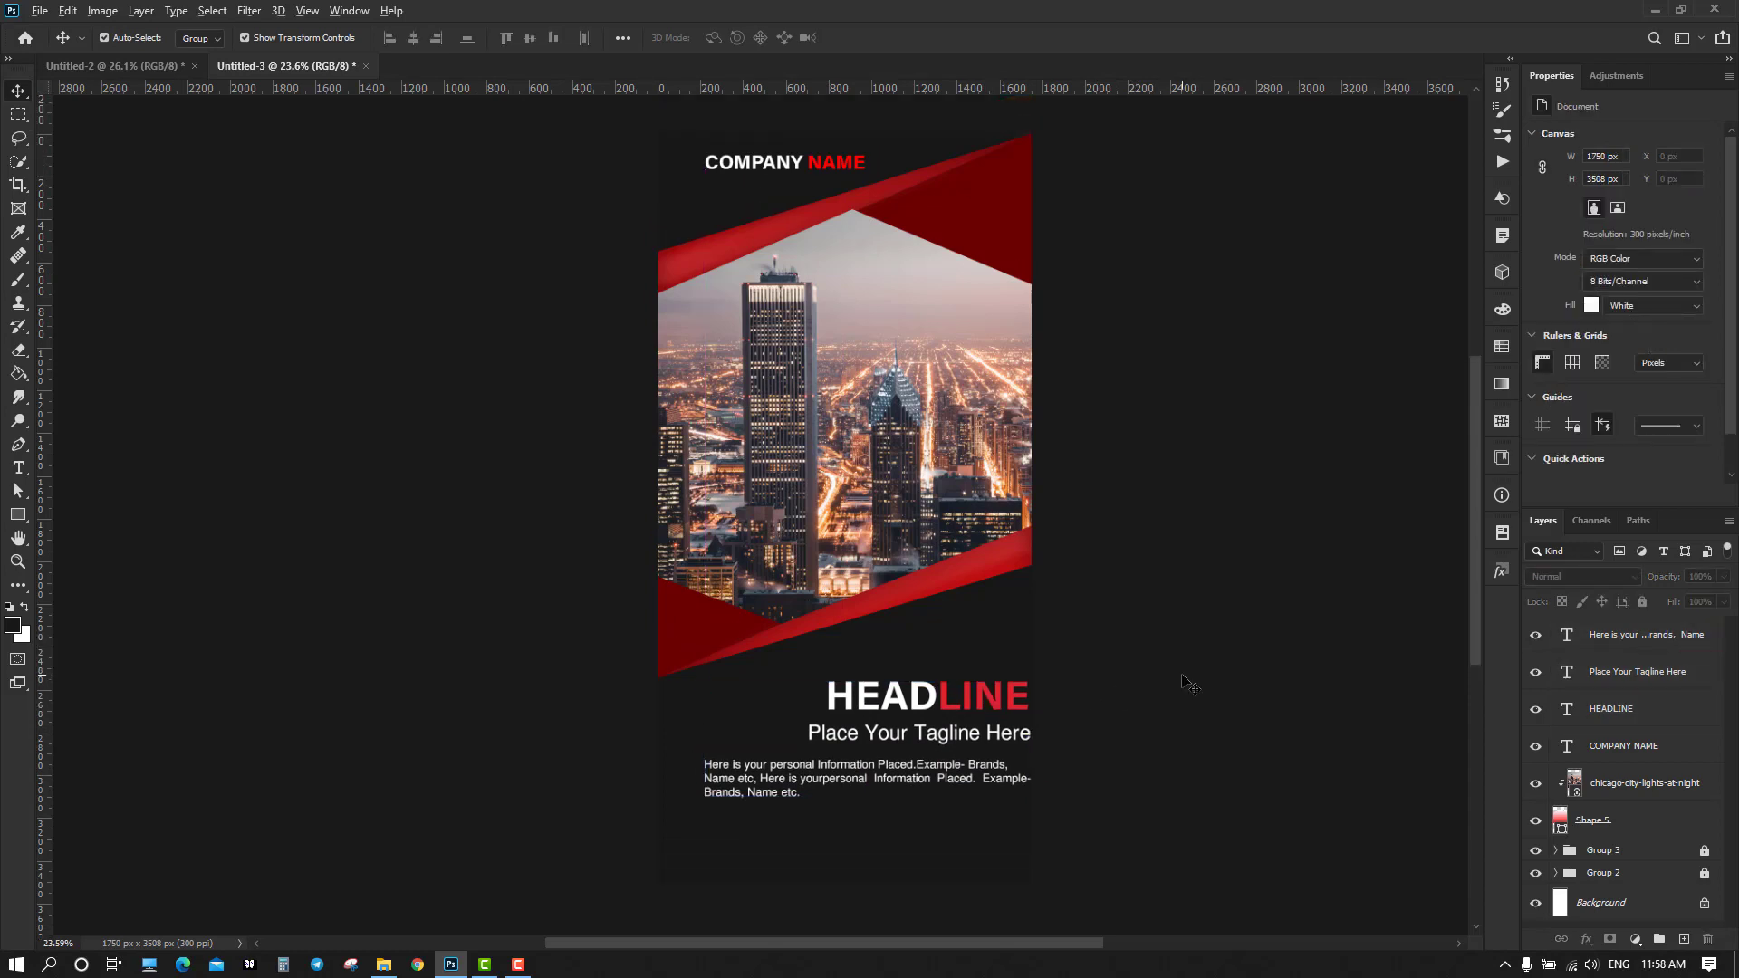
Copy the three red icons with their small paragraph texts from Untitled-2 into Untitled-3, near the banner's lower edge
{"action": "scroll", "coordinate": [1189, 685], "scroll_direction": "up", "scroll_amount": 1}
{"action": "left_click", "coordinate": [143, 68]}
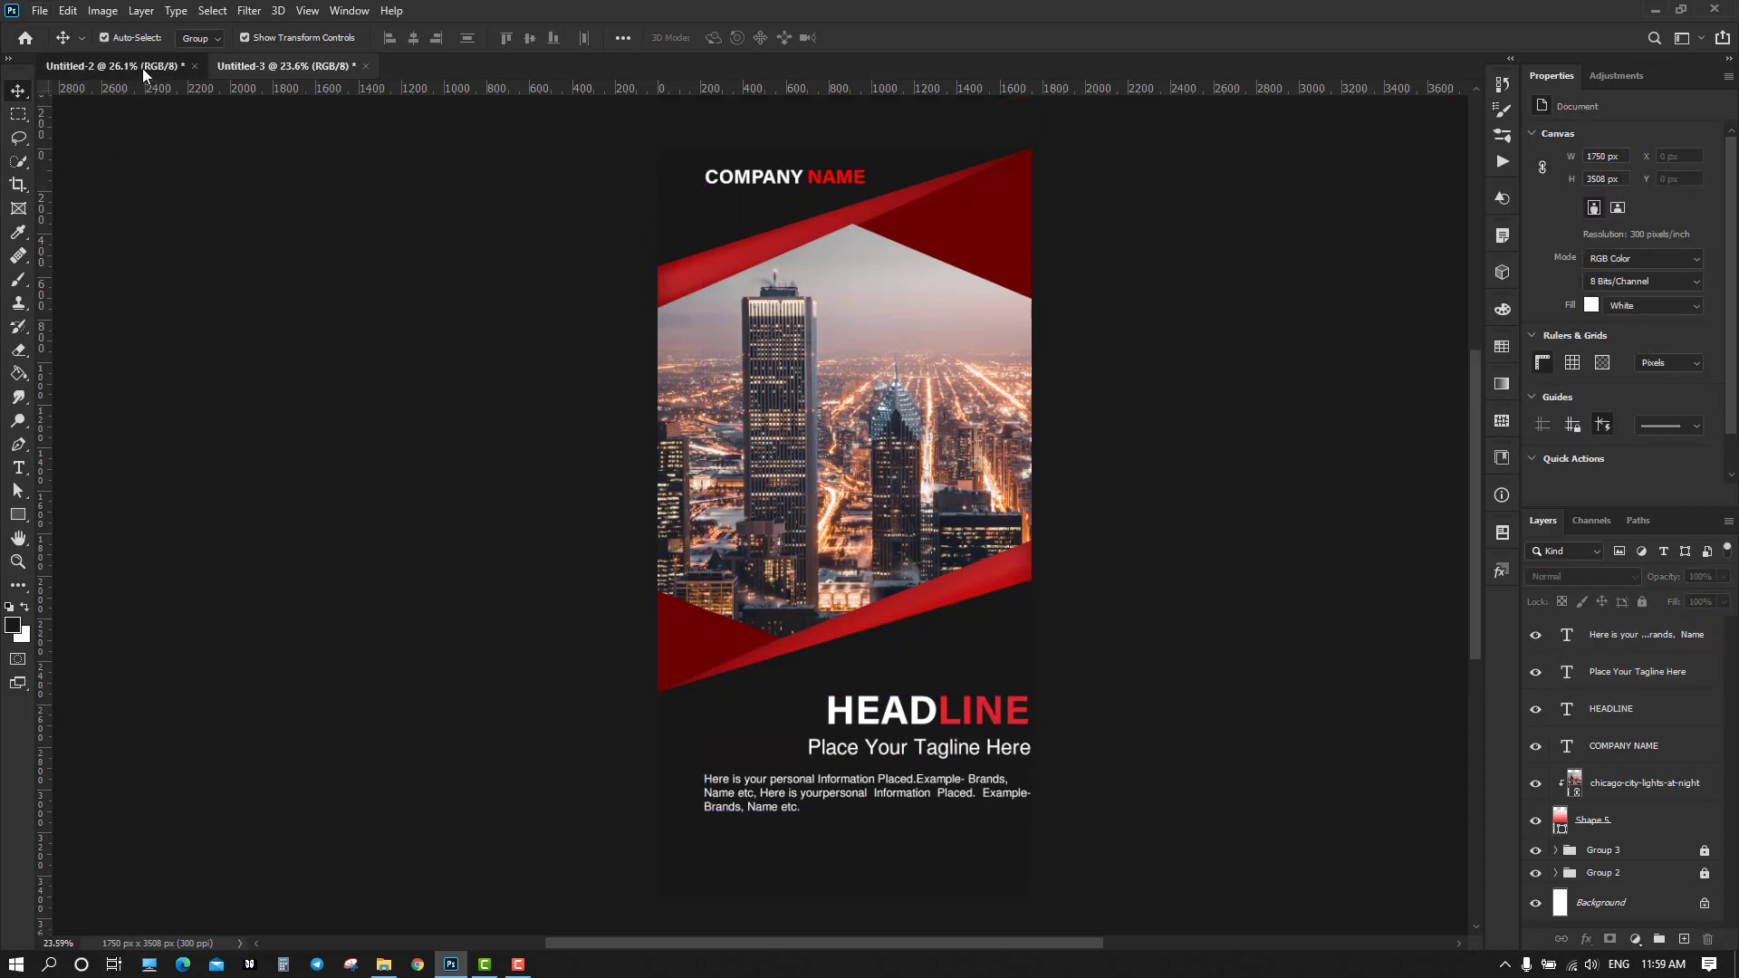
{"action": "left_click", "coordinate": [1237, 594]}
{"action": "scroll", "coordinate": [1175, 590], "scroll_direction": "down", "scroll_amount": 3}
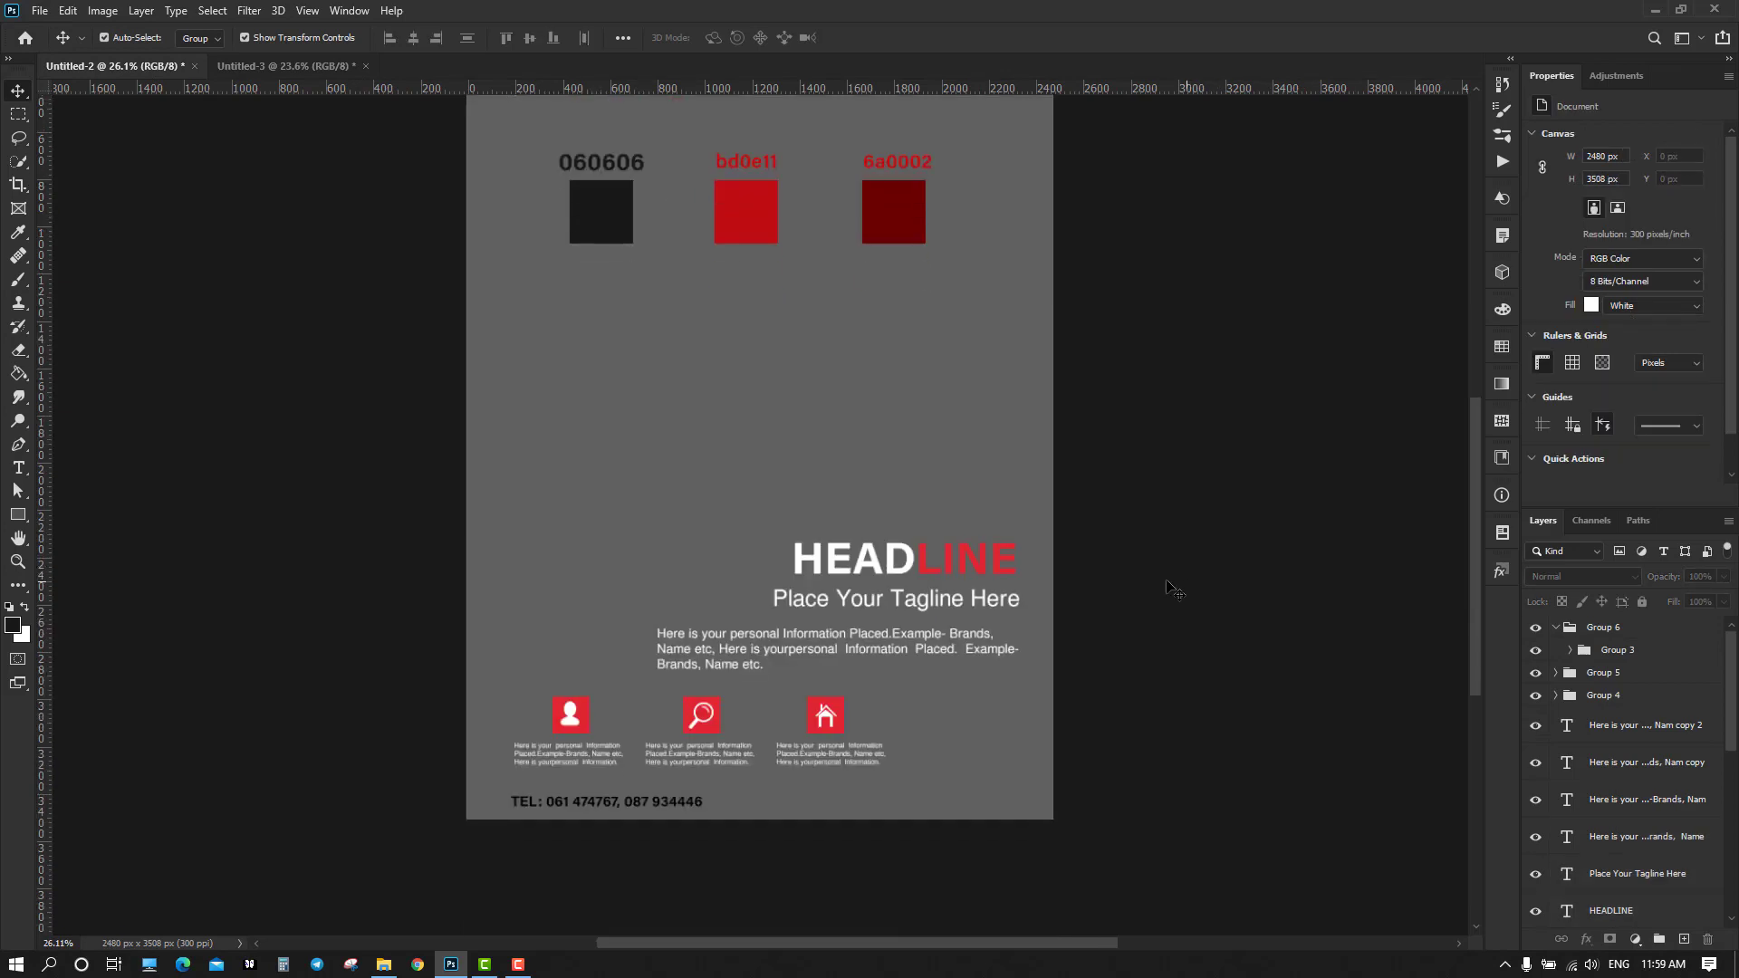
{"action": "left_click_drag", "start_coordinate": [464, 706], "coordinate": [727, 730]}
{"action": "left_click_drag", "start_coordinate": [808, 854], "coordinate": [811, 852]}
Move the HEADLINE, tagline and large paragraph together up and slightly left, closer to the red footer diagonal
{"action": "left_click_drag", "start_coordinate": [1116, 678], "coordinate": [705, 779]}
{"action": "left_click_drag", "start_coordinate": [942, 788], "coordinate": [937, 749]}
{"action": "left_click", "coordinate": [1182, 736]}
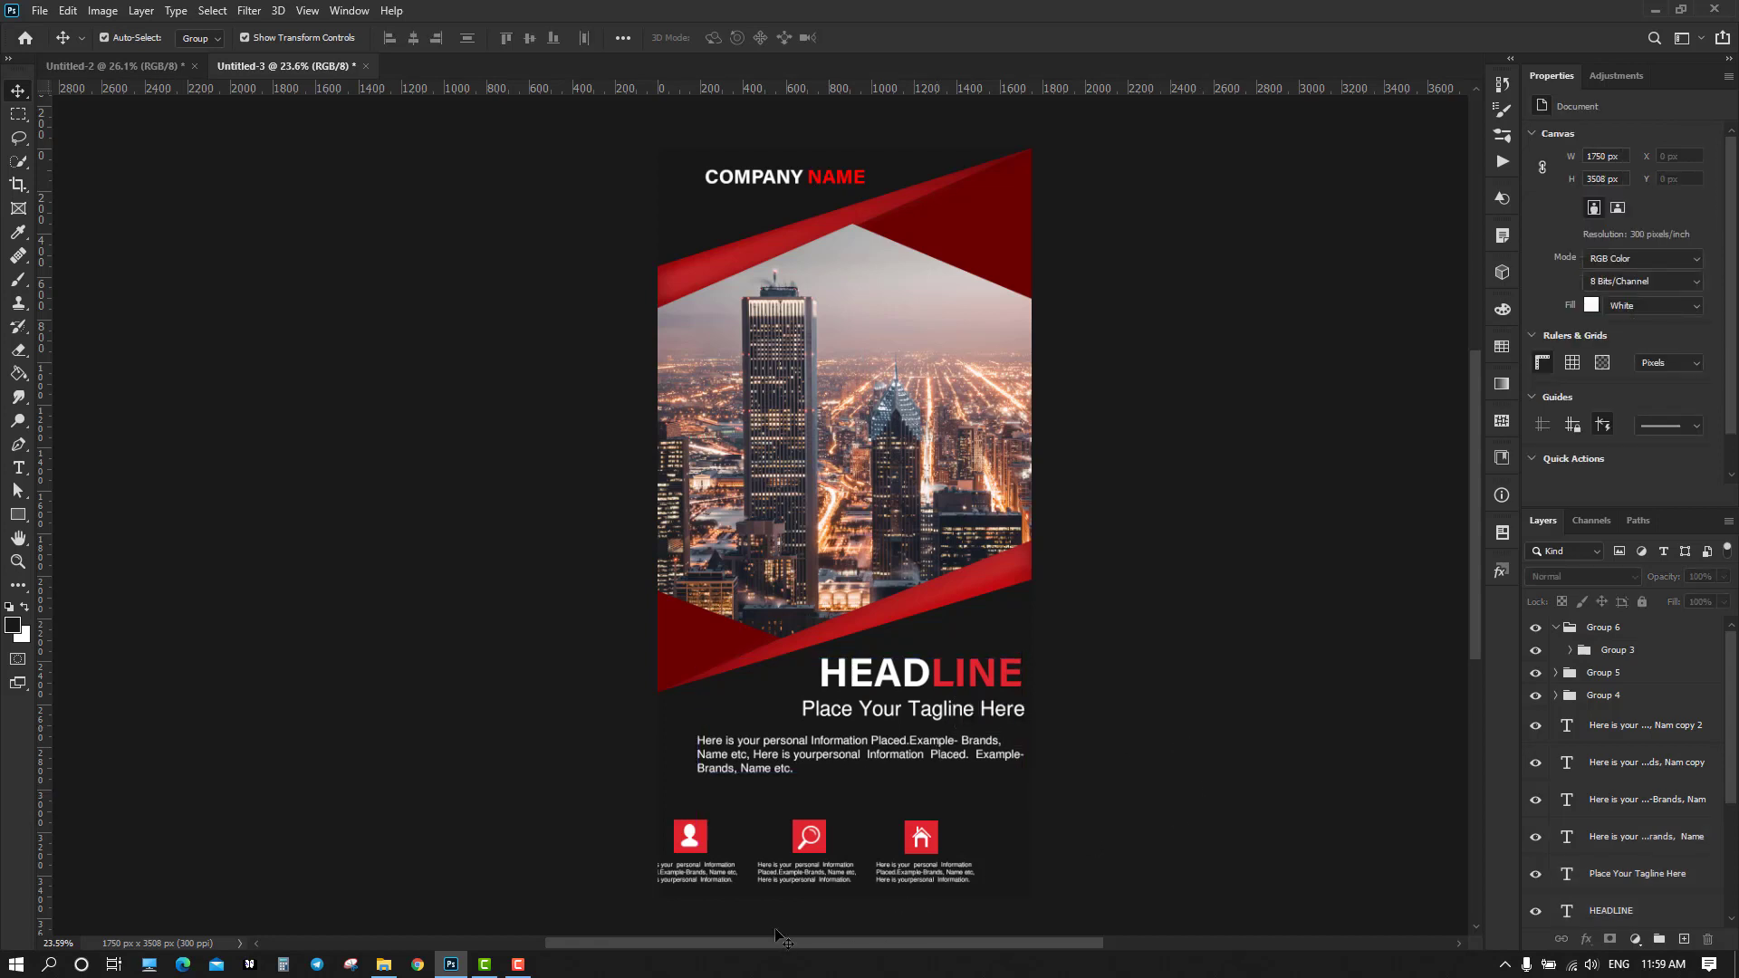
Move the three icons and their small texts up and right, centred across the banner just below the large paragraph
{"action": "left_click_drag", "start_coordinate": [618, 854], "coordinate": [1075, 910]}
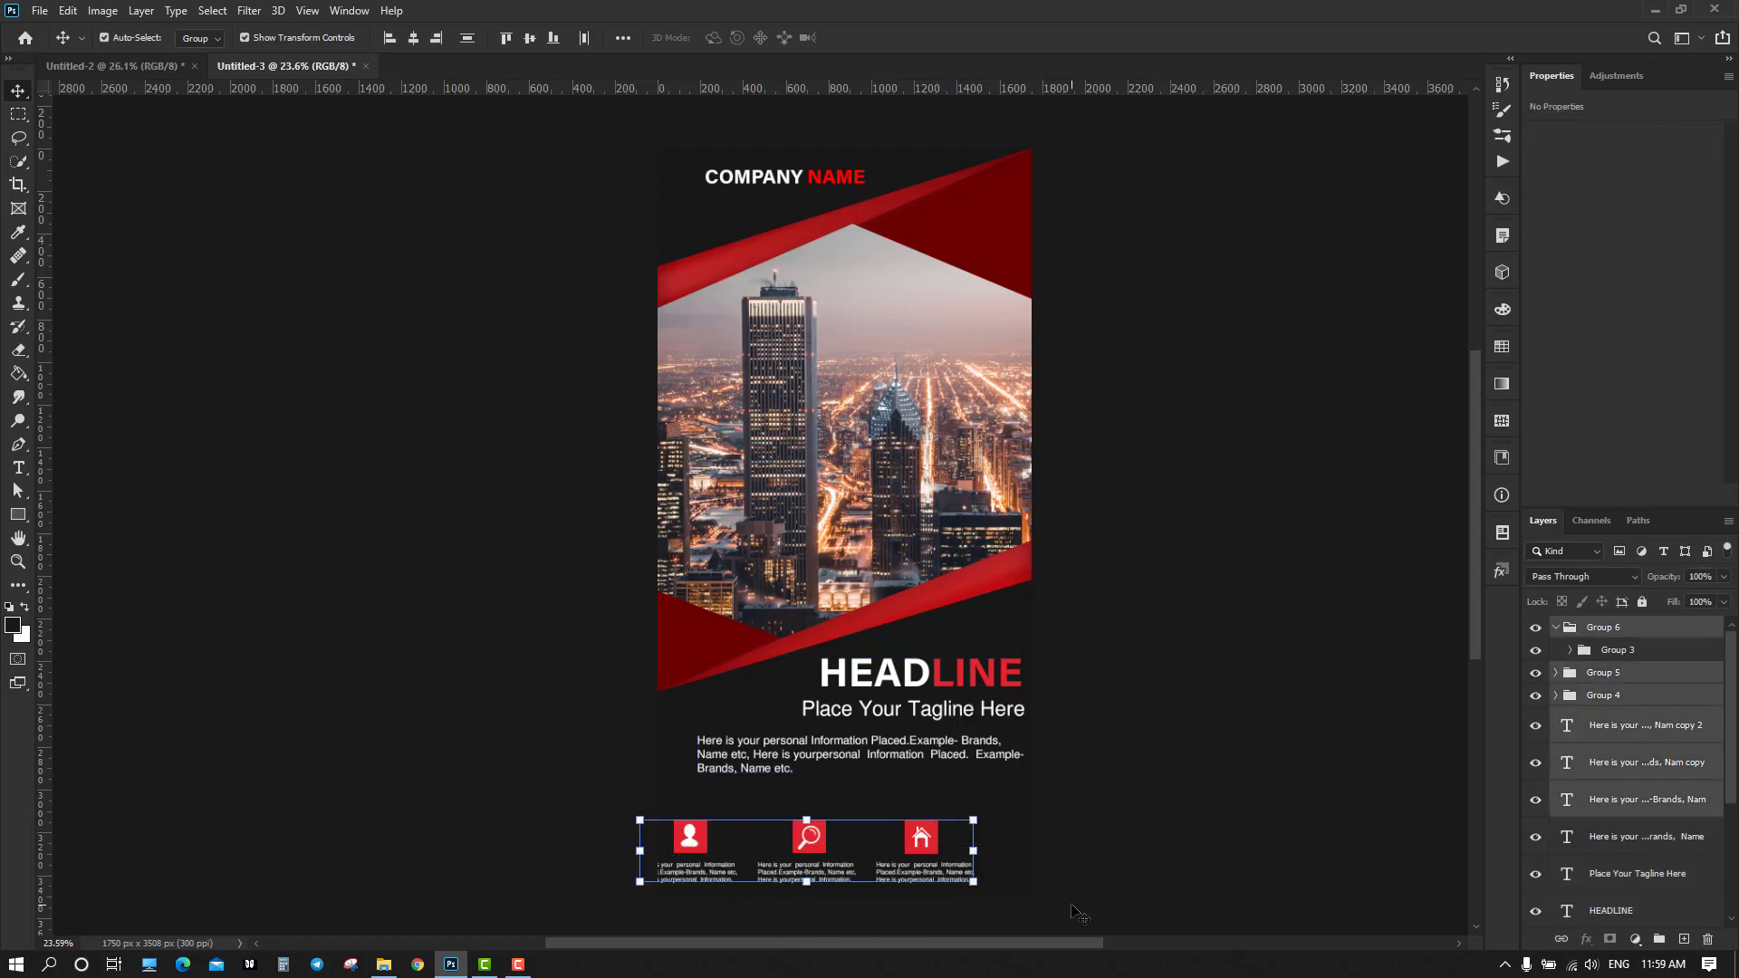
{"action": "left_click_drag", "start_coordinate": [812, 845], "coordinate": [844, 822]}
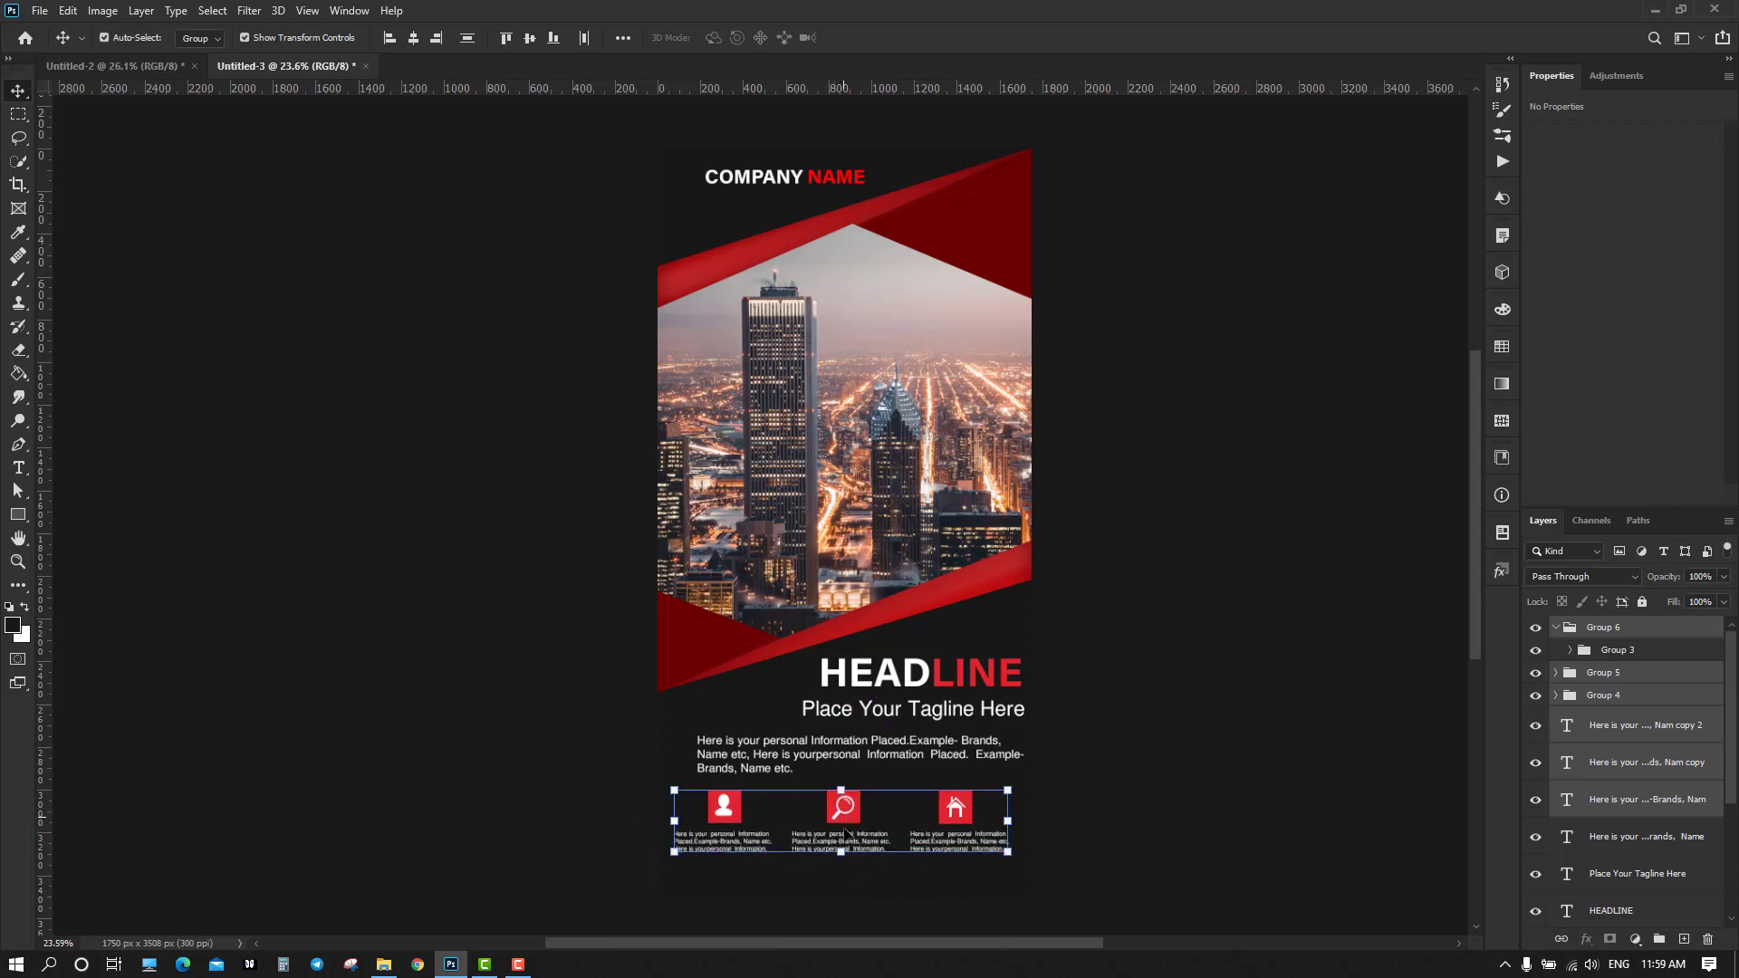
{"action": "left_click", "coordinate": [1159, 783]}
{"action": "left_click_drag", "start_coordinate": [1091, 670], "coordinate": [844, 897]}
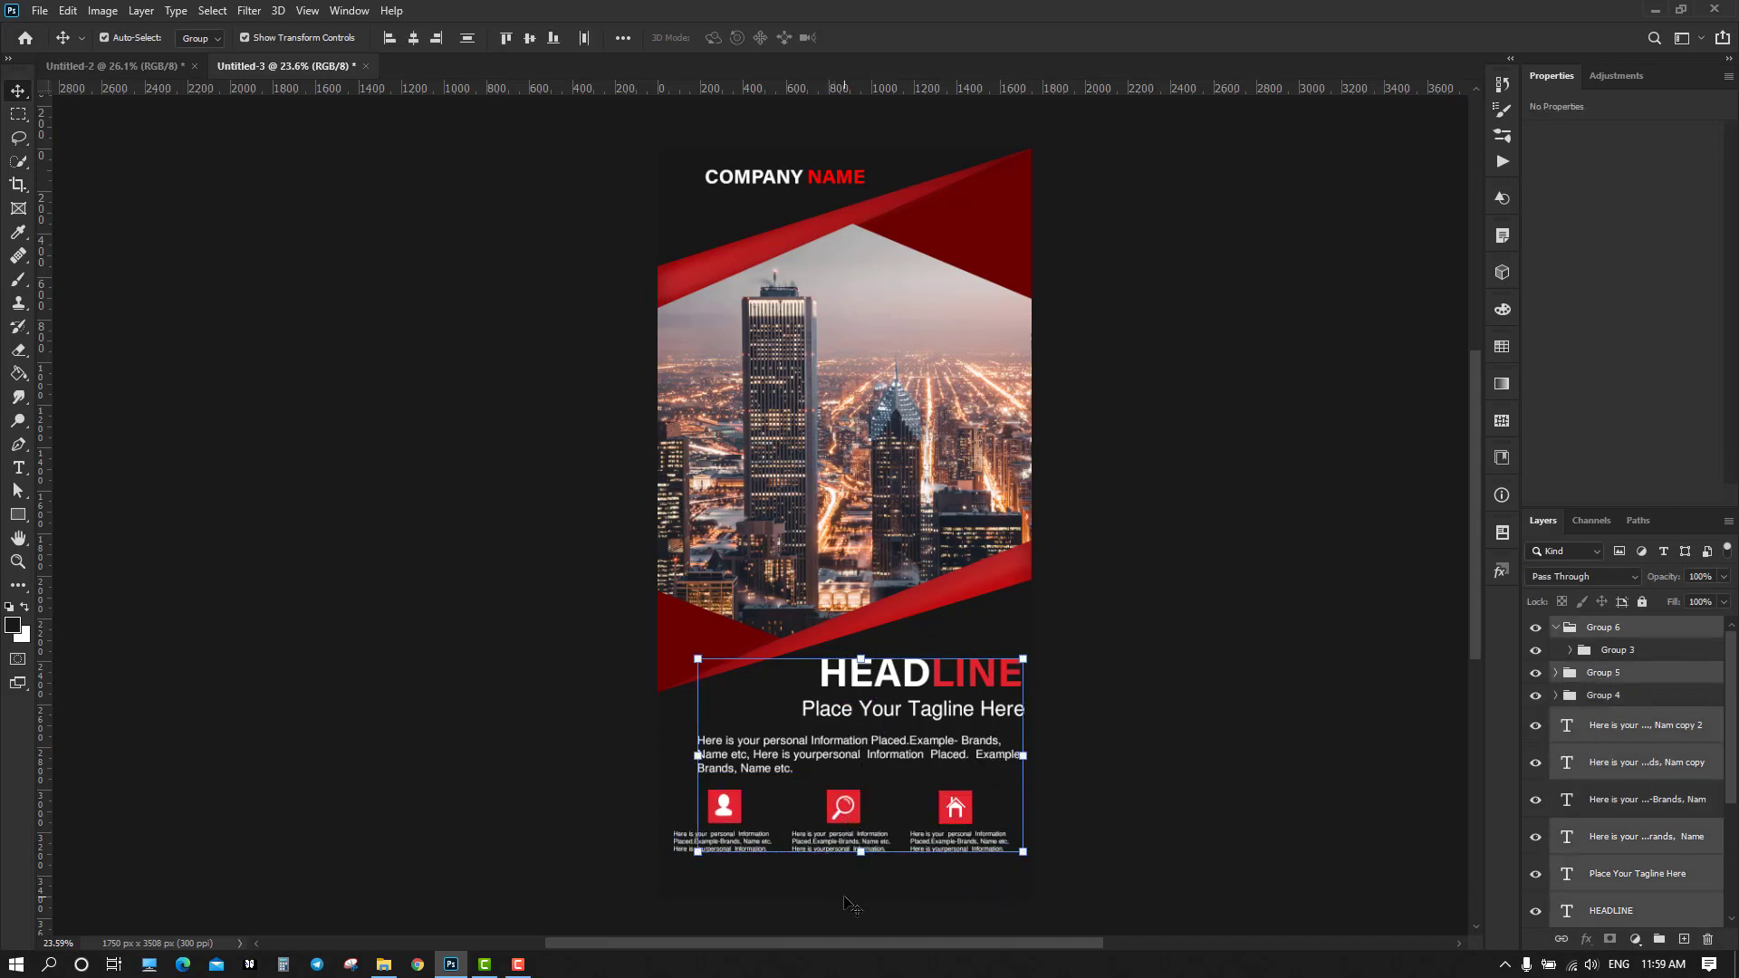
{"action": "key", "text": "Up"}
{"action": "key", "text": "Up"}
{"action": "key", "text": "Up"}
{"action": "key", "text": "Up"}
{"action": "key", "text": "Up"}
{"action": "key", "text": "Up"}
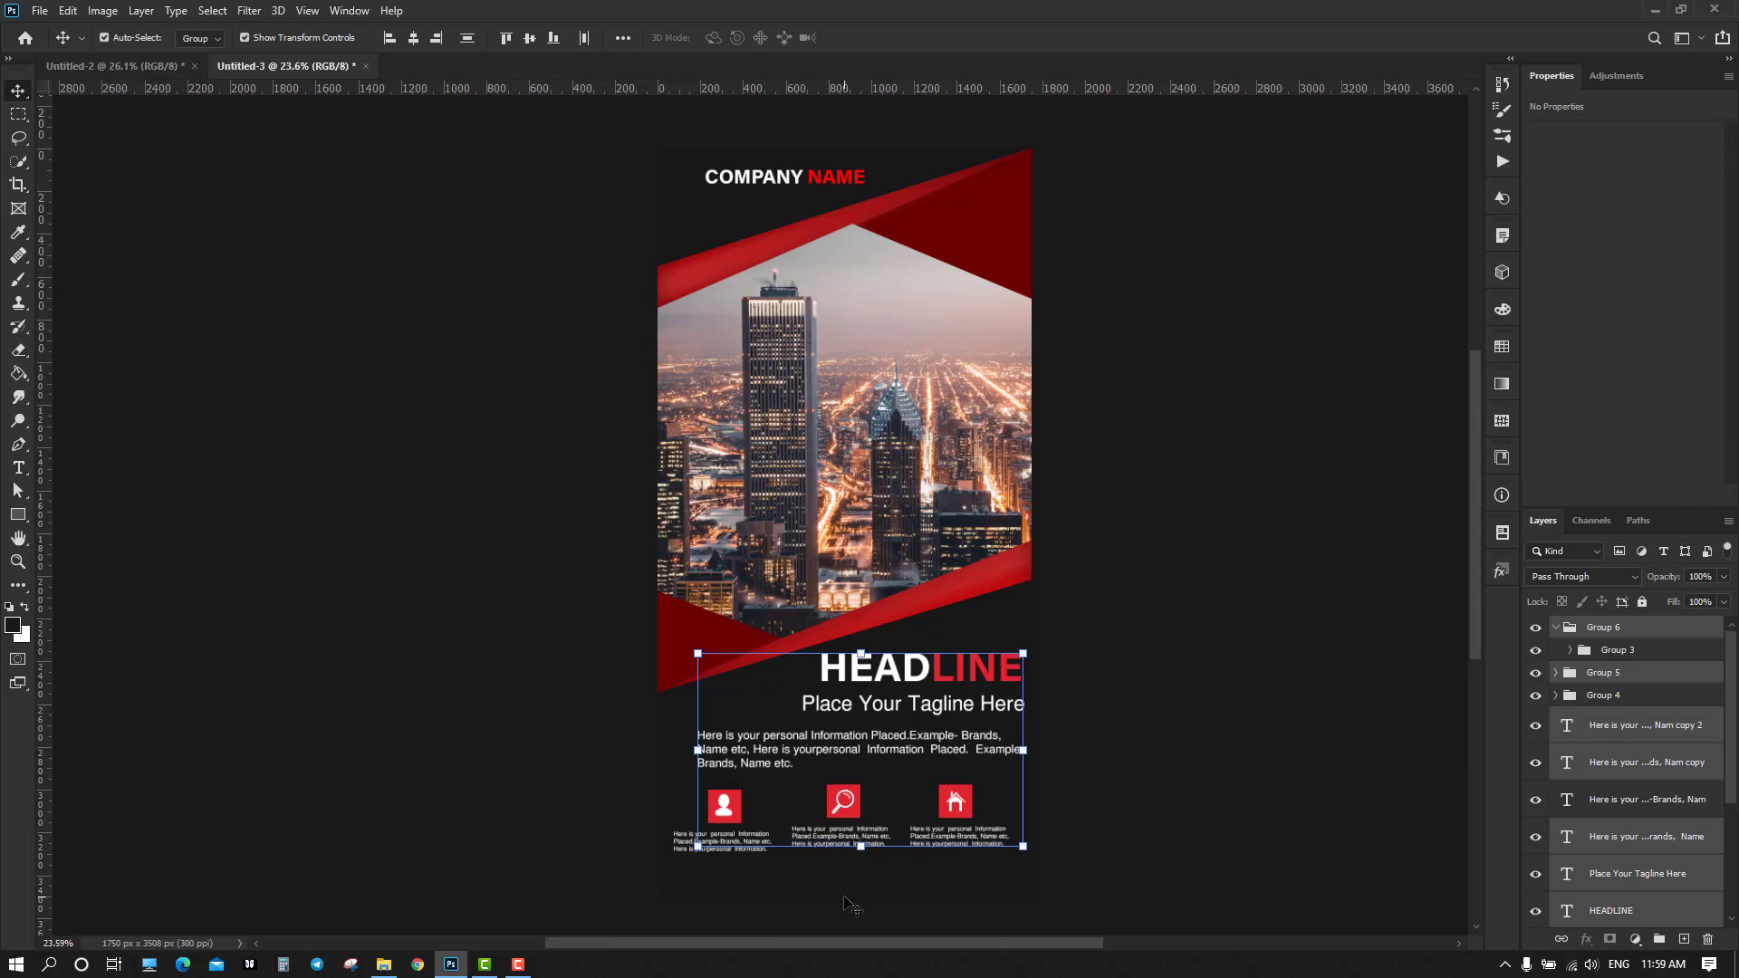
{"action": "left_click", "coordinate": [1168, 791]}
{"action": "key", "text": "ctrl+z"}
{"action": "key", "text": "ctrl+z"}
{"action": "key", "text": "ctrl+z"}
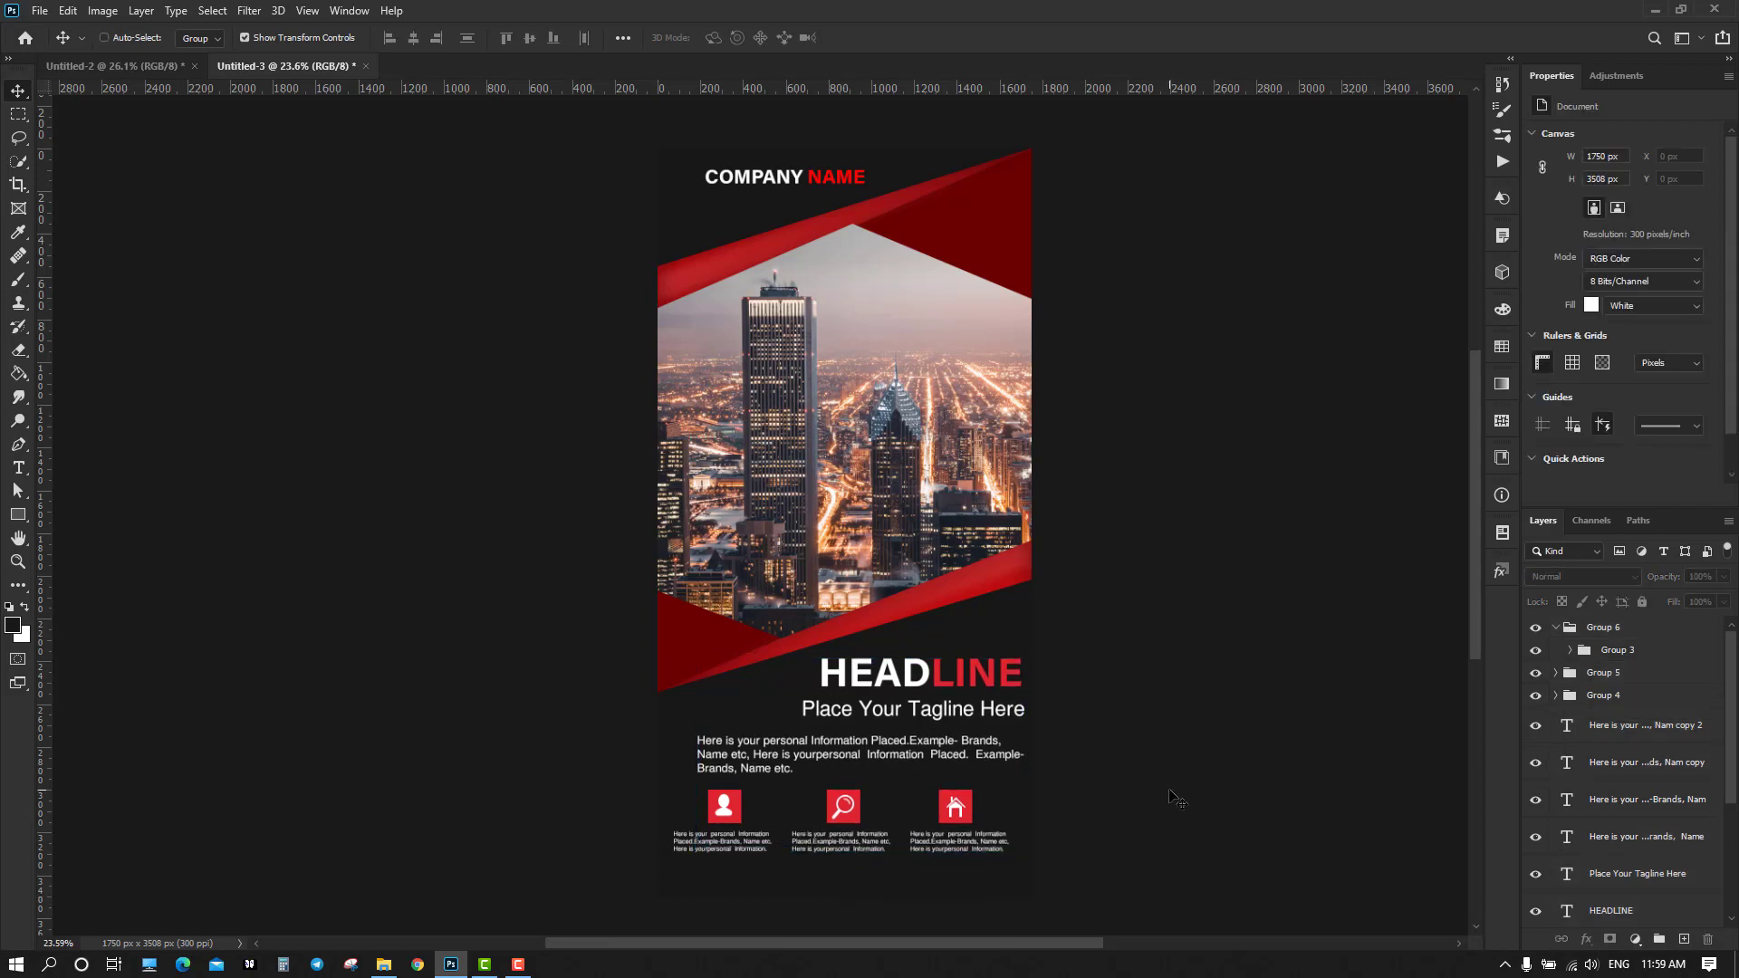
{"action": "left_click_drag", "start_coordinate": [1093, 625], "coordinate": [889, 870]}
{"action": "left_click", "coordinate": [1276, 766]}
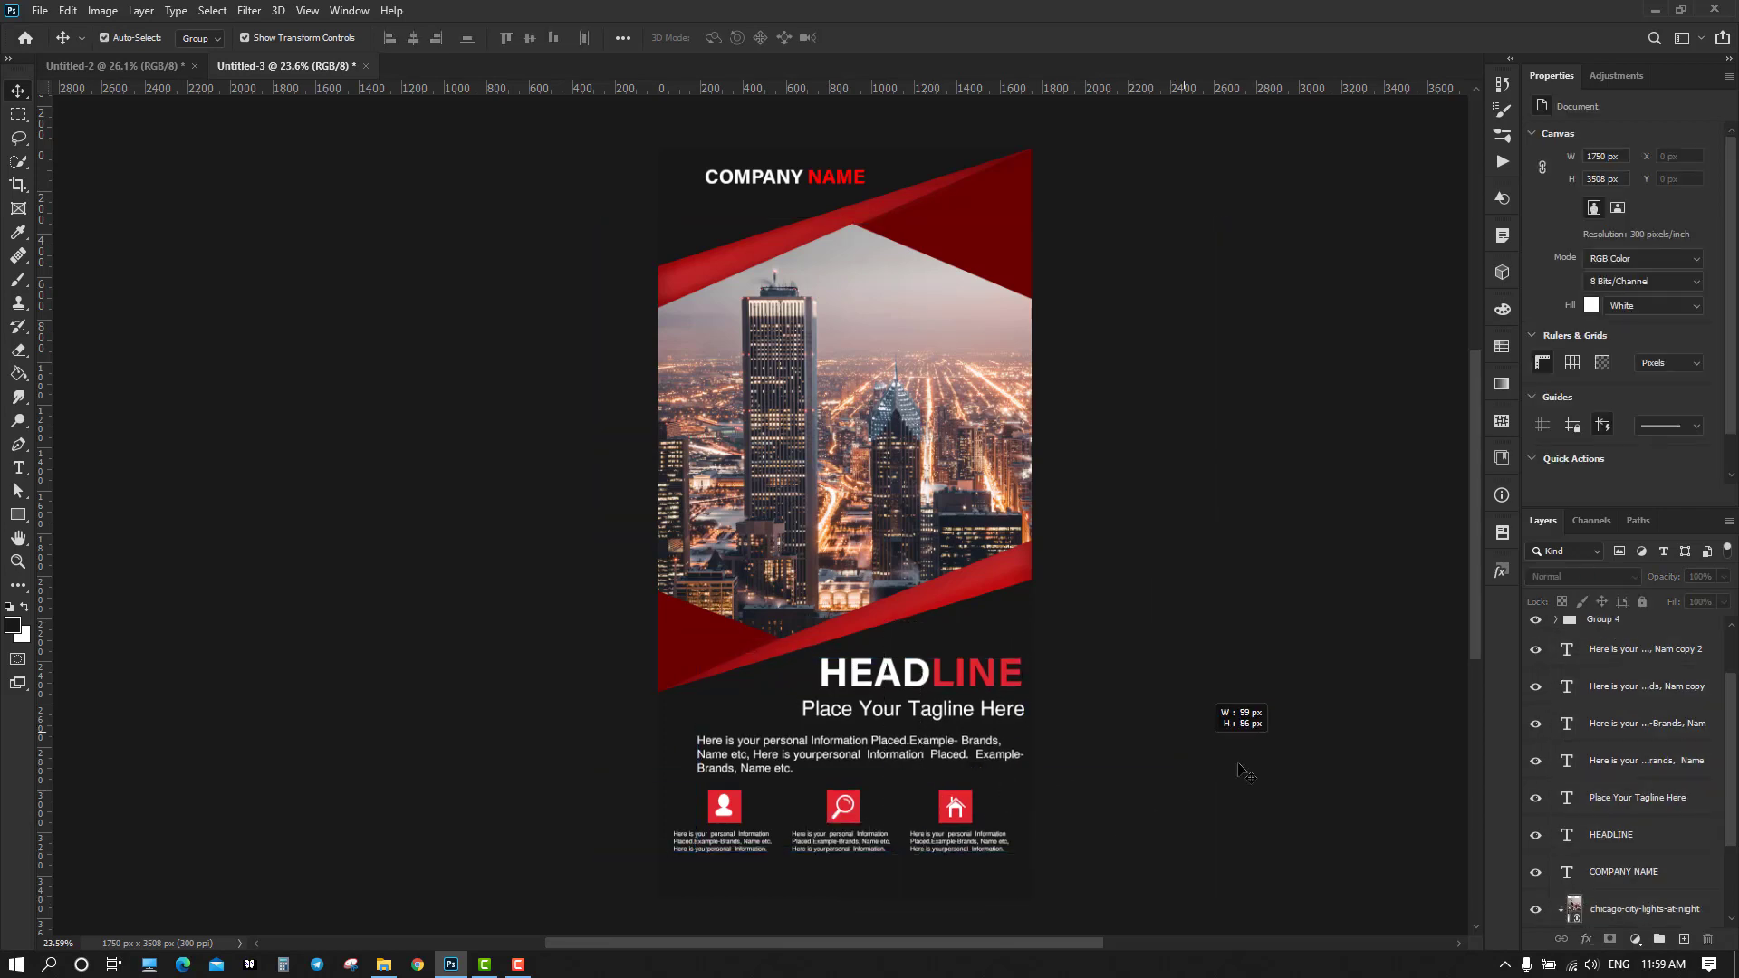
{"action": "left_click_drag", "start_coordinate": [625, 700], "coordinate": [1194, 882]}
{"action": "left_click", "coordinate": [1173, 758]}
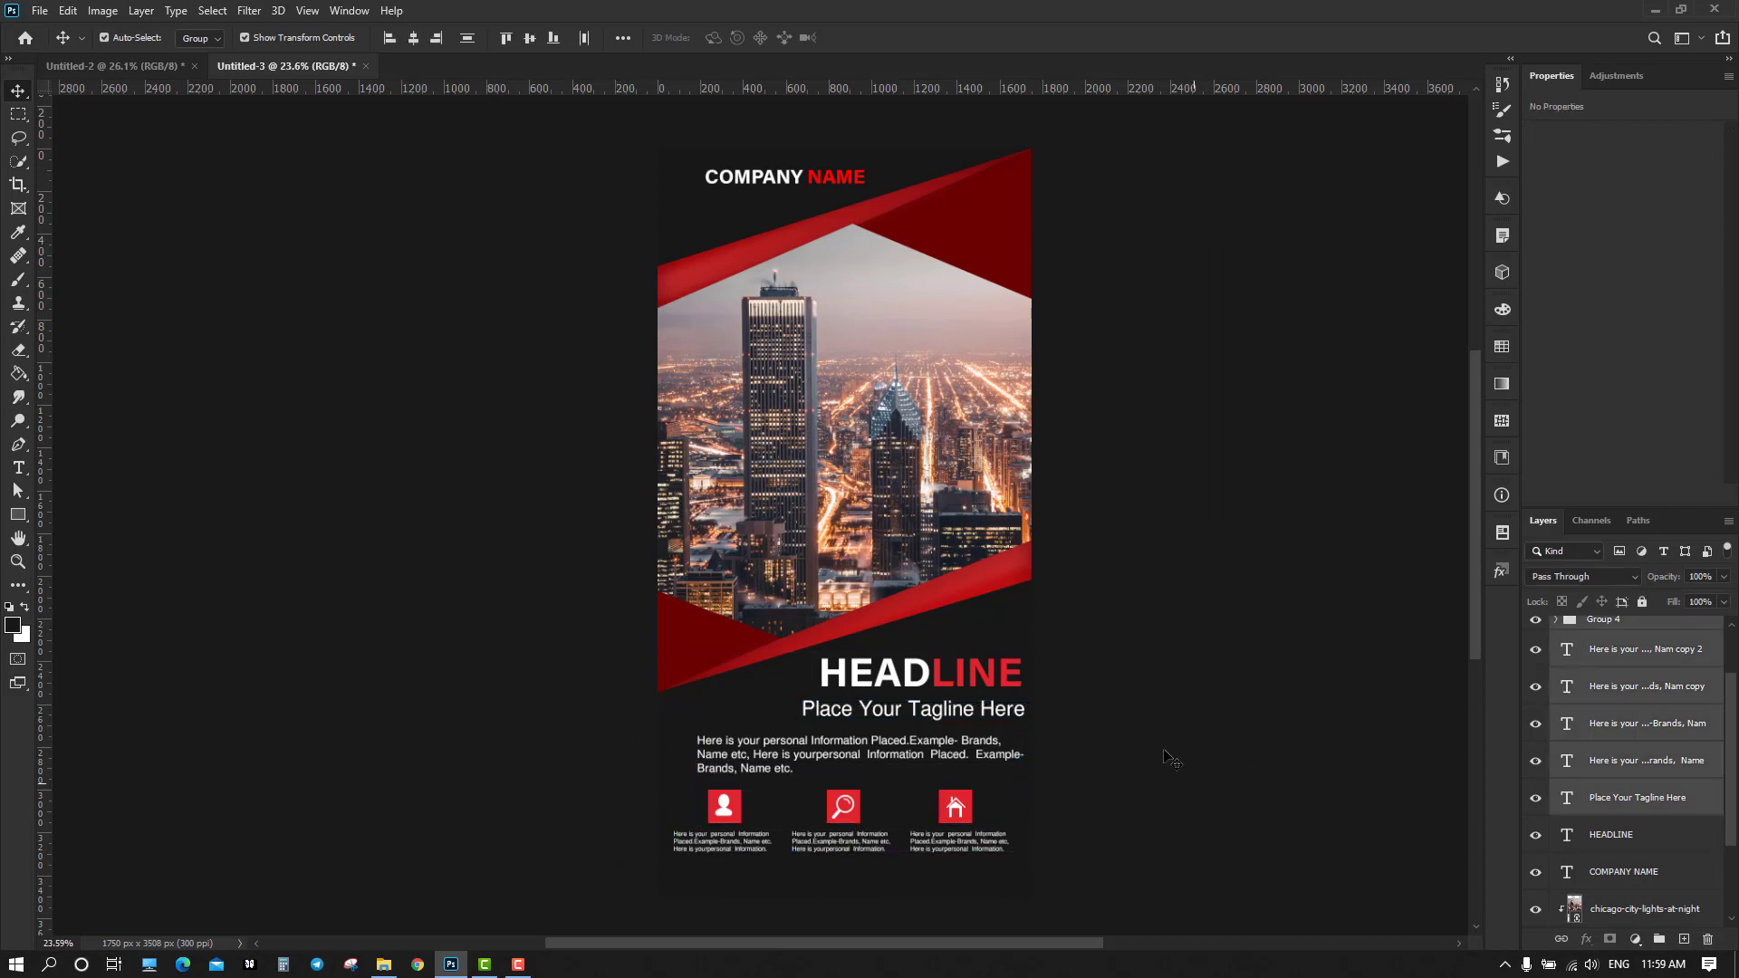
Nudge the HEADLINE, tagline, paragraph, icons and small texts slightly upward together
{"action": "left_click_drag", "start_coordinate": [1084, 680], "coordinate": [619, 910]}
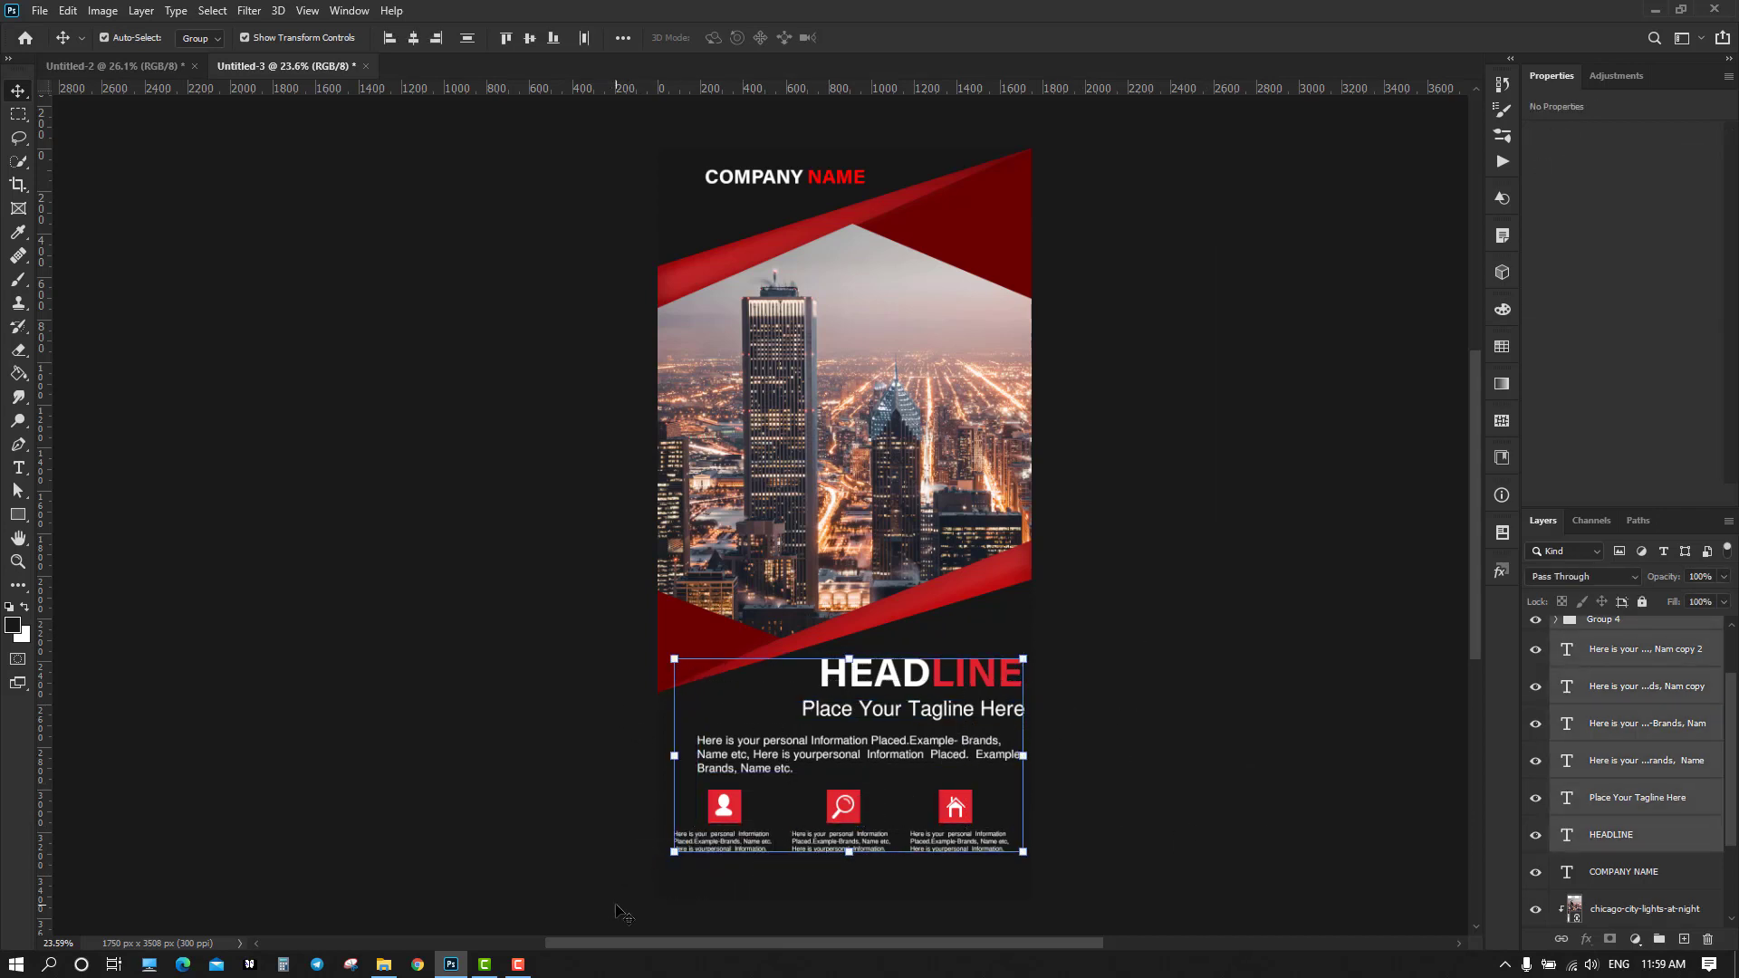
{"action": "key", "text": "shift+Up"}
{"action": "key", "text": "shift+Up"}
{"action": "key", "text": "shift+Up"}
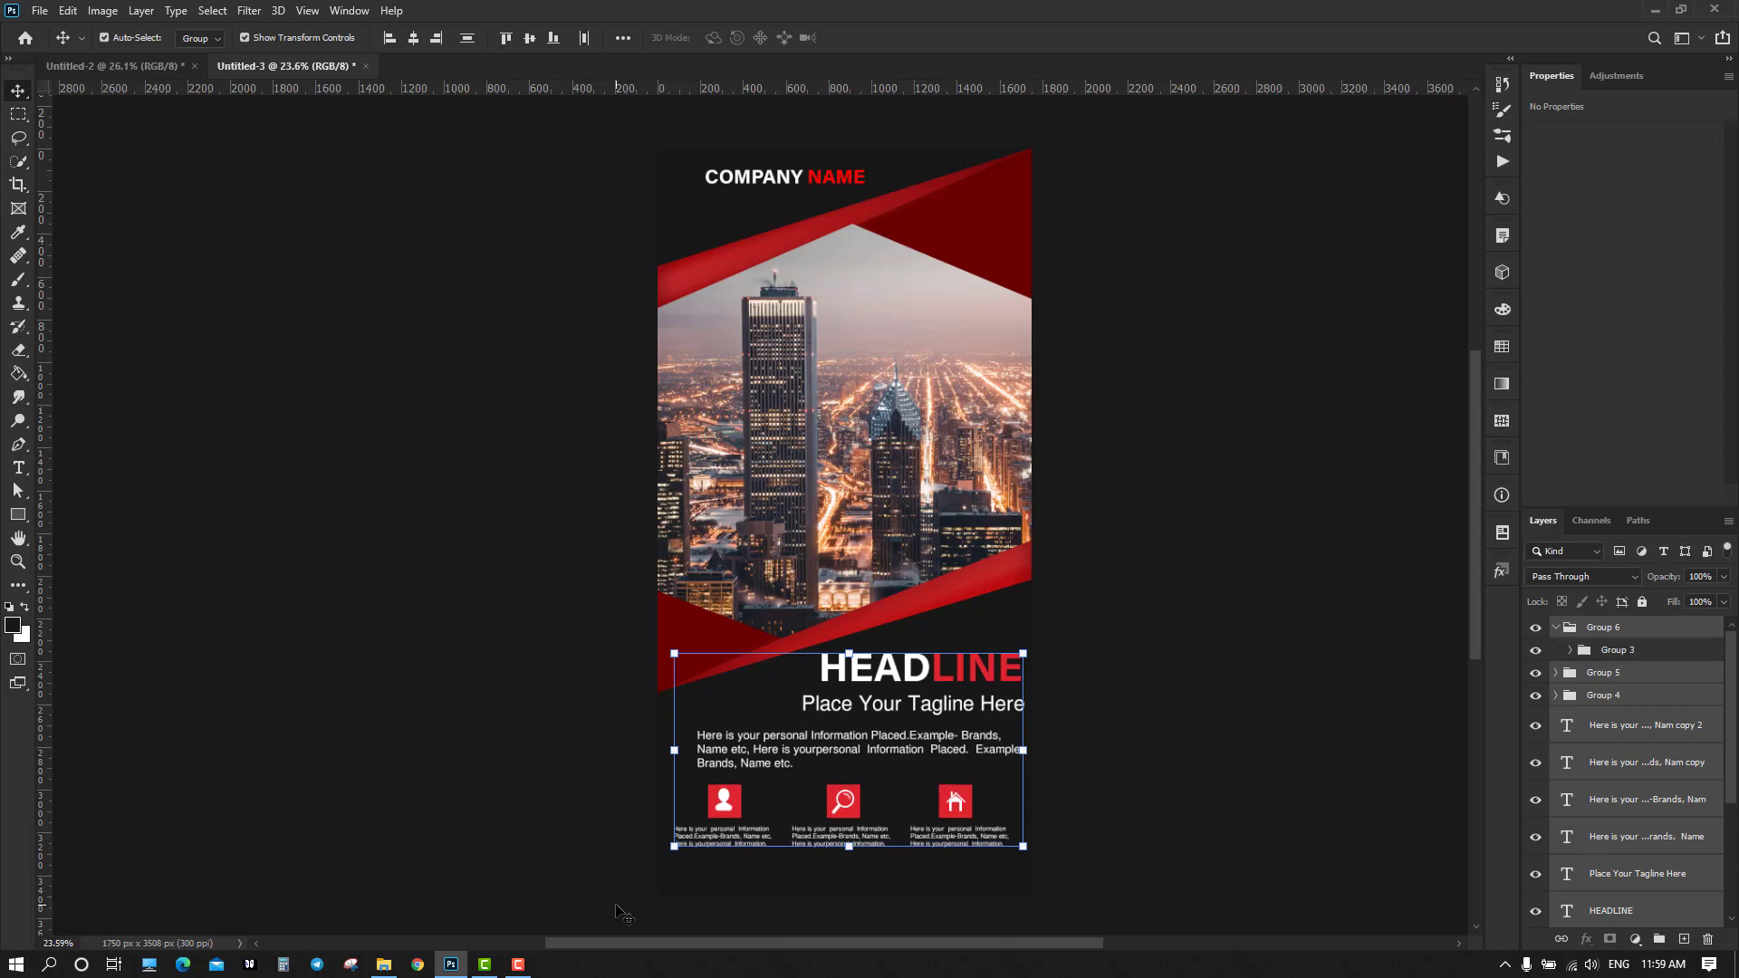
{"action": "key", "text": "shift+Up"}
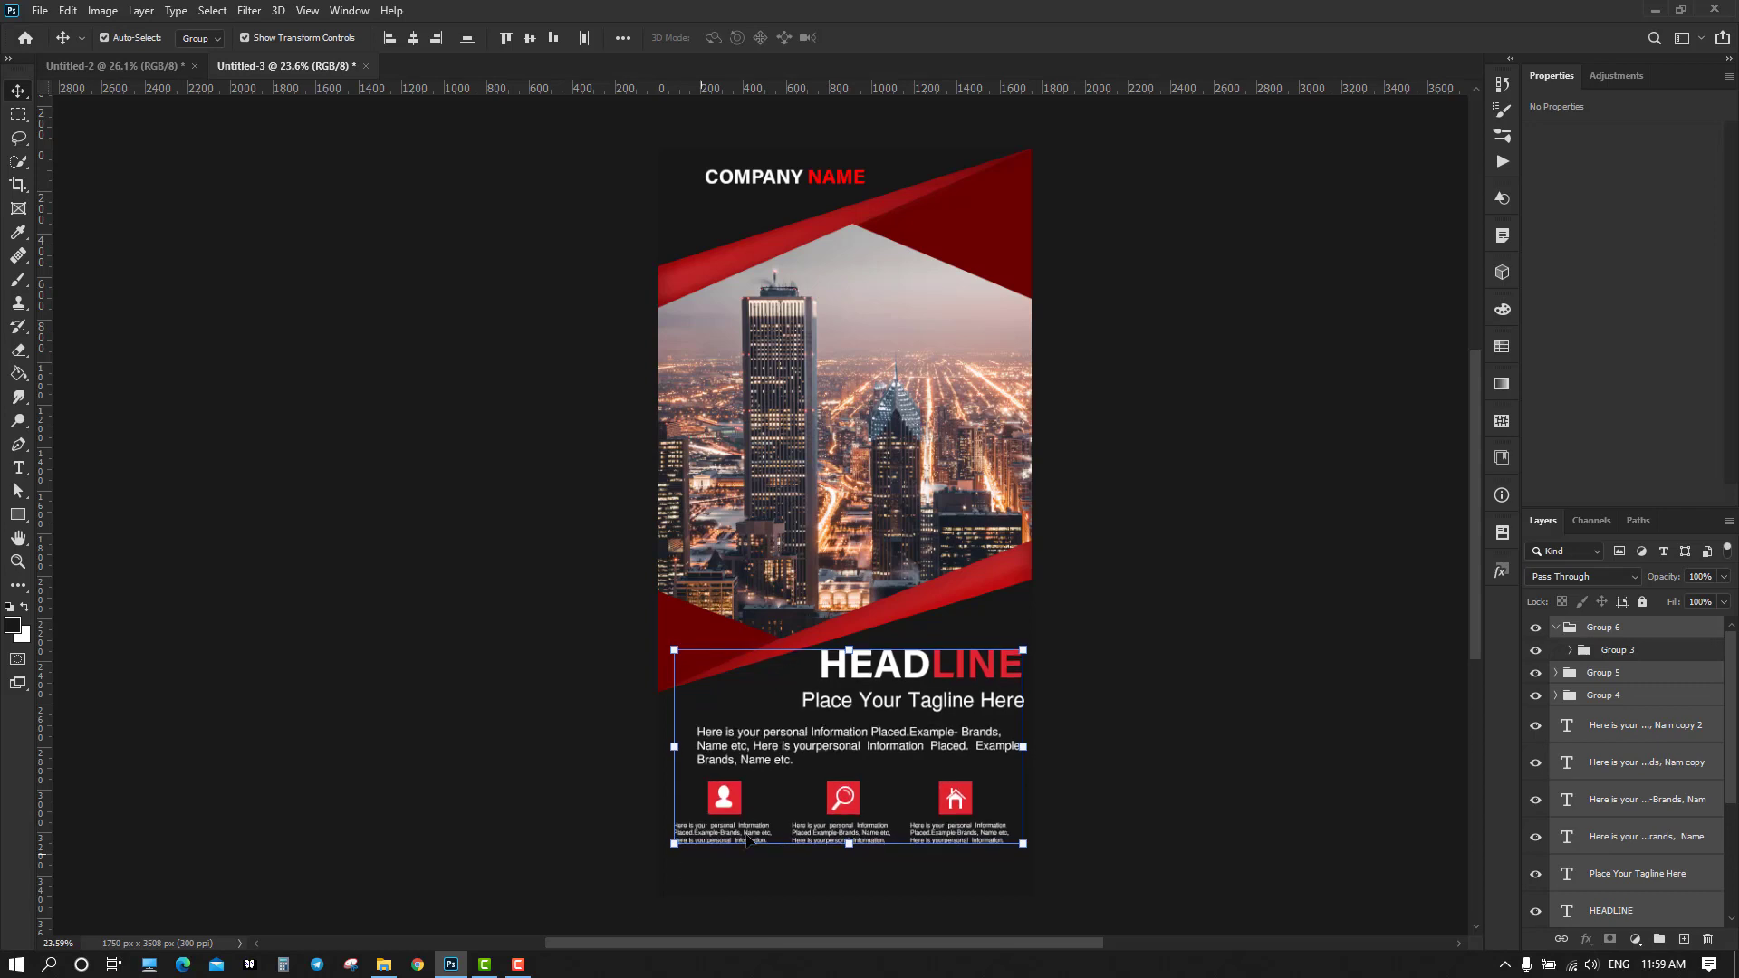
{"action": "key", "text": "Down"}
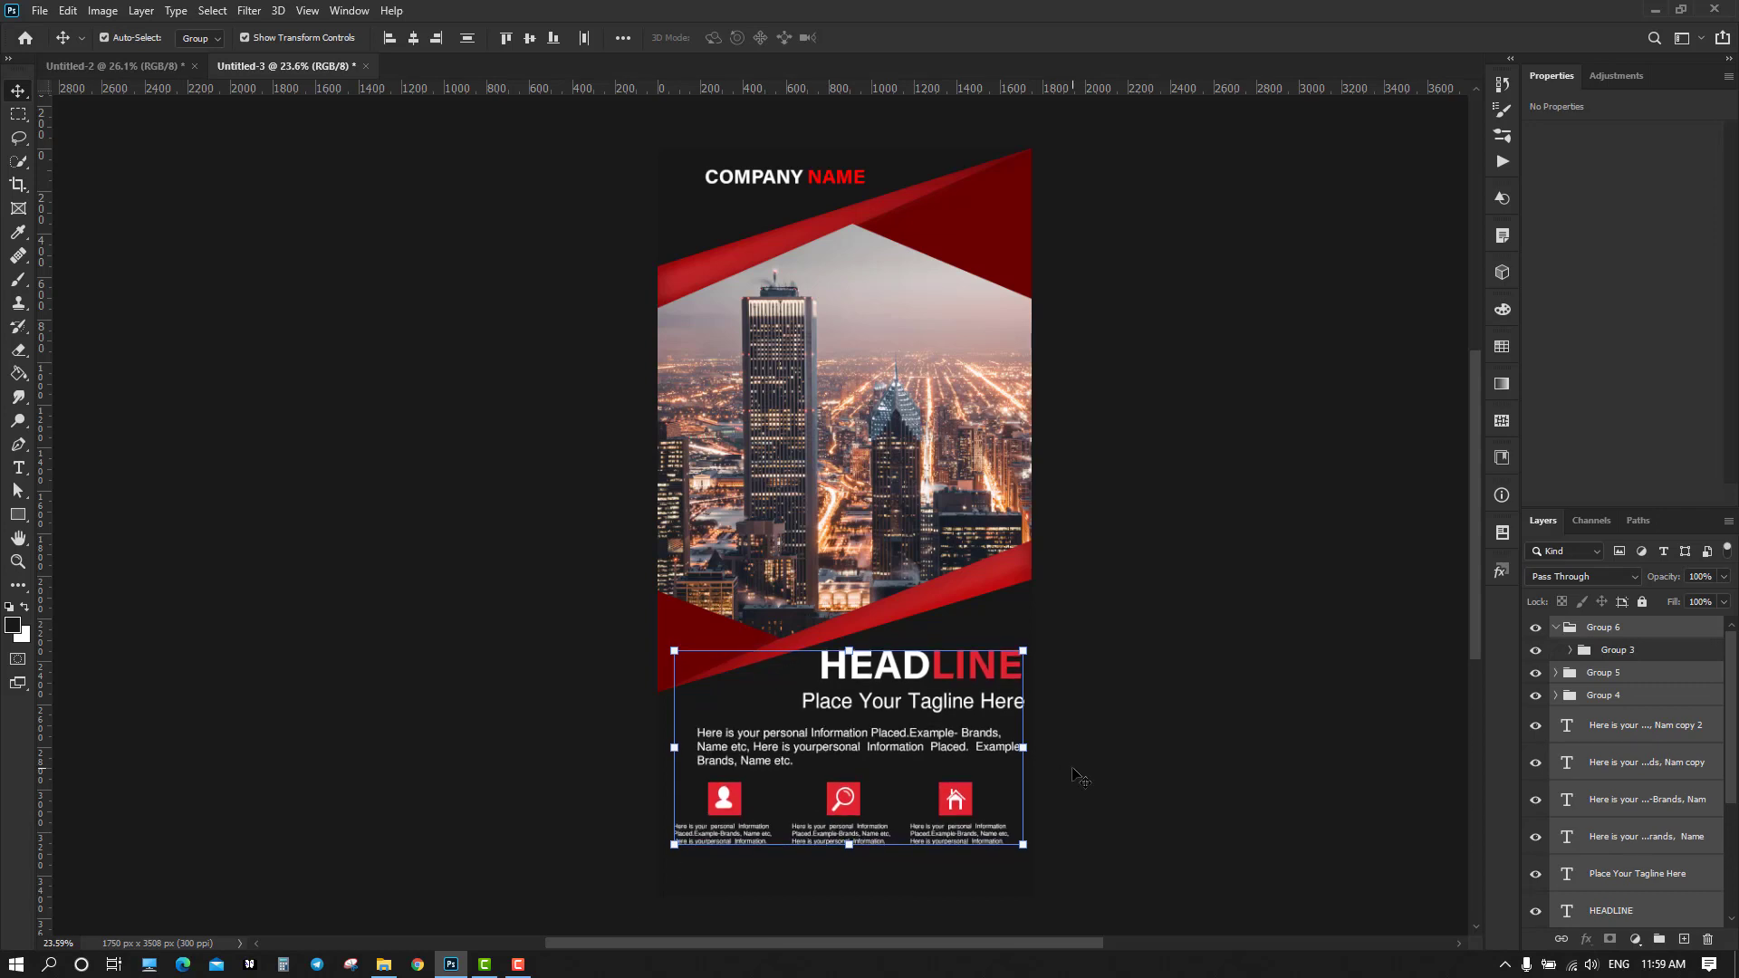
{"action": "left_click", "coordinate": [1221, 736]}
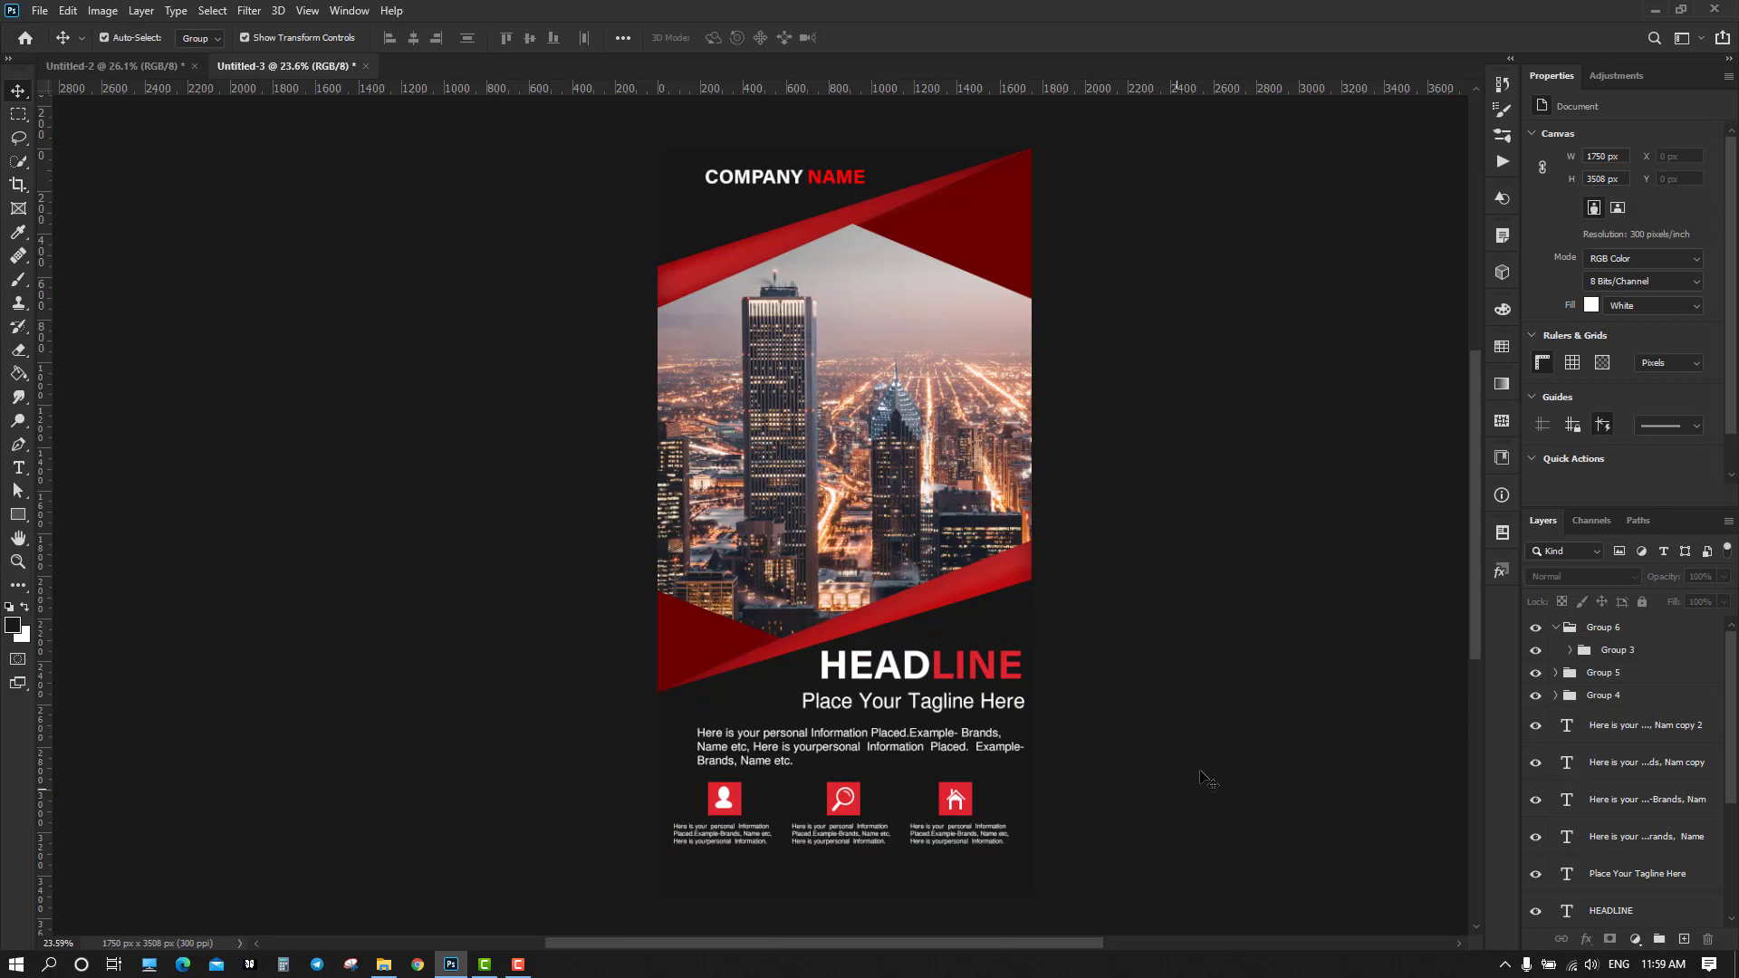
Nudge the HEADLINE and tagline together down to Y 2382.82 px, closer to the large paragraph
{"action": "left_click_drag", "start_coordinate": [1149, 631], "coordinate": [962, 666]}
{"action": "key", "text": "Down"}
{"action": "key", "text": "Down"}
{"action": "key", "text": "Down"}
{"action": "key", "text": "Down"}
{"action": "key", "text": "Down"}
{"action": "key", "text": "Down"}
{"action": "key", "text": "Down"}
{"action": "key", "text": "Down"}
{"action": "key", "text": "Down"}
{"action": "key", "text": "Down"}
{"action": "key", "text": "Down"}
{"action": "key", "text": "Down"}
{"action": "key", "text": "Down"}
{"action": "key", "text": "Down"}
{"action": "key", "text": "Down"}
{"action": "key", "text": "Down"}
{"action": "key", "text": "Down"}
{"action": "key", "text": "Down"}
{"action": "key", "text": "Down"}
{"action": "key", "text": "Down"}
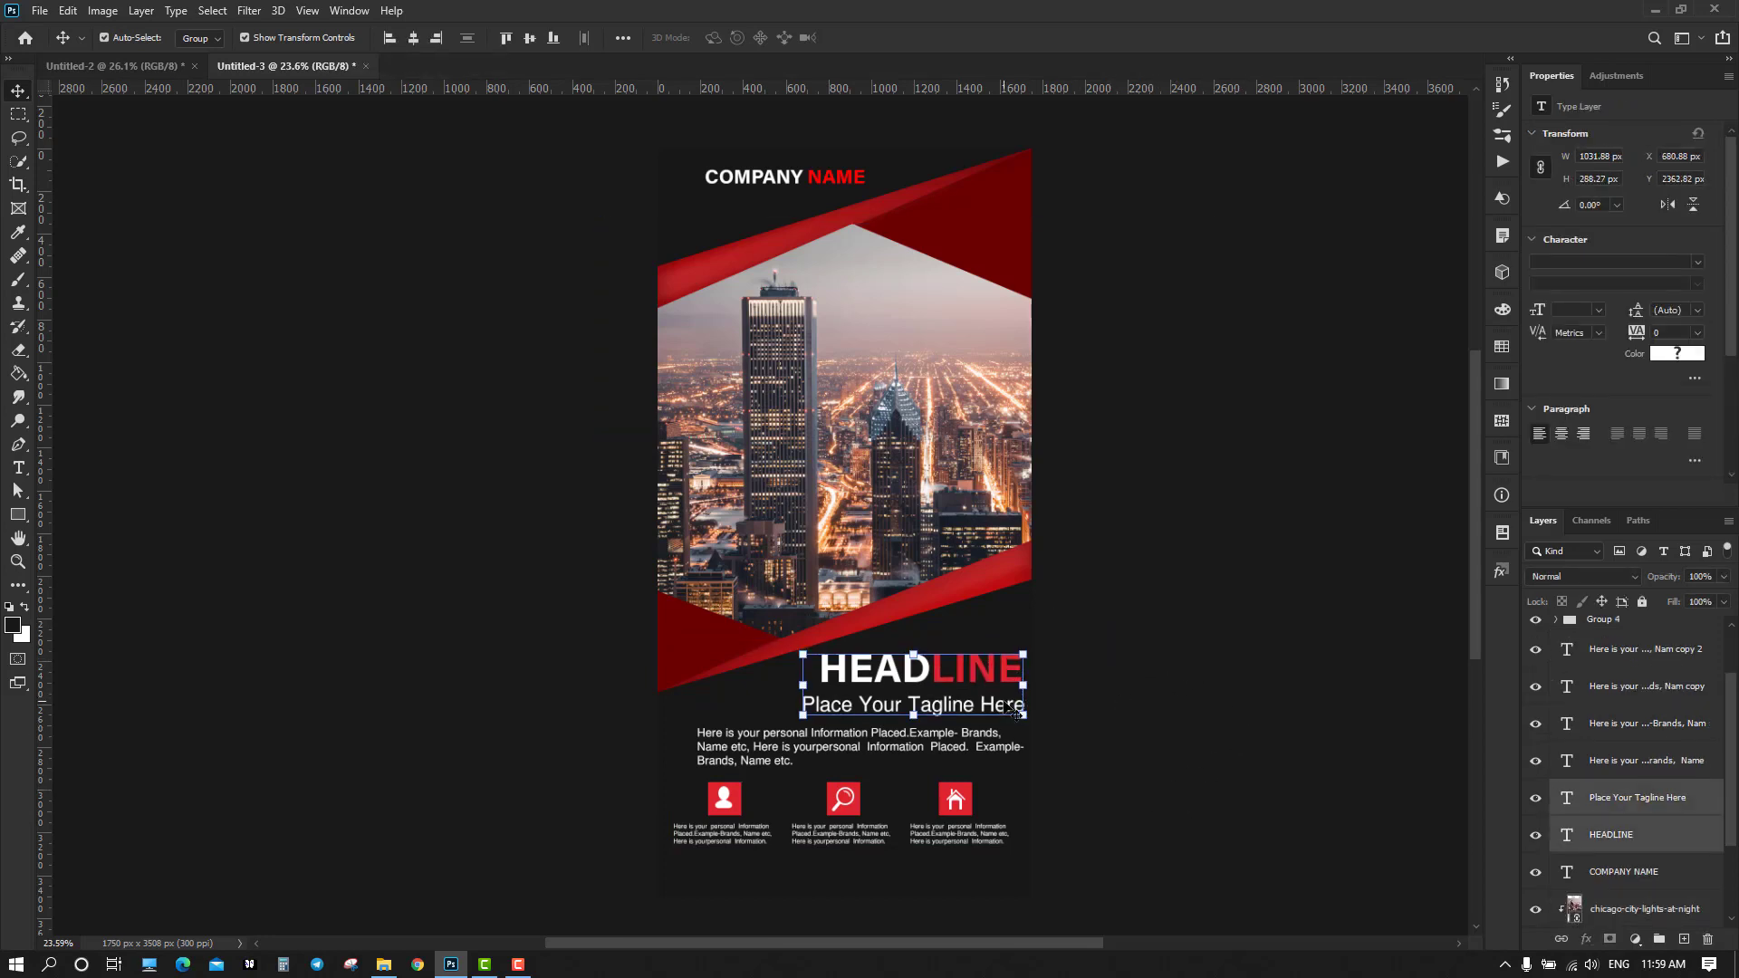
{"action": "right_click", "coordinate": [1002, 701]}
{"action": "left_click", "coordinate": [1278, 666]}
{"action": "left_click", "coordinate": [1278, 666]}
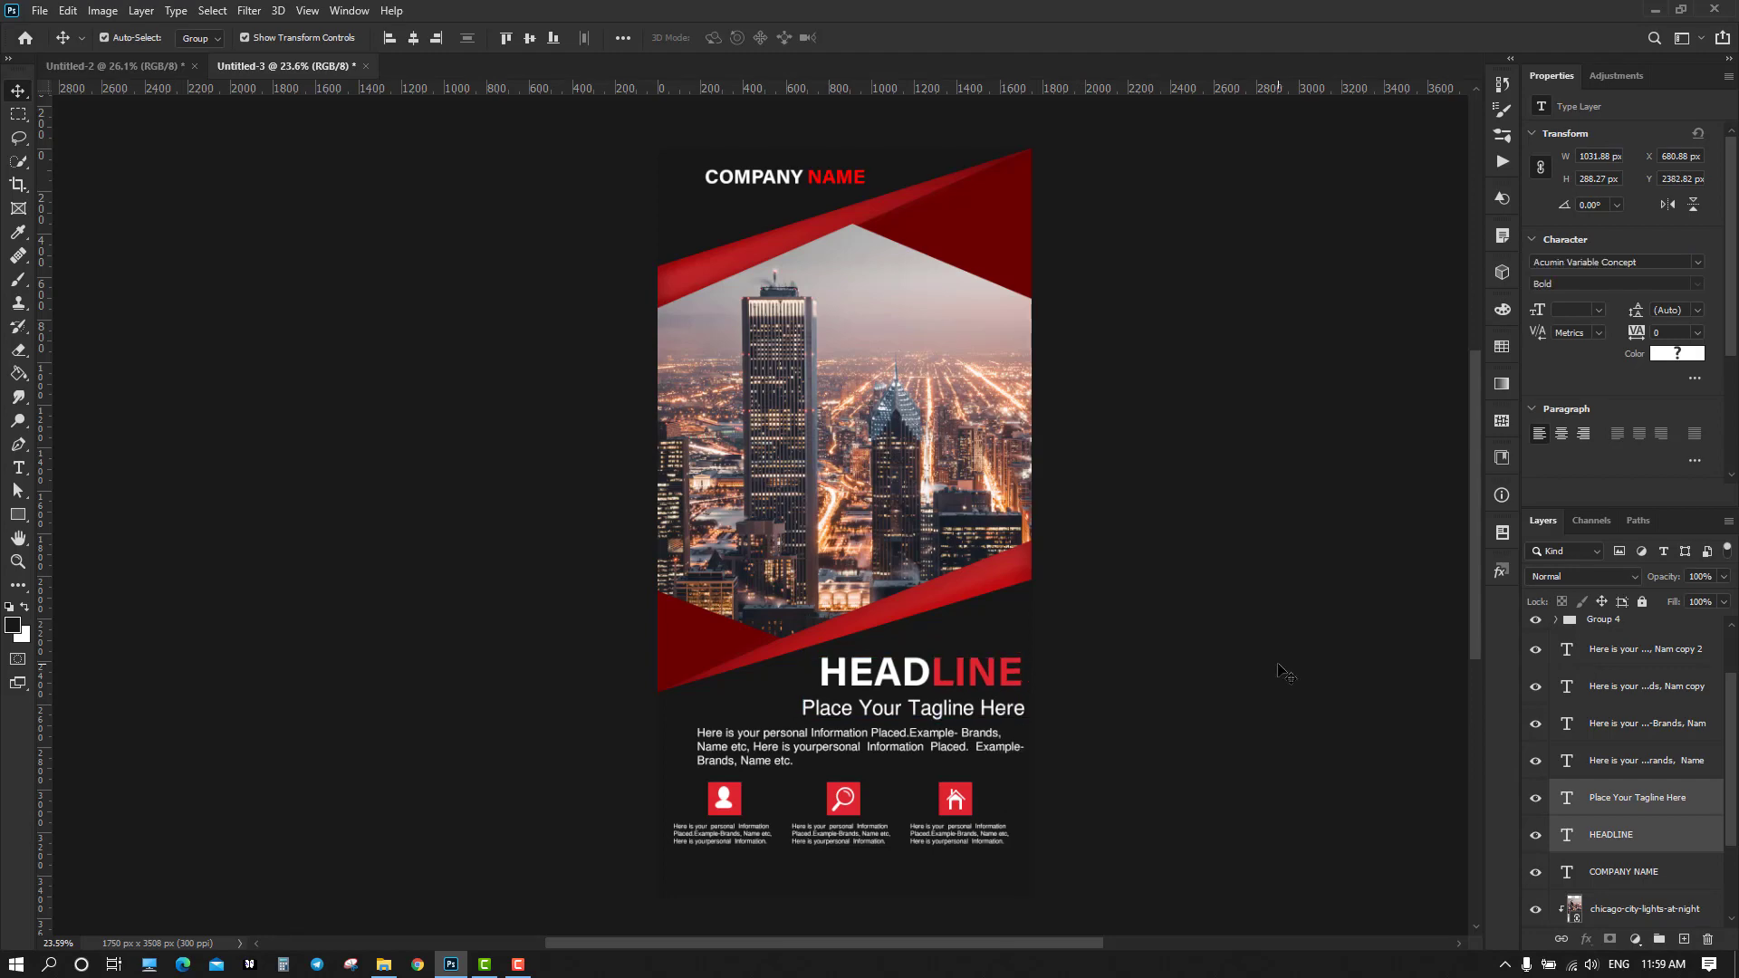
Draw a rectangle about 1756 × 161 px across the full width of the banner's bottom edge
{"action": "scroll", "coordinate": [1279, 666], "scroll_direction": "down", "scroll_amount": 2}
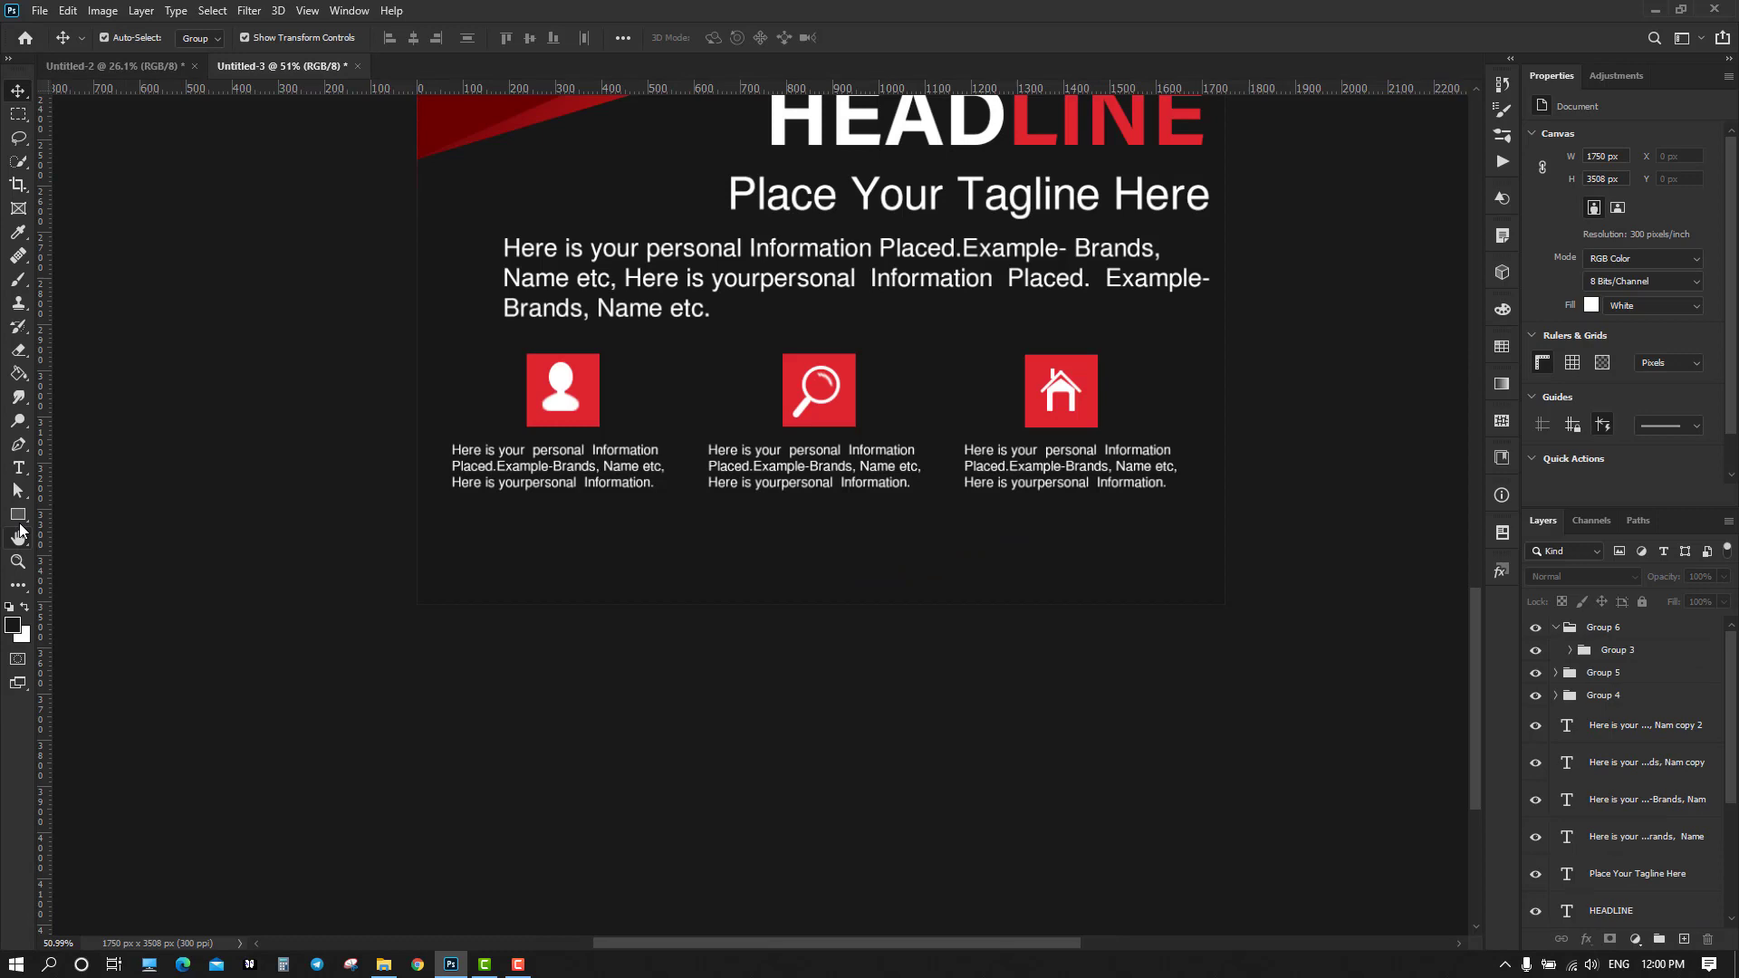
{"action": "left_click", "coordinate": [18, 514]}
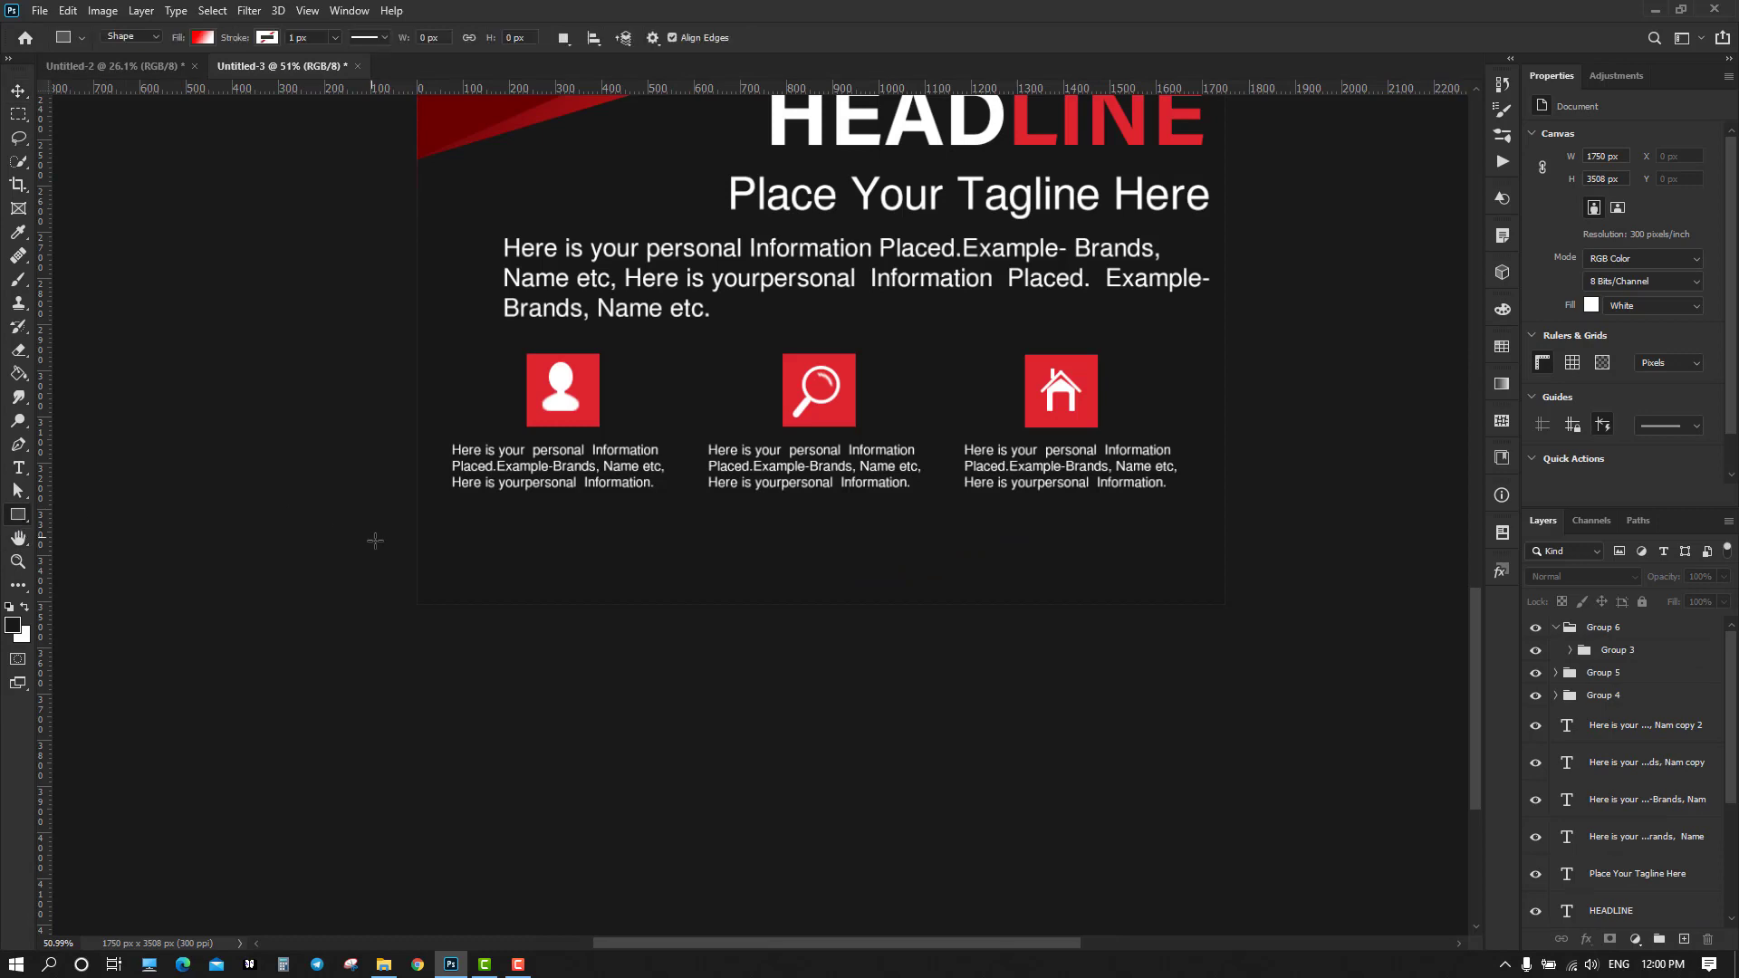
{"action": "left_click_drag", "start_coordinate": [416, 535], "coordinate": [1227, 609]}
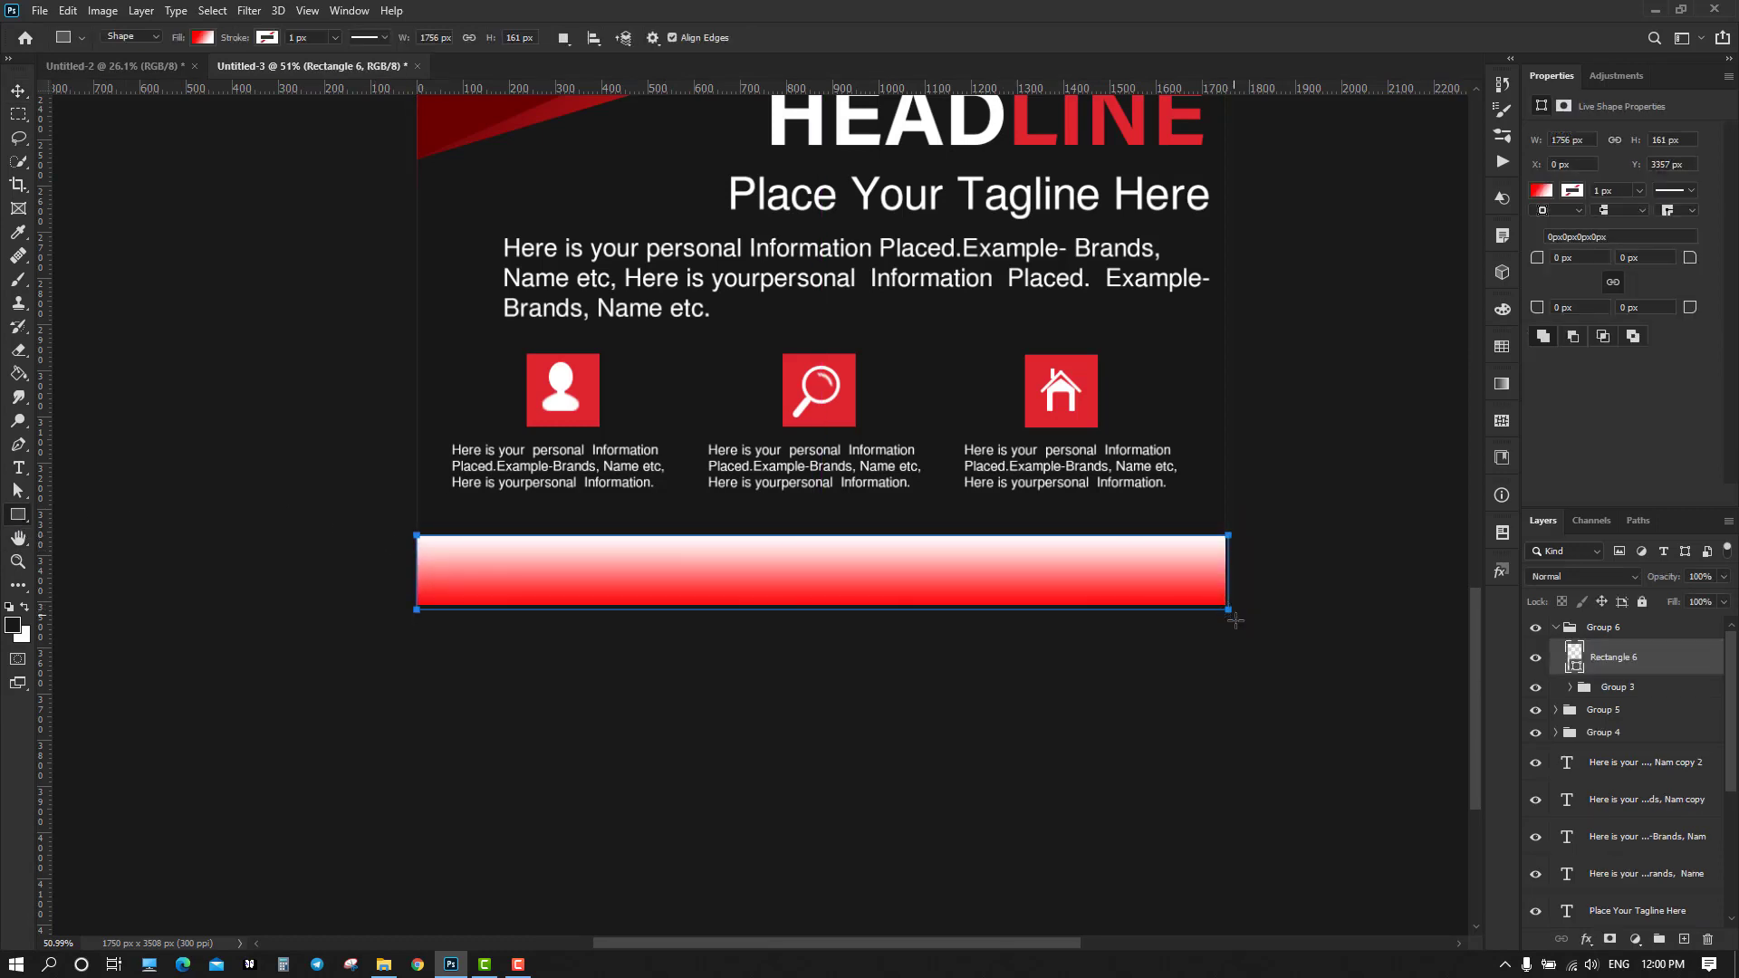
{"action": "left_click", "coordinate": [18, 90]}
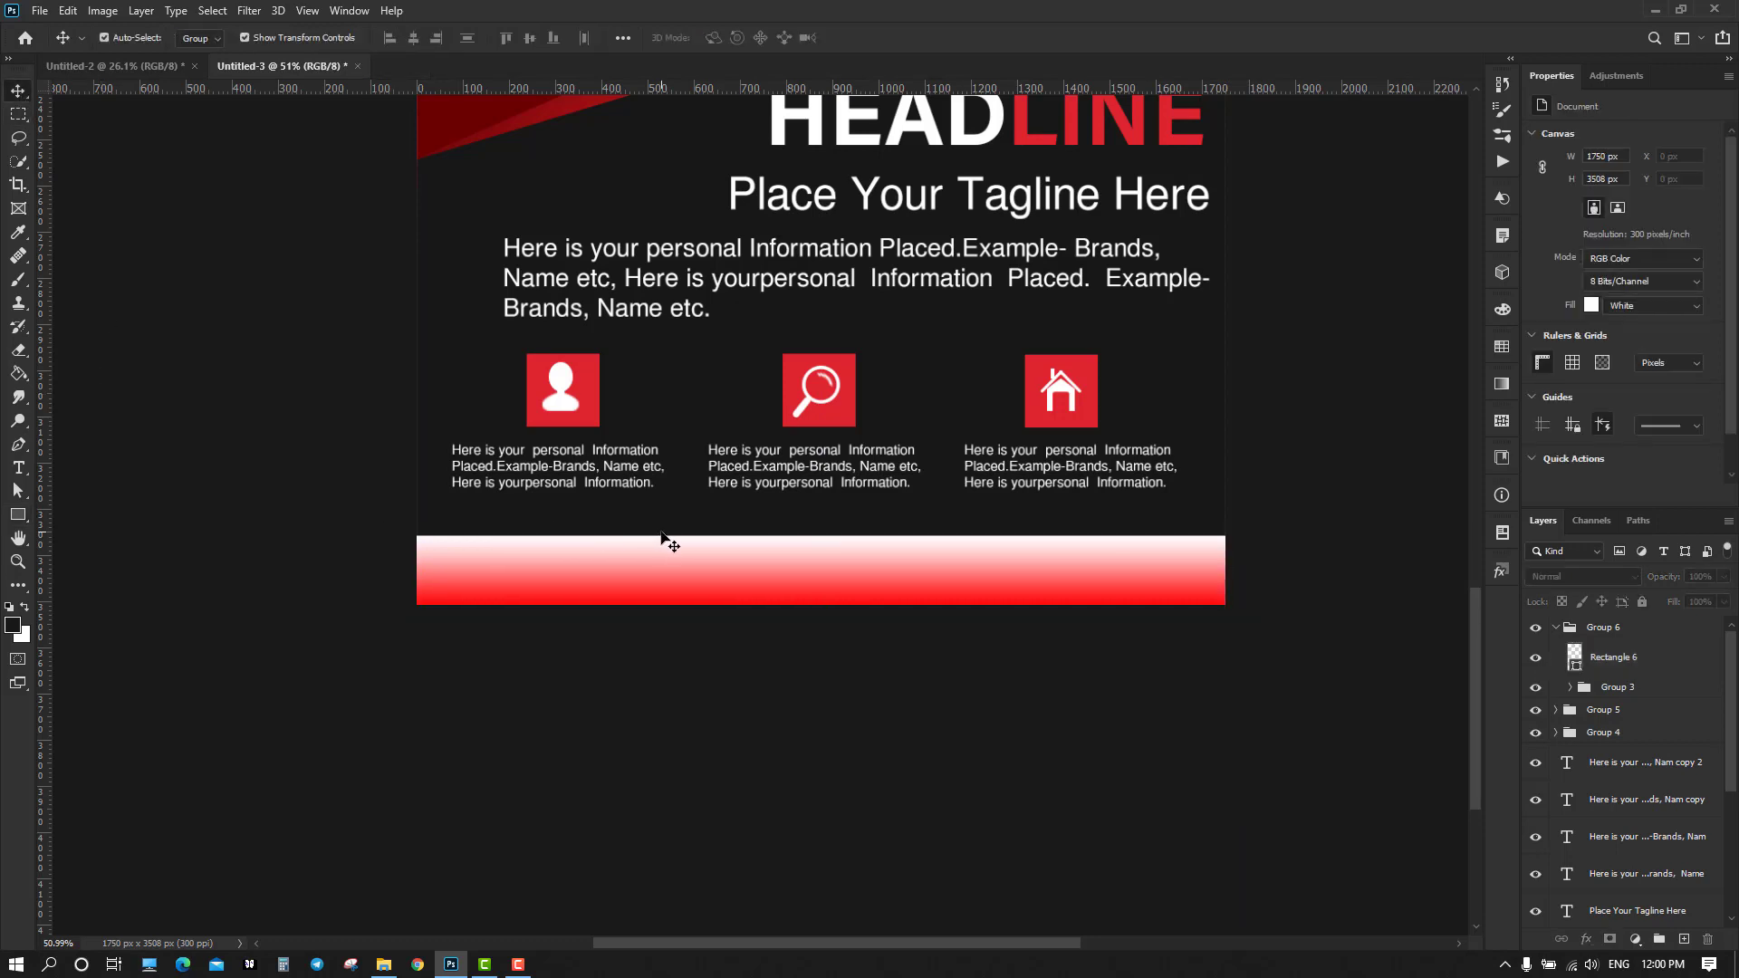
{"action": "left_click", "coordinate": [696, 581]}
{"action": "left_click_drag", "start_coordinate": [697, 589], "coordinate": [705, 579]}
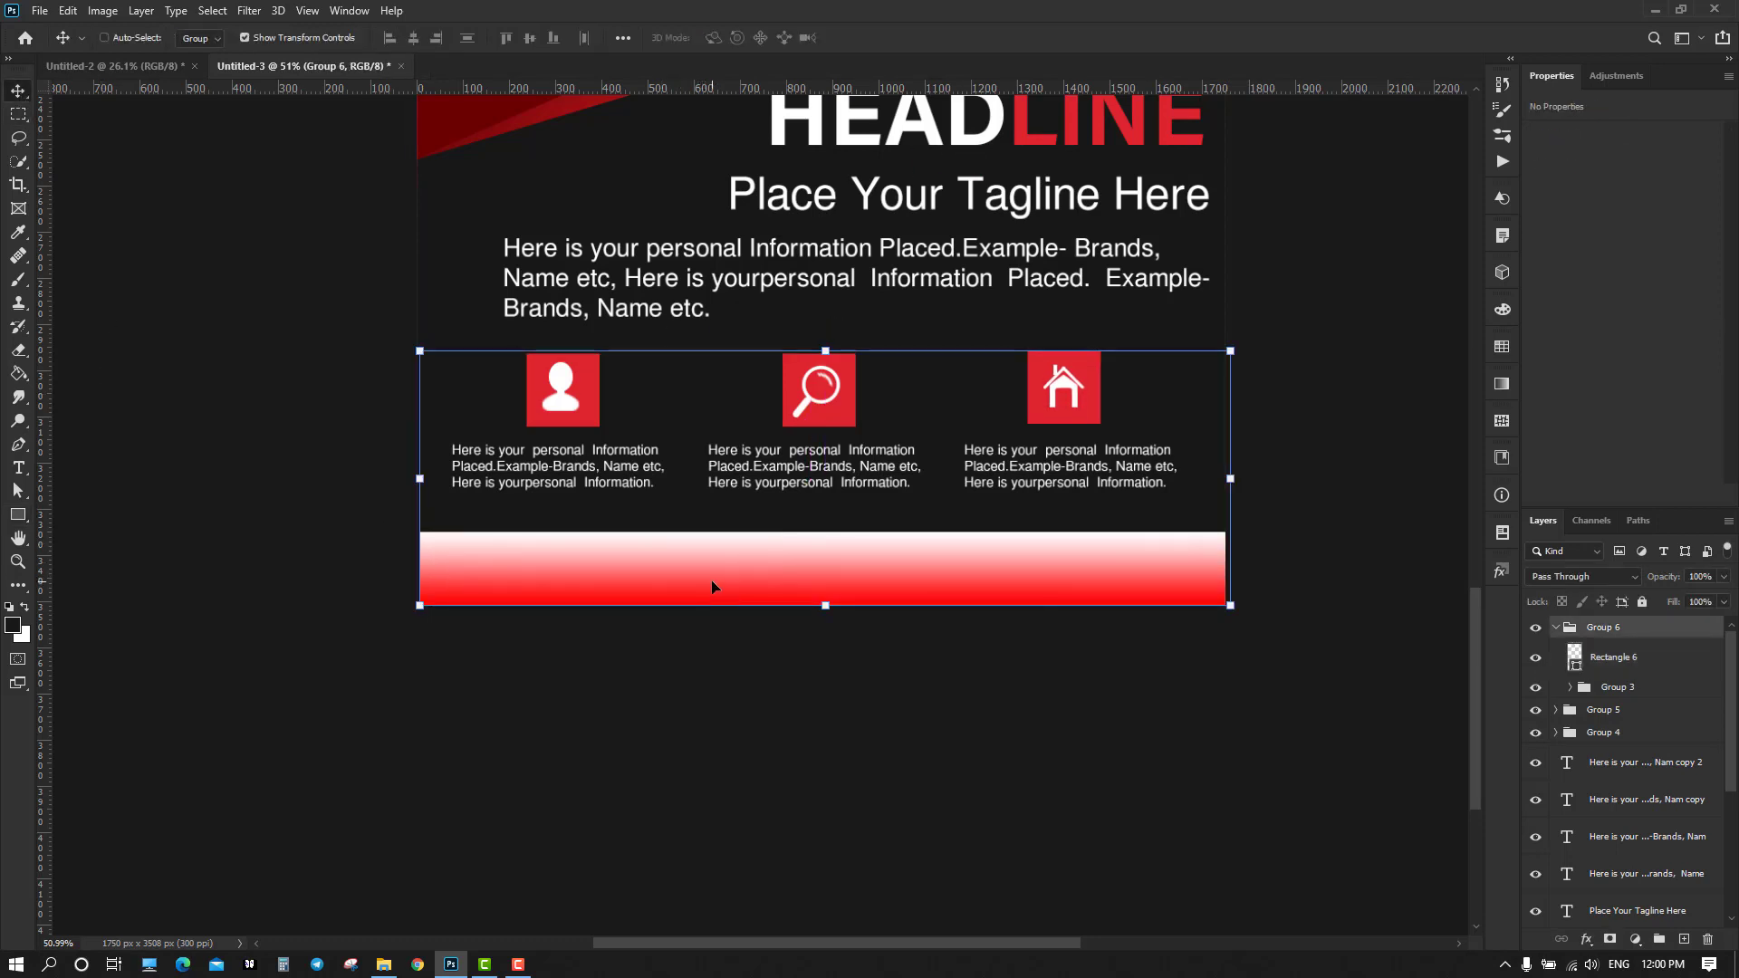
{"action": "key", "text": "ctrl+z"}
{"action": "left_click", "coordinate": [801, 797]}
Ungroup Group 6 to separate the bottom rectangle from the home icon
{"action": "left_click", "coordinate": [795, 590]}
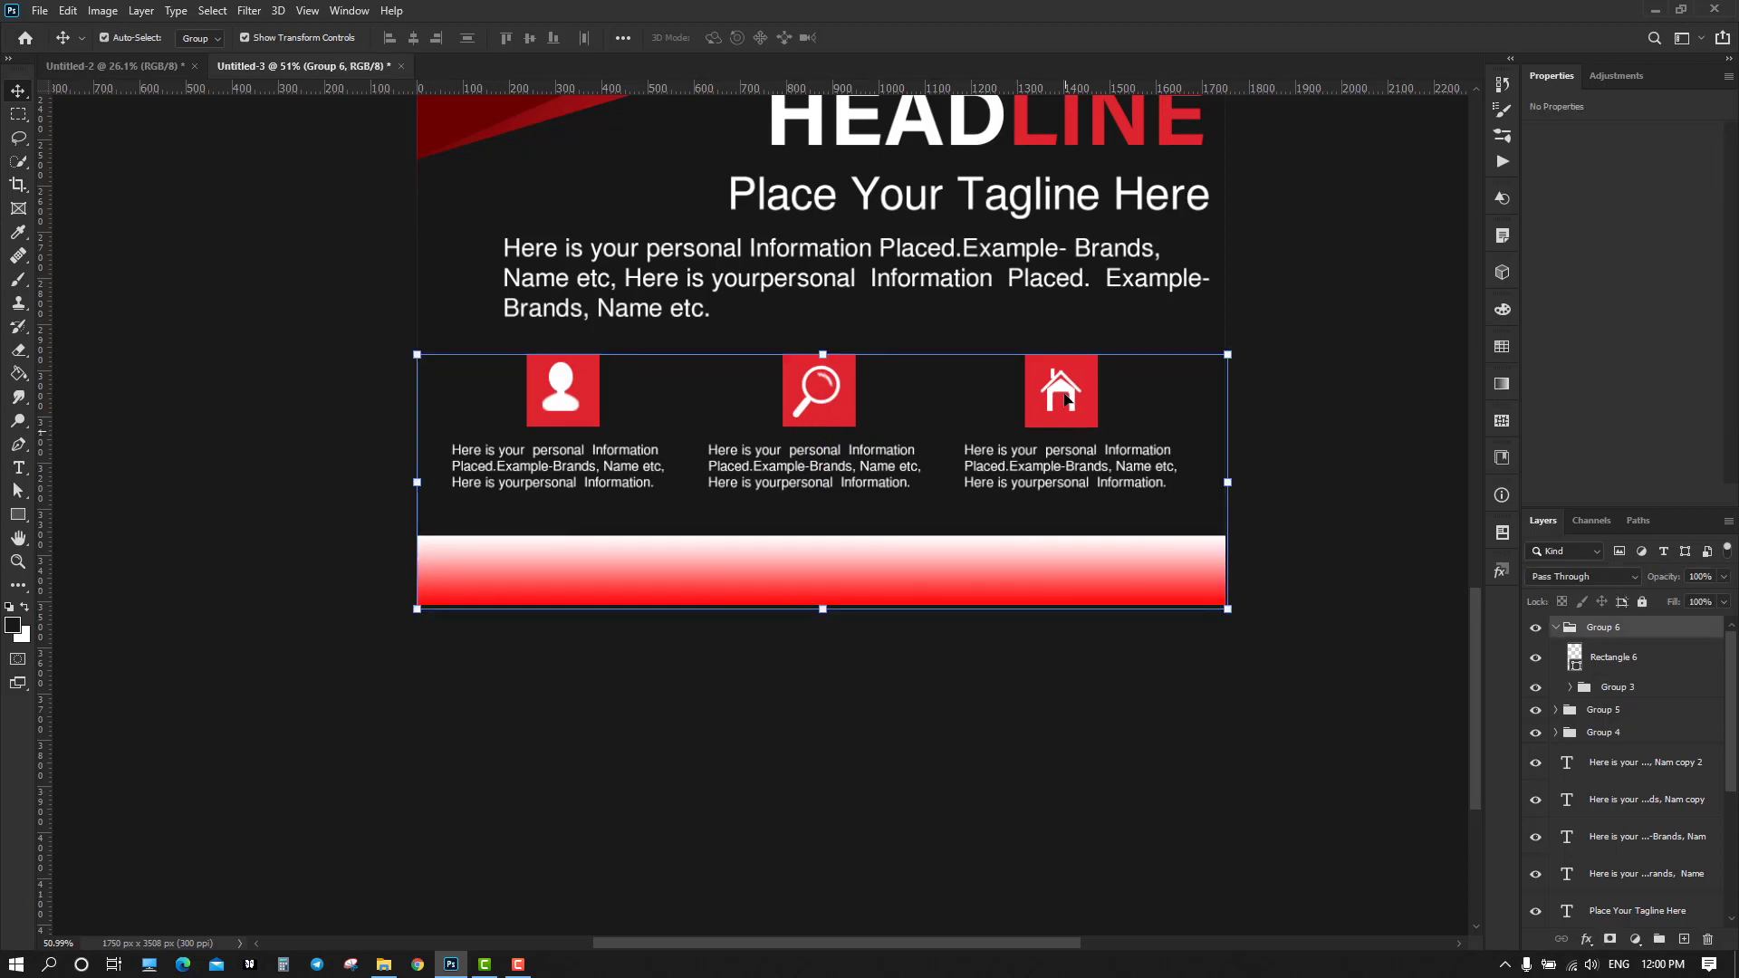
{"action": "right_click", "coordinate": [1647, 638]}
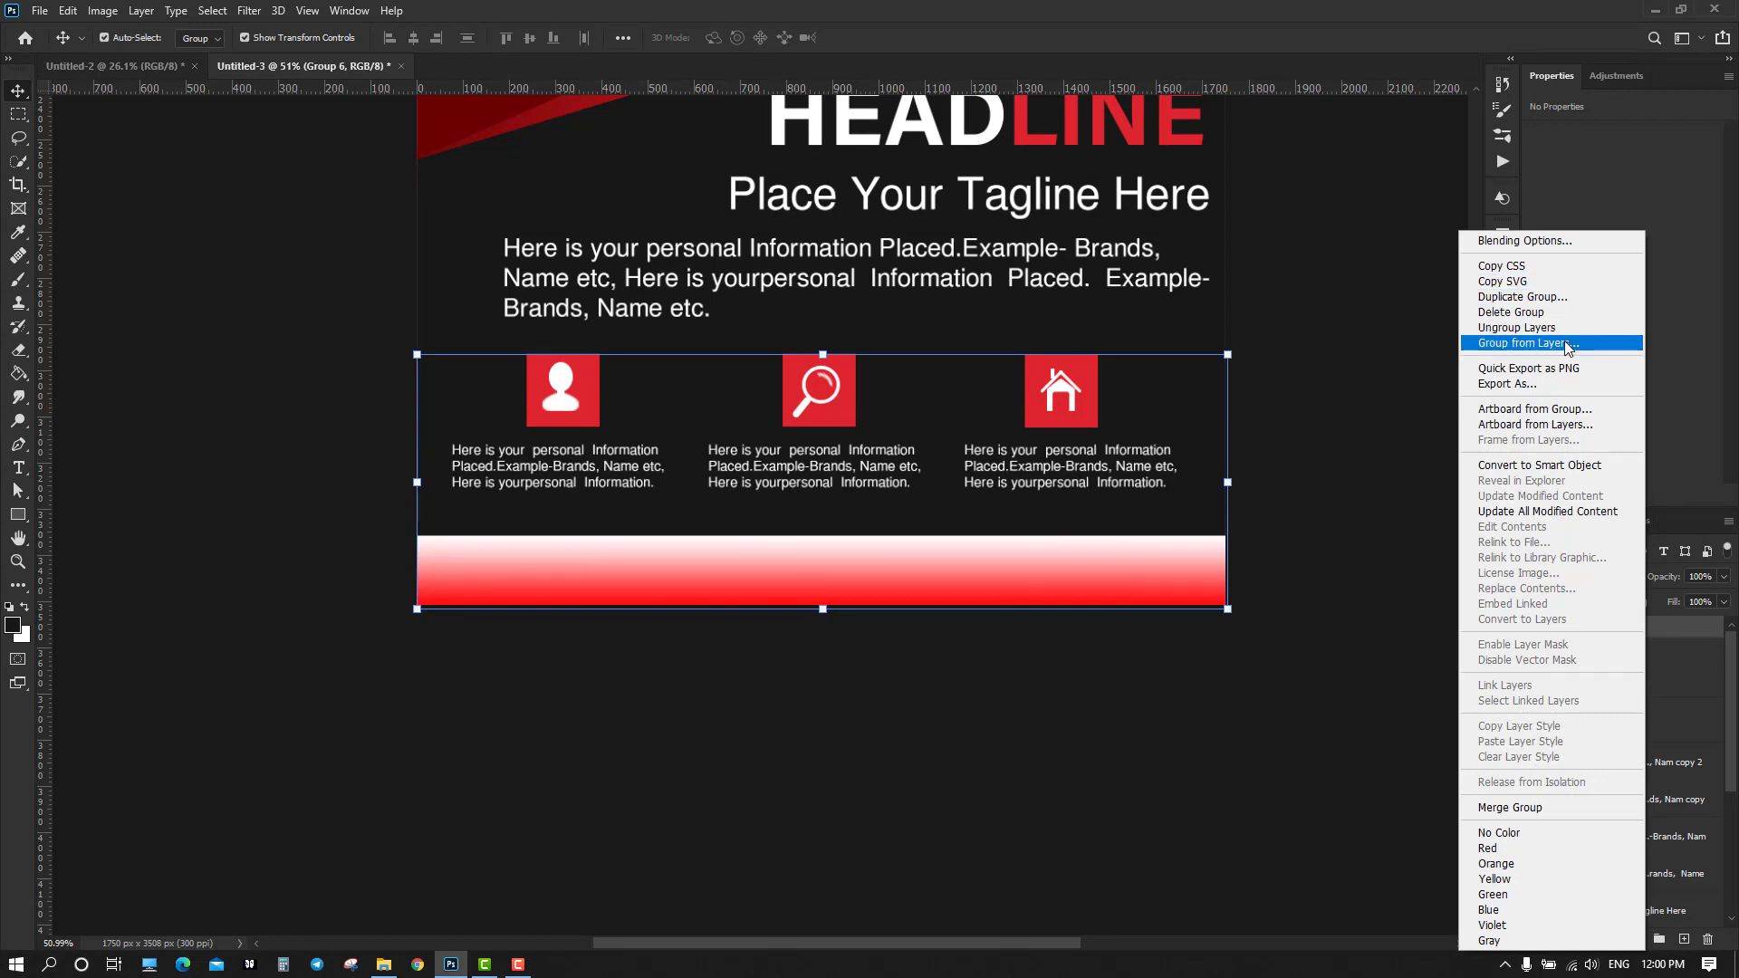
{"action": "left_click", "coordinate": [1530, 328]}
Change the bottom rectangle's fill to solid white
{"action": "left_click", "coordinate": [1023, 590]}
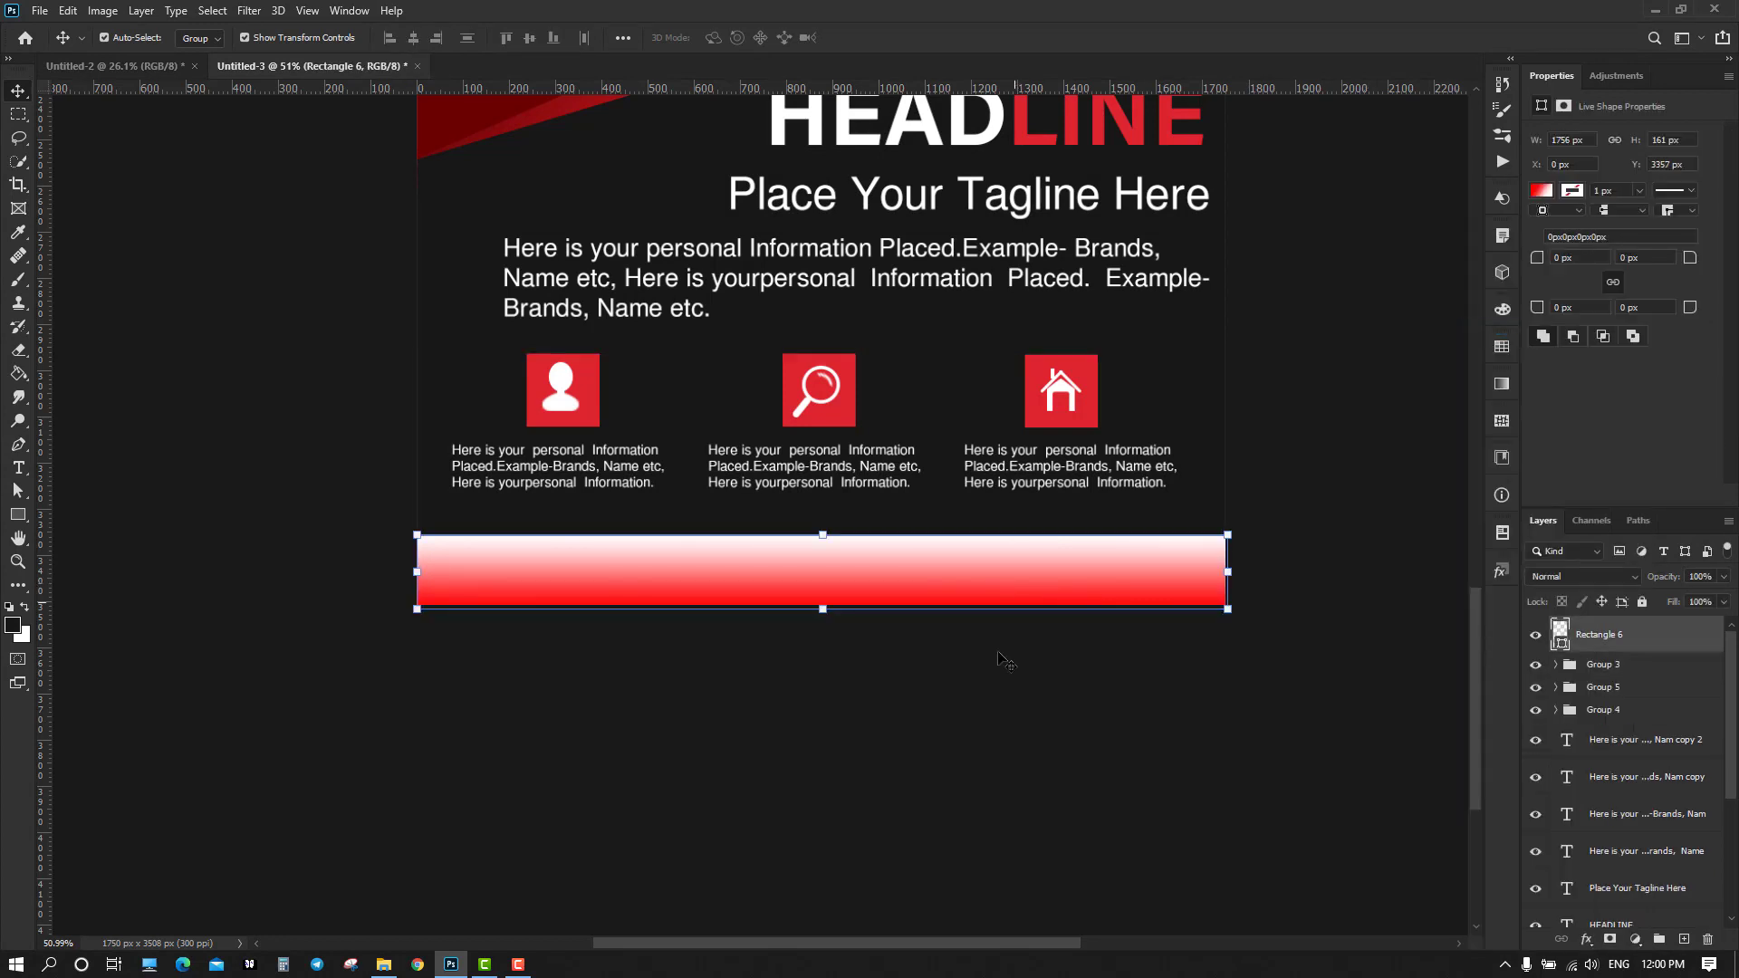
{"action": "left_click", "coordinate": [942, 777]}
{"action": "left_click", "coordinate": [556, 600]}
{"action": "left_click", "coordinate": [670, 766]}
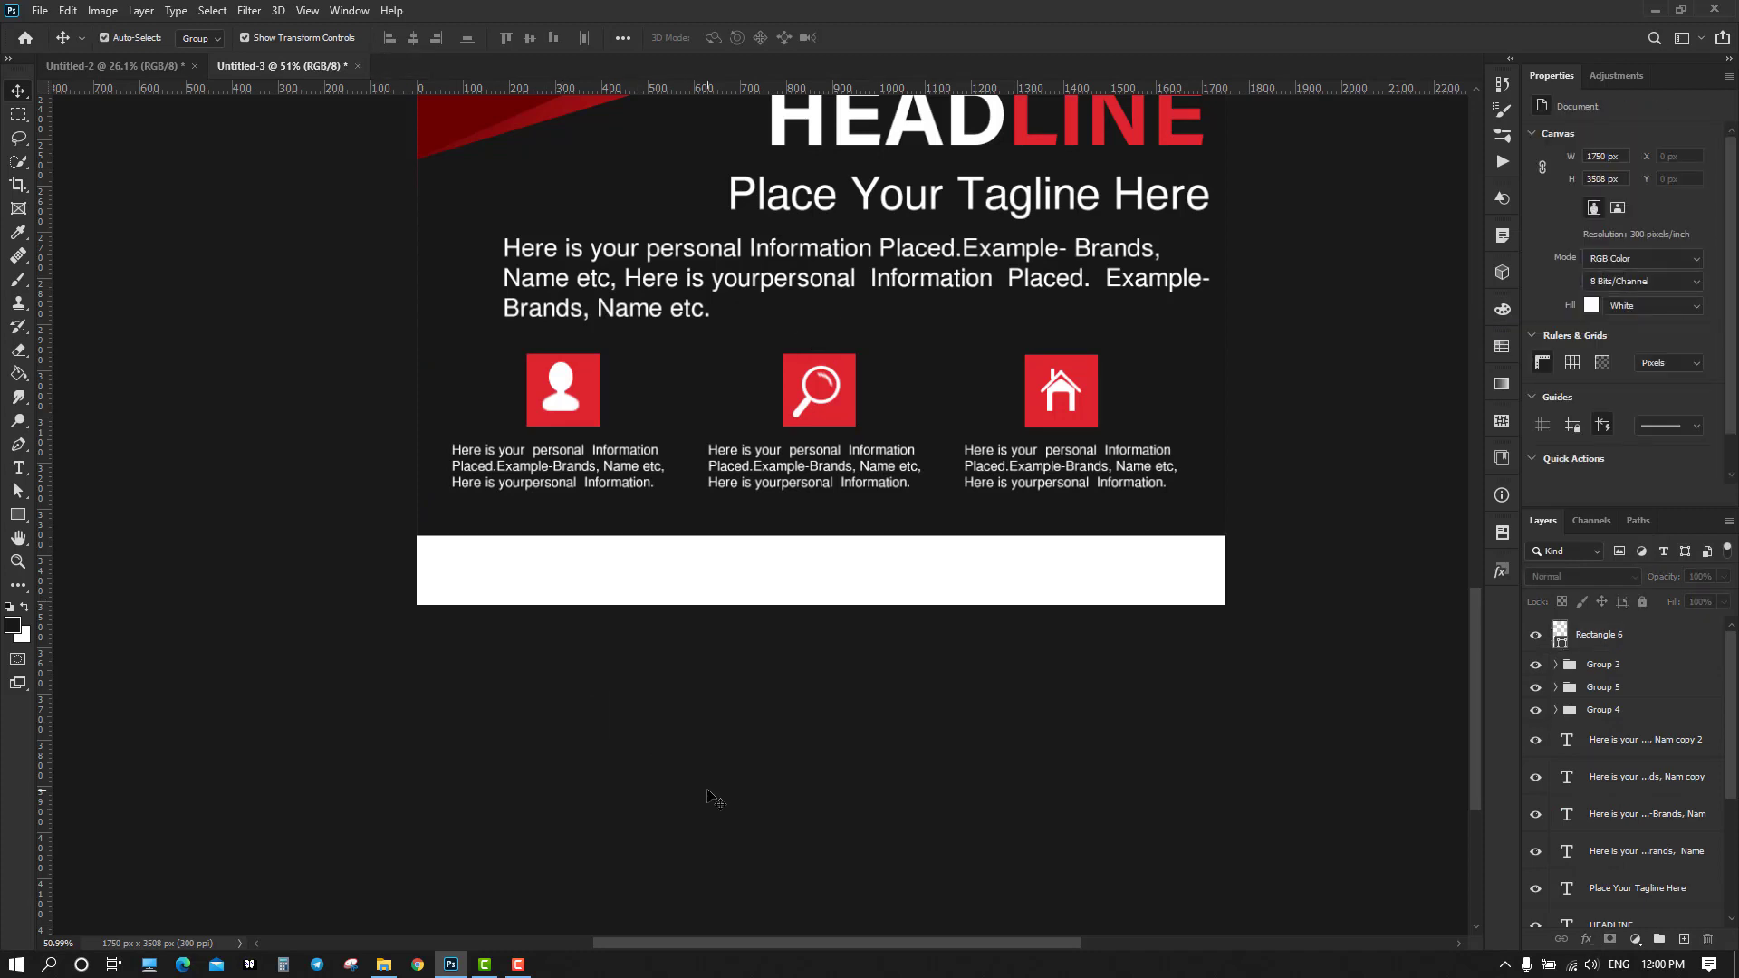
Nudge the white rectangle up to Y 3346 px along the banner's bottom edge
{"action": "left_click", "coordinate": [752, 600]}
{"action": "key", "text": "Up"}
{"action": "key", "text": "Up"}
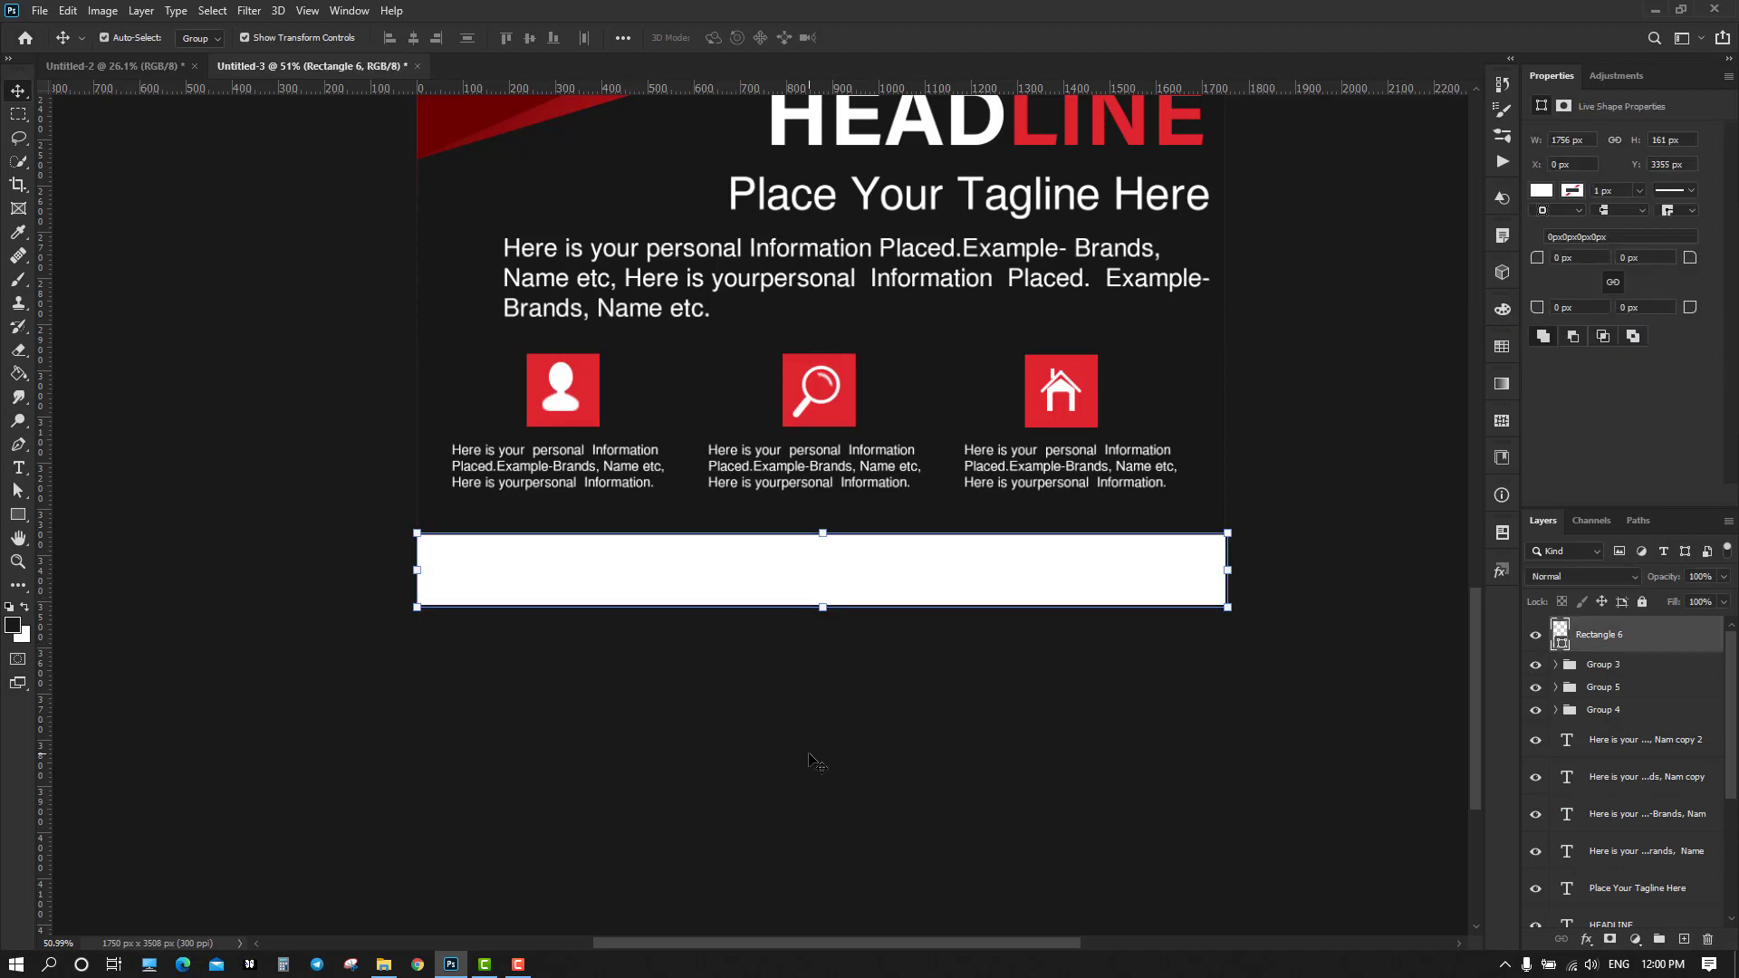
{"action": "key", "text": "Up"}
{"action": "key", "text": "Up"}
{"action": "key", "text": "Up"}
{"action": "key", "text": "Up"}
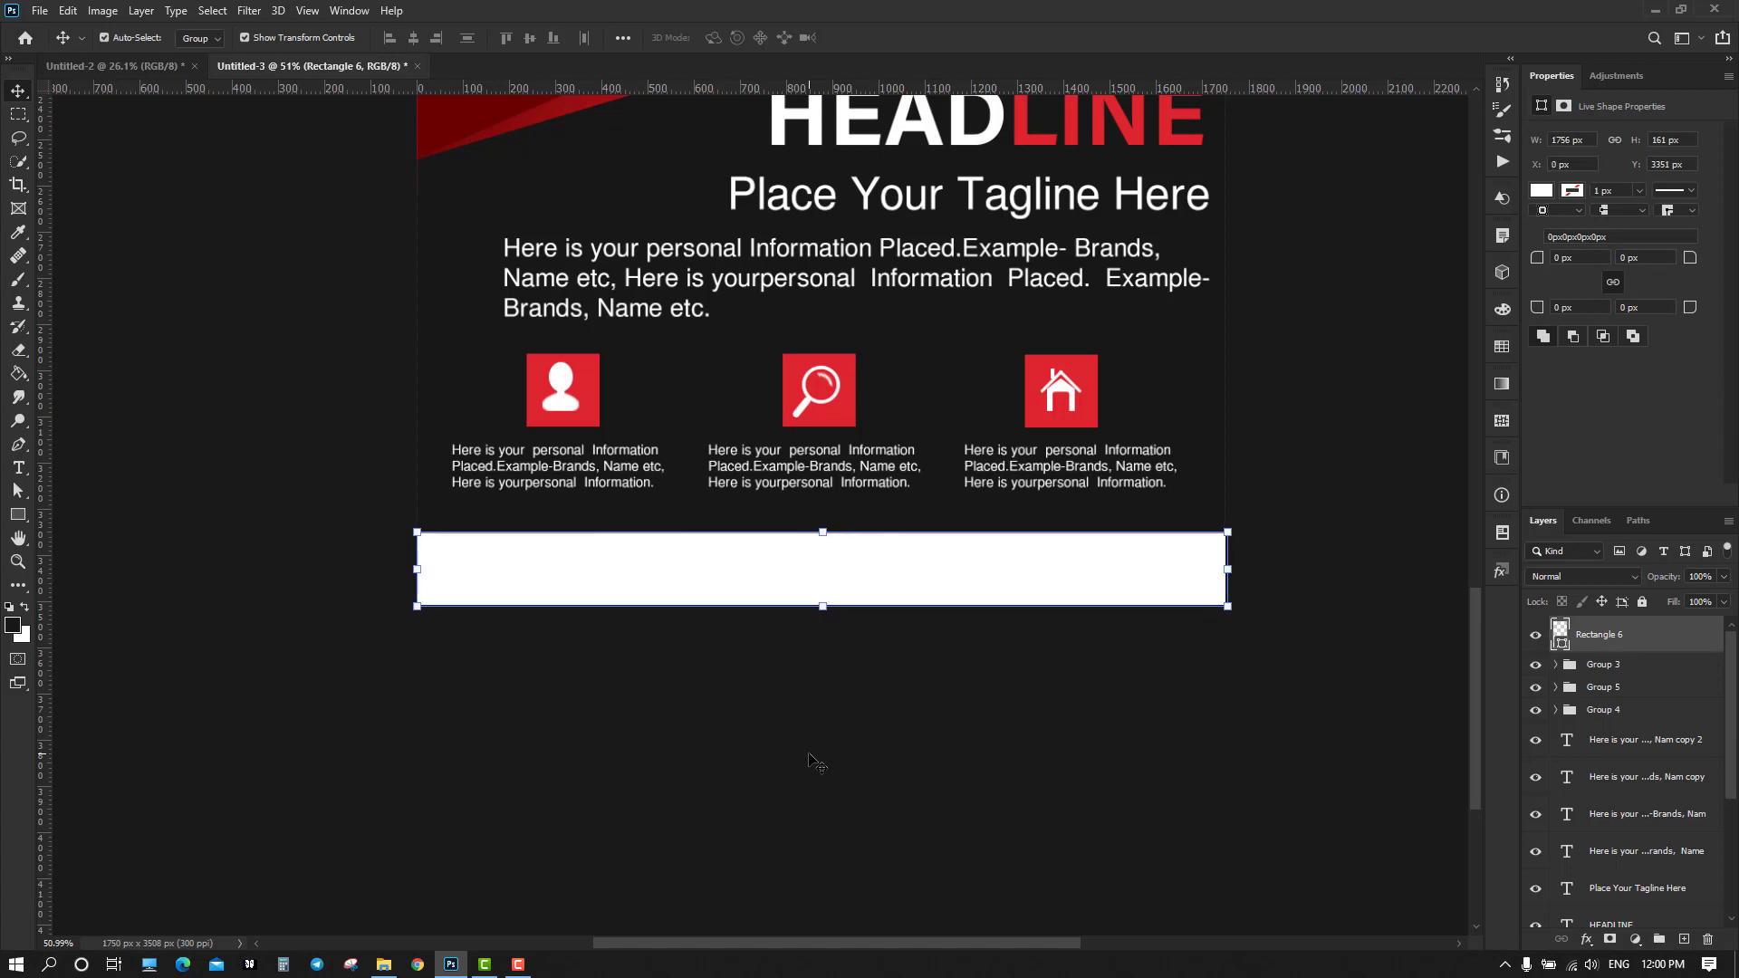
{"action": "key", "text": "Up"}
{"action": "key", "text": "Up"}
{"action": "key", "text": "Up"}
{"action": "key", "text": "Up"}
{"action": "key", "text": "Up"}
{"action": "key", "text": "Up"}
{"action": "key", "text": "Up"}
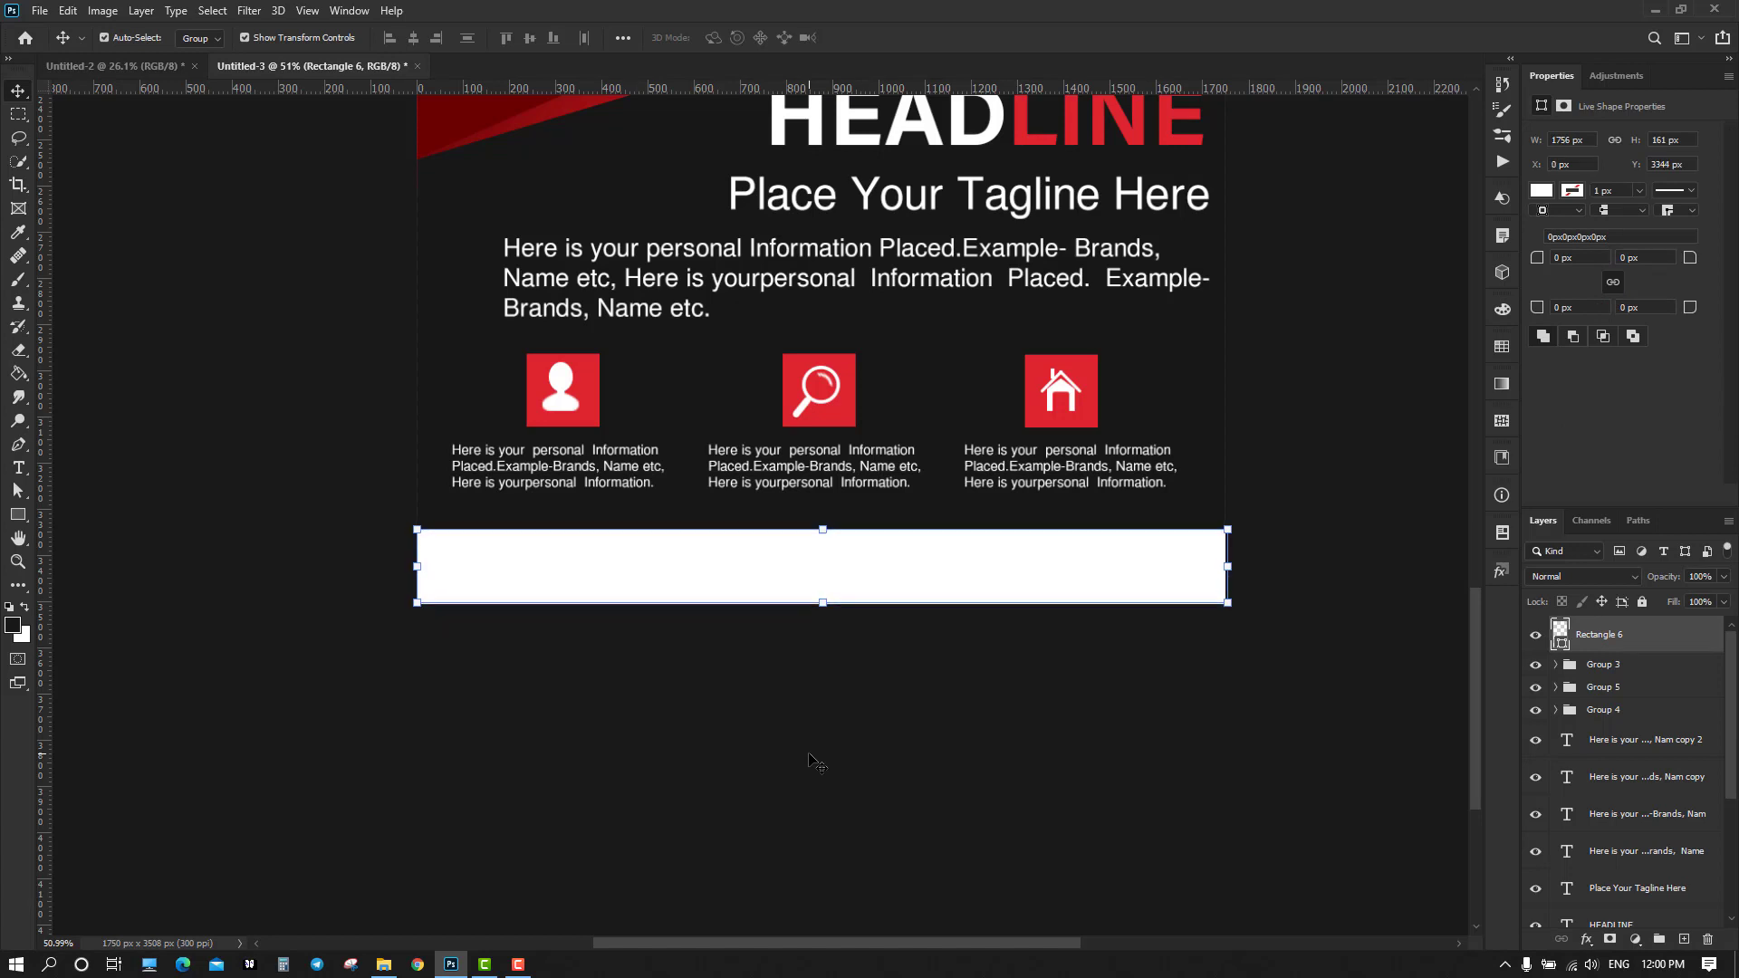
{"action": "key", "text": "Down"}
{"action": "key", "text": "Down"}
{"action": "left_click", "coordinate": [817, 763]}
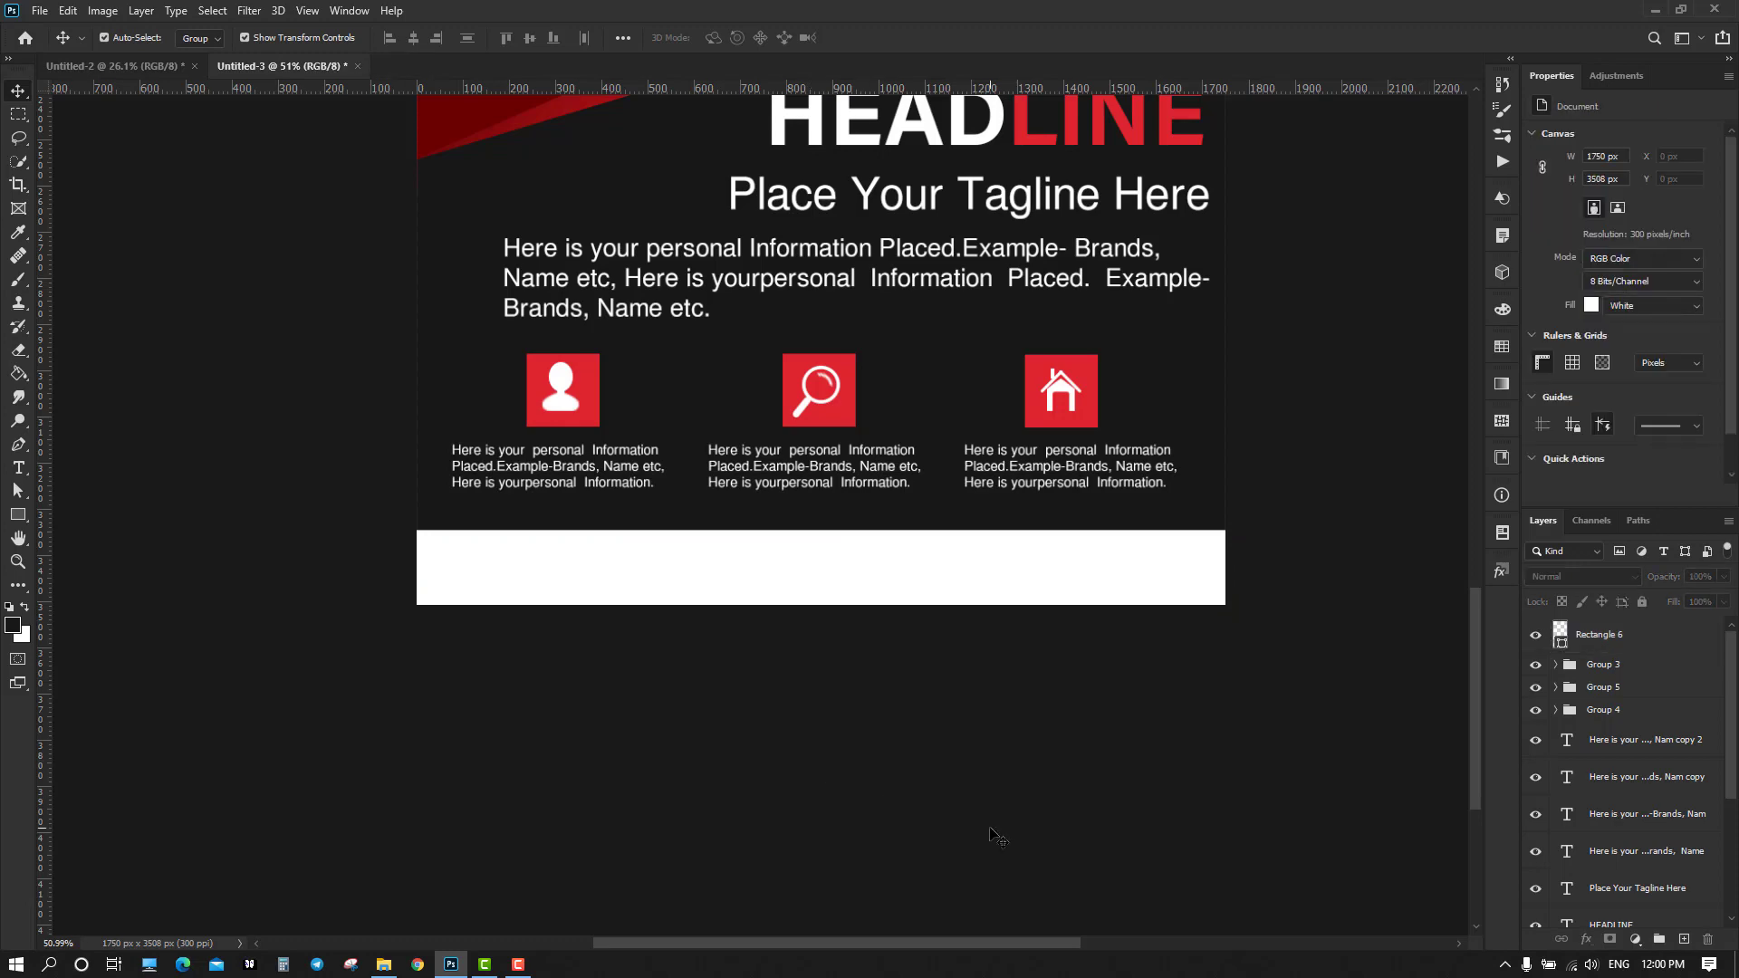
Lock the layer of the white rectangle at the banner's bottom
{"action": "key", "text": "ctrl+0"}
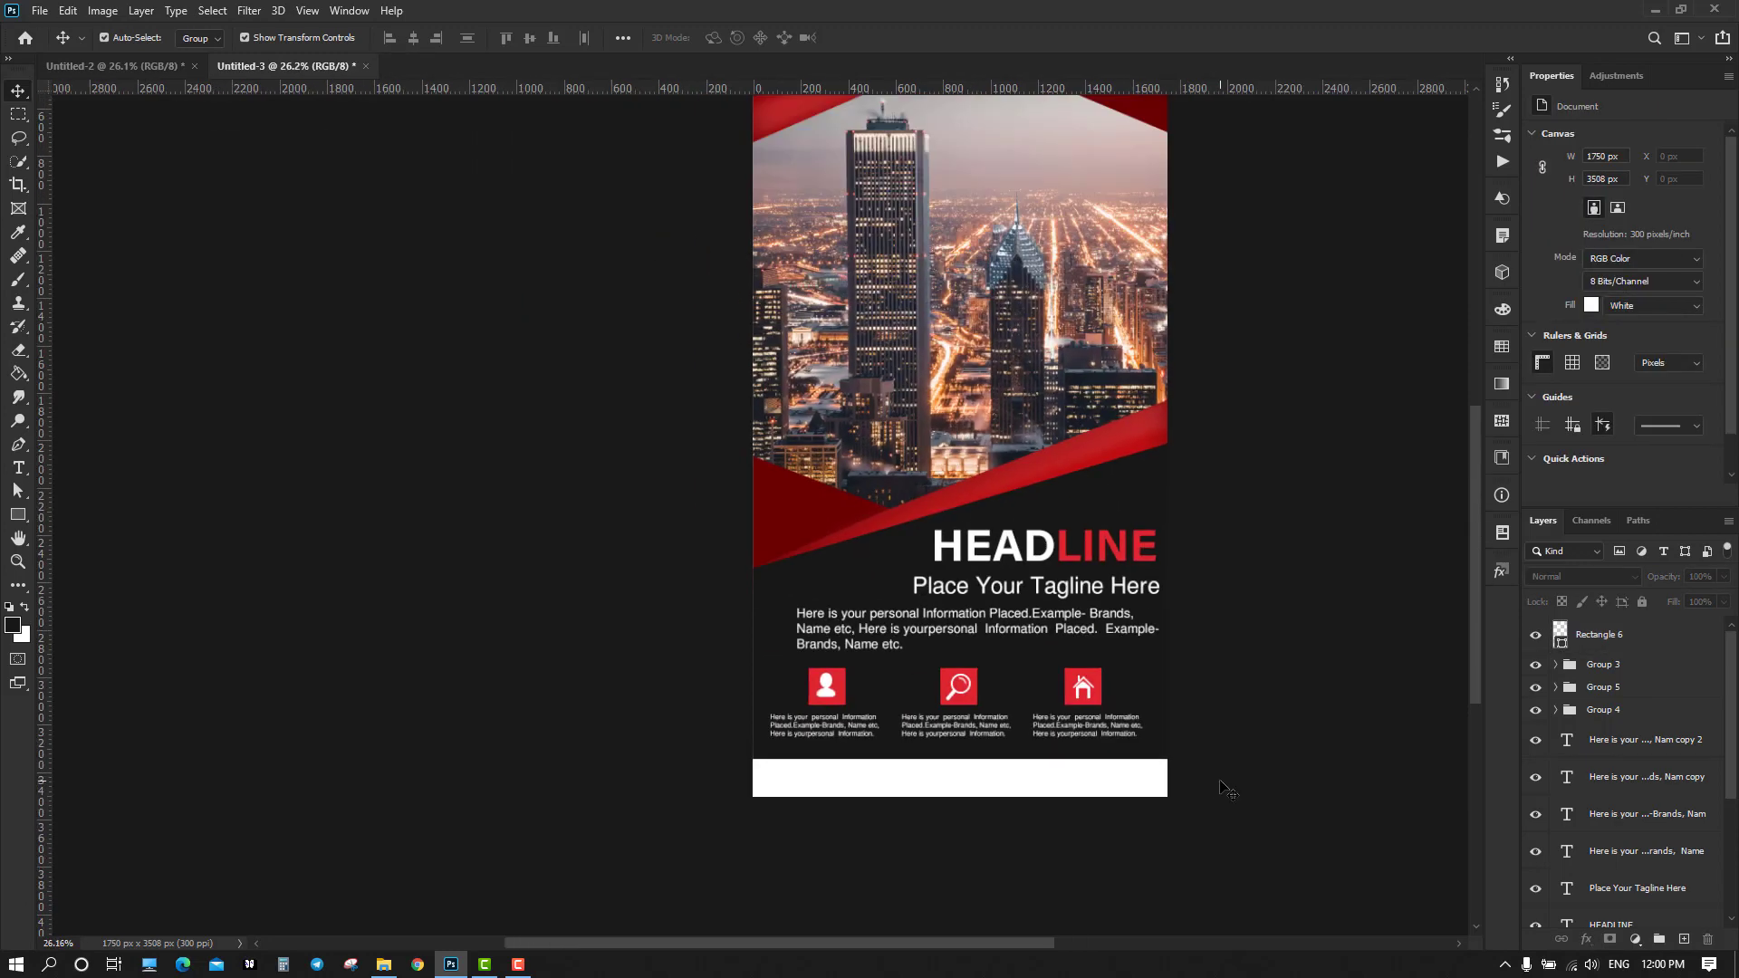
{"action": "scroll", "coordinate": [1250, 764], "scroll_direction": "down", "scroll_amount": 2}
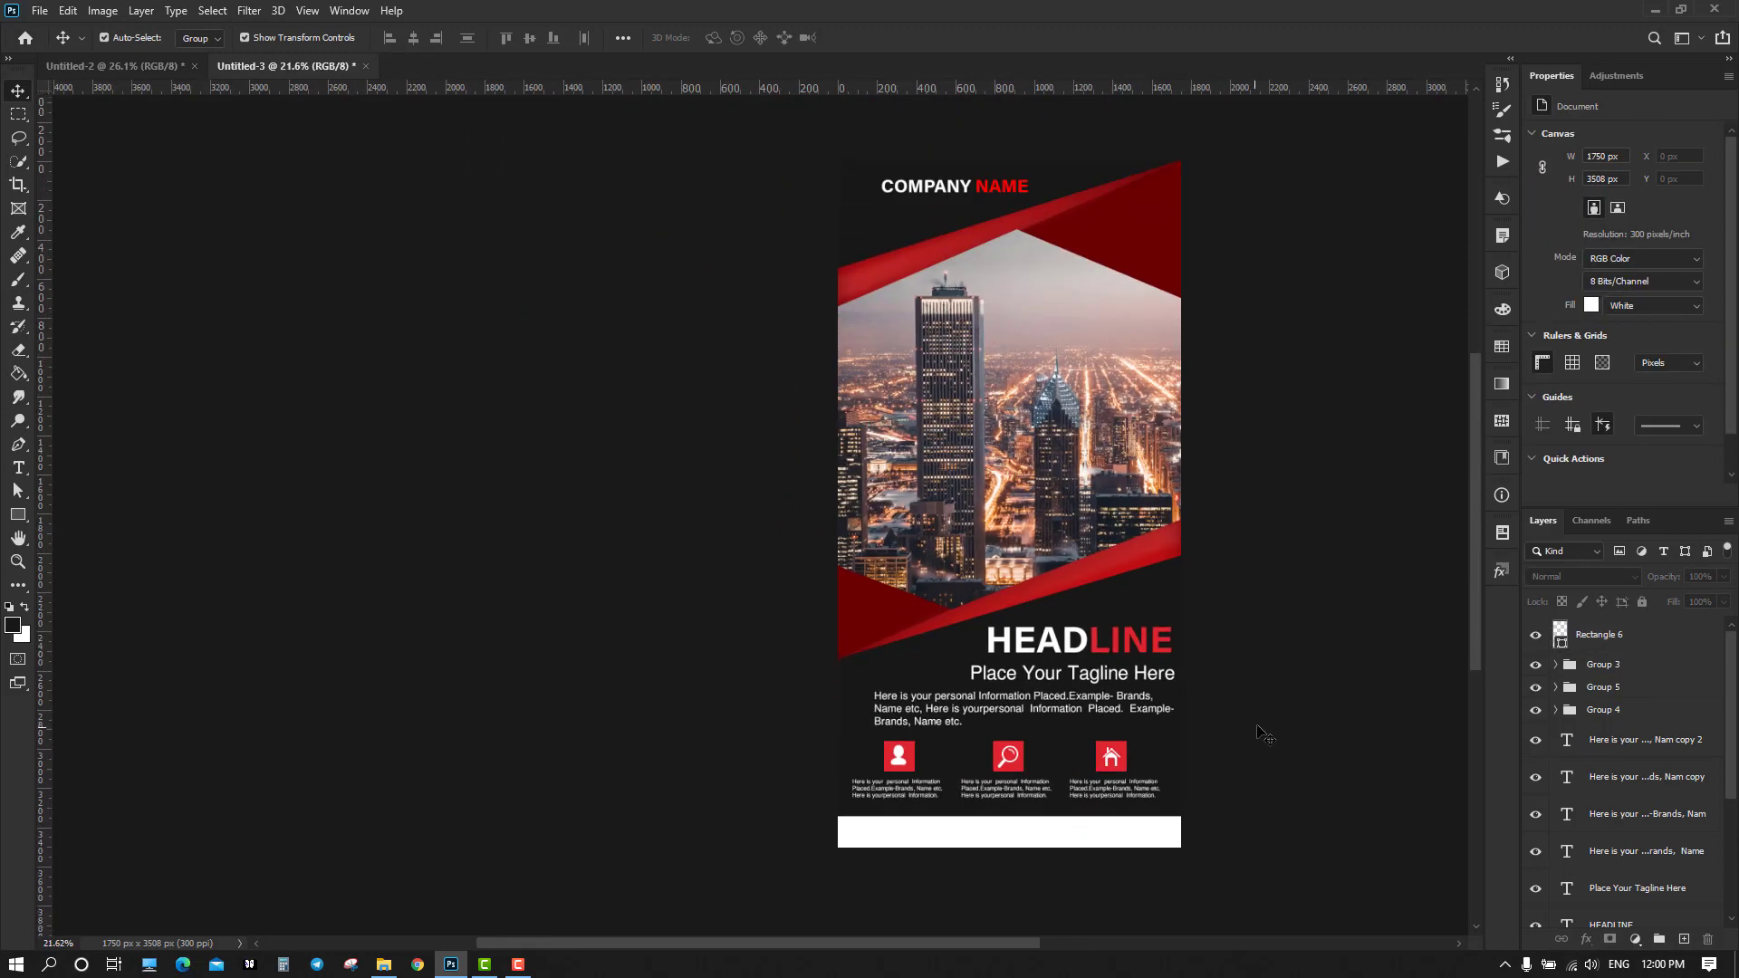
{"action": "scroll", "coordinate": [1250, 761], "scroll_direction": "right", "scroll_amount": 2}
{"action": "scroll", "coordinate": [1232, 776], "scroll_direction": "up", "scroll_amount": 3}
{"action": "left_click", "coordinate": [963, 842]}
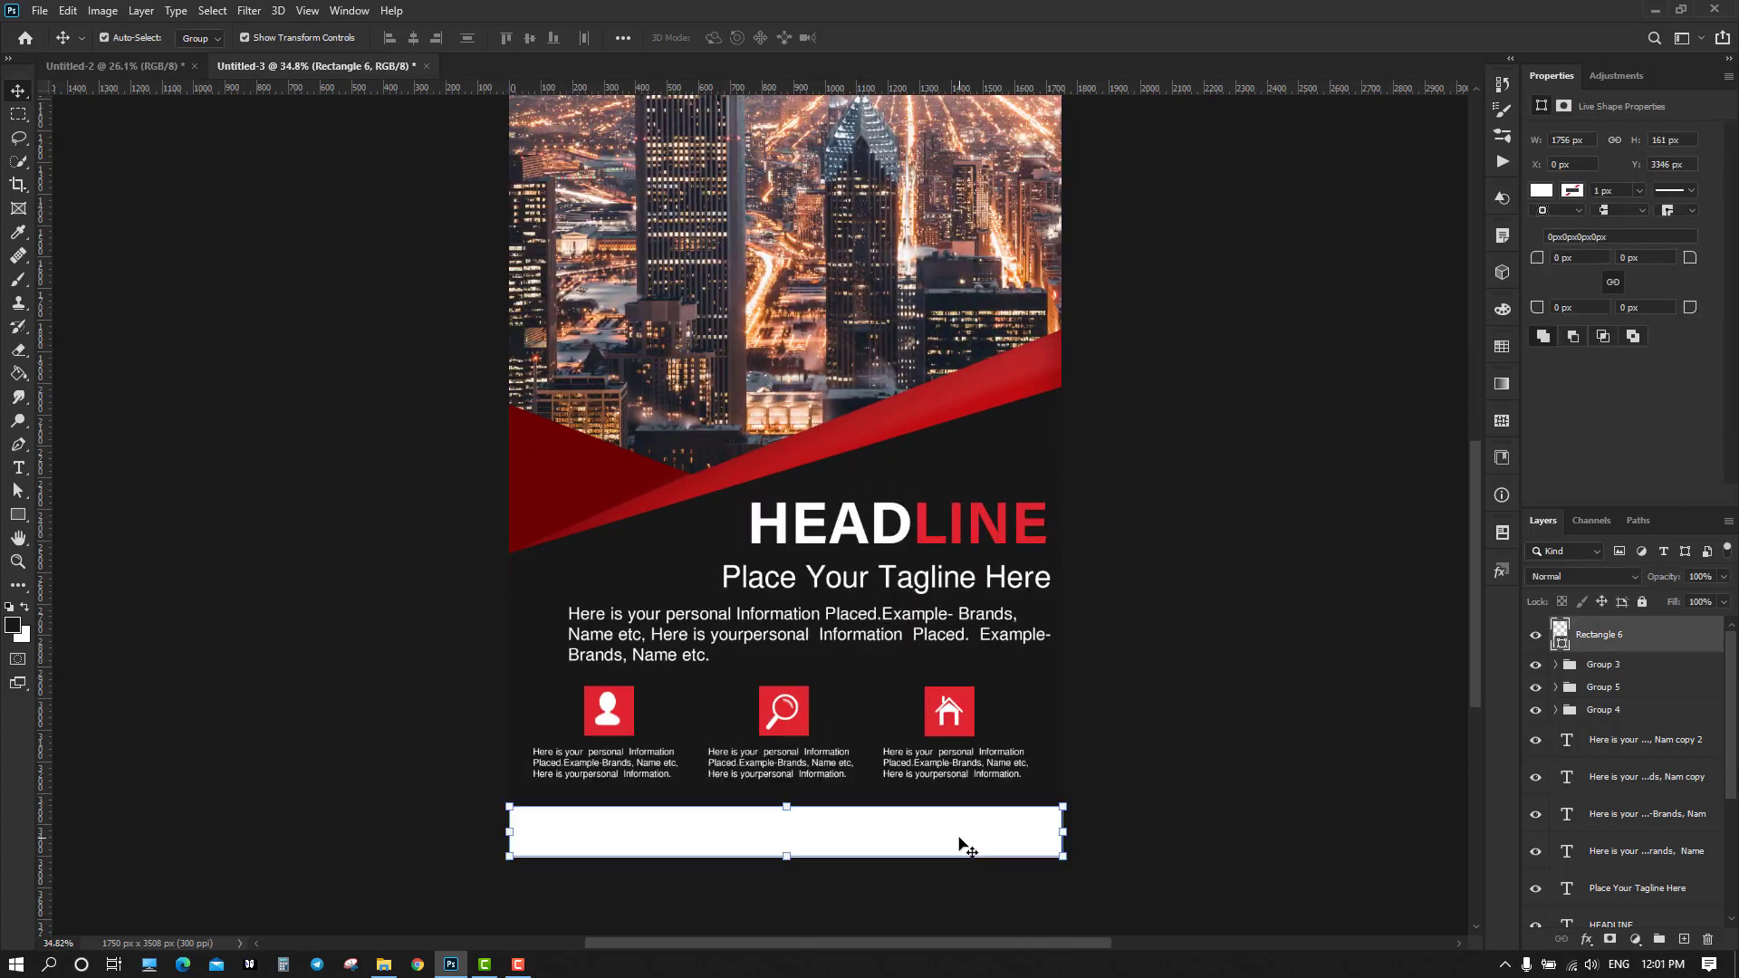
{"action": "left_click", "coordinate": [1641, 602]}
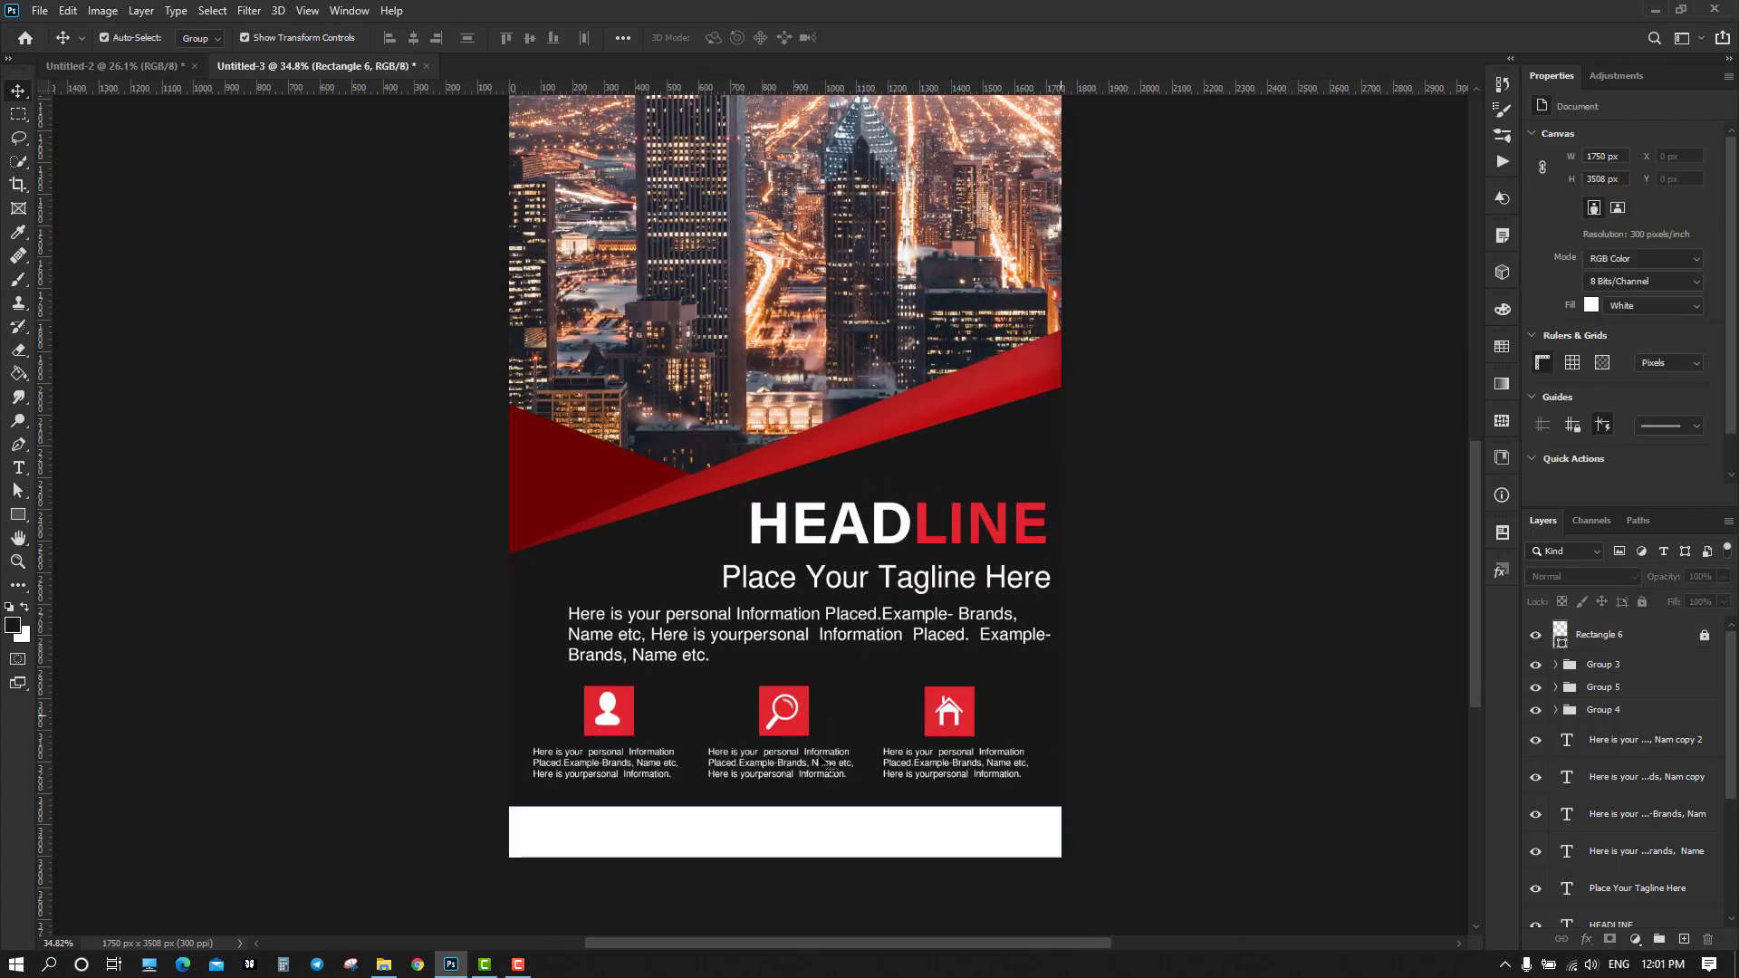
{"action": "scroll", "coordinate": [1185, 757], "scroll_direction": "down", "scroll_amount": 1}
{"action": "scroll", "coordinate": [1185, 758], "scroll_direction": "up", "scroll_amount": 2}
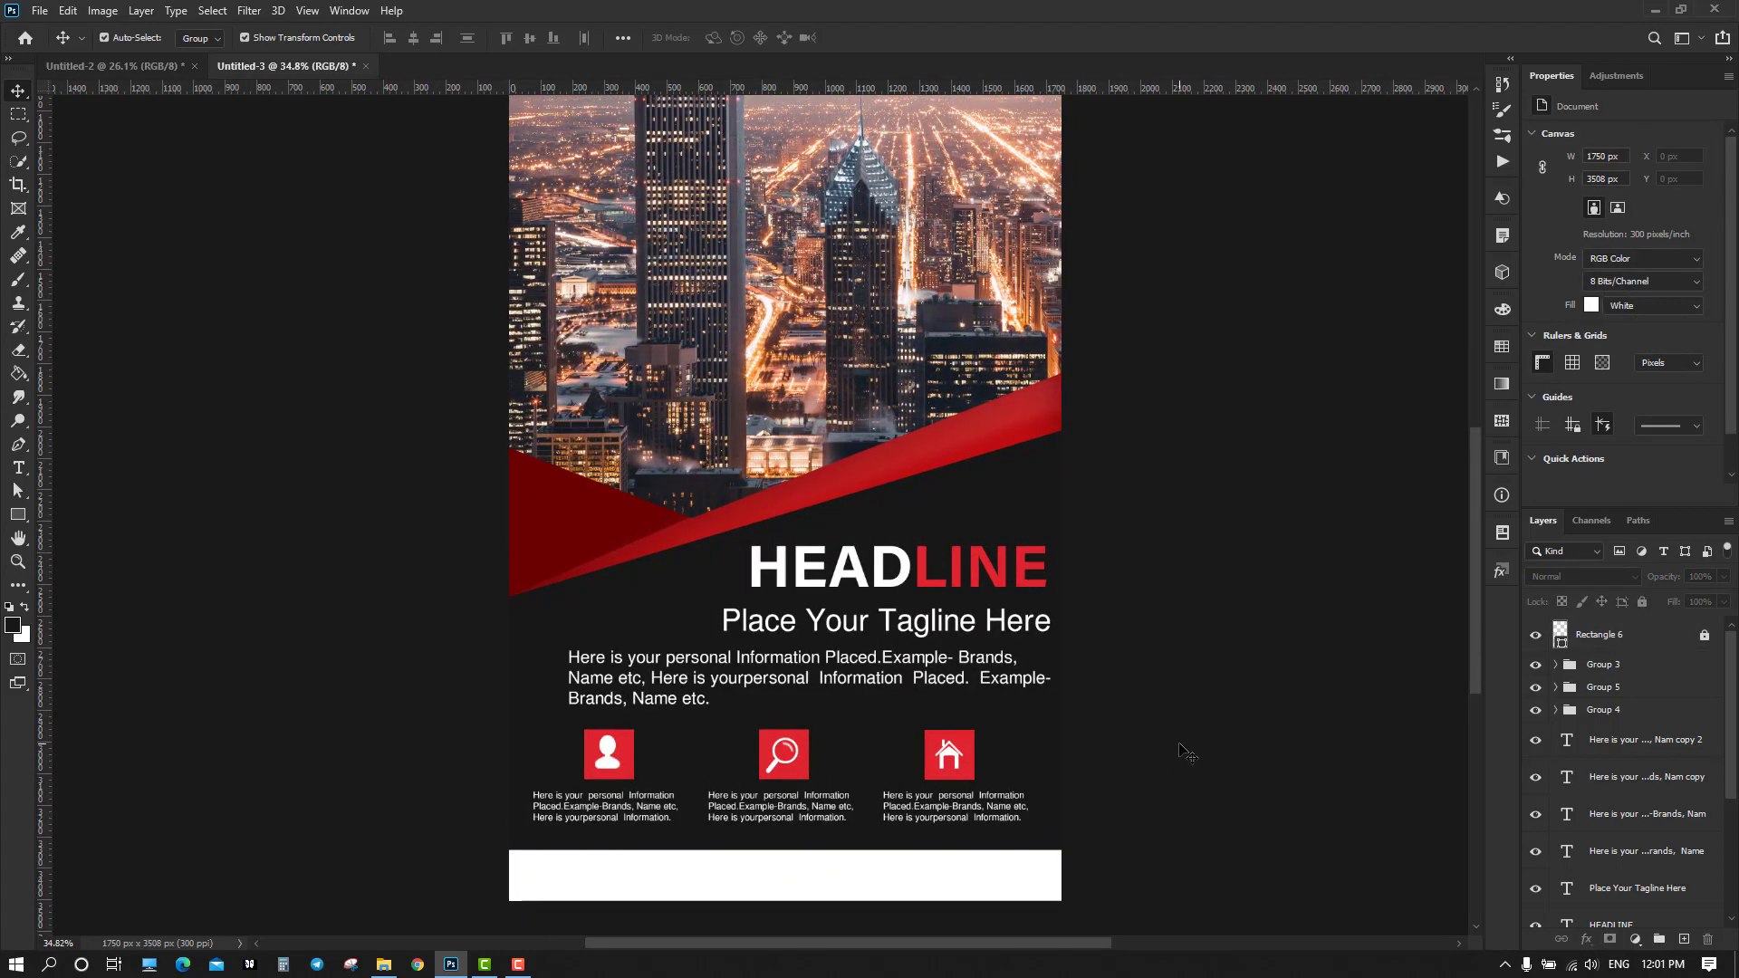
Copy the telephone line from Untitled-2 into the banner's white bottom bar and shift it close to the bar's left edge
{"action": "left_click", "coordinate": [136, 63]}
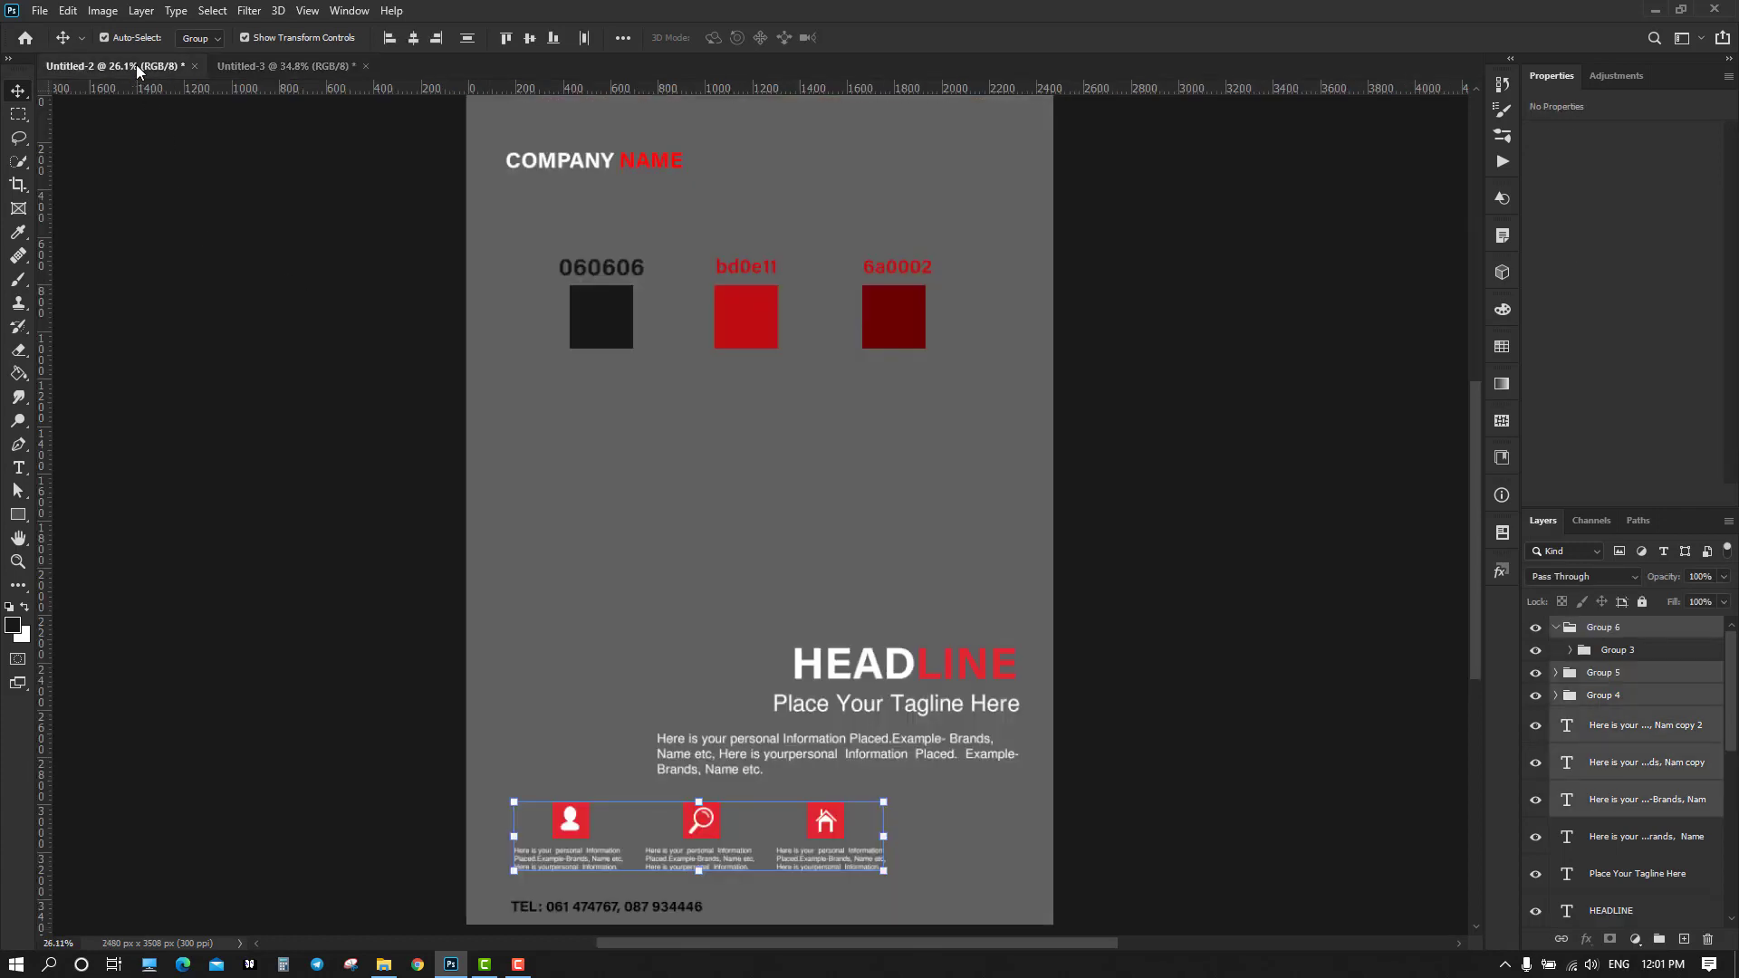
{"action": "left_click", "coordinate": [186, 570]}
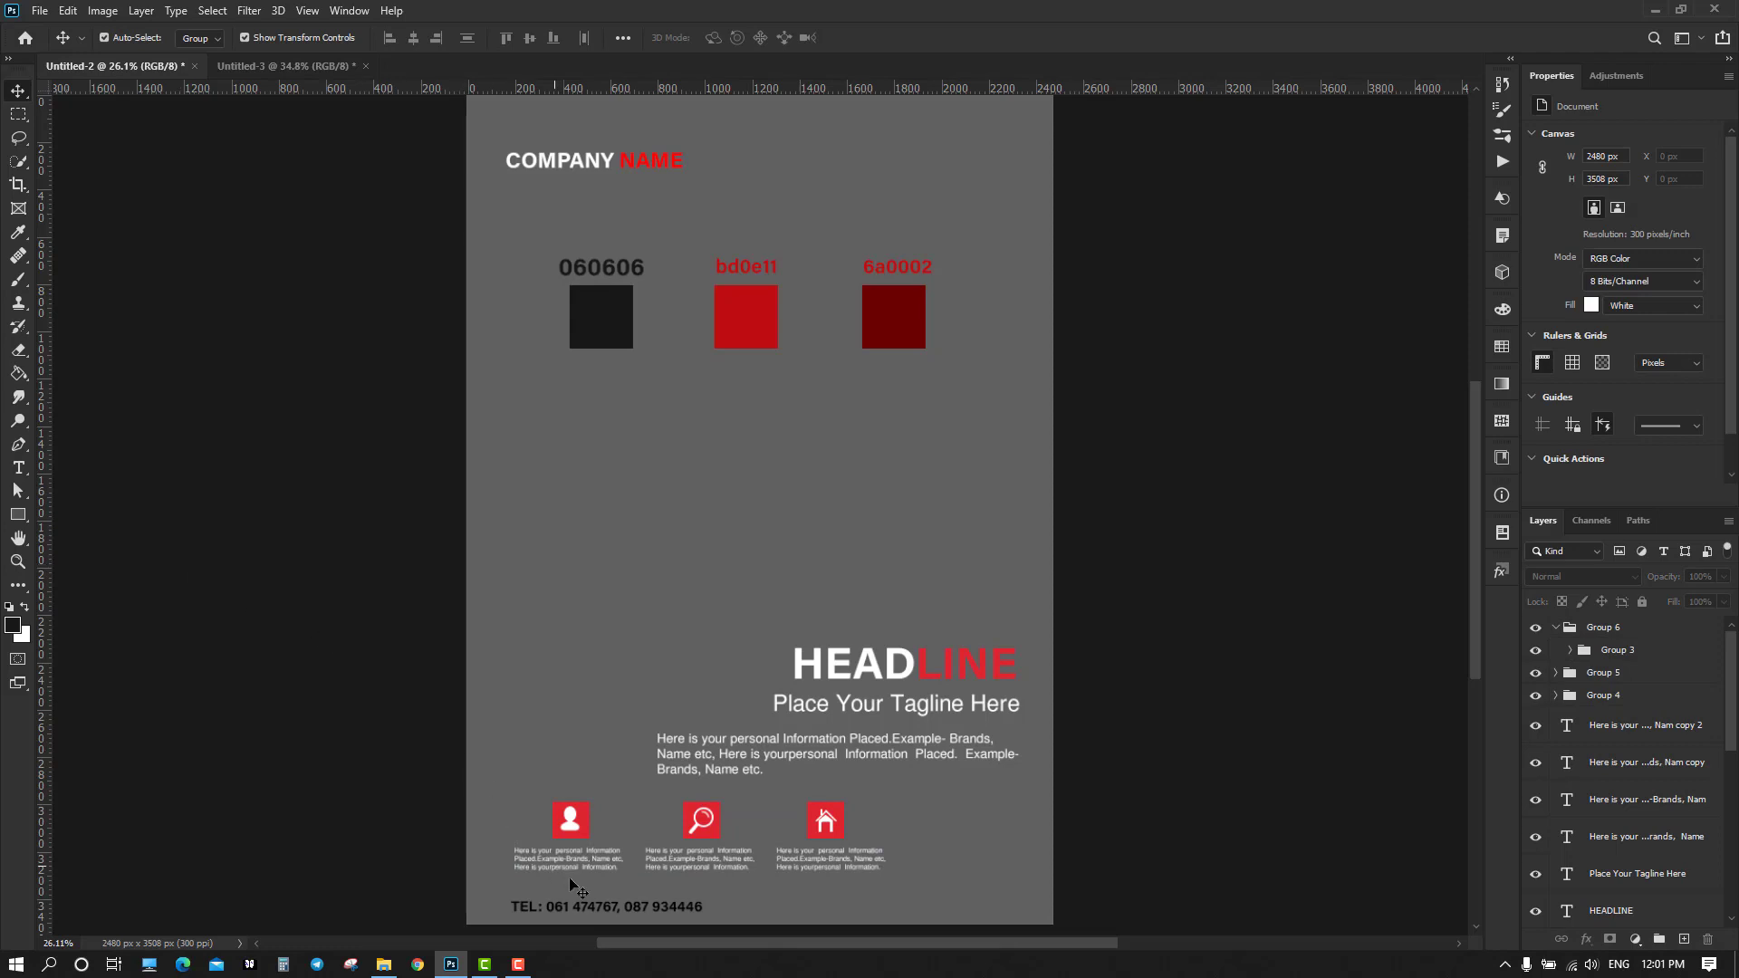
{"action": "left_click", "coordinate": [605, 911]}
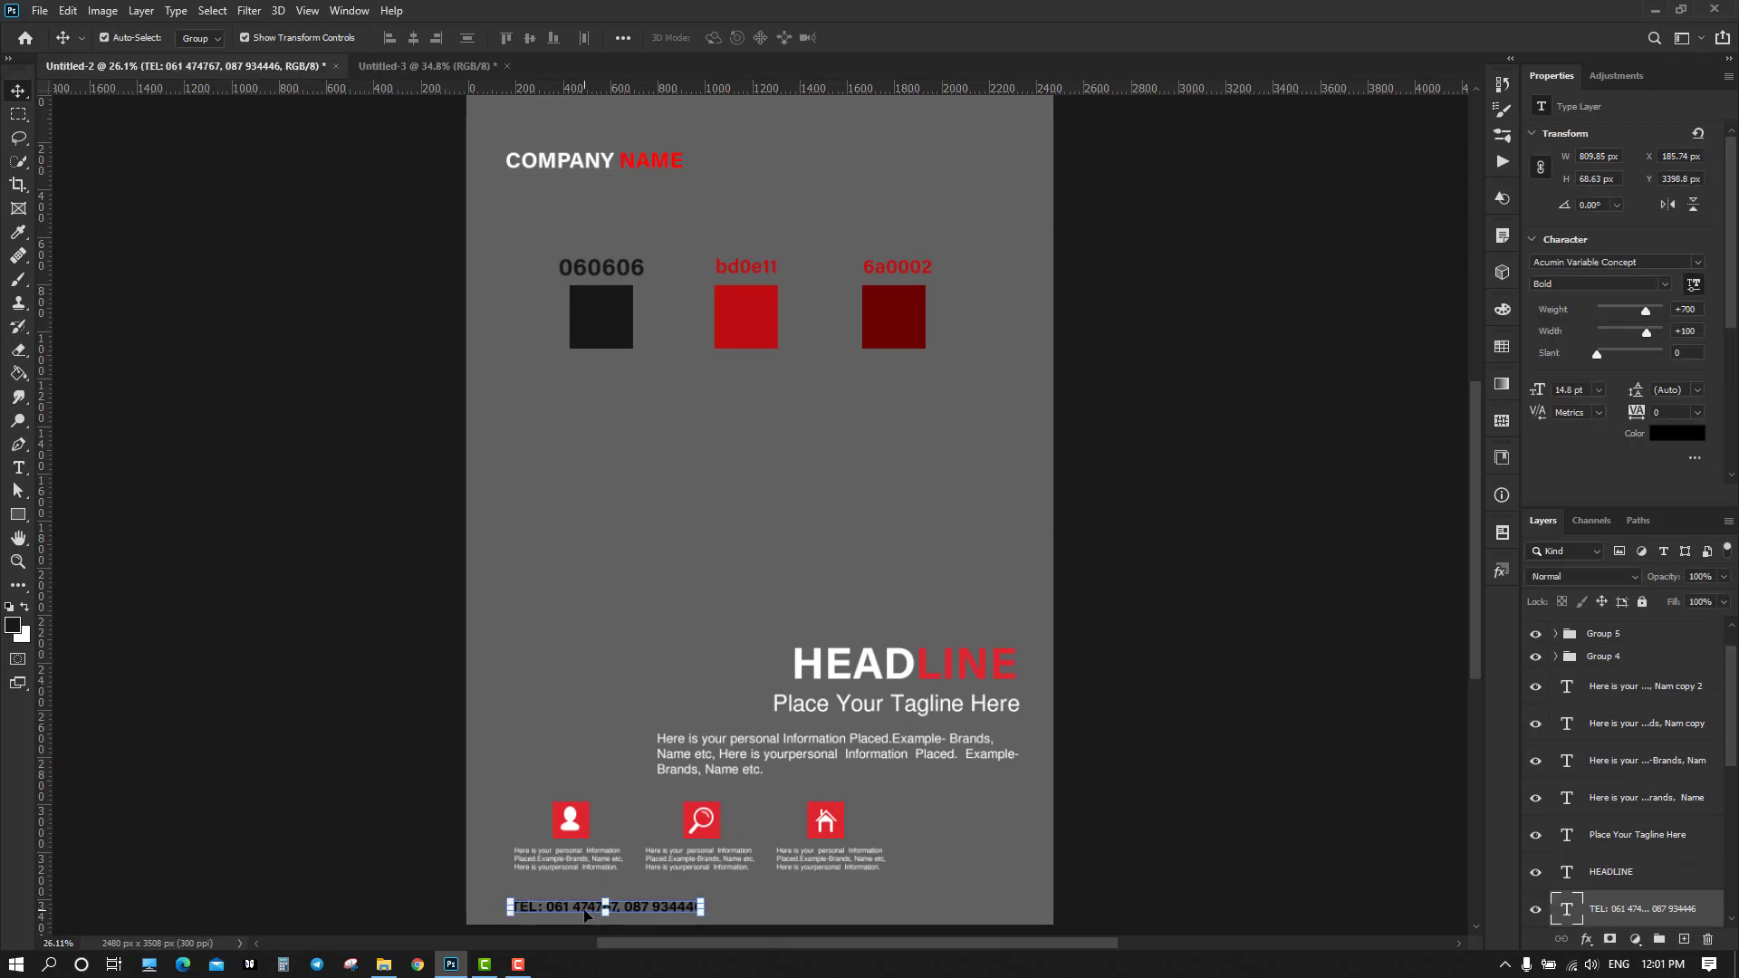
{"action": "left_click_drag", "start_coordinate": [586, 916], "coordinate": [678, 936]}
{"action": "scroll", "coordinate": [684, 869], "scroll_direction": "down", "scroll_amount": 3}
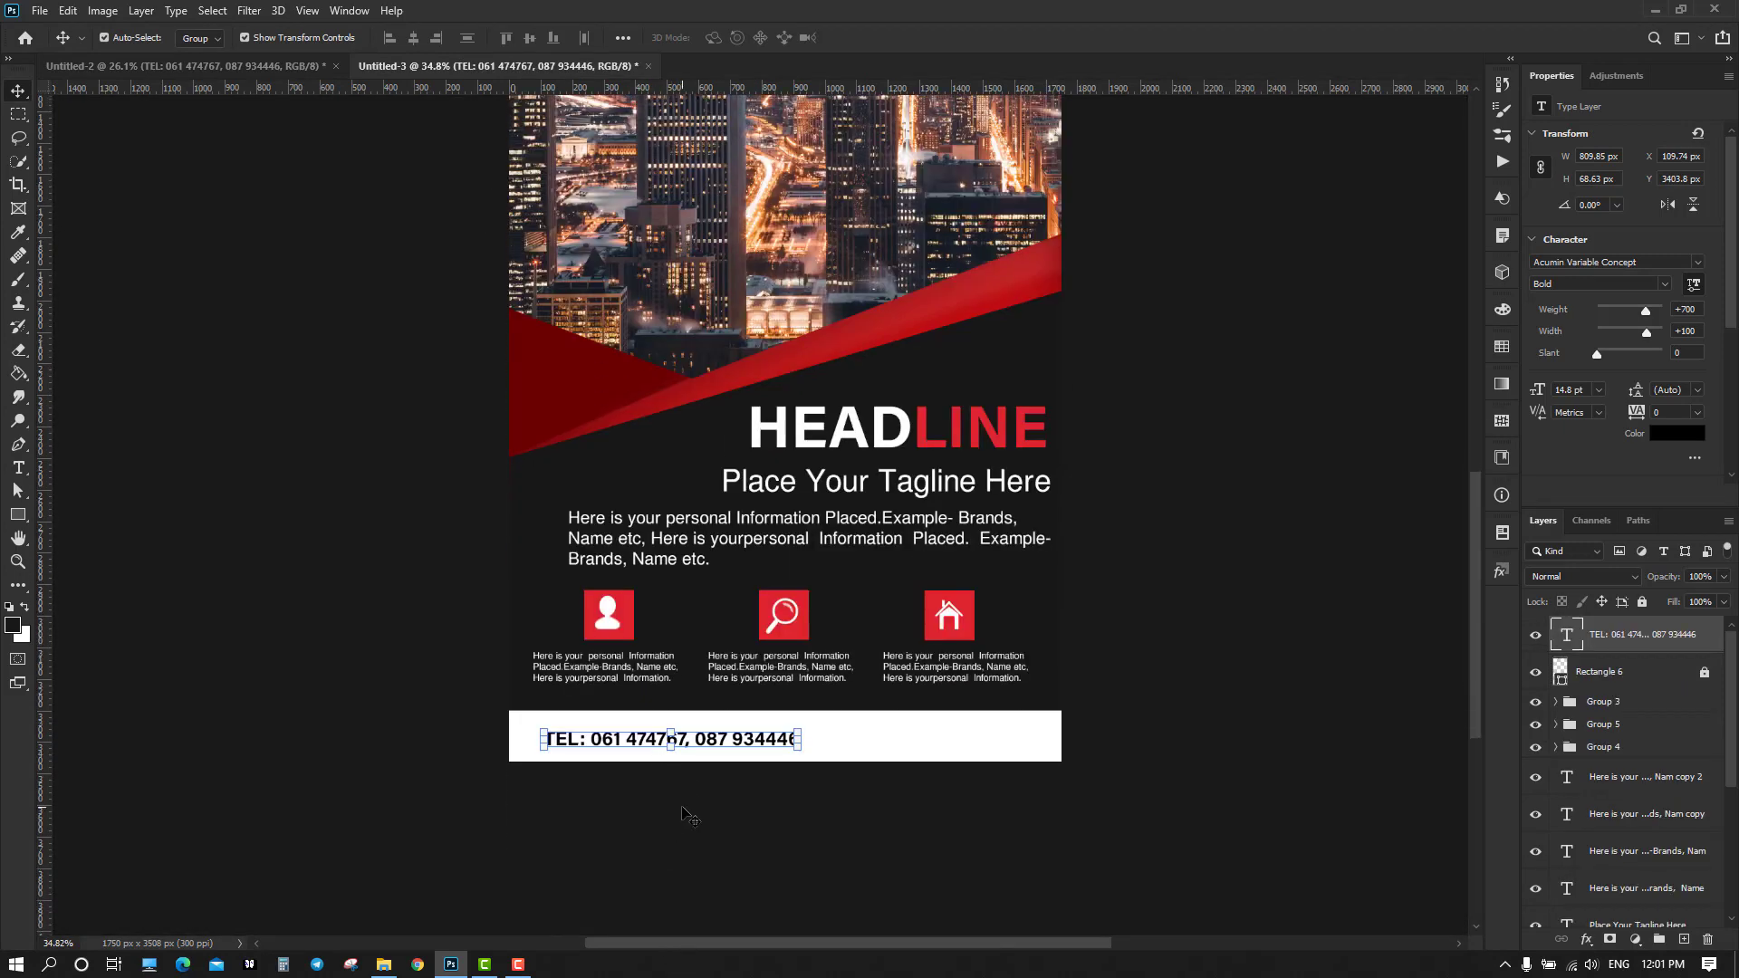
{"action": "left_click", "coordinate": [594, 809]}
{"action": "left_click_drag", "start_coordinate": [668, 729], "coordinate": [640, 731]}
{"action": "left_click", "coordinate": [996, 884]}
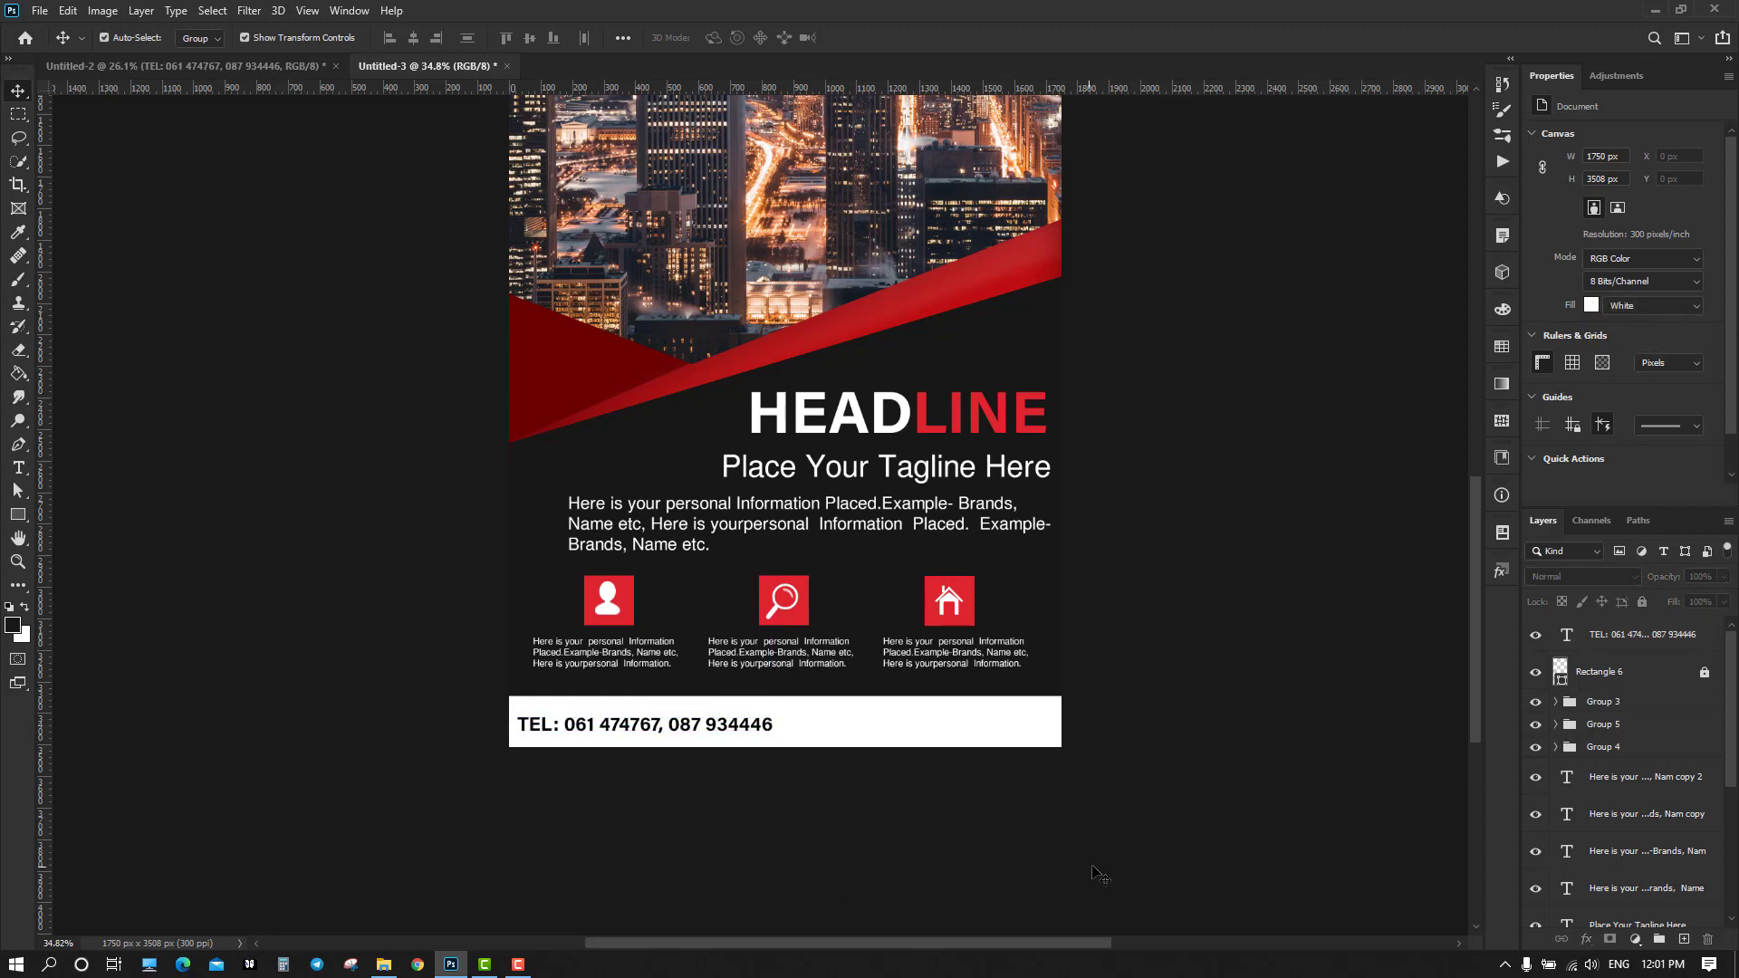
Move the COMPANY NAME text slightly down and right to about X 233, Y 134 px
{"action": "scroll", "coordinate": [1105, 866], "scroll_direction": "up", "scroll_amount": 1}
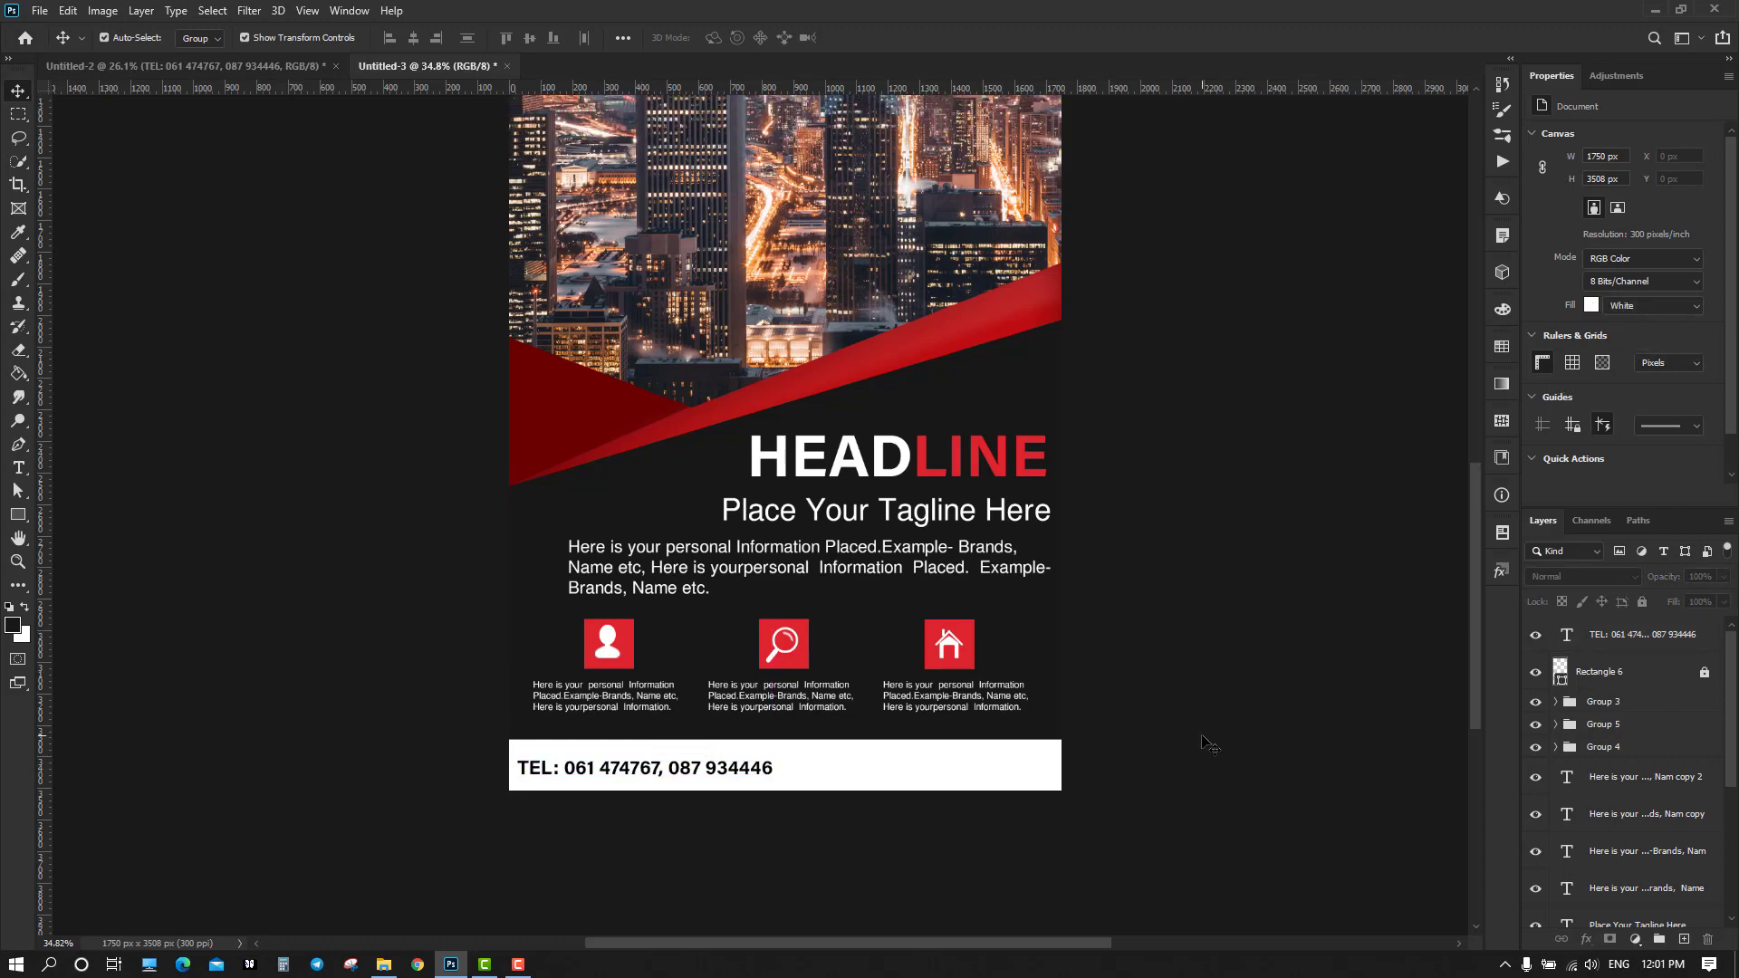
{"action": "scroll", "coordinate": [1202, 735], "scroll_direction": "up", "scroll_amount": 2}
{"action": "scroll", "coordinate": [1202, 735], "scroll_direction": "down", "scroll_amount": 4}
{"action": "scroll", "coordinate": [1202, 735], "scroll_direction": "up", "scroll_amount": 2}
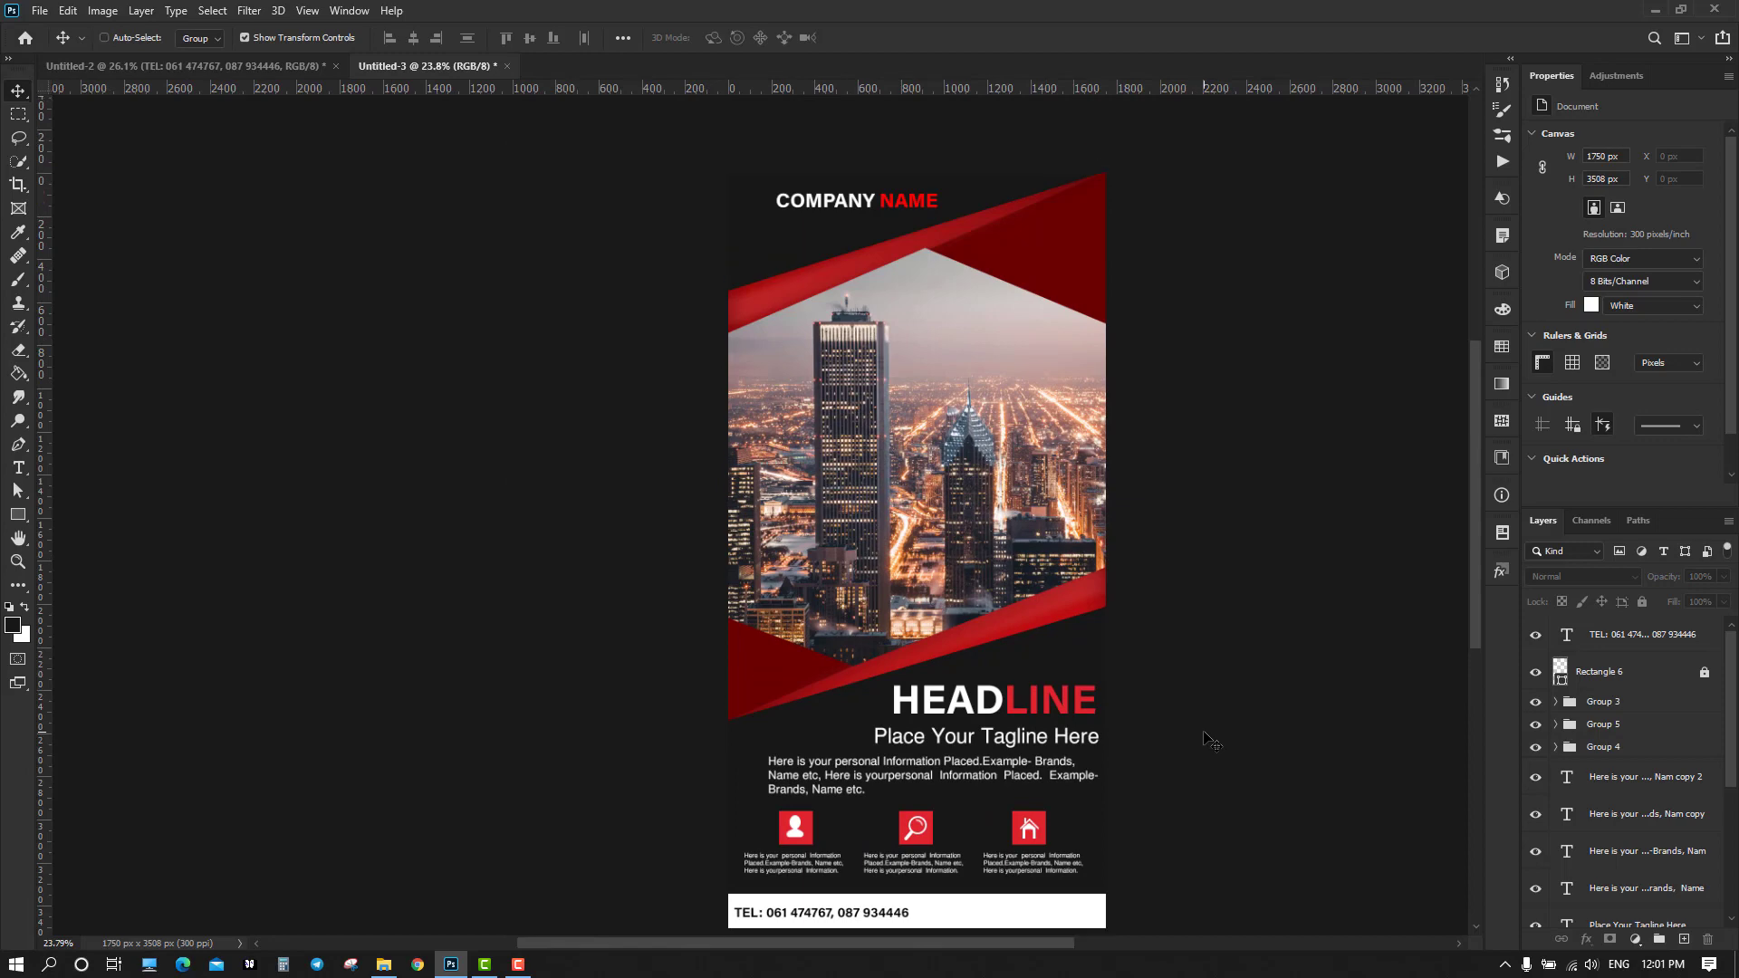
{"action": "scroll", "coordinate": [1209, 743], "scroll_direction": "right", "scroll_amount": 3}
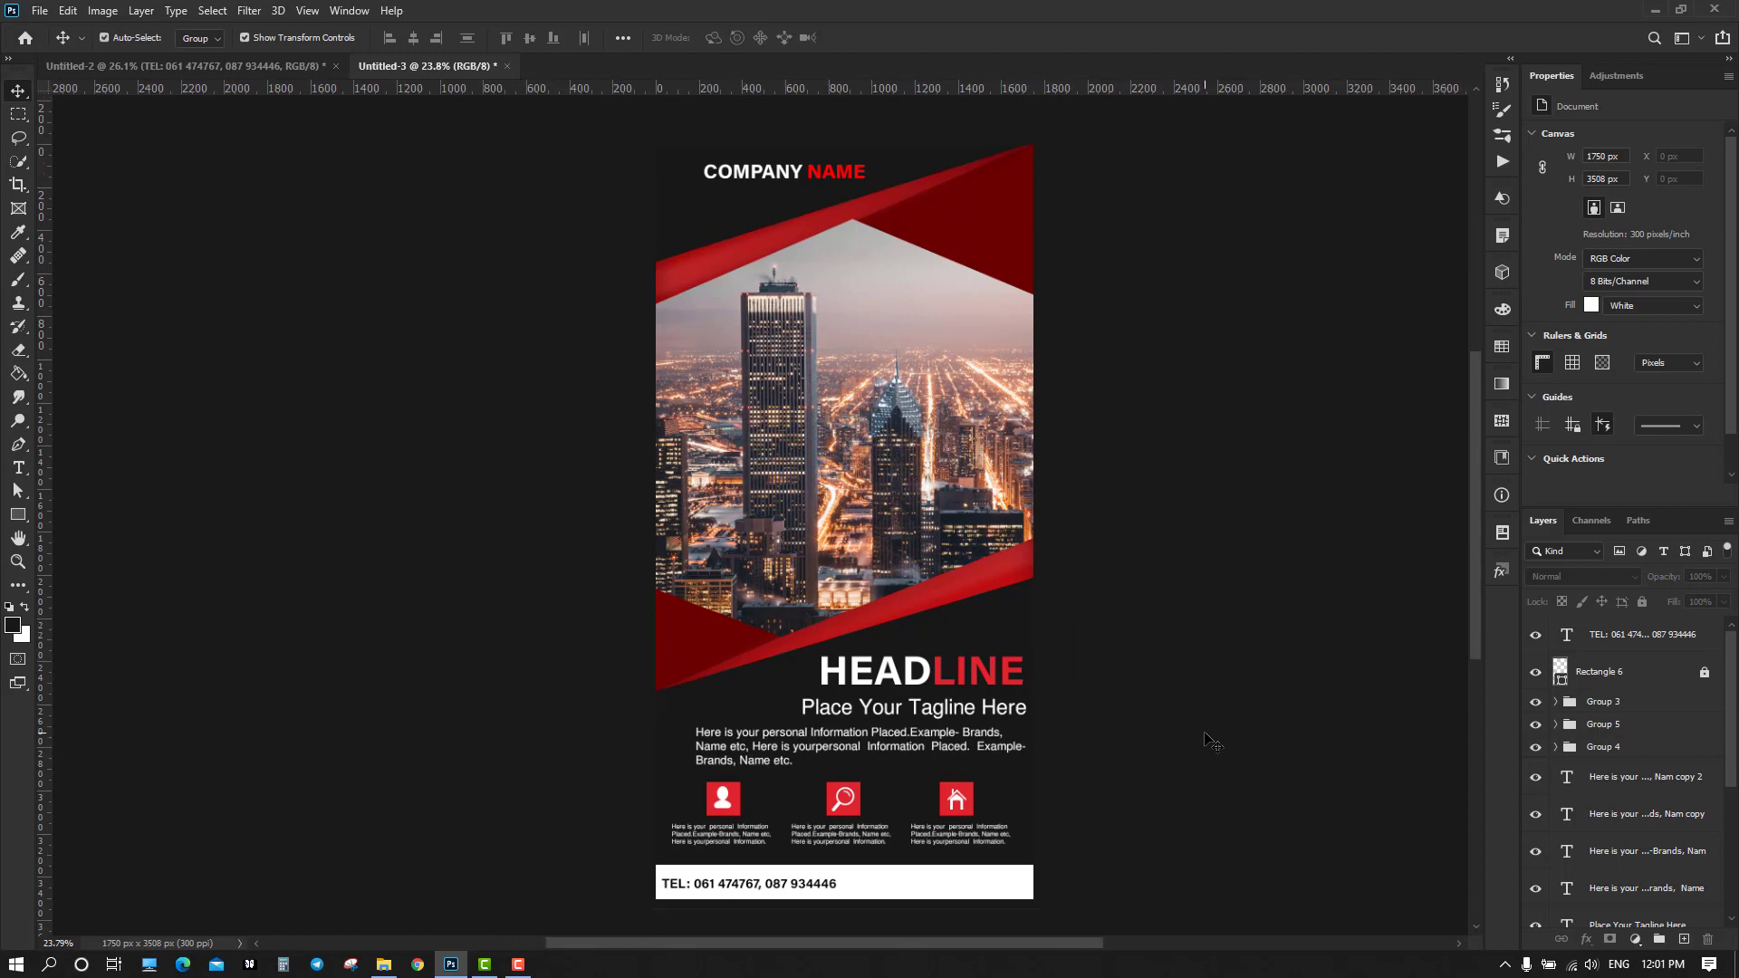
{"action": "scroll", "coordinate": [1184, 574], "scroll_direction": "up", "scroll_amount": 2}
{"action": "scroll", "coordinate": [779, 303], "scroll_direction": "up", "scroll_amount": 4}
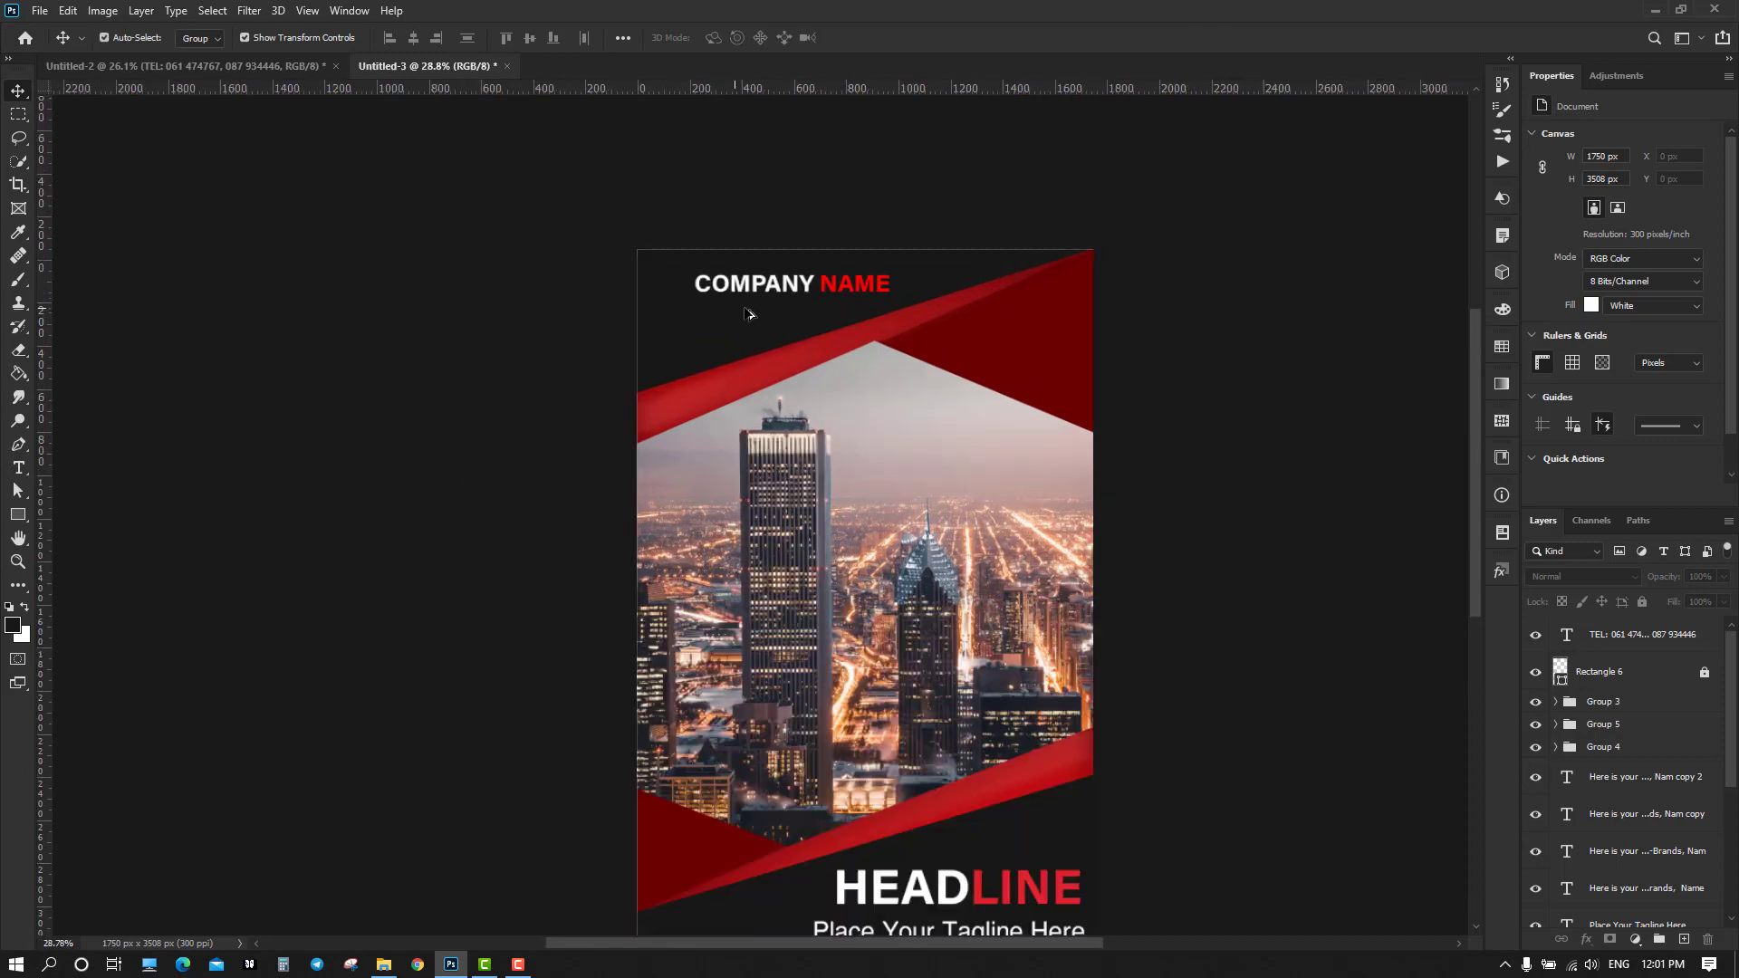
{"action": "scroll", "coordinate": [791, 302], "scroll_direction": "up", "scroll_amount": 2}
{"action": "left_click_drag", "start_coordinate": [906, 266], "coordinate": [916, 303]}
Draw a 144 × 144 px square shape just left of the COMPANY NAME text
{"action": "key", "text": "p"}
{"action": "left_click", "coordinate": [18, 514]}
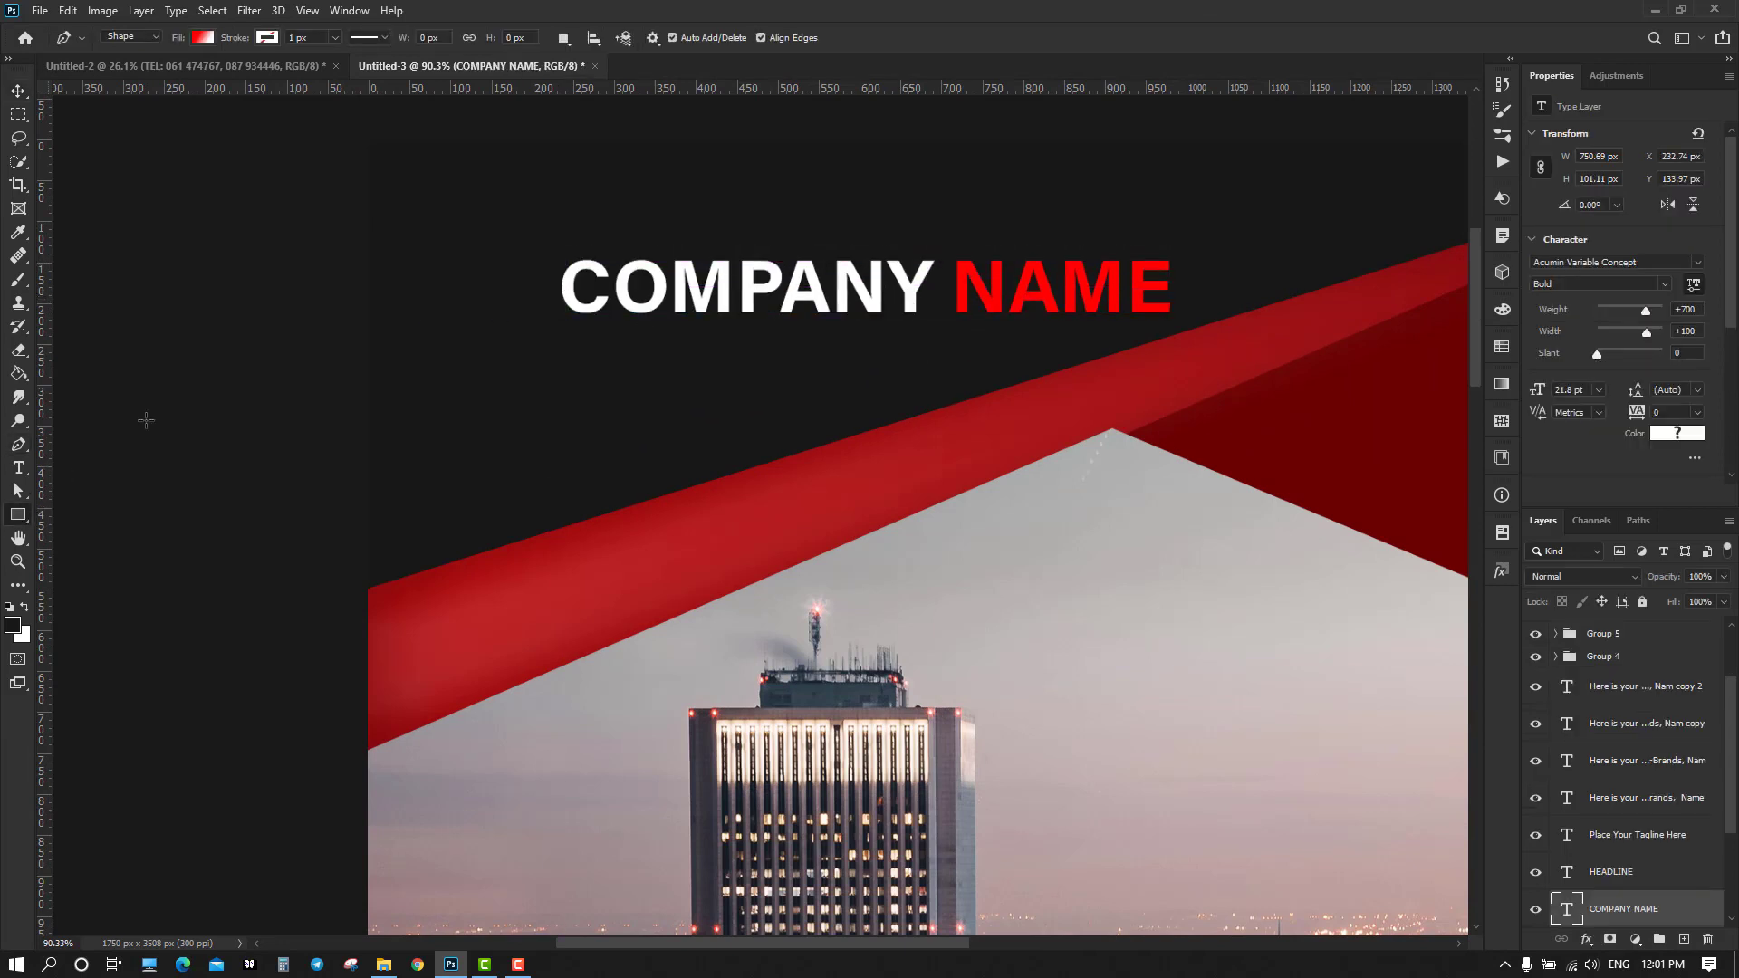
{"action": "left_click_drag", "start_coordinate": [437, 280], "coordinate": [555, 397]}
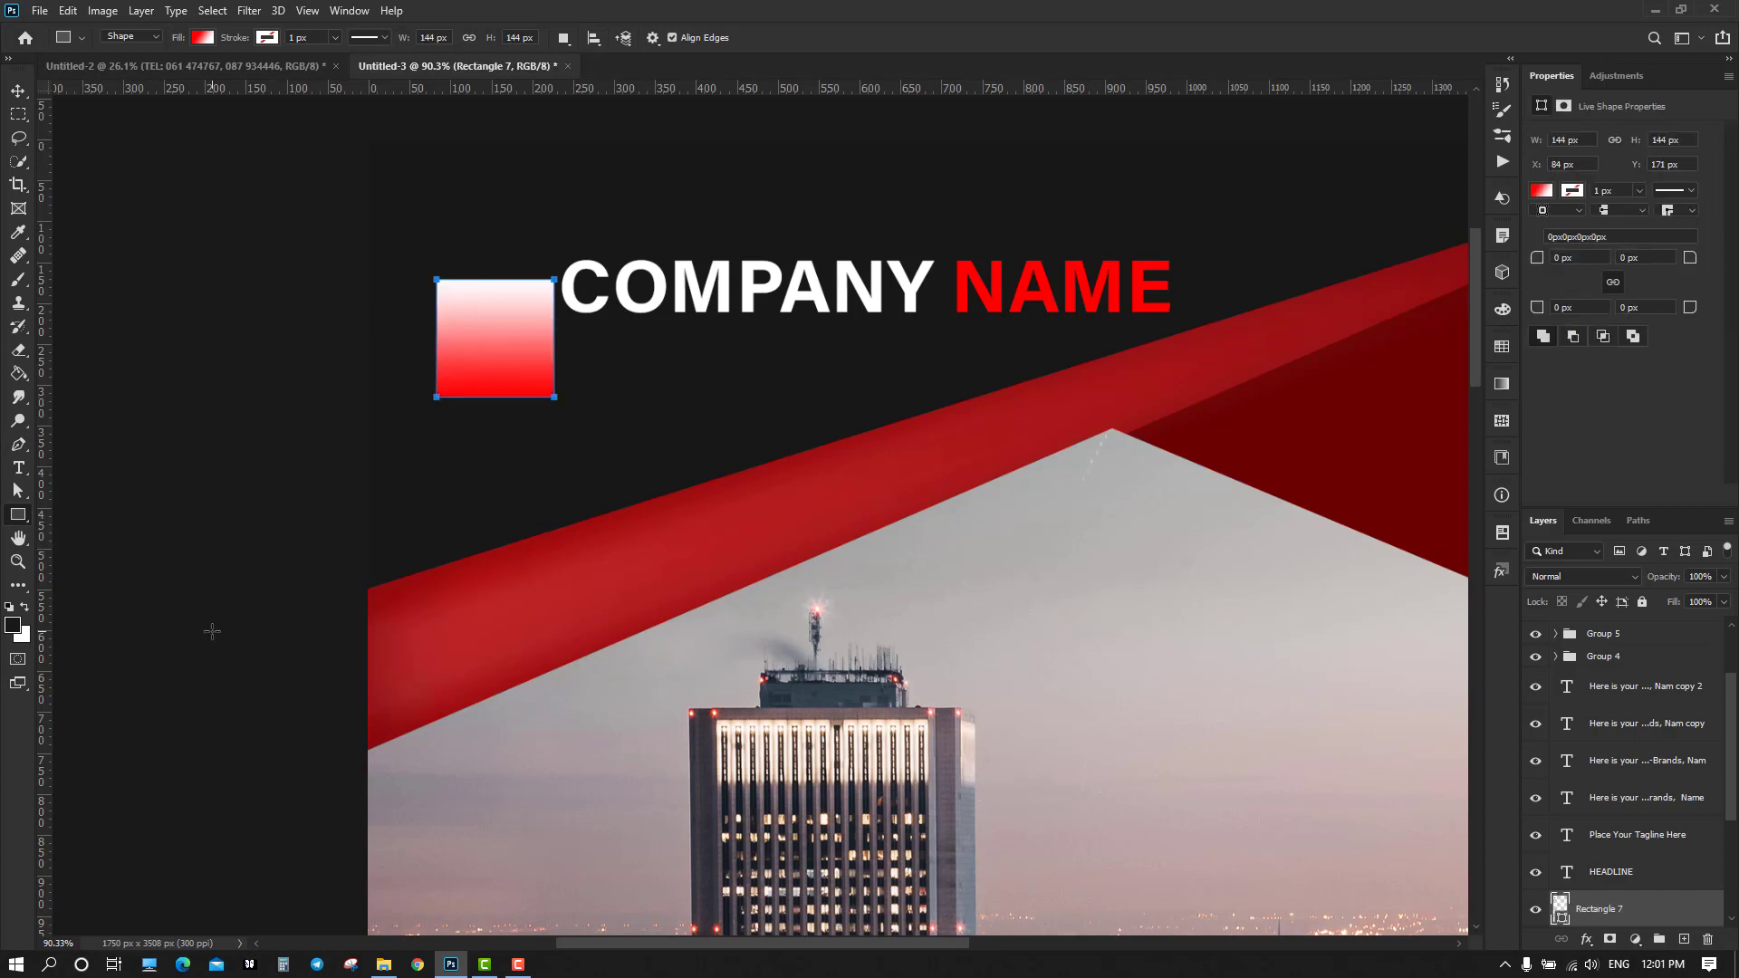
Fill the square with the bd0e11 red sampled from Untitled-2 and move it to X 61, Y 121 px
{"action": "left_click", "coordinate": [18, 91]}
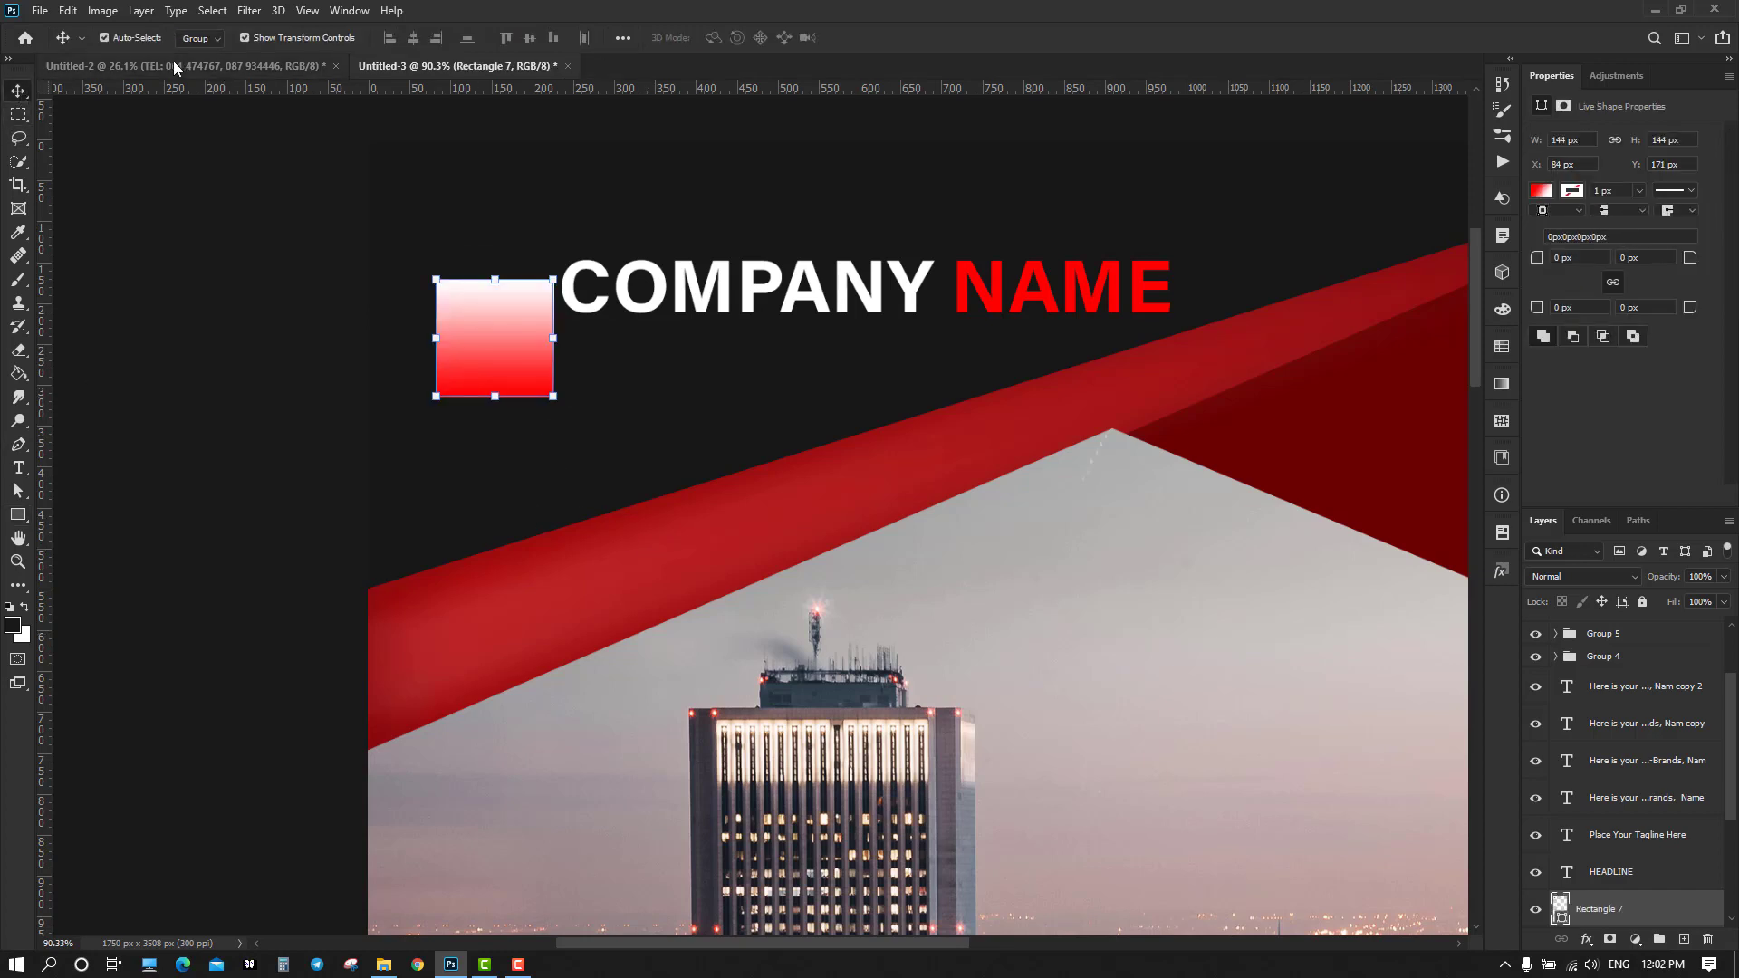
{"action": "left_click", "coordinate": [173, 65]}
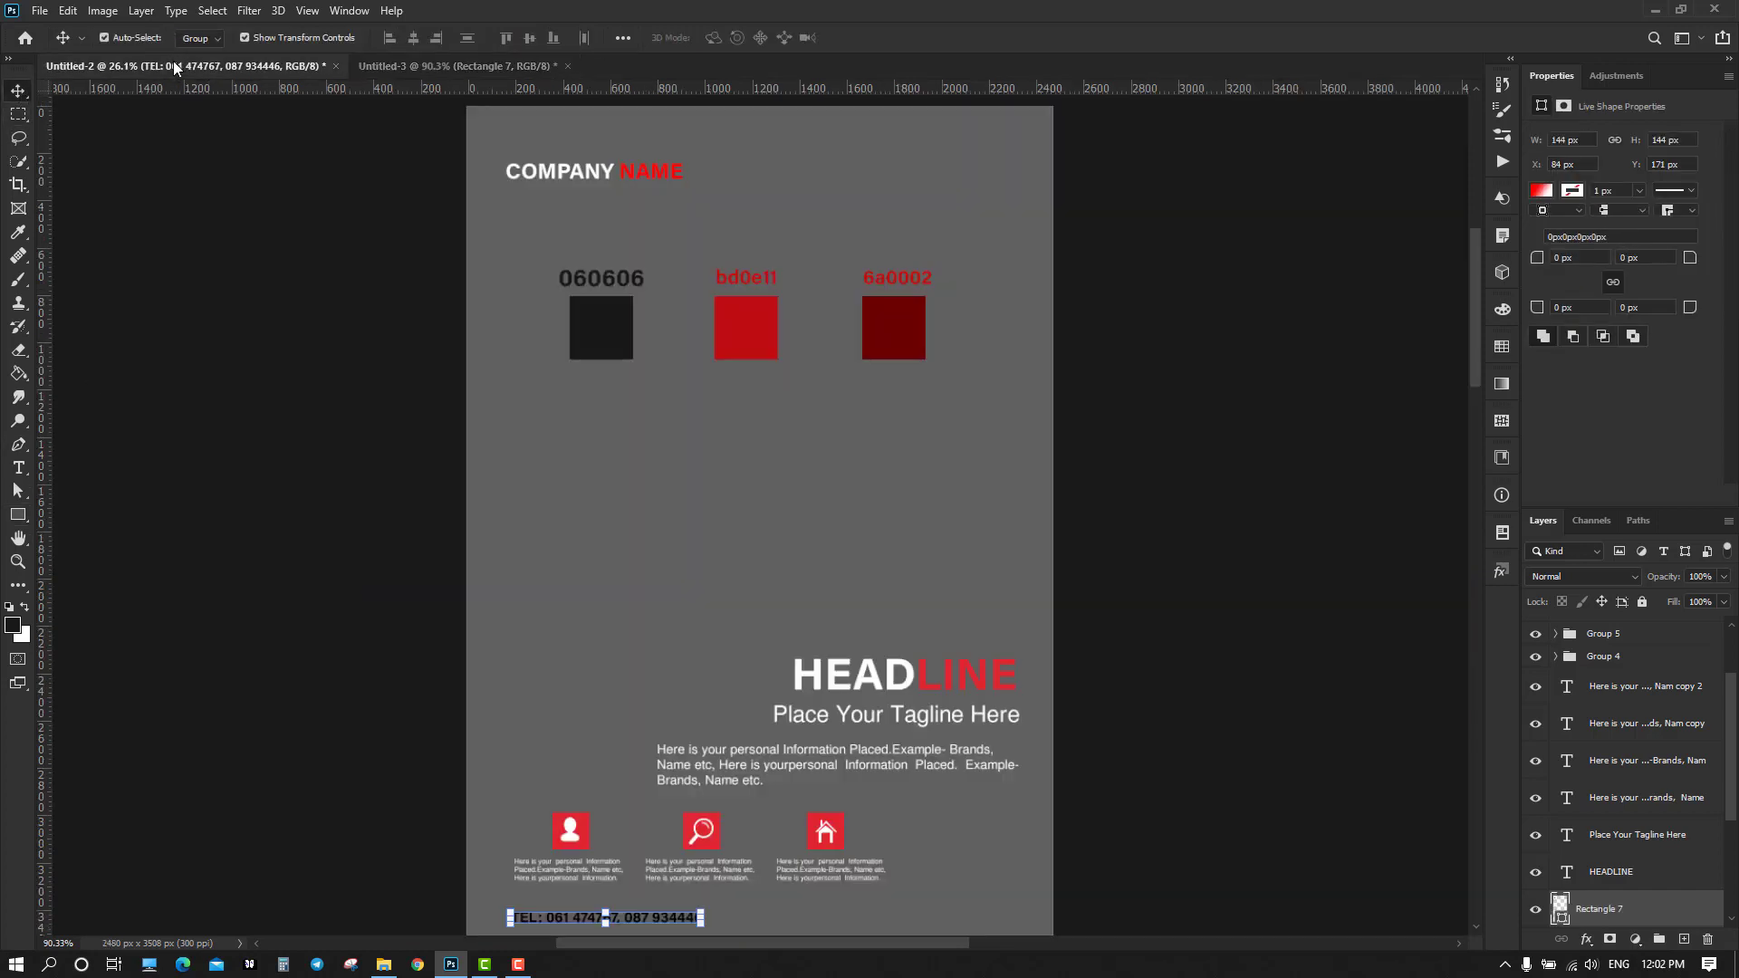
{"action": "left_click", "coordinate": [18, 232]}
{"action": "left_click", "coordinate": [761, 327]}
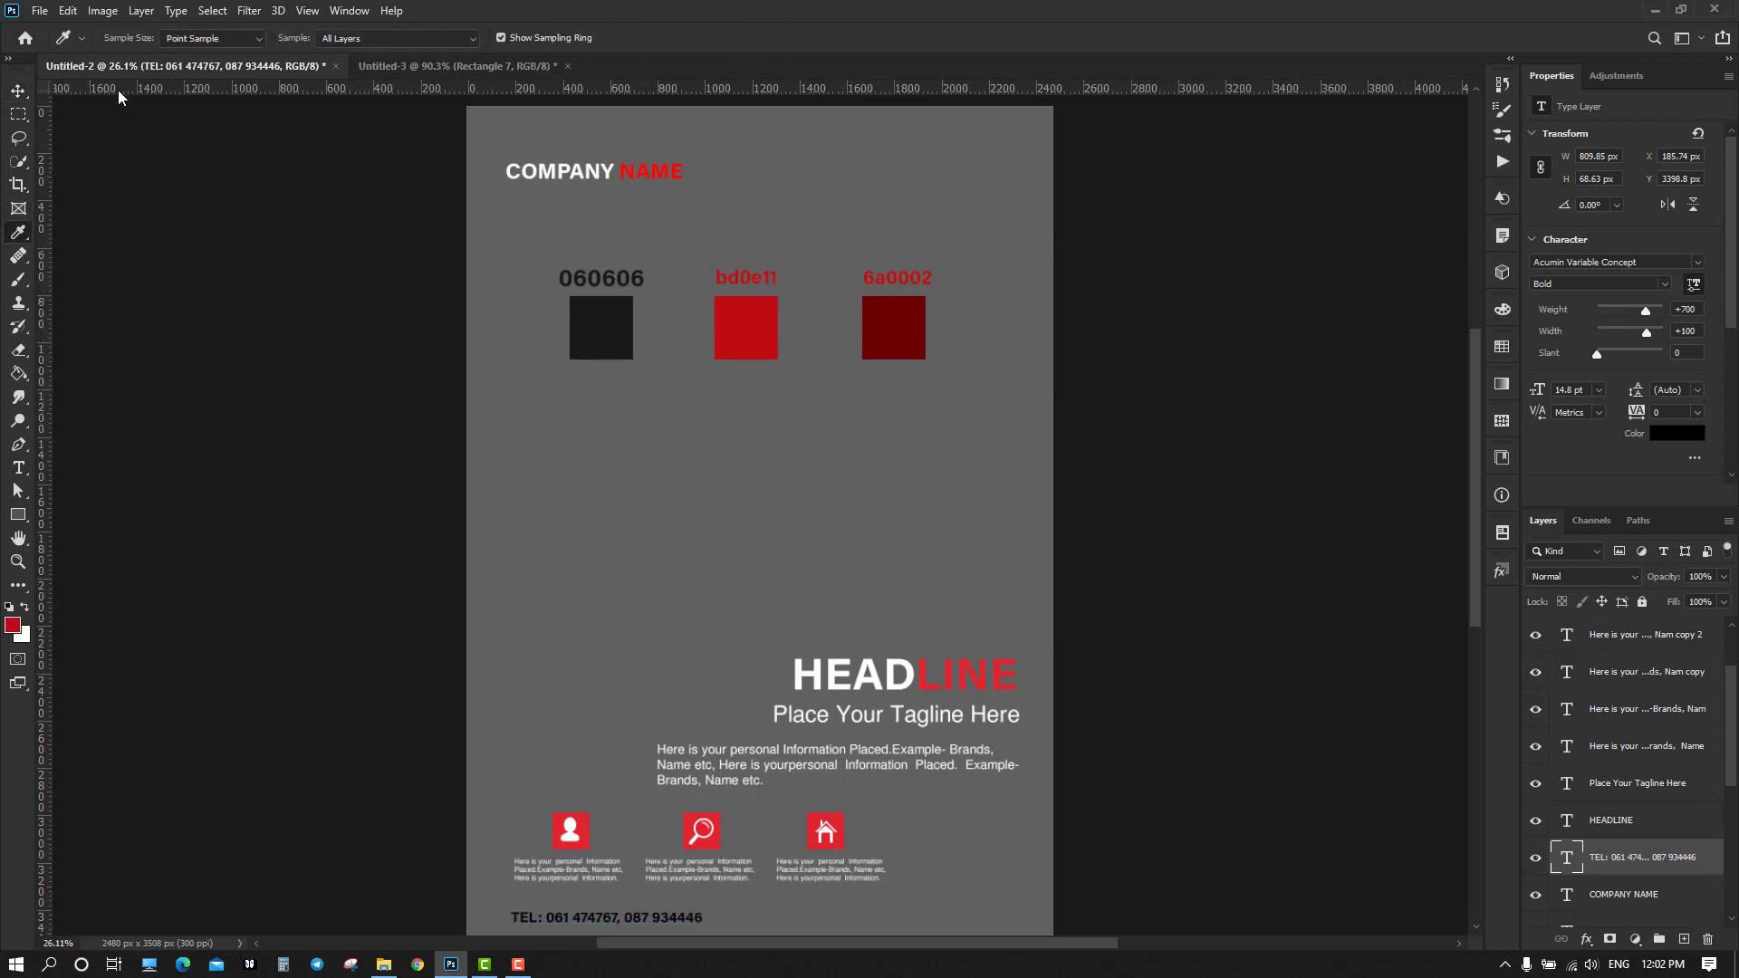
{"action": "left_click", "coordinate": [18, 92]}
{"action": "left_click", "coordinate": [439, 64]}
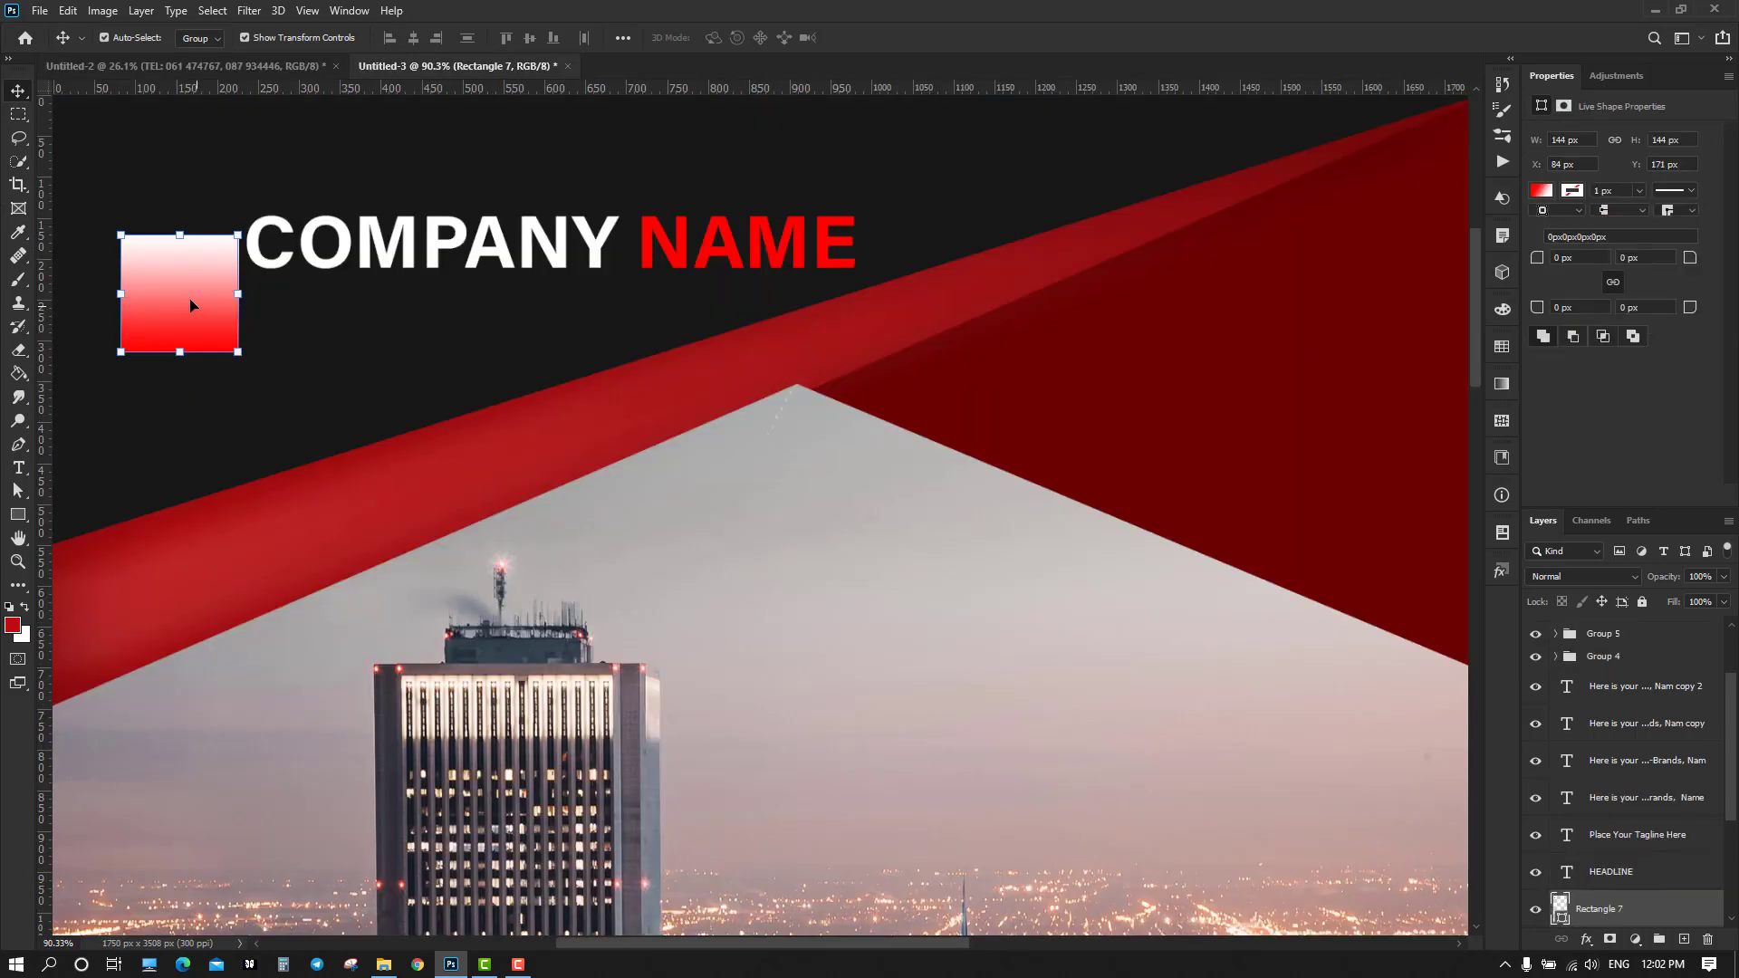
{"action": "key", "text": "alt+BackSpace"}
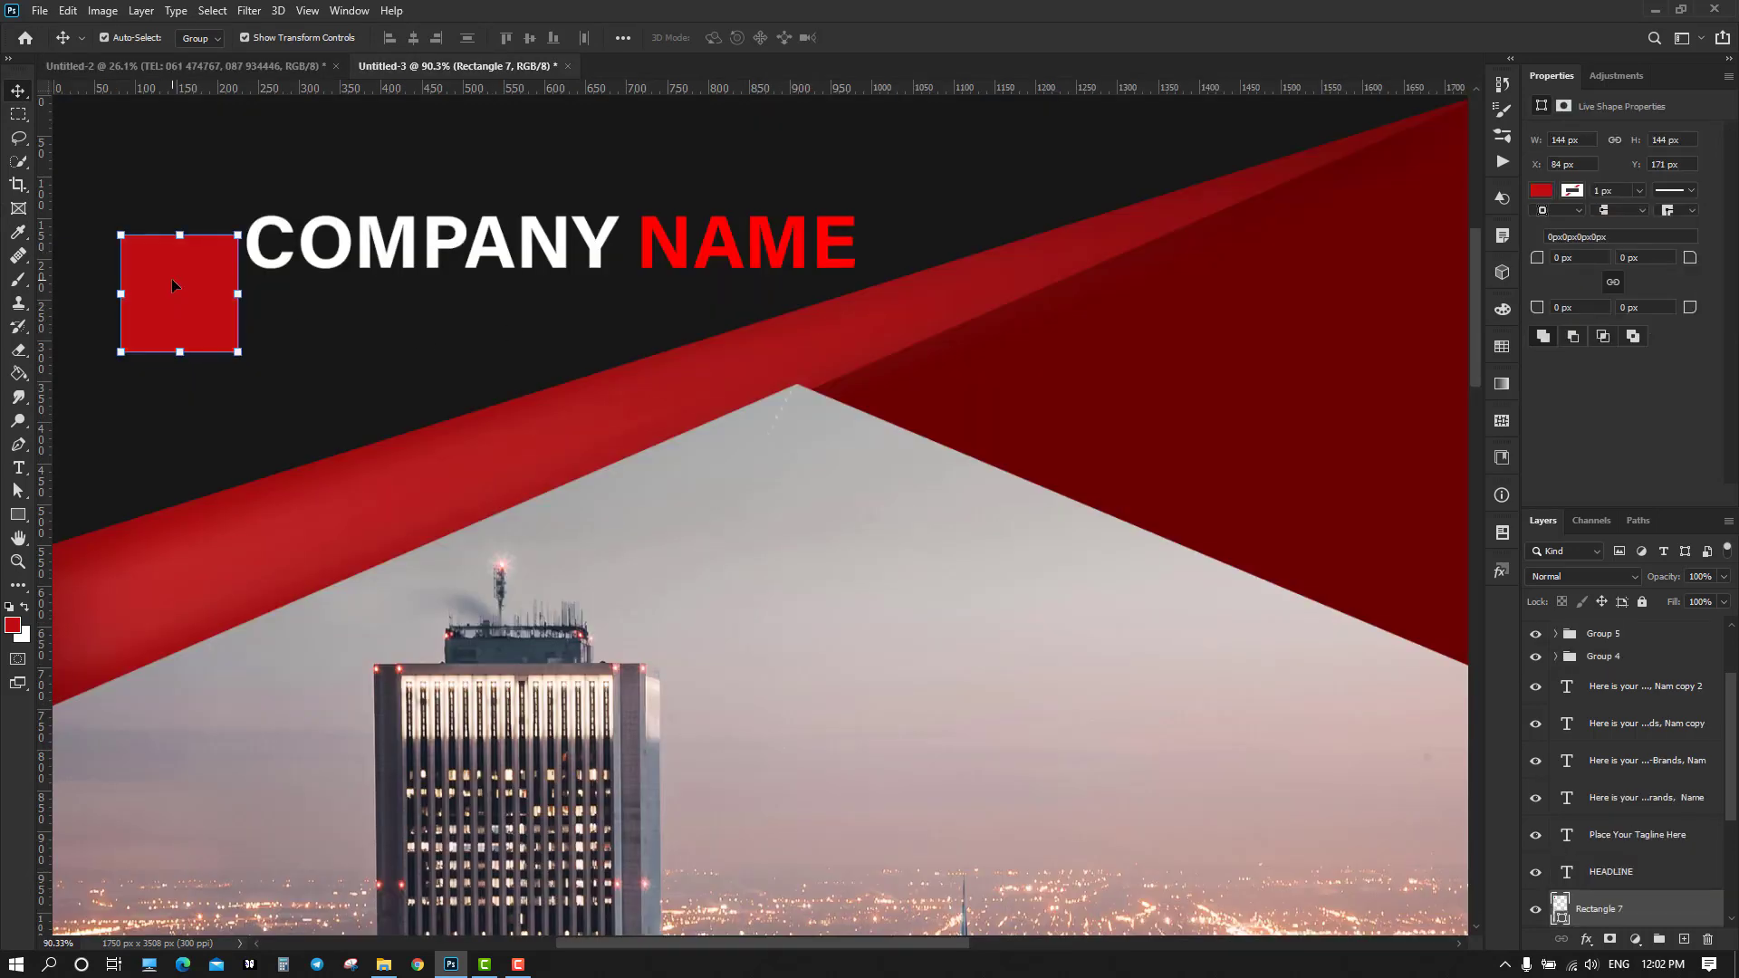
{"action": "left_click_drag", "start_coordinate": [181, 357], "coordinate": [828, 377]}
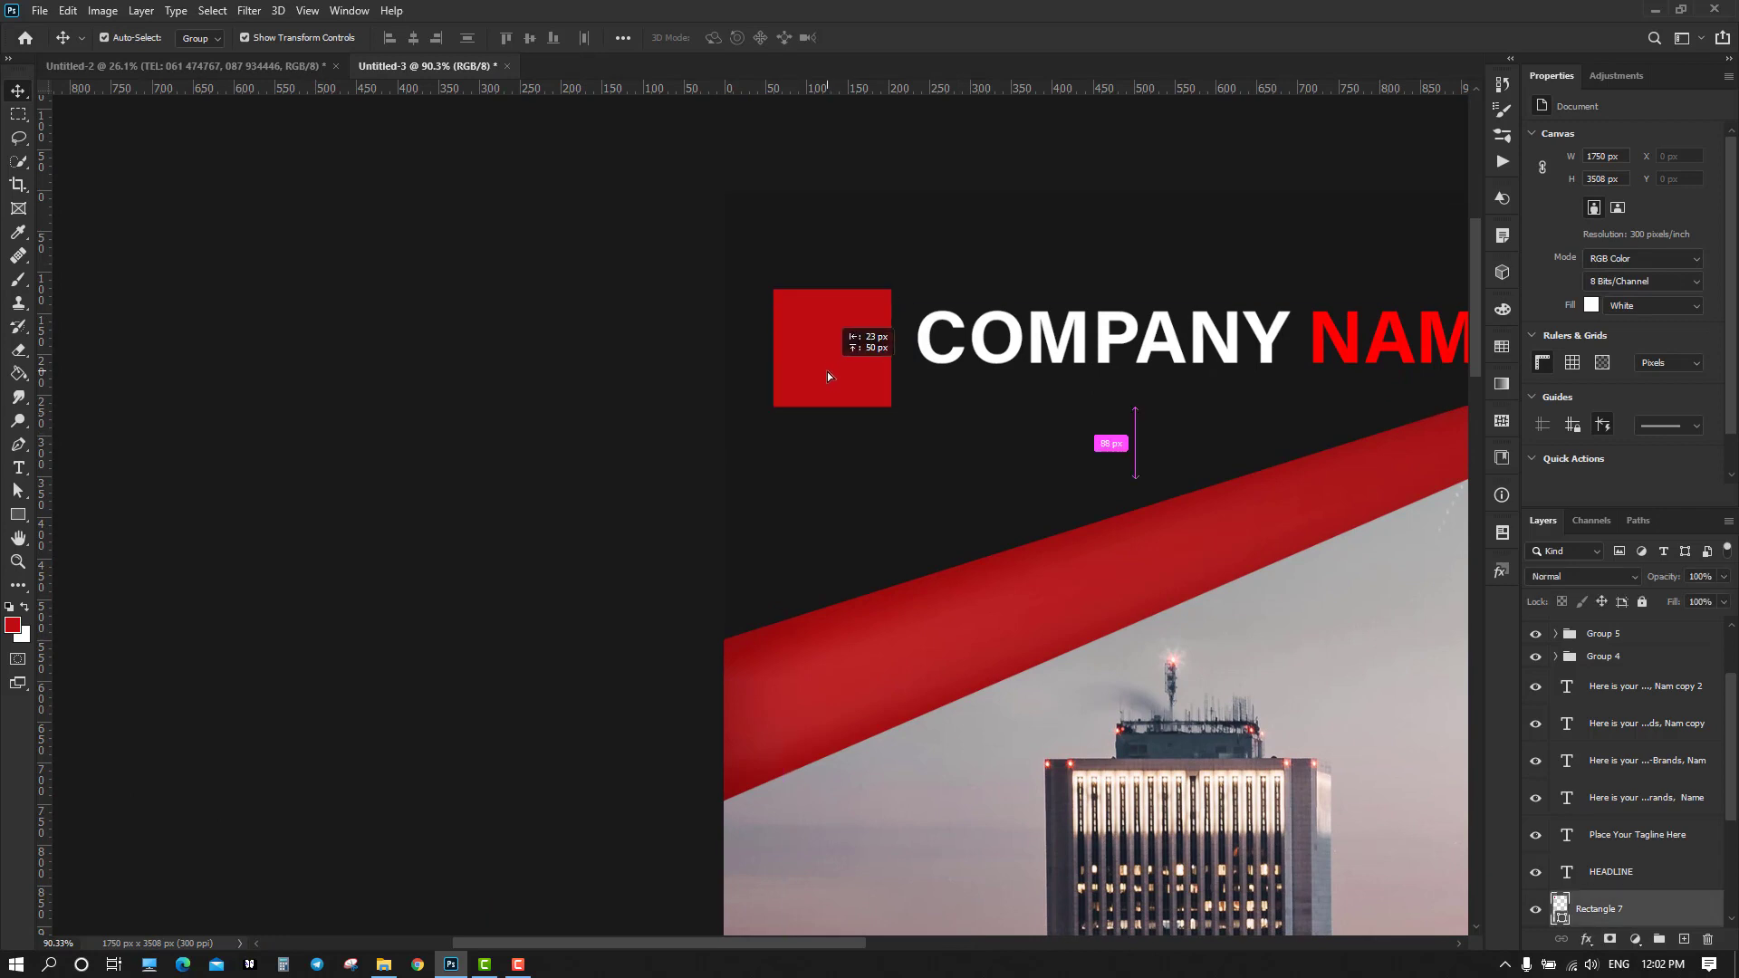
Delete the red square's lower-right anchor point to turn it into a triangle
{"action": "left_click", "coordinate": [19, 445]}
{"action": "right_click", "coordinate": [22, 451]}
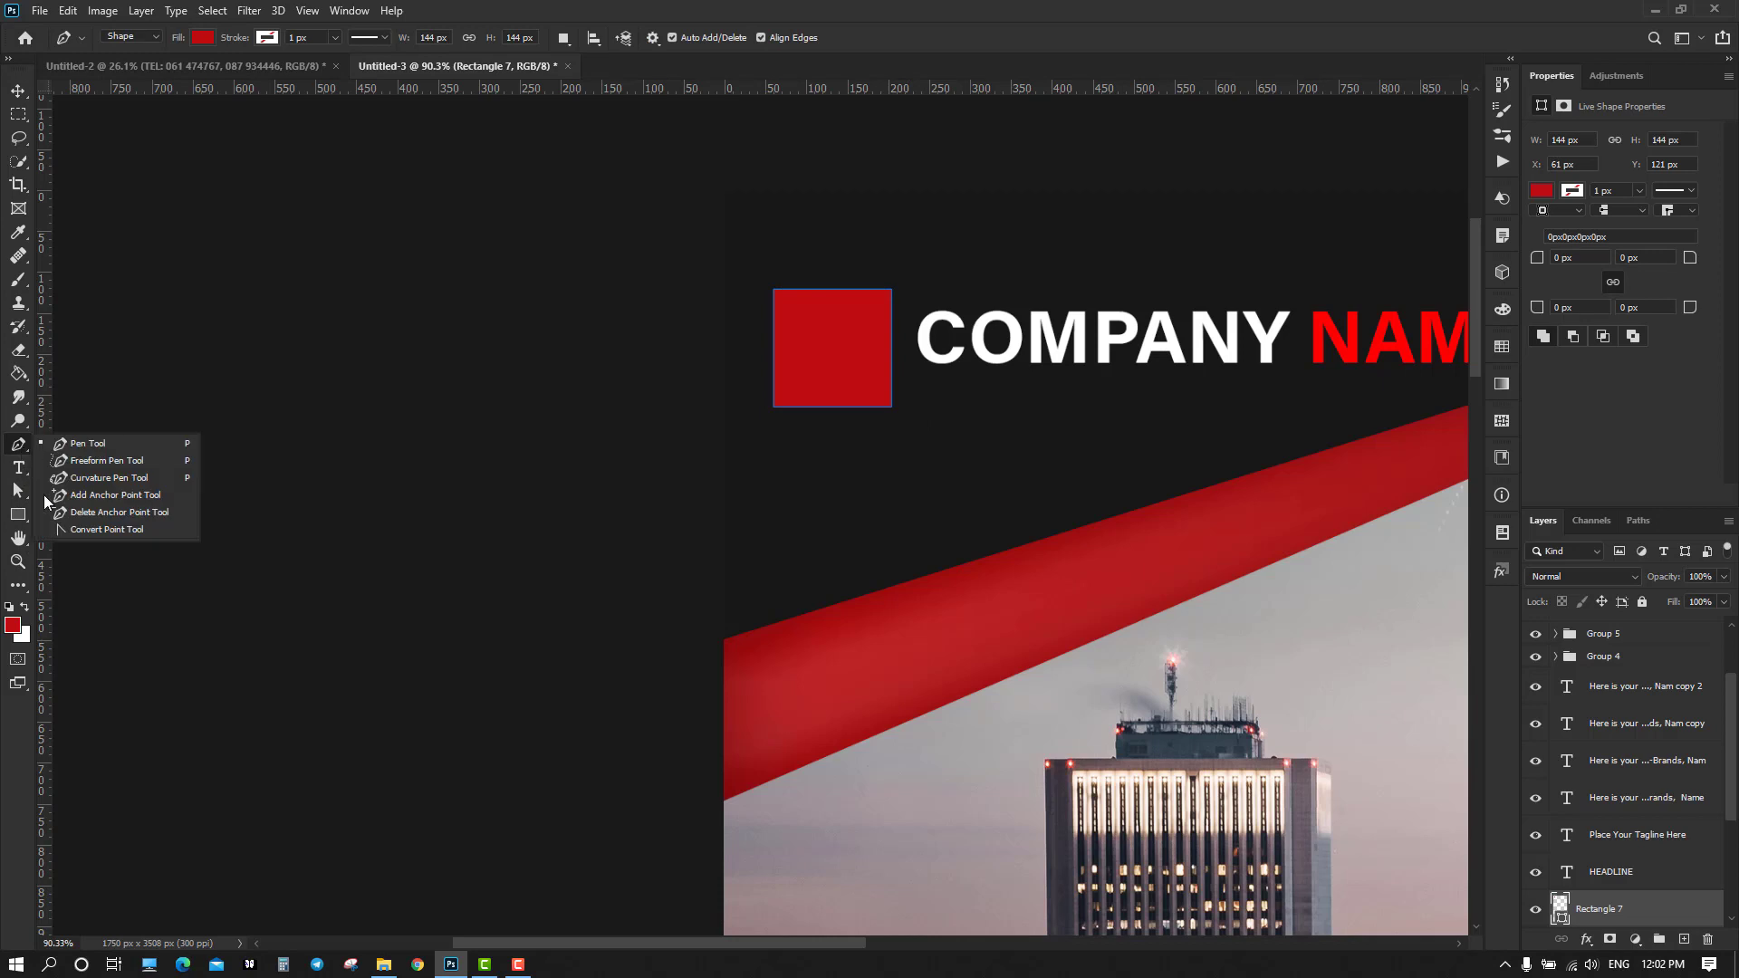
{"action": "left_click", "coordinate": [72, 518]}
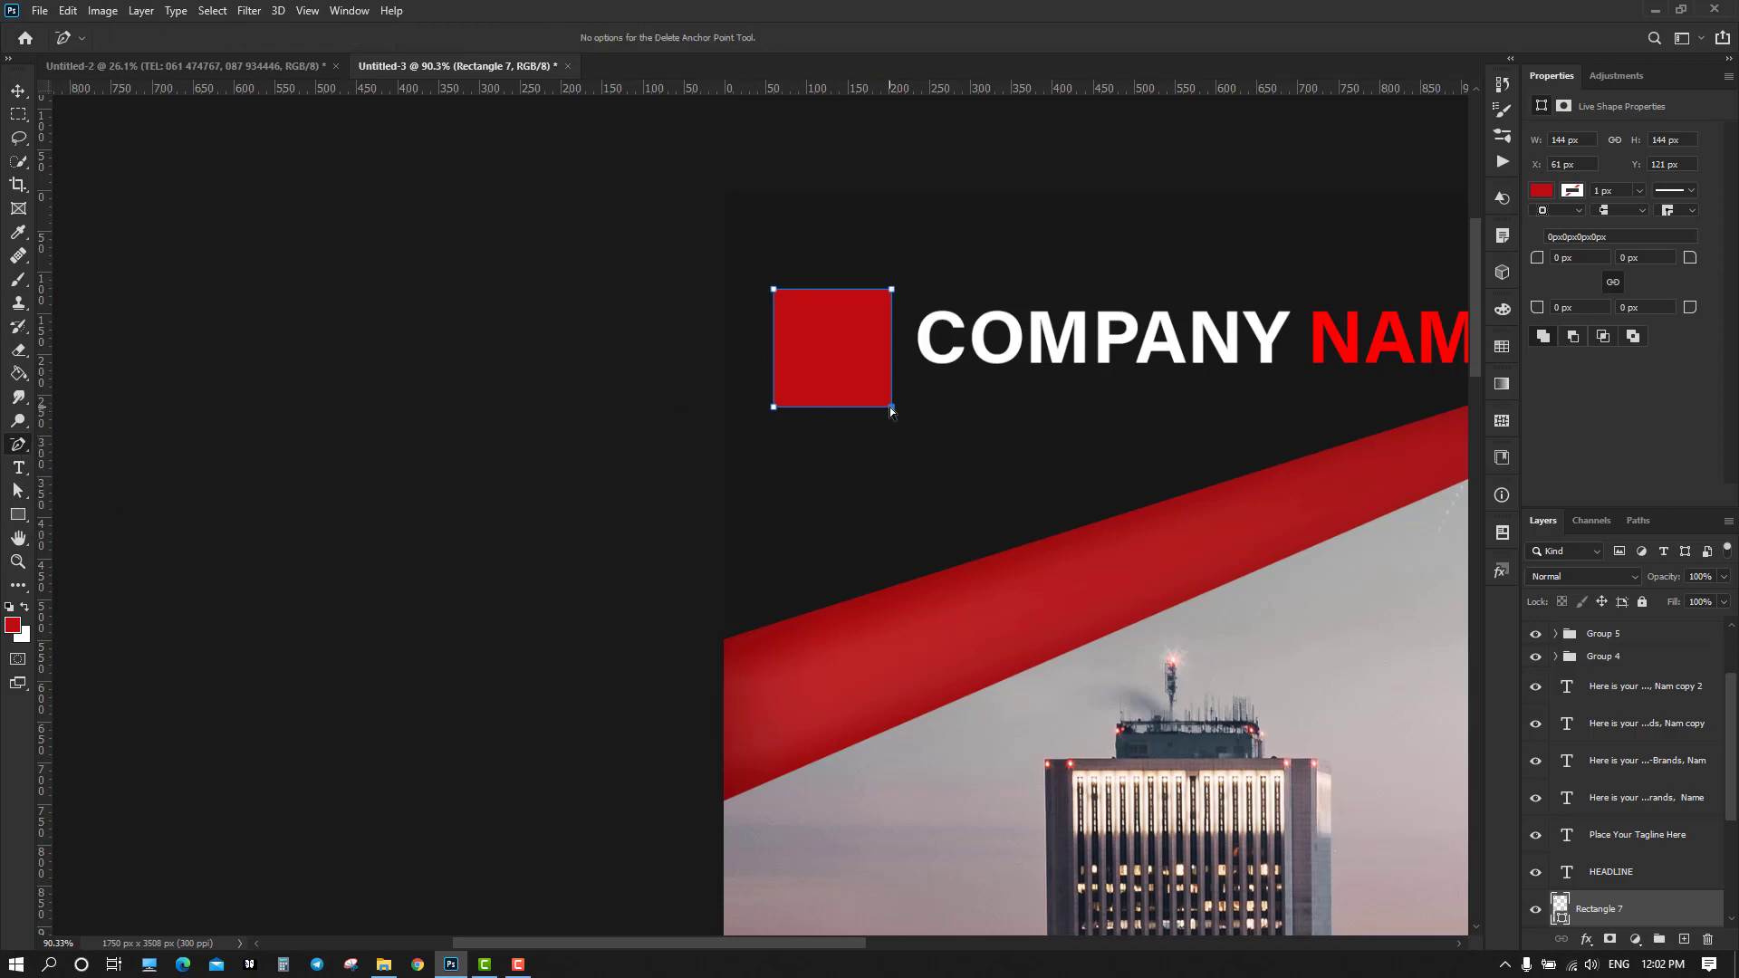
{"action": "left_click", "coordinate": [892, 409]}
{"action": "left_click", "coordinate": [818, 357]}
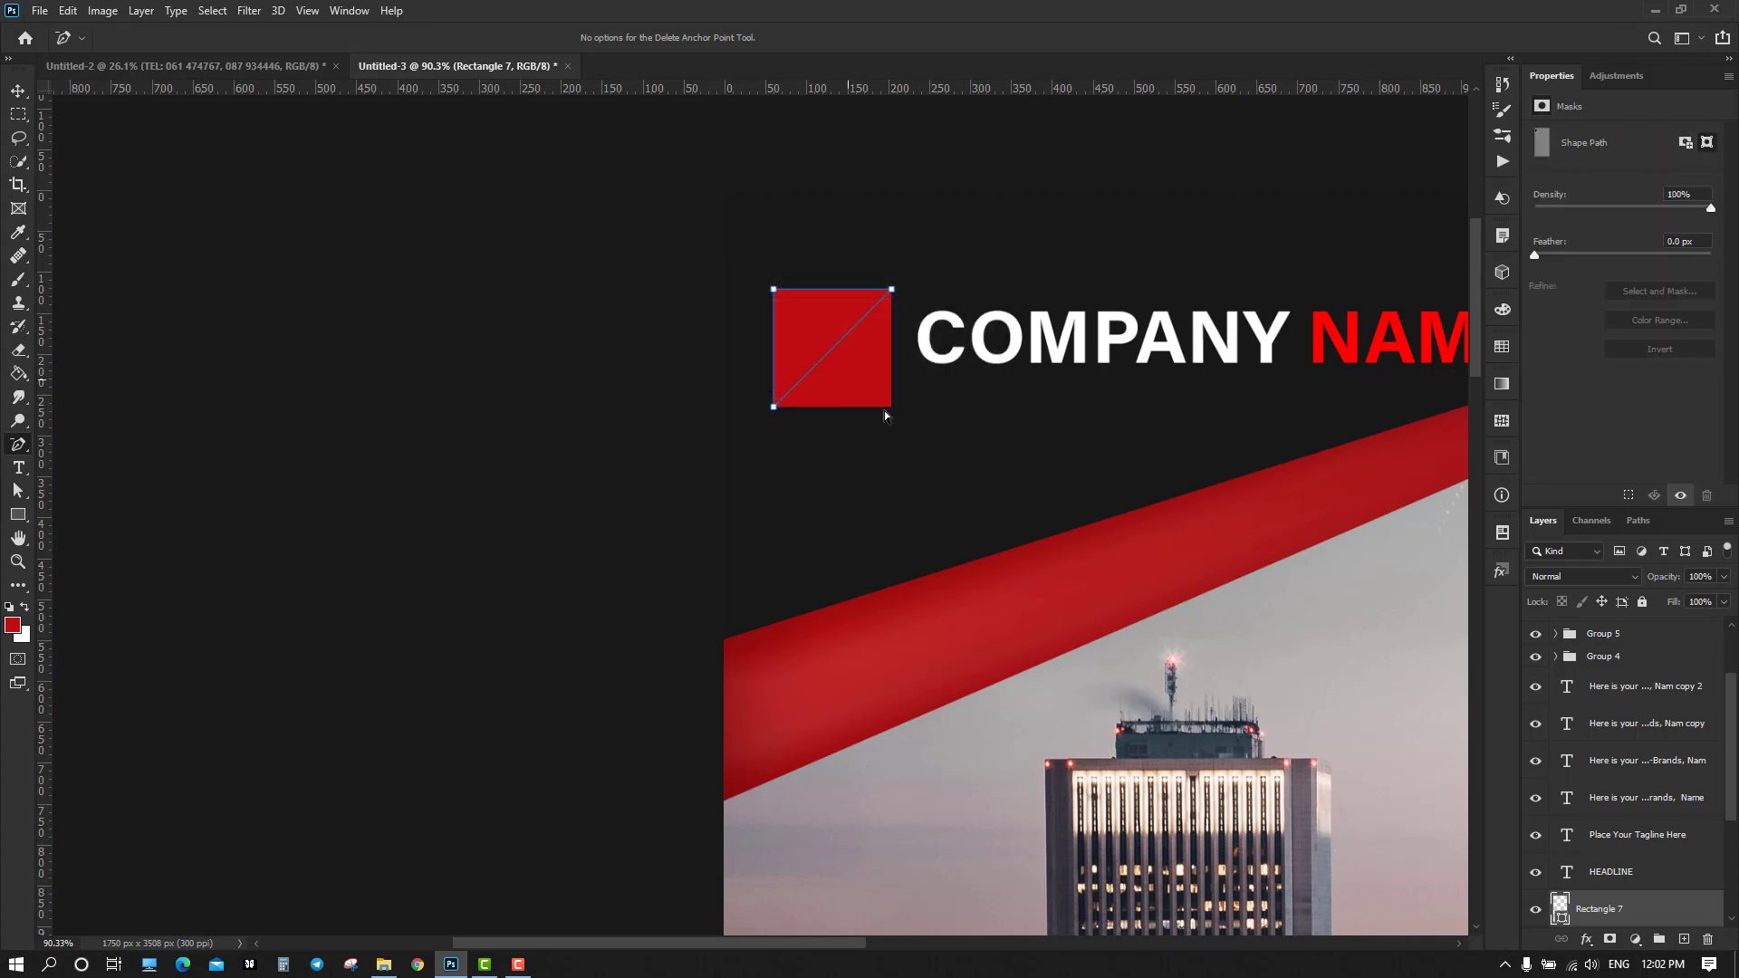
{"action": "left_click", "coordinate": [19, 92]}
{"action": "left_click", "coordinate": [504, 384]}
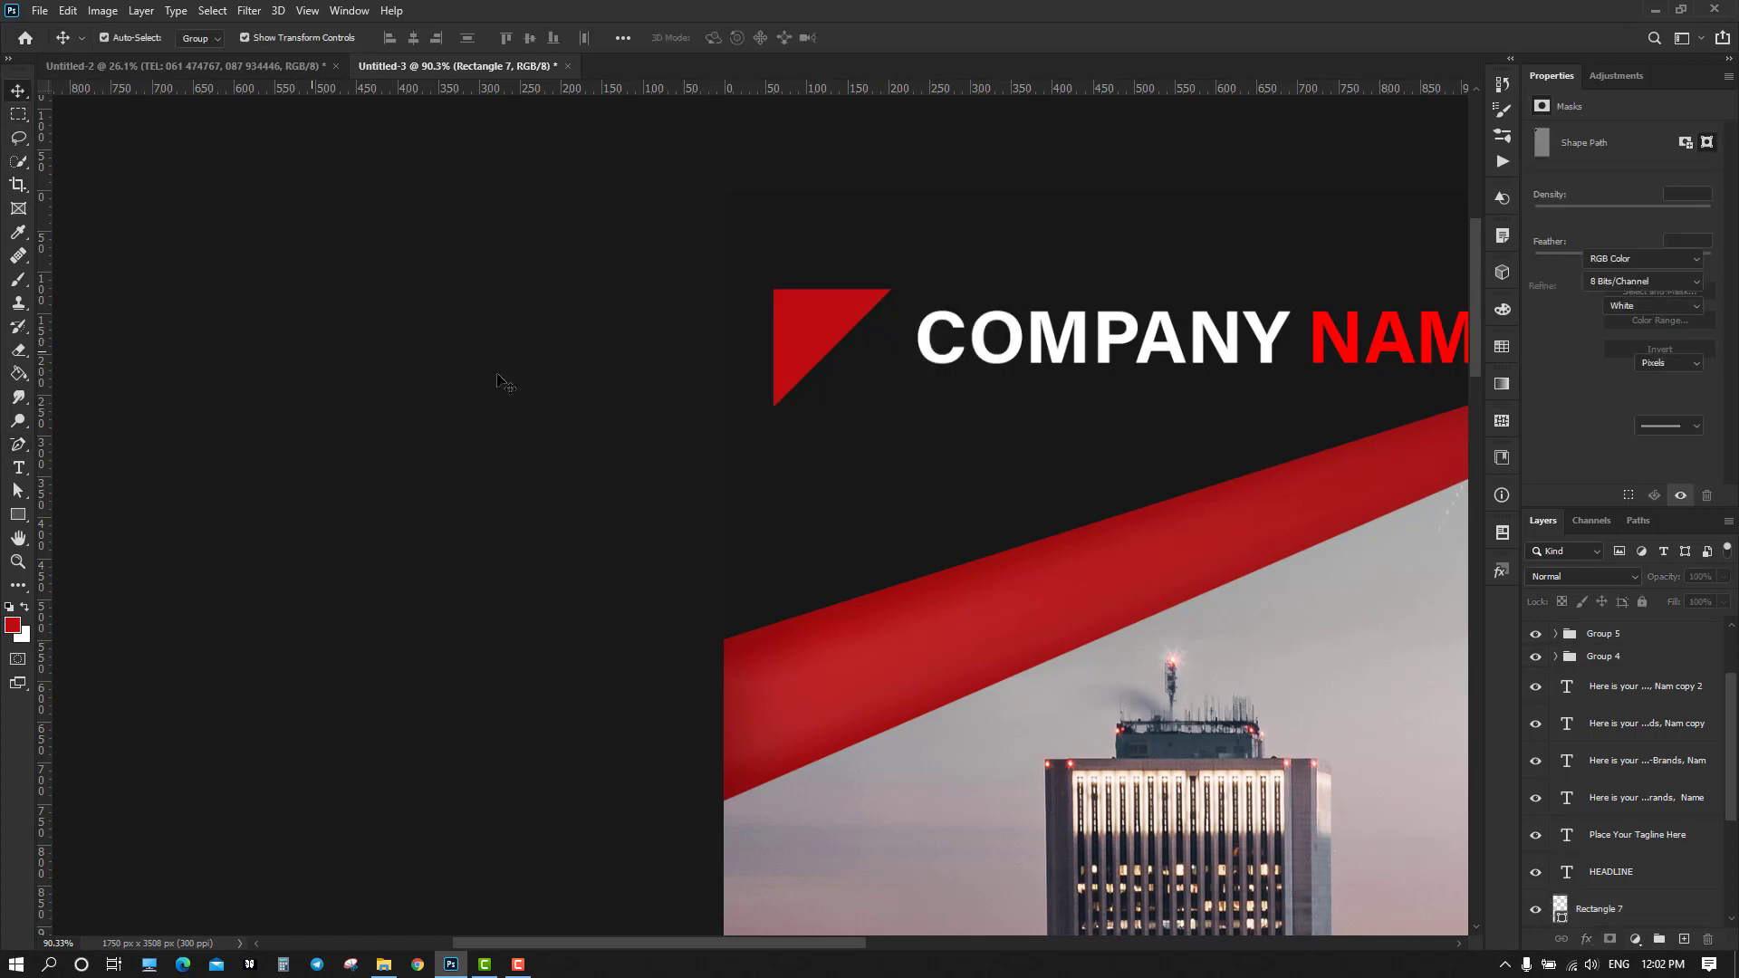
Rotate the red triangle 135° so it points toward COMPANY NAME, and move it left to leave a gap before the text
{"action": "left_click", "coordinate": [827, 344]}
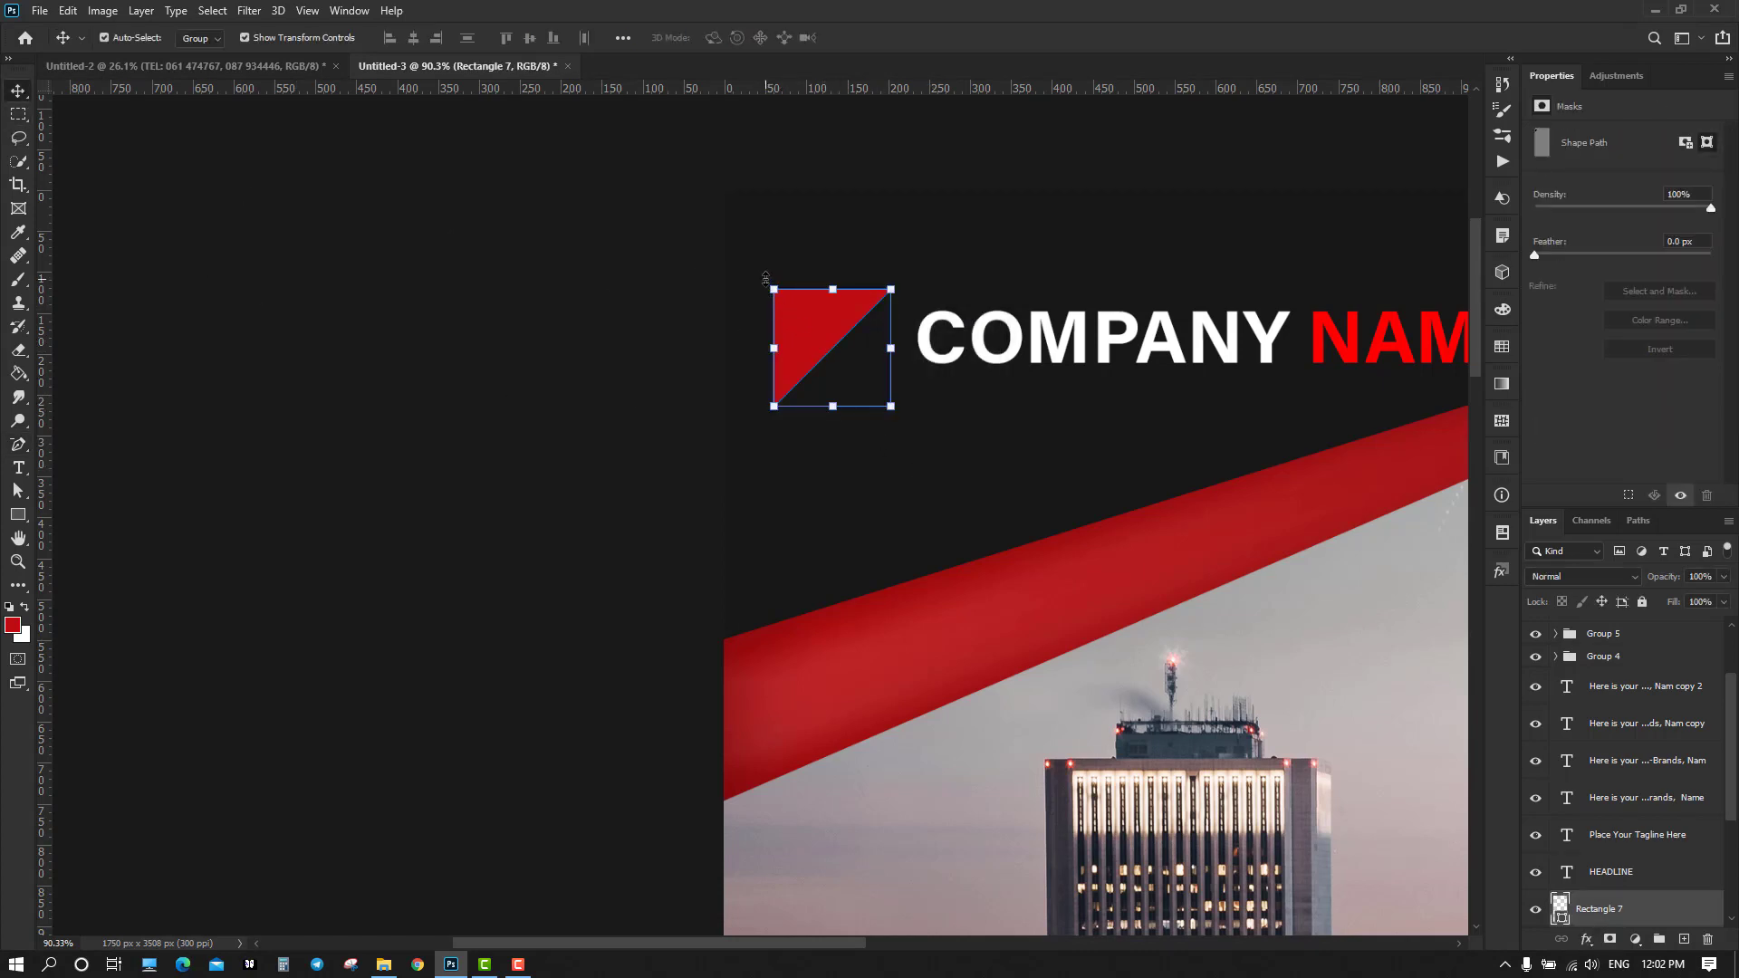
{"action": "left_click_drag", "start_coordinate": [765, 277], "coordinate": [1019, 355]}
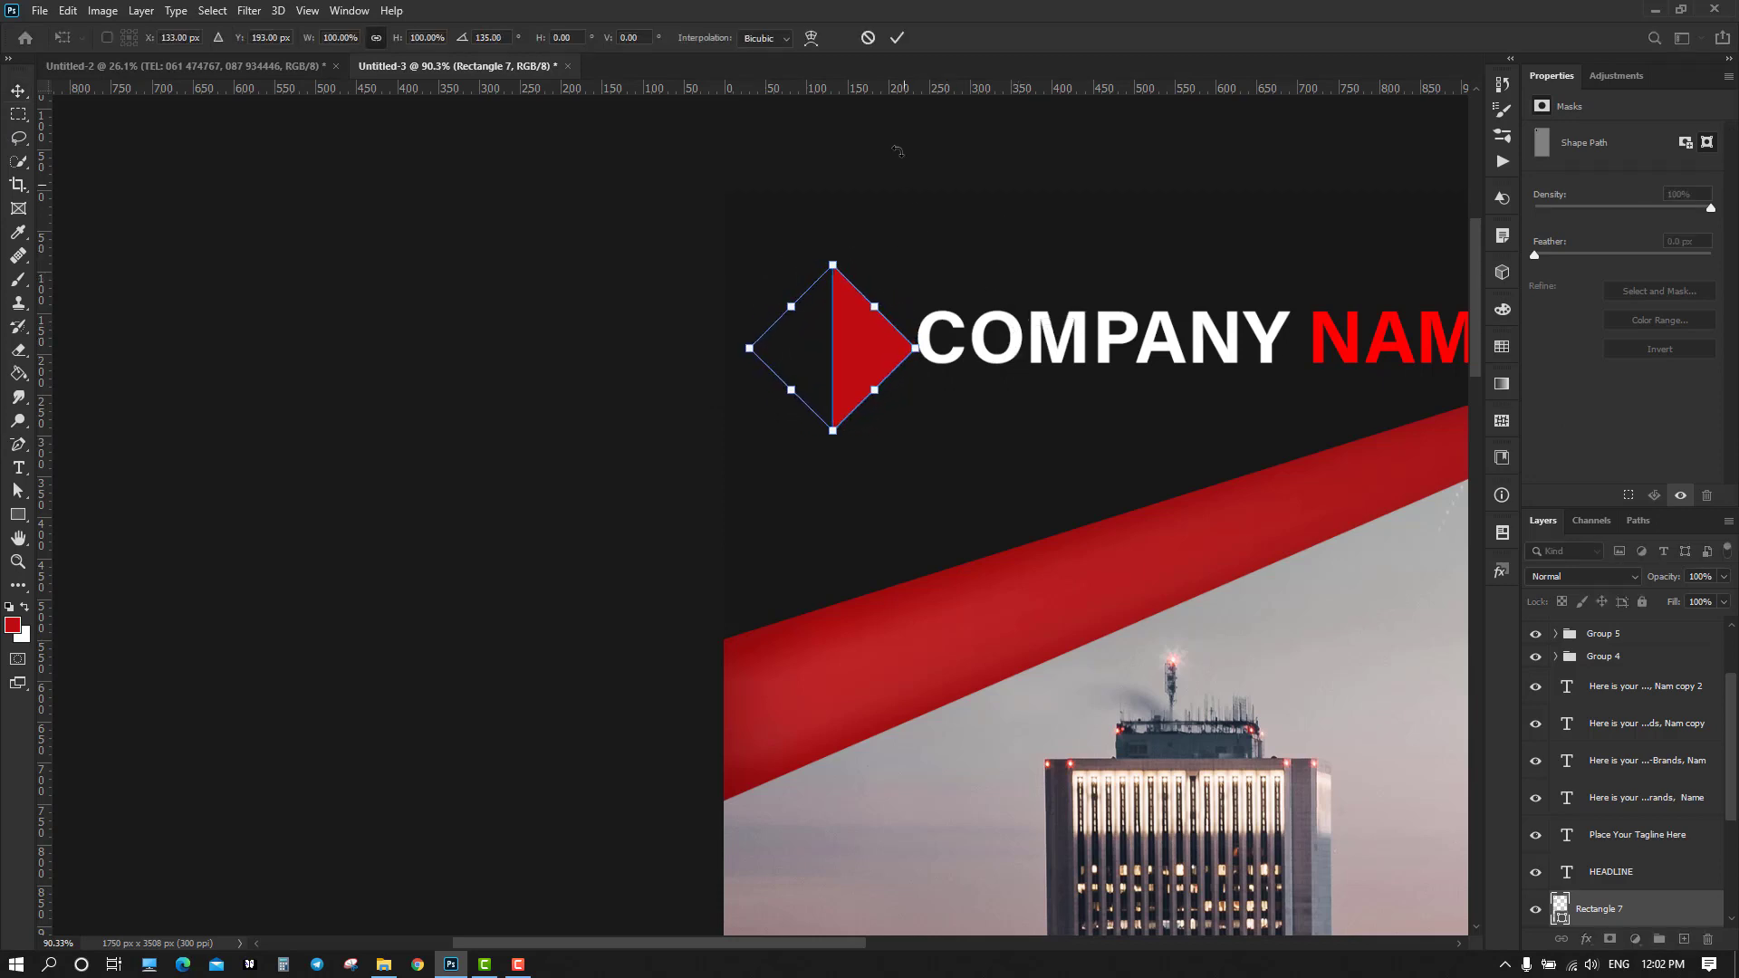
{"action": "left_click", "coordinate": [897, 37]}
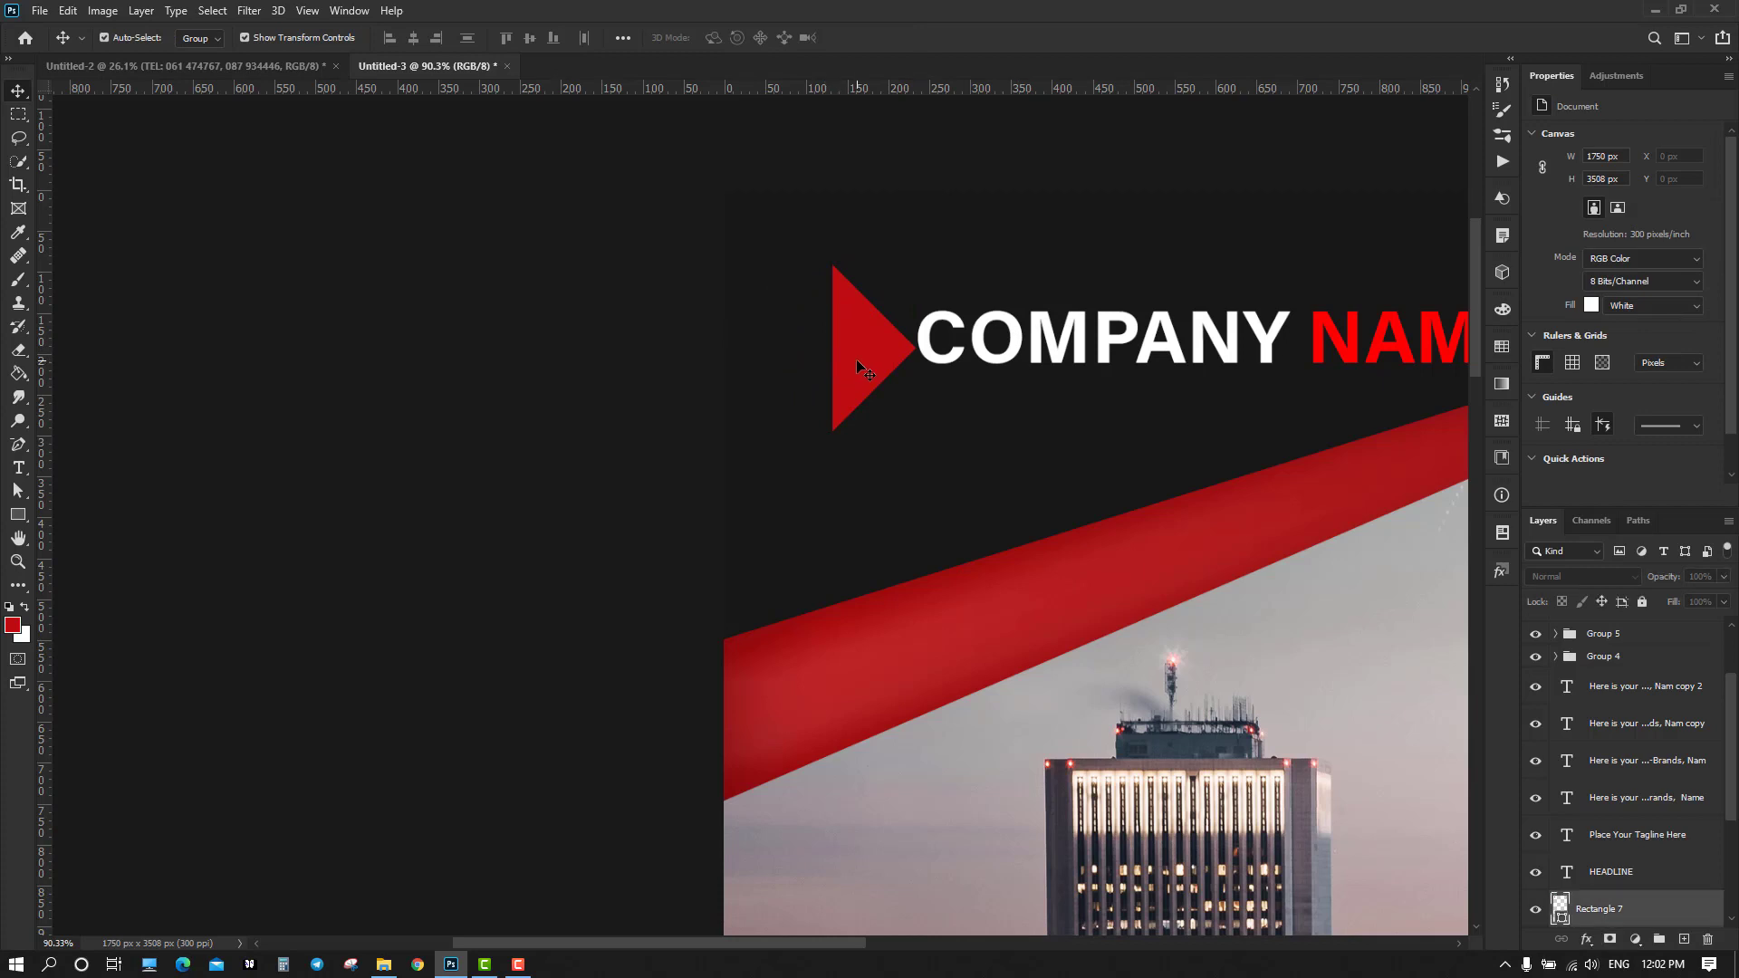
{"action": "left_click_drag", "start_coordinate": [856, 359], "coordinate": [807, 362]}
{"action": "left_click", "coordinate": [399, 403]}
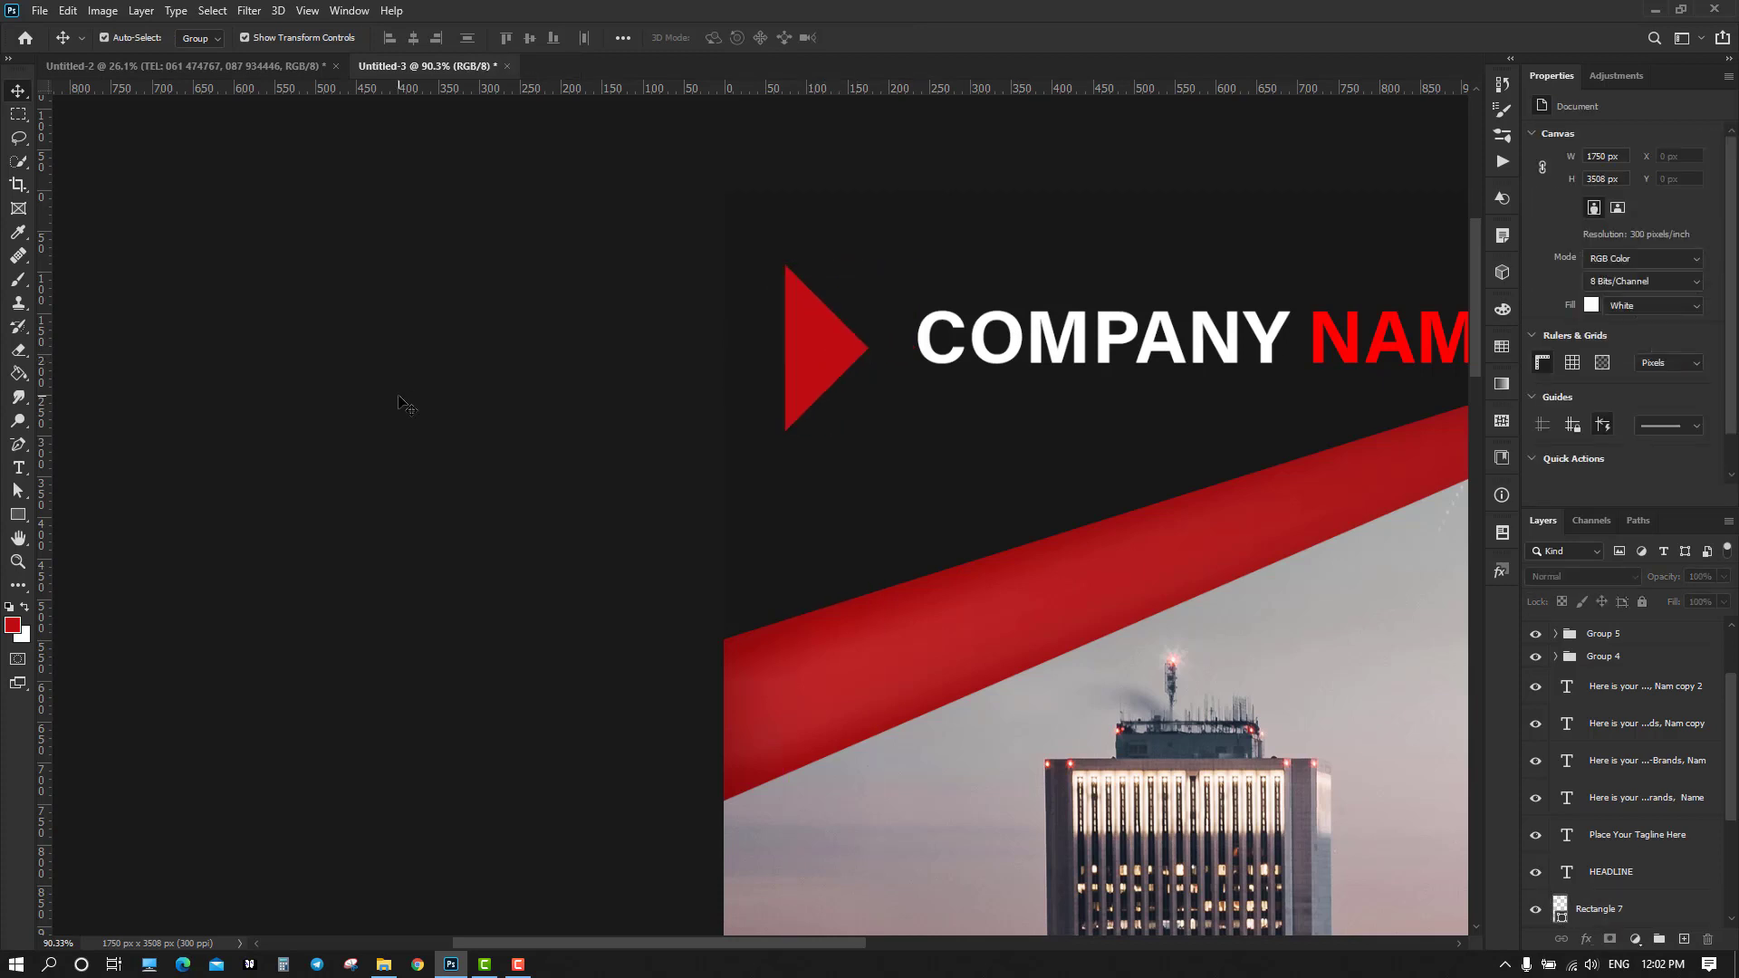
Duplicate the red triangle's layer and nudge the copy down about 10 px
{"action": "left_click", "coordinate": [799, 361]}
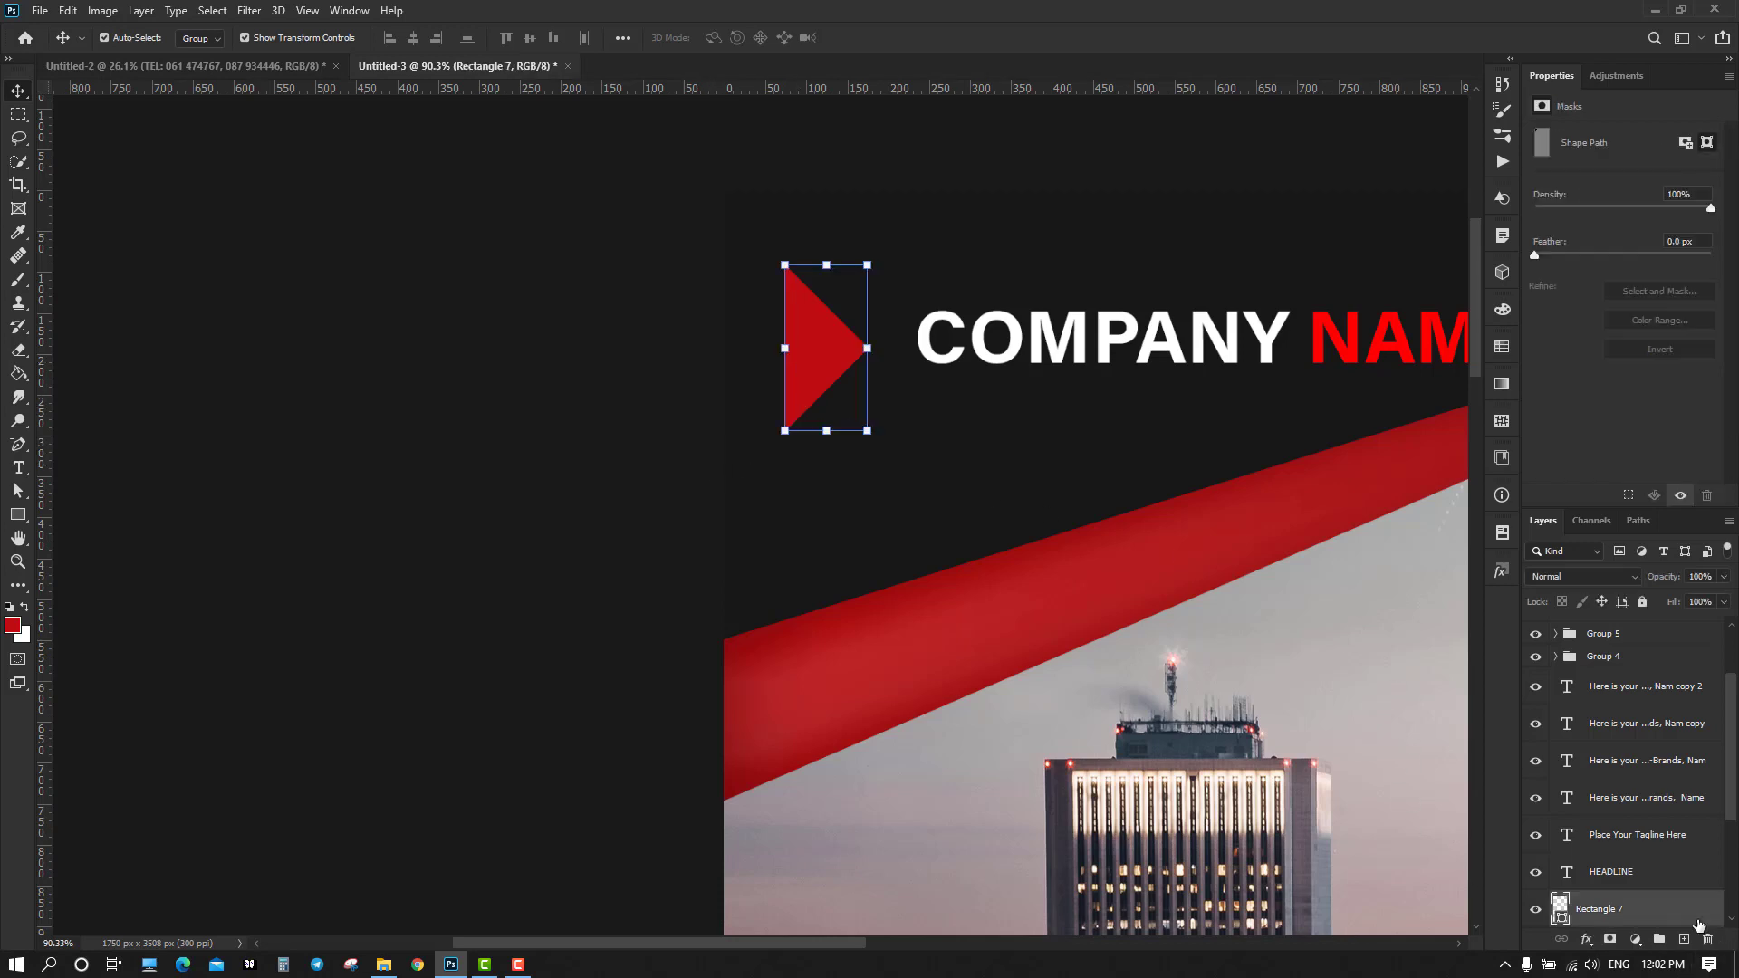
{"action": "left_click_drag", "start_coordinate": [1667, 915], "coordinate": [1684, 940]}
{"action": "key", "text": "Down"}
{"action": "key", "text": "Down"}
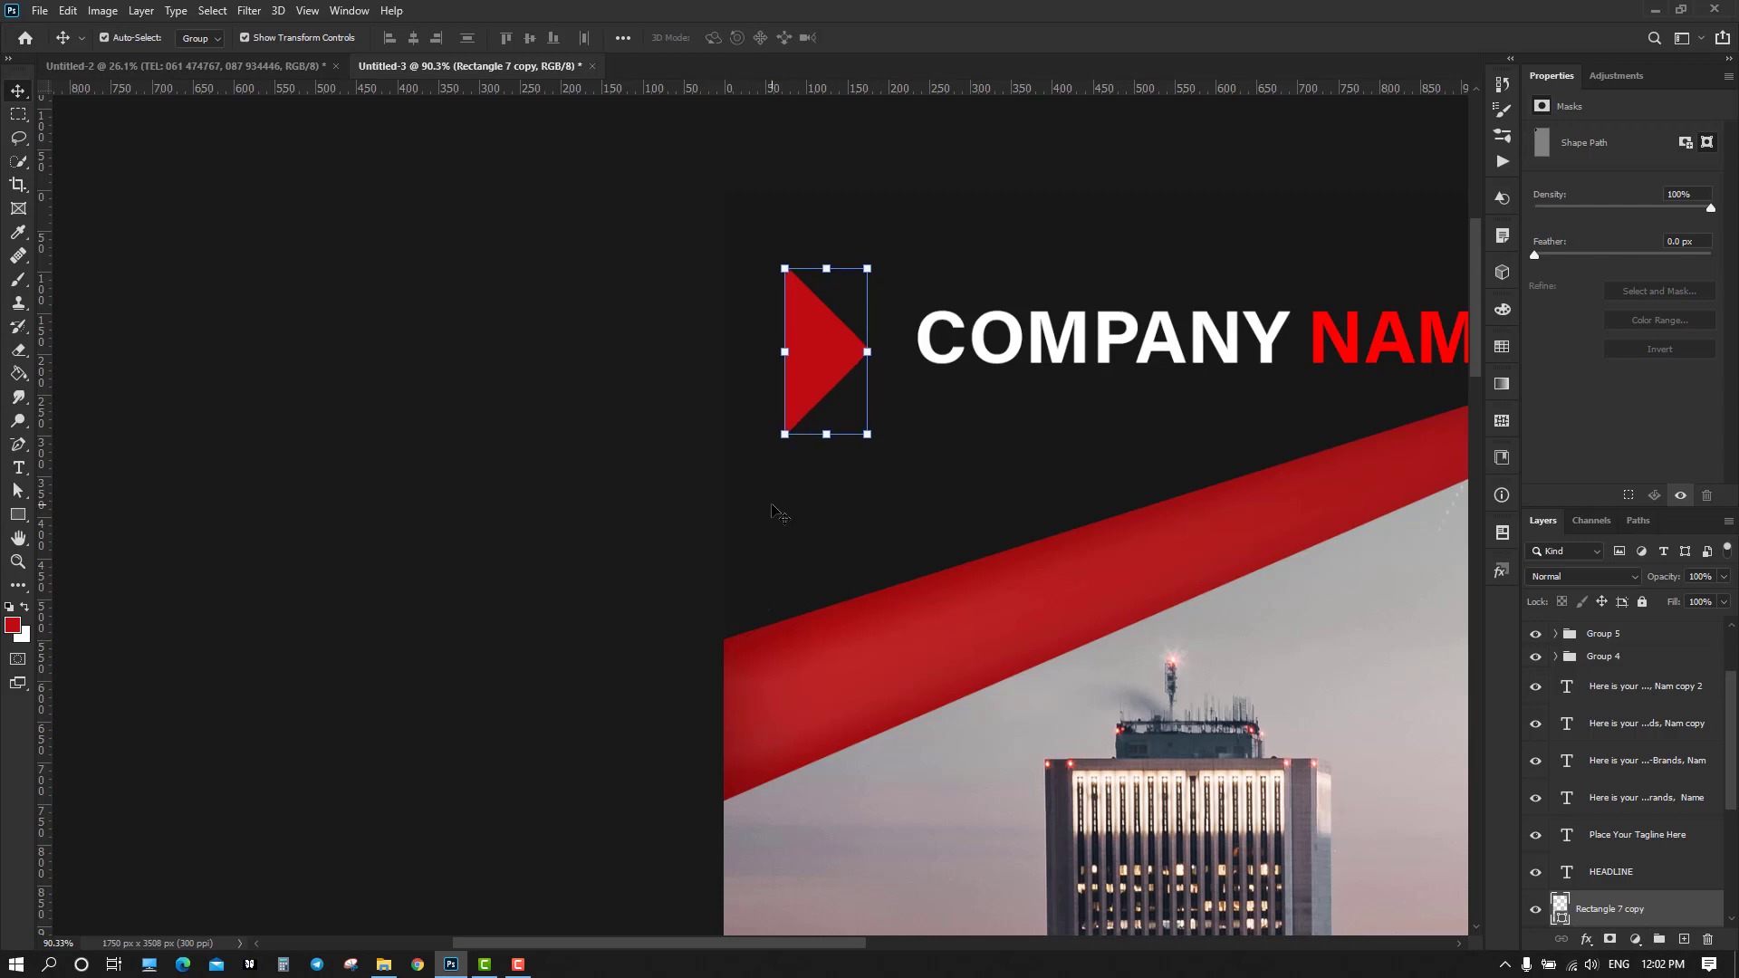
{"action": "key", "text": "Down"}
{"action": "key", "text": "Down"}
{"action": "key", "text": "Down"}
{"action": "key", "text": "Down"}
{"action": "key", "text": "Down"}
{"action": "key", "text": "Down"}
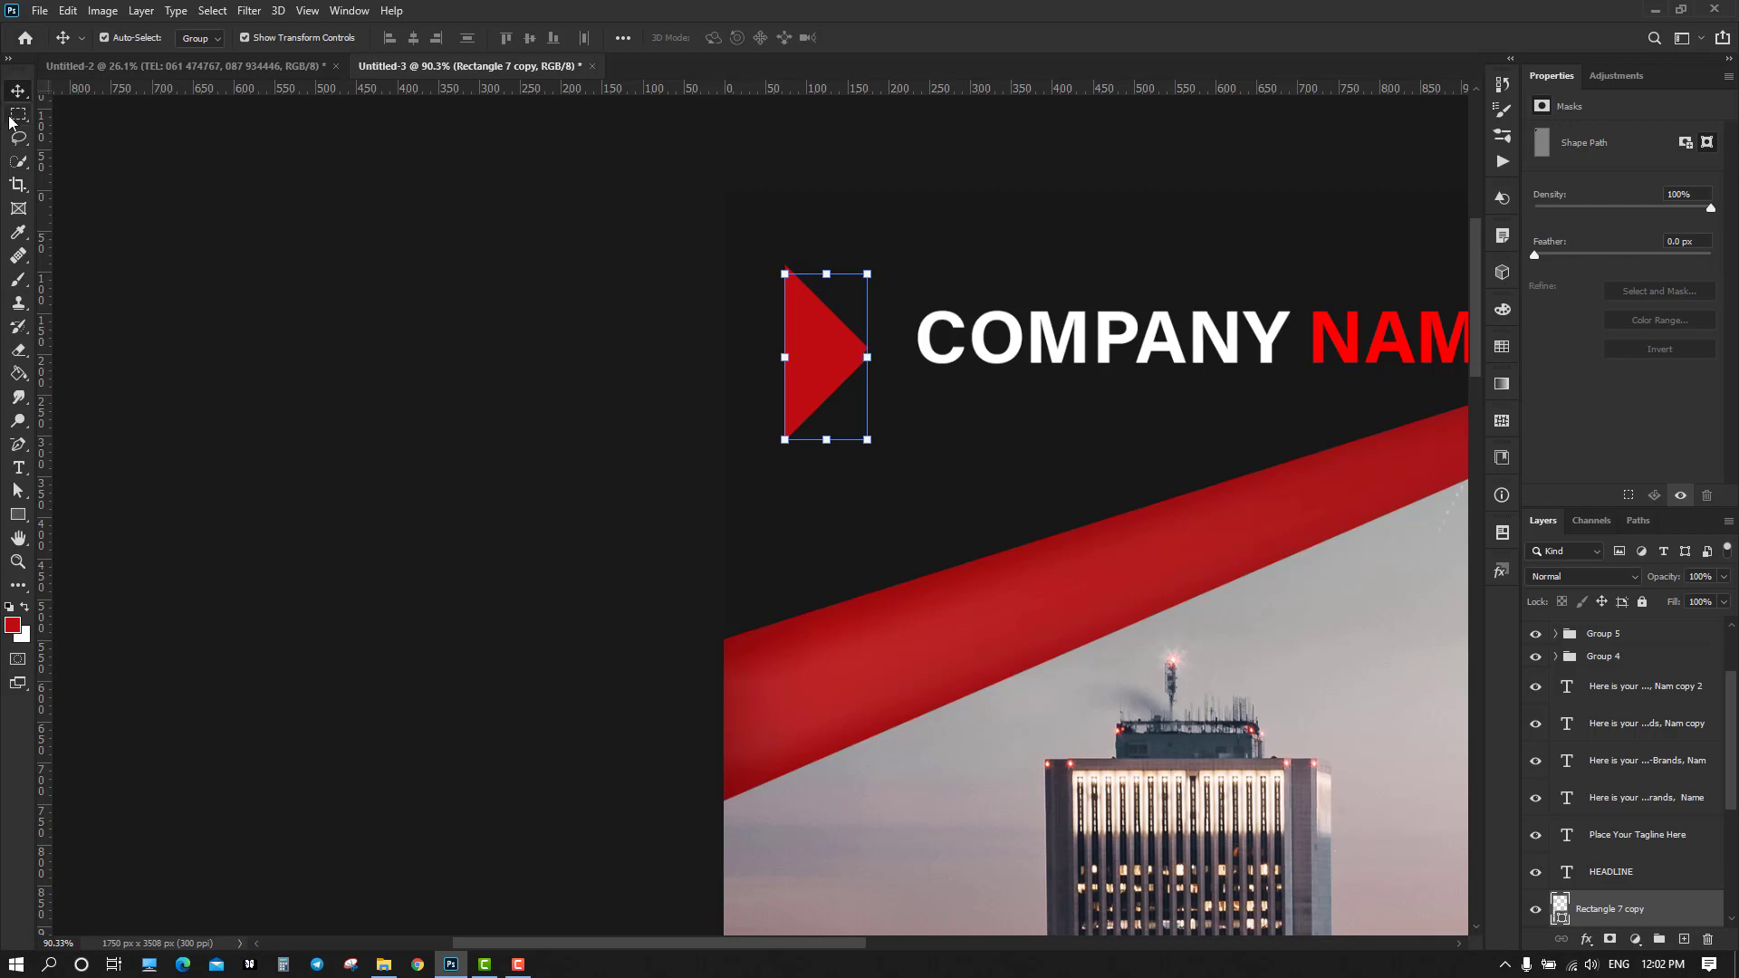
Fill the triangle copy with the dark red 6a0002 sampled from Untitled-2
{"action": "left_click", "coordinate": [161, 68]}
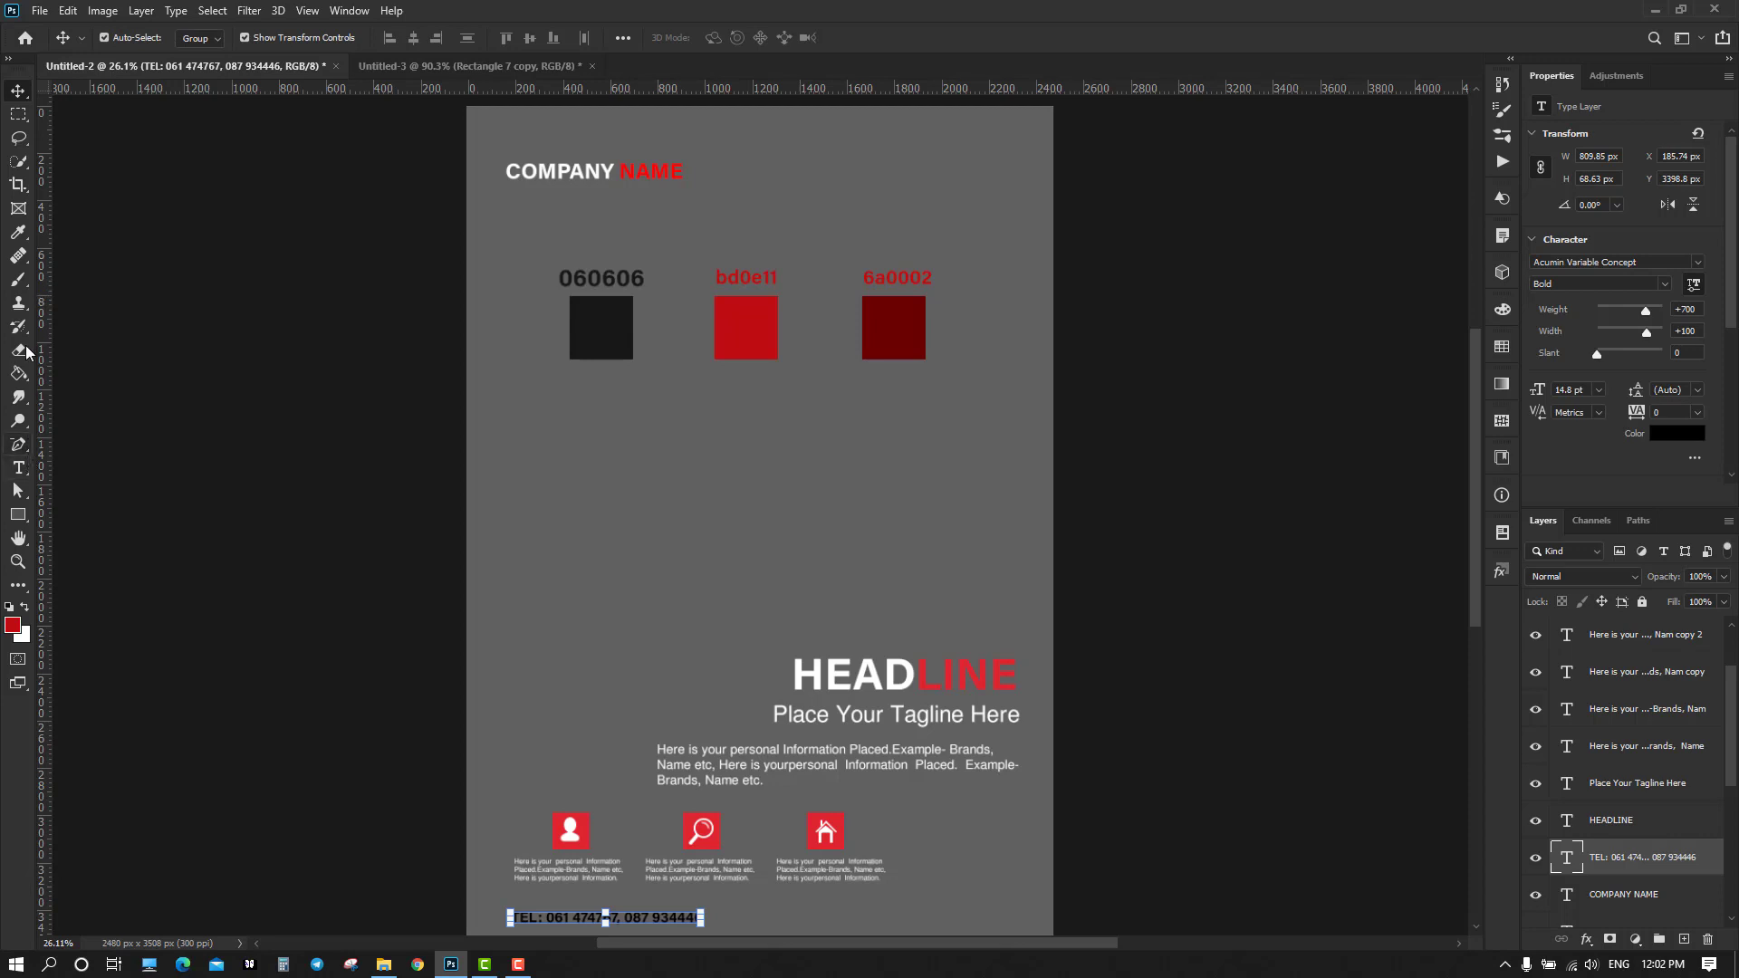
{"action": "left_click", "coordinate": [20, 235]}
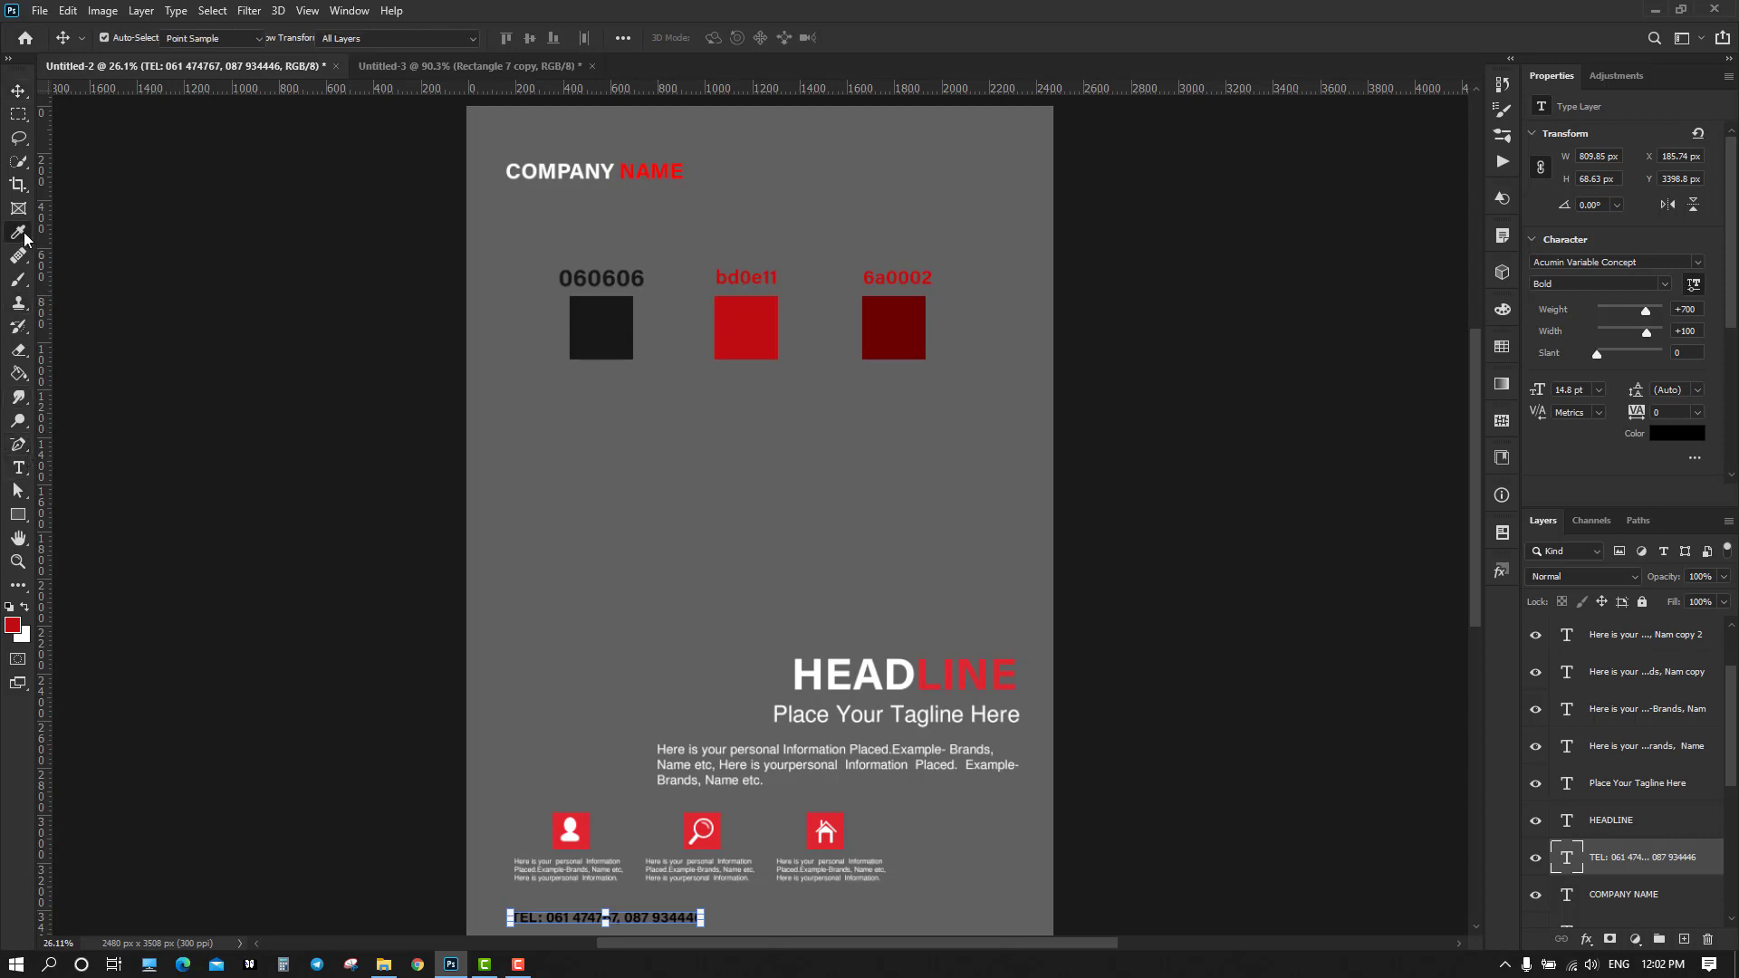
{"action": "left_click", "coordinate": [898, 322]}
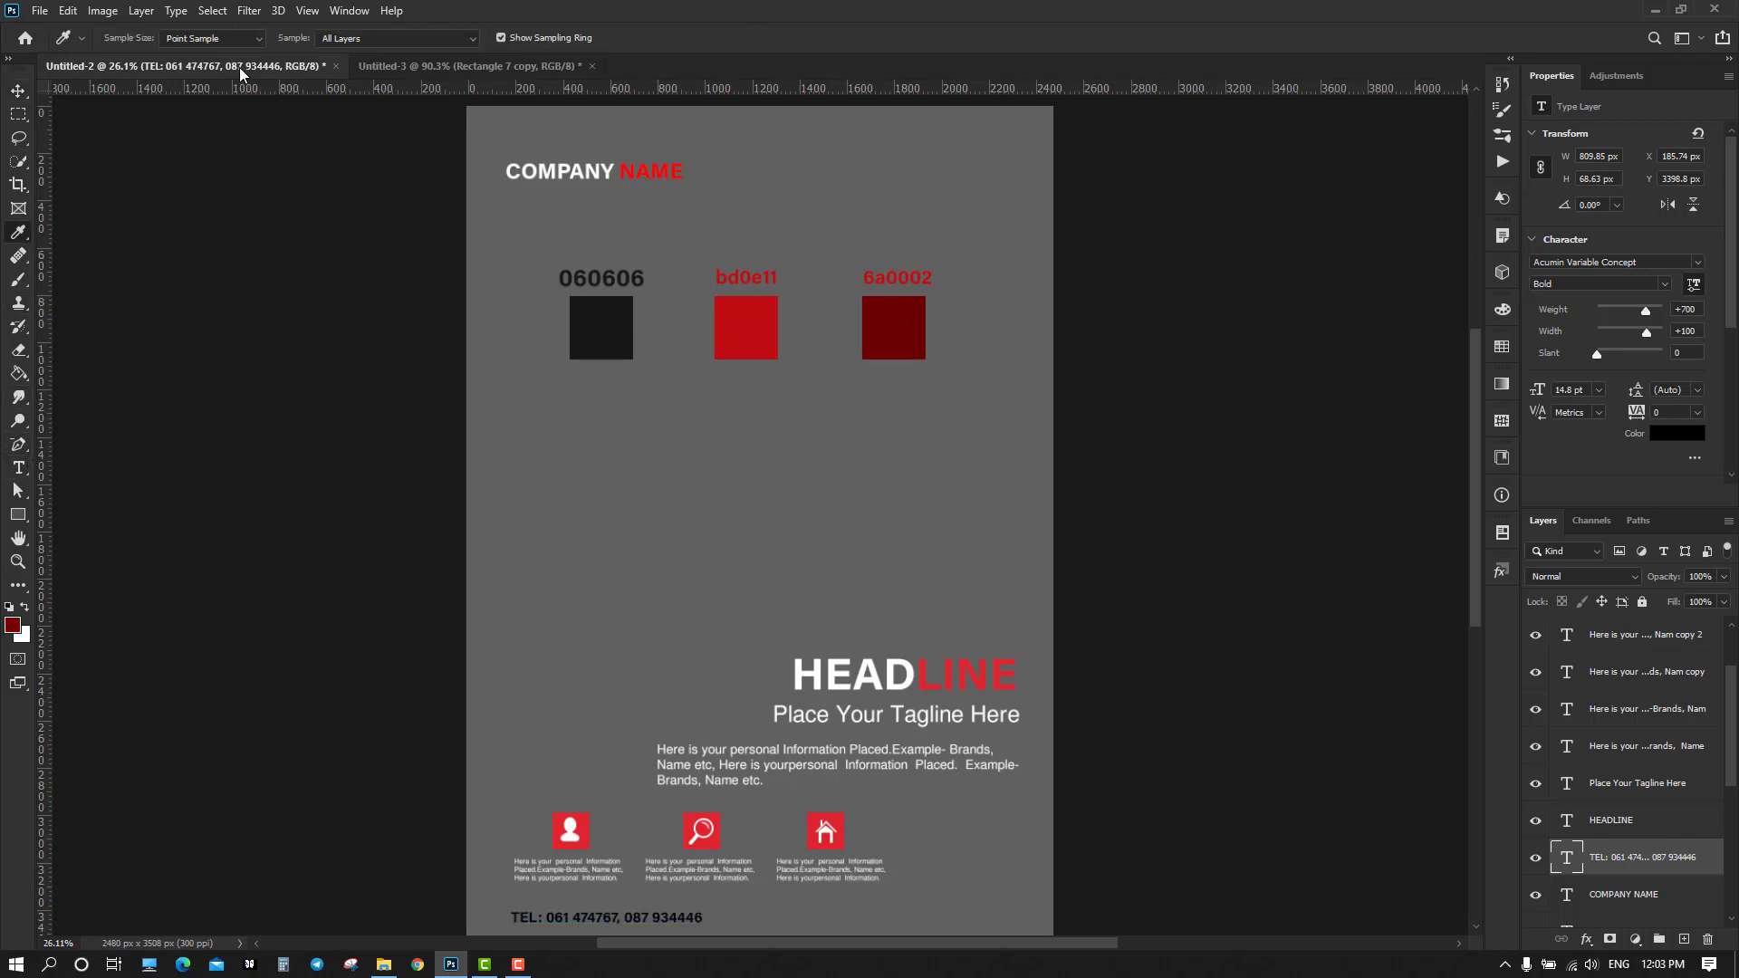
{"action": "left_click", "coordinate": [389, 67]}
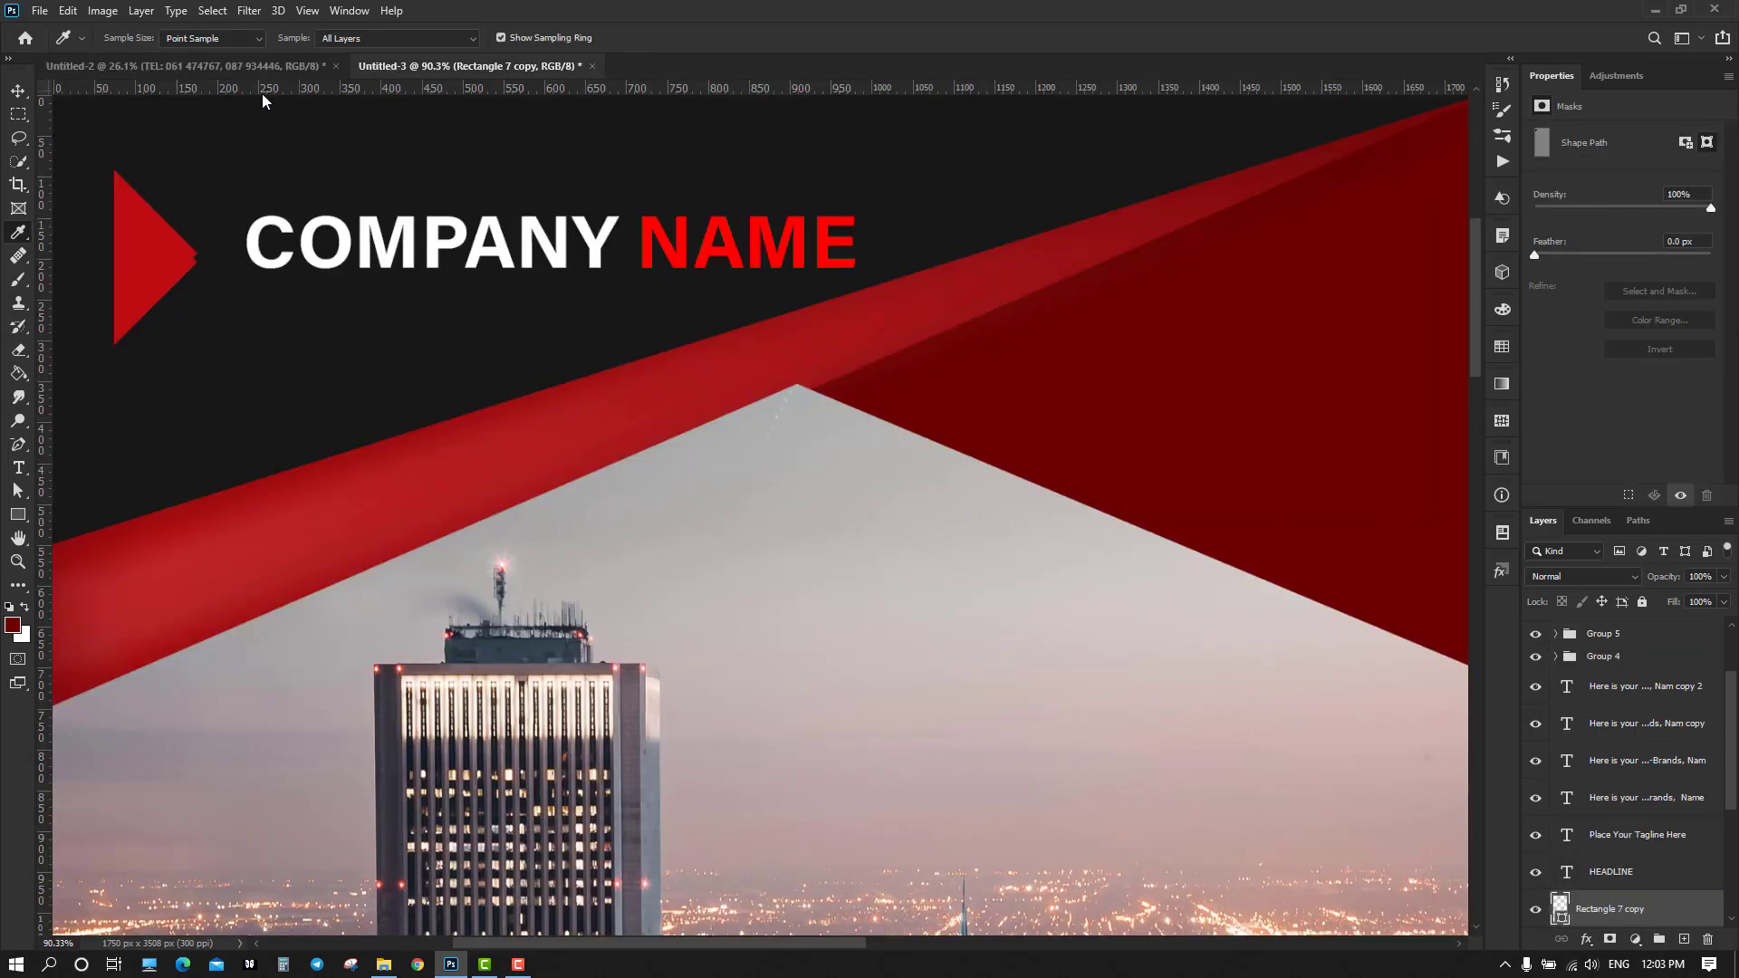
{"action": "left_click", "coordinate": [19, 90]}
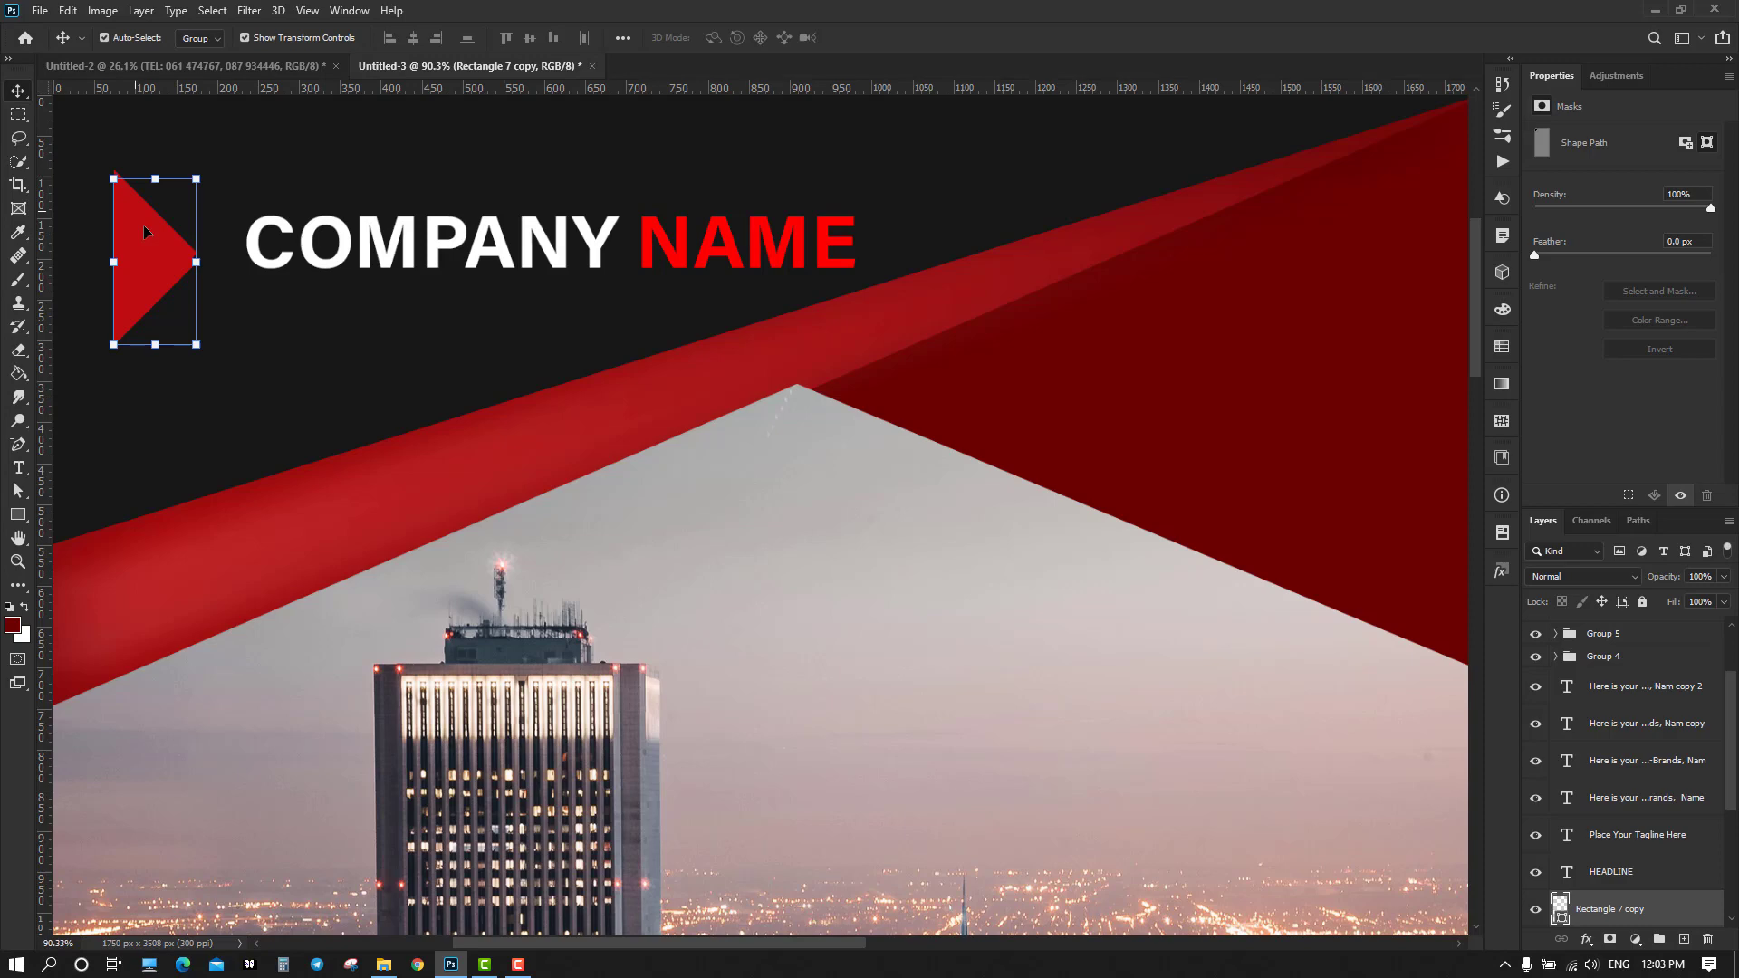
{"action": "left_click", "coordinate": [229, 301]}
{"action": "left_click", "coordinate": [146, 287]}
{"action": "key", "text": "alt+BackSpace"}
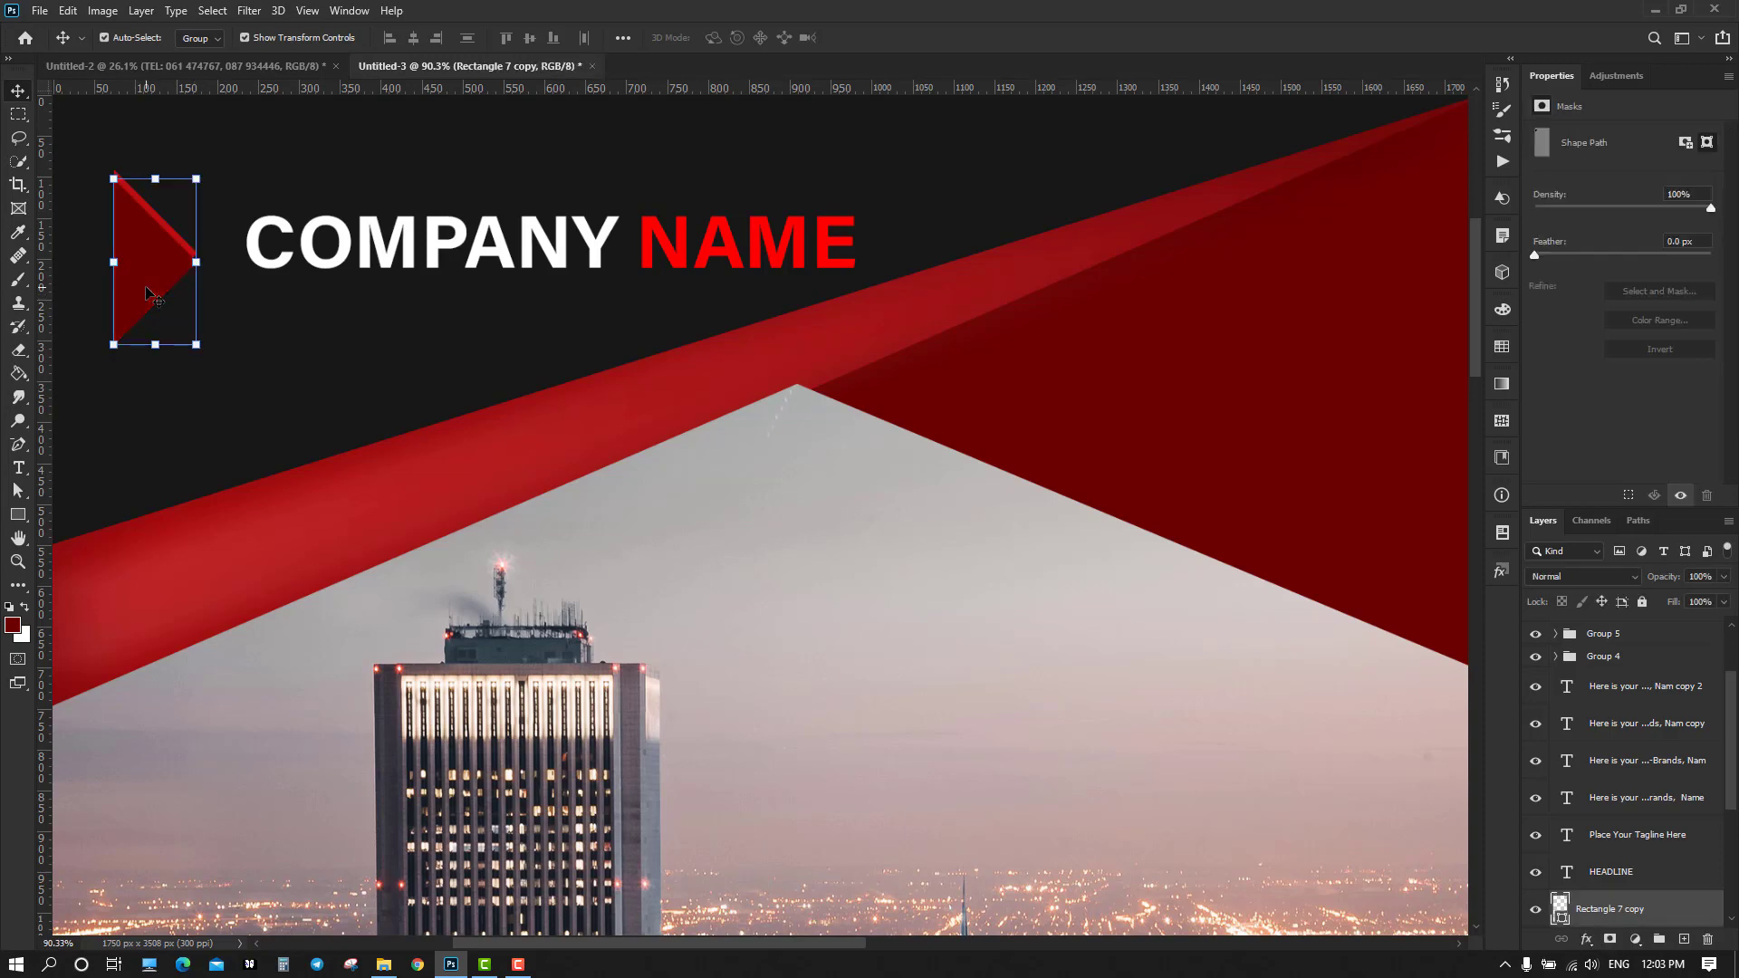
{"action": "left_click", "coordinate": [318, 377]}
{"action": "scroll", "coordinate": [326, 377], "scroll_direction": "down", "scroll_amount": 6}
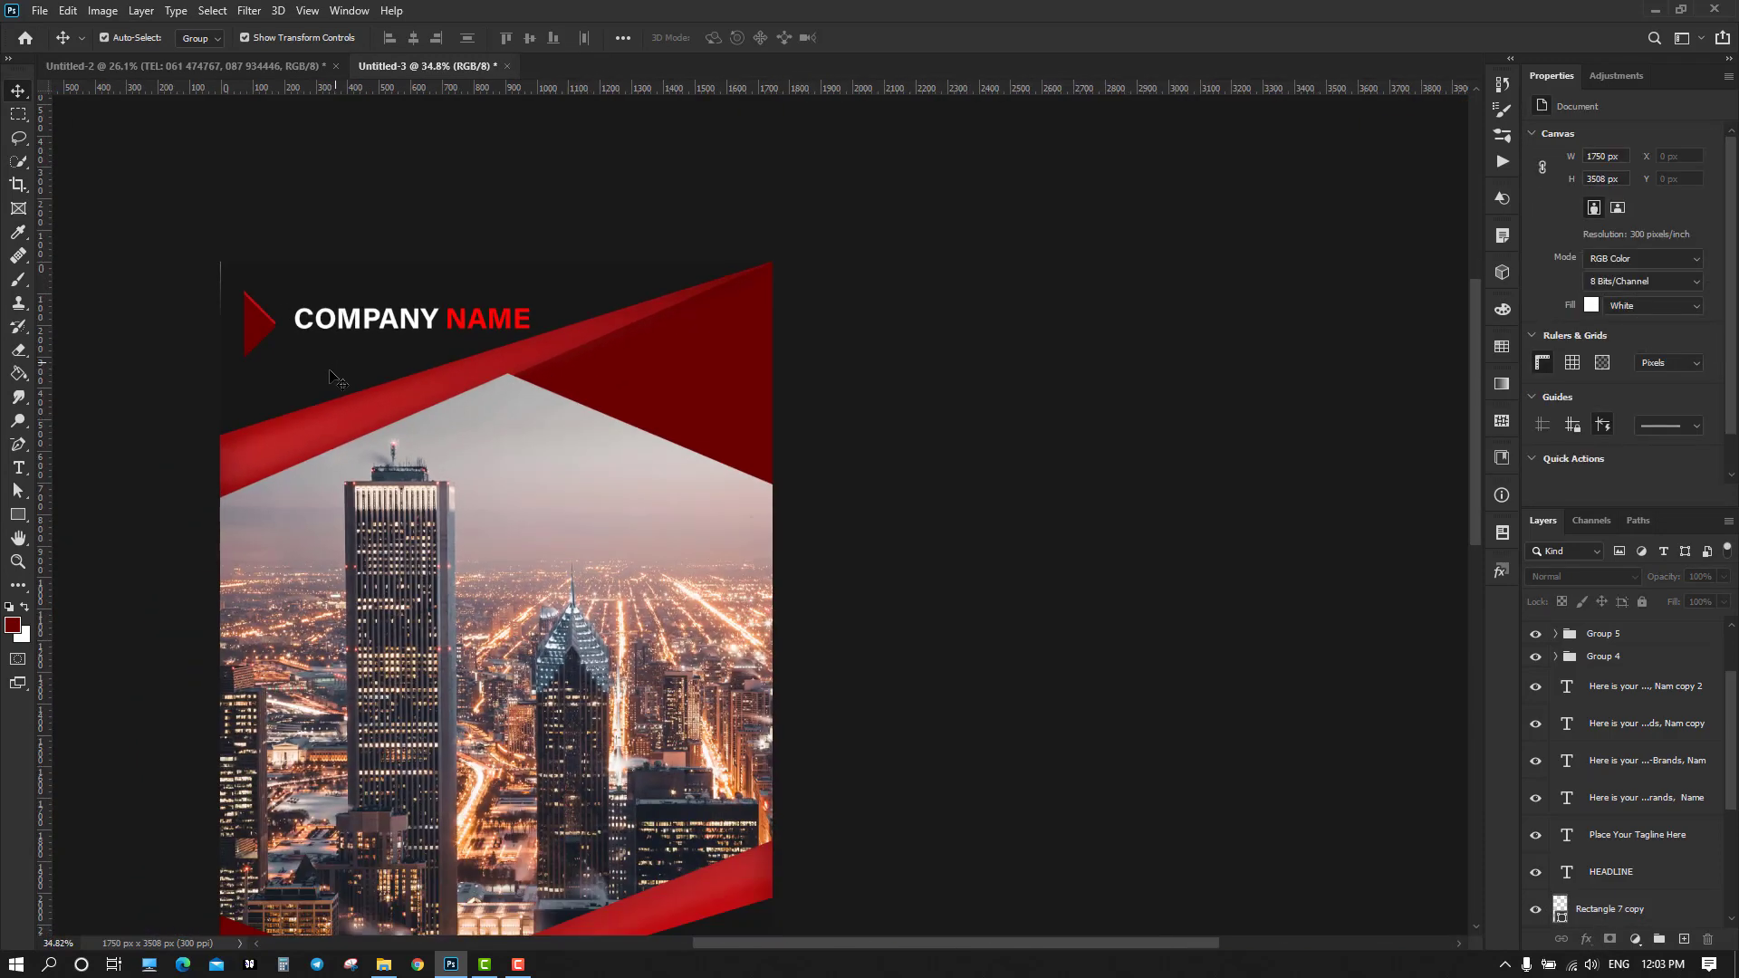
Bring the bright red triangle to the front so it sits above its dark red copy
{"action": "left_click_drag", "start_coordinate": [337, 380], "coordinate": [732, 293]}
{"action": "scroll", "coordinate": [703, 287], "scroll_direction": "up", "scroll_amount": 10}
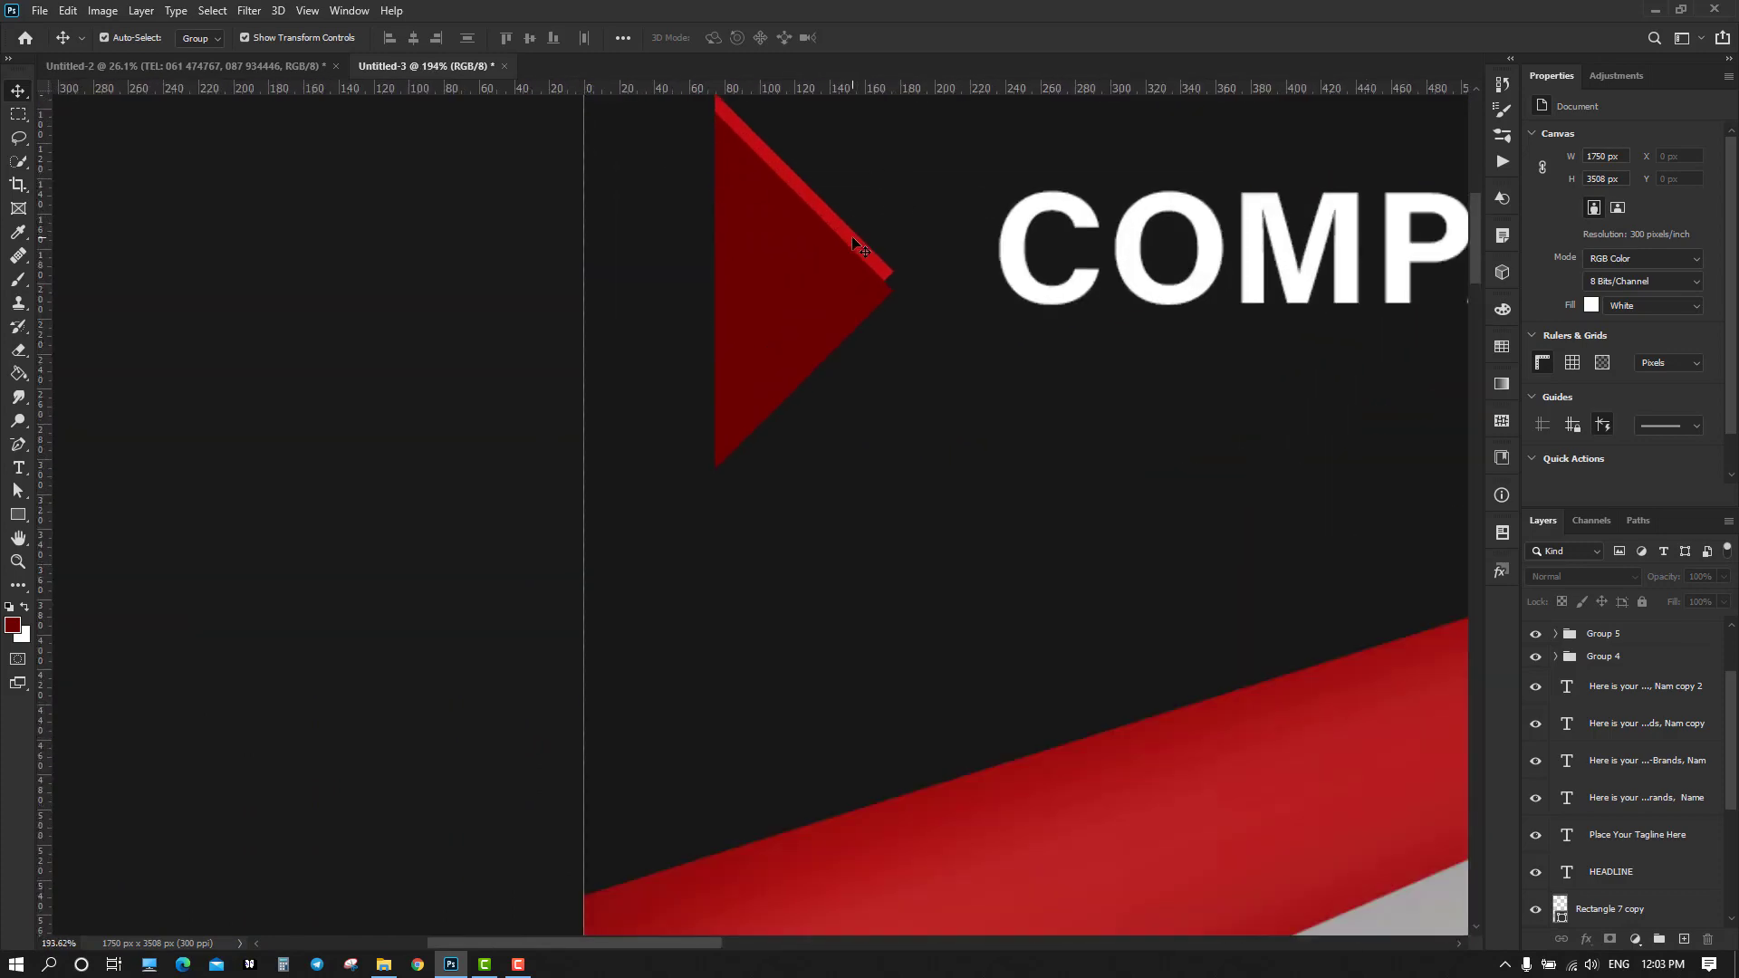
{"action": "left_click", "coordinate": [853, 238]}
{"action": "left_click", "coordinate": [103, 10]}
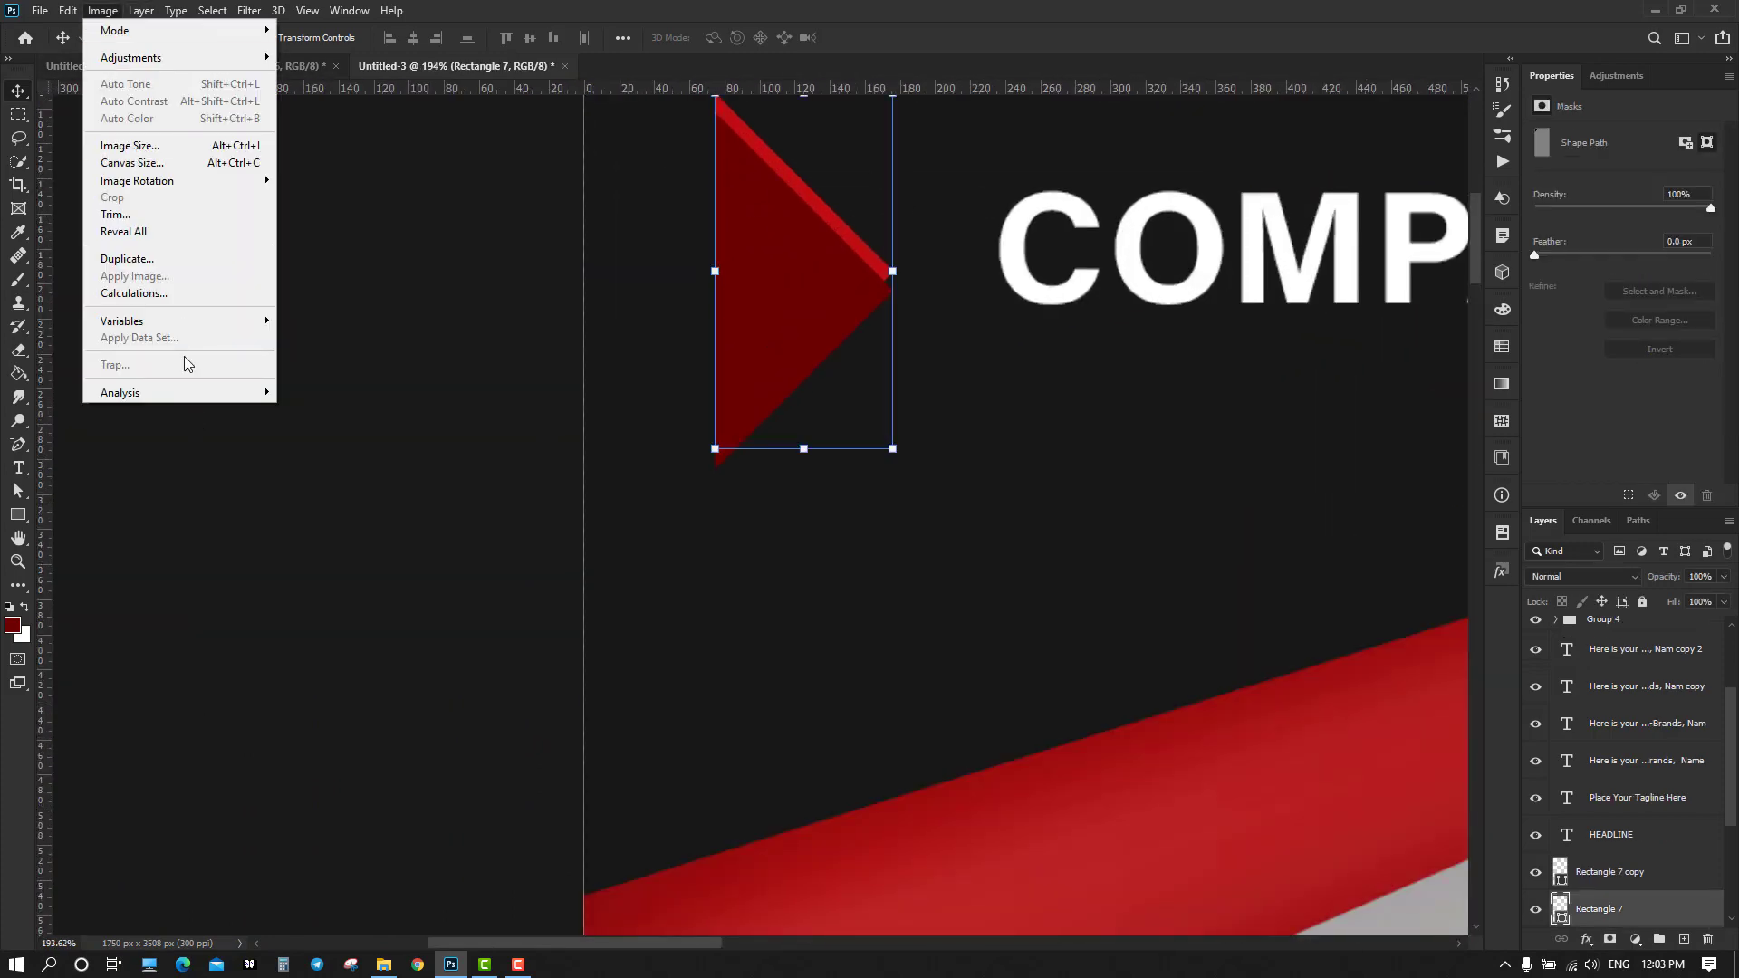
{"action": "left_click", "coordinate": [142, 11]}
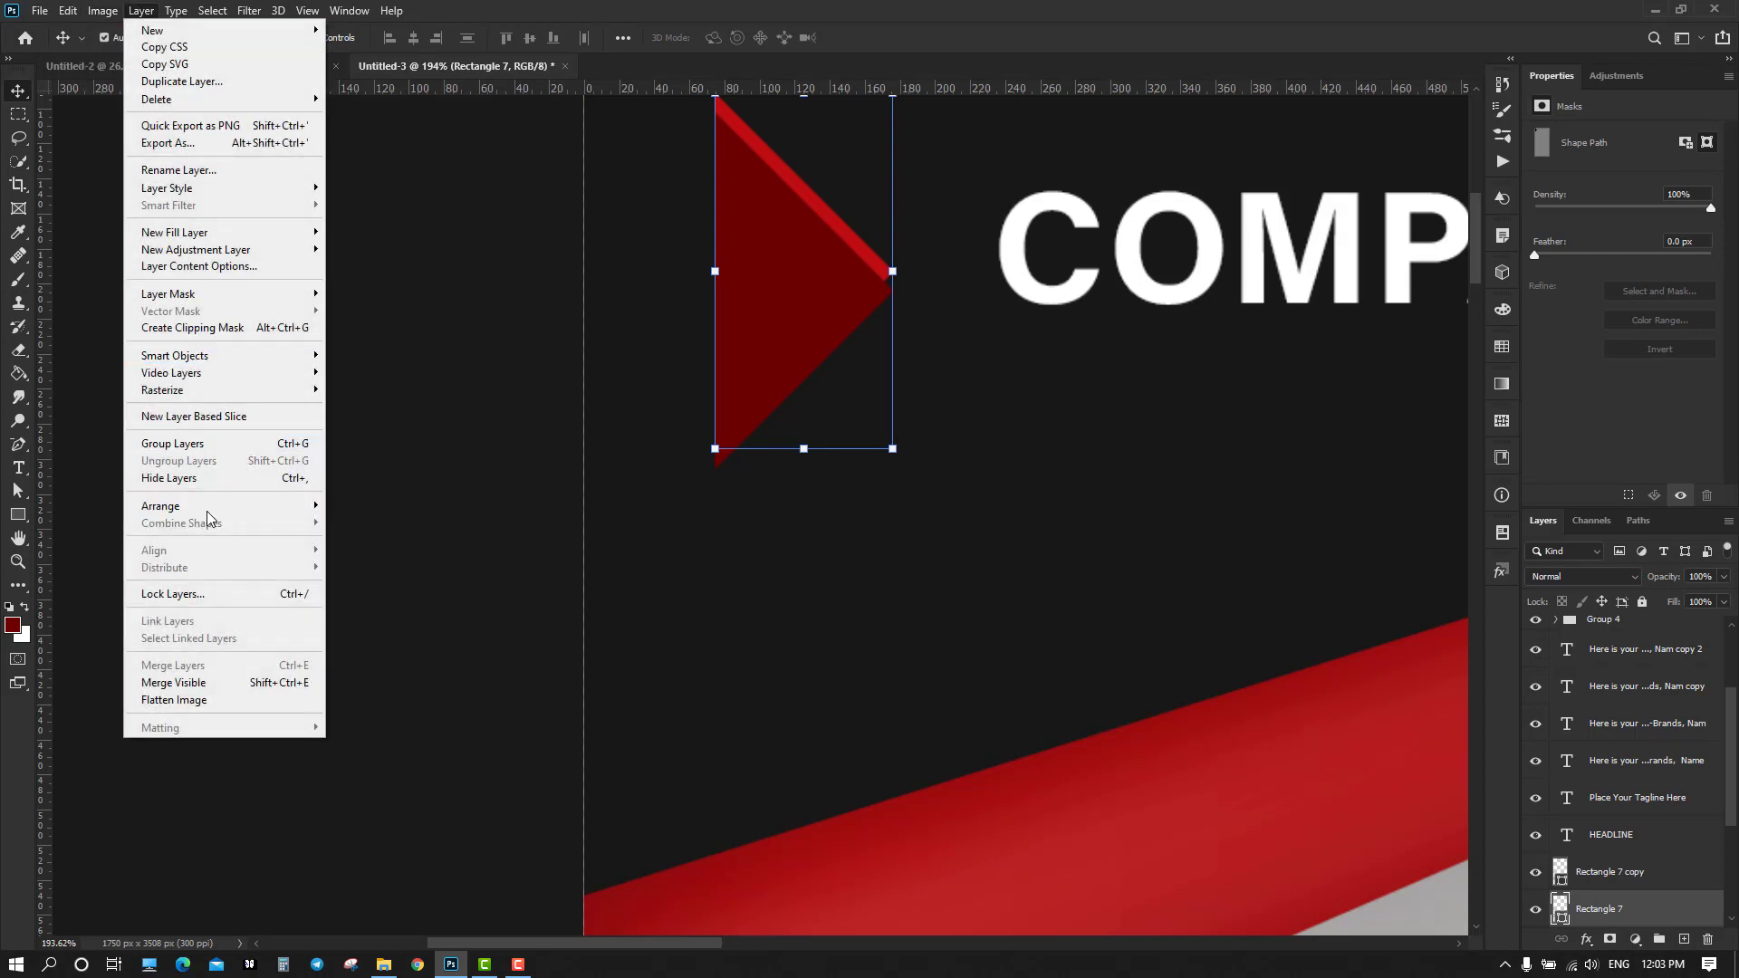
{"action": "mouse_move", "coordinate": [207, 507]}
{"action": "left_click", "coordinate": [362, 506]}
{"action": "left_click", "coordinate": [965, 440]}
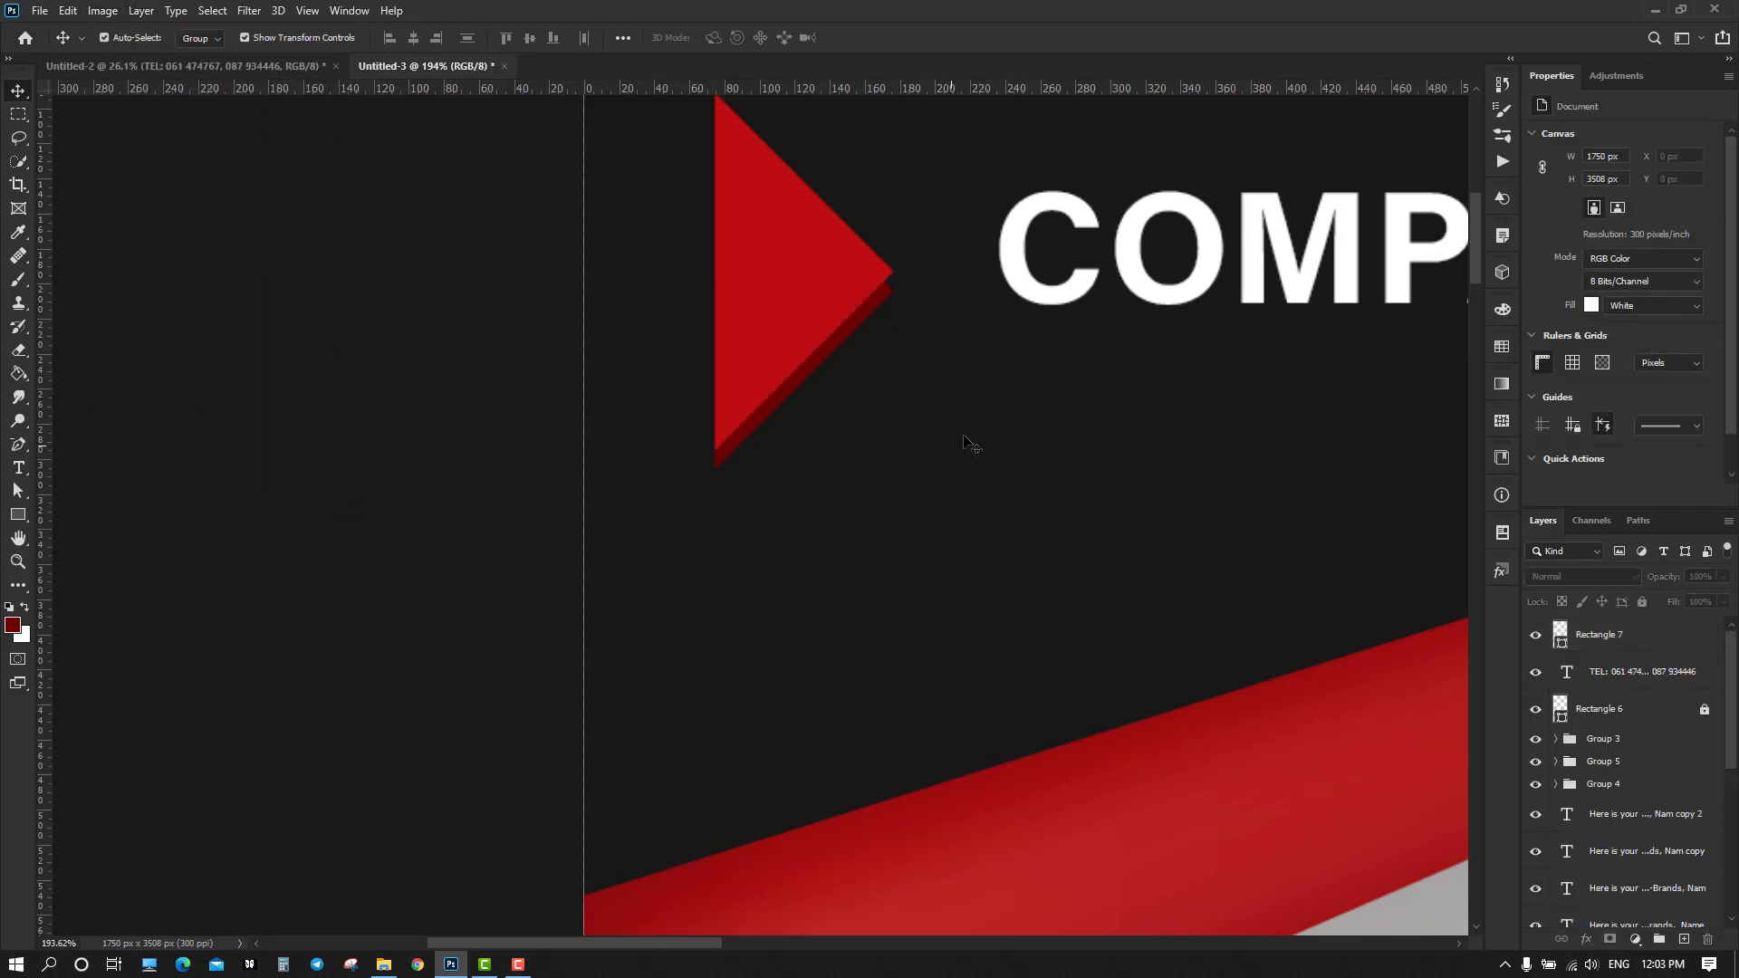
Move the bright and dark red triangles together about 5 px right and 10 px up beside COMPANY NAME
{"action": "scroll", "coordinate": [978, 439], "scroll_direction": "down", "scroll_amount": 5}
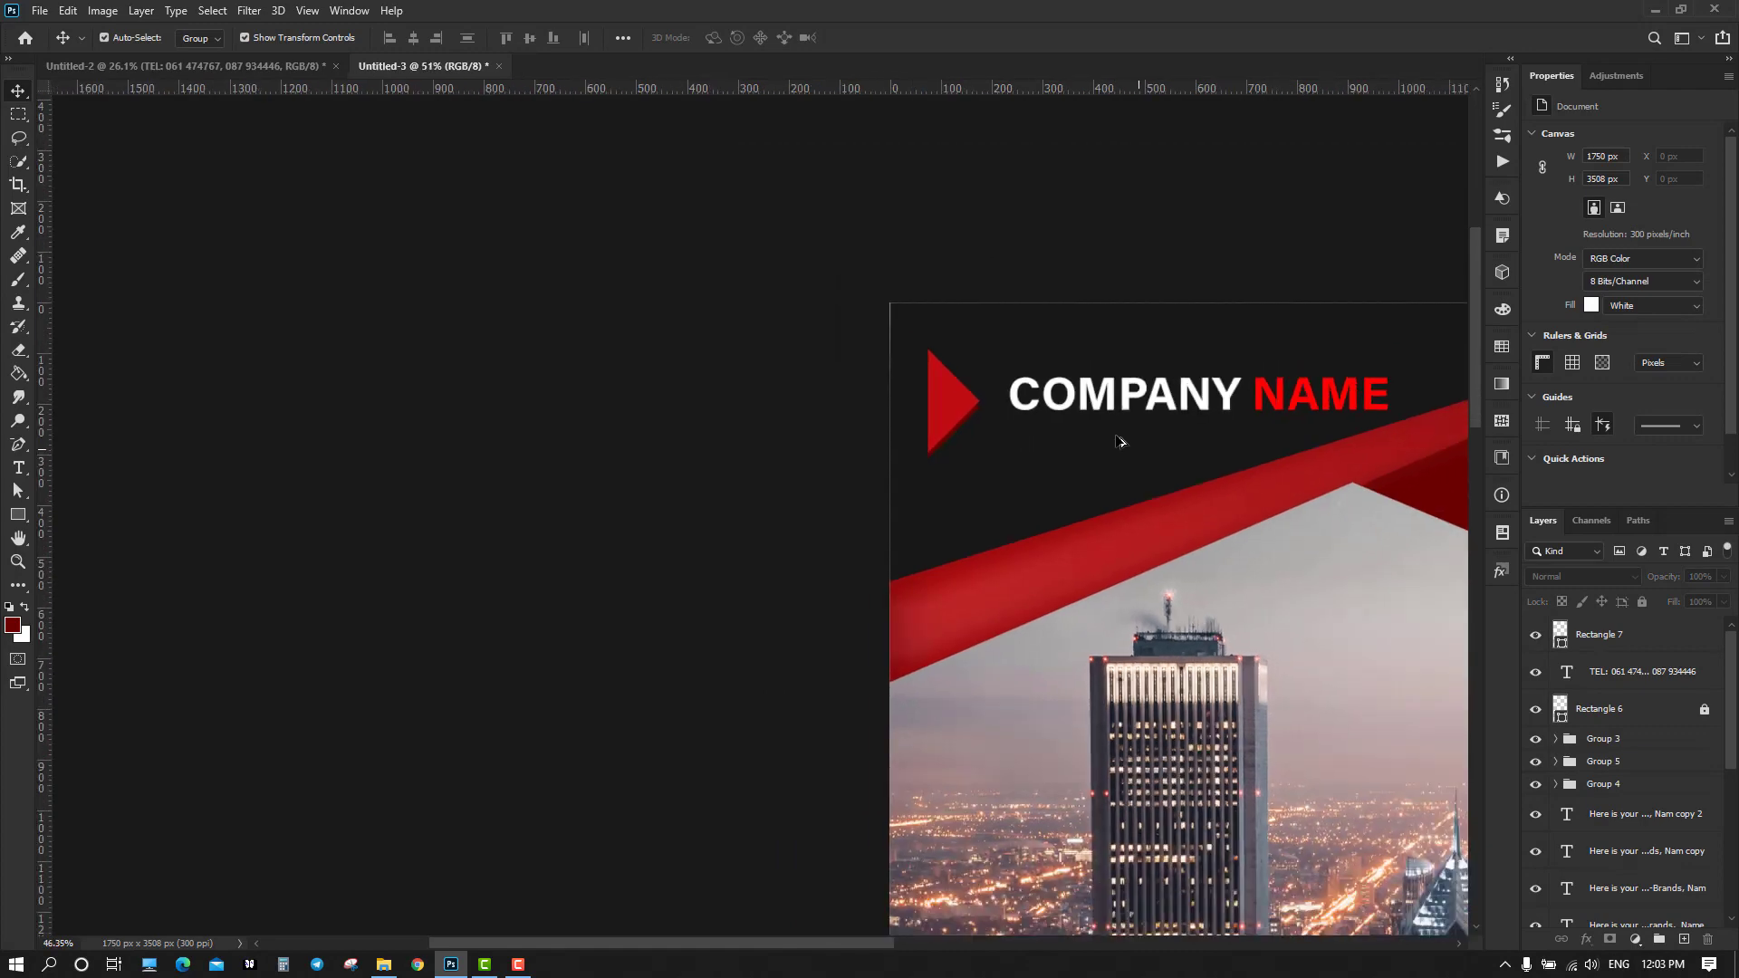
{"action": "scroll", "coordinate": [1091, 438], "scroll_direction": "up", "scroll_amount": 5}
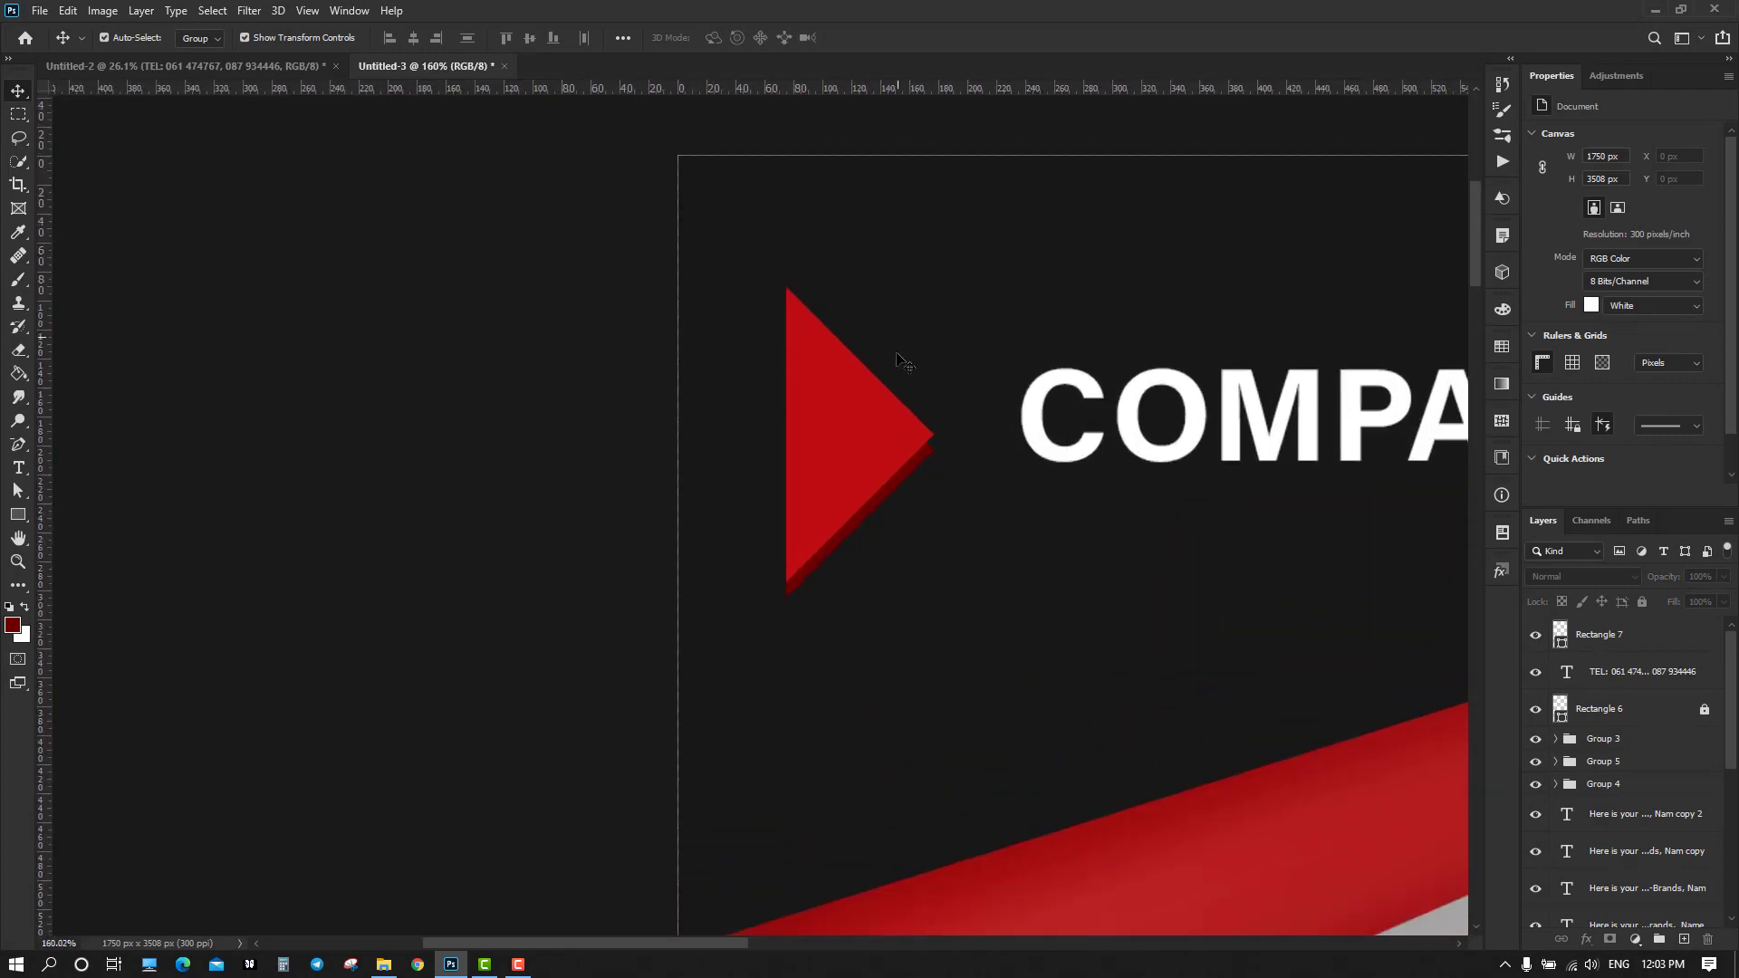
{"action": "left_click", "coordinate": [864, 480]}
{"action": "left_click_drag", "start_coordinate": [864, 480], "coordinate": [873, 453]}
{"action": "left_click", "coordinate": [1018, 593]}
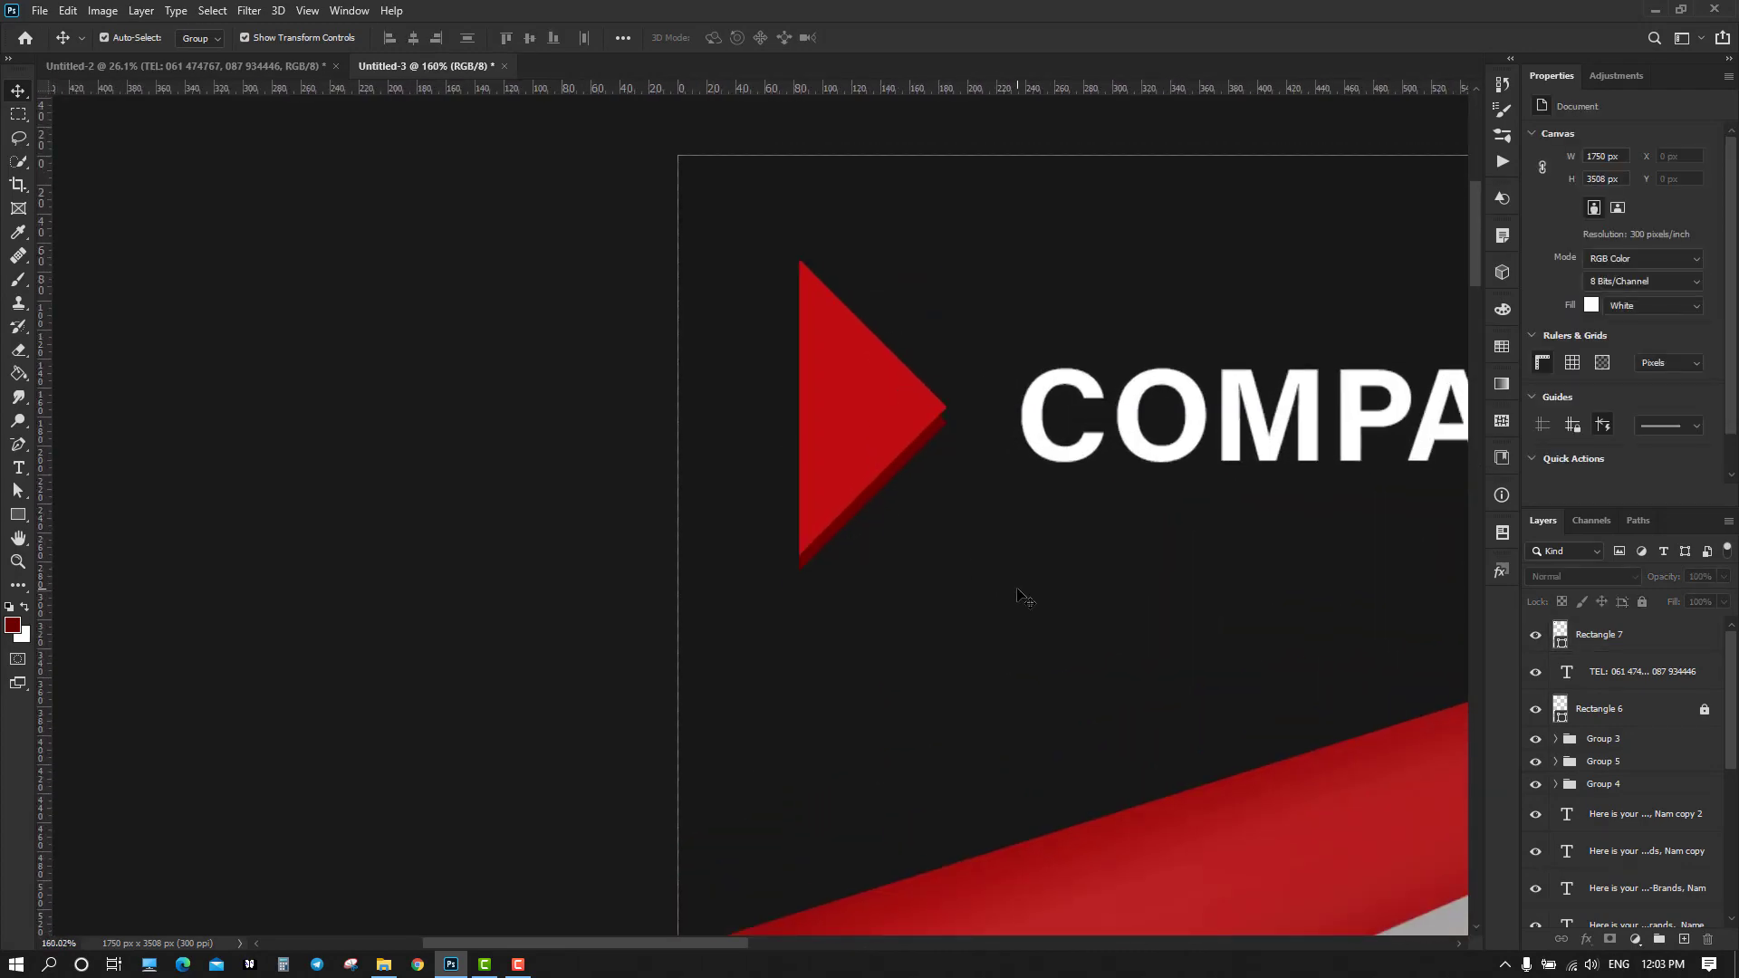
Nudge the dark red triangle copy about 3 px right and 1 px up behind the bright red triangle
{"action": "left_click", "coordinate": [890, 489]}
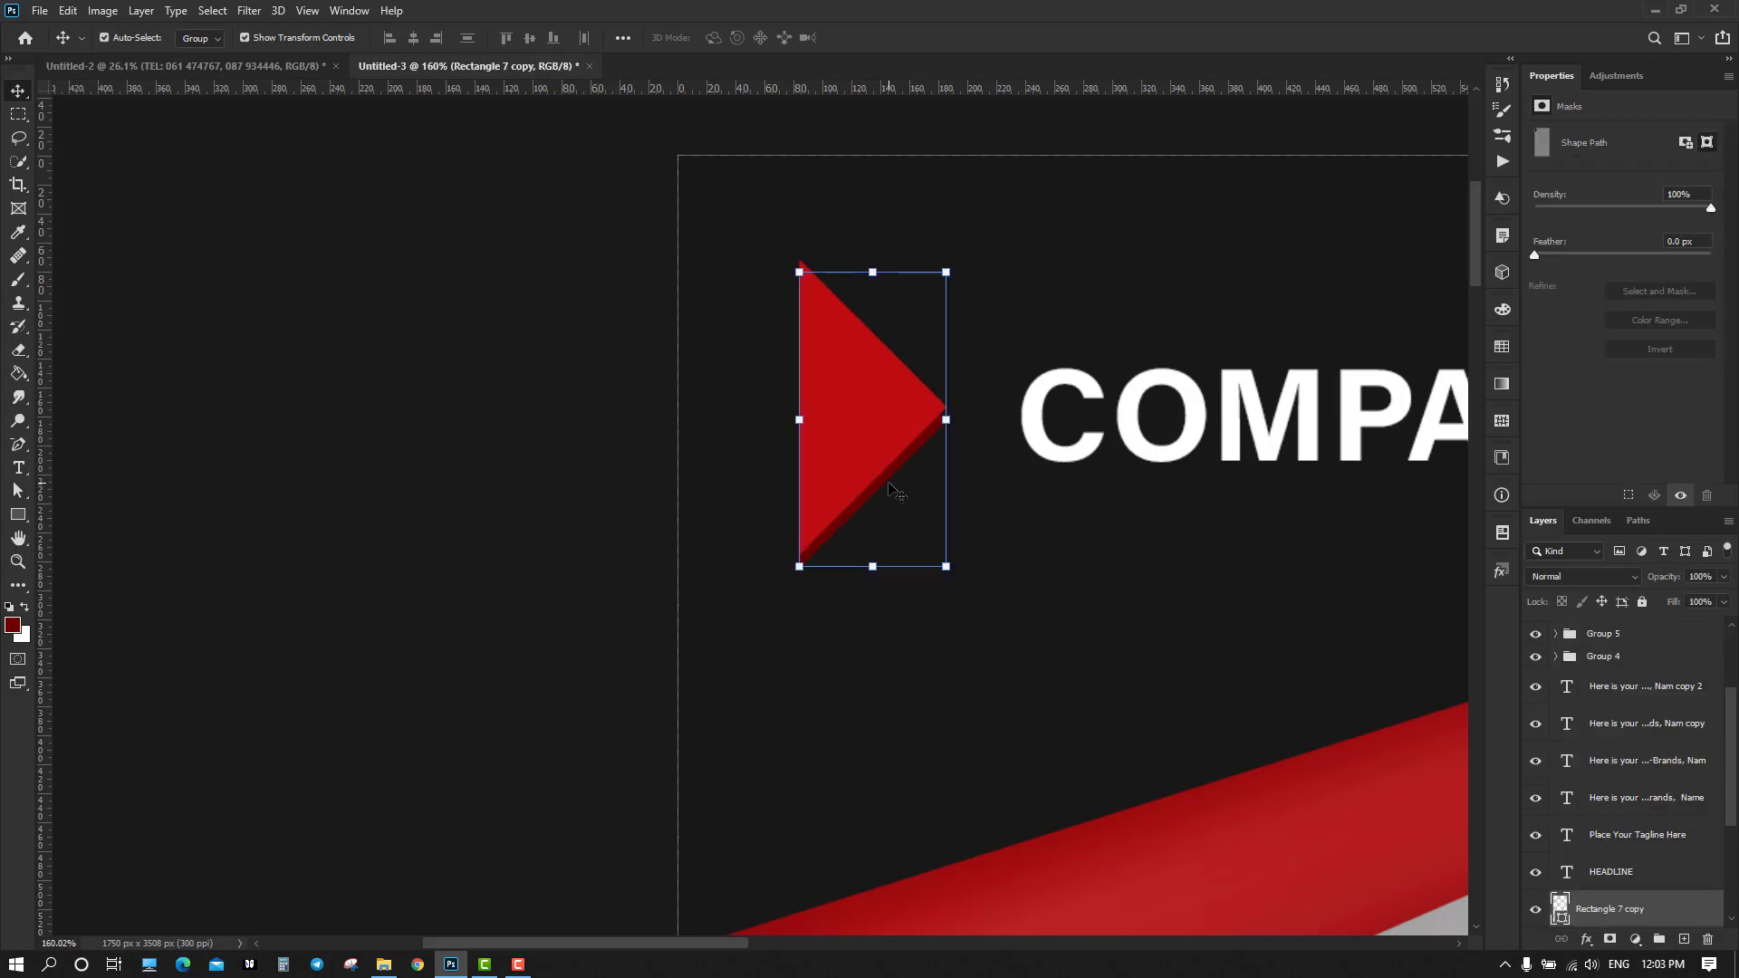
{"action": "key", "text": "Right"}
{"action": "key", "text": "Right"}
{"action": "key", "text": "Up"}
{"action": "key", "text": "Up"}
{"action": "key", "text": "Up"}
{"action": "key", "text": "Up"}
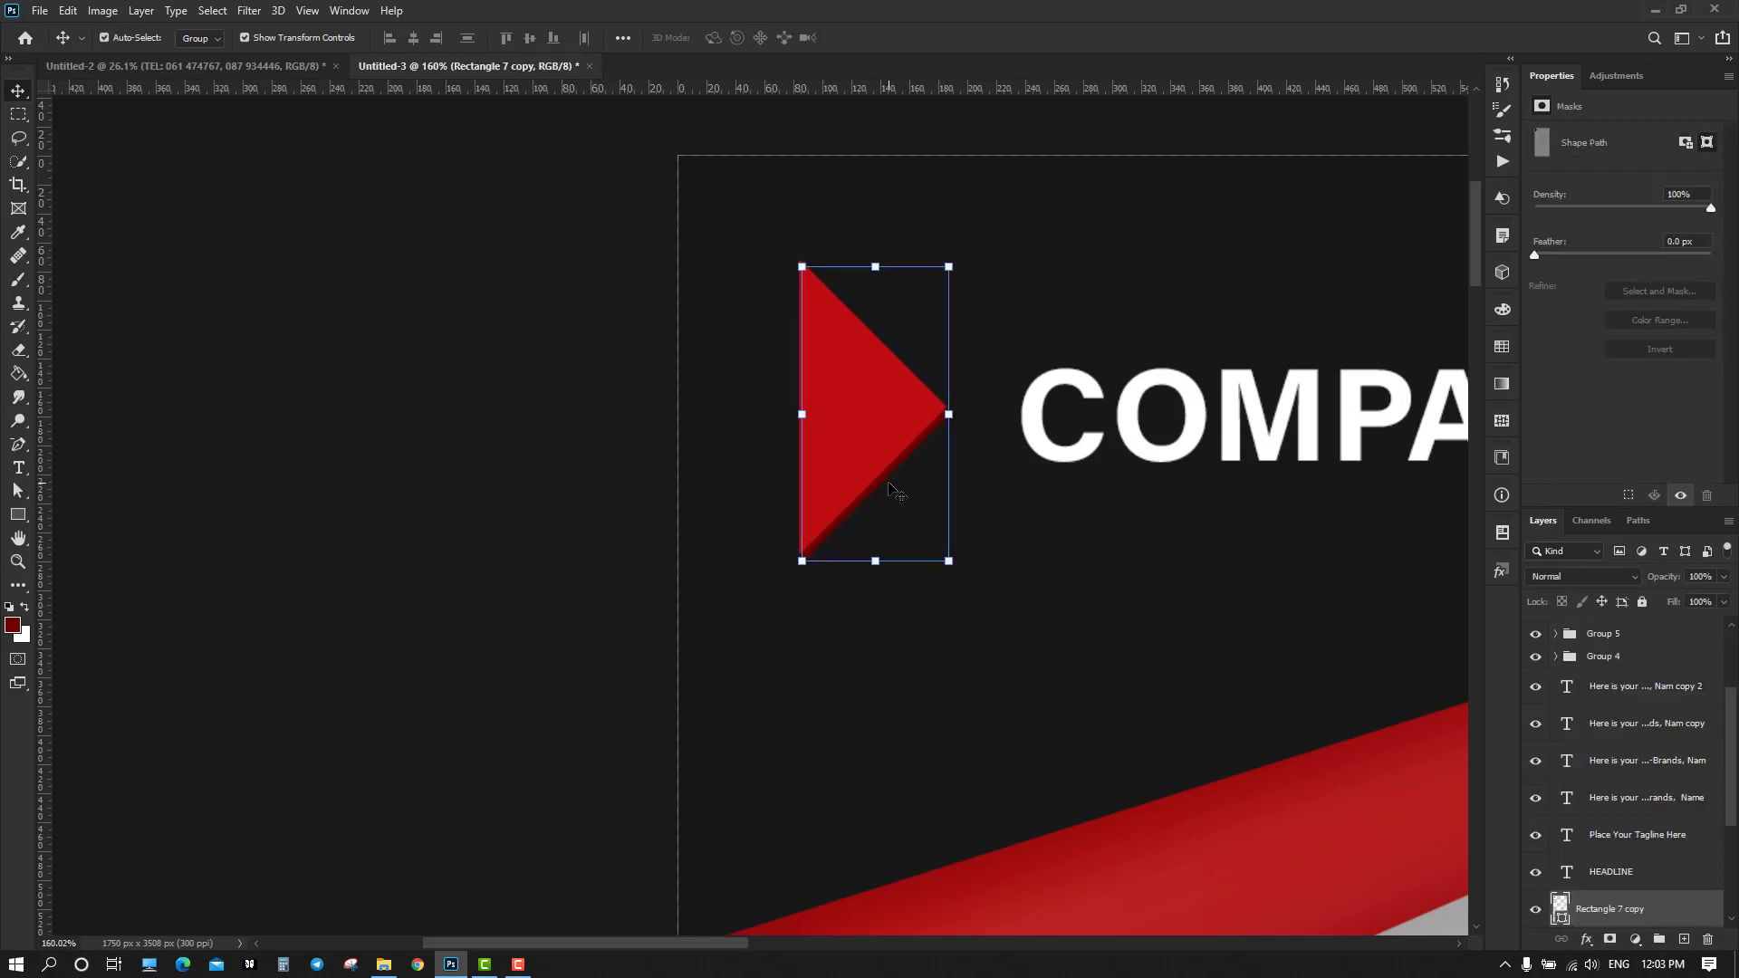
{"action": "key", "text": "Right"}
{"action": "key", "text": "Right"}
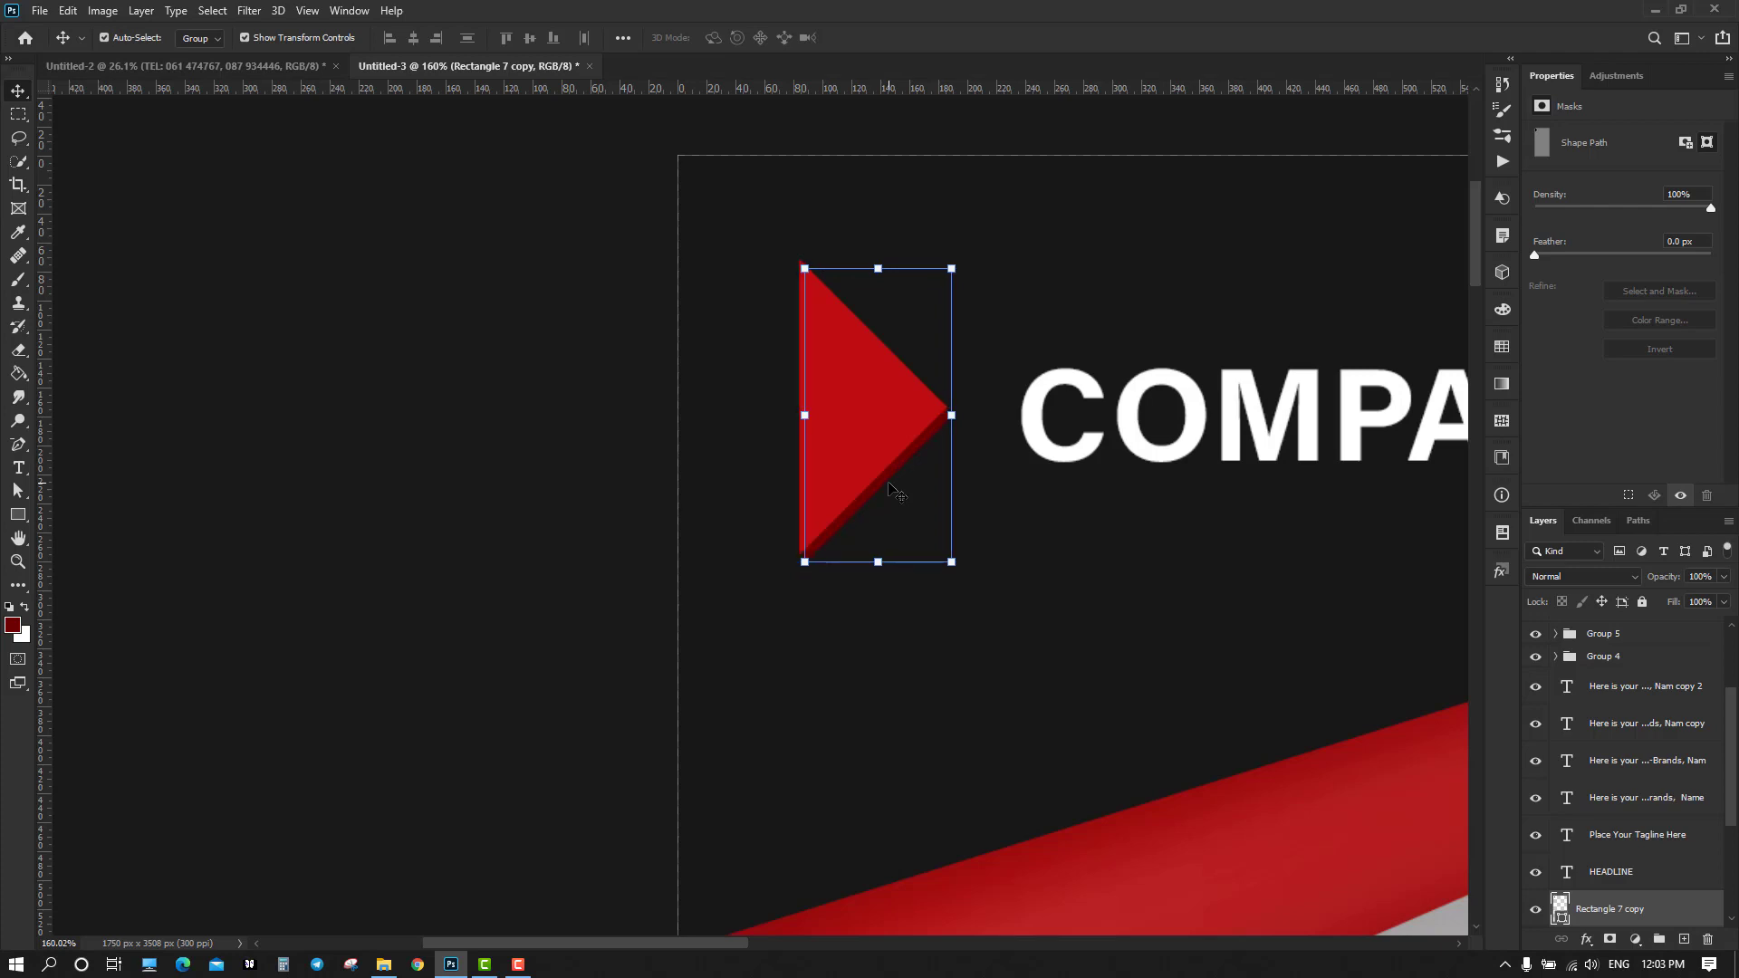
{"action": "key", "text": "Down"}
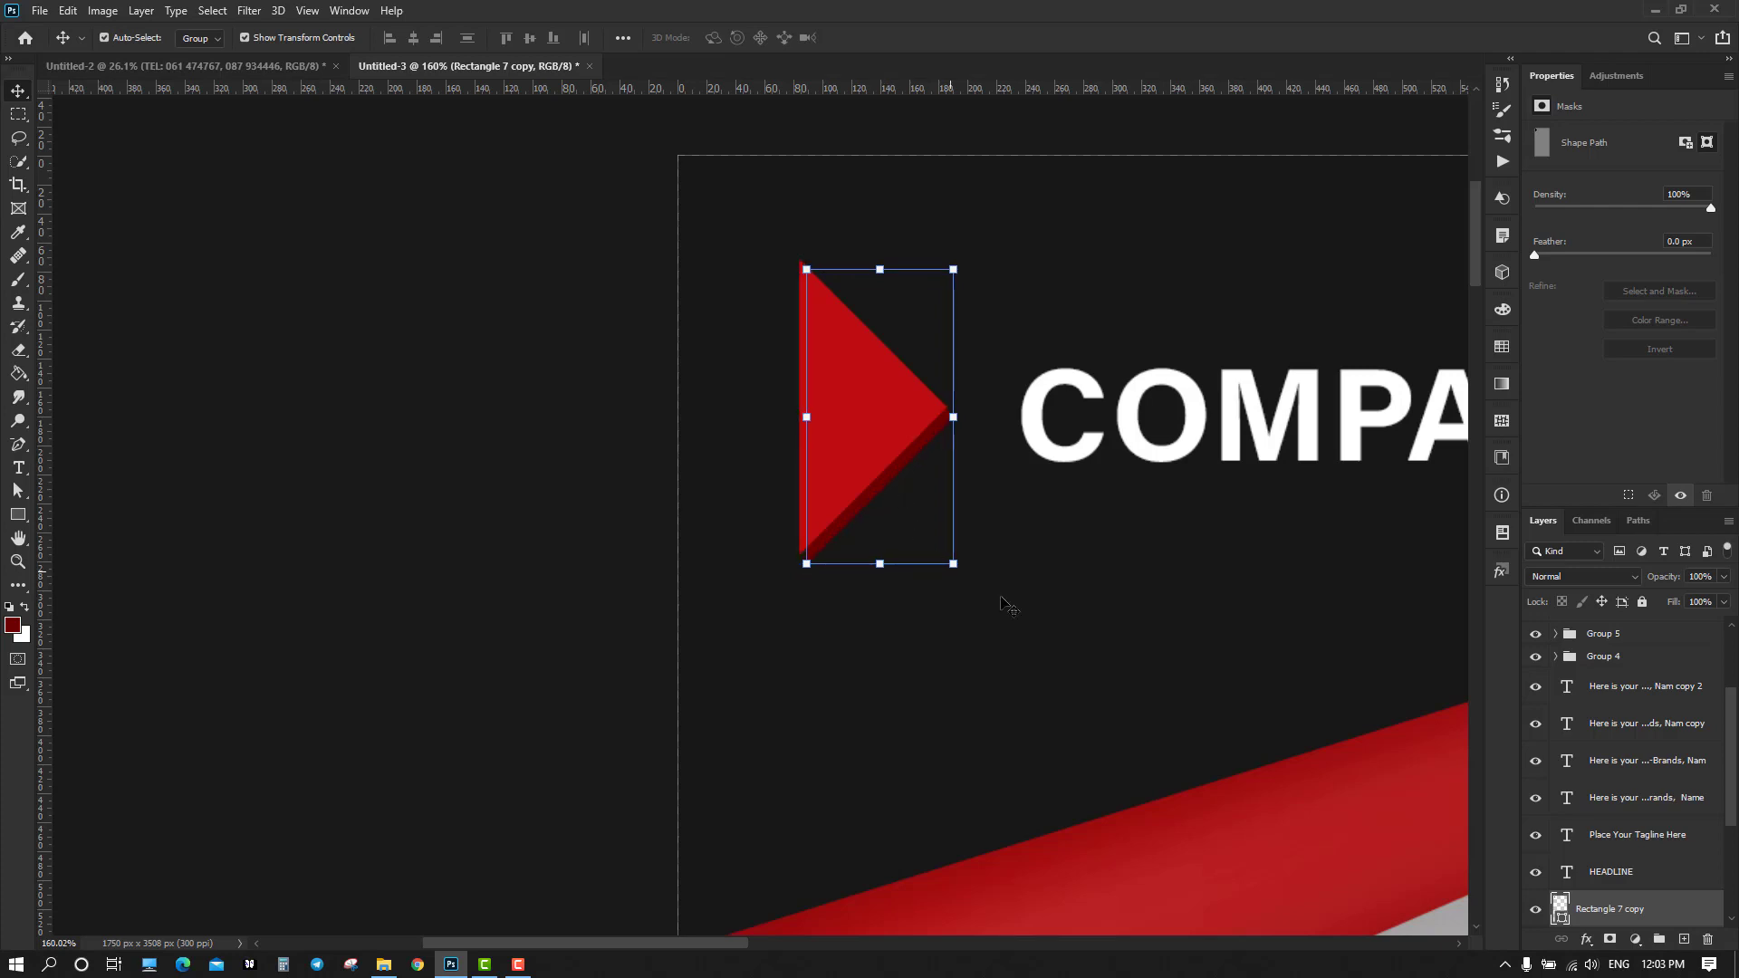
{"action": "left_click", "coordinate": [1056, 632]}
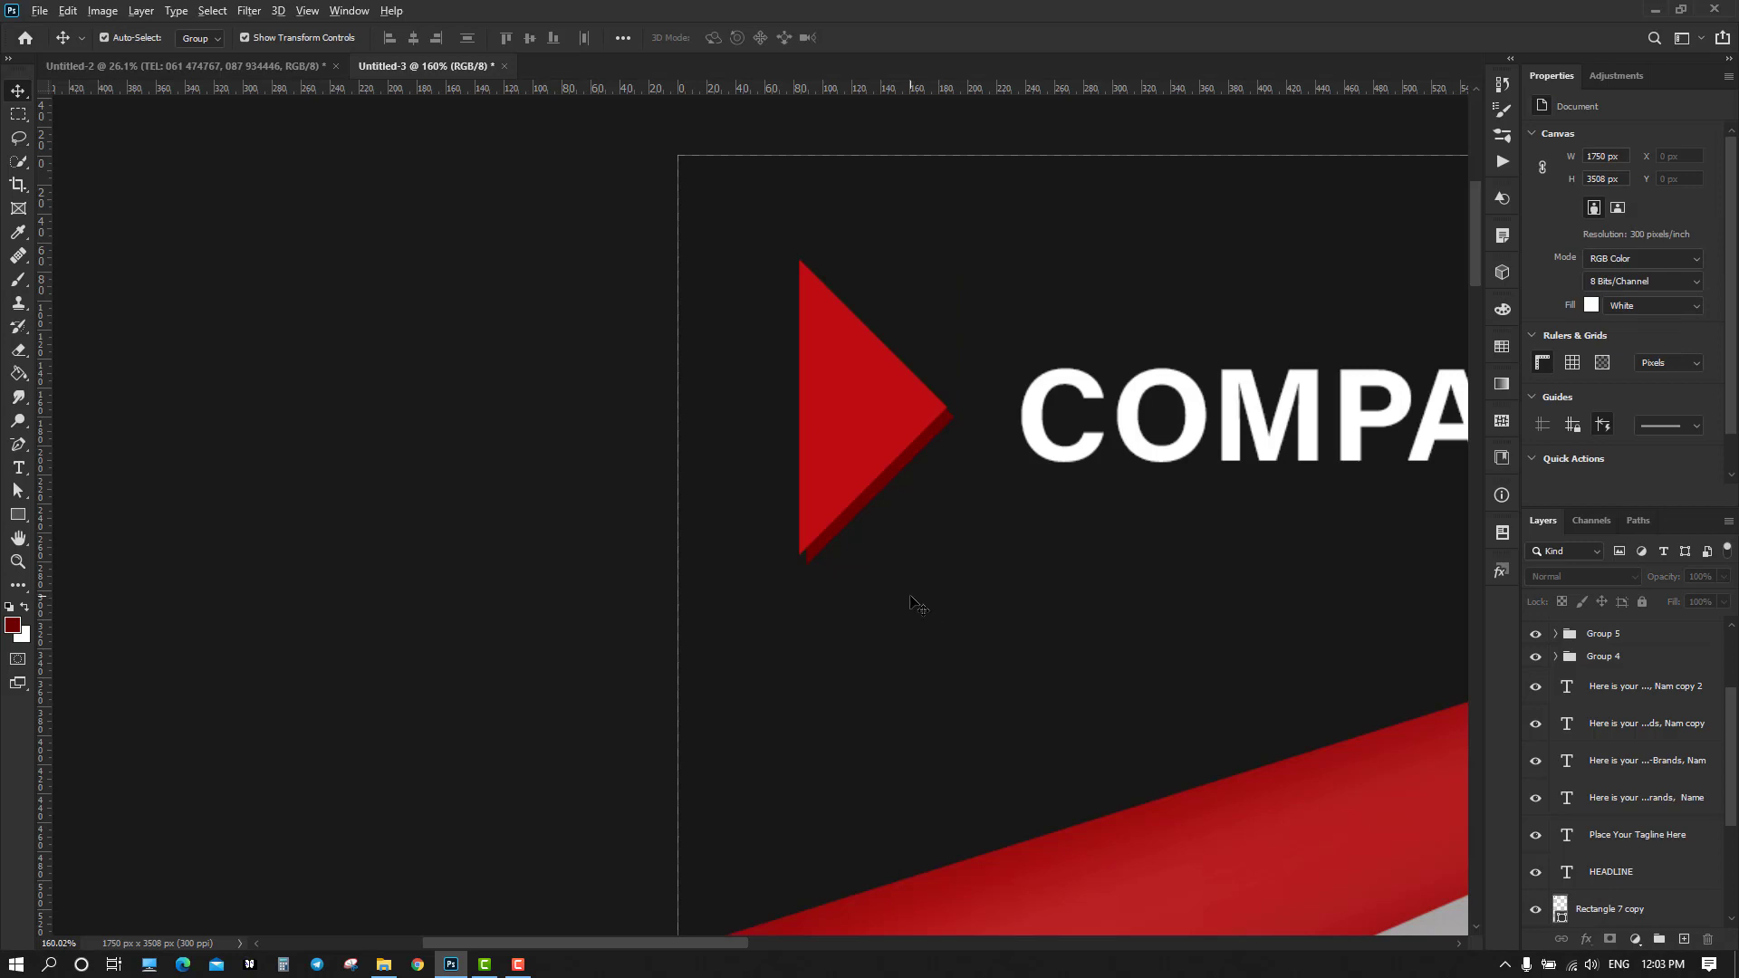
Reshape the dark red triangle by moving its bottom anchor onto the bright triangle's bottom corner and its right tip about 5 px outward
{"action": "scroll", "coordinate": [915, 605], "scroll_direction": "up", "scroll_amount": 5}
{"action": "left_click", "coordinate": [759, 534]}
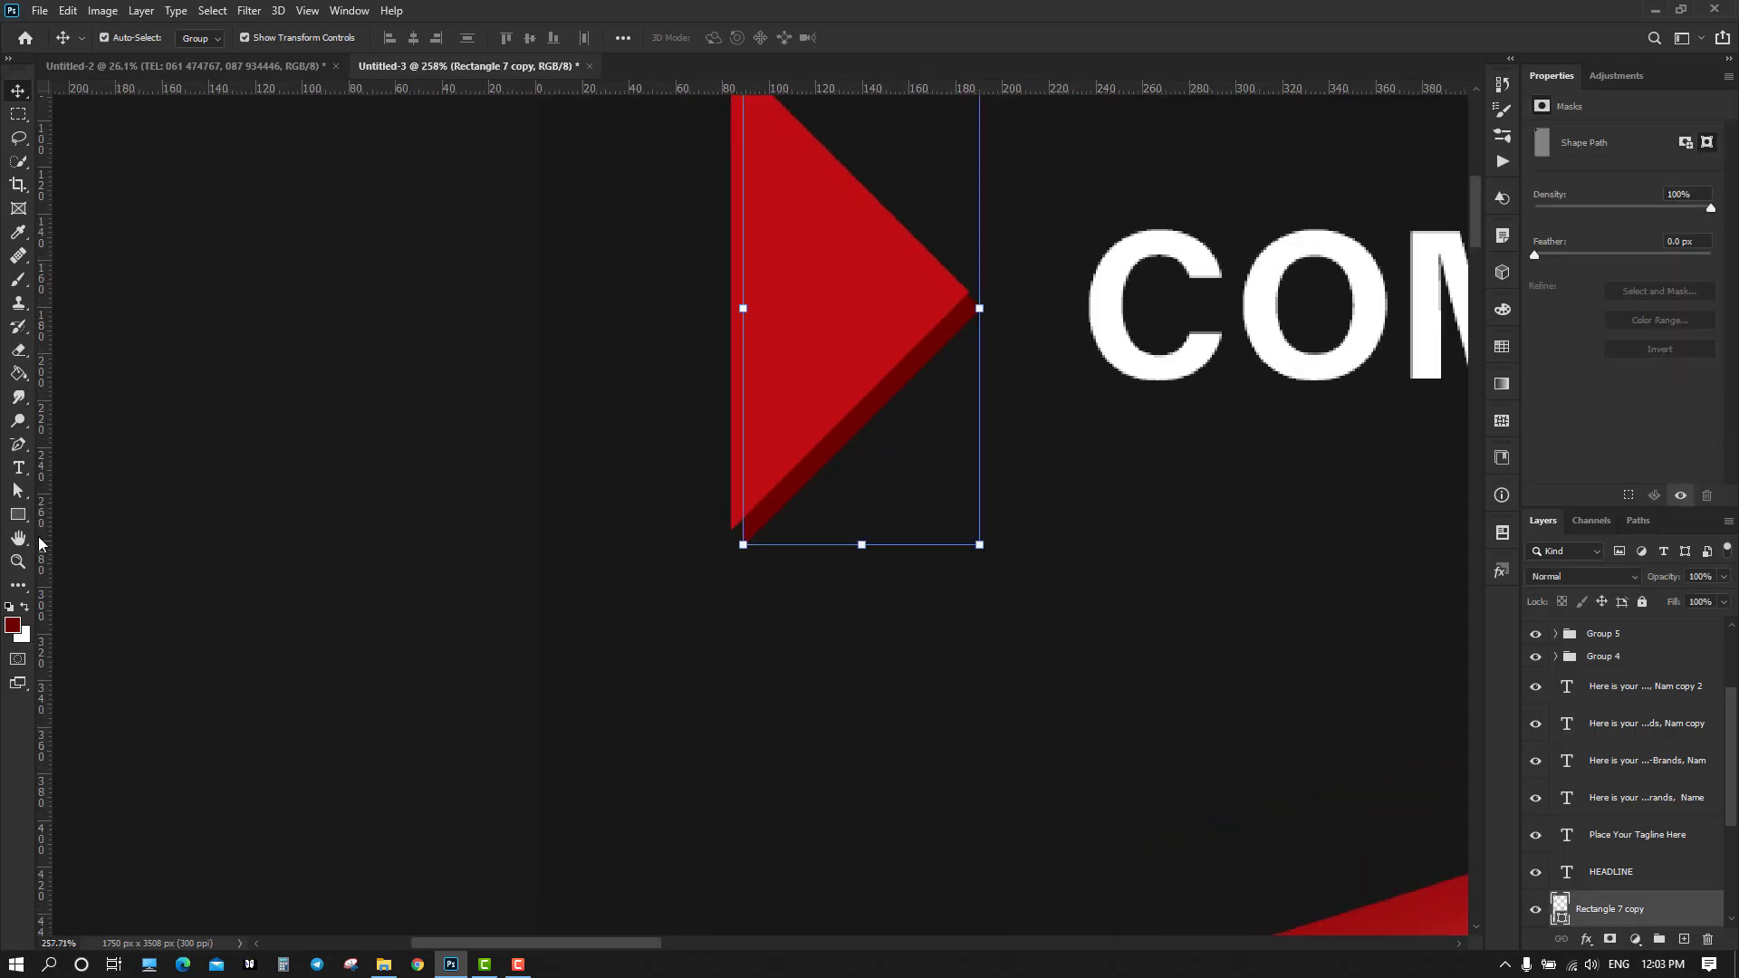
{"action": "key", "text": "a"}
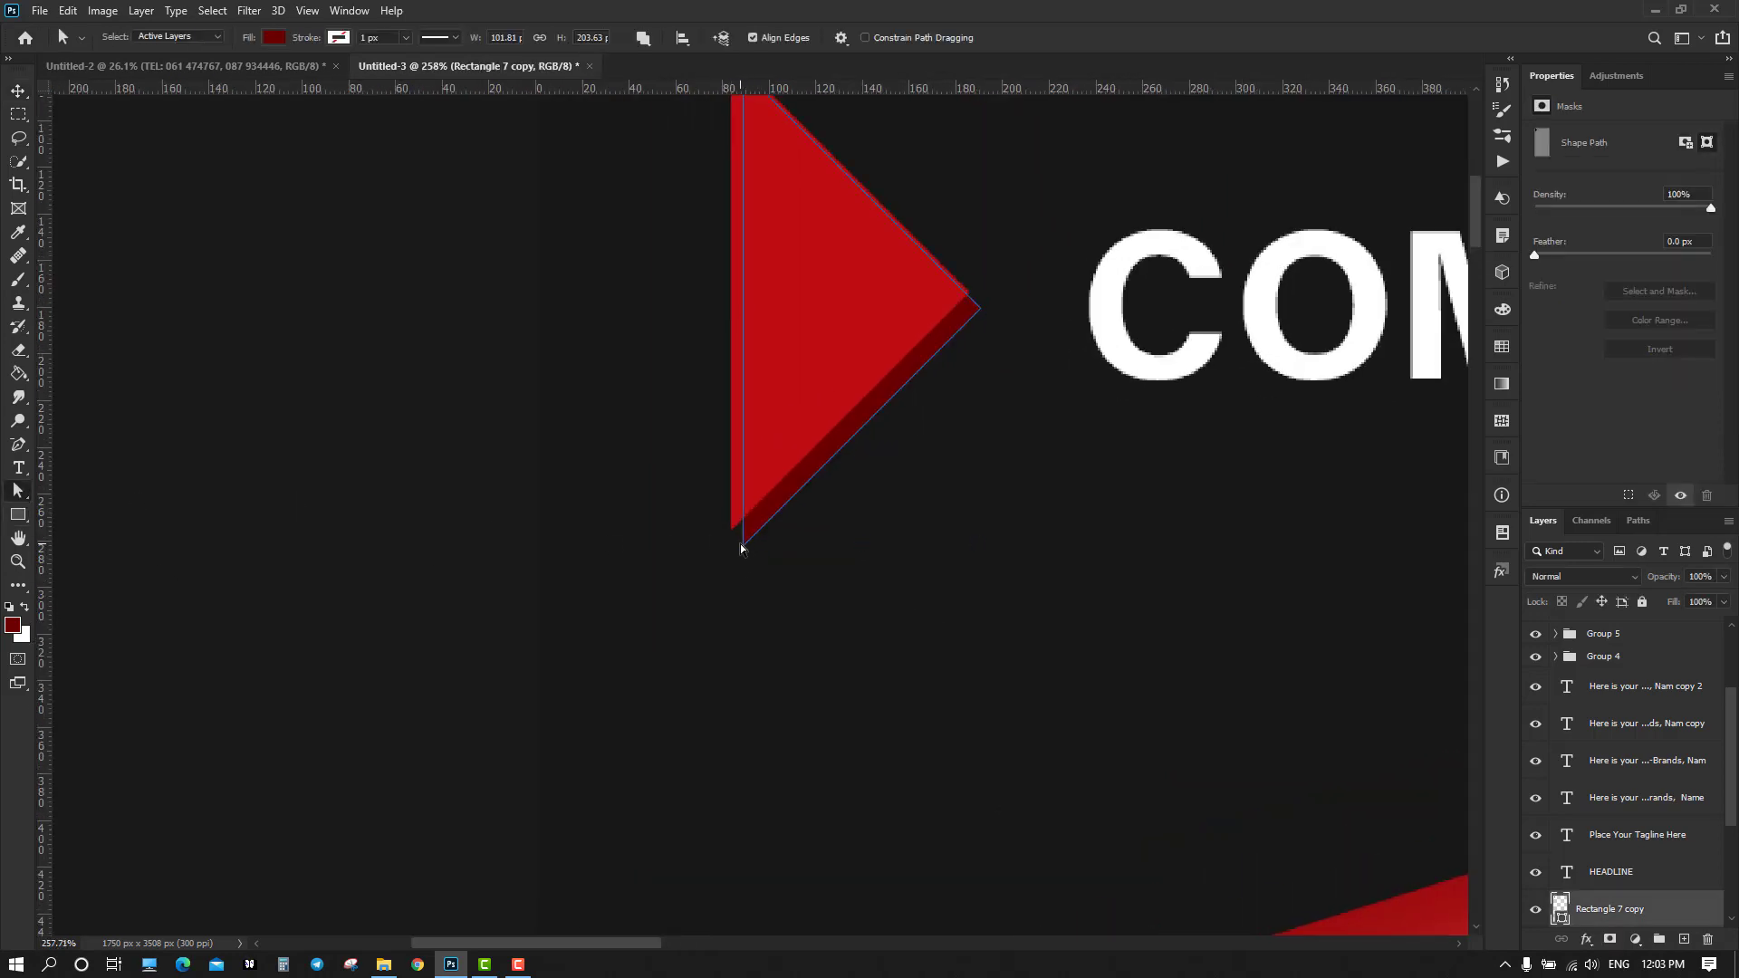
{"action": "left_click_drag", "start_coordinate": [743, 547], "coordinate": [732, 531]}
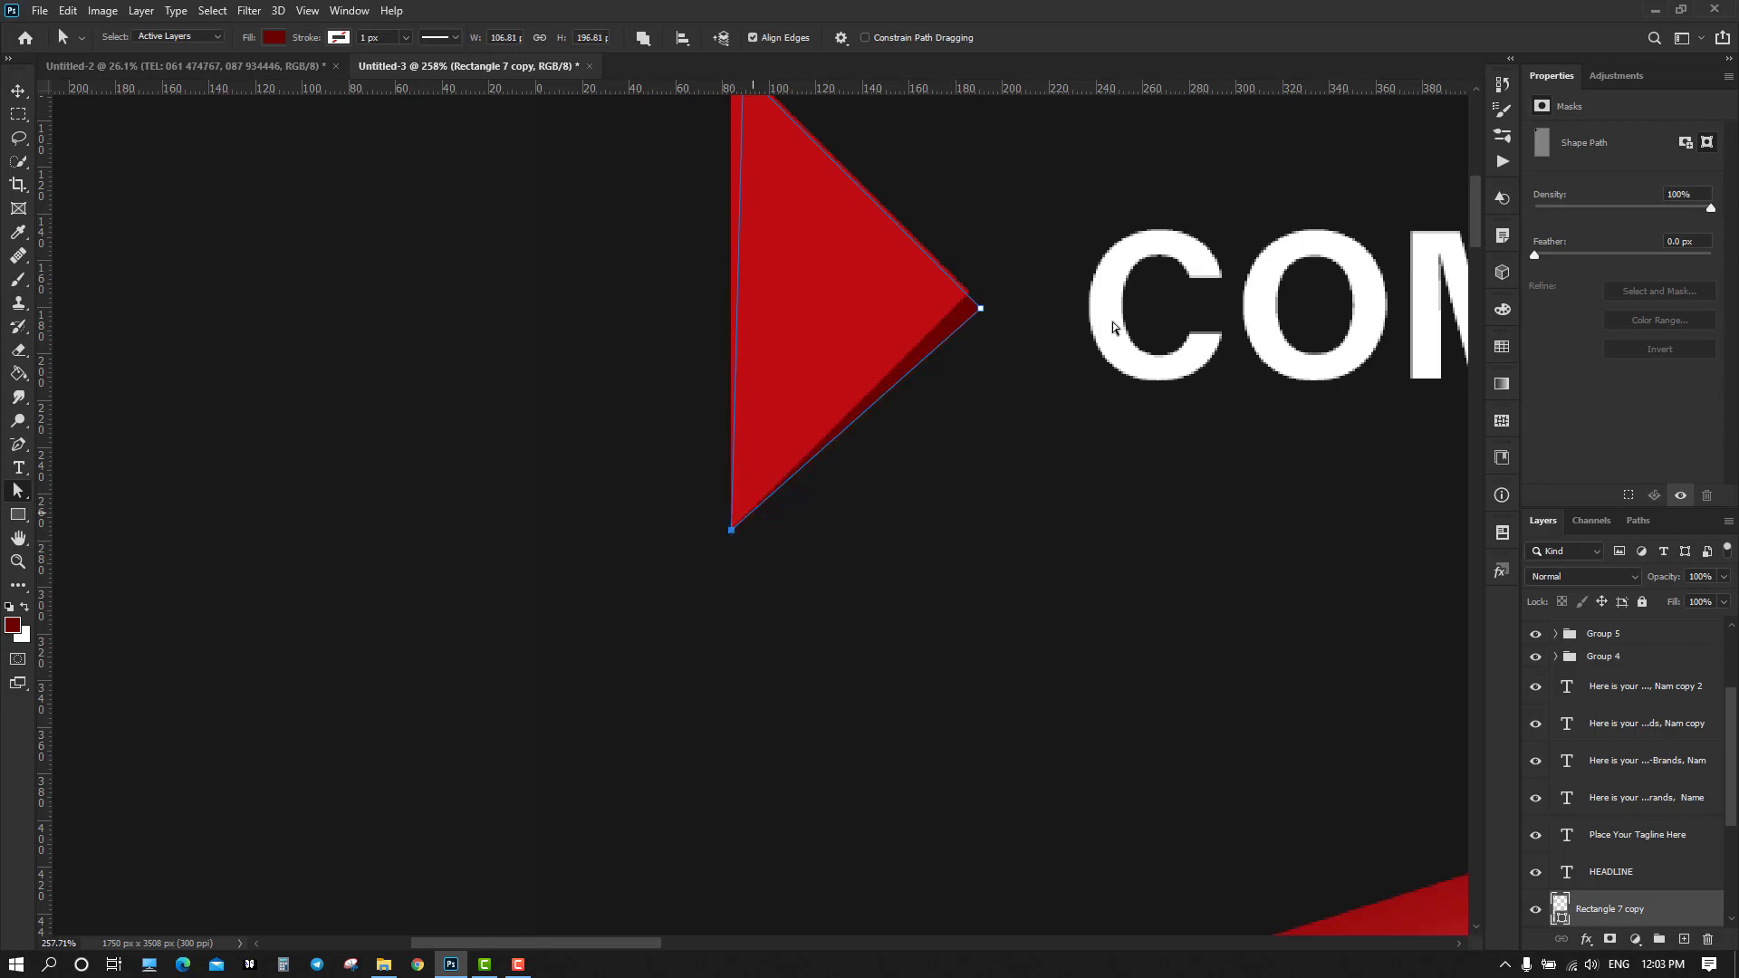
{"action": "left_click_drag", "start_coordinate": [982, 311], "coordinate": [993, 313]}
{"action": "left_click", "coordinate": [1092, 453]}
Examine the finished triangle logo, and fit the whole banner on screen to check the overall layout
{"action": "scroll", "coordinate": [1127, 530], "scroll_direction": "down", "scroll_amount": 10}
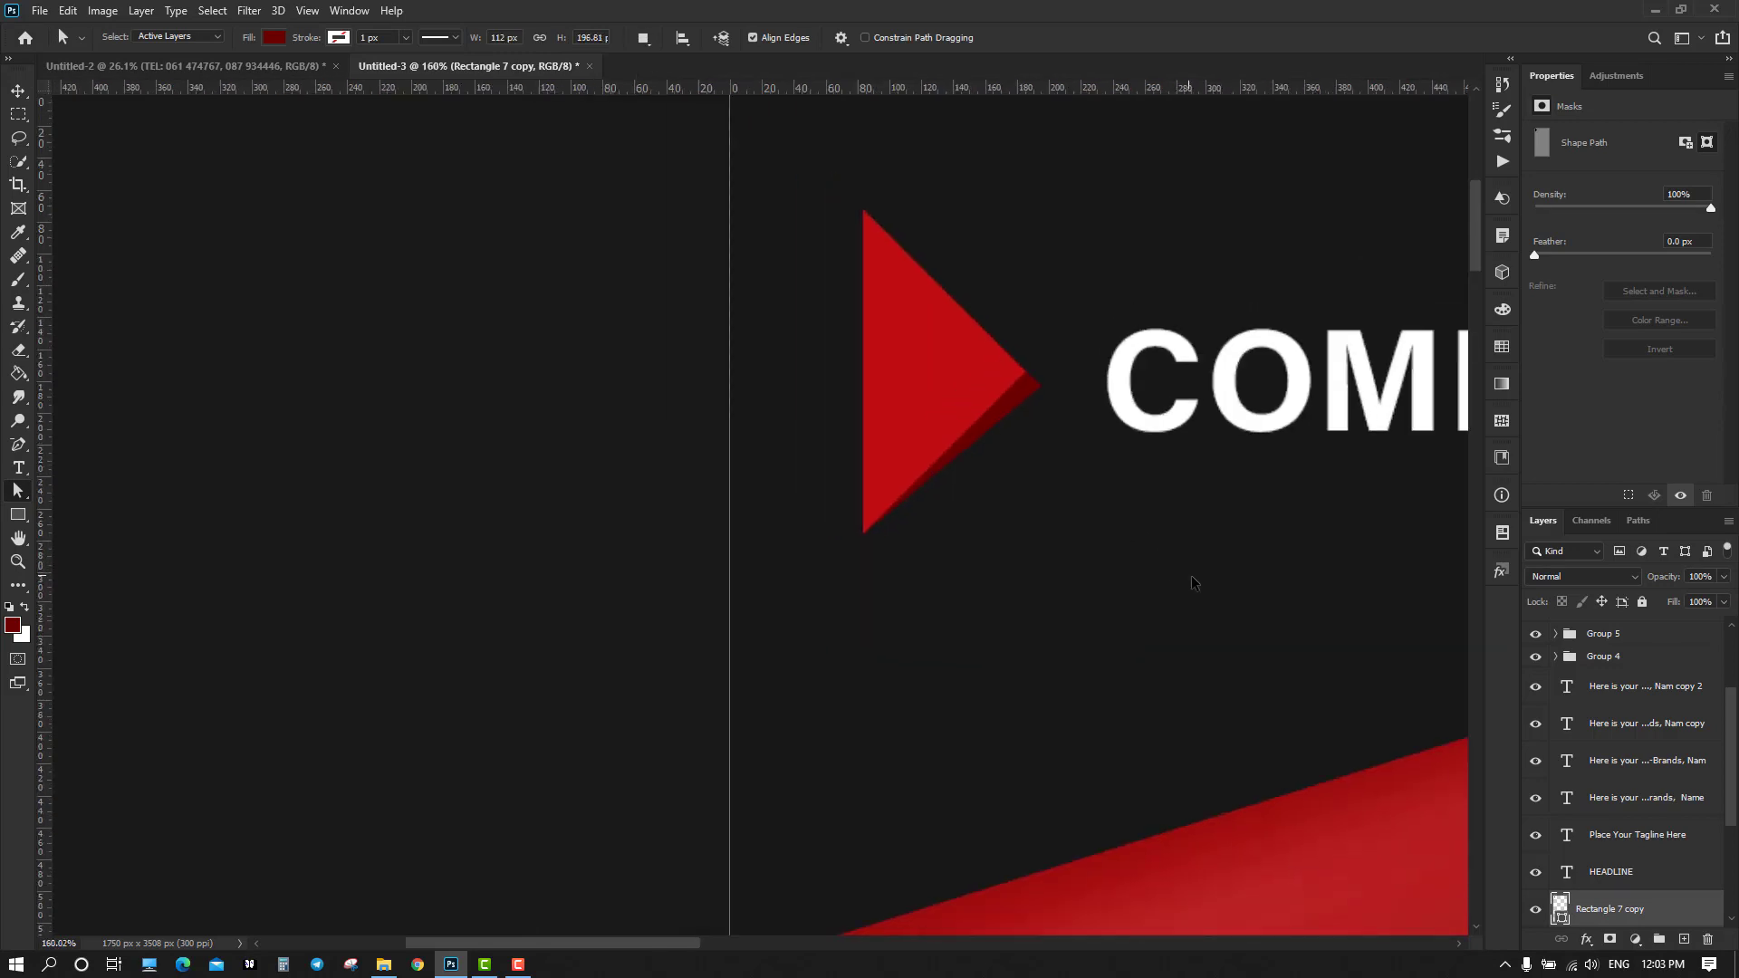
{"action": "left_click_drag", "start_coordinate": [1341, 555], "coordinate": [737, 357]}
{"action": "left_click", "coordinate": [18, 92]}
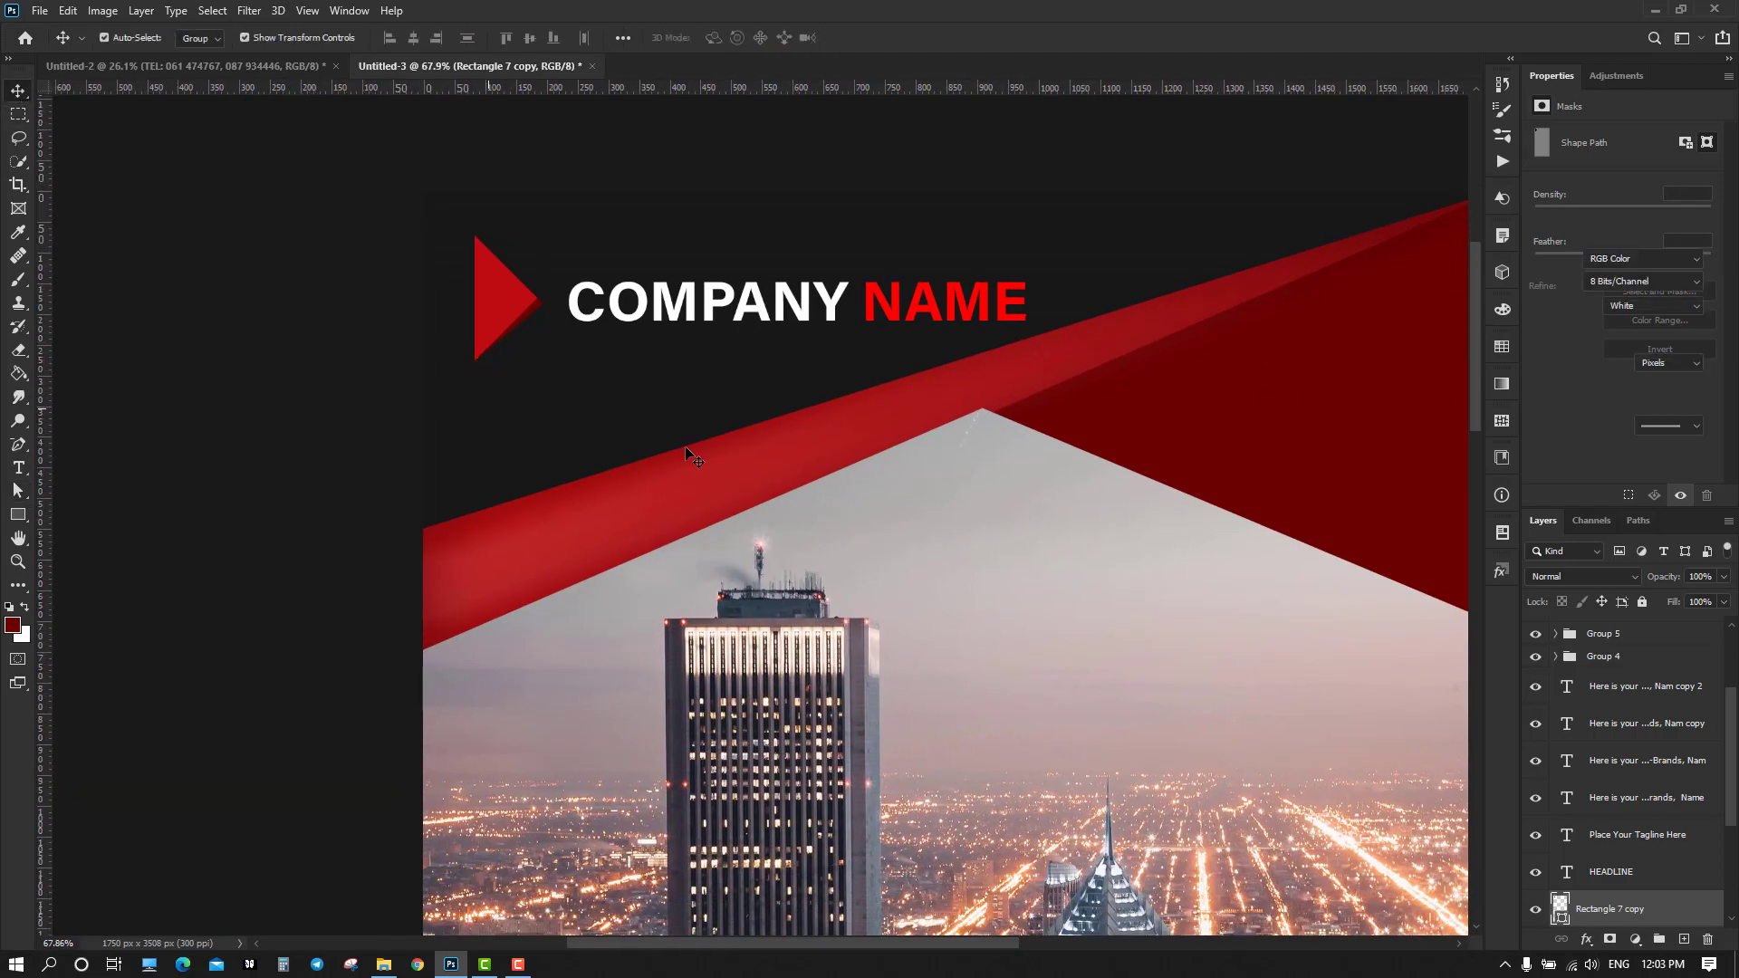
{"action": "scroll", "coordinate": [891, 459], "scroll_direction": "down", "scroll_amount": 5}
{"action": "scroll", "coordinate": [940, 565], "scroll_direction": "down", "scroll_amount": 3}
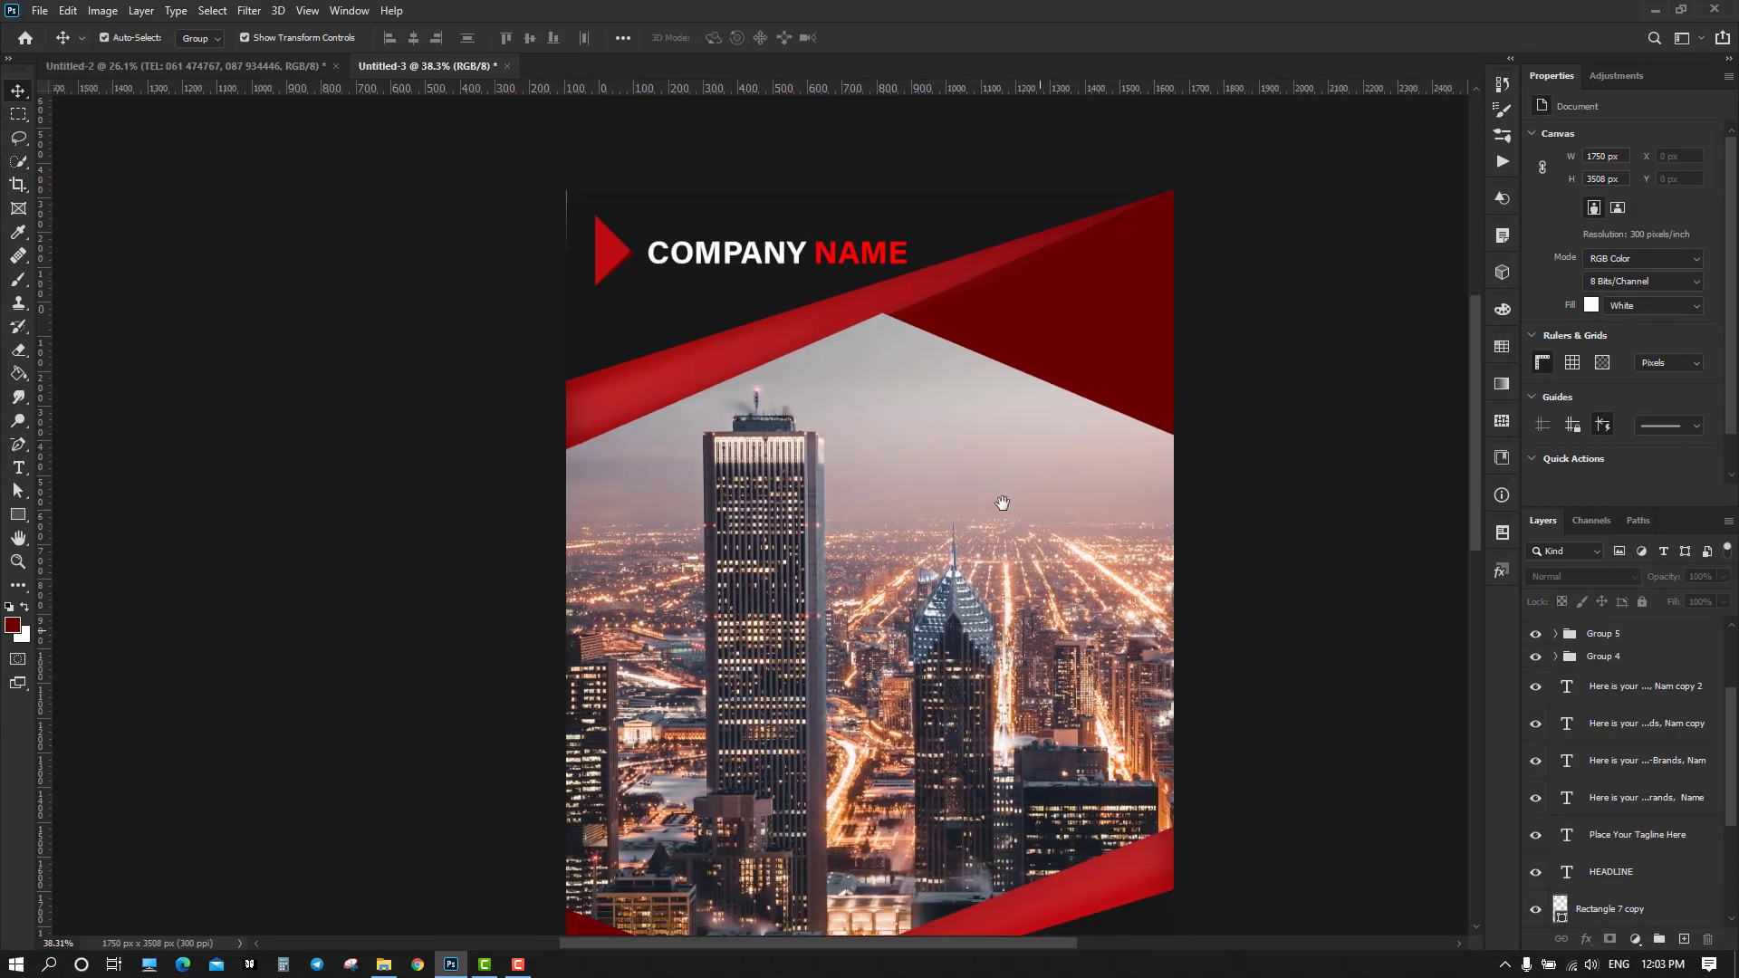
{"action": "left_click_drag", "start_coordinate": [1023, 603], "coordinate": [1015, 579]}
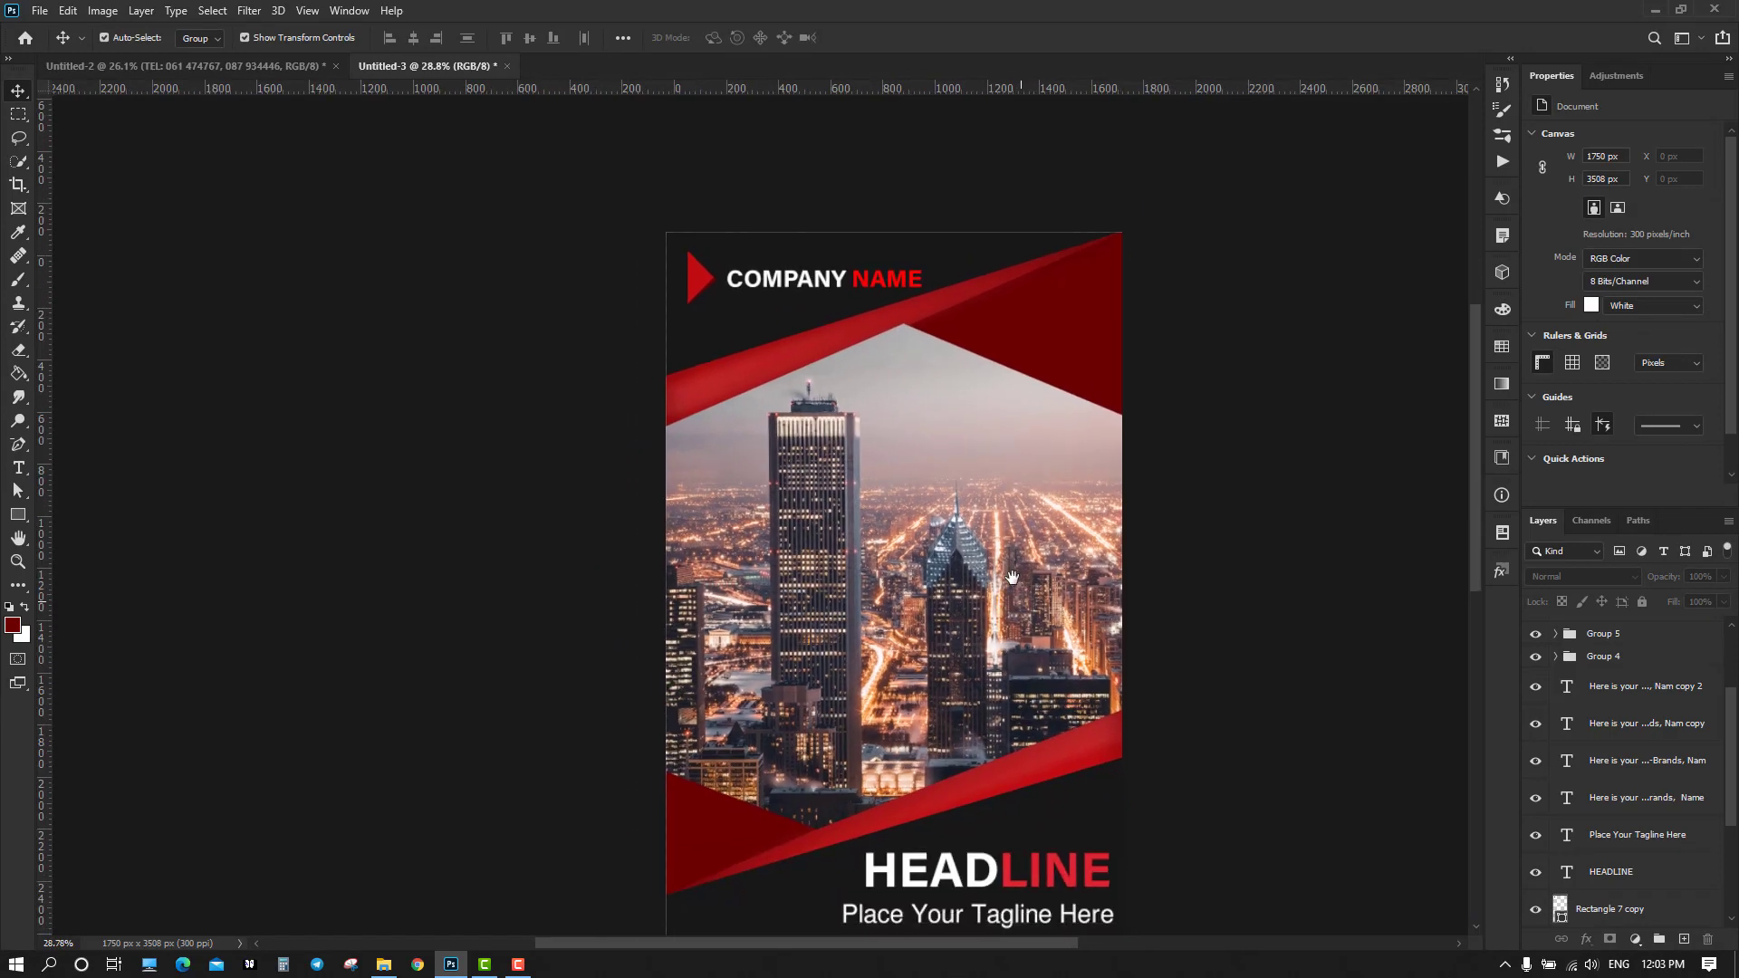
{"action": "left_click", "coordinate": [307, 10]}
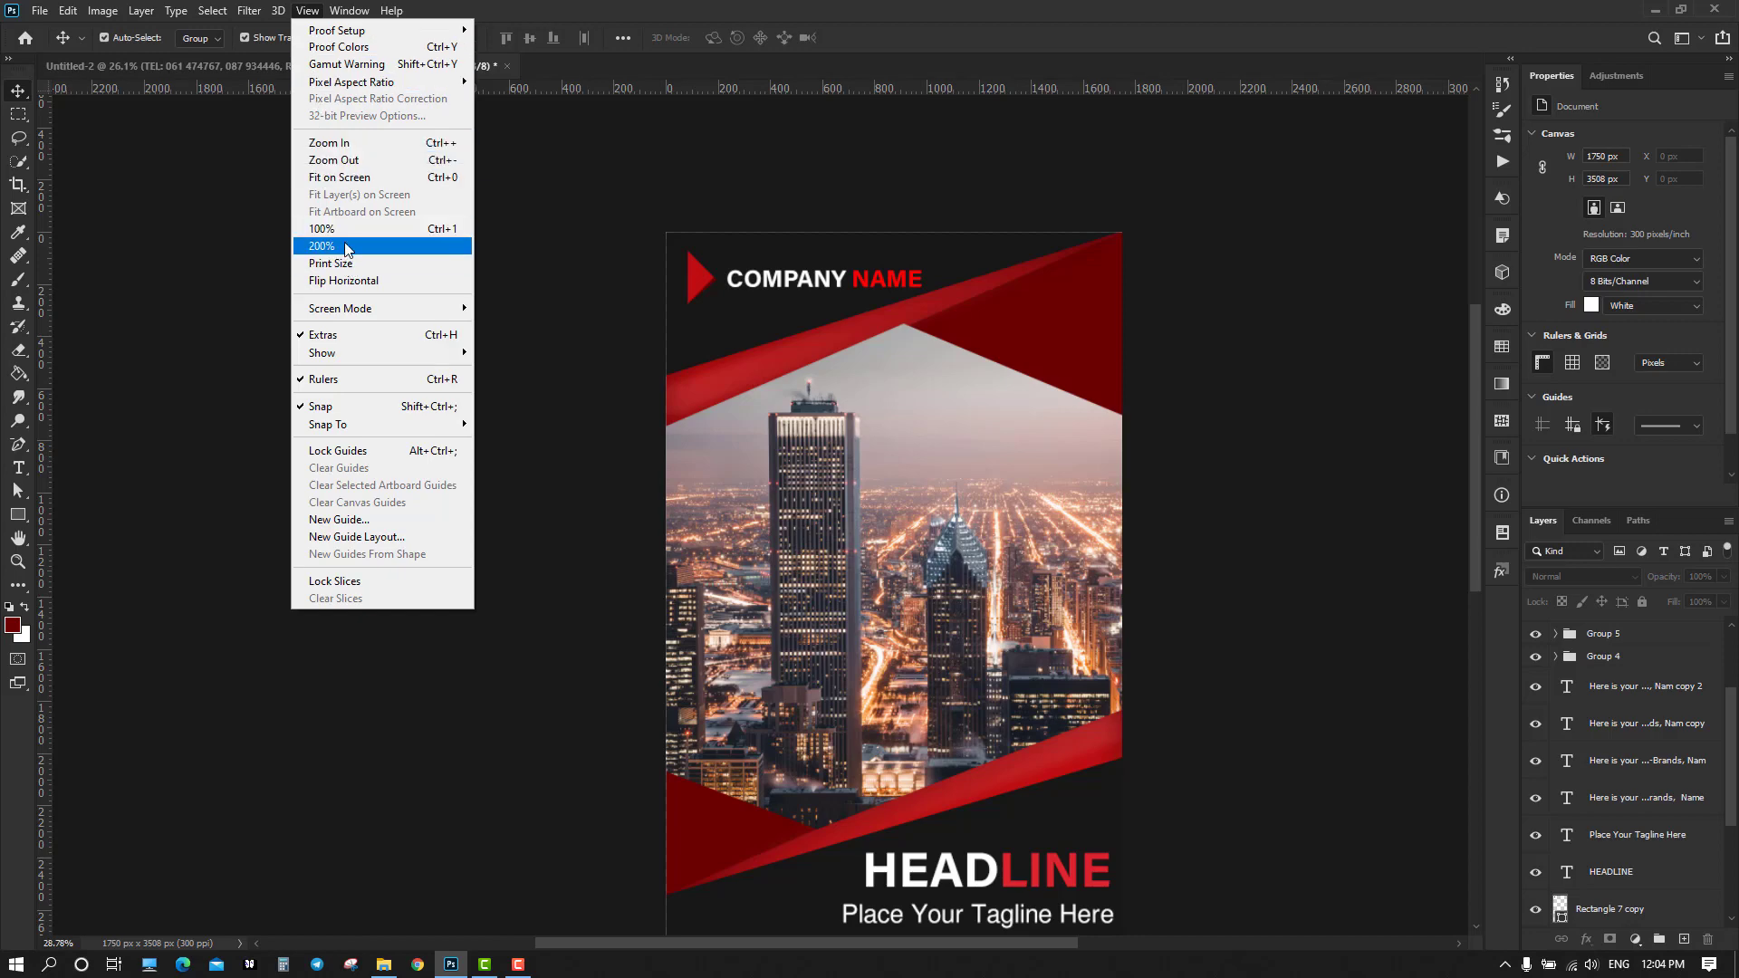
{"action": "left_click", "coordinate": [353, 178]}
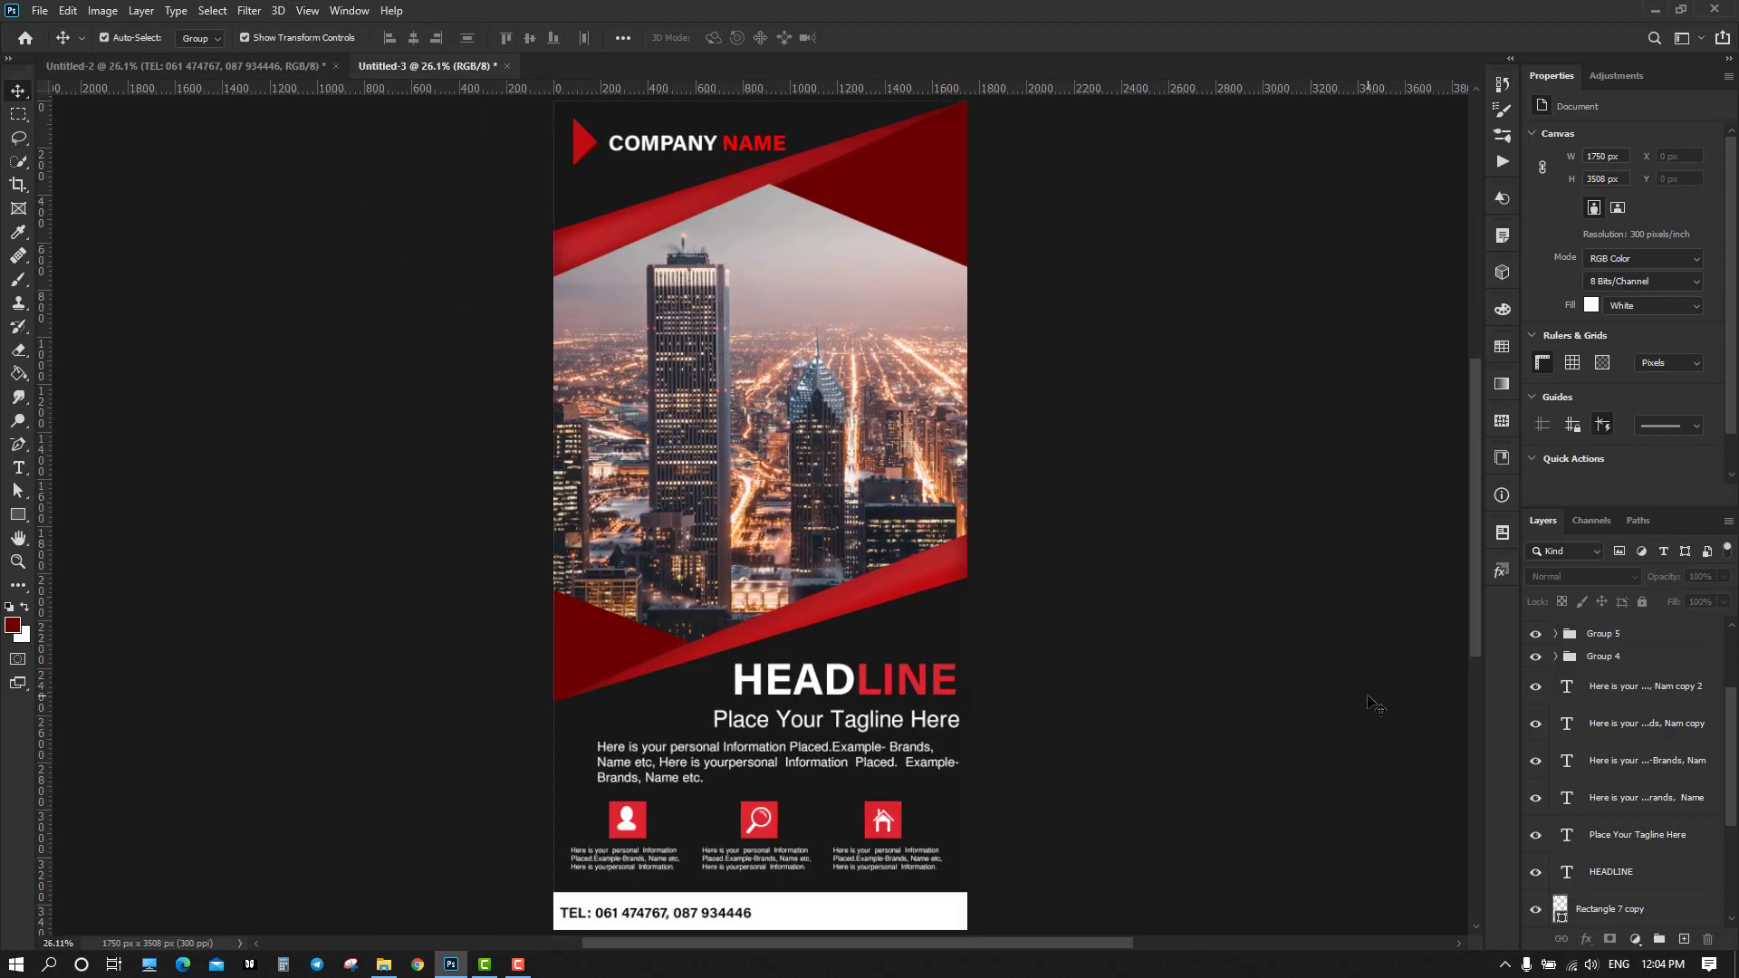